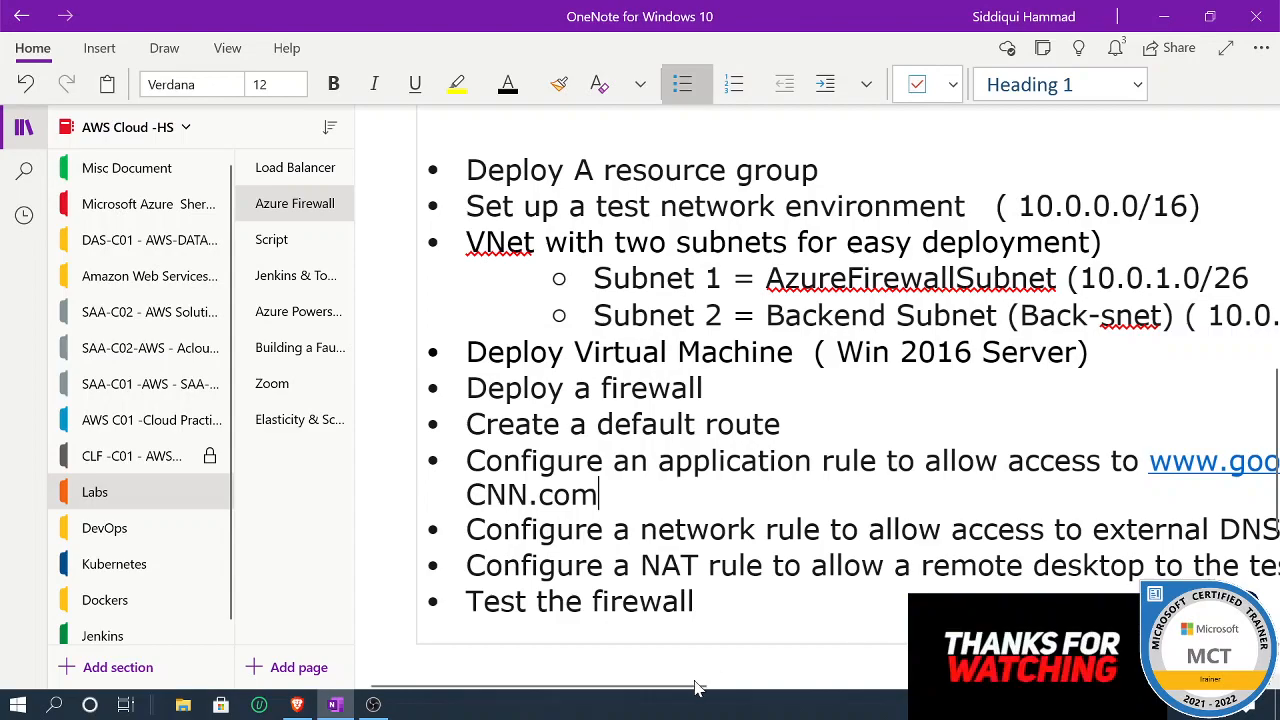
{"action": "mouse_move", "coordinate": [686, 692]}
{"action": "left_mouse_down"}
{"action": "mouse_move", "coordinate": [766, 690]}
{"action": "mouse_move", "coordinate": [670, 697]}
{"action": "left_mouse_up"}
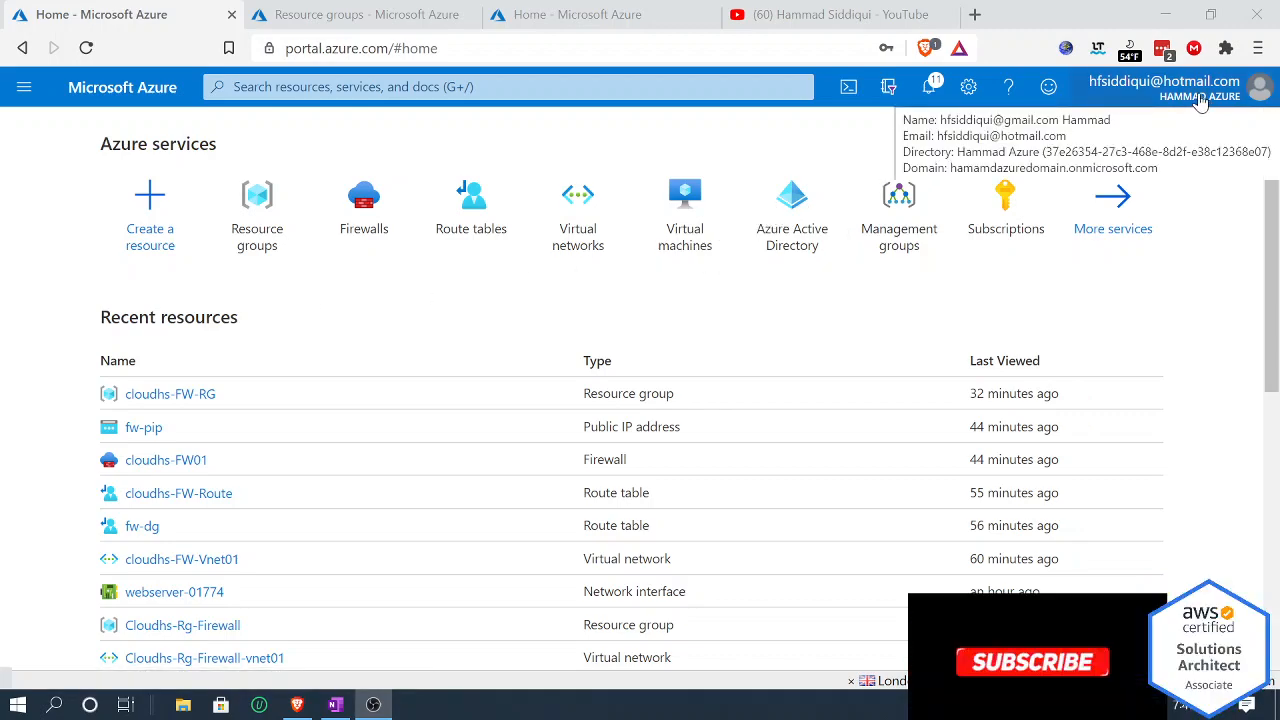
Step: Show all subscriptions without the global filter, check the MSDN Platforms Subscription overview, and return to the portal home page
{"action": "left_click", "coordinate": [1018, 200]}
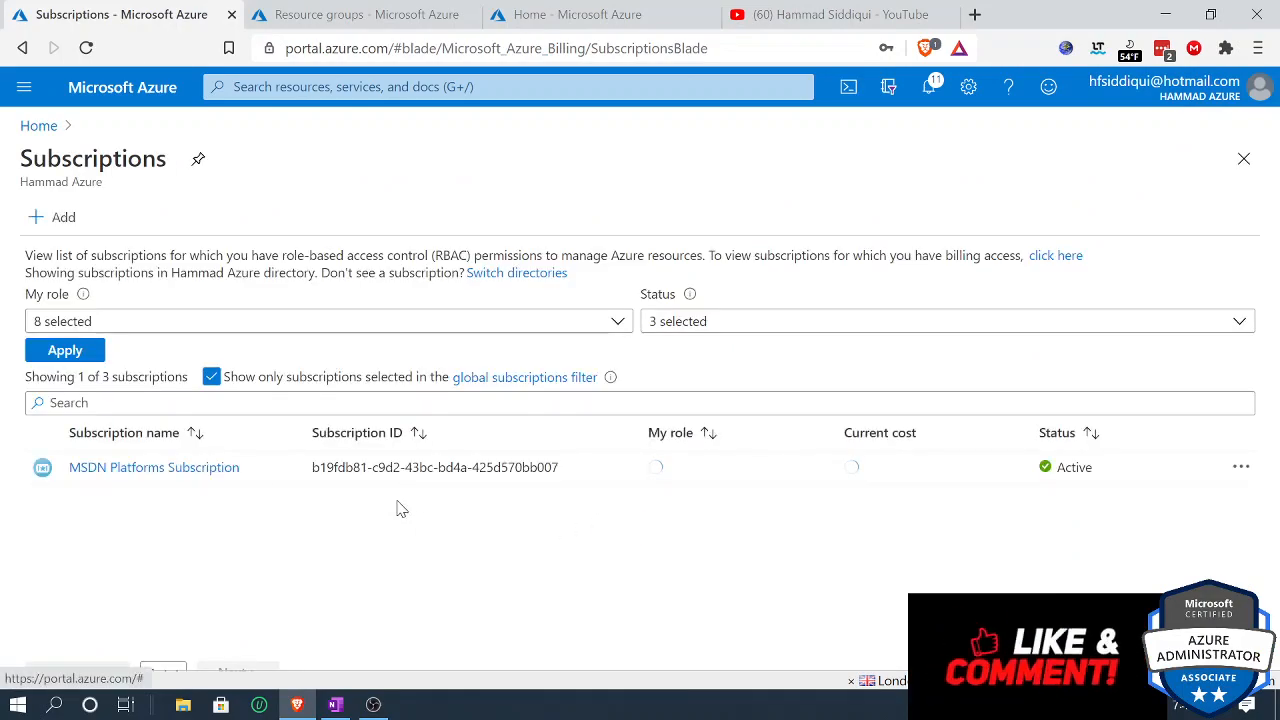
{"action": "left_click", "coordinate": [211, 377]}
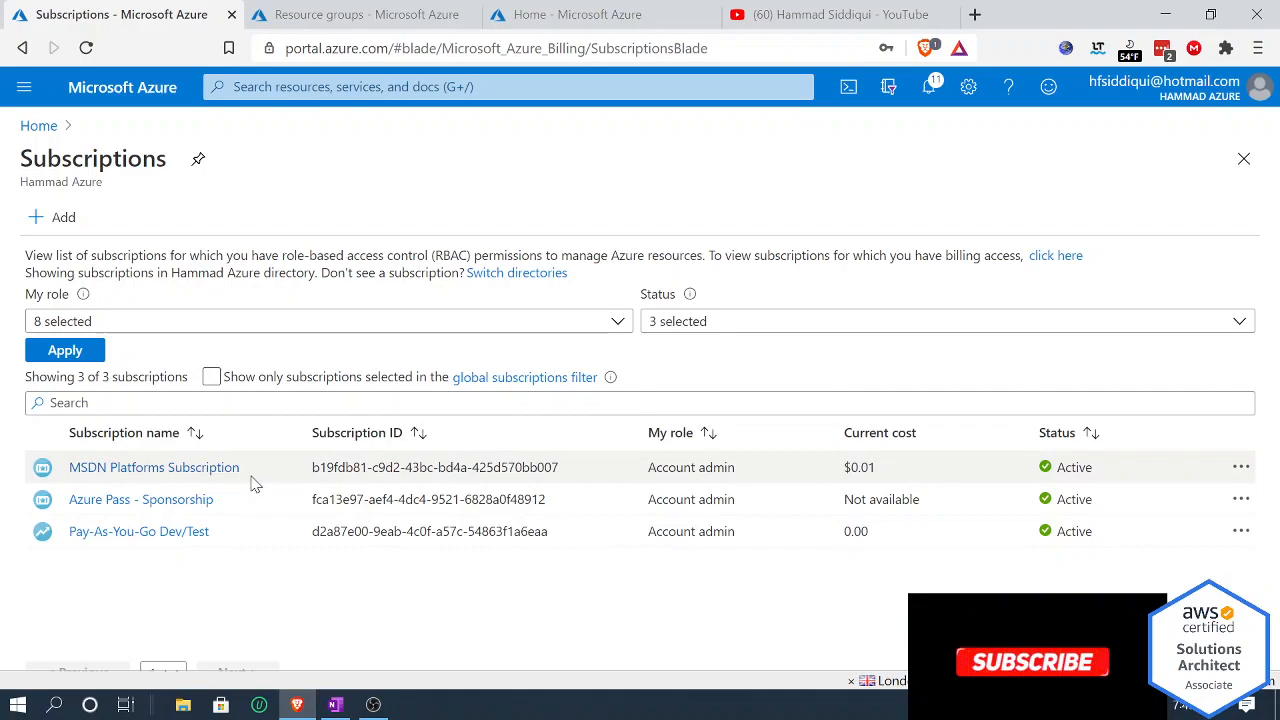
{"action": "left_click", "coordinate": [185, 469]}
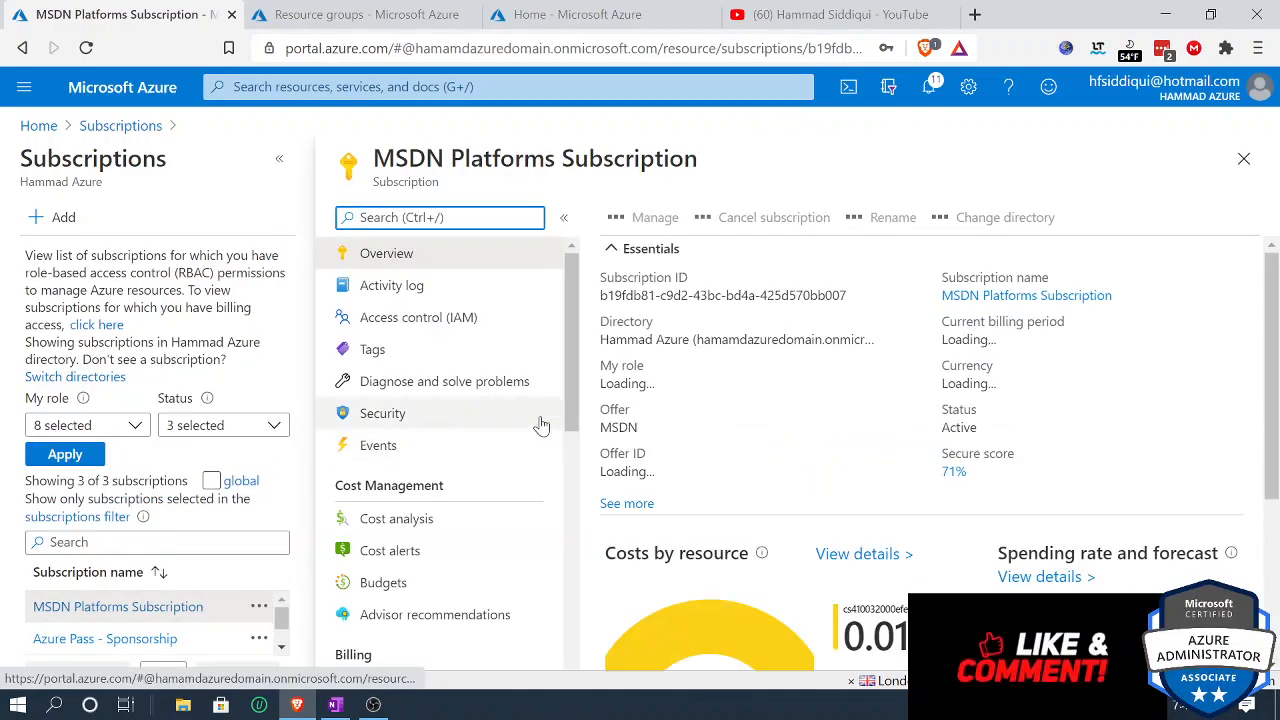
{"action": "scroll", "coordinate": [640, 412], "scroll_direction": "down", "scroll_amount": 1}
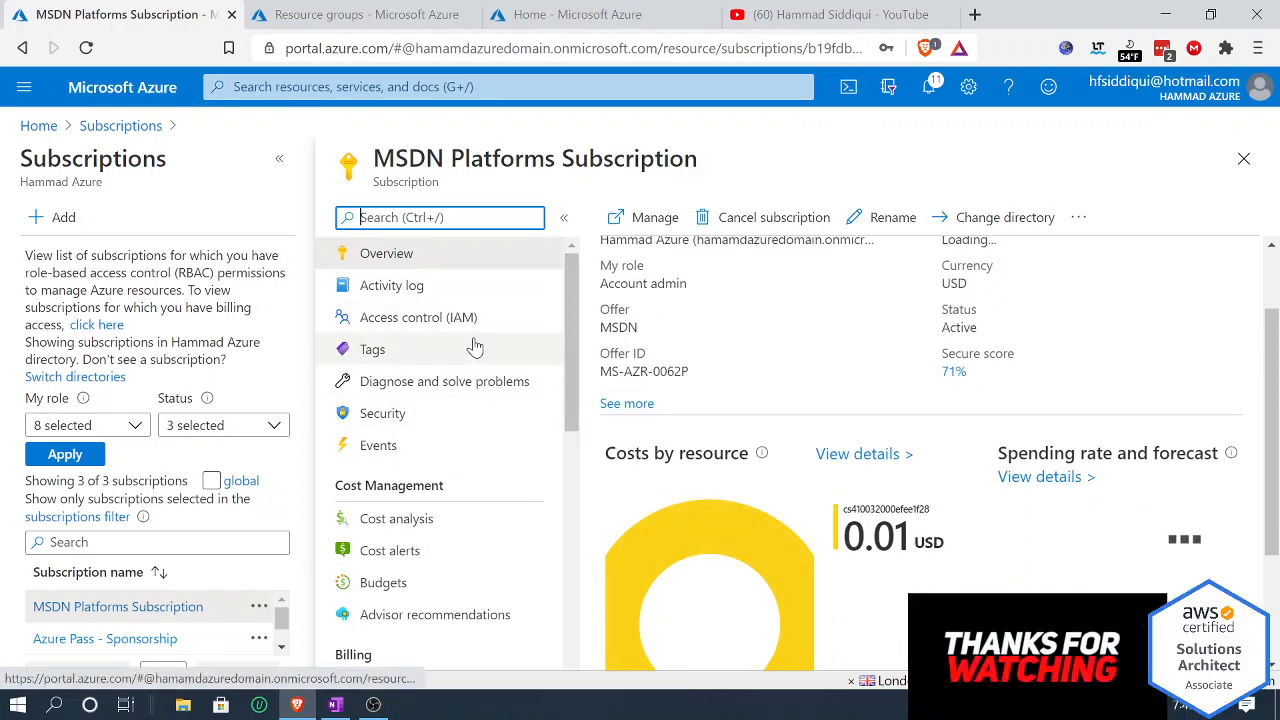
{"action": "left_click", "coordinate": [118, 133]}
{"action": "left_click", "coordinate": [33, 126]}
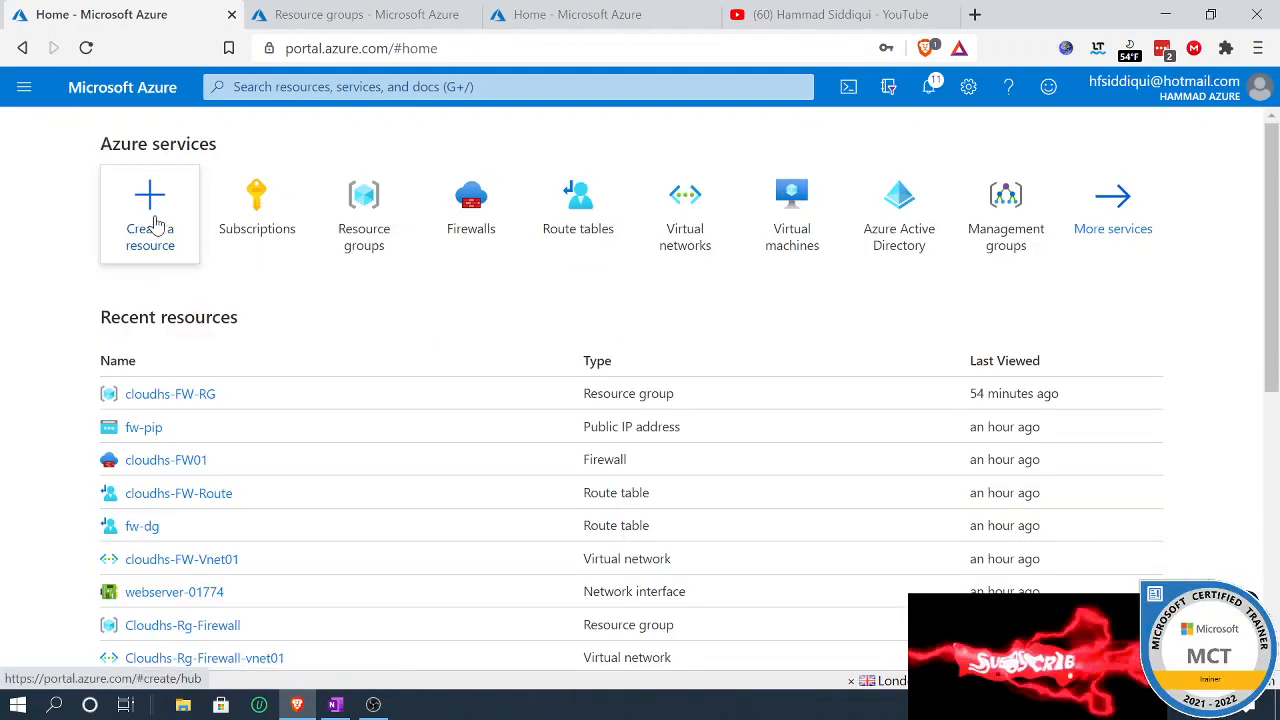
{"action": "left_click", "coordinate": [160, 226]}
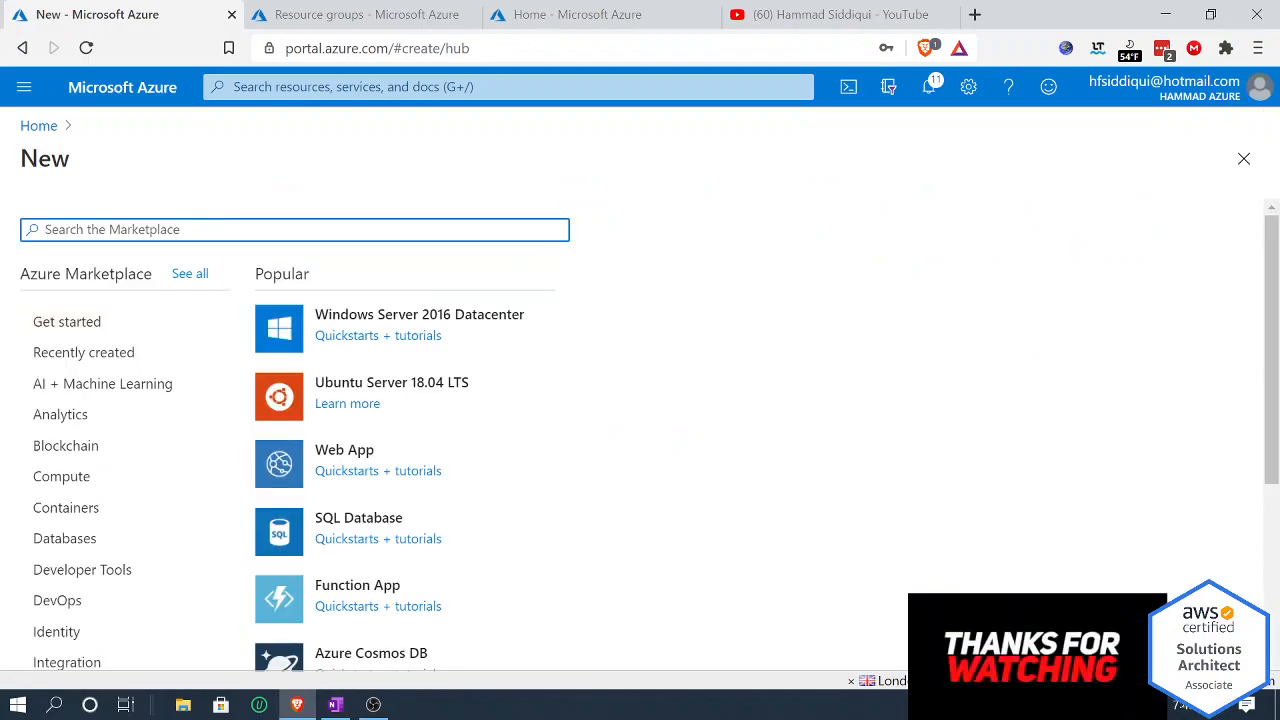
{"action": "left_click", "coordinate": [38, 126]}
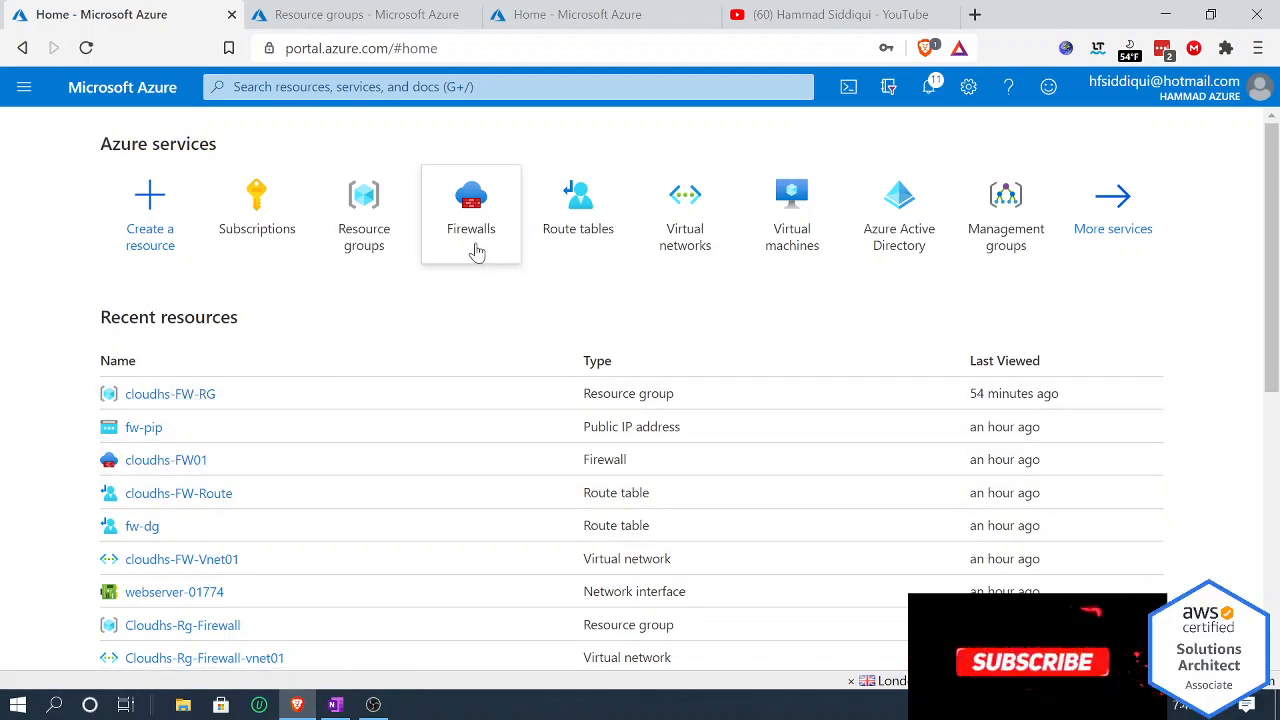
Step: Start a new resource group under MSDN Platforms Subscription and name it cloudhs-Firewall-RG
{"action": "left_click", "coordinate": [366, 206]}
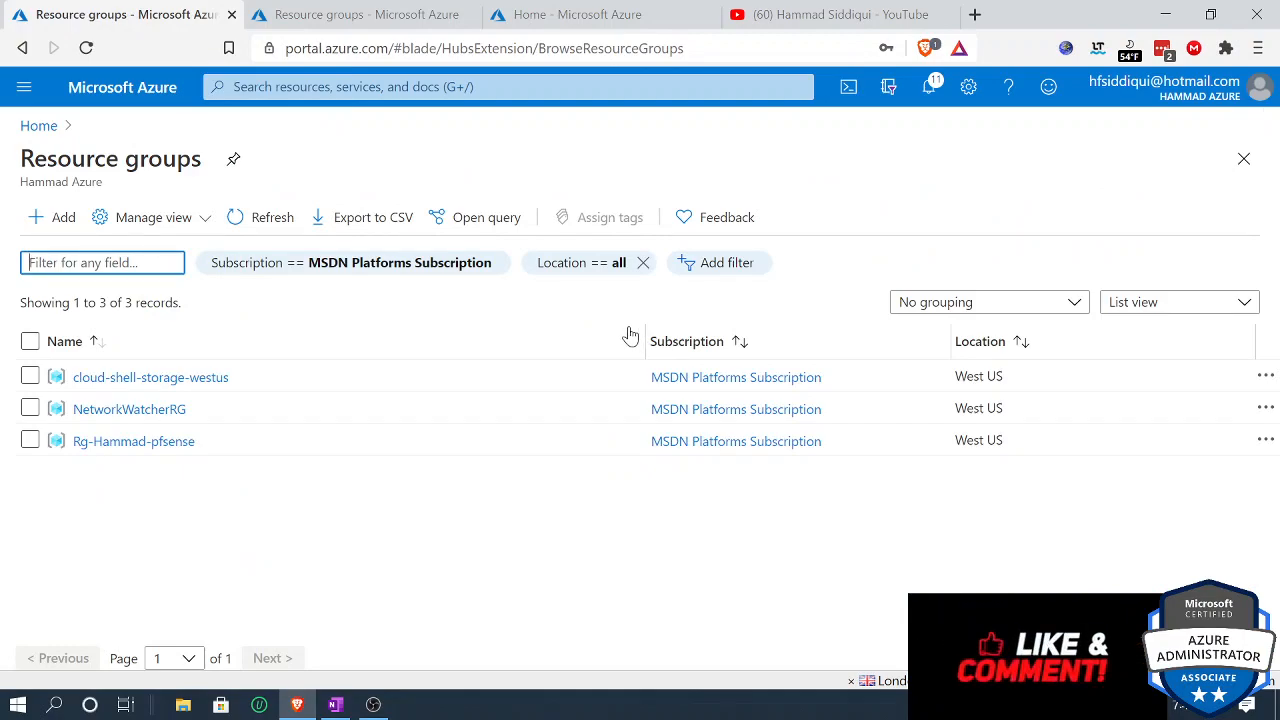
{"action": "left_click", "coordinate": [63, 218]}
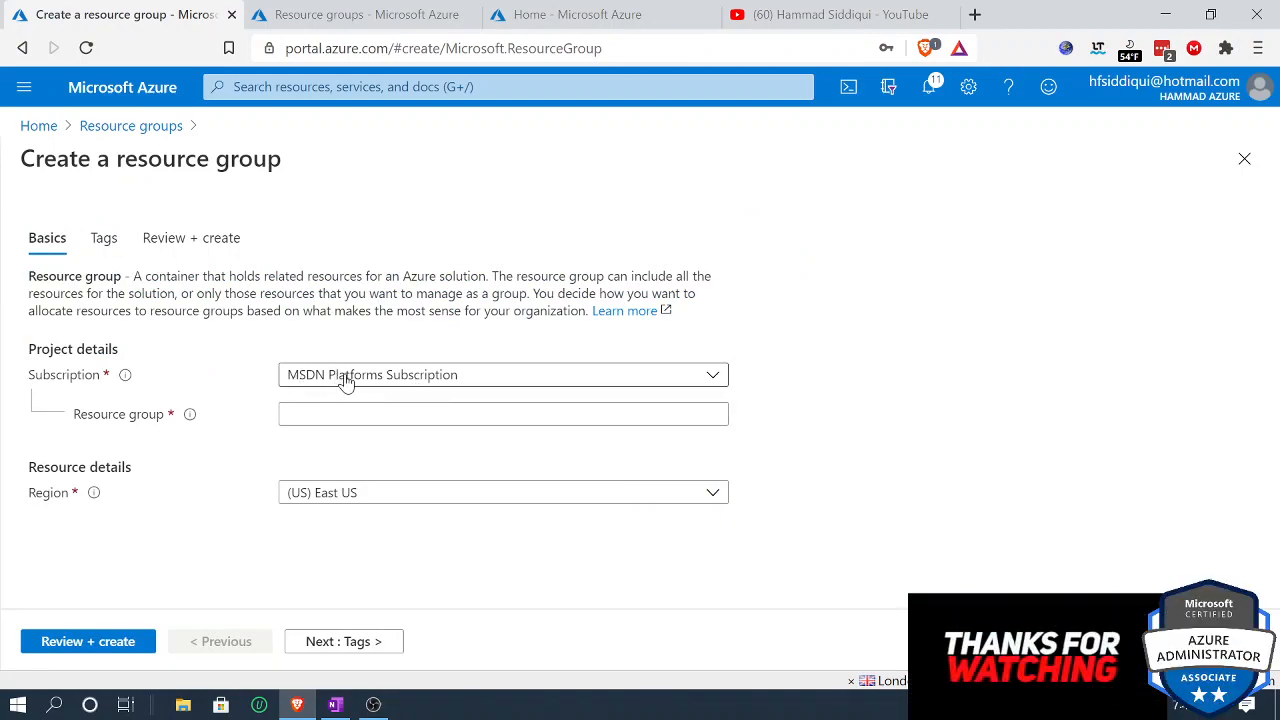
{"action": "left_click", "coordinate": [340, 412]}
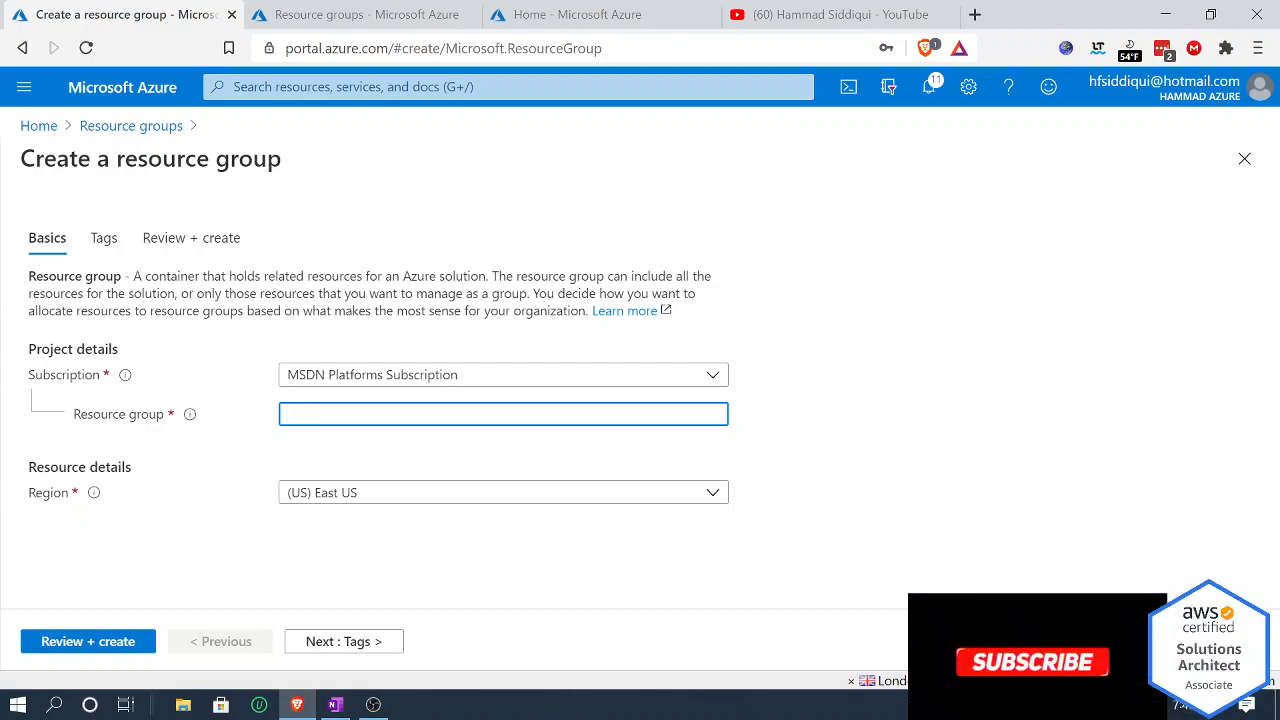
{"action": "type", "text": "cloudH"}
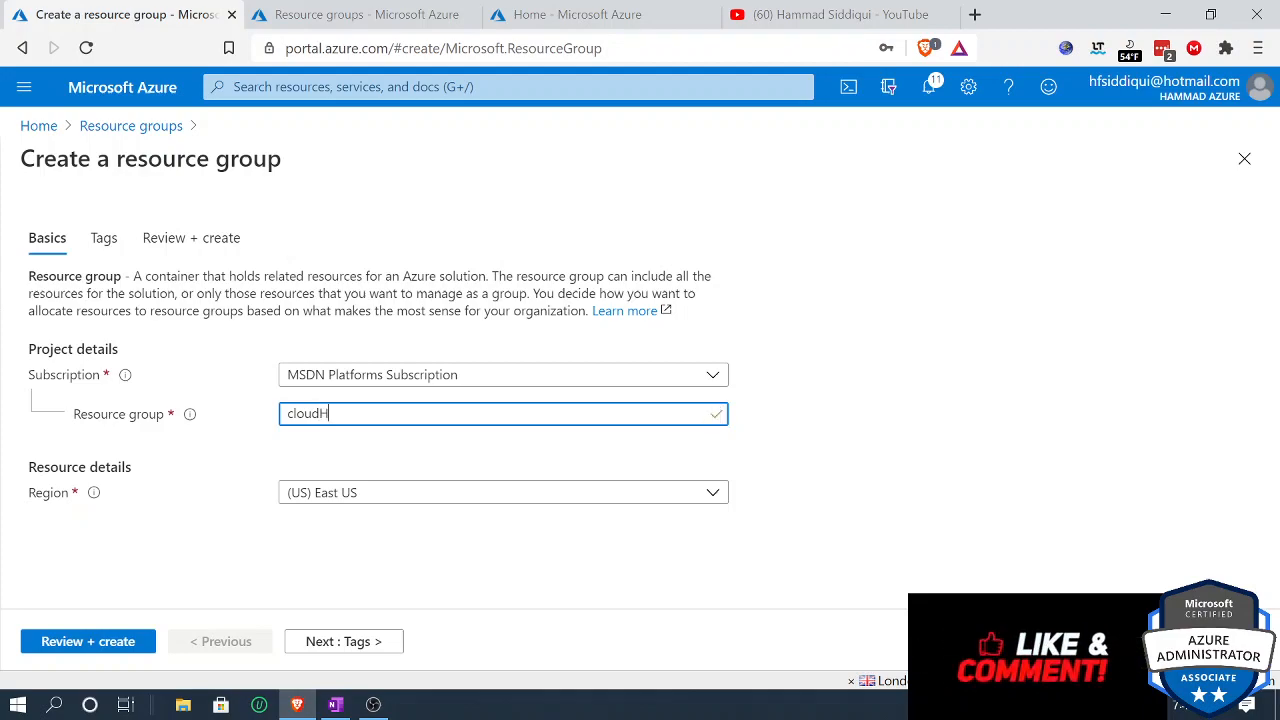
{"action": "key", "text": "BackSpace"}
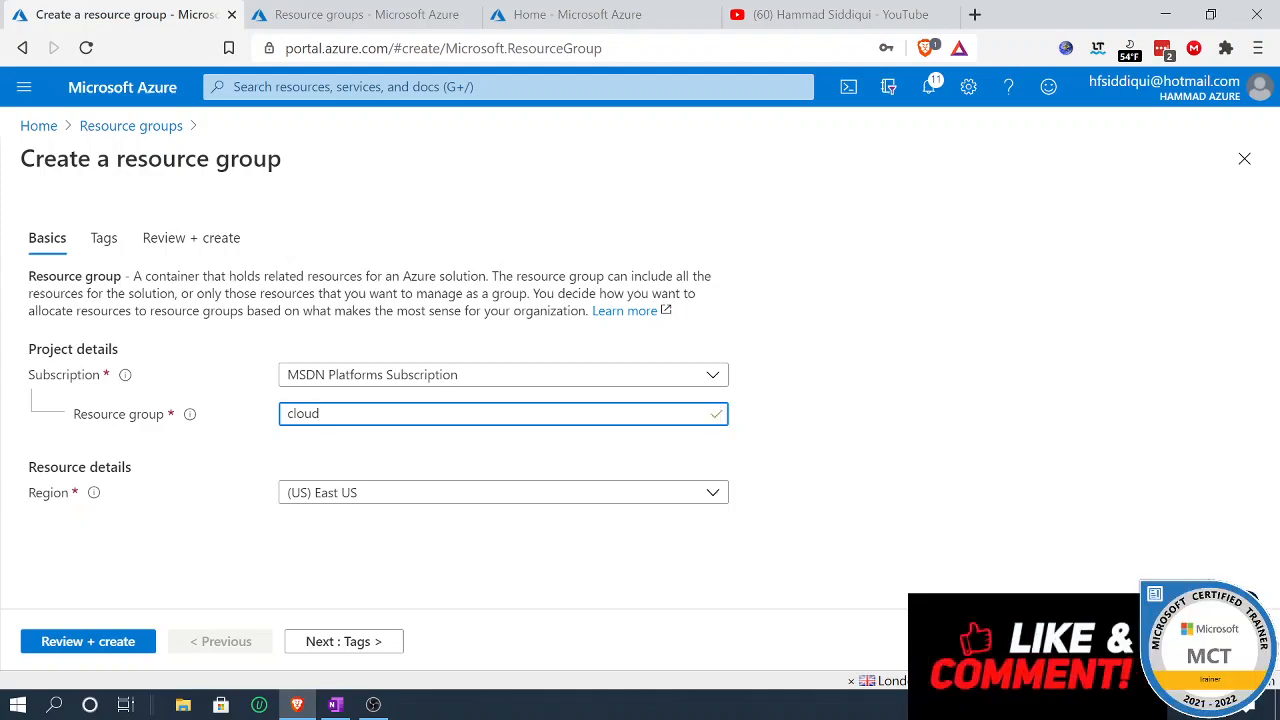
{"action": "type", "text": "hs"}
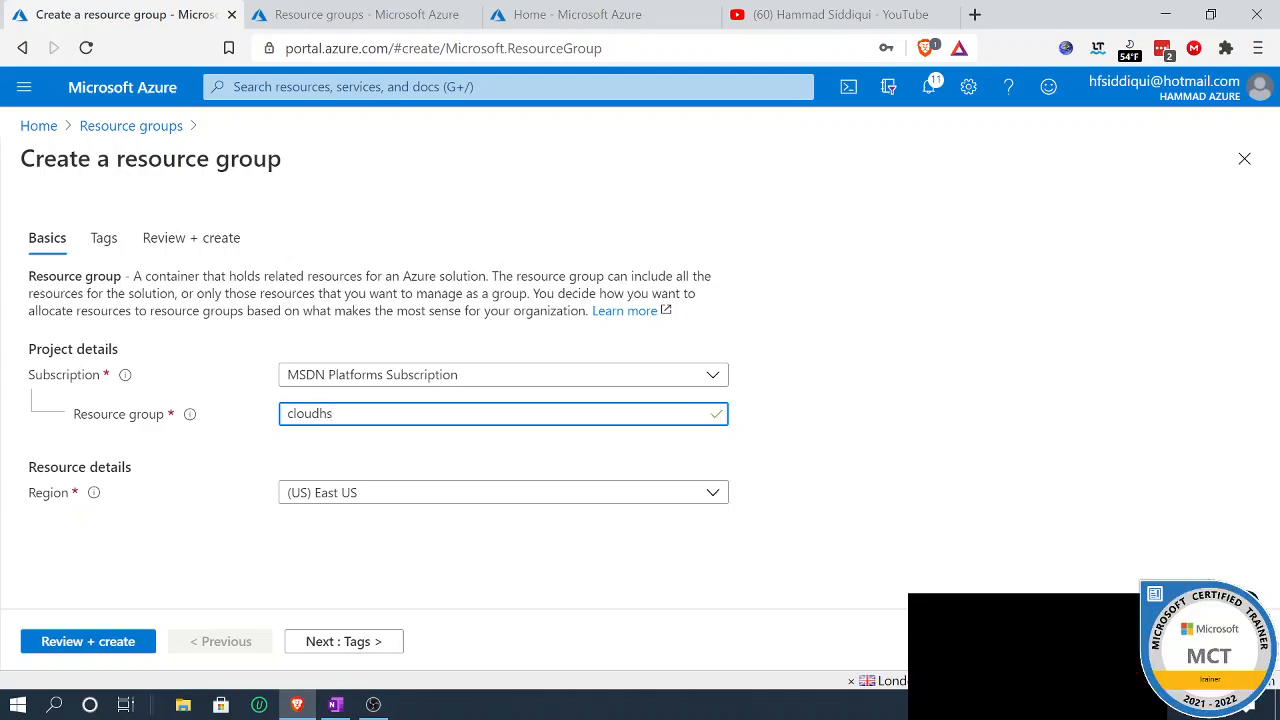
{"action": "type", "text": "-Fire"}
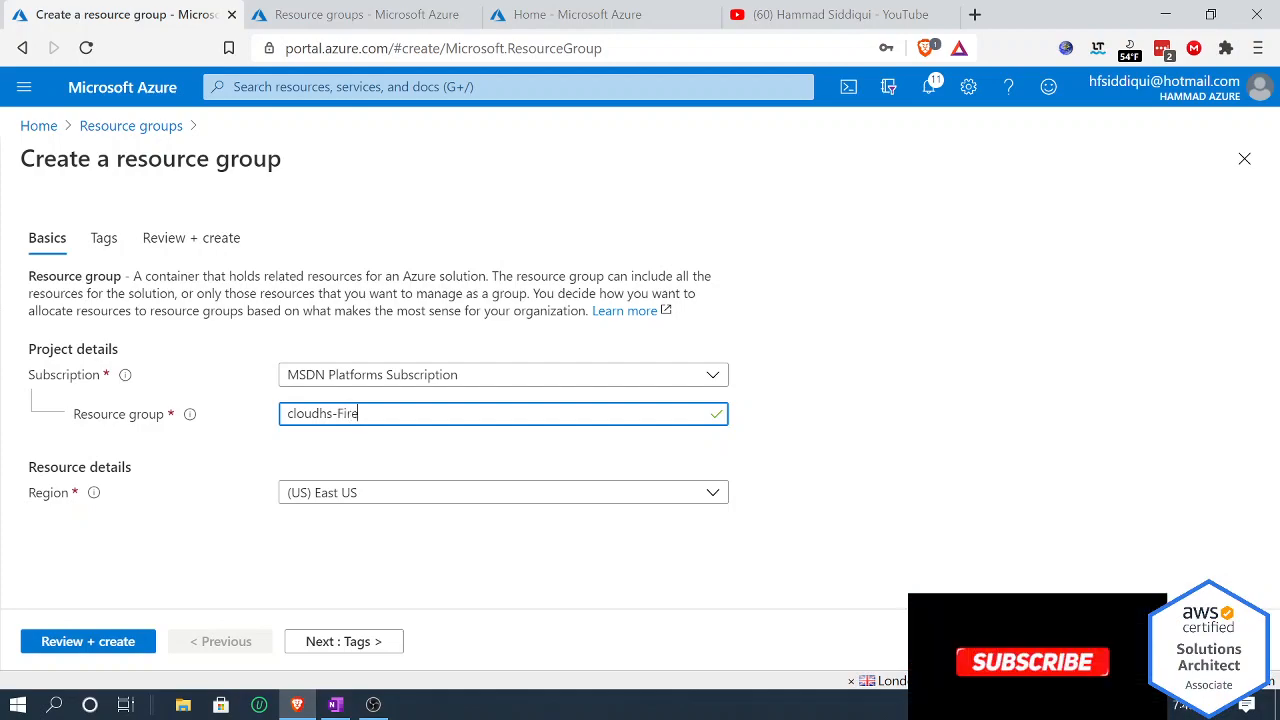
{"action": "type", "text": "wall-RG"}
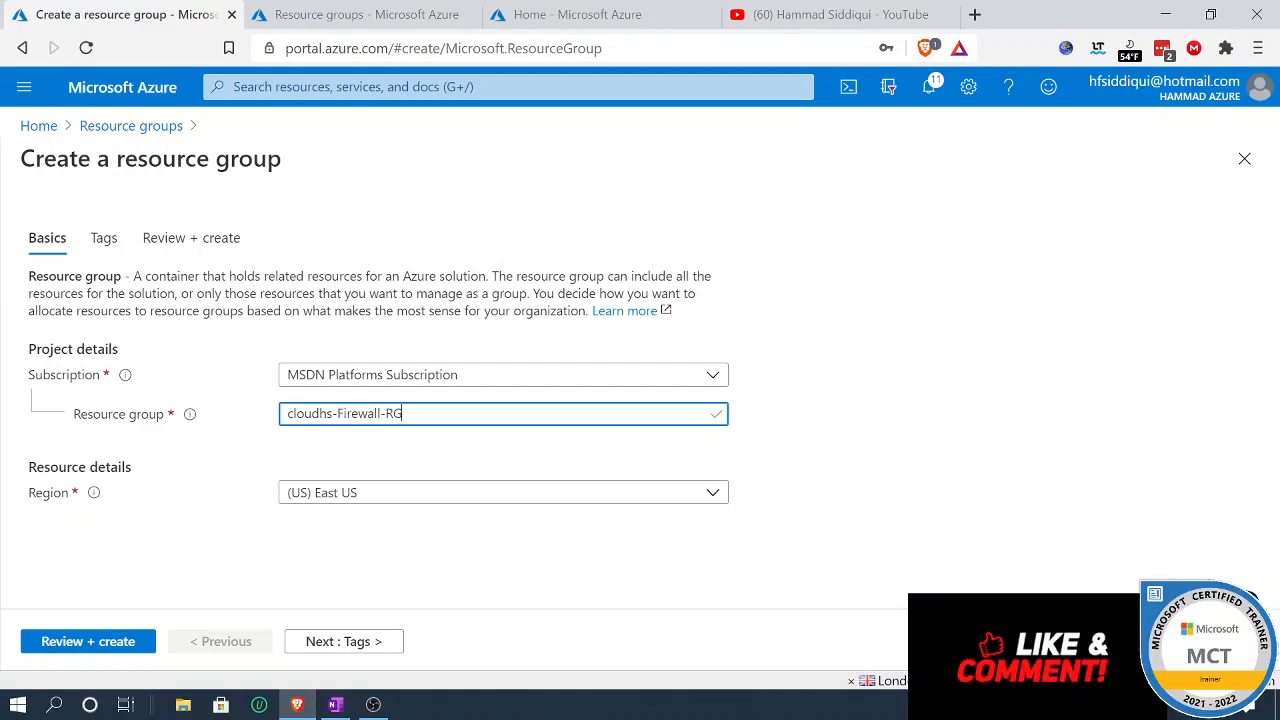
Step: Set the new resource group's region to (US) West US
{"action": "left_click", "coordinate": [472, 492]}
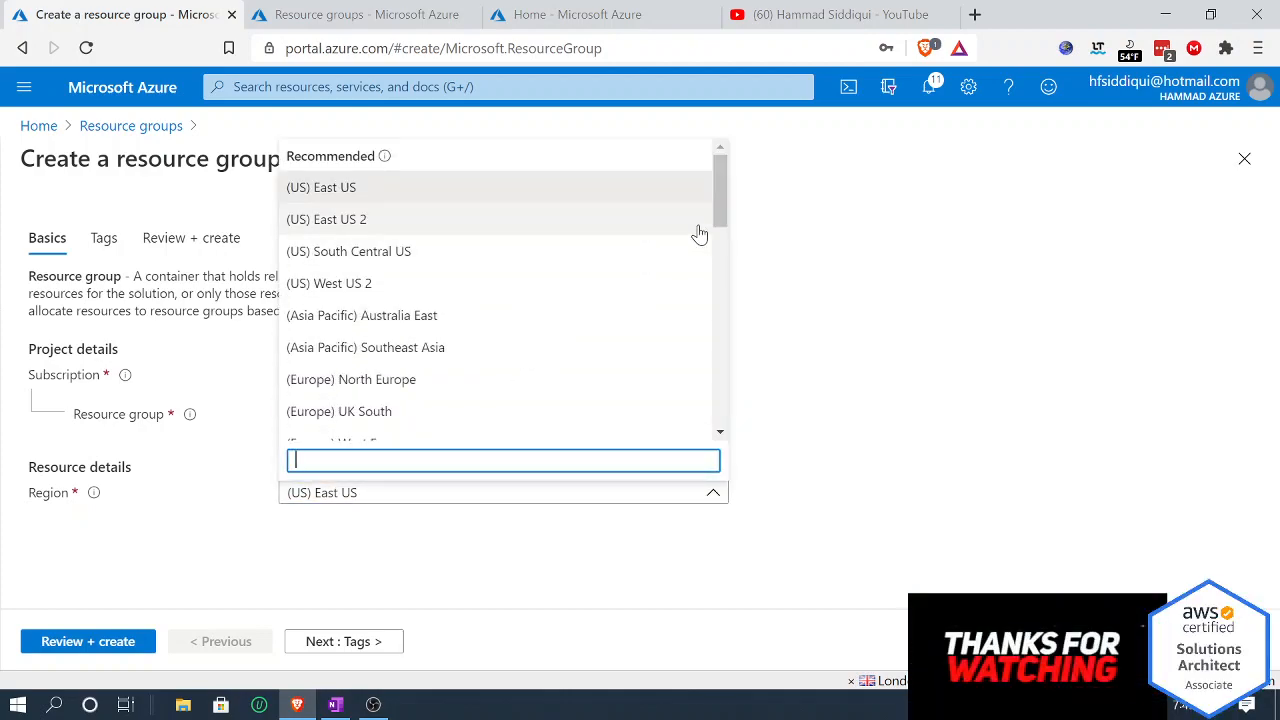
{"action": "left_click_drag", "start_coordinate": [723, 215], "coordinate": [727, 282]}
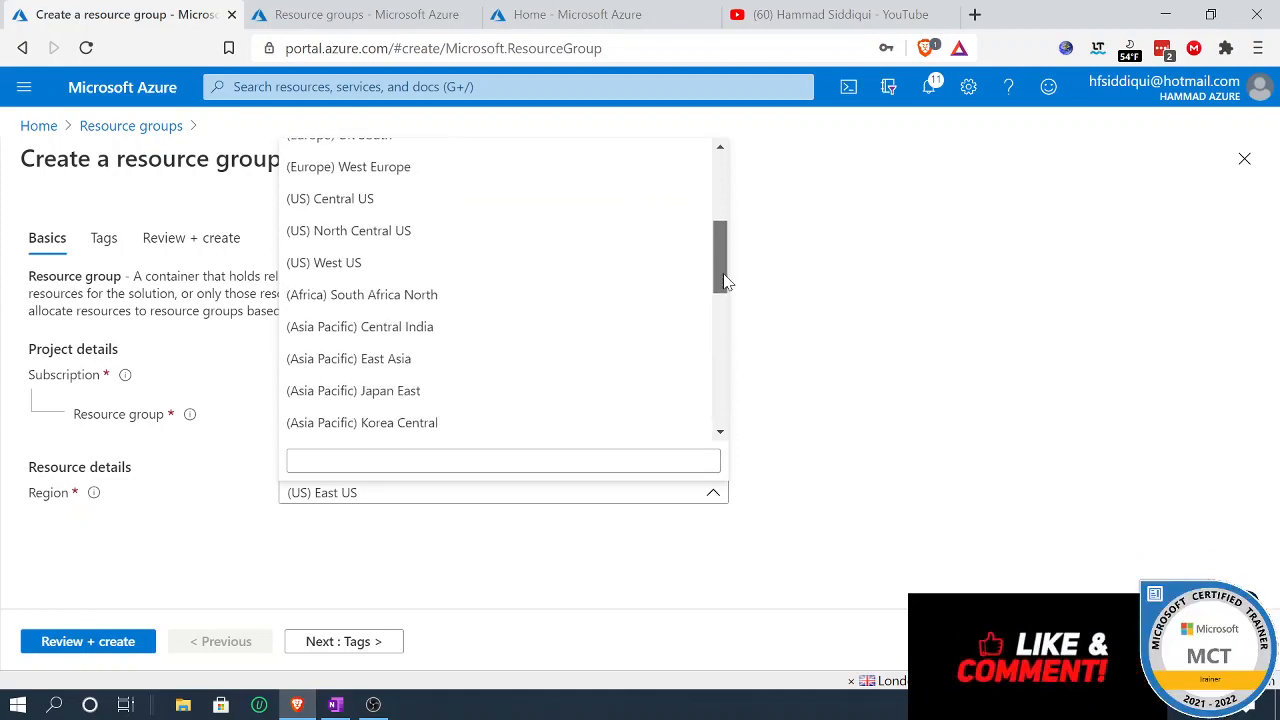
{"action": "left_click", "coordinate": [396, 264]}
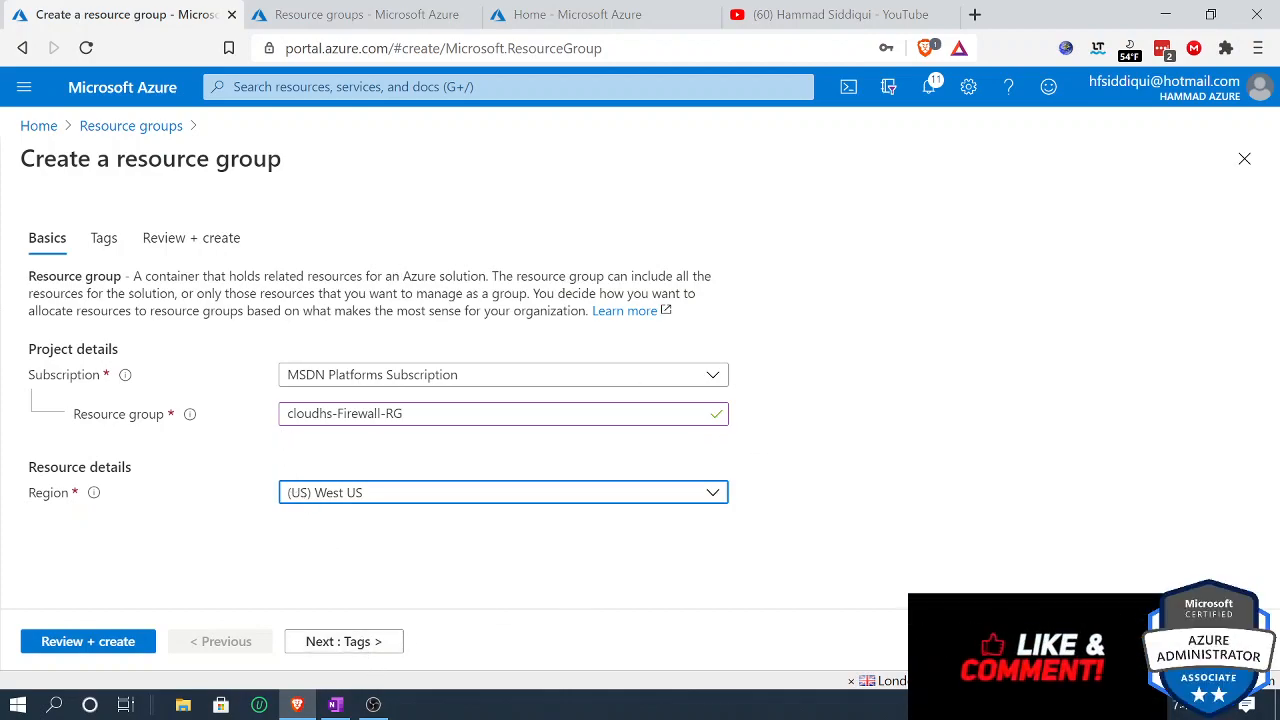
Step: Change the start of the resource group's name to a capital C so it reads Coudhs-Firewall-RG
{"action": "left_click", "coordinate": [291, 413]}
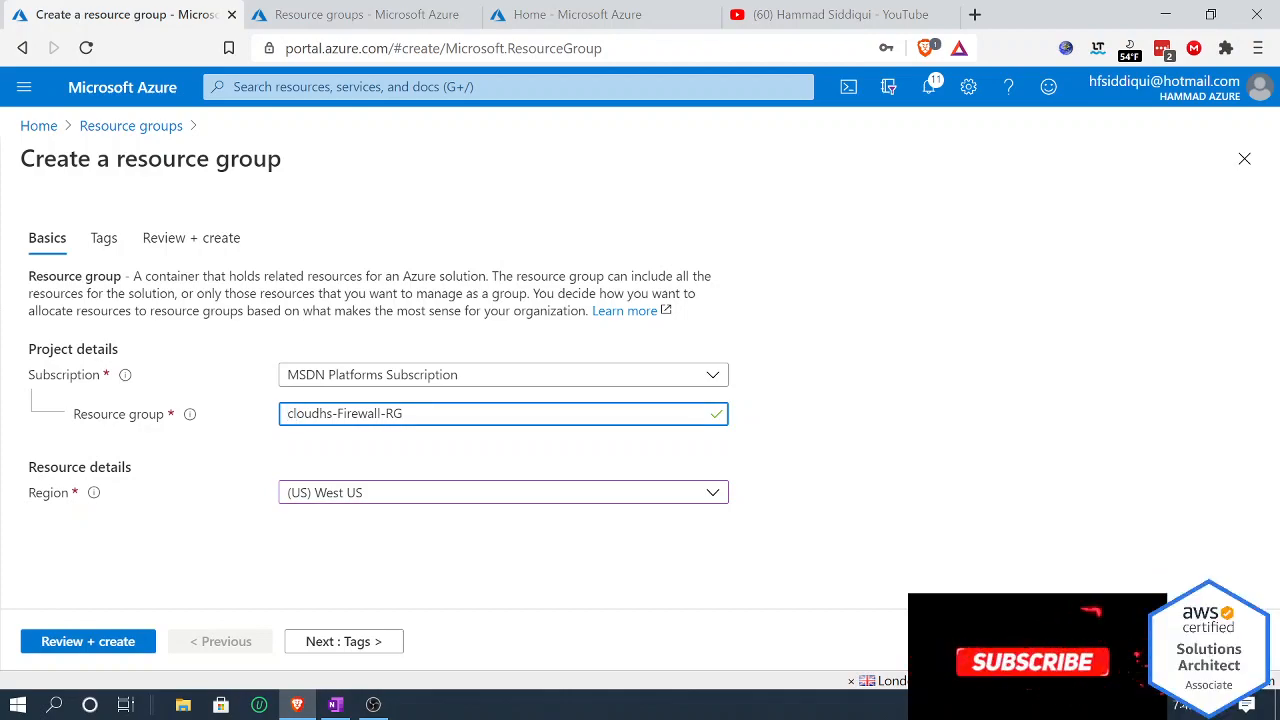
{"action": "type", "text": "C"}
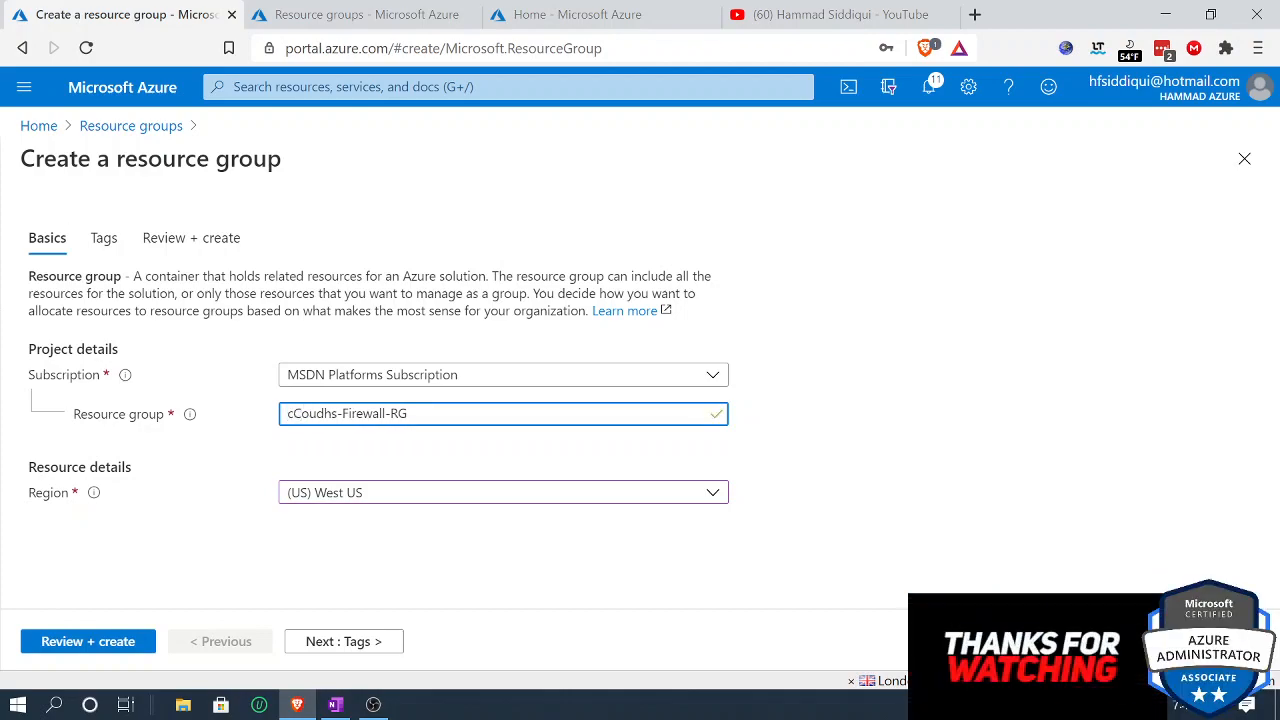
{"action": "key", "text": "BackSpace"}
{"action": "key", "text": "BackSpace"}
{"action": "type", "text": "C"}
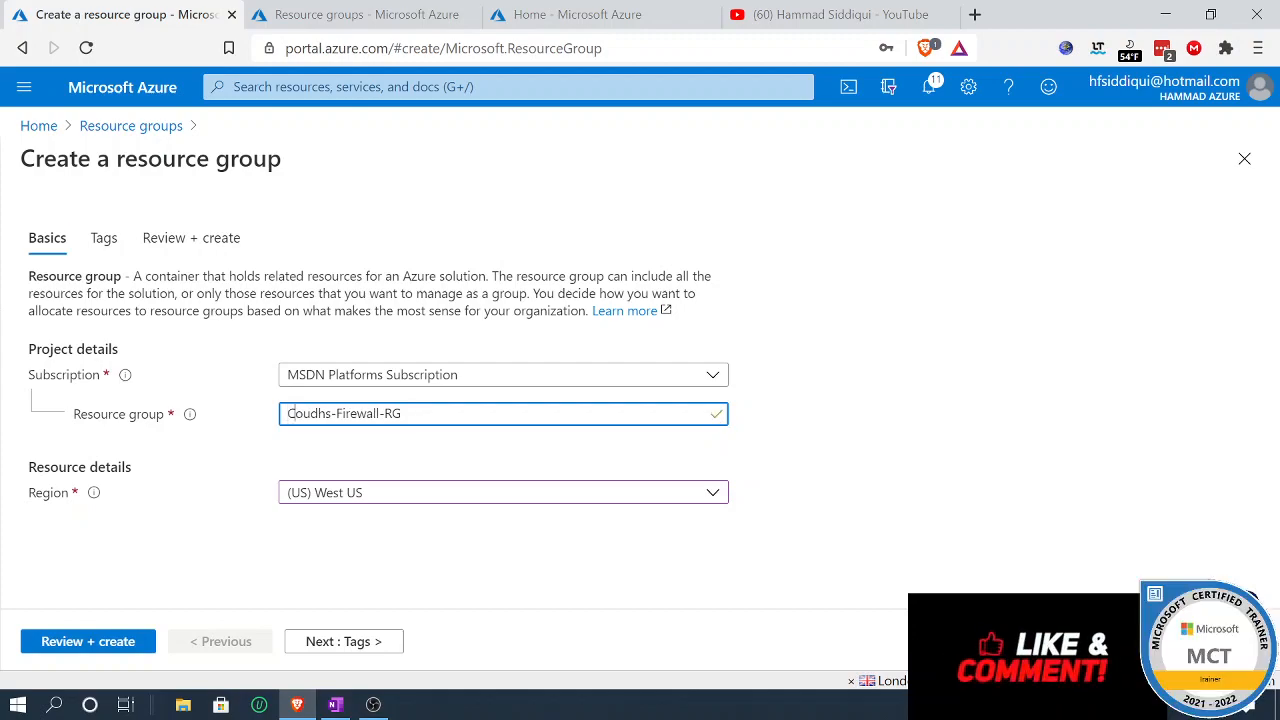
Step: Leave the tags empty, create the resource group, and refresh the resource group list
{"action": "left_click", "coordinate": [371, 637]}
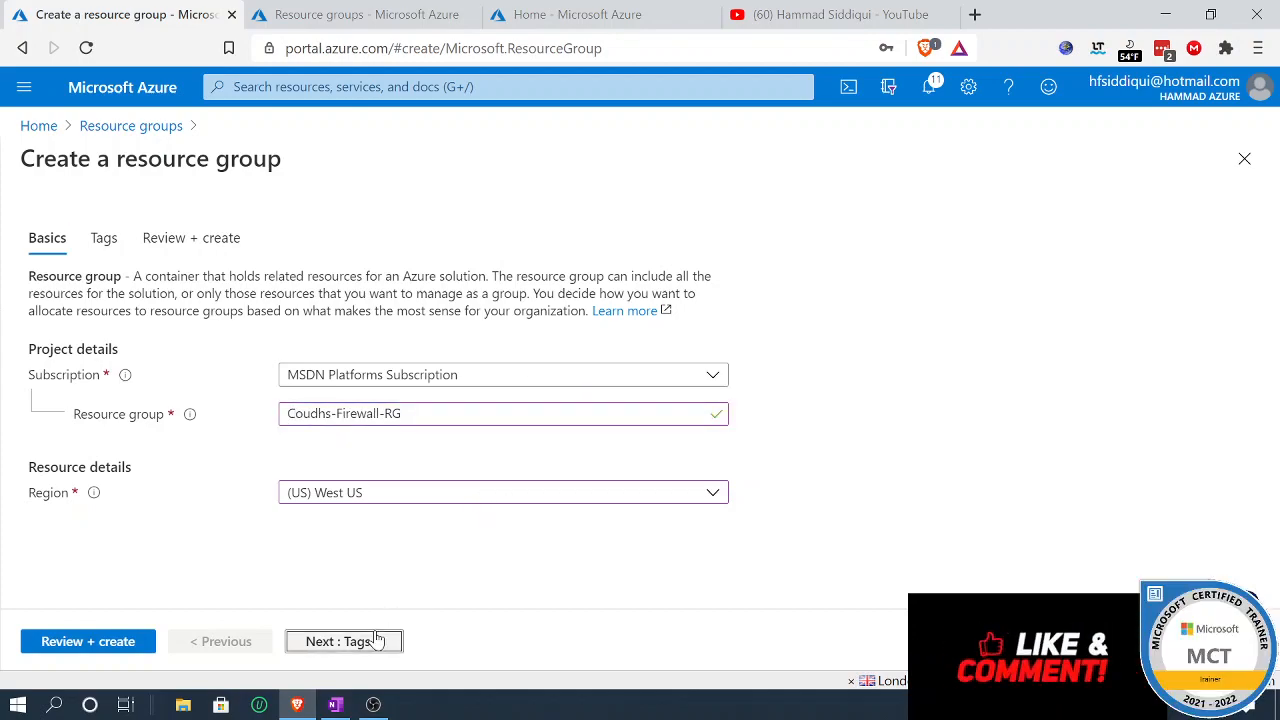
{"action": "left_click", "coordinate": [384, 645]}
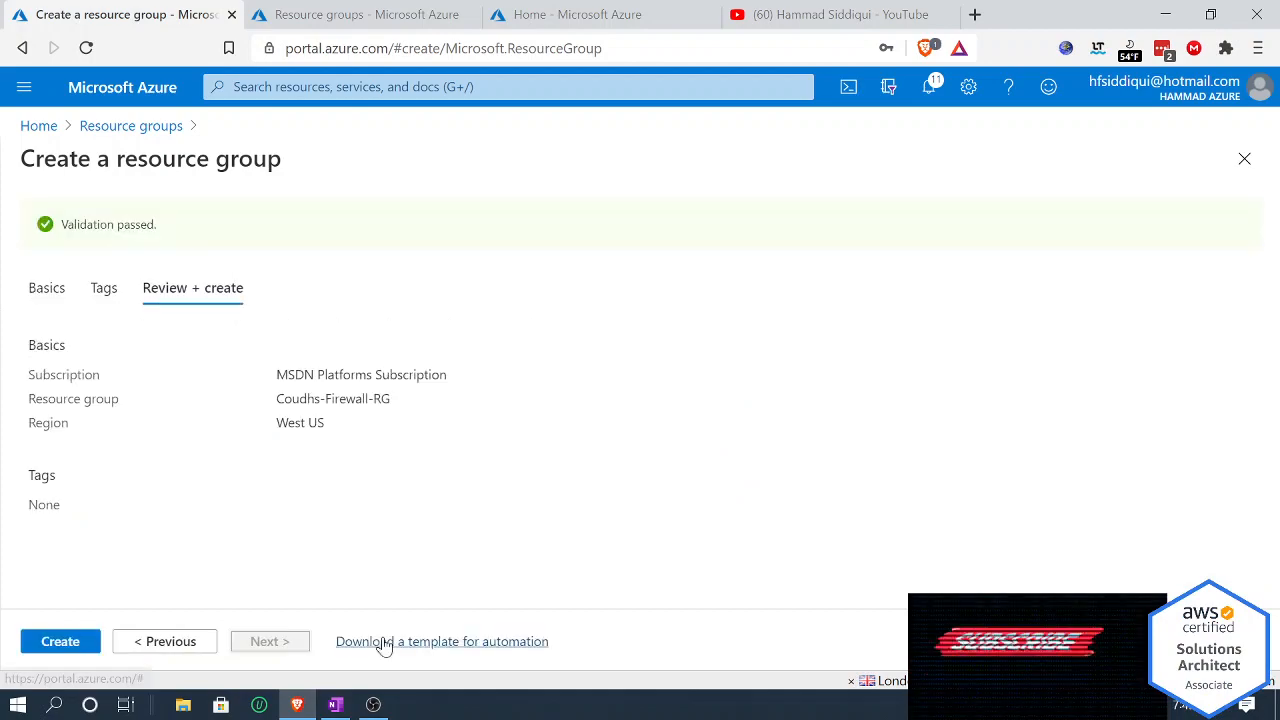
{"action": "left_click", "coordinate": [66, 650]}
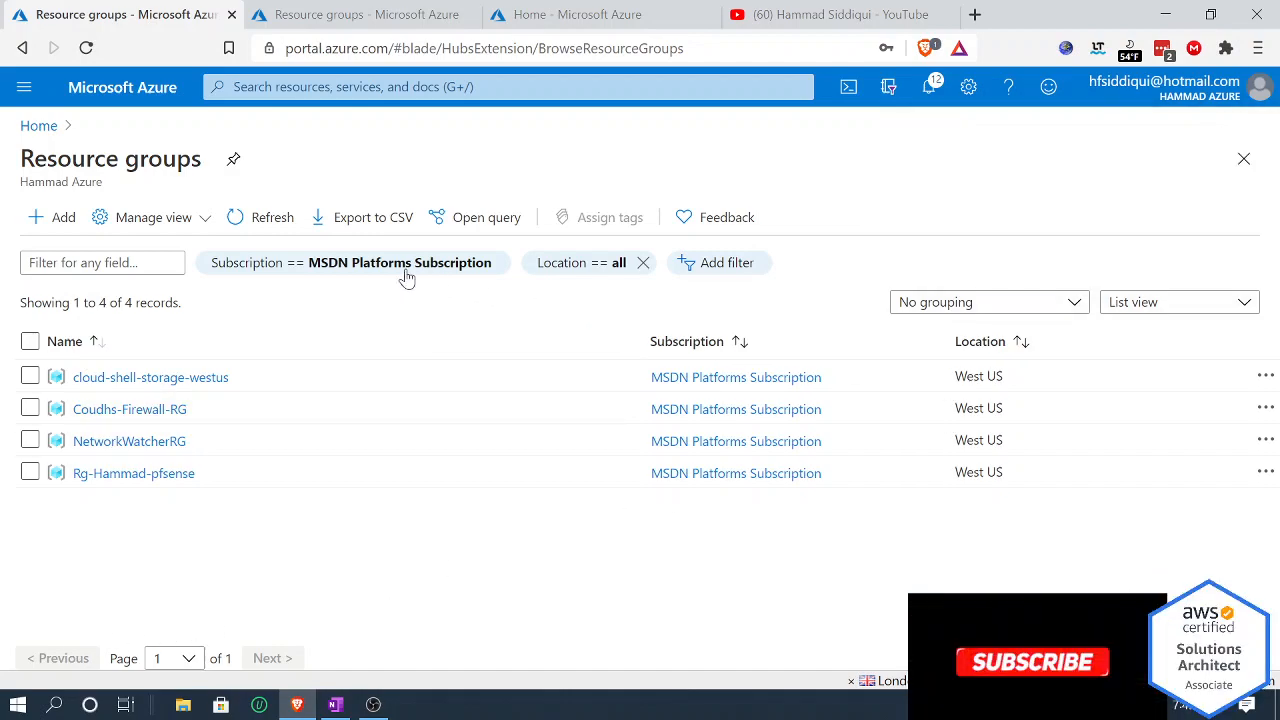
{"action": "left_click", "coordinate": [275, 222]}
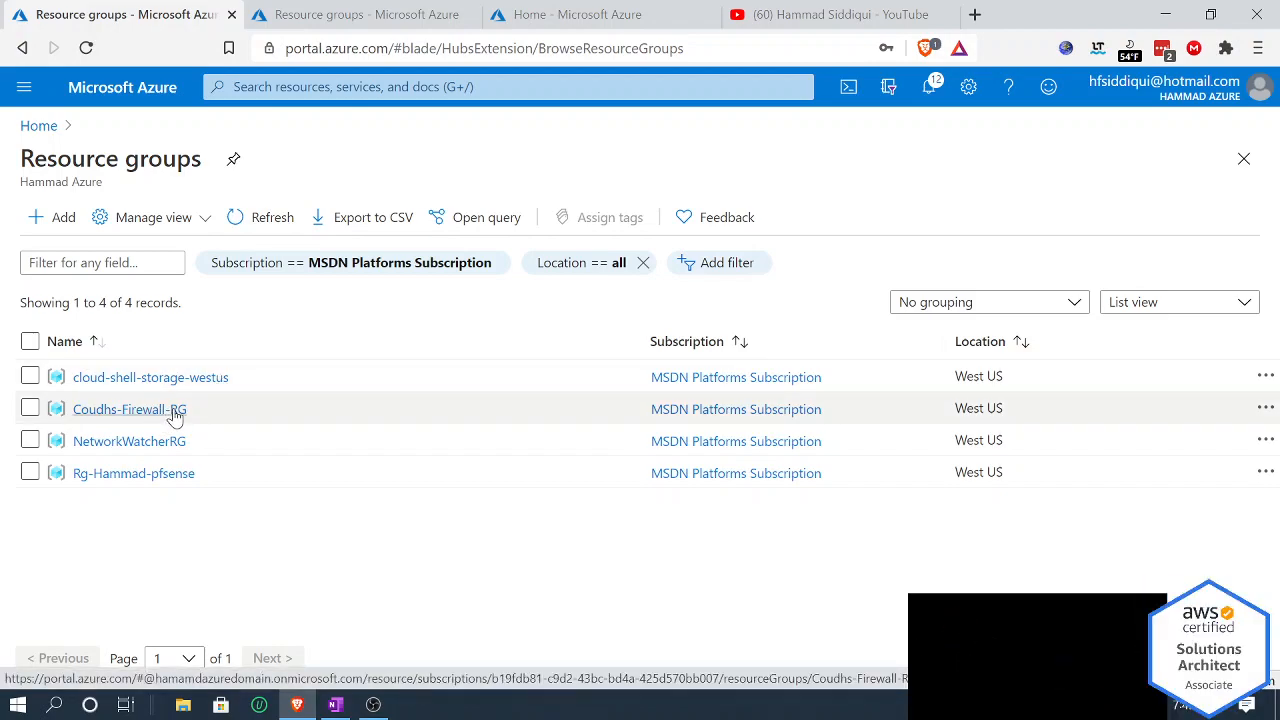
Step: Start creating a virtual network from the portal home page and assign it to the Coudhs-Firewall-RG resource group
{"action": "left_click", "coordinate": [115, 90]}
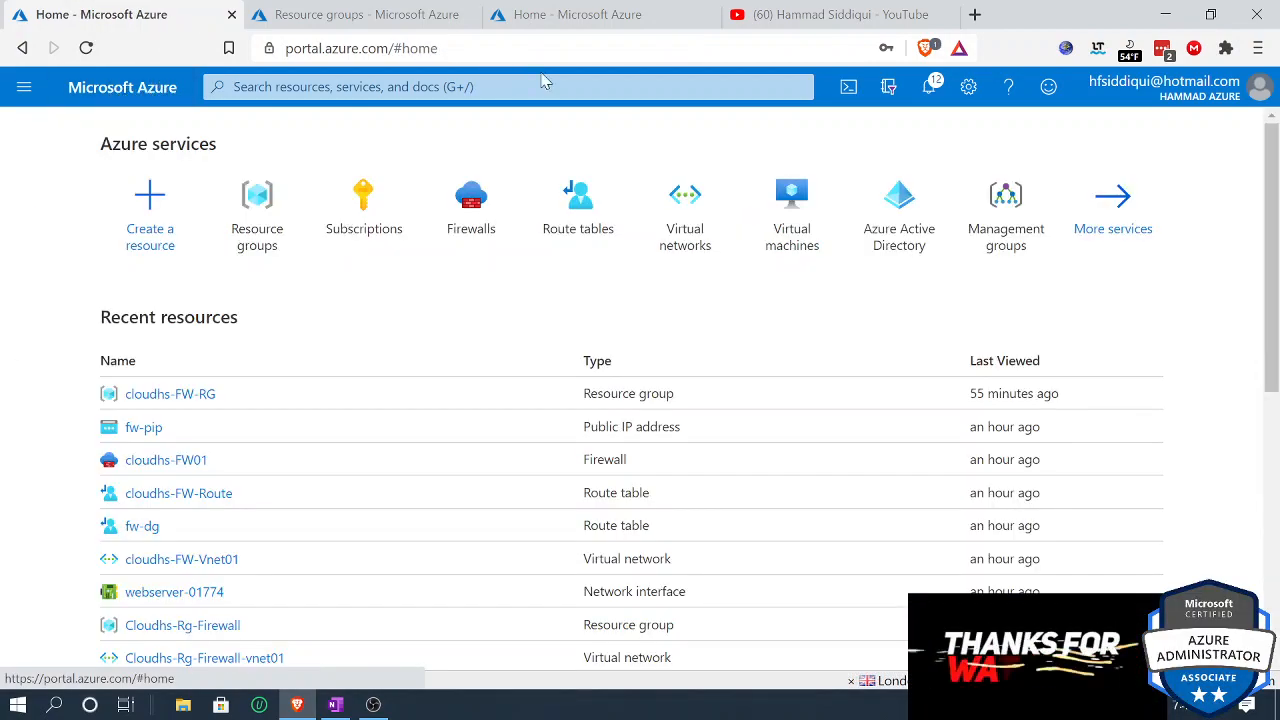
{"action": "left_click", "coordinate": [689, 224]}
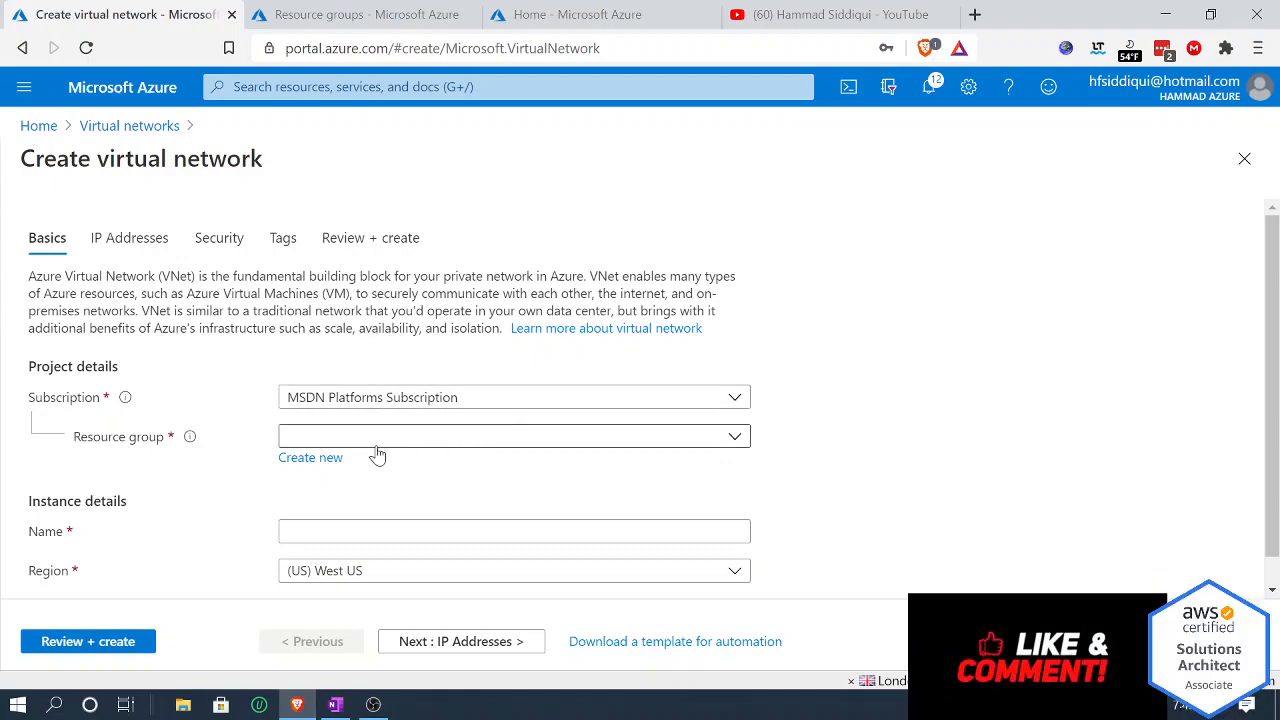
{"action": "left_click", "coordinate": [370, 441]}
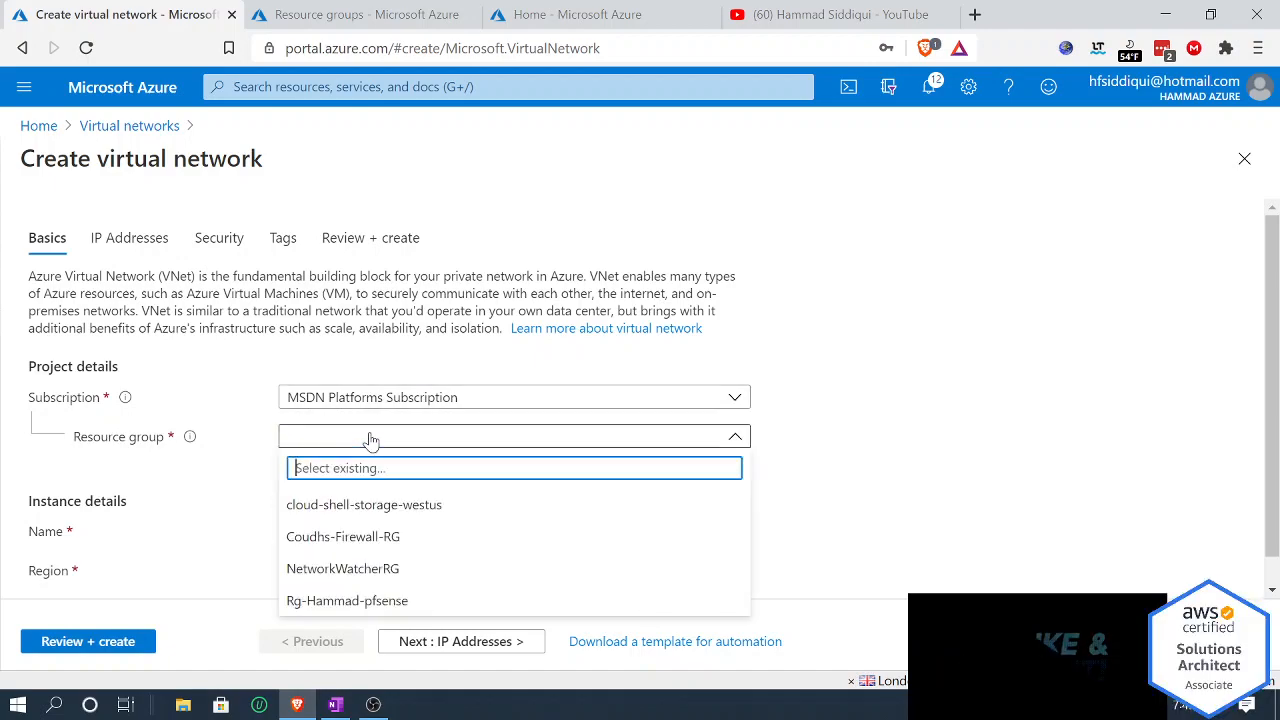
{"action": "left_click", "coordinate": [371, 540]}
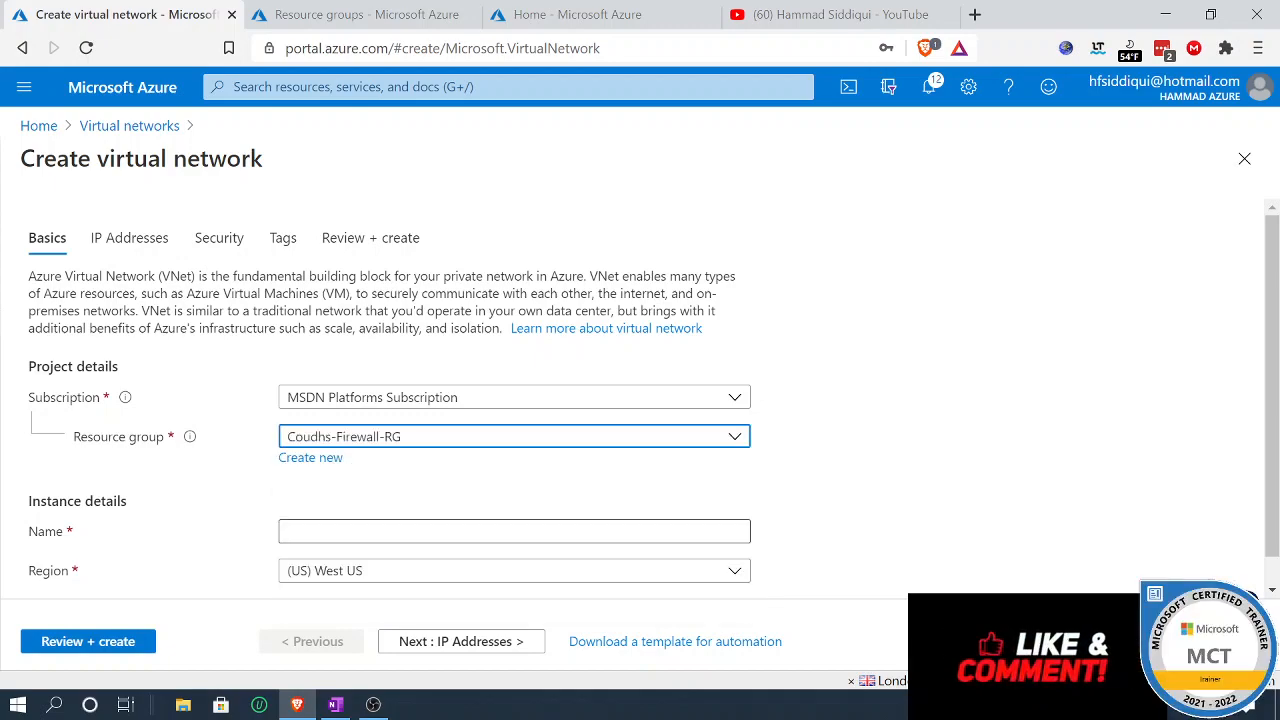
Step: Name the new virtual network Cloudhs-Firewall-Vnet
{"action": "scroll", "coordinate": [361, 483], "scroll_direction": "down", "scroll_amount": 1}
{"action": "left_click", "coordinate": [359, 501]}
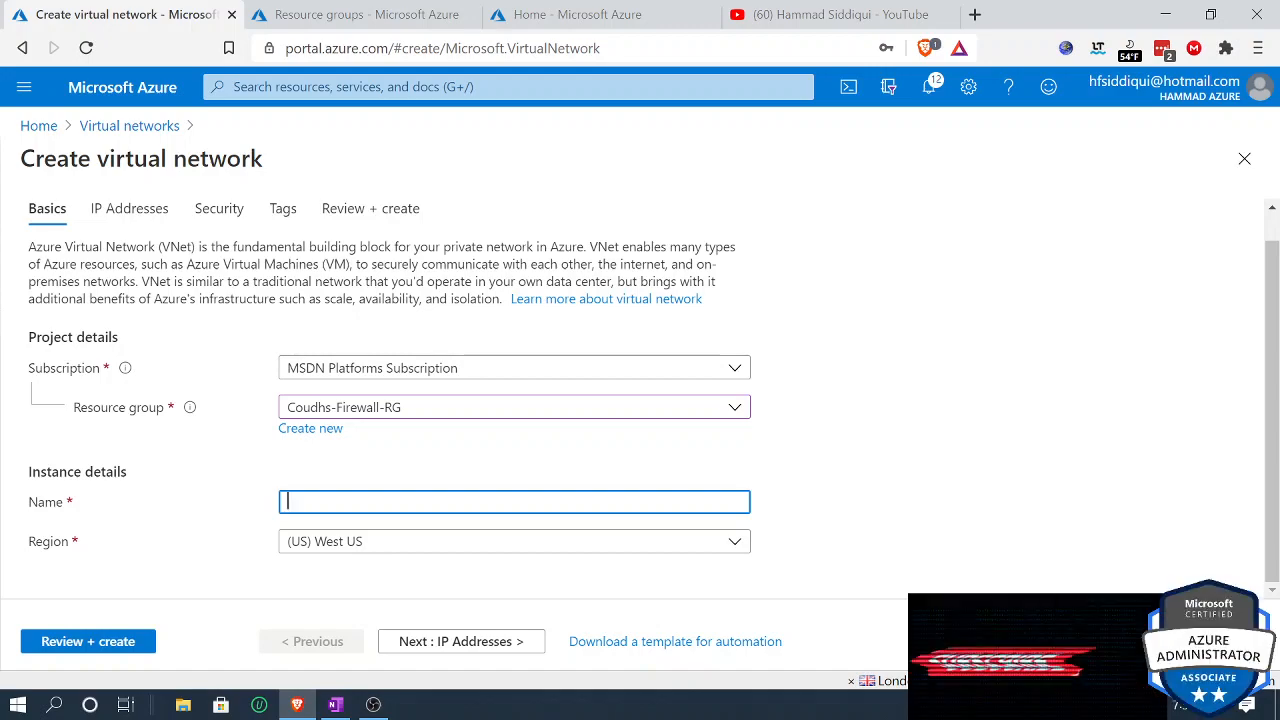
{"action": "type", "text": "Cloud"}
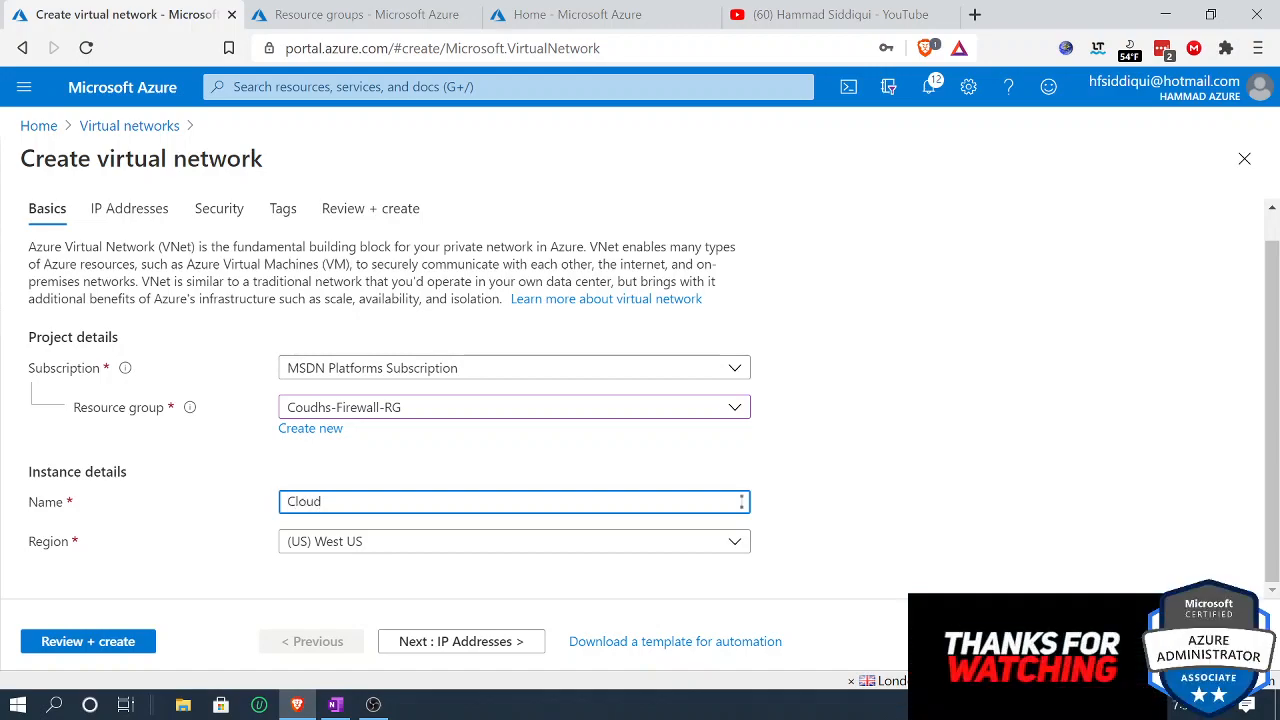
{"action": "type", "text": "hs-Firewall-"}
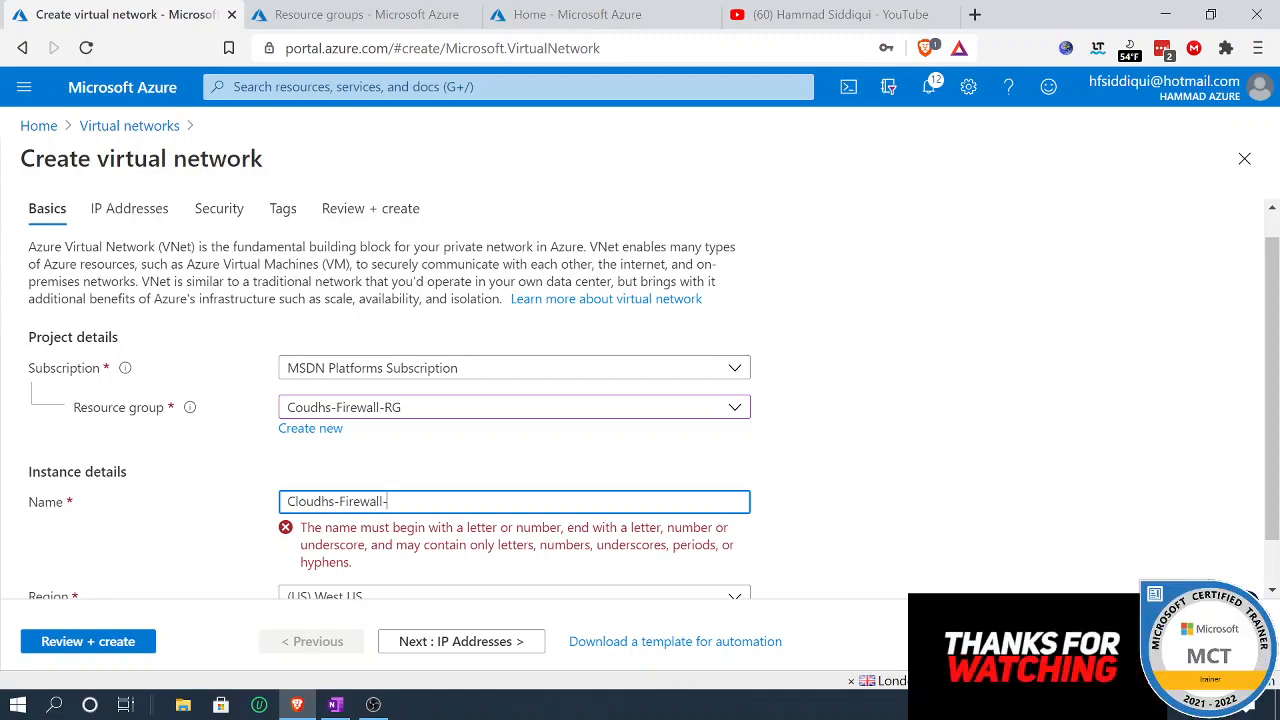
{"action": "type", "text": "Vn"}
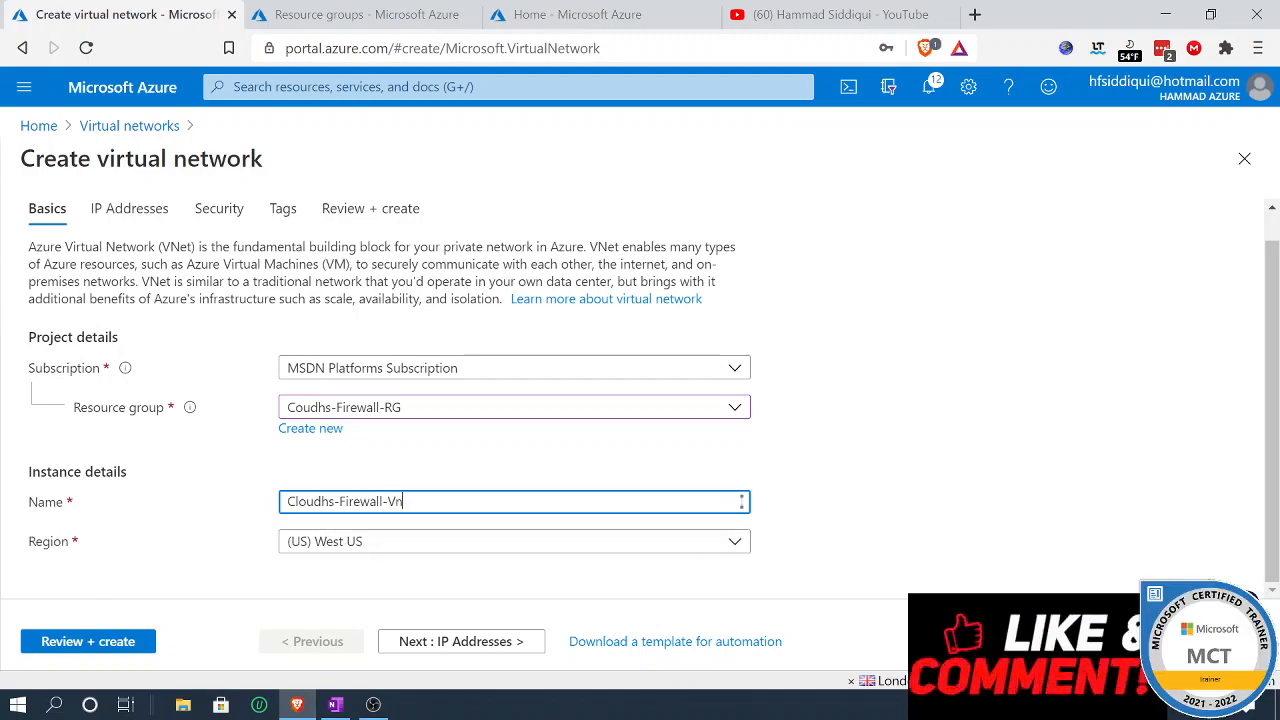
{"action": "type", "text": "et"}
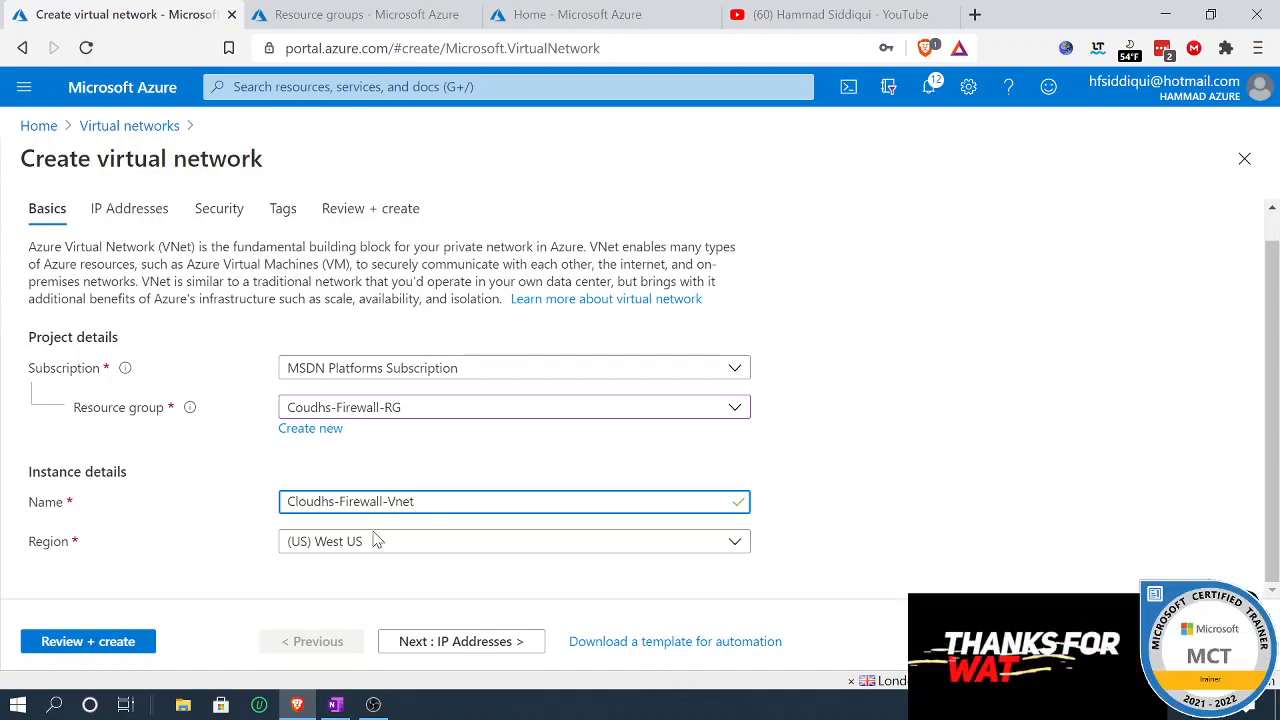
Step: Proceed to the virtual network's IP address settings and keep 10.0.0.0/16 as its IPv4 address space
{"action": "left_click", "coordinate": [503, 642]}
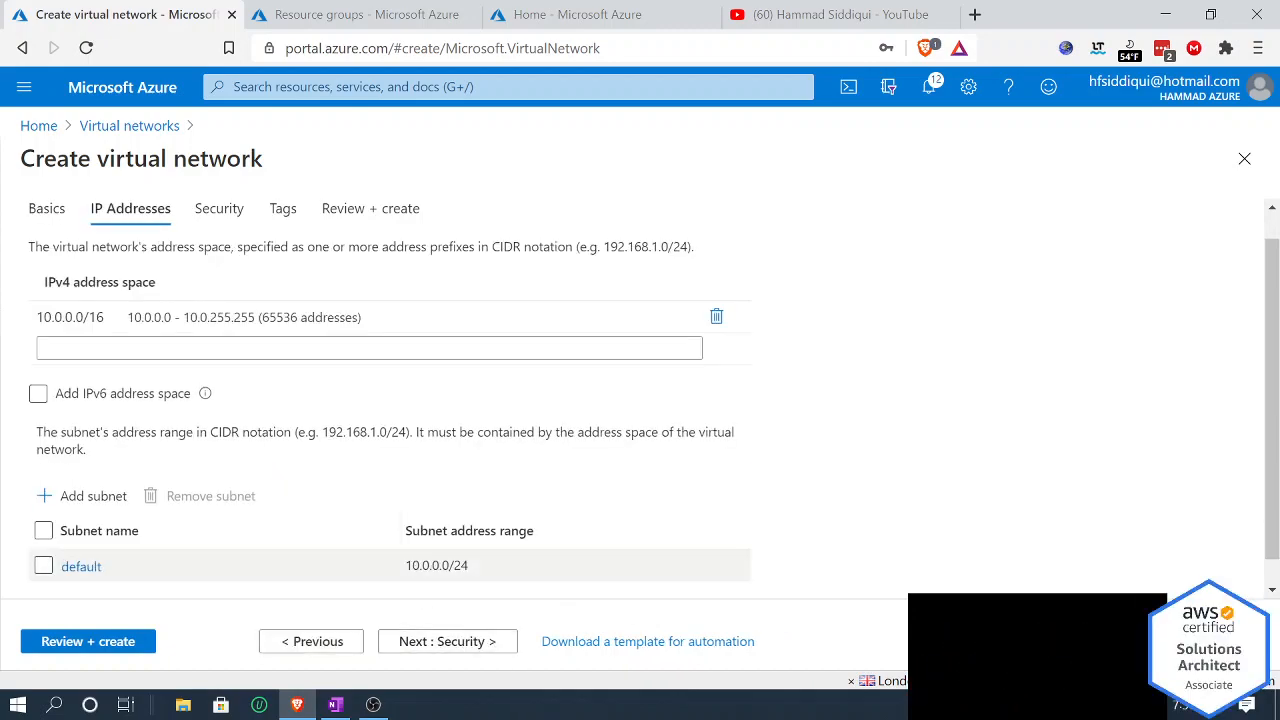
{"action": "left_click_drag", "start_coordinate": [470, 566], "coordinate": [412, 566]}
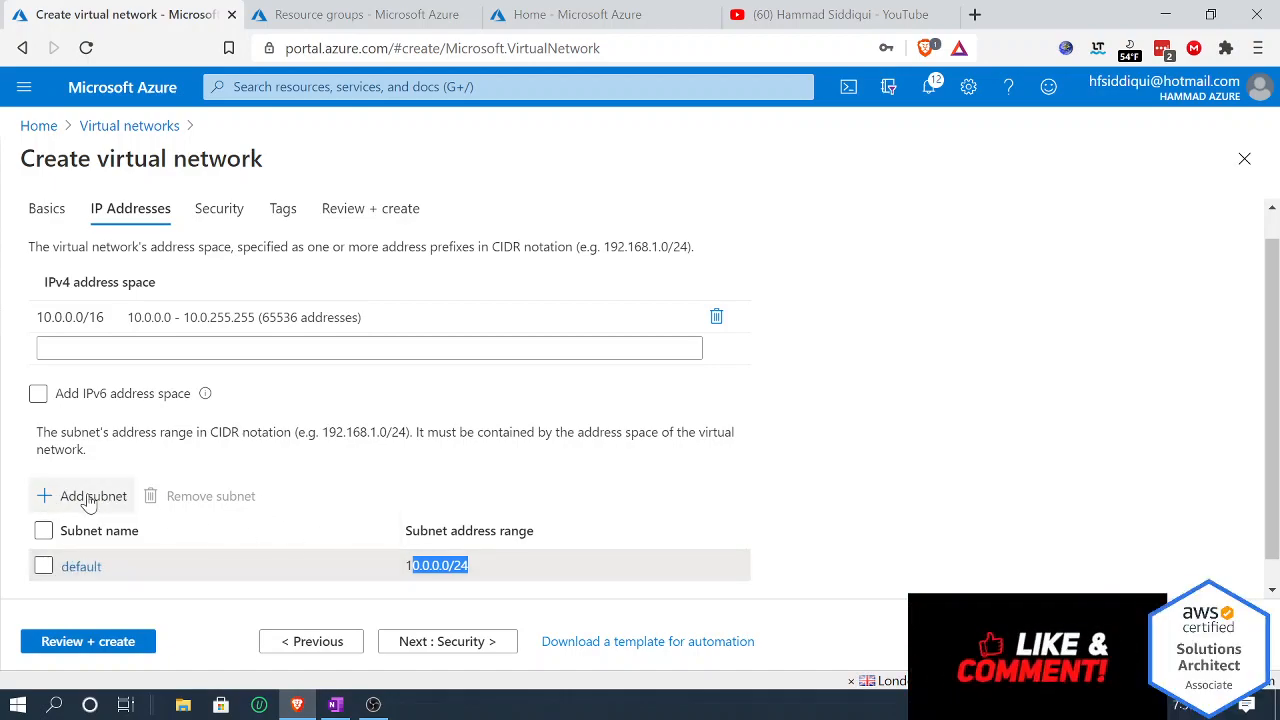
{"action": "left_click", "coordinate": [110, 348]}
{"action": "left_click", "coordinate": [110, 317]}
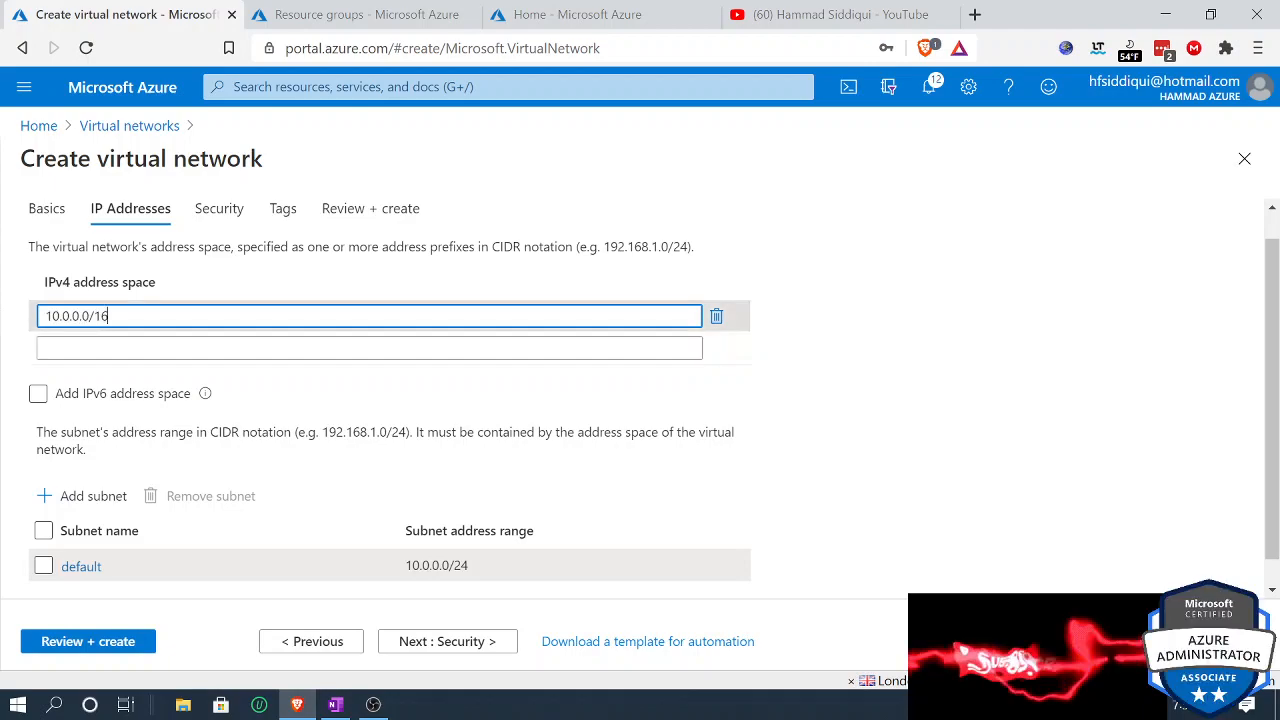
{"action": "left_click", "coordinate": [274, 346]}
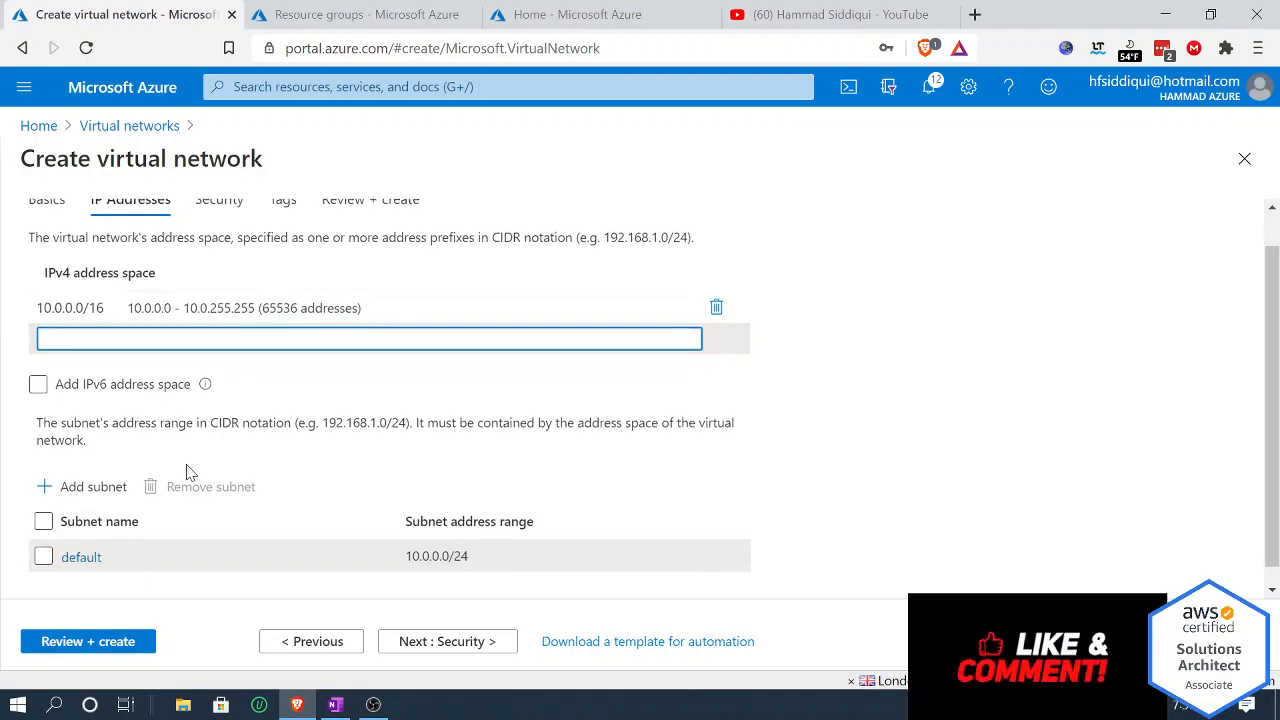
{"action": "scroll", "coordinate": [188, 470], "scroll_direction": "down", "scroll_amount": 1}
{"action": "left_click", "coordinate": [107, 469]}
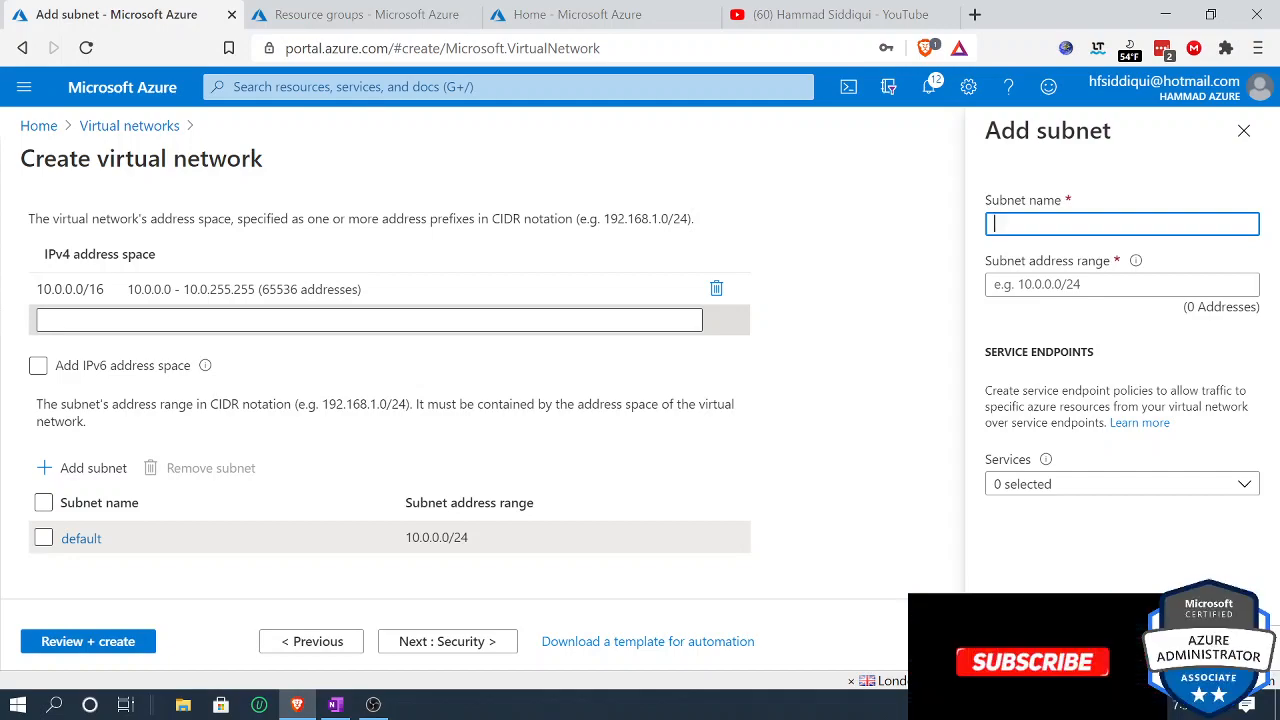
{"action": "type", "text": "A"}
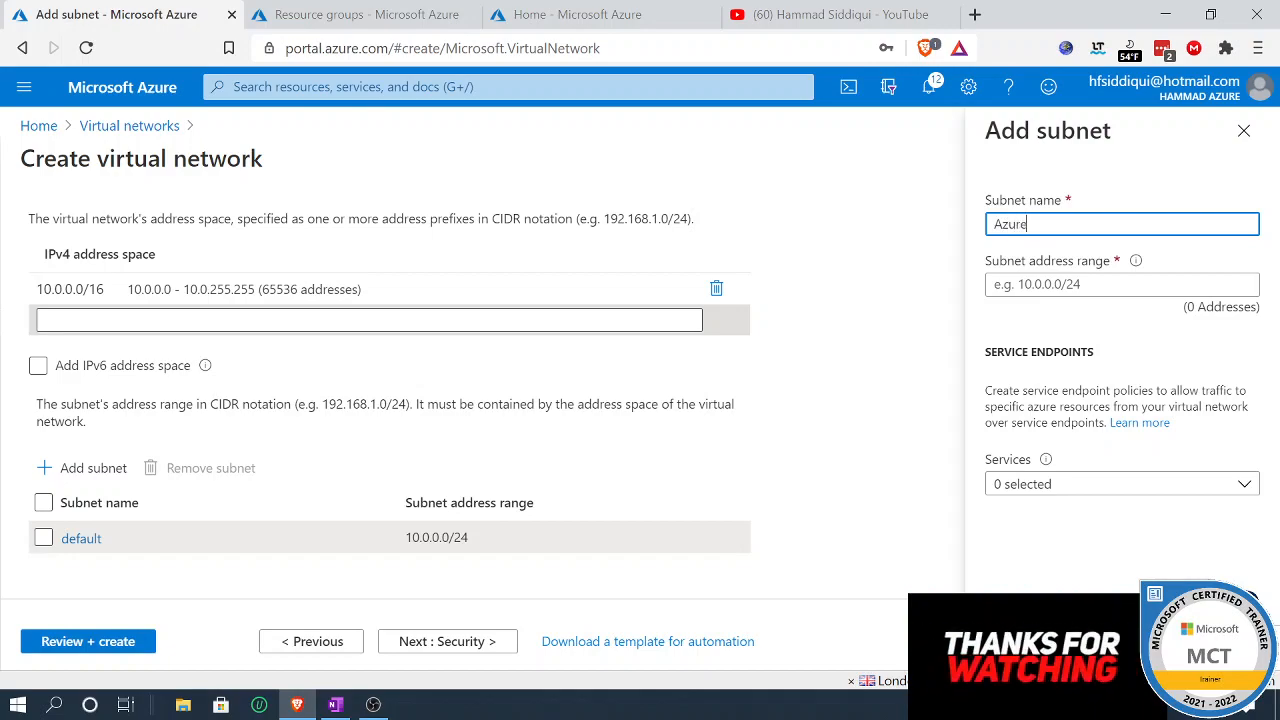
{"action": "type", "text": "zure"}
{"action": "left_click", "coordinate": [107, 473]}
Step: Add a subnet named AzureFirewallSubnet with the address range 10.0.1.0/26 to the virtual network
{"action": "left_click", "coordinate": [107, 473]}
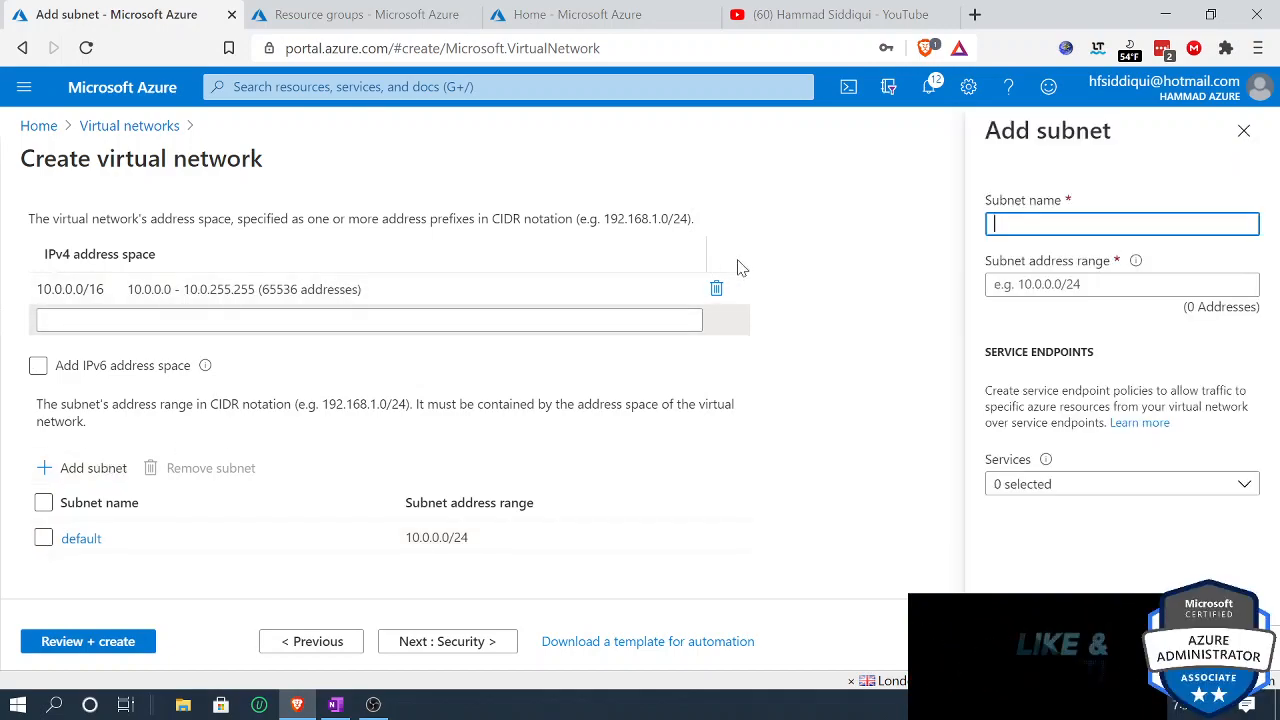
{"action": "type", "text": "Az"}
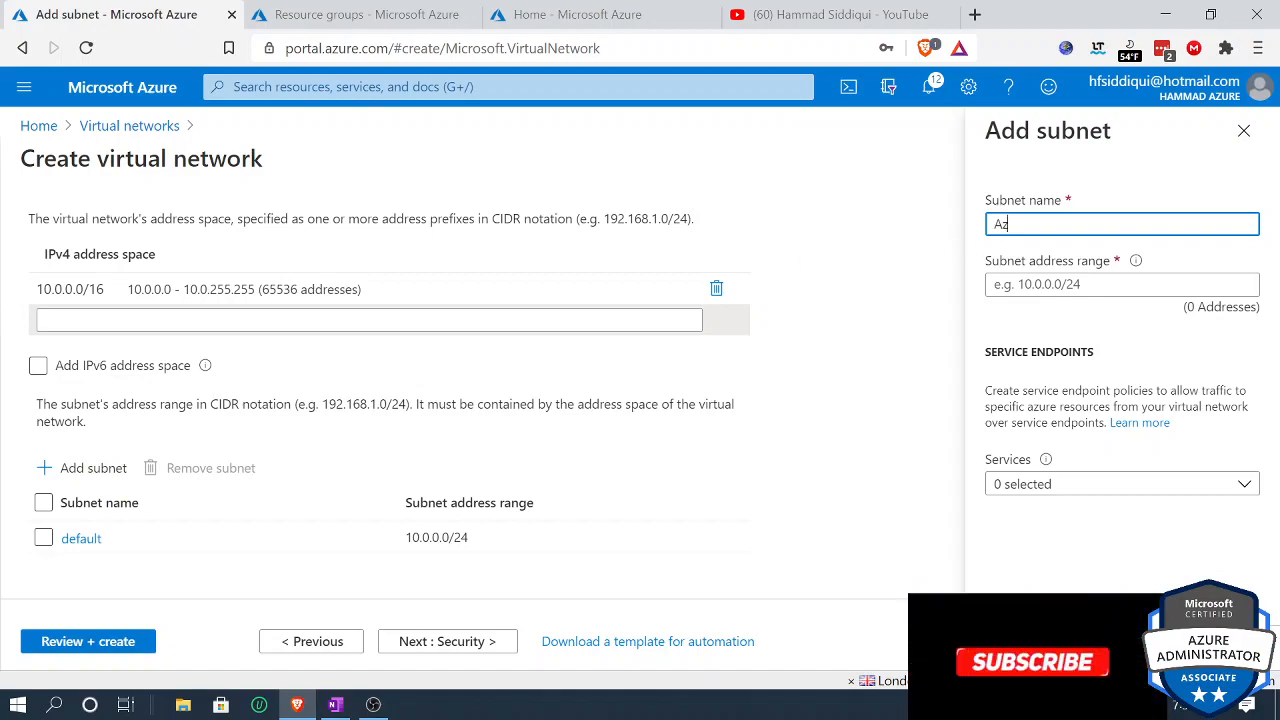
{"action": "type", "text": "ureFirewal"}
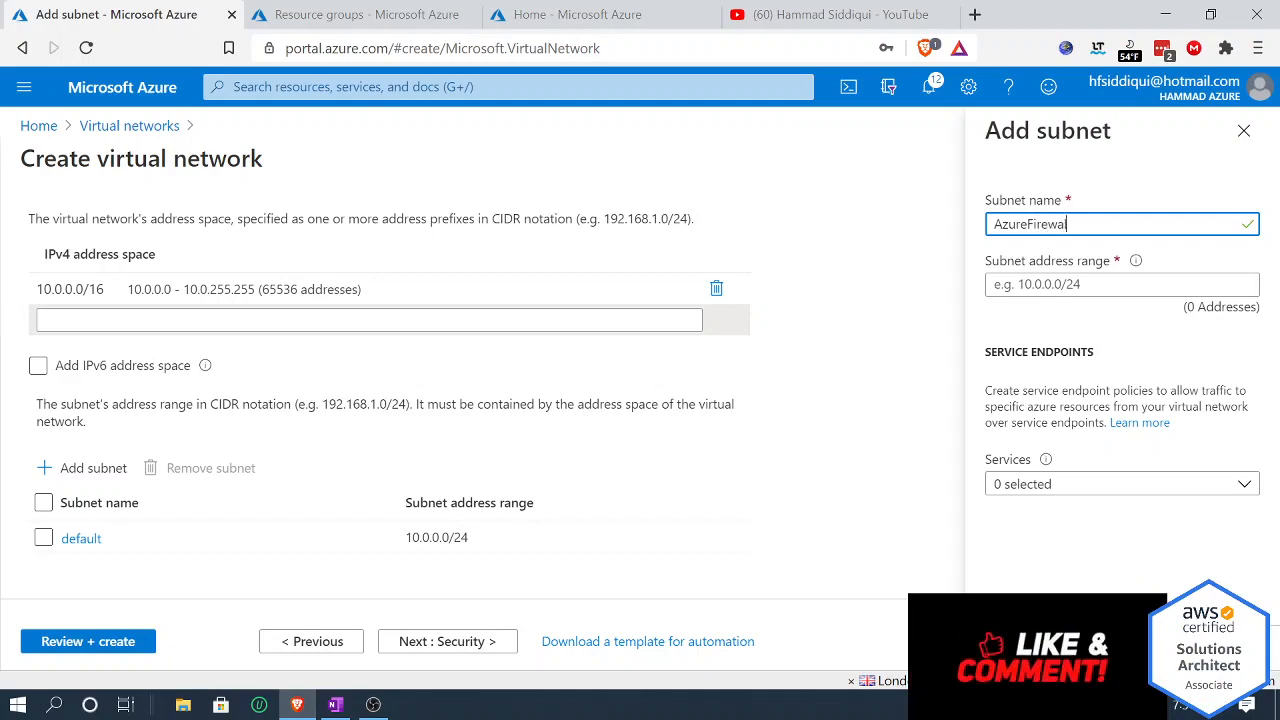
{"action": "type", "text": "lSubnet"}
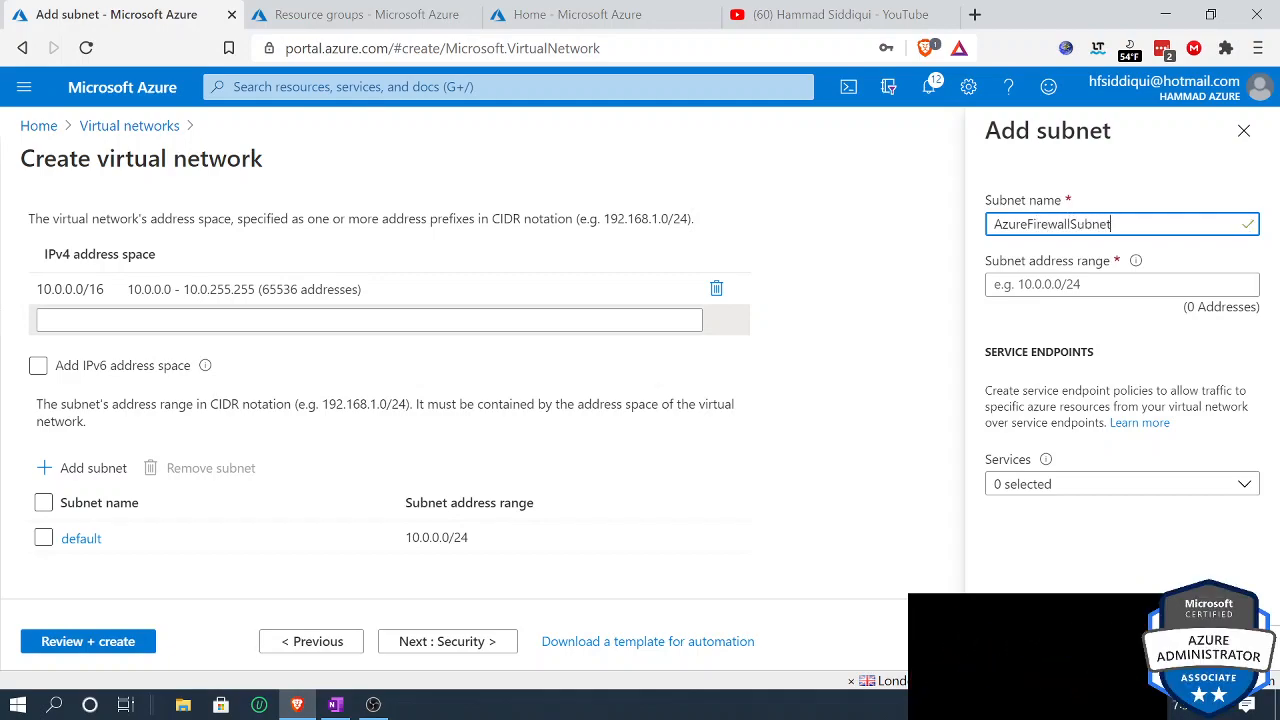
{"action": "key", "text": "Tab"}
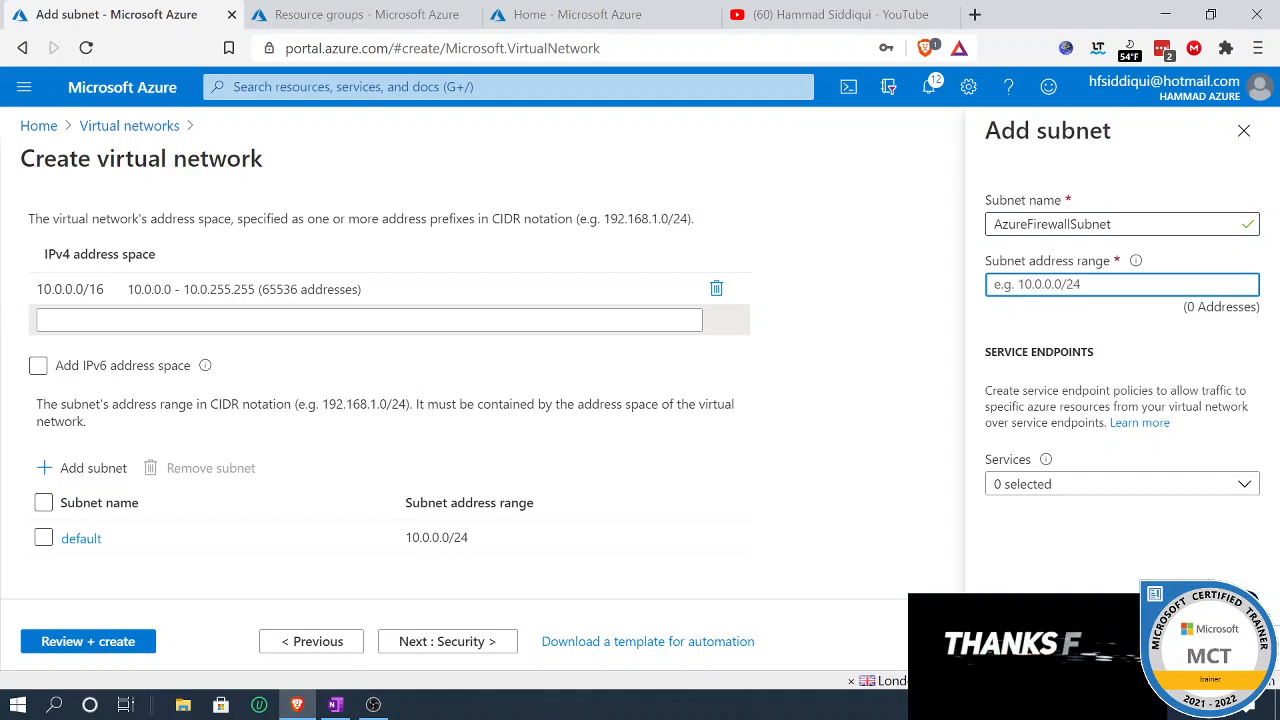
{"action": "type", "text": "10.0.0"}
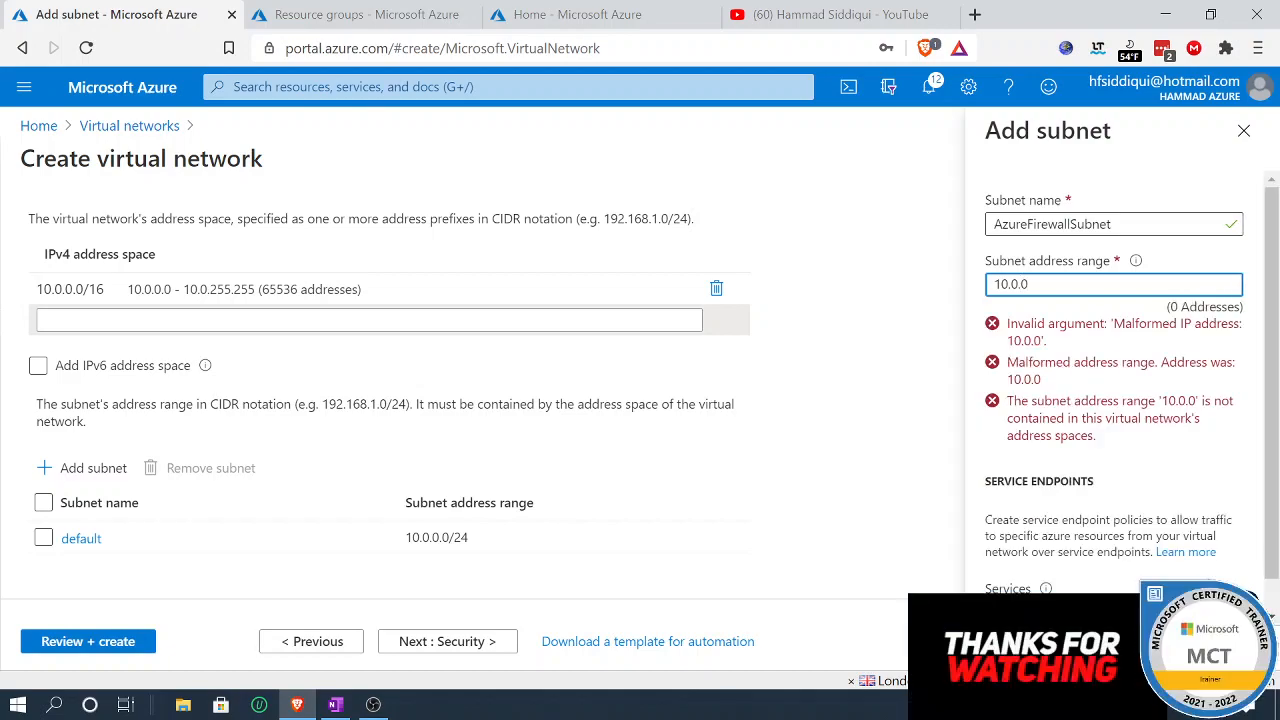
{"action": "type", "text": "1"}
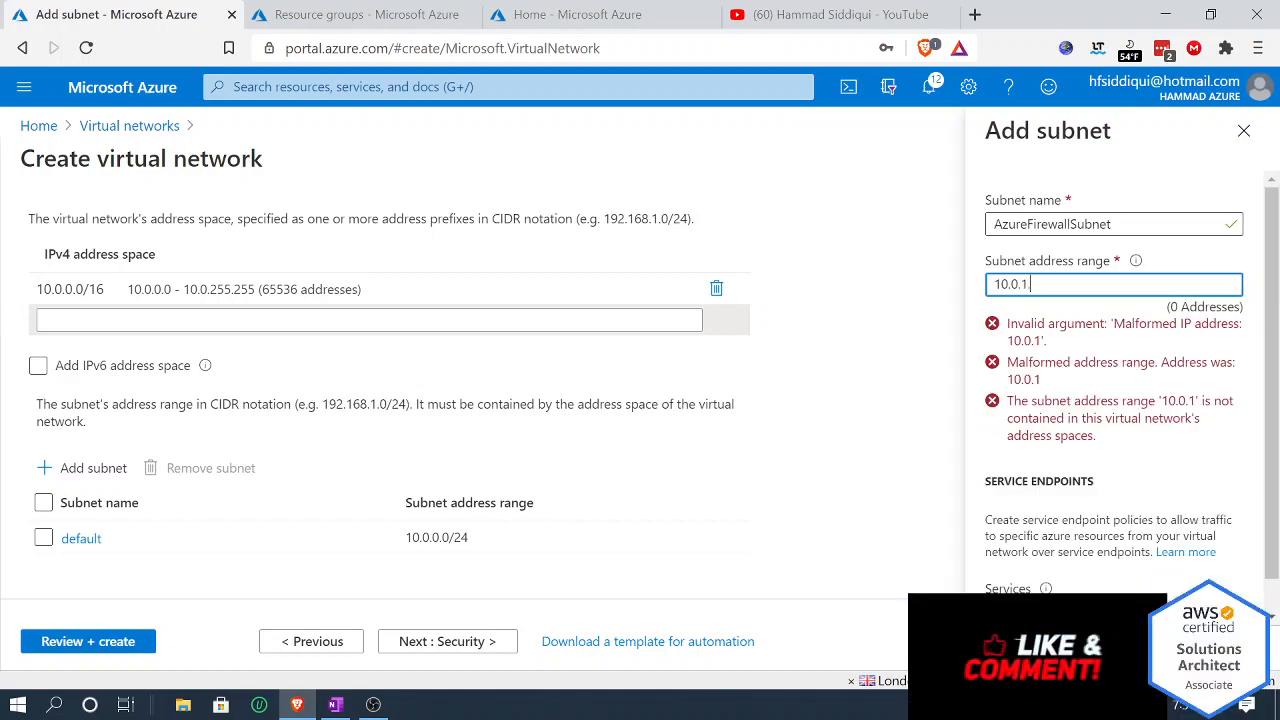
{"action": "type", "text": ".0/26"}
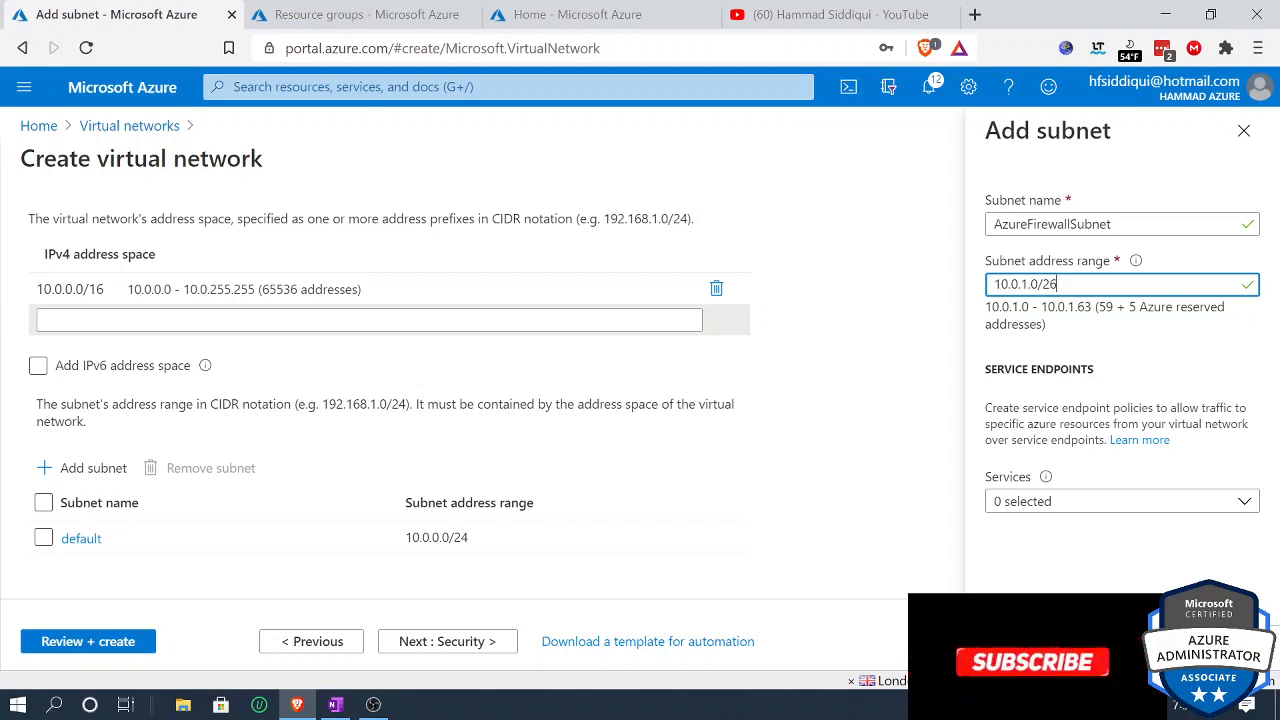
{"action": "left_click", "coordinate": [1021, 641]}
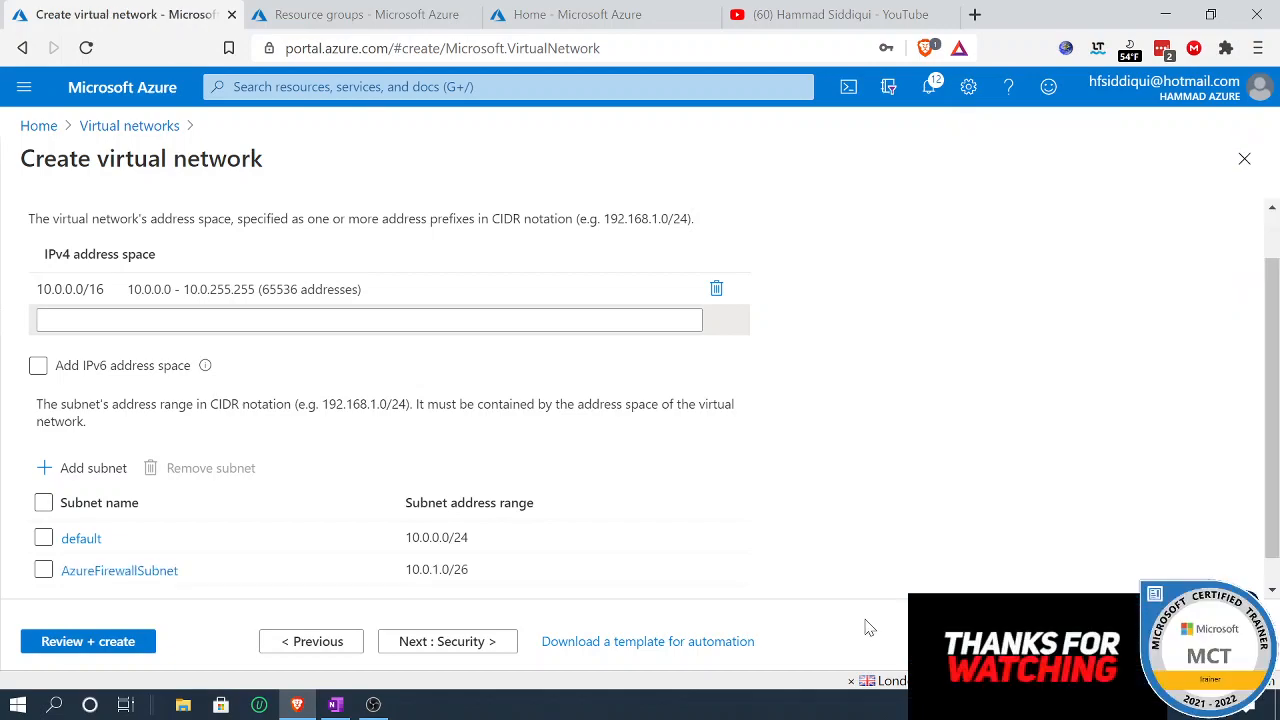
Step: Add a second subnet named Backend-Snet with the address range 10.0.2.0/24
{"action": "scroll", "coordinate": [800, 580], "scroll_direction": "down", "scroll_amount": 1}
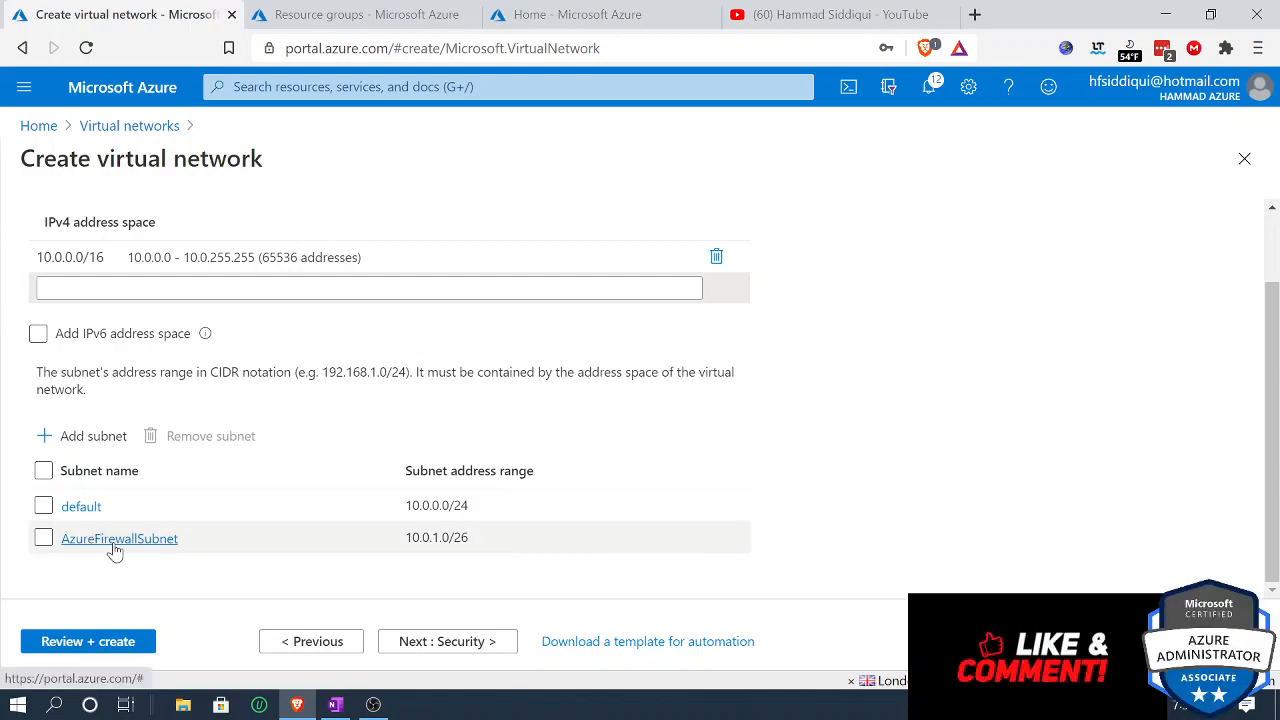
{"action": "left_click", "coordinate": [93, 438]}
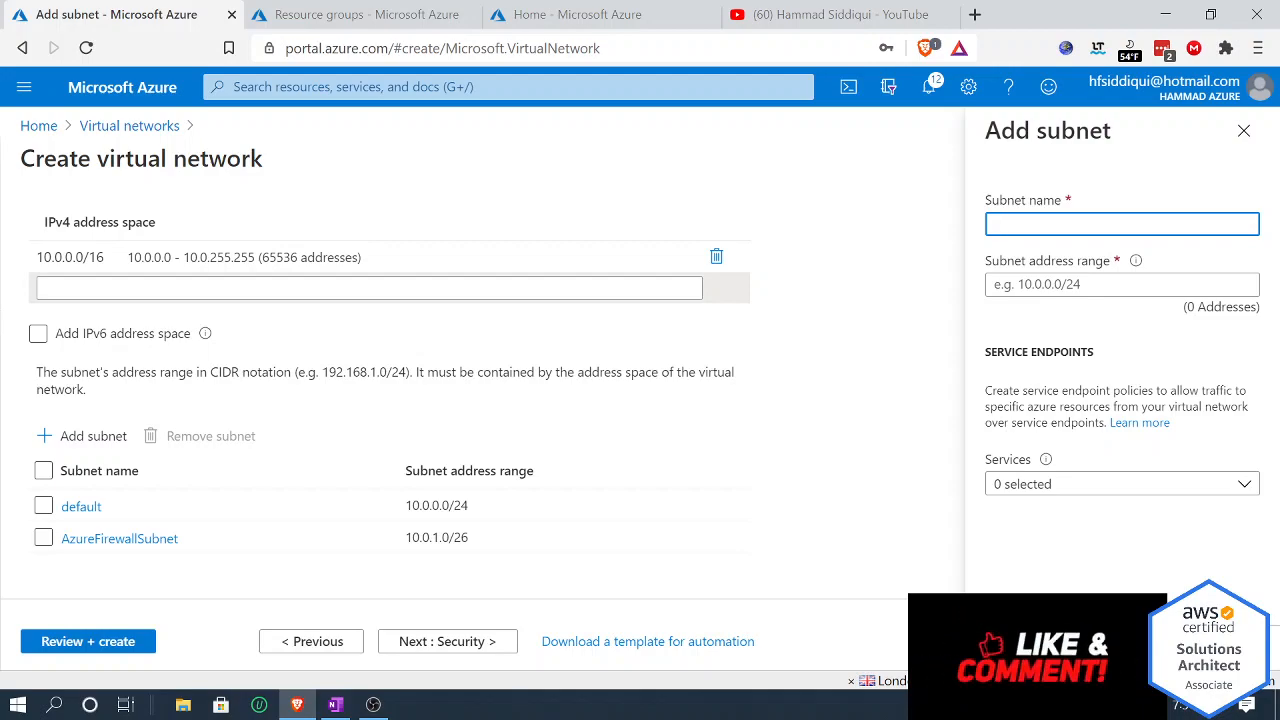
{"action": "type", "text": "end-Snet"}
{"action": "key", "text": "Tab"}
{"action": "type", "text": "10"}
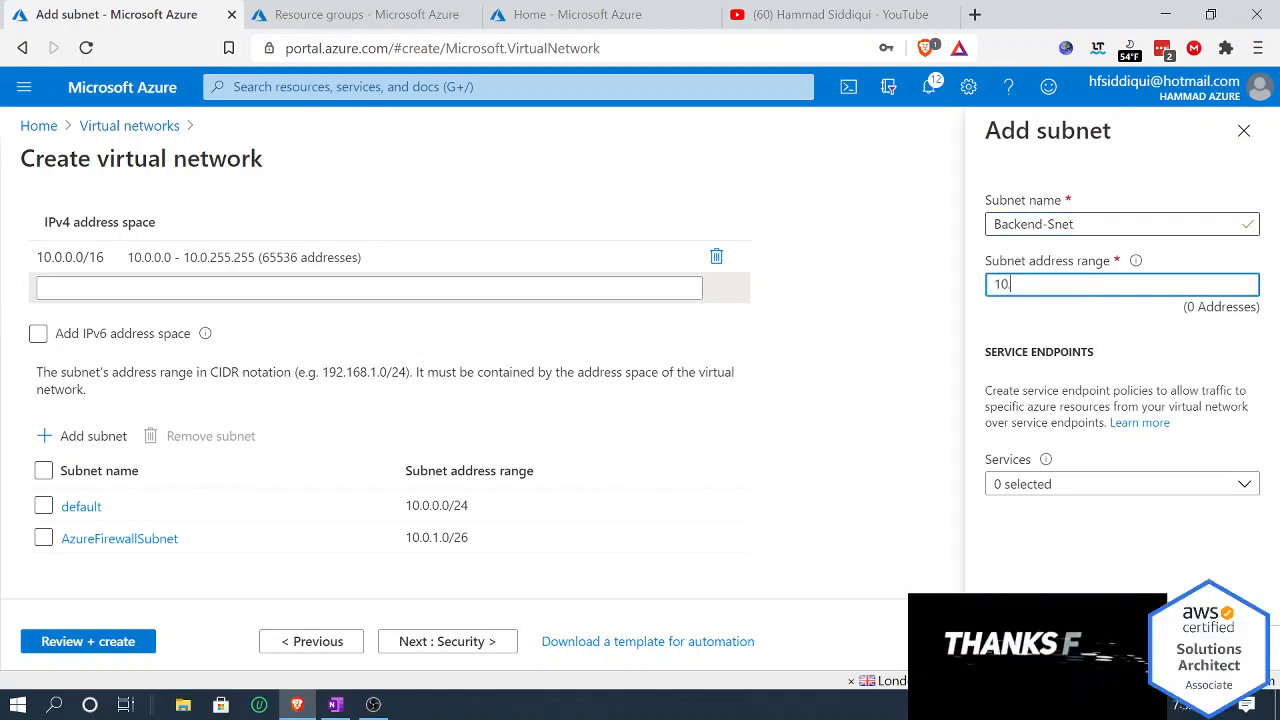
{"action": "type", "text": ".0."}
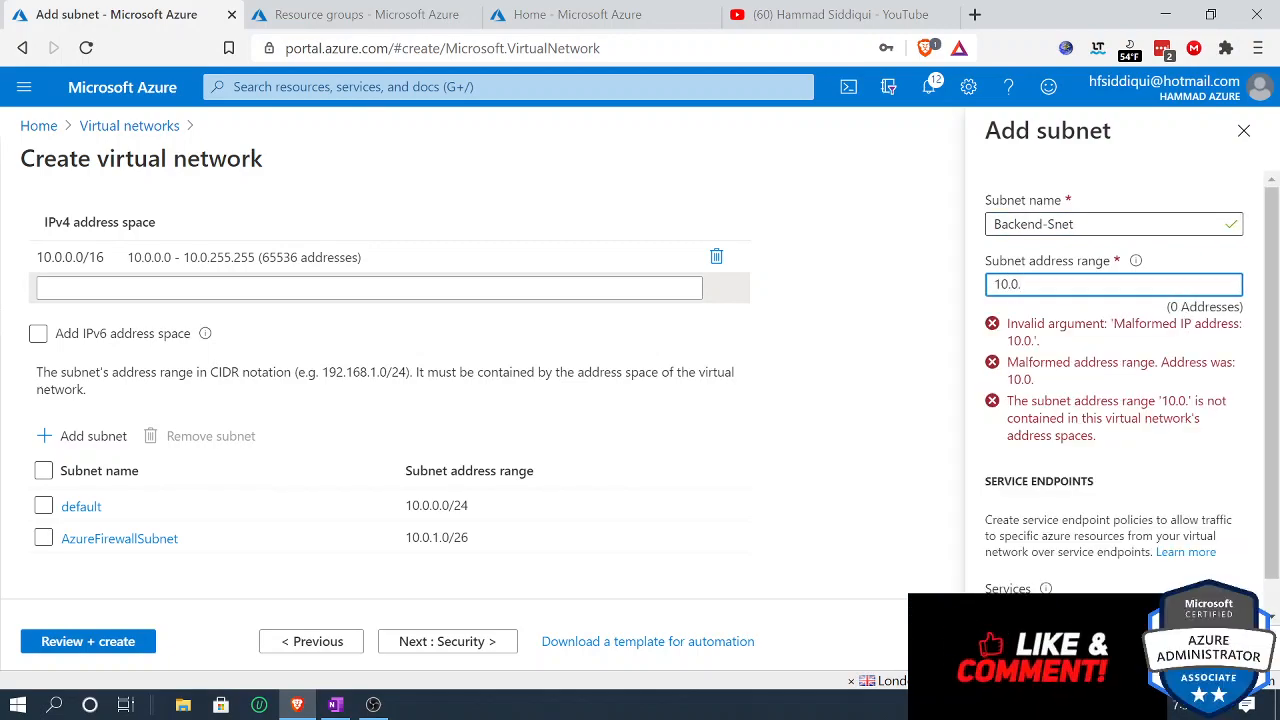
{"action": "type", "text": "2.0/"}
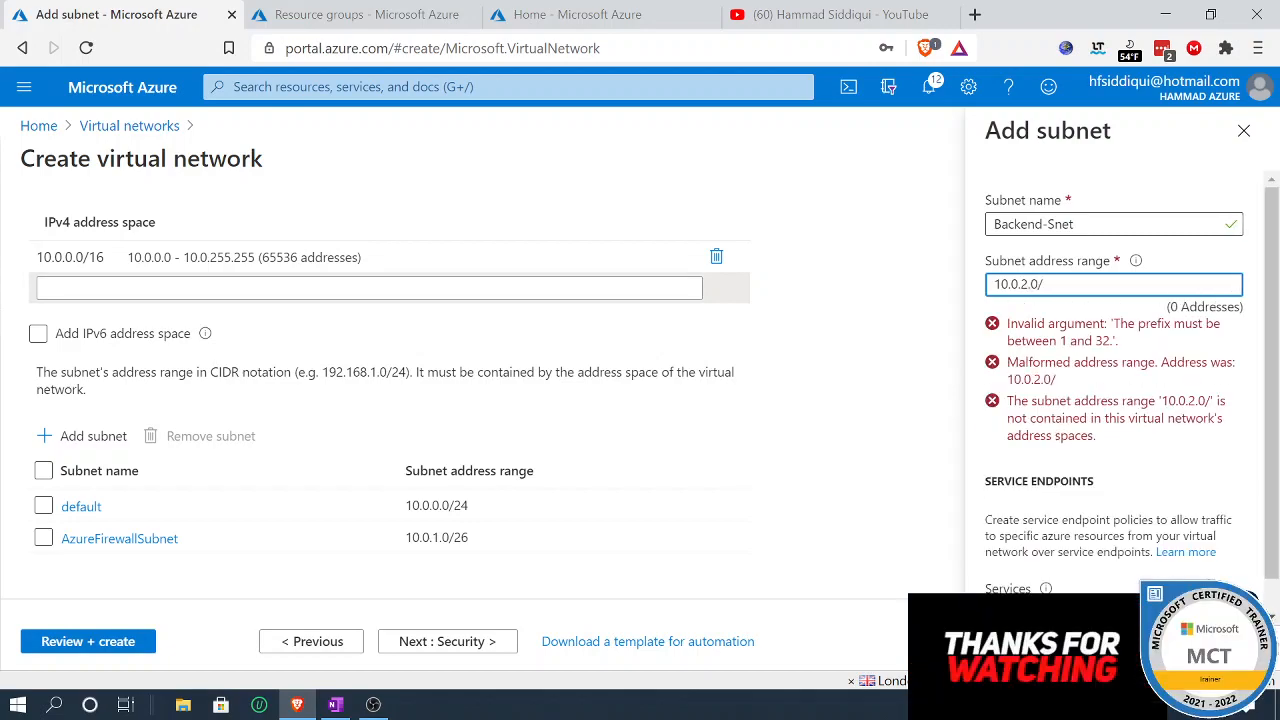
{"action": "type", "text": "24"}
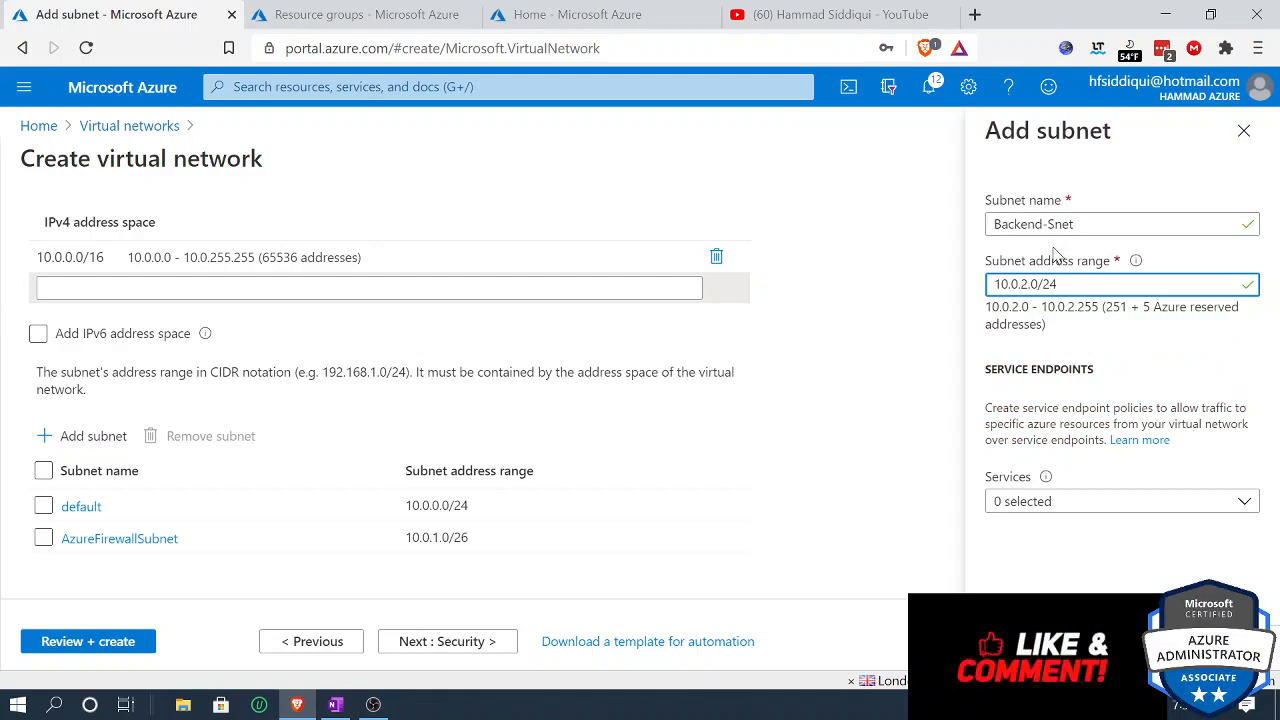
{"action": "left_click", "coordinate": [1018, 641]}
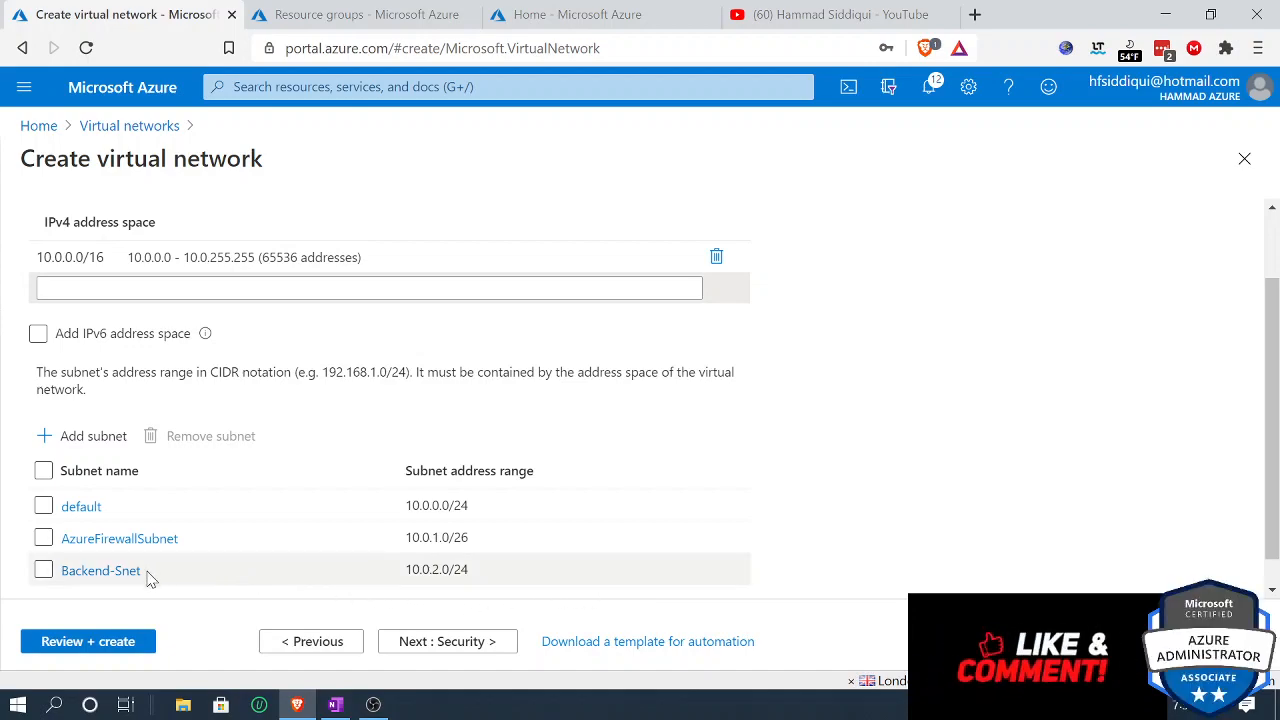
{"action": "left_click_drag", "start_coordinate": [148, 578], "coordinate": [64, 583]}
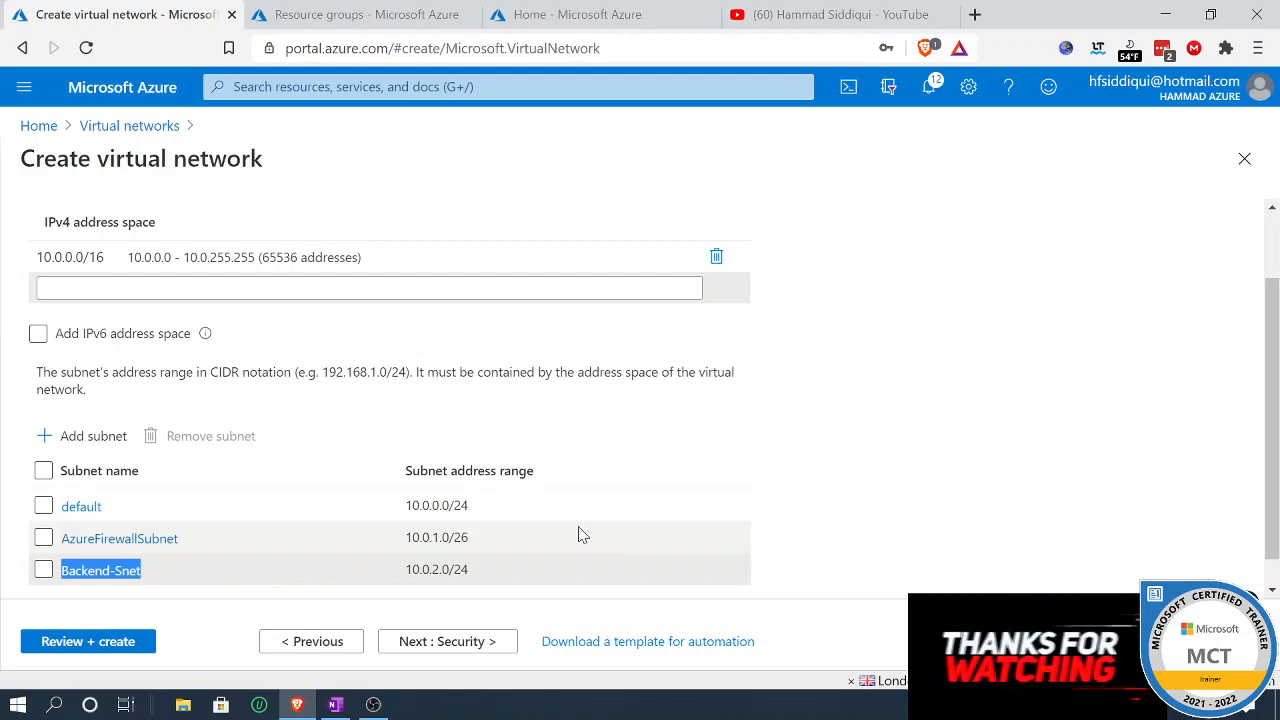
Step: Keep BastionHost, DDoS Protection Standard and Firewall disabled, leave the tags empty, and create the virtual network after reviewing its summary
{"action": "left_click", "coordinate": [462, 645]}
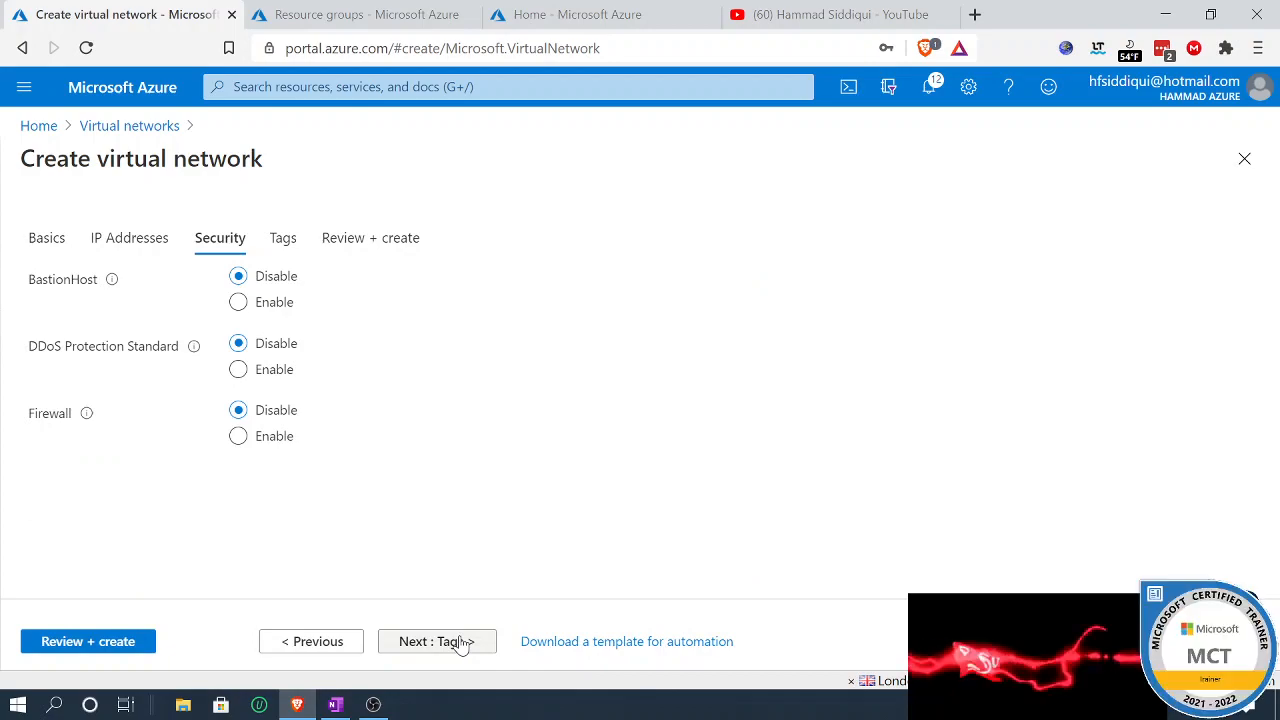
{"action": "left_click", "coordinate": [462, 645]}
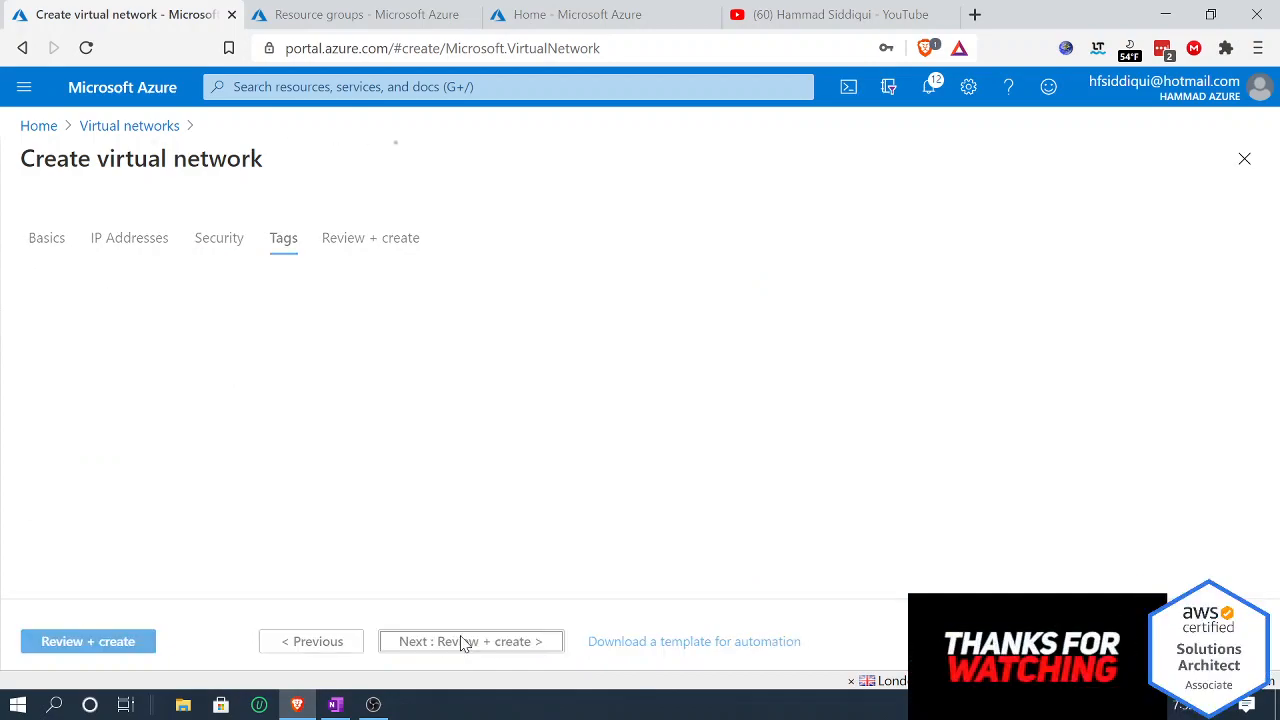
{"action": "left_click", "coordinate": [462, 645]}
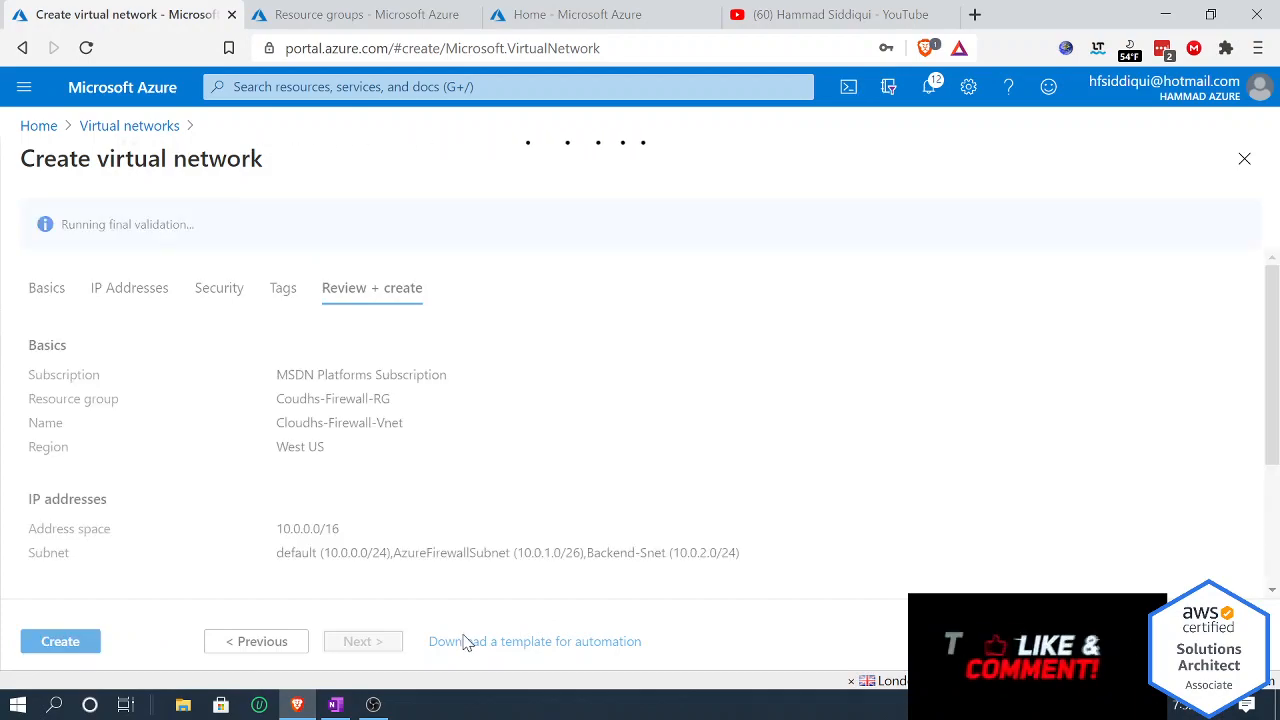
{"action": "left_click", "coordinate": [272, 652]}
{"action": "left_click", "coordinate": [303, 642]}
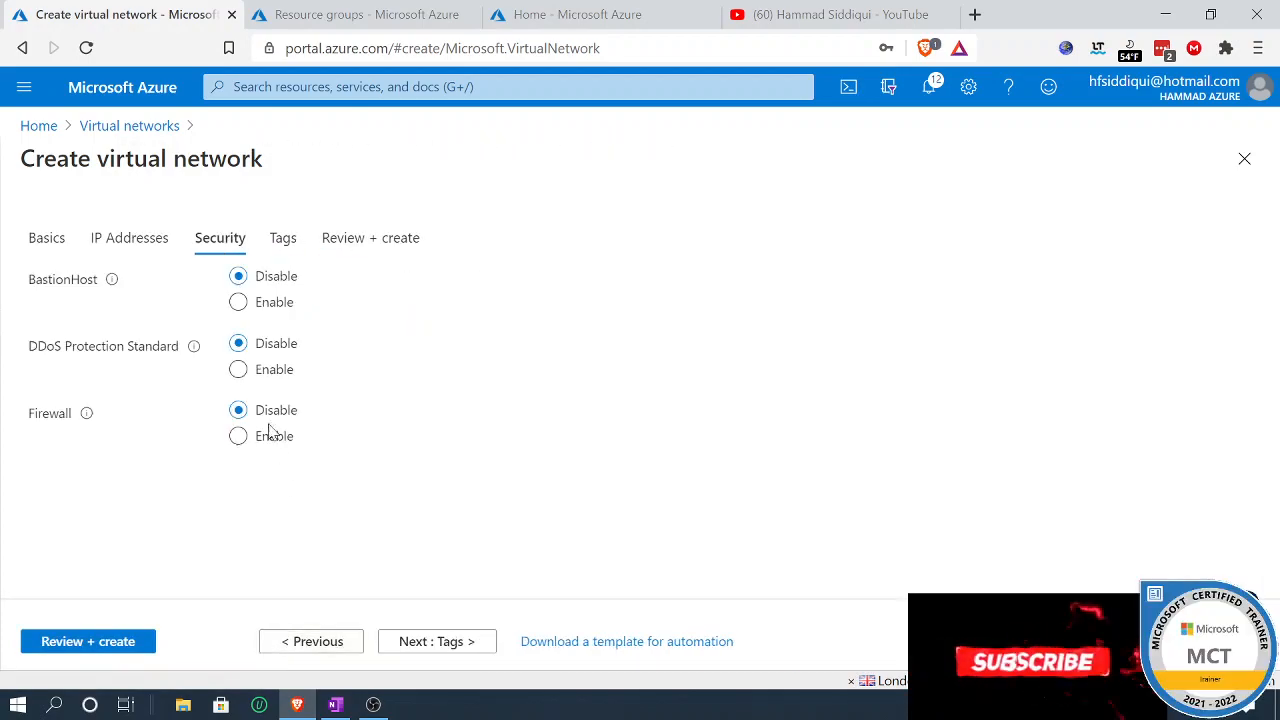
{"action": "left_click", "coordinate": [423, 642]}
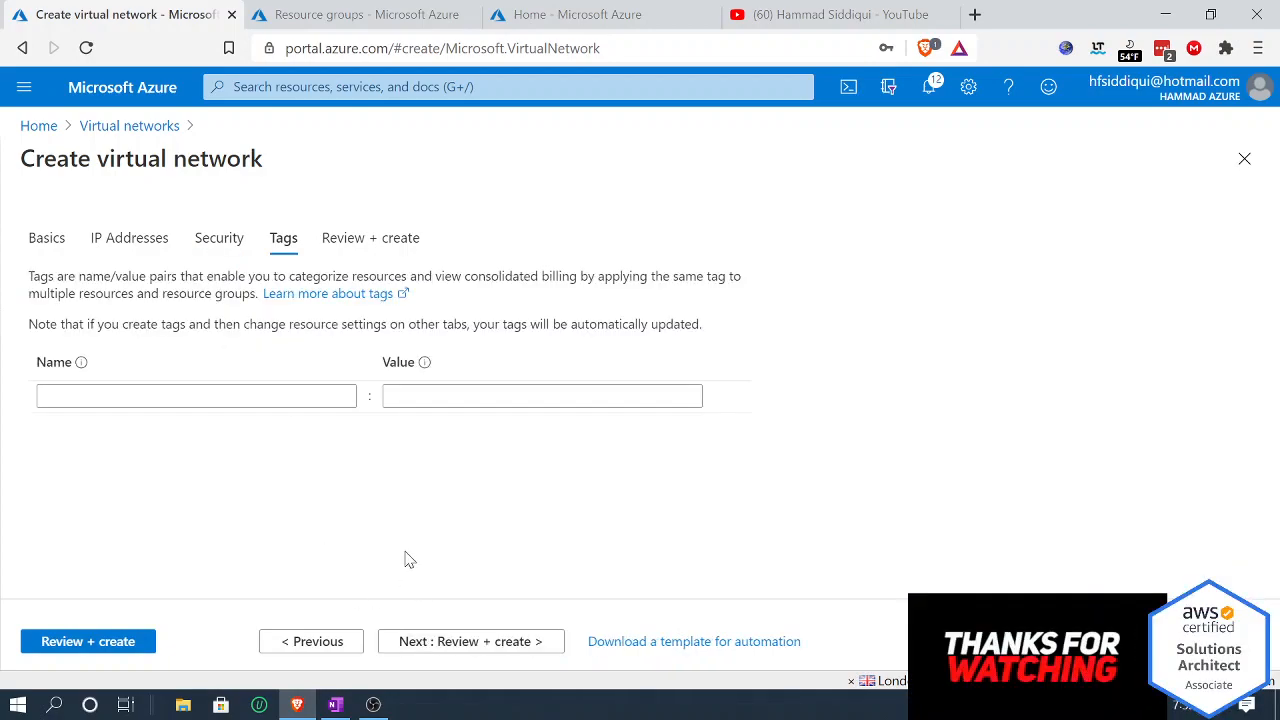
{"action": "left_click", "coordinate": [443, 648]}
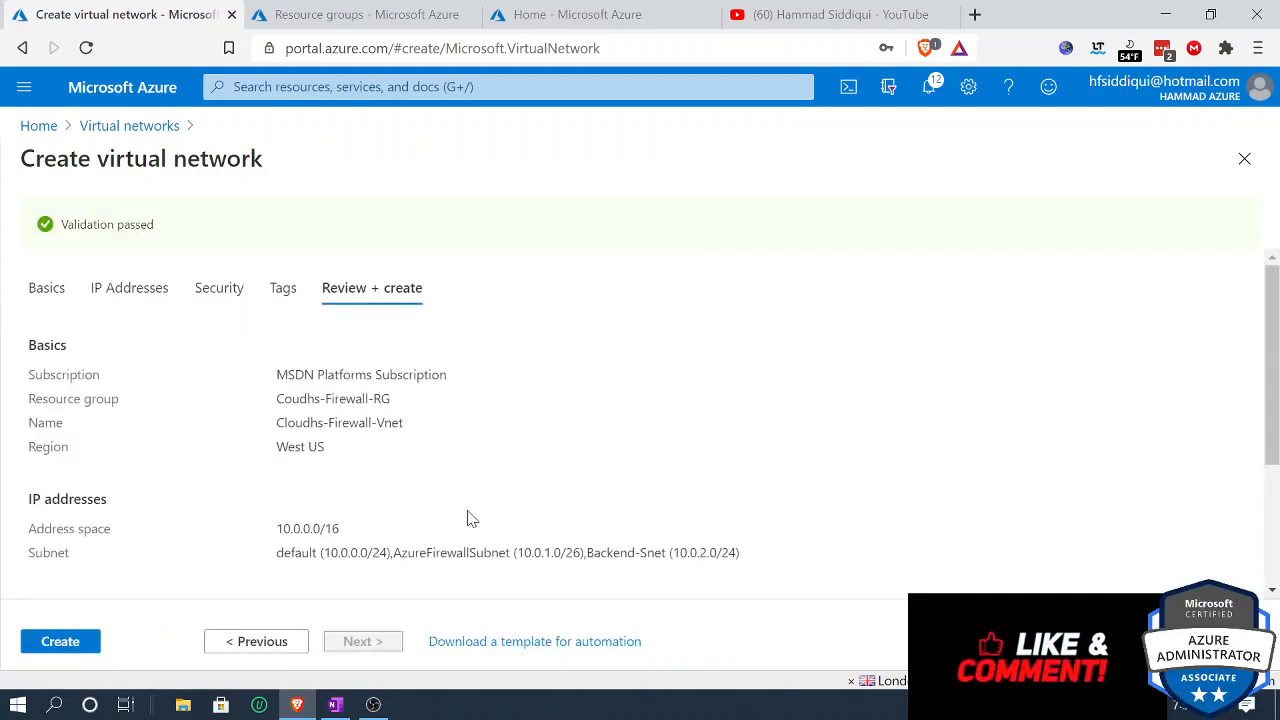
{"action": "scroll", "coordinate": [471, 517], "scroll_direction": "down", "scroll_amount": 2}
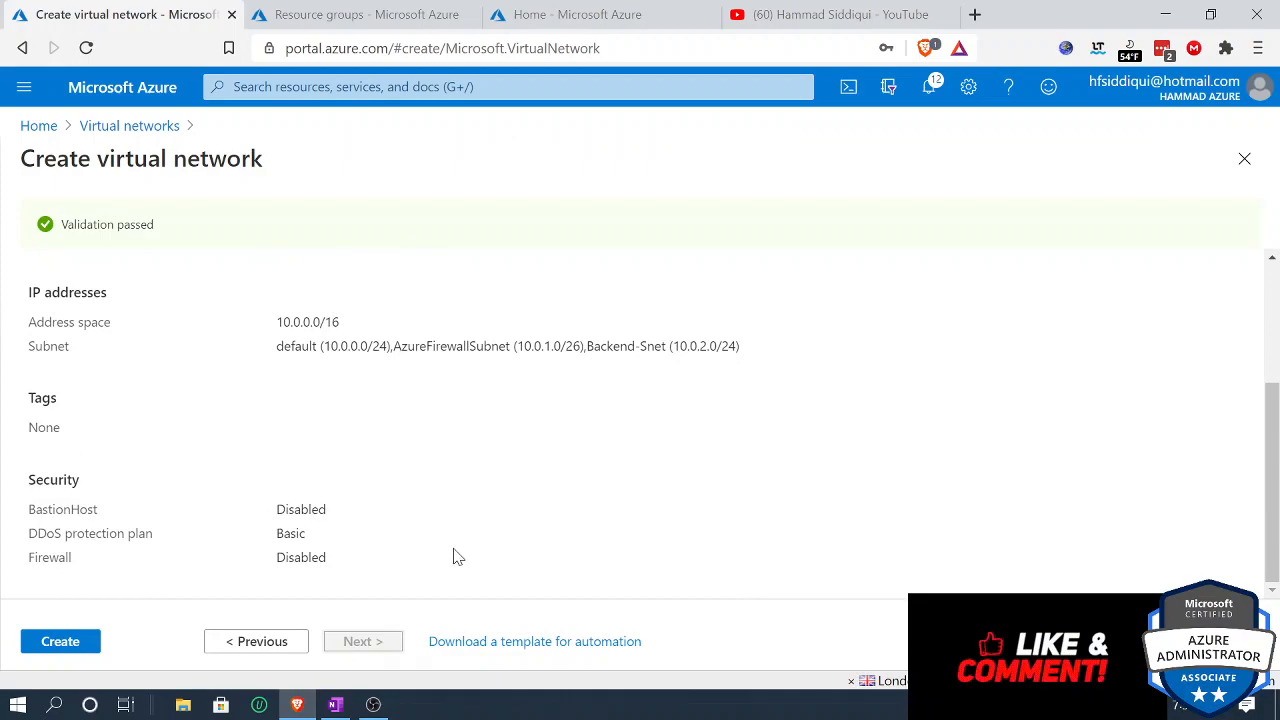
{"action": "left_click", "coordinate": [57, 641]}
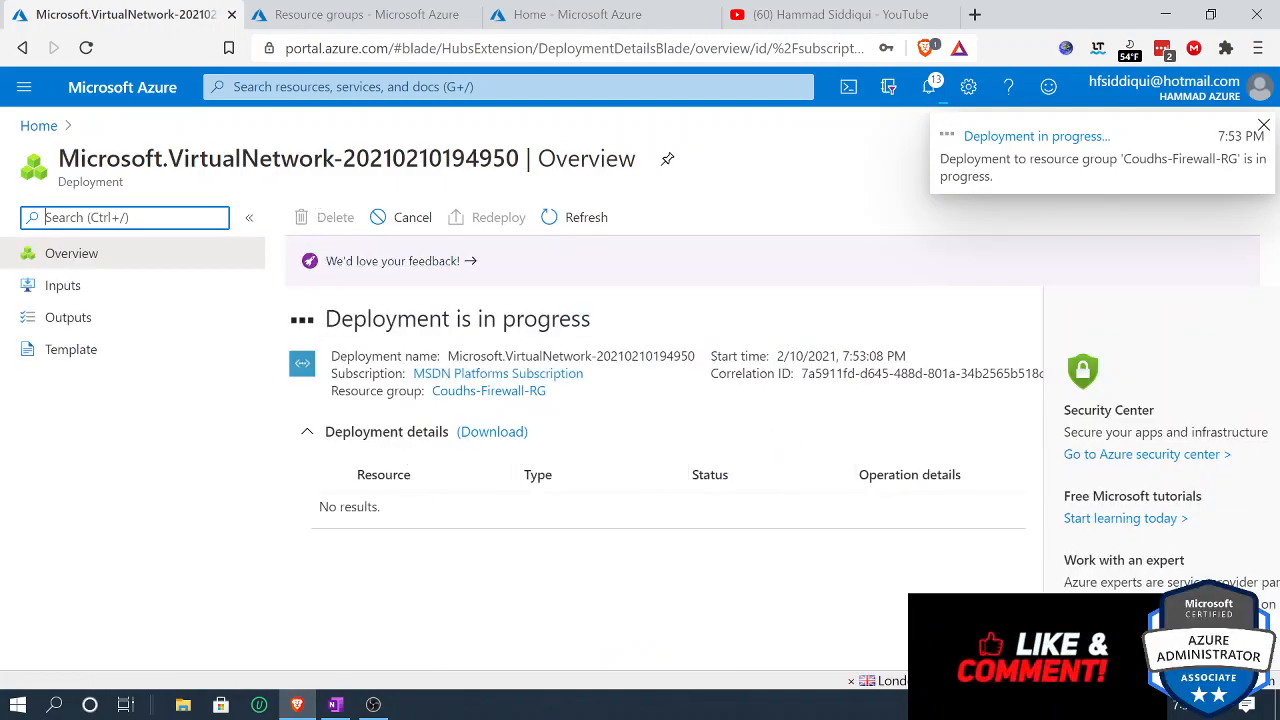
Step: Check the portal's list of virtual networks for the new deployment
{"action": "left_click", "coordinate": [274, 87]}
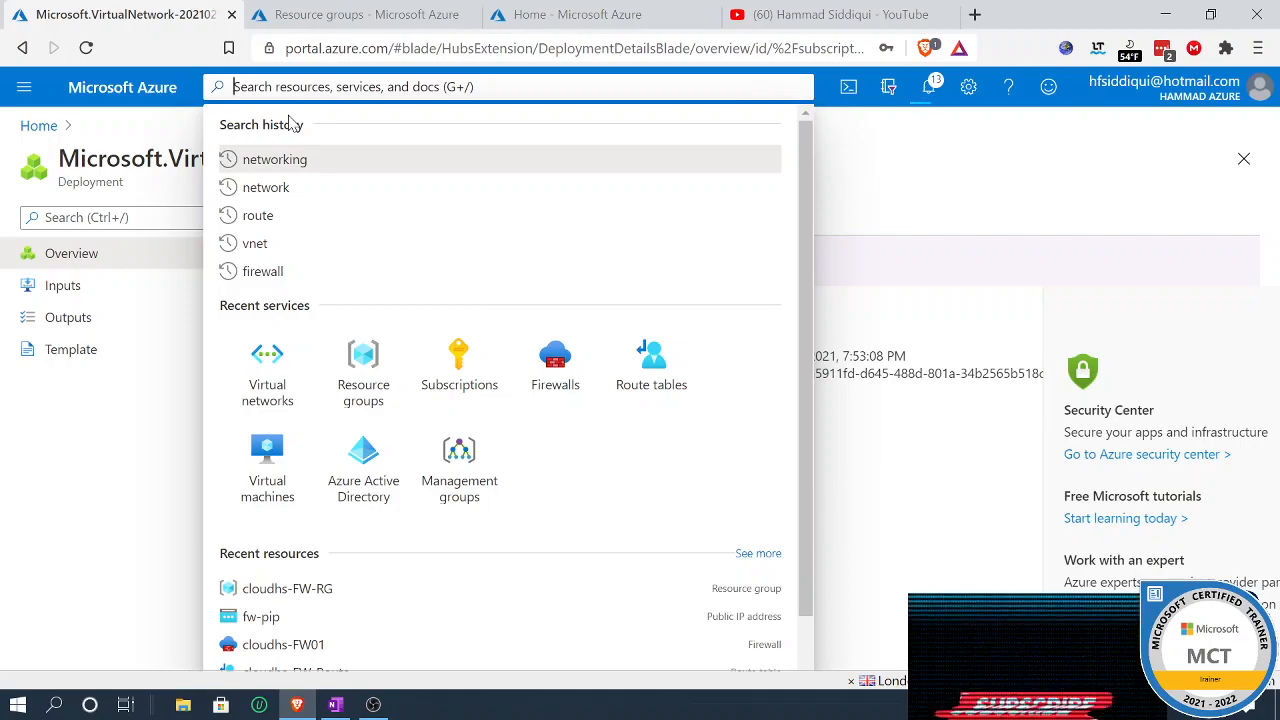
{"action": "left_click", "coordinate": [281, 350]}
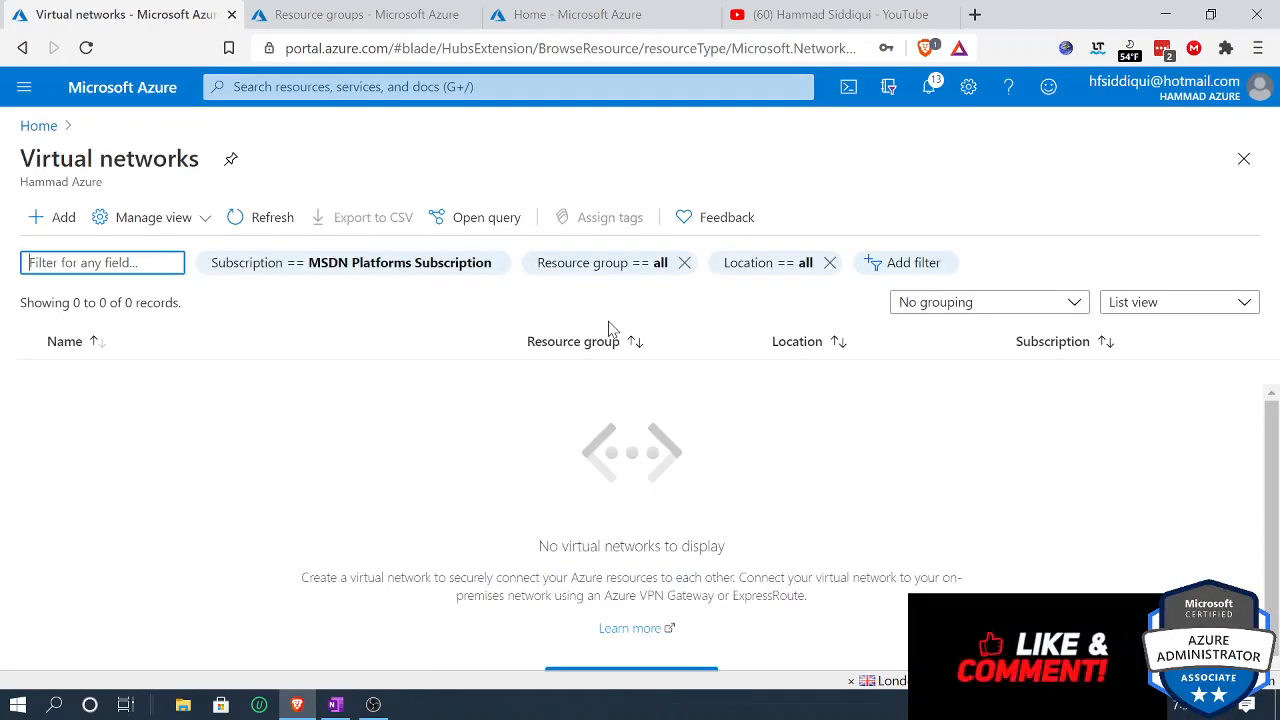
Step: Start creating a new virtual machine and assign it to the Coudhs-Firewall-RG resource group
{"action": "left_click", "coordinate": [39, 126]}
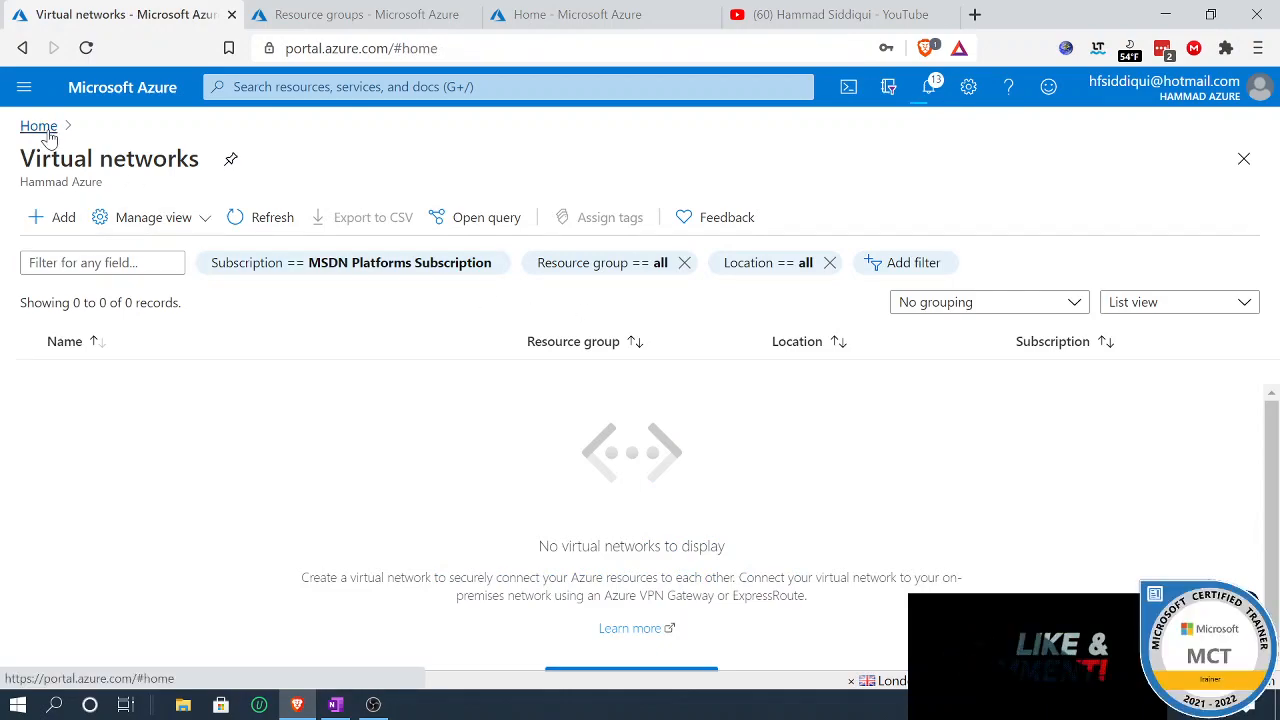
{"action": "left_click", "coordinate": [769, 210]}
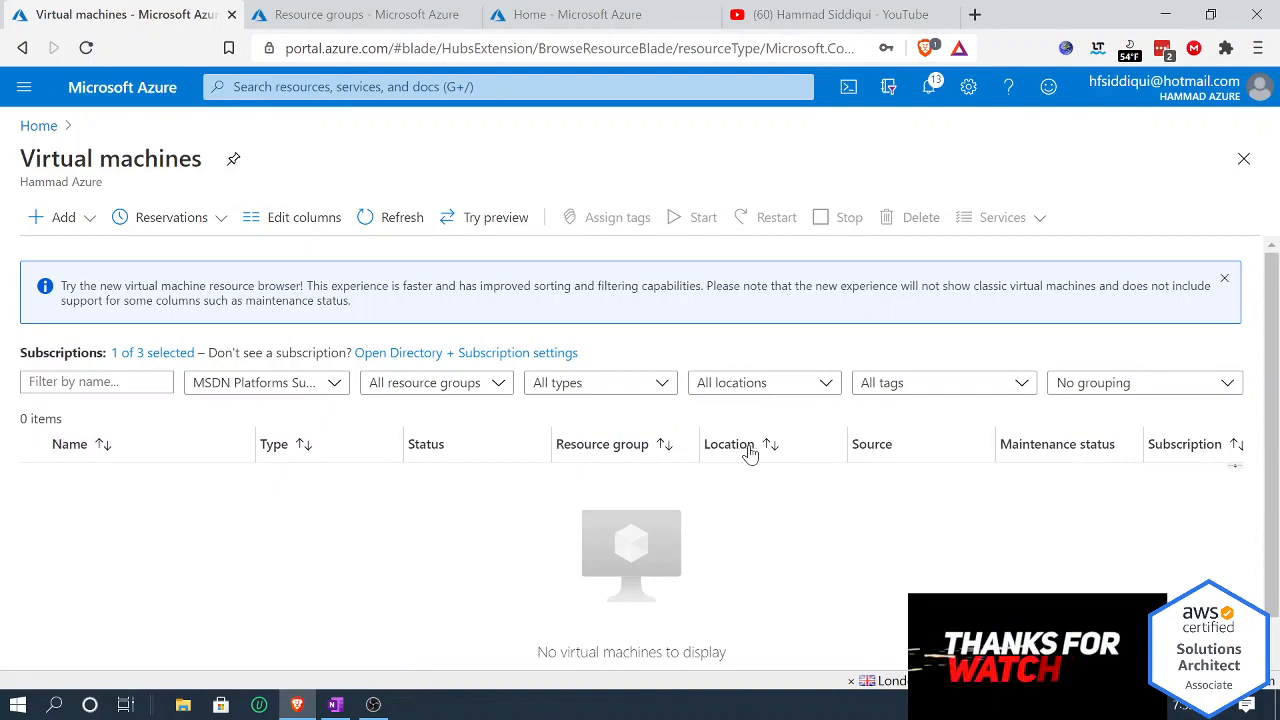
{"action": "left_click", "coordinate": [63, 217]}
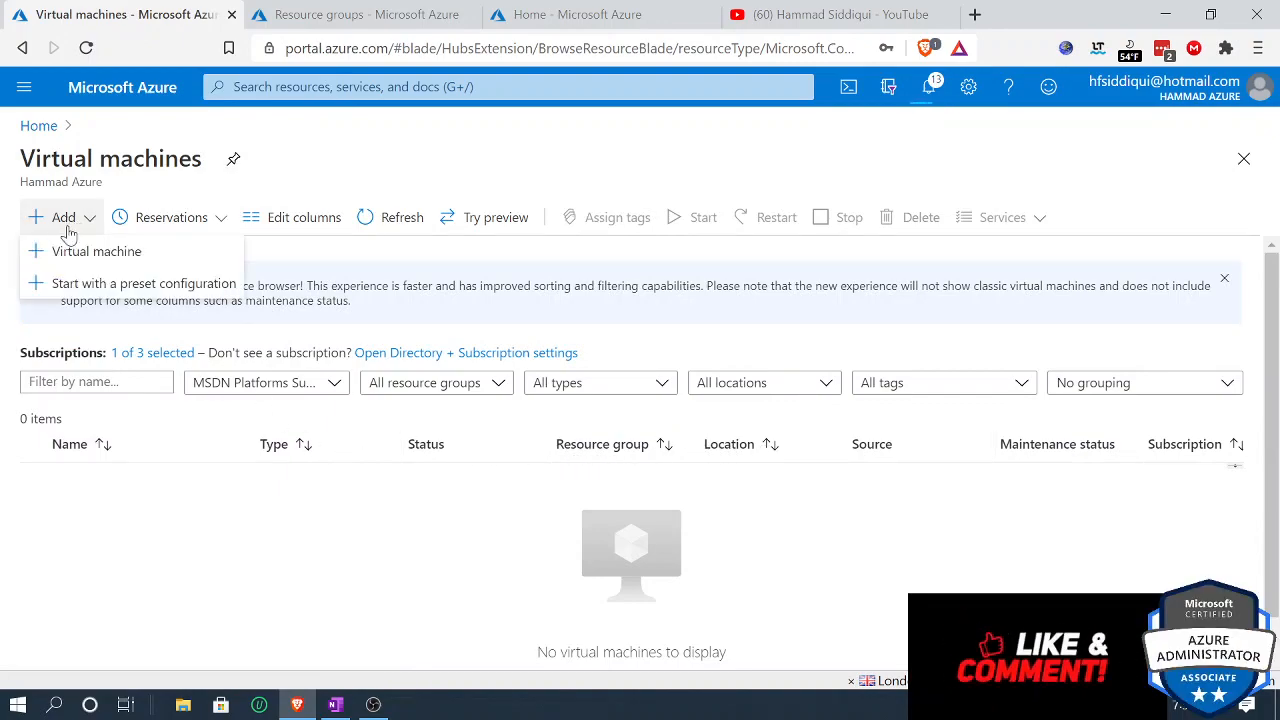
{"action": "left_click", "coordinate": [63, 249]}
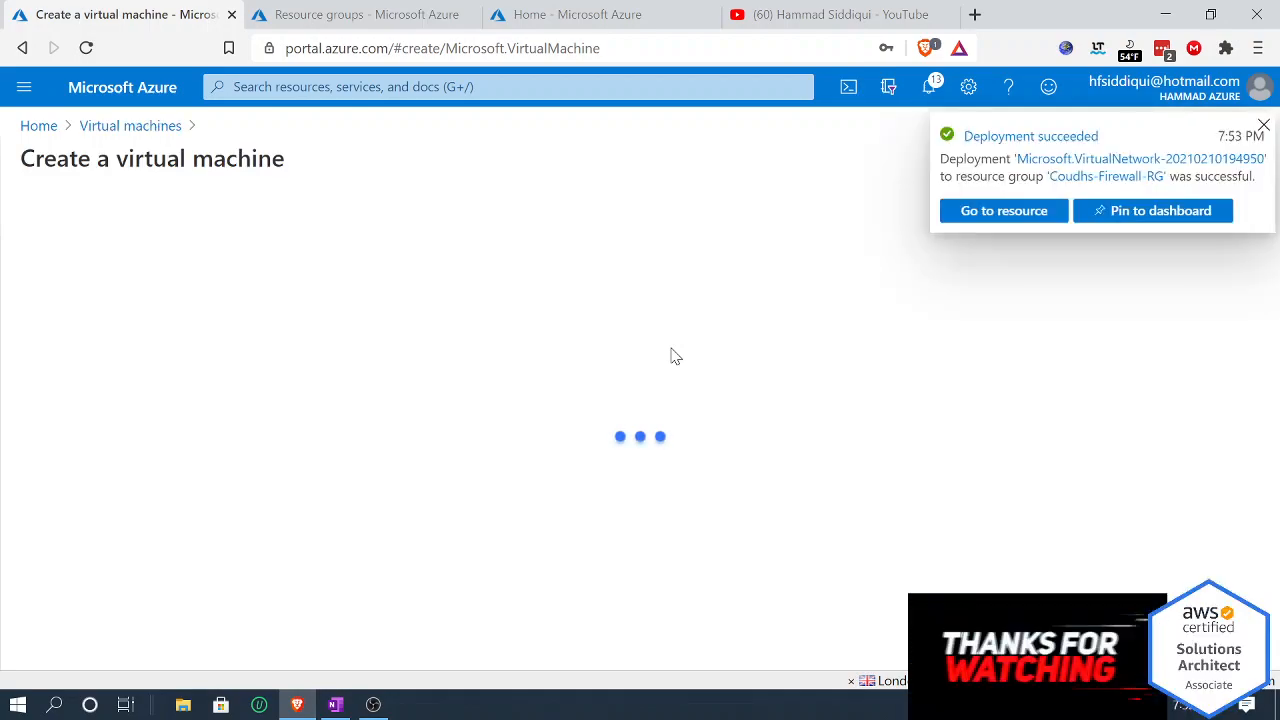
{"action": "left_click", "coordinate": [412, 476]}
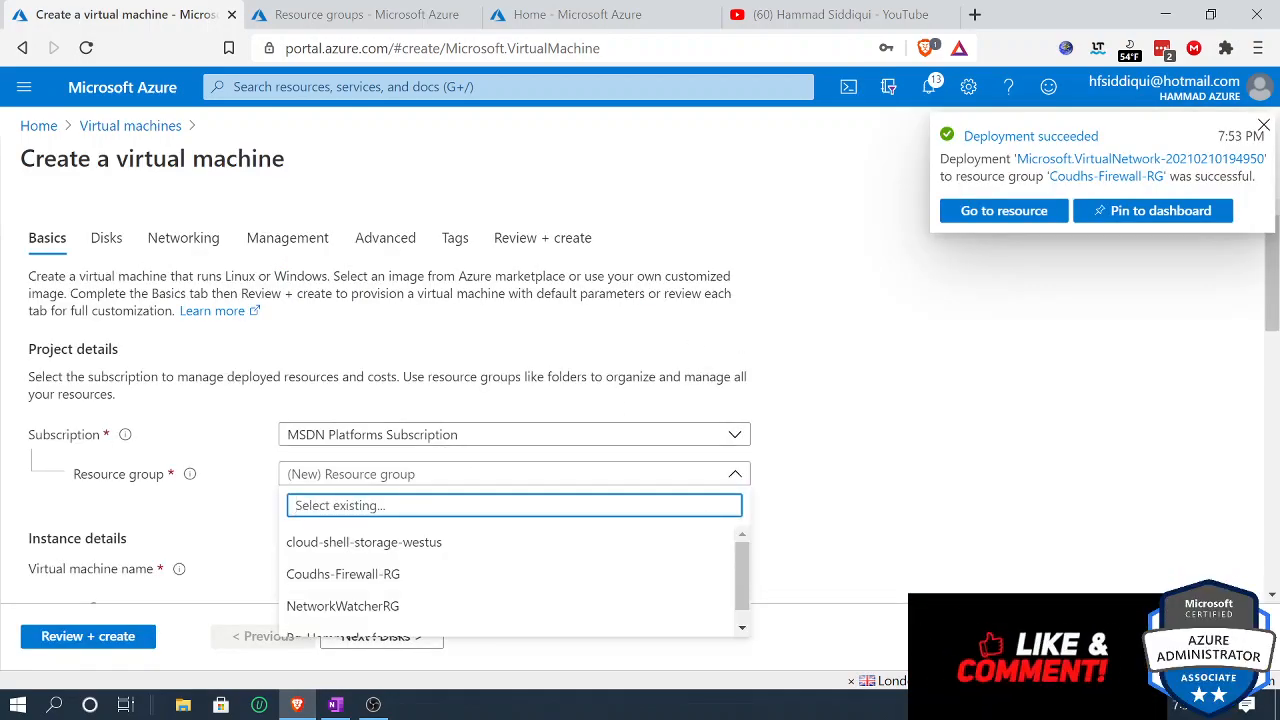
{"action": "left_click", "coordinate": [397, 576]}
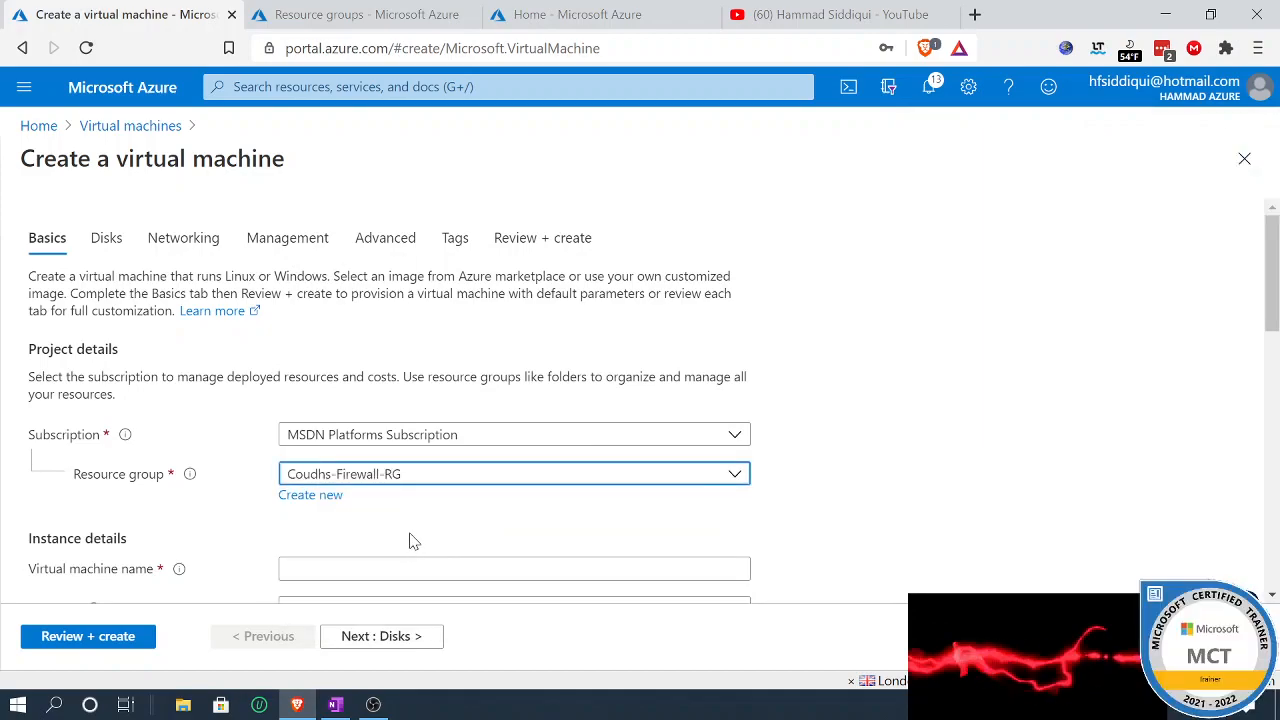
Step: Name the virtual machine cloudhs-fw-vm01
{"action": "scroll", "coordinate": [409, 531], "scroll_direction": "down", "scroll_amount": 1}
{"action": "scroll", "coordinate": [405, 510], "scroll_direction": "down", "scroll_amount": 1}
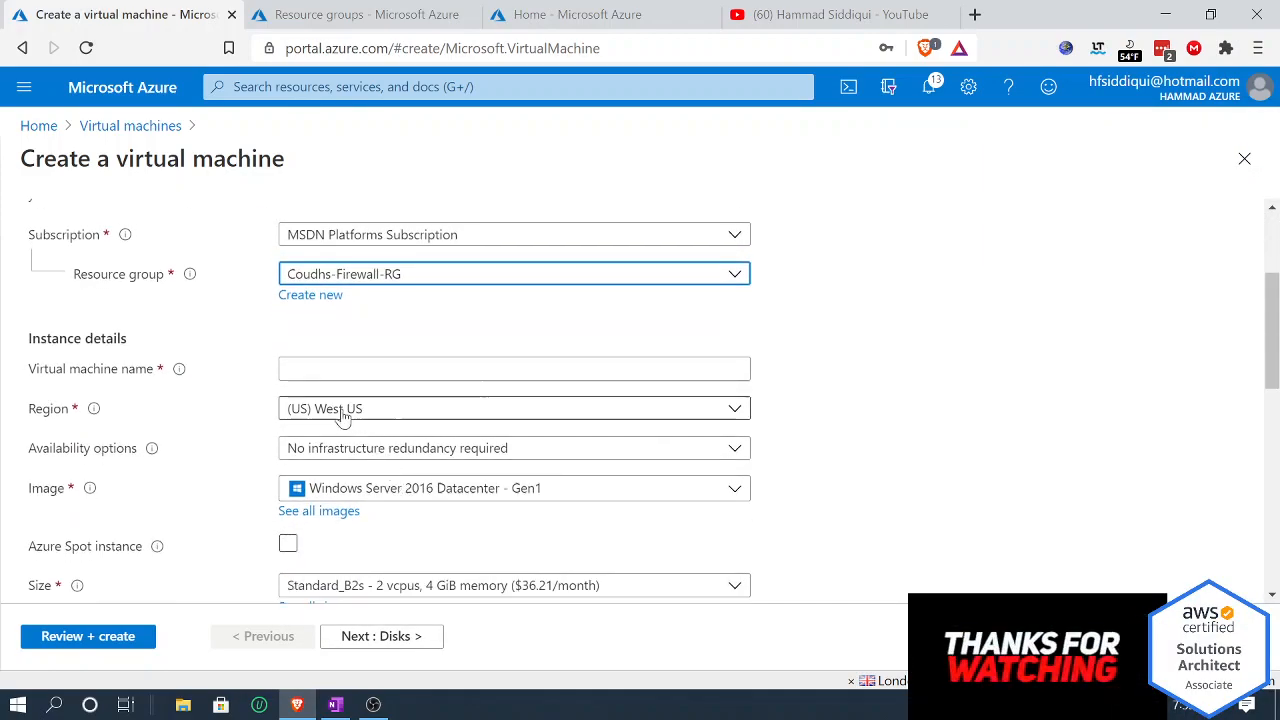
{"action": "left_click", "coordinate": [350, 369]}
{"action": "type", "text": "cloudhs-"}
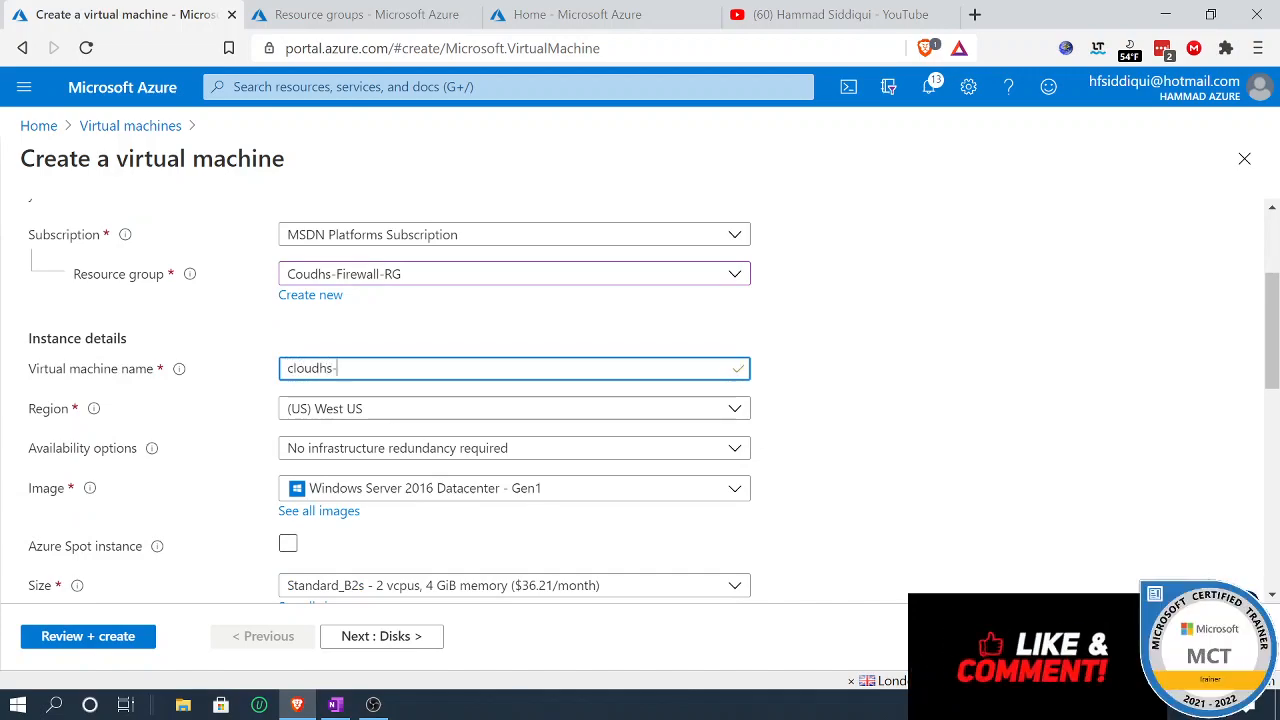
{"action": "type", "text": "v"}
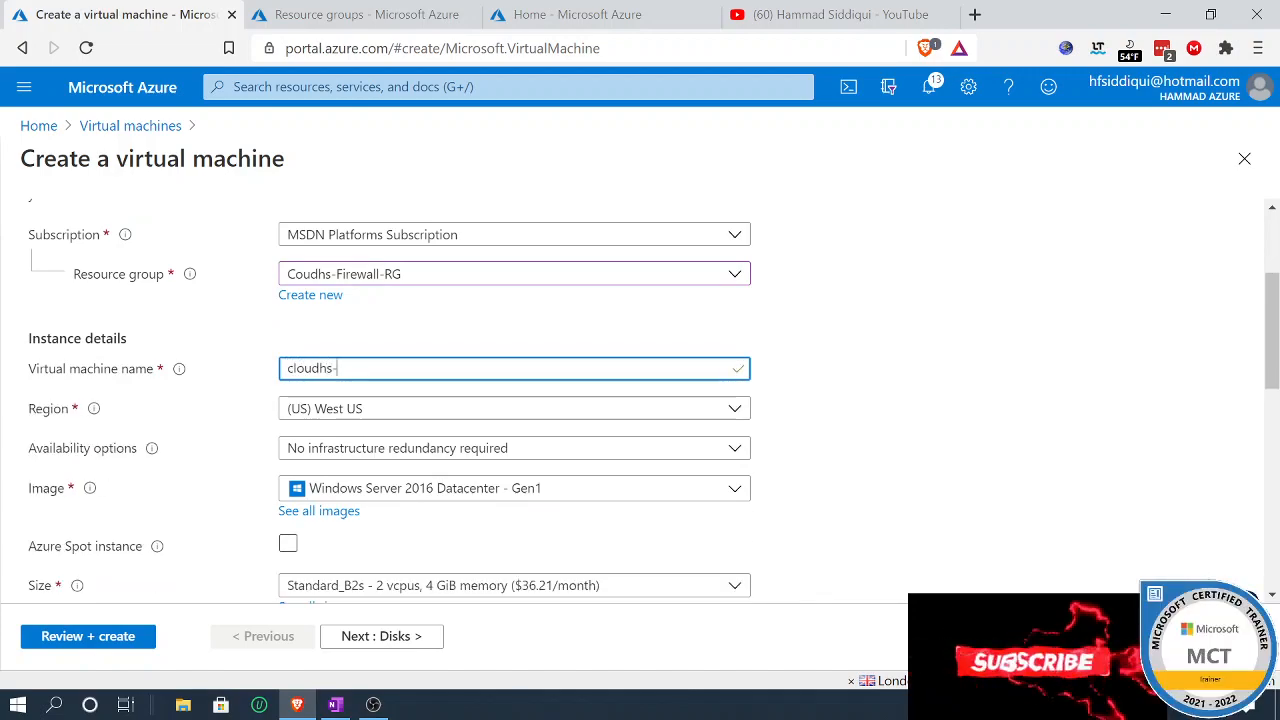
{"action": "type", "text": "fw-vm"}
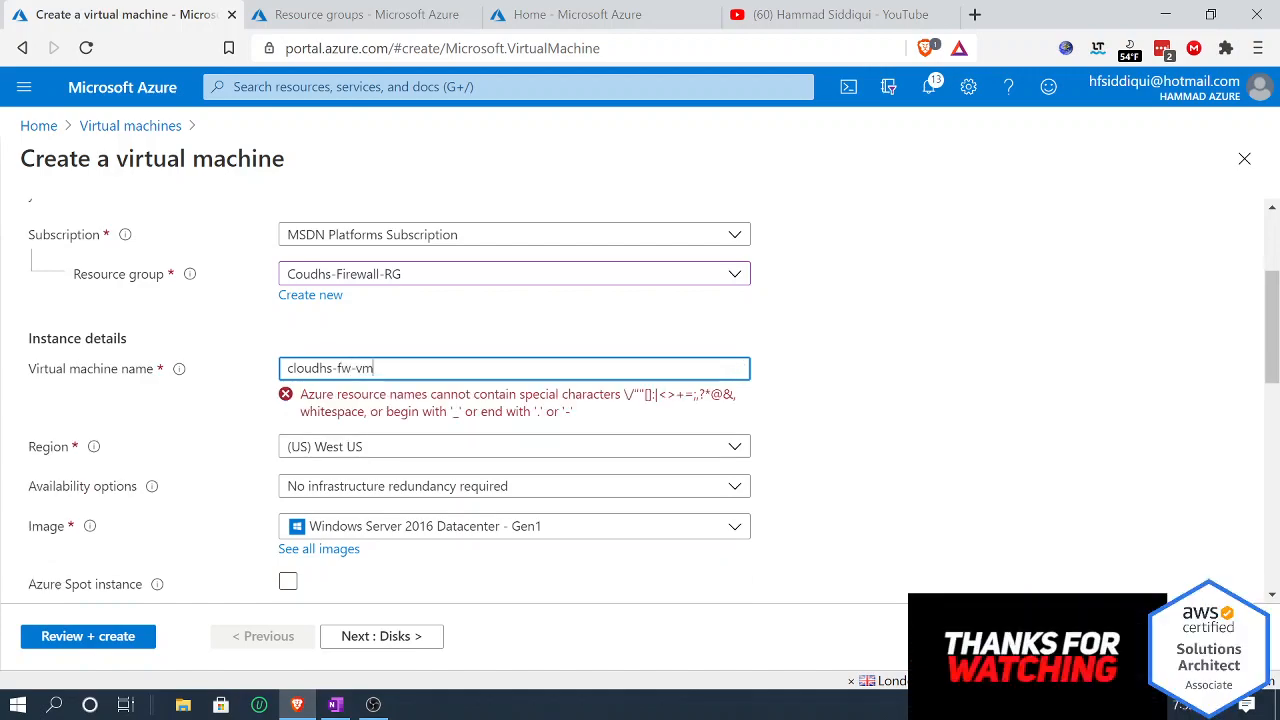
{"action": "type", "text": "01"}
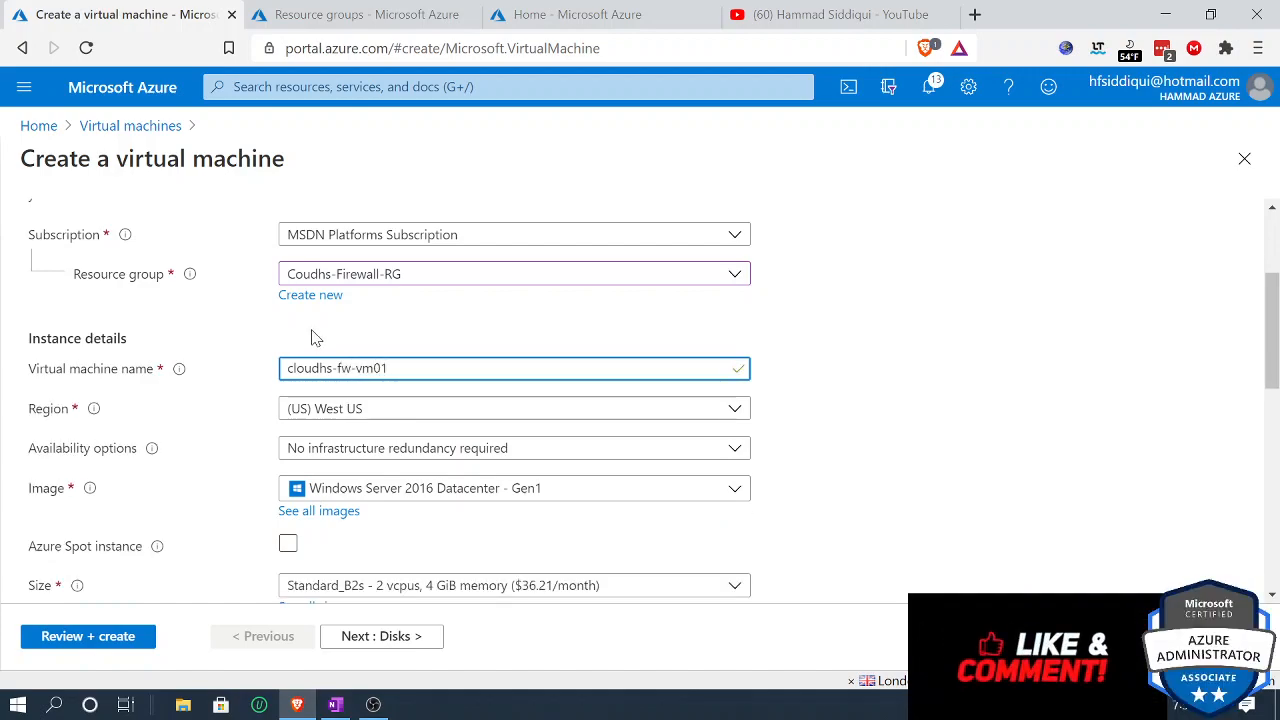
Step: Keep the availability option at No infrastructure redundancy required and choose the Standard_B2s size for the virtual machine
{"action": "left_click", "coordinate": [490, 455]}
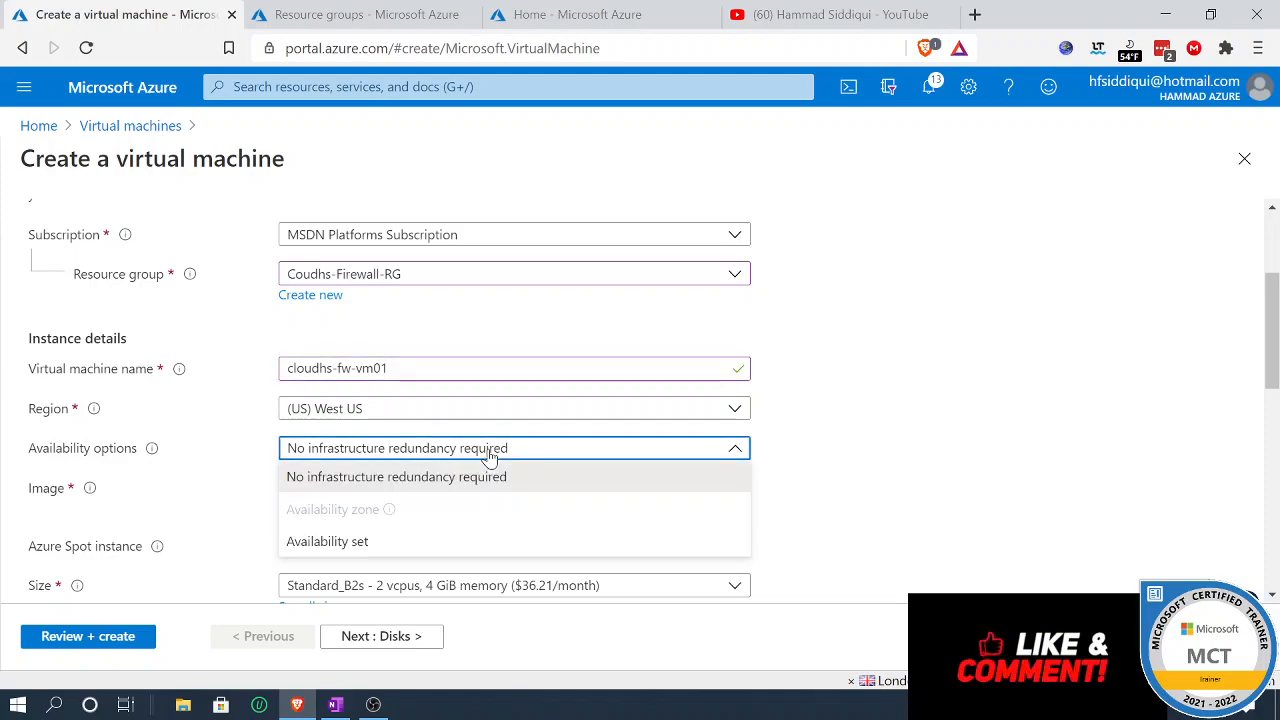
{"action": "left_click", "coordinate": [490, 455]}
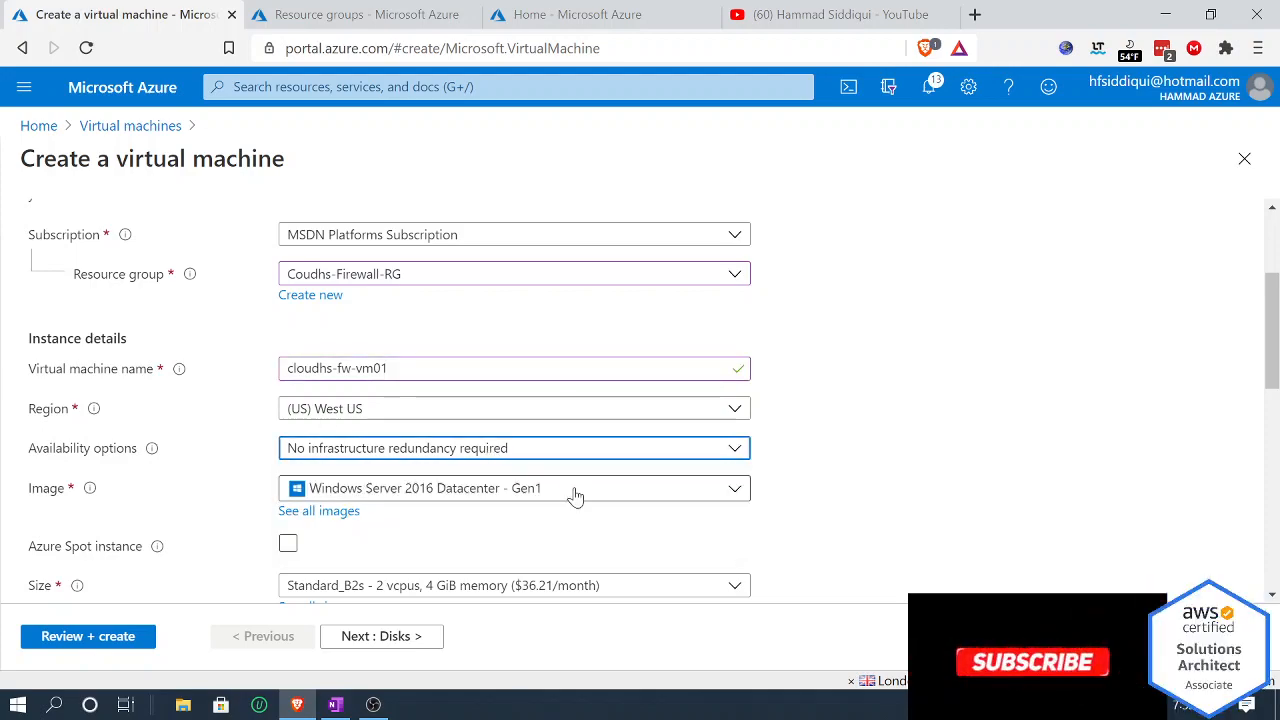
{"action": "scroll", "coordinate": [783, 497], "scroll_direction": "down", "scroll_amount": 3}
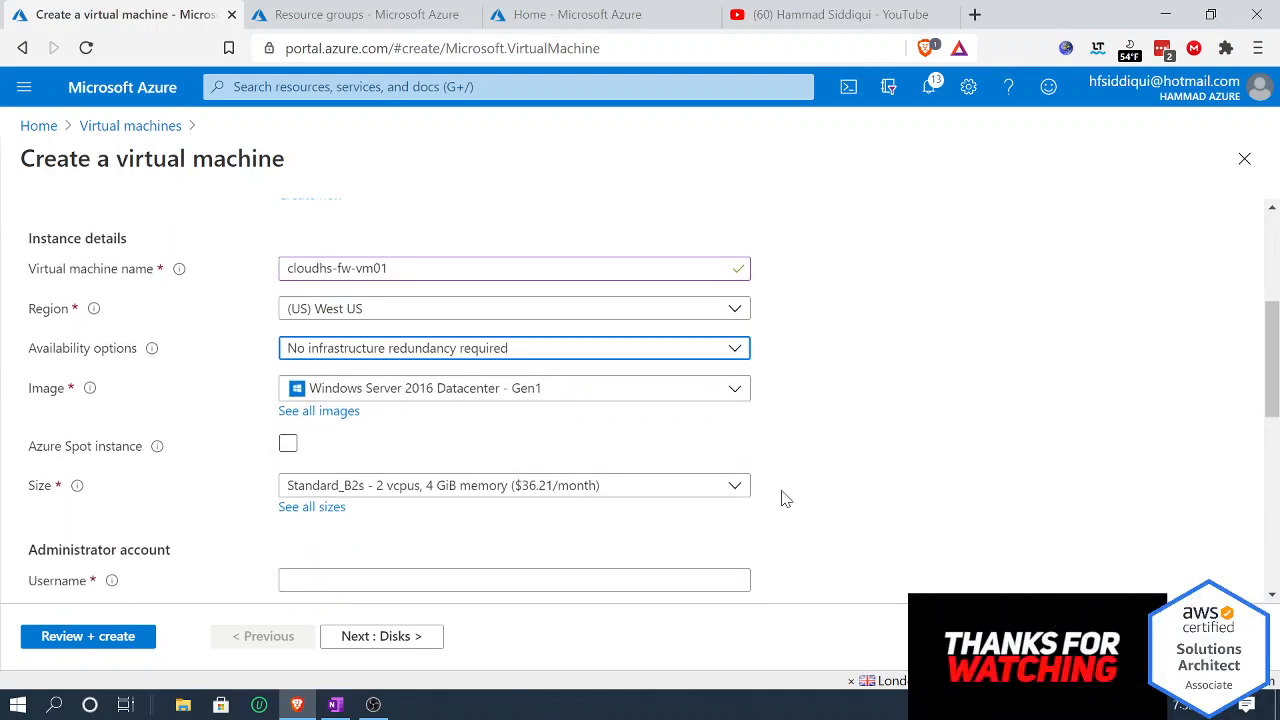
{"action": "left_click", "coordinate": [478, 390]}
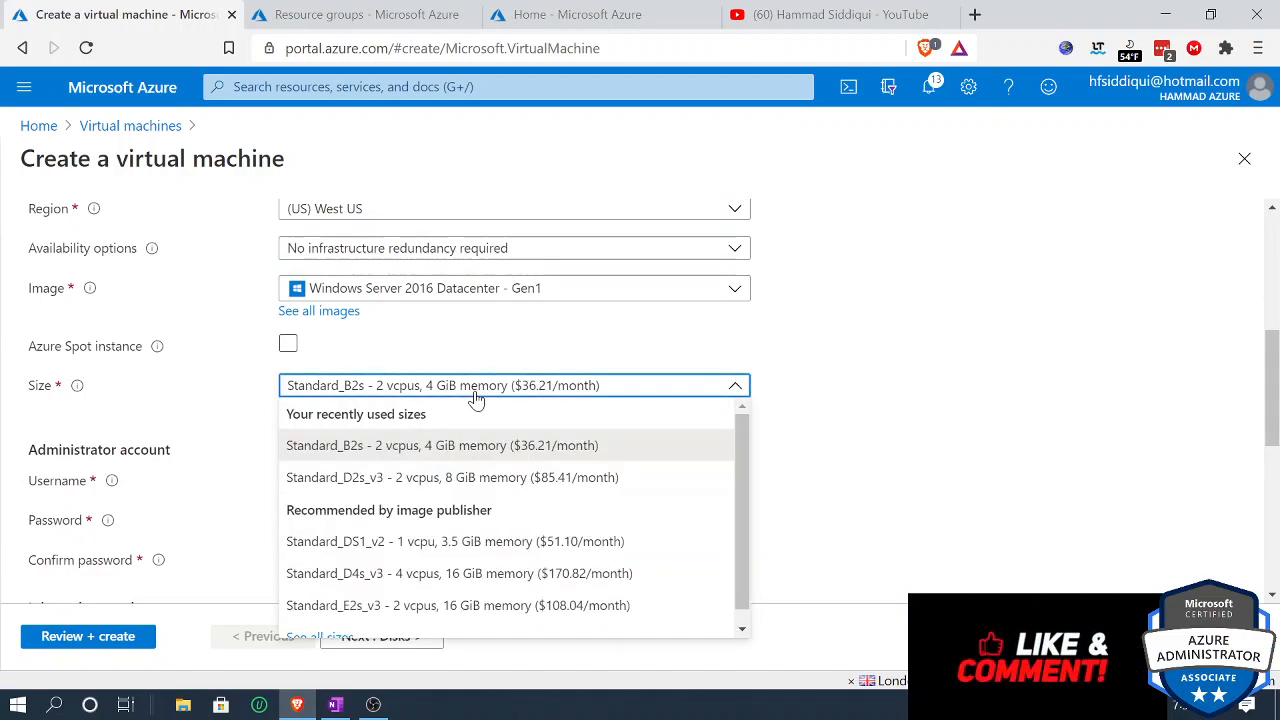
{"action": "left_click", "coordinate": [425, 445]}
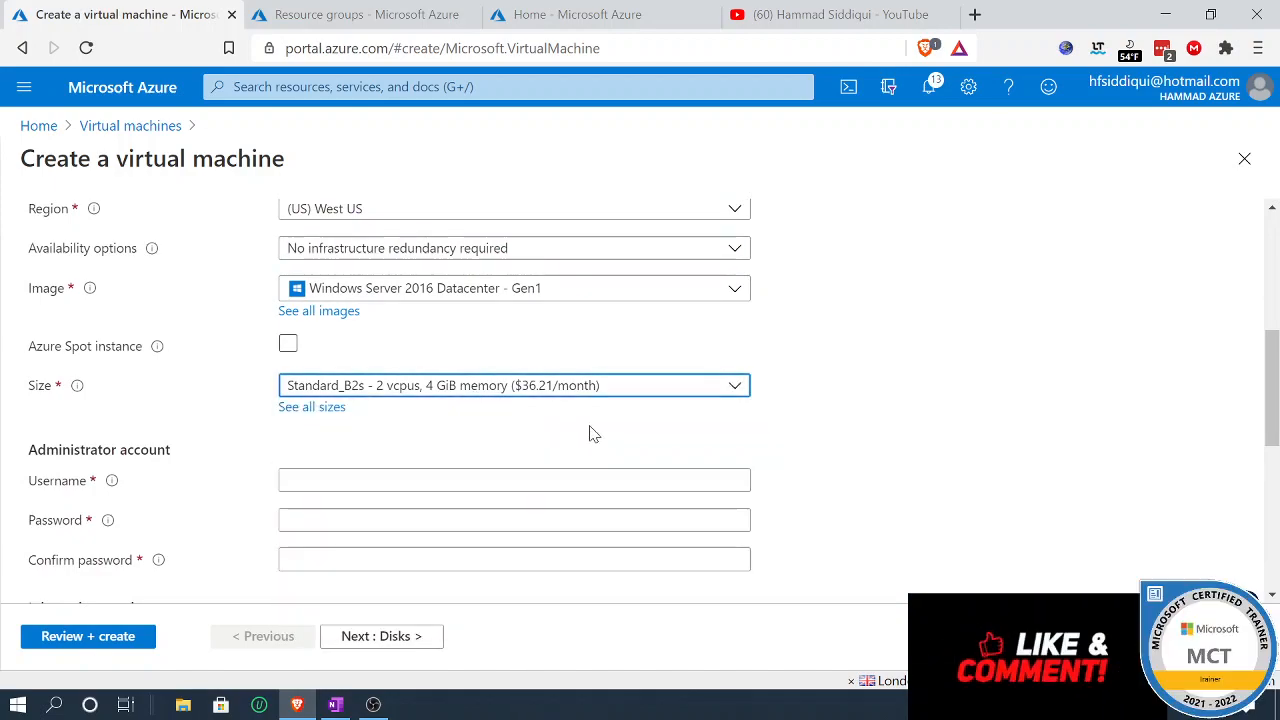
Step: Set the administrator username to testadmin, then enter and confirm the administrator account password
{"action": "scroll", "coordinate": [491, 463], "scroll_direction": "down", "scroll_amount": 1}
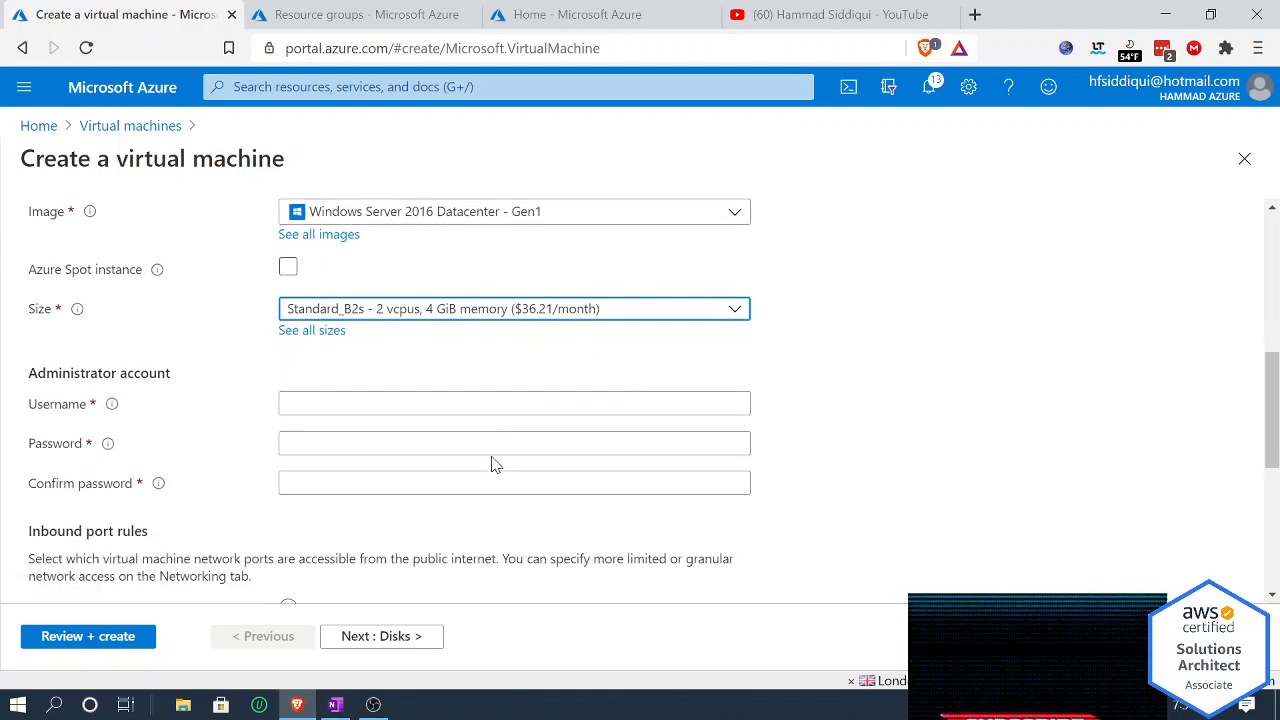
{"action": "left_click", "coordinate": [292, 379]}
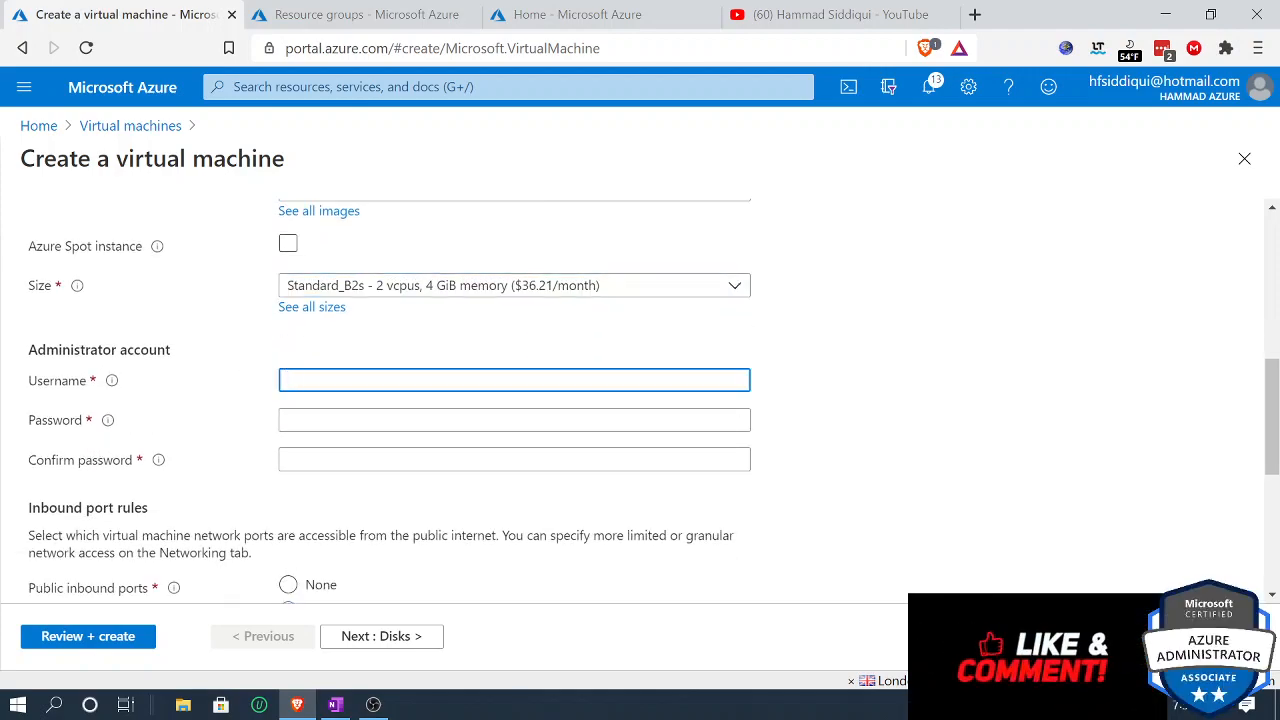
{"action": "type", "text": "testa"}
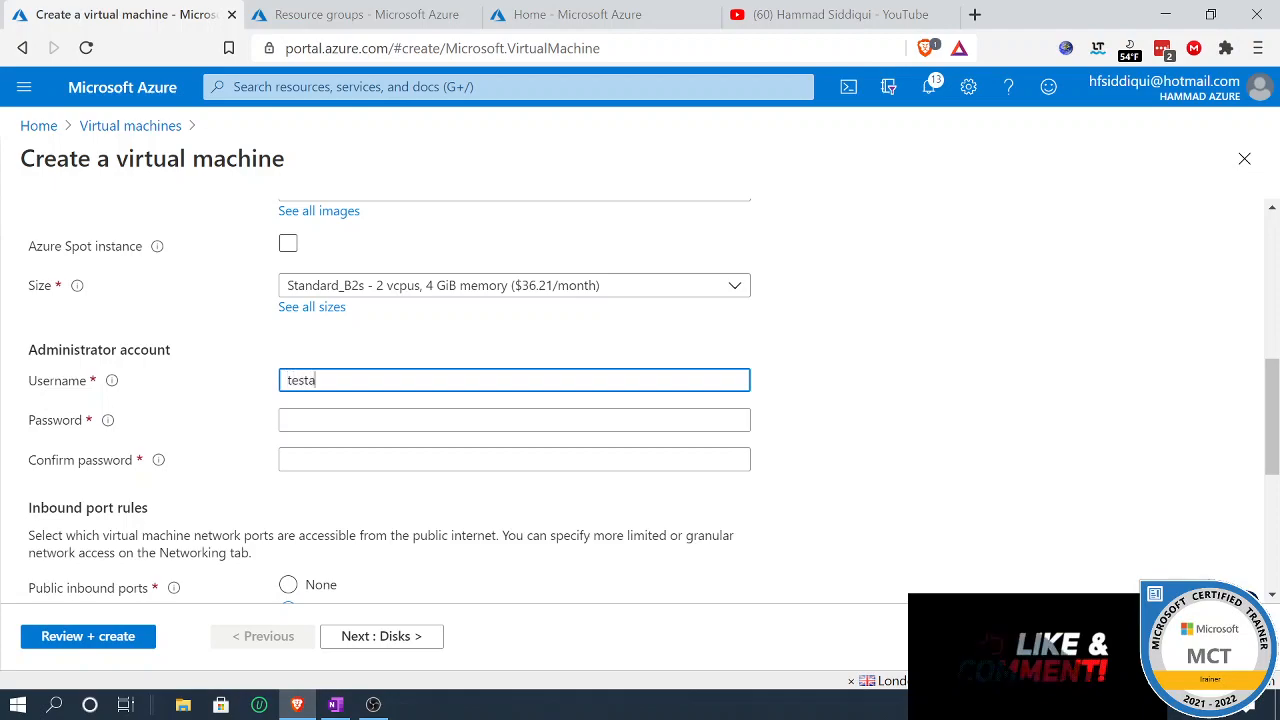
{"action": "type", "text": "dm"}
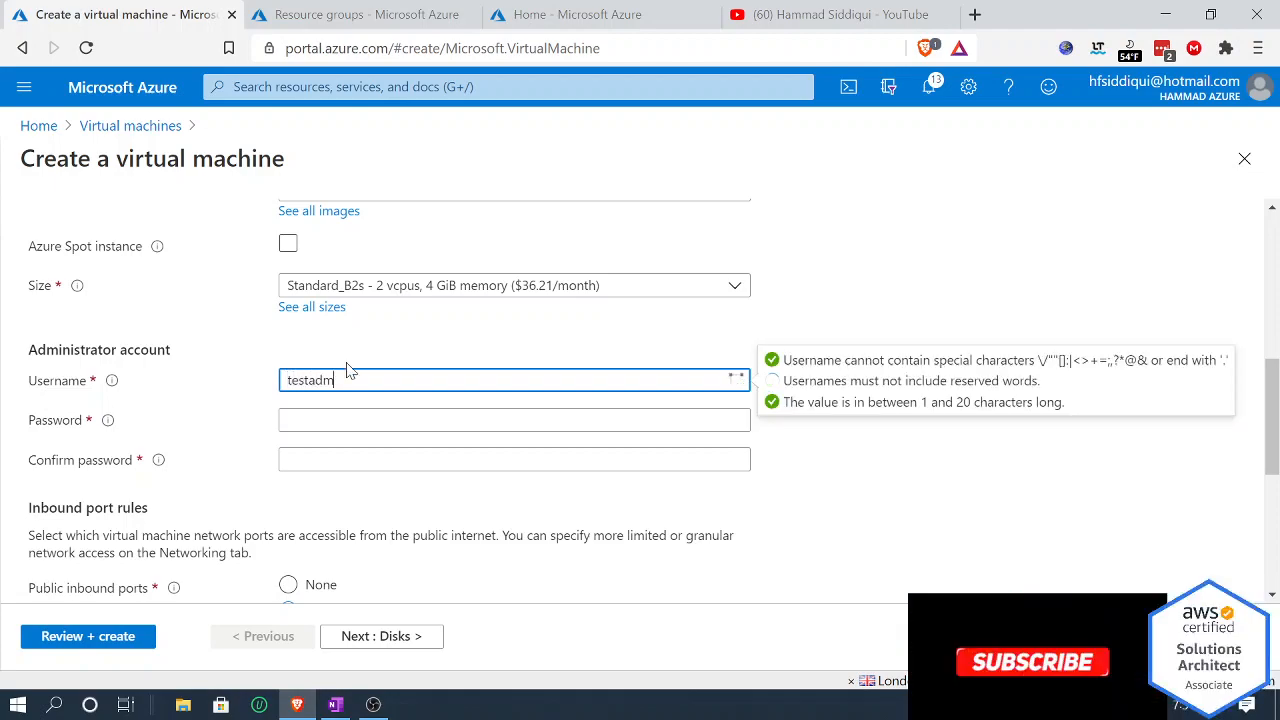
{"action": "type", "text": "in"}
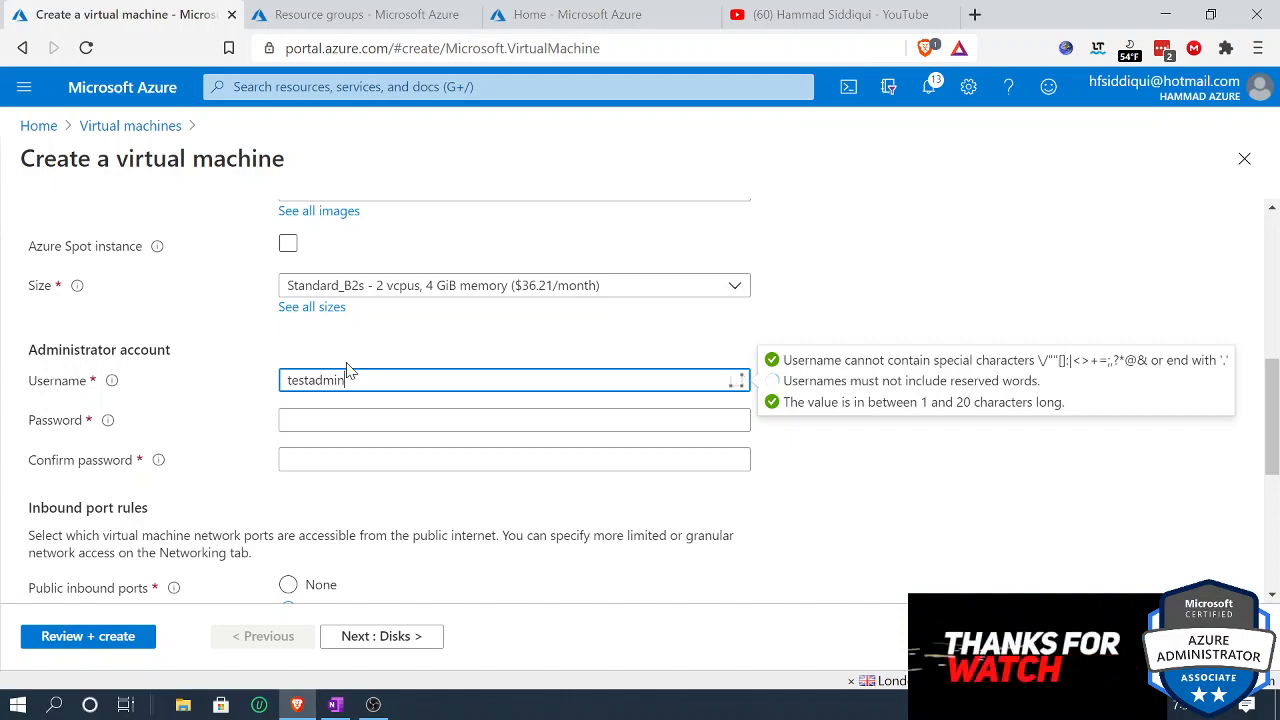
{"action": "key", "text": "Tab"}
{"action": "type", "text": "•••••"}
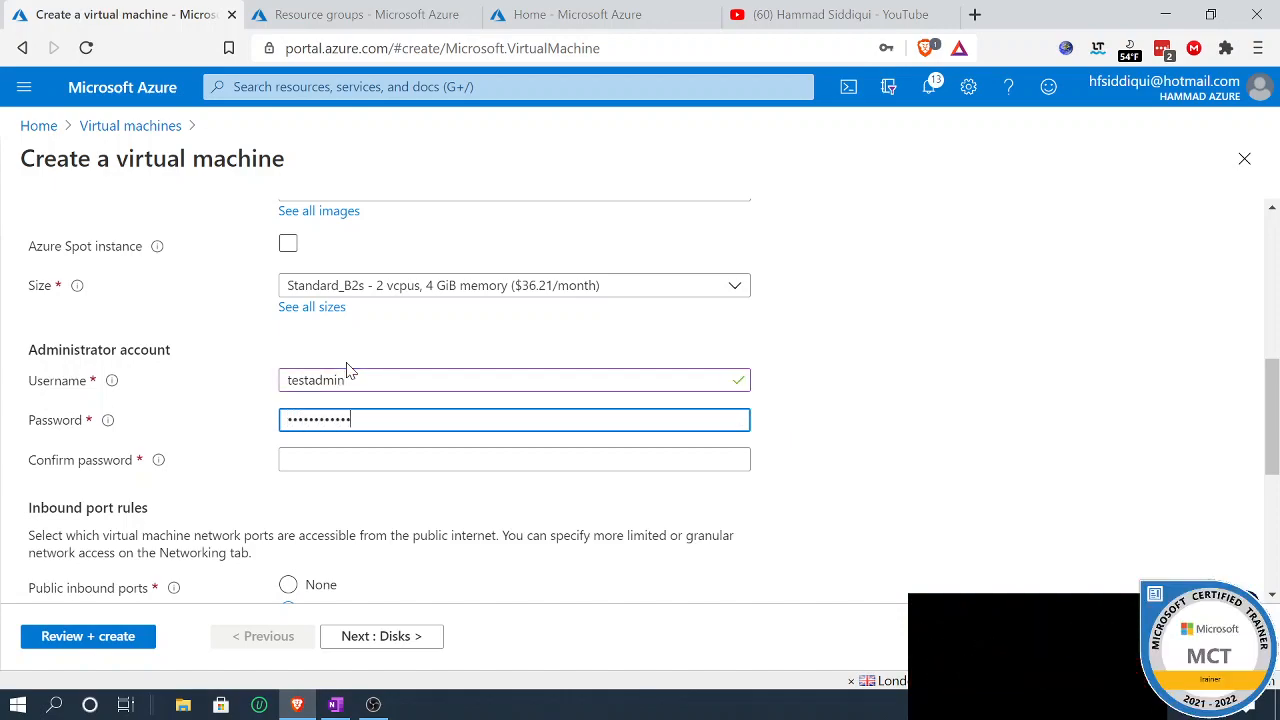
{"action": "key", "text": "Tab"}
{"action": "type", "text": "••••••••••"}
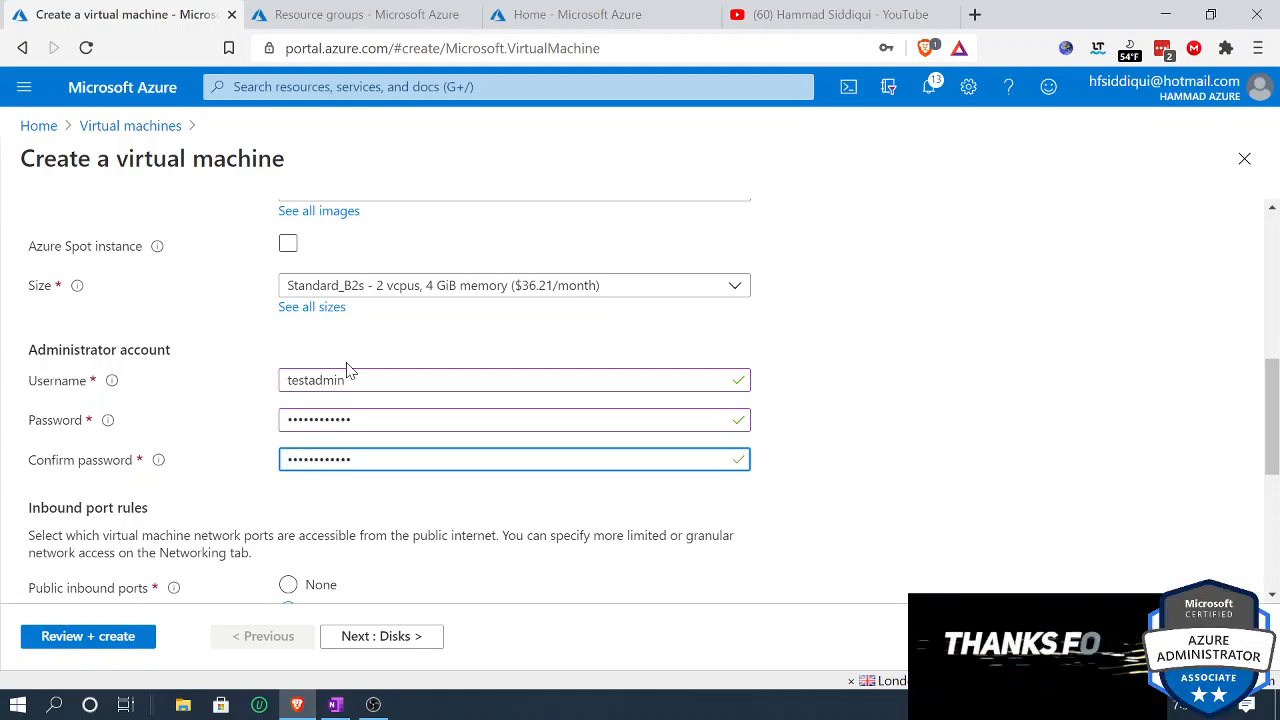
Step: Set the virtual machine's public inbound ports to None
{"action": "scroll", "coordinate": [394, 366], "scroll_direction": "down", "scroll_amount": 2}
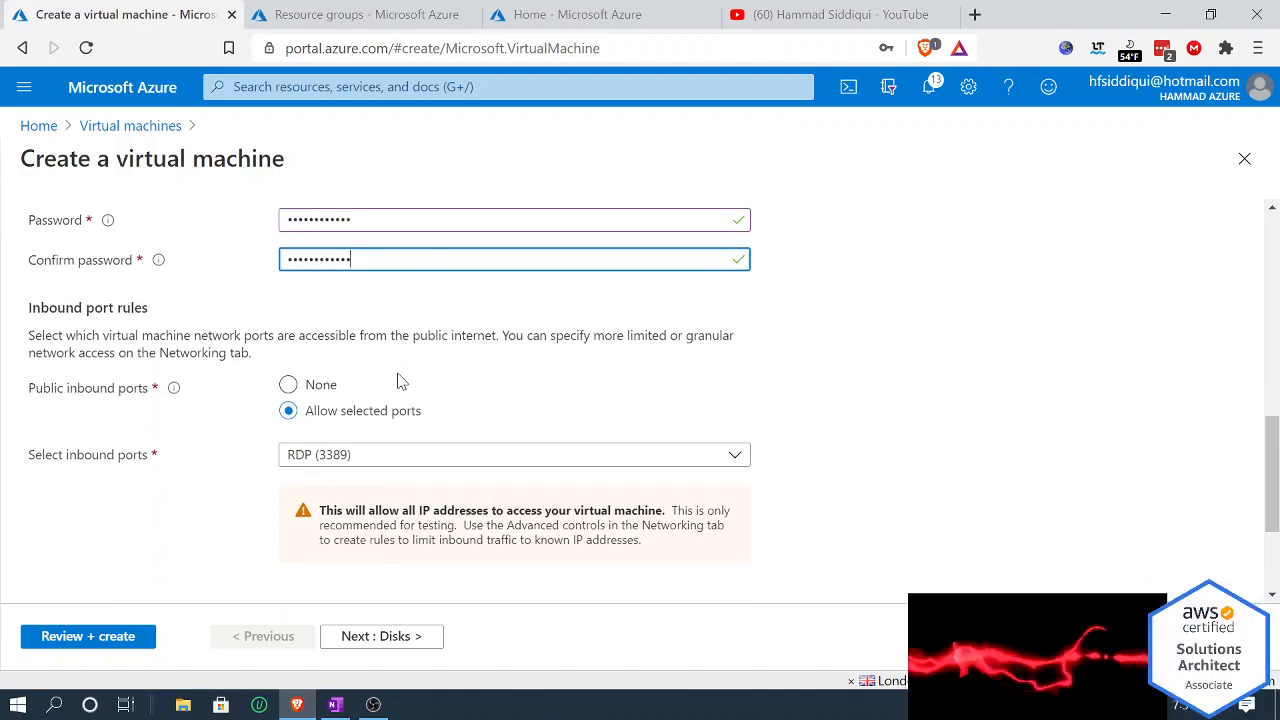
{"action": "left_click", "coordinate": [289, 388]}
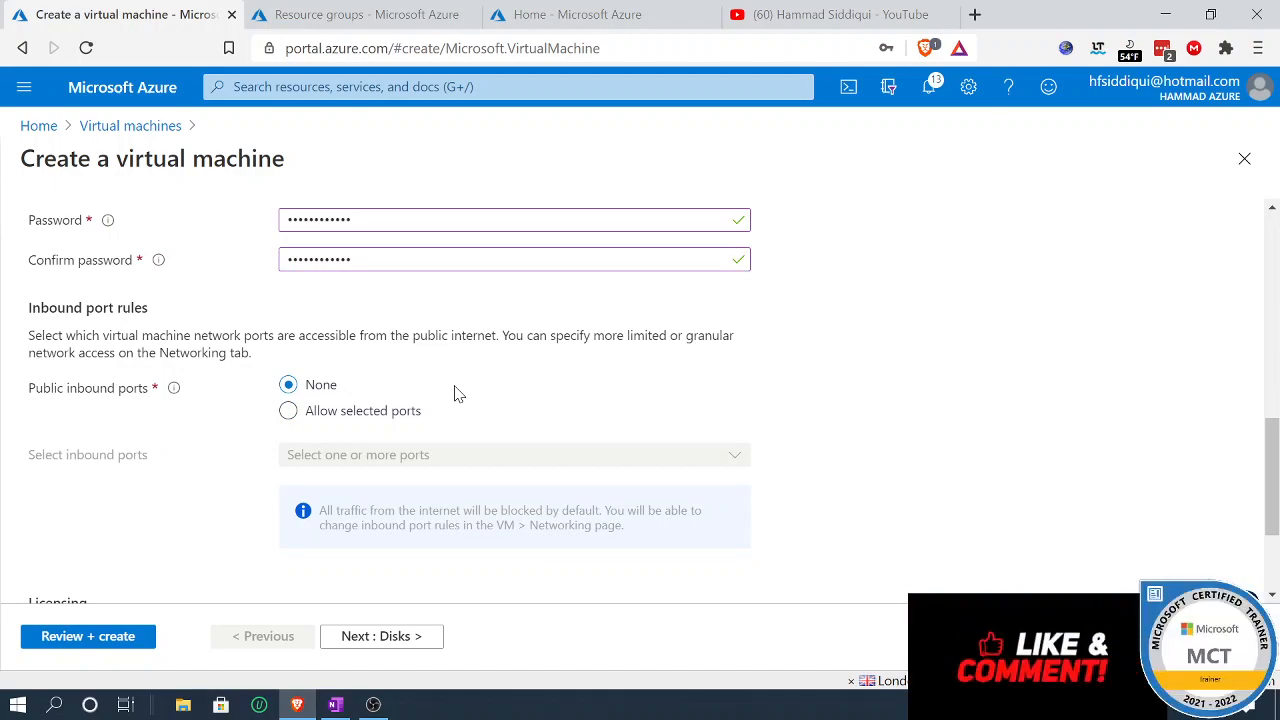
{"action": "left_click", "coordinate": [305, 413]}
{"action": "left_click", "coordinate": [302, 393]}
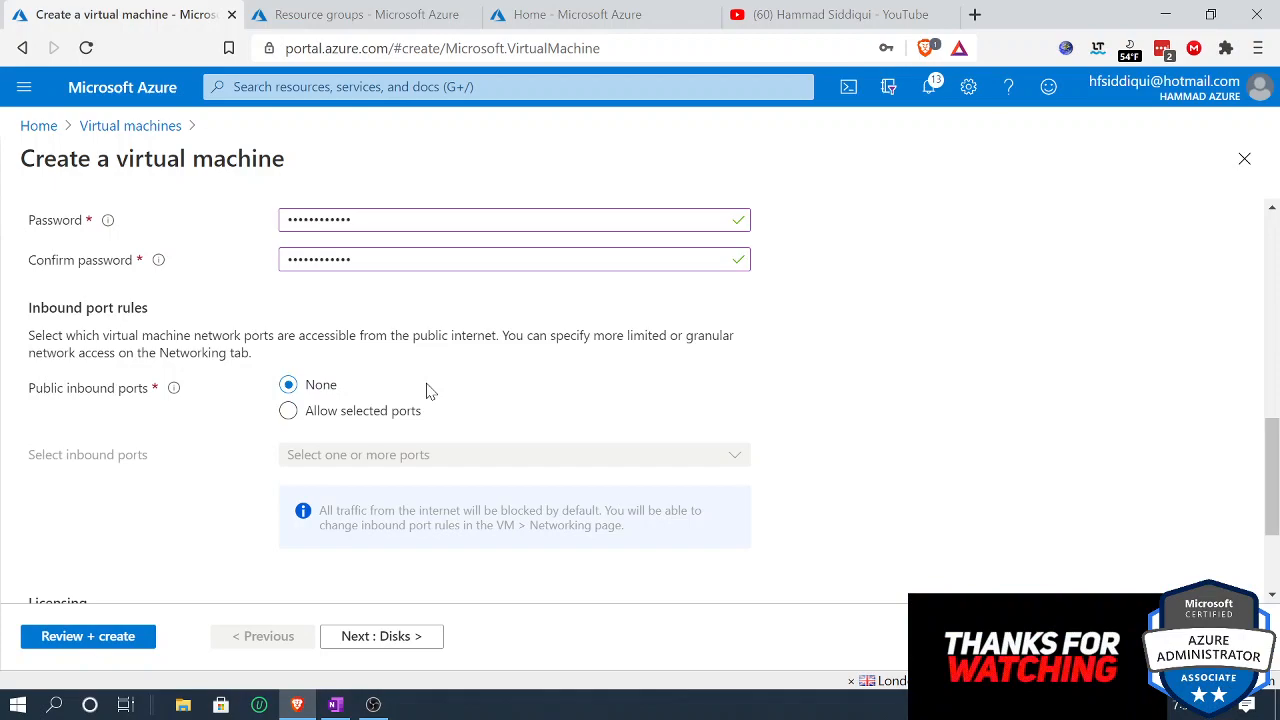
Step: Opt to use an existing Windows Server license and confirm eligibility for the Azure Hybrid Benefit
{"action": "scroll", "coordinate": [430, 390], "scroll_direction": "down", "scroll_amount": 2}
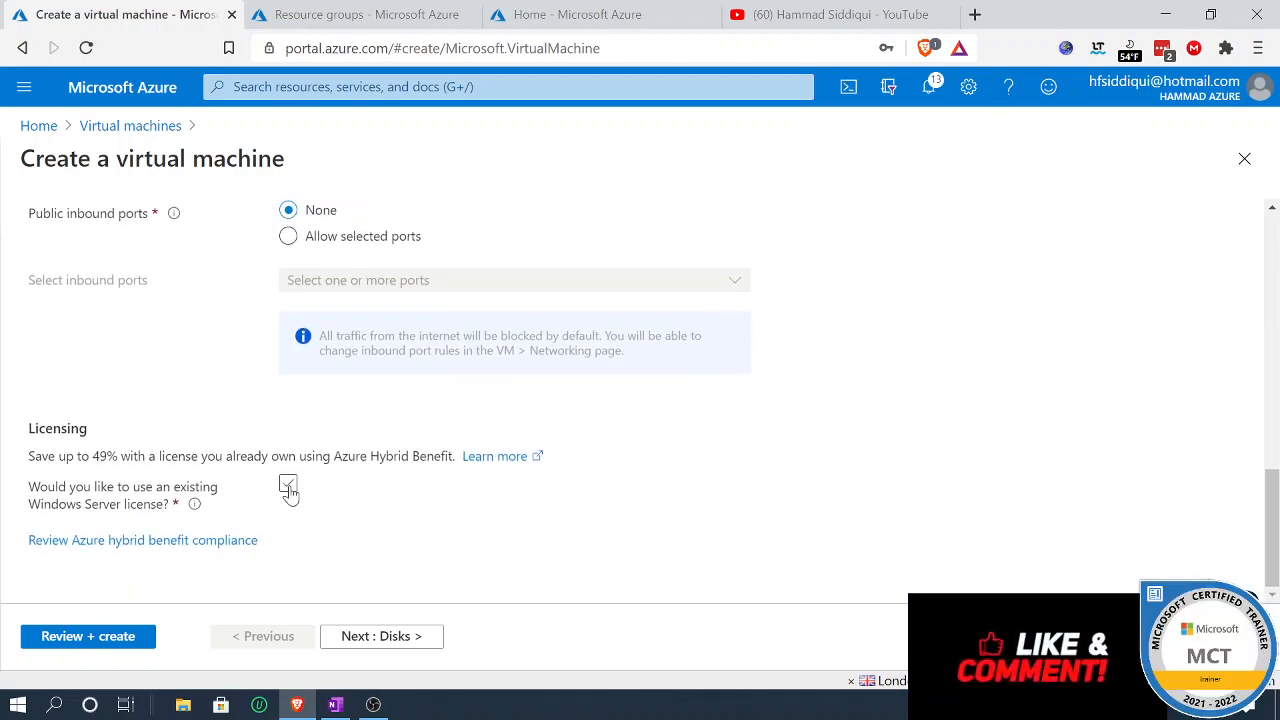
{"action": "left_click", "coordinate": [288, 484]}
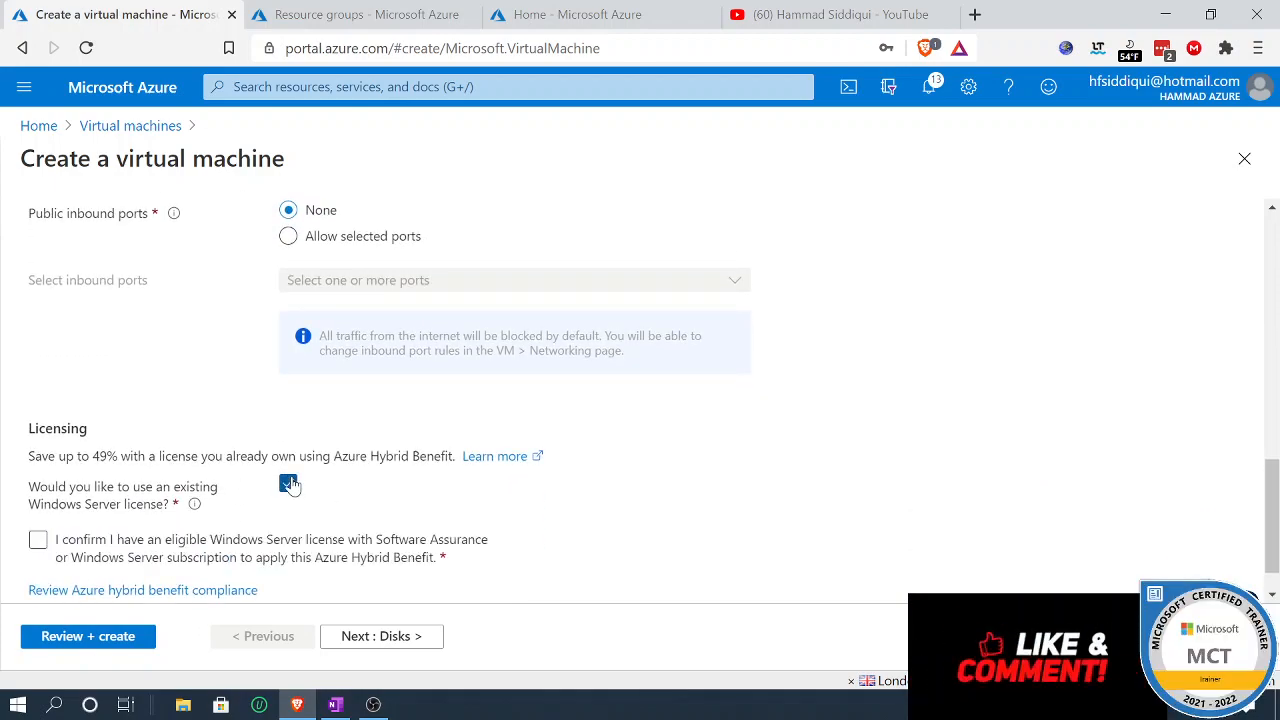
{"action": "left_click", "coordinate": [288, 484]}
{"action": "left_click", "coordinate": [288, 484]}
{"action": "left_click", "coordinate": [38, 541]}
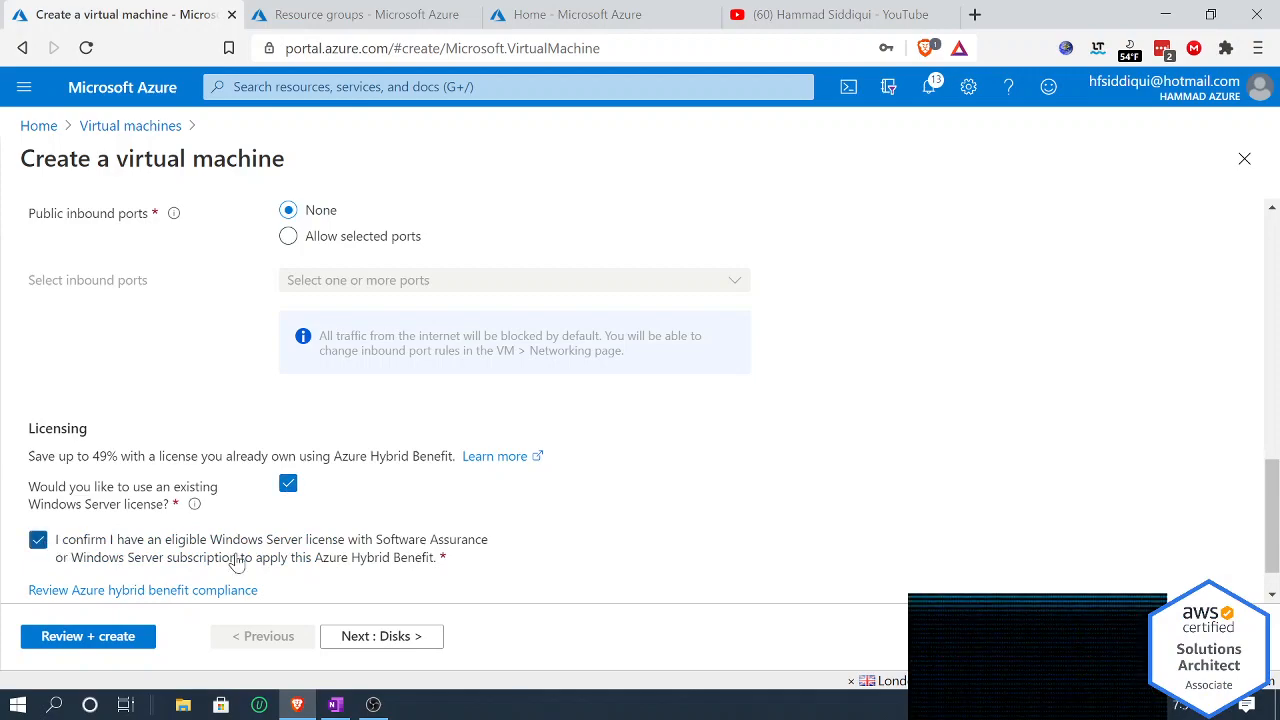
Step: Set the virtual machine's OS disk type to Standard HDD, leaving default encryption and no data disks
{"action": "left_click", "coordinate": [365, 636]}
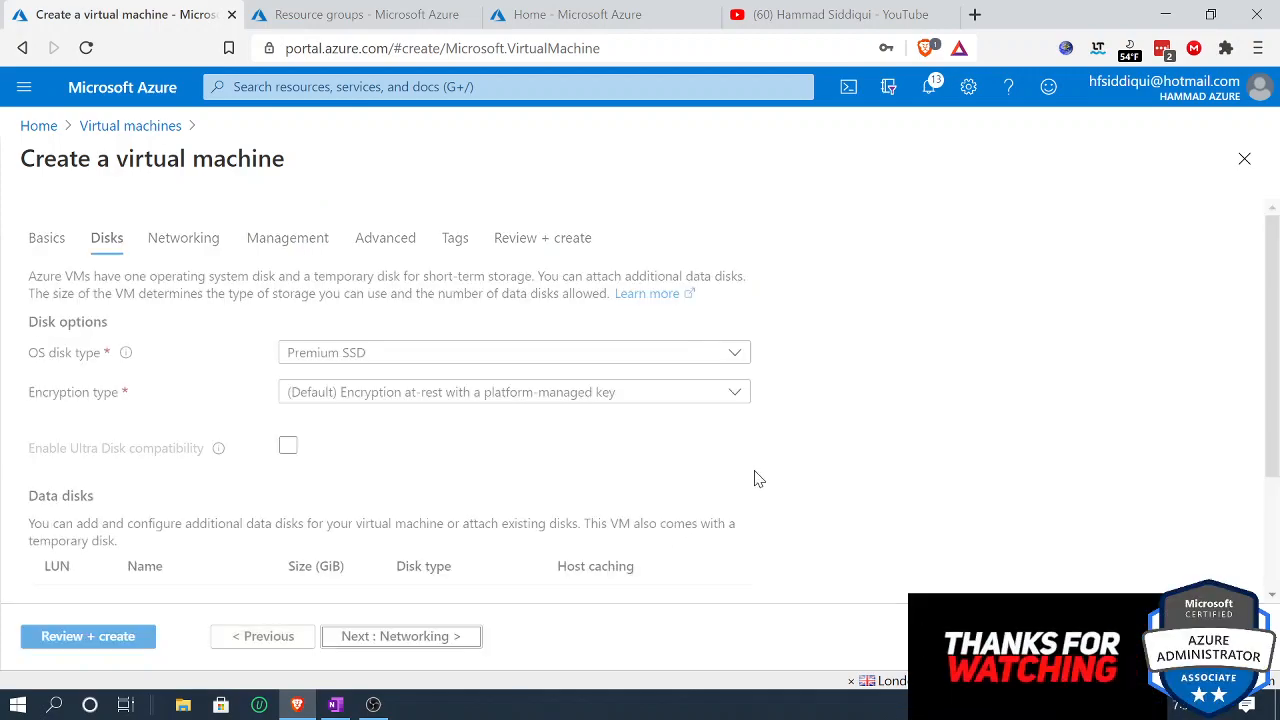
{"action": "left_click", "coordinate": [740, 358]}
{"action": "left_click", "coordinate": [537, 377]}
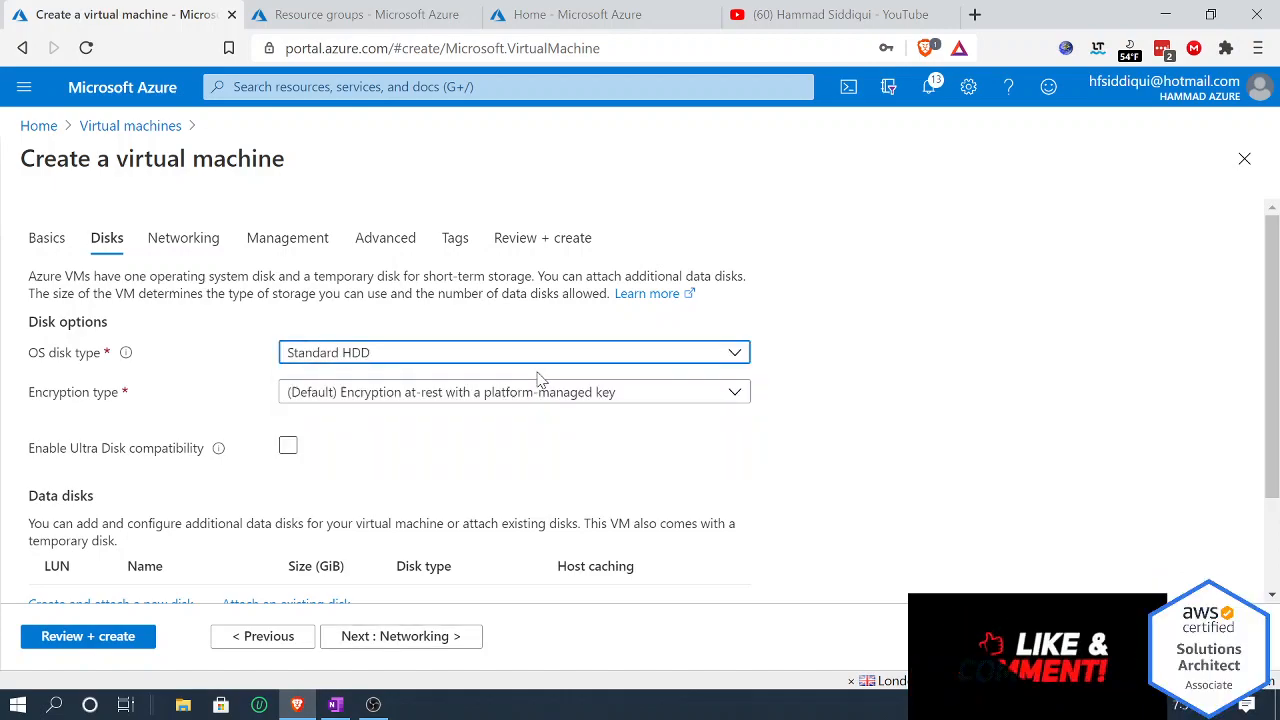
{"action": "scroll", "coordinate": [808, 426], "scroll_direction": "down", "scroll_amount": 3}
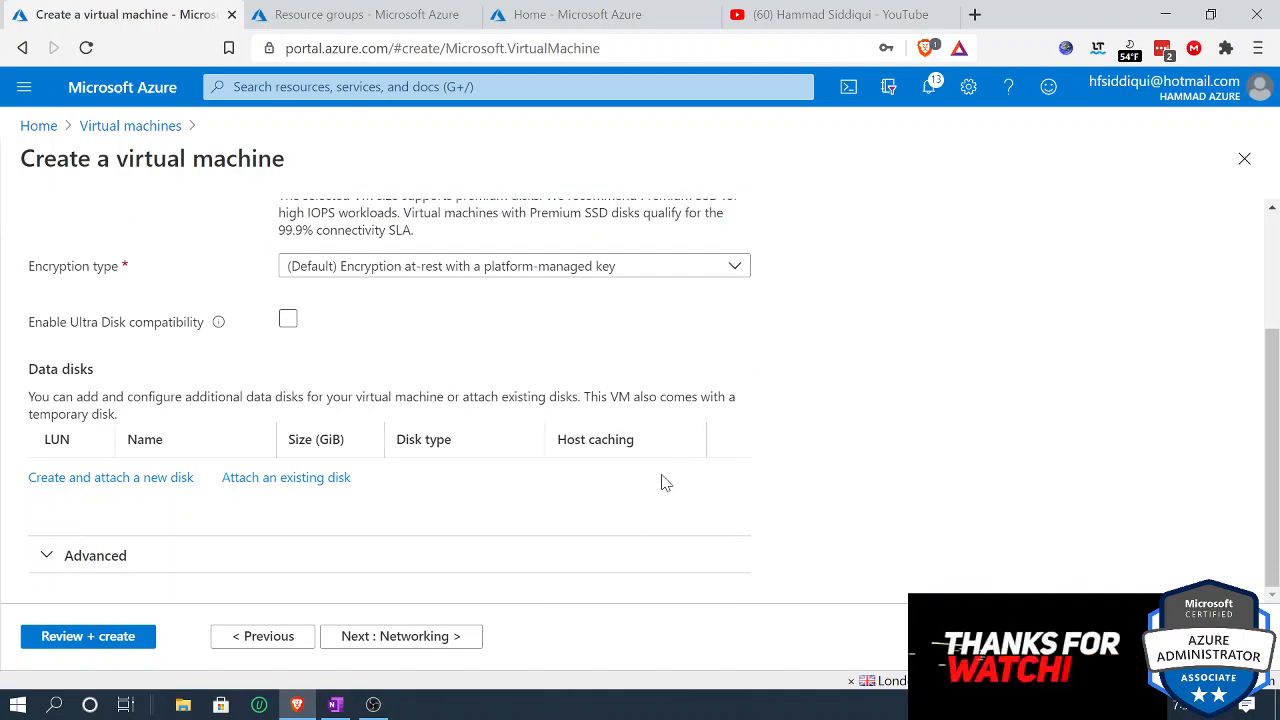
Step: In the virtual machine's networking settings, set the NIC network security group to None
{"action": "left_click", "coordinate": [437, 640]}
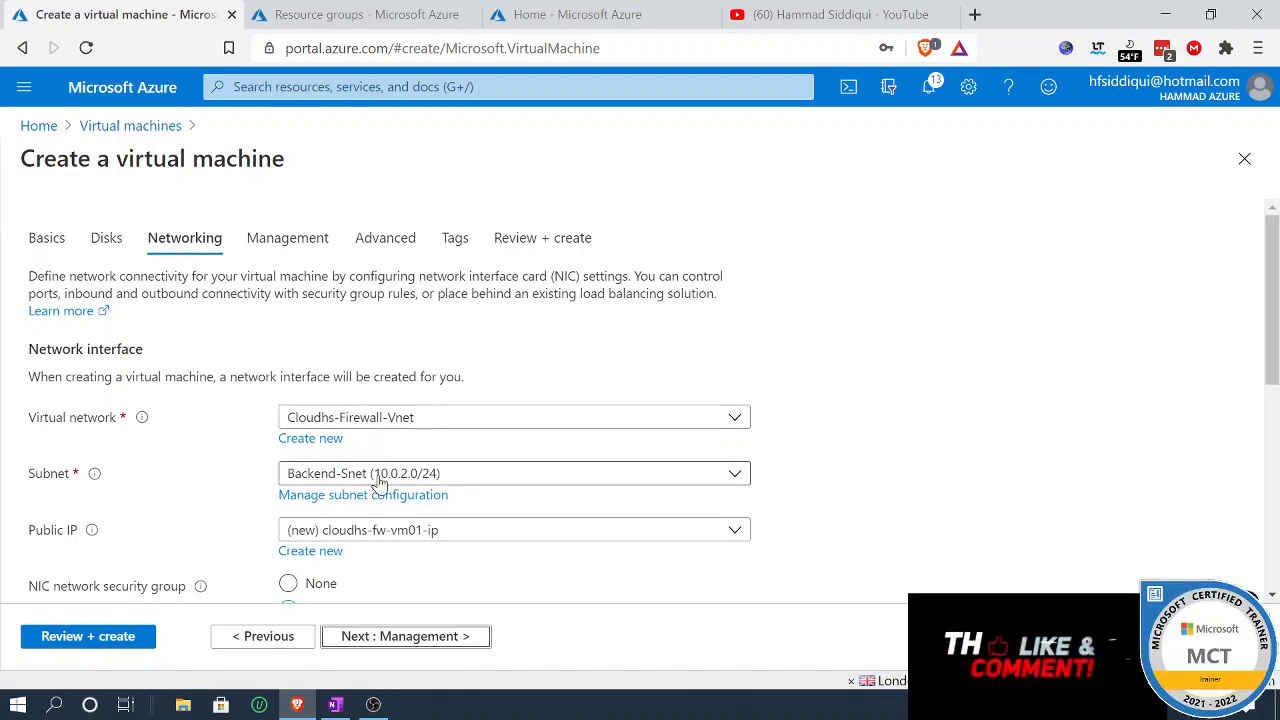
{"action": "scroll", "coordinate": [670, 476], "scroll_direction": "down", "scroll_amount": 1}
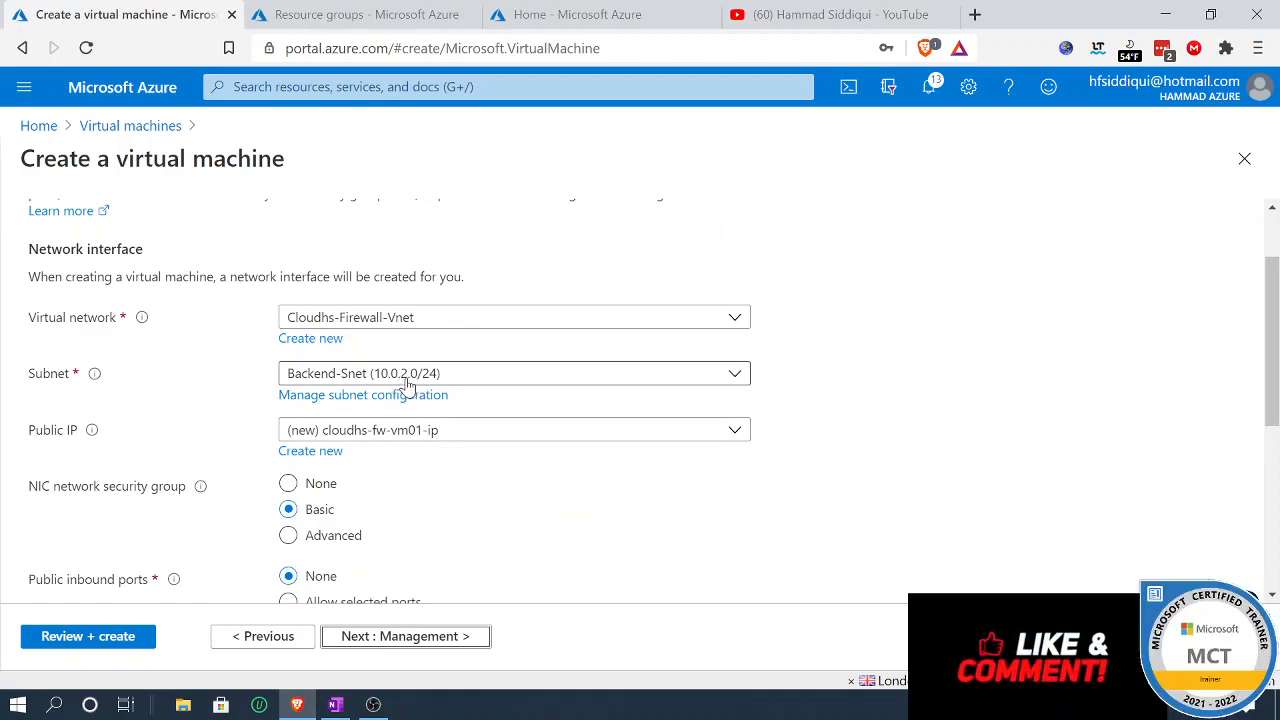
{"action": "left_click", "coordinate": [462, 436]}
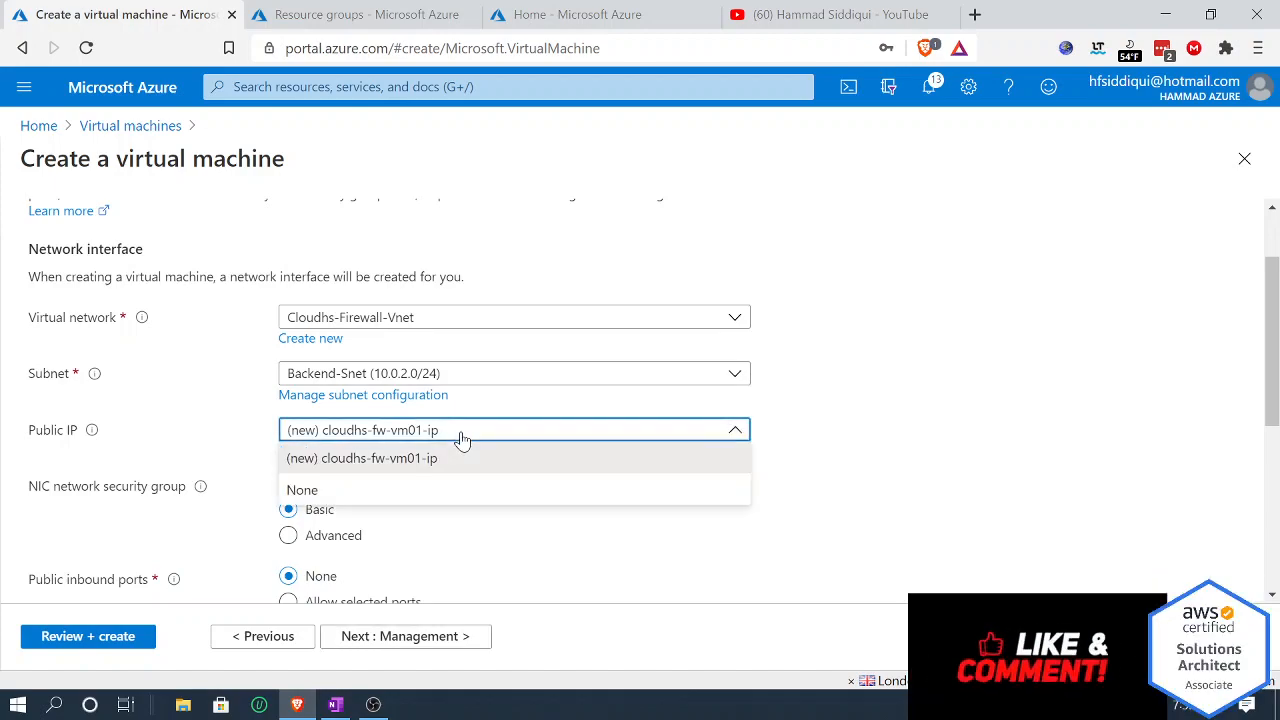
{"action": "left_click", "coordinate": [462, 440]}
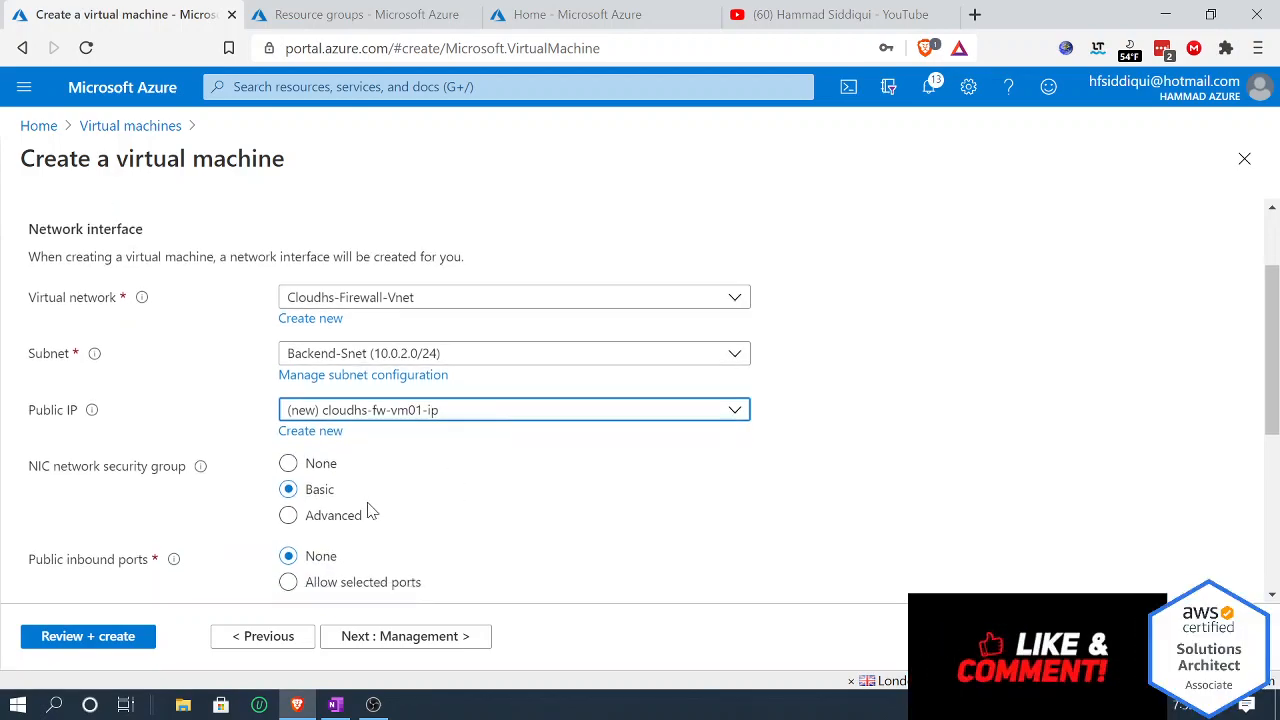
{"action": "scroll", "coordinate": [375, 505], "scroll_direction": "down", "scroll_amount": 1}
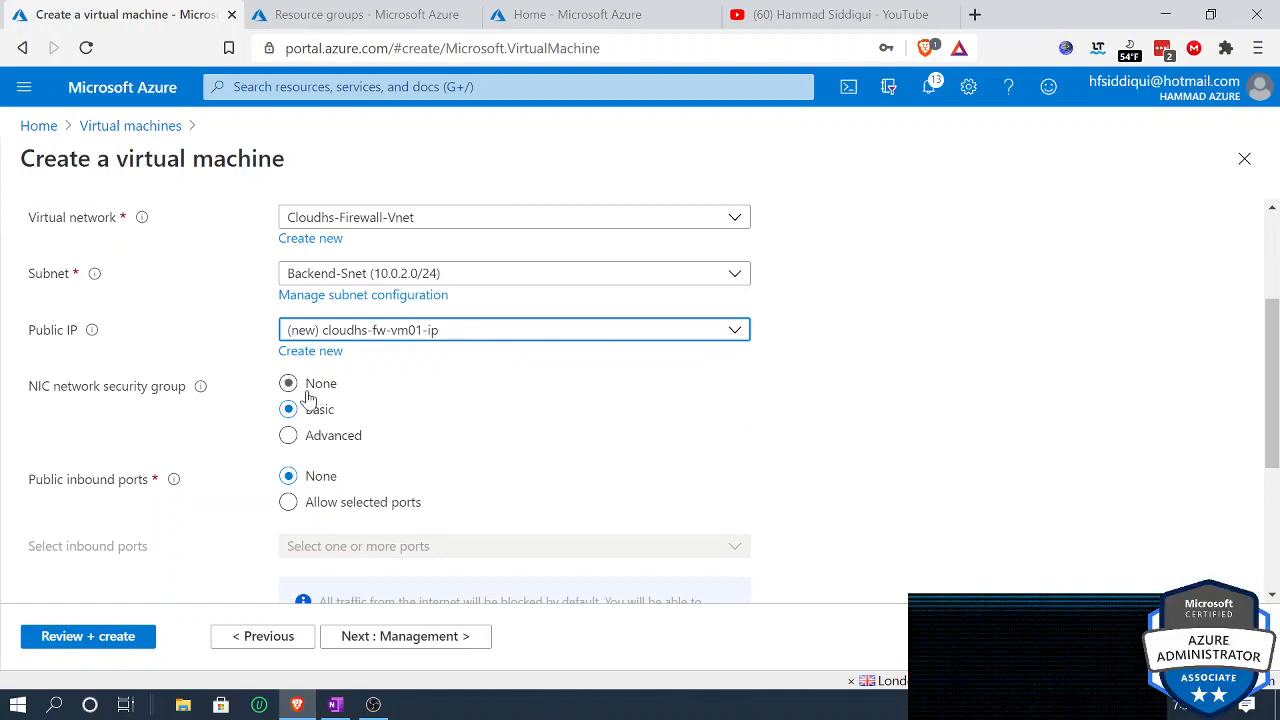
{"action": "scroll", "coordinate": [437, 417], "scroll_direction": "down", "scroll_amount": 1}
{"action": "left_click", "coordinate": [289, 284]}
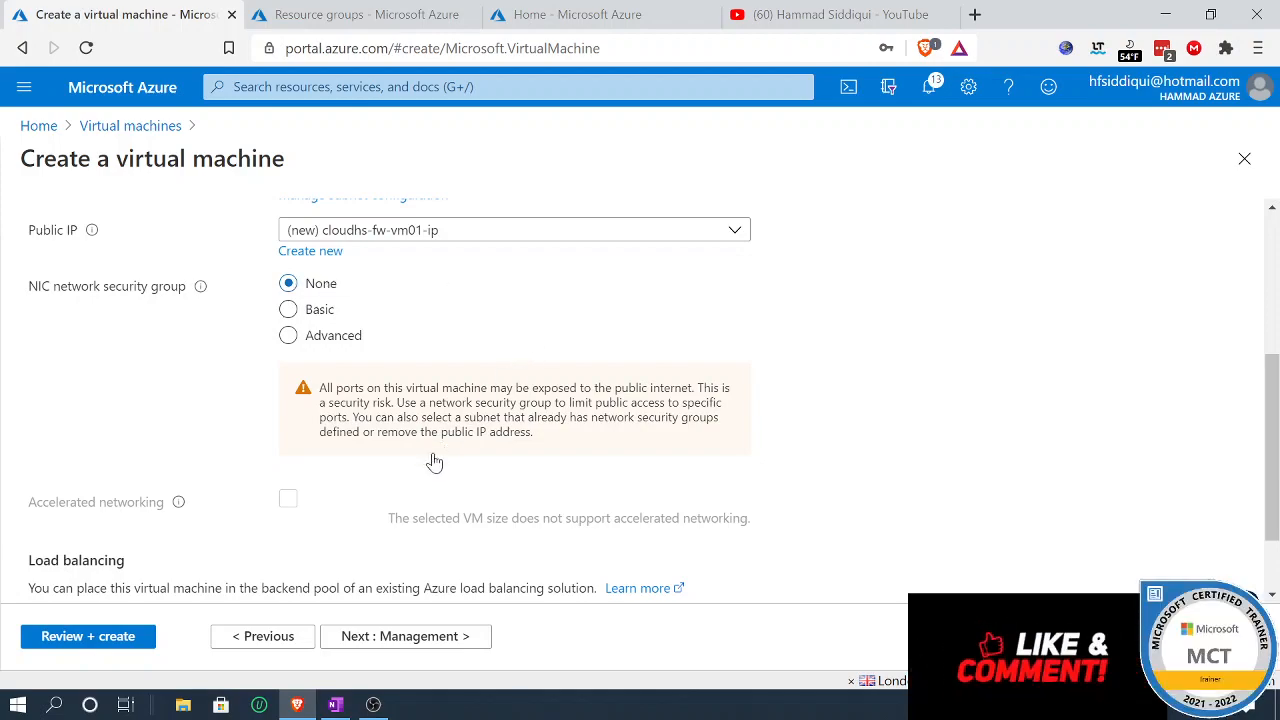
Step: Review the virtual machine's disk and basic settings, including image, size and administrator account, and return to the networking settings
{"action": "left_click", "coordinate": [283, 636]}
{"action": "scroll", "coordinate": [345, 560], "scroll_direction": "down", "scroll_amount": 3}
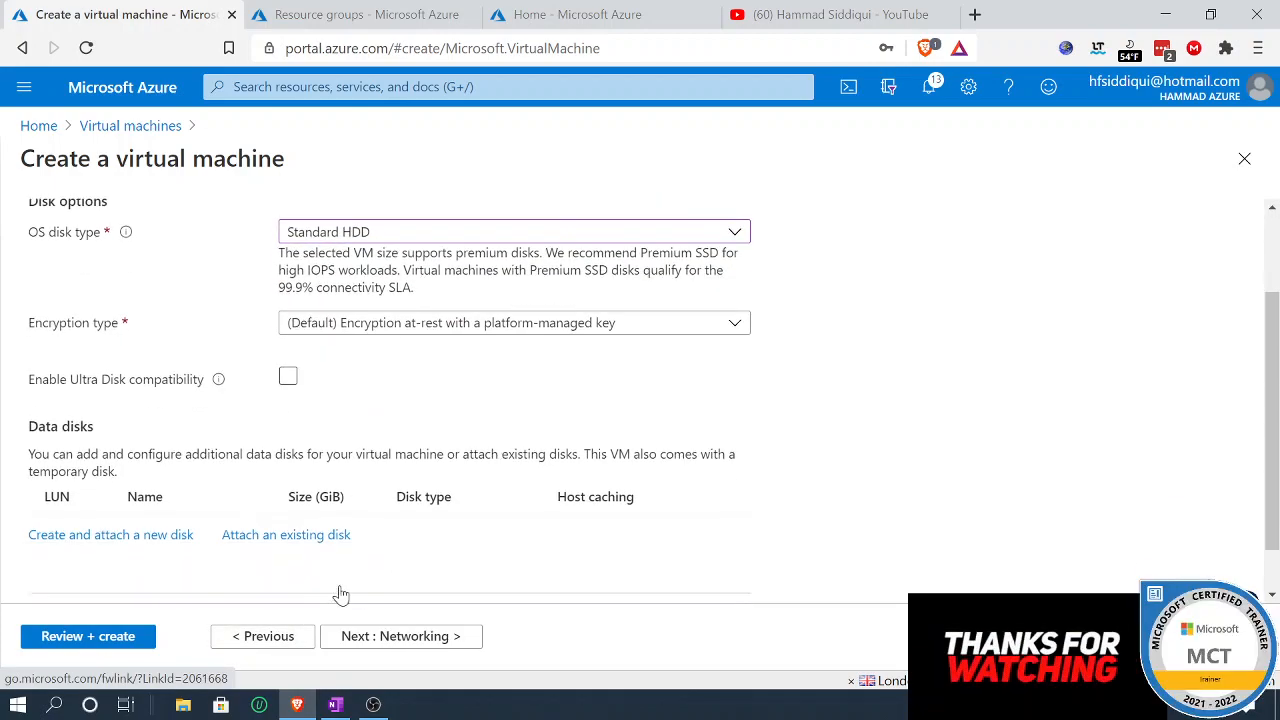
{"action": "left_click", "coordinate": [268, 636]}
{"action": "scroll", "coordinate": [345, 466], "scroll_direction": "up", "scroll_amount": 10}
{"action": "scroll", "coordinate": [347, 470], "scroll_direction": "down", "scroll_amount": 2}
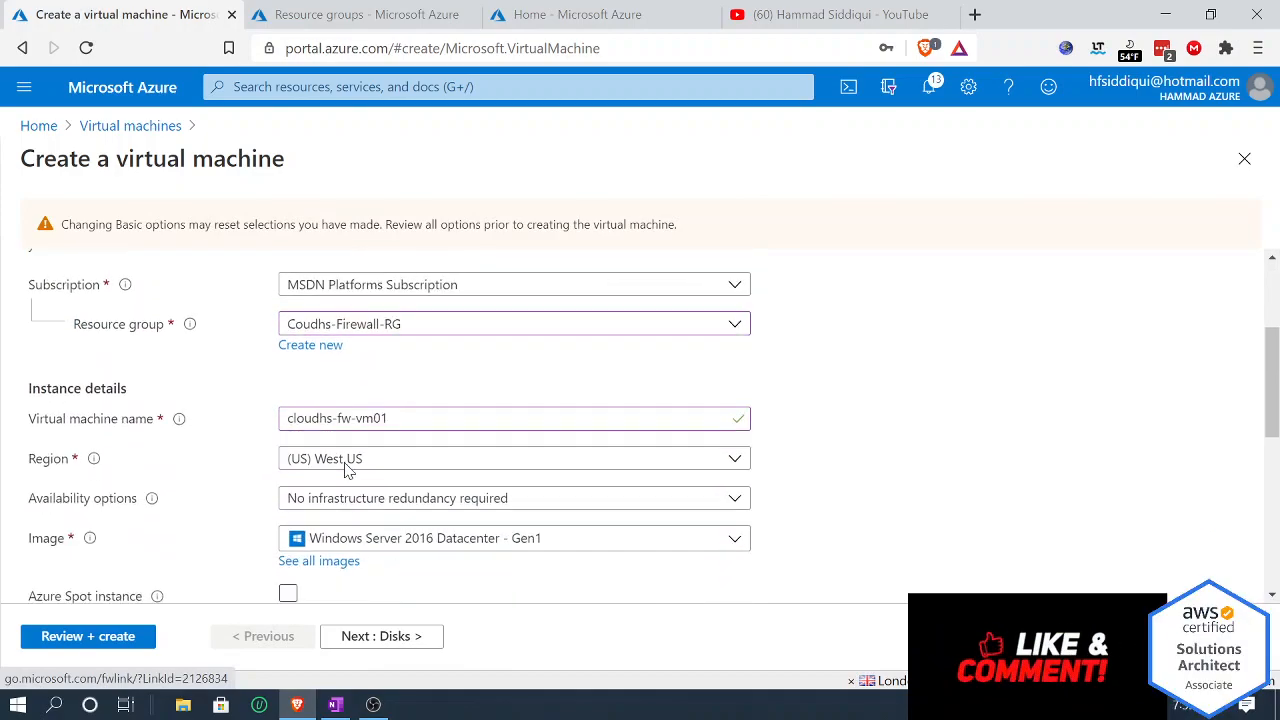
{"action": "scroll", "coordinate": [345, 466], "scroll_direction": "down", "scroll_amount": 3}
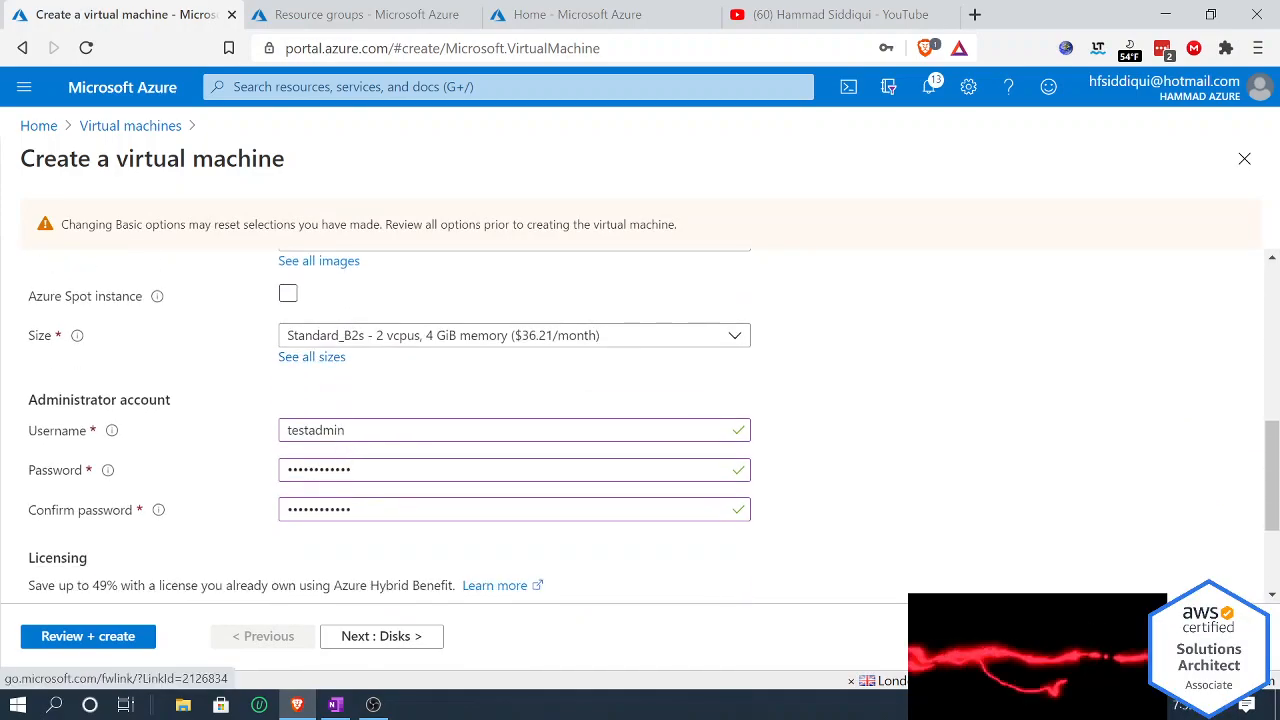
{"action": "scroll", "coordinate": [346, 466], "scroll_direction": "down", "scroll_amount": 2}
{"action": "scroll", "coordinate": [346, 466], "scroll_direction": "up", "scroll_amount": 2}
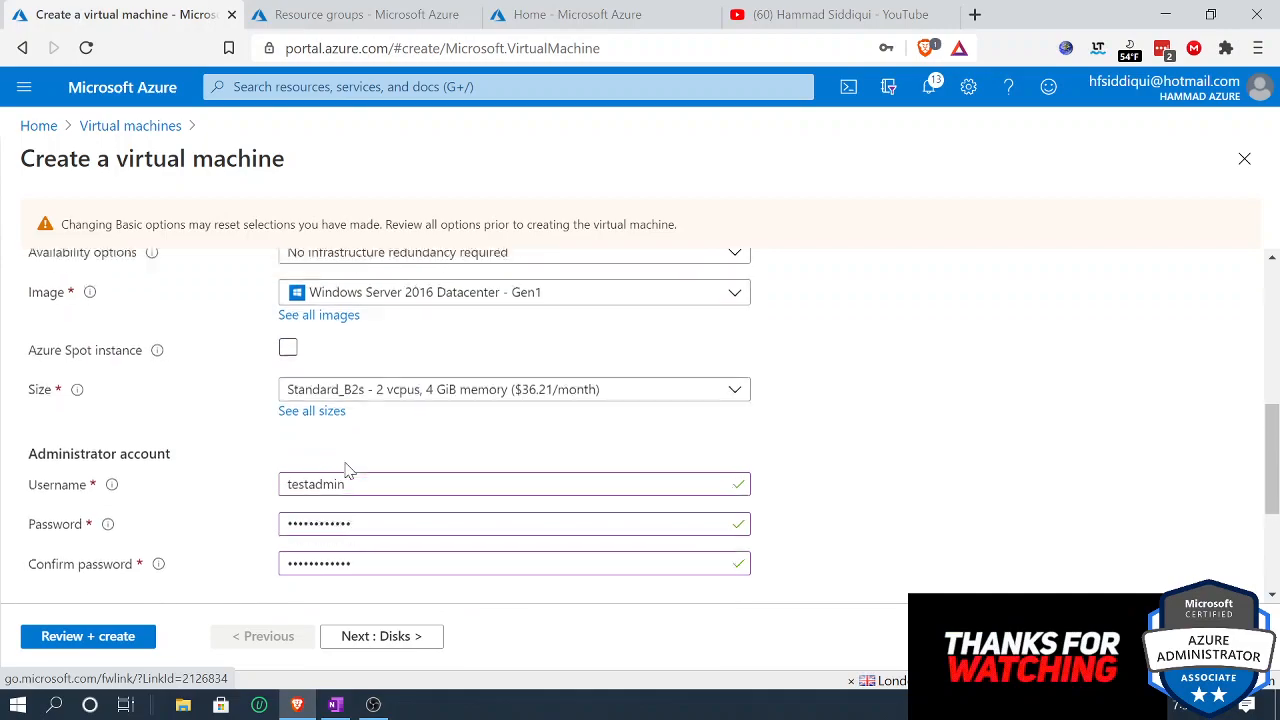
{"action": "scroll", "coordinate": [347, 470], "scroll_direction": "up", "scroll_amount": 4}
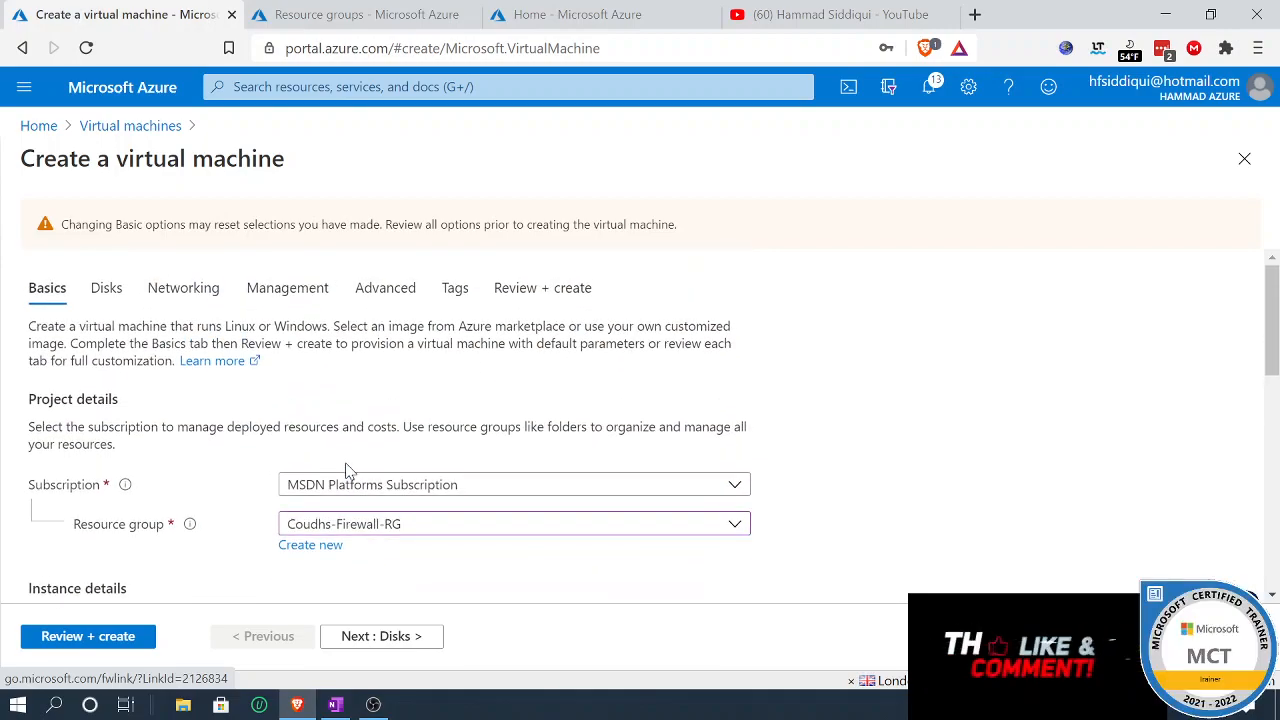
{"action": "left_click", "coordinate": [372, 630]}
{"action": "scroll", "coordinate": [425, 530], "scroll_direction": "down", "scroll_amount": 3}
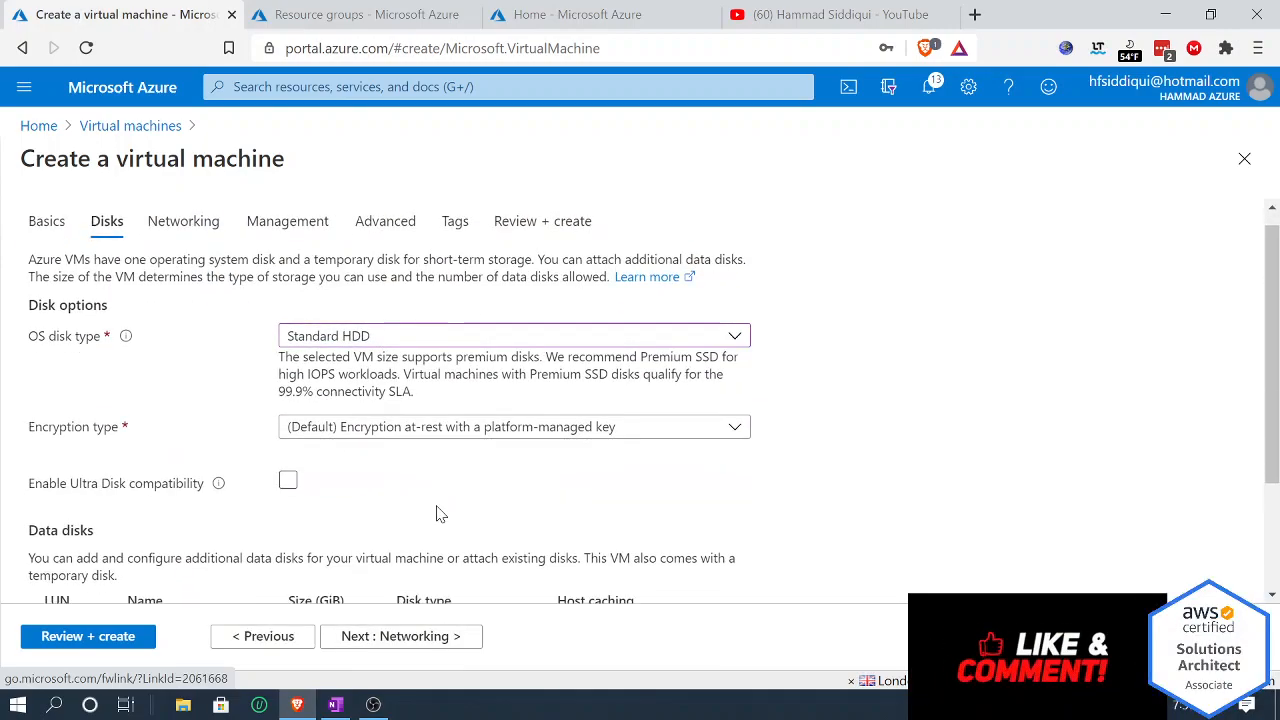
{"action": "scroll", "coordinate": [437, 512], "scroll_direction": "down", "scroll_amount": 2}
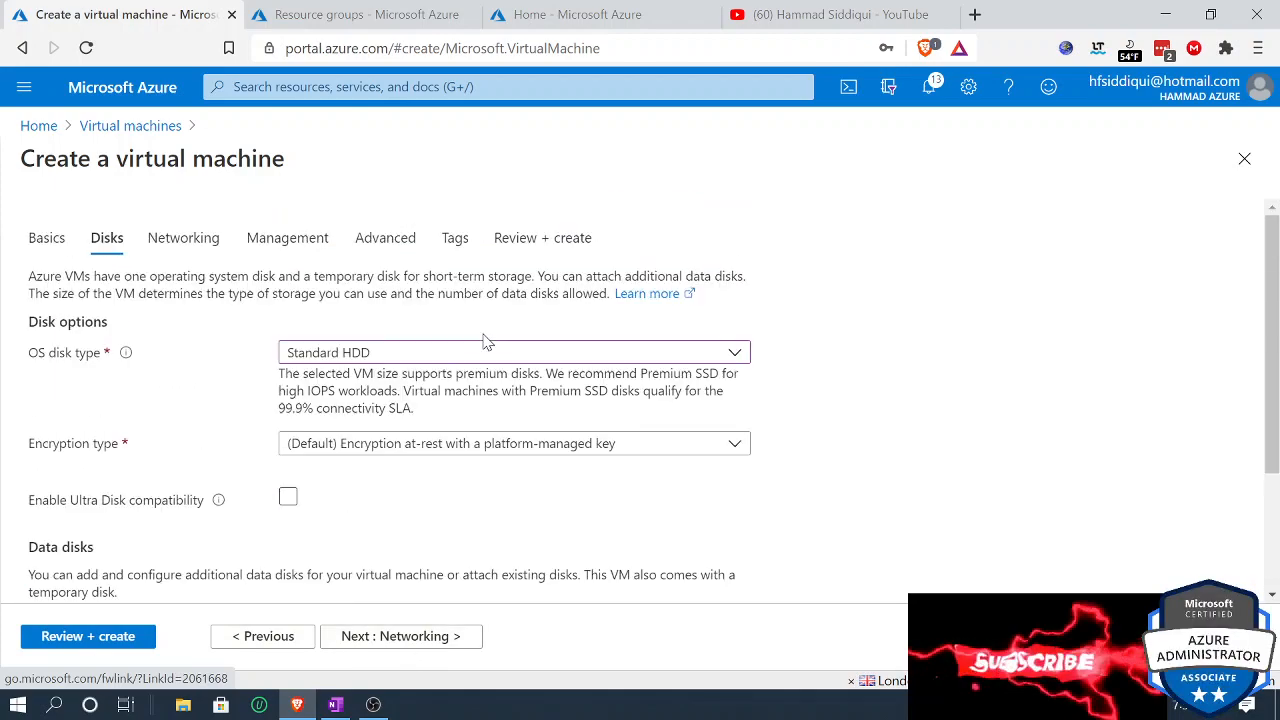
{"action": "scroll", "coordinate": [486, 371], "scroll_direction": "down", "scroll_amount": 3}
{"action": "left_click", "coordinate": [437, 640]}
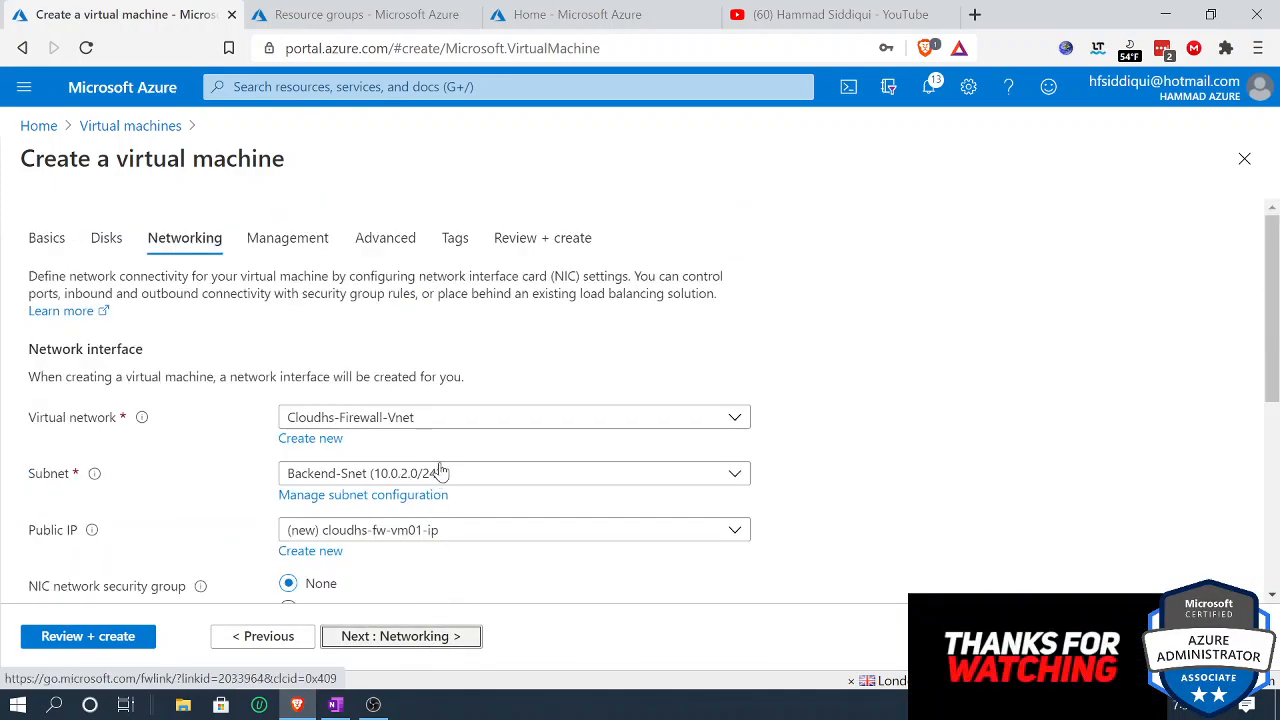
Step: Set the virtual machine's public IP to None, keeping it in the Backend-Snet subnet of Cloudhs-Firewall-Vnet
{"action": "scroll", "coordinate": [430, 430], "scroll_direction": "down", "scroll_amount": 2}
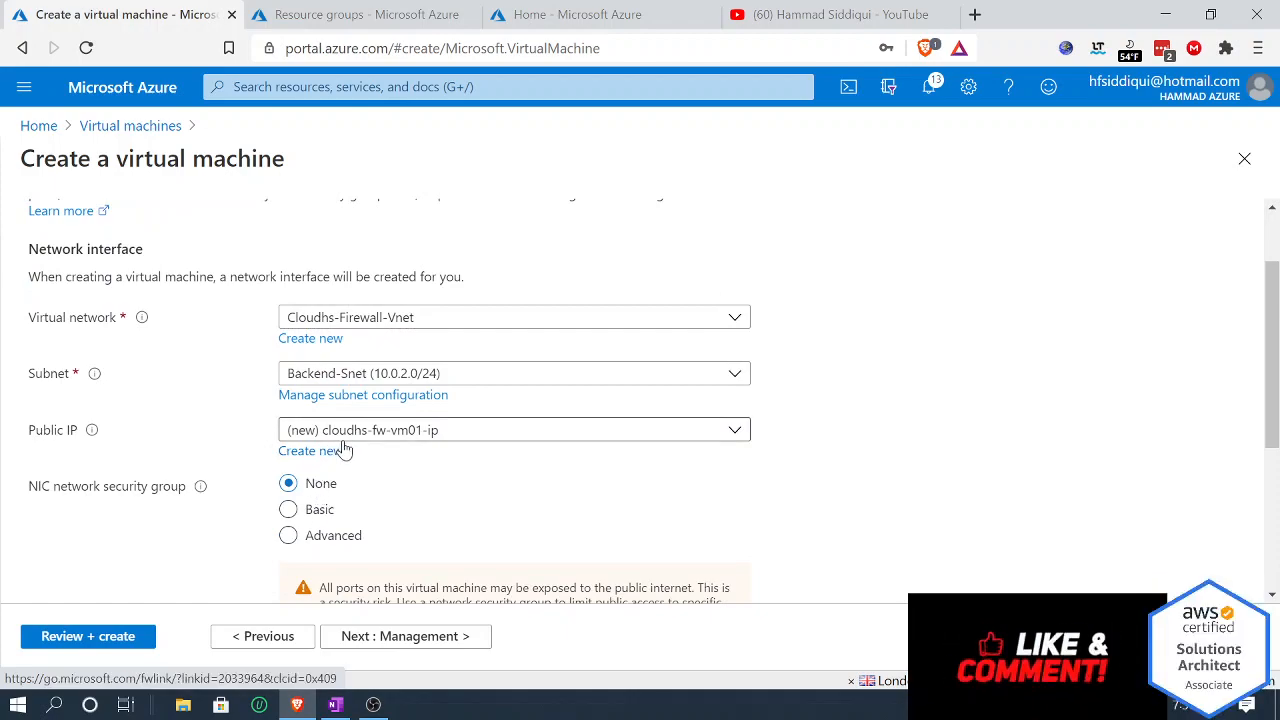
{"action": "scroll", "coordinate": [360, 448], "scroll_direction": "down", "scroll_amount": 1}
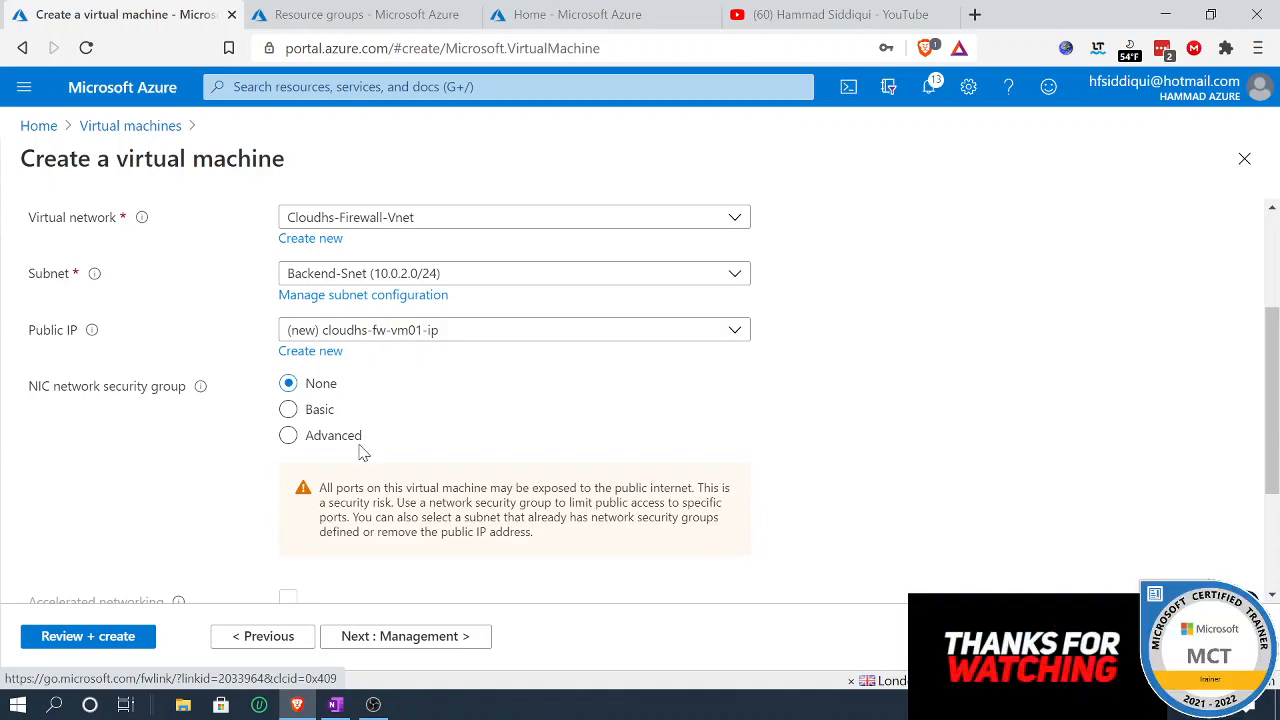
{"action": "left_click", "coordinate": [322, 335]}
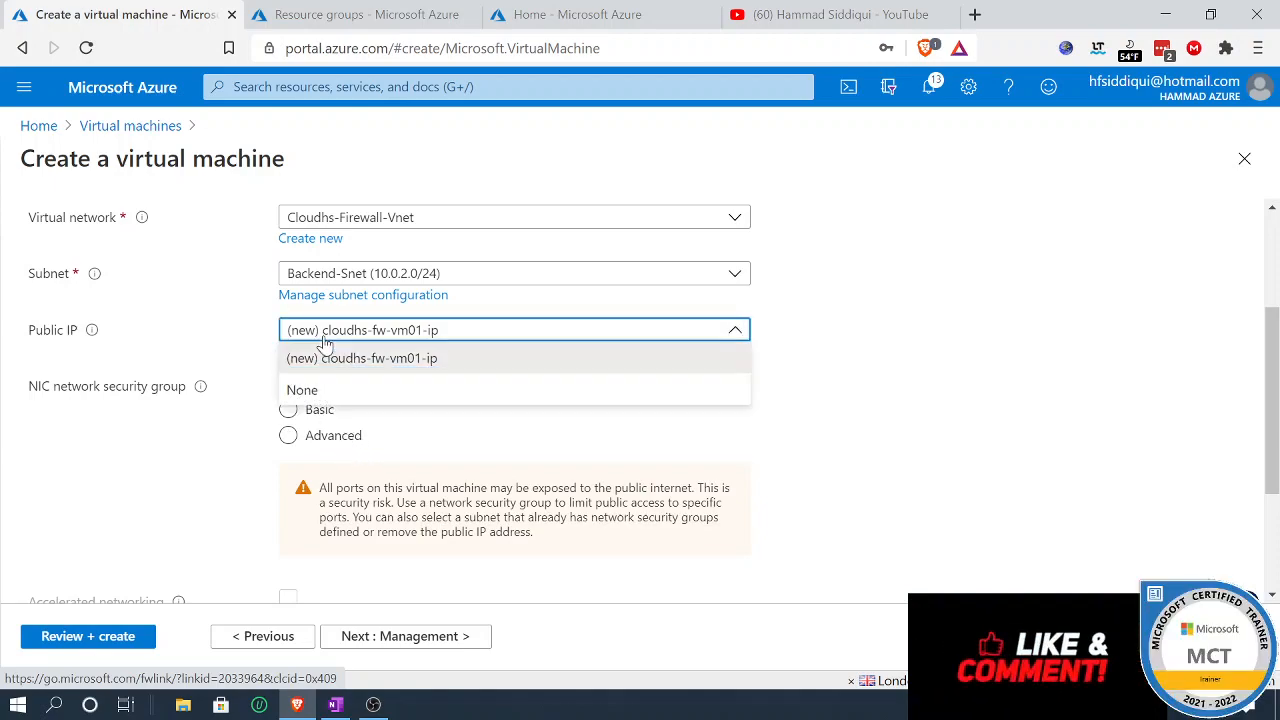
{"action": "left_click", "coordinate": [320, 393]}
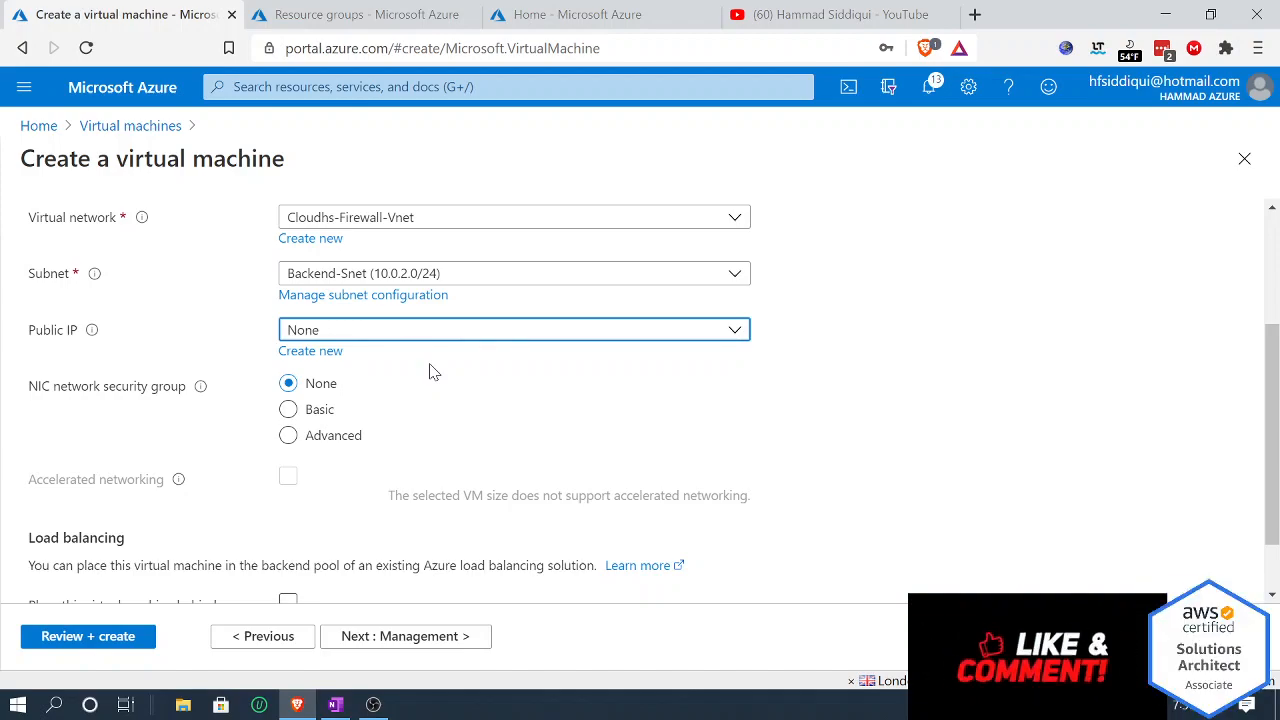
{"action": "scroll", "coordinate": [534, 366], "scroll_direction": "down", "scroll_amount": 1}
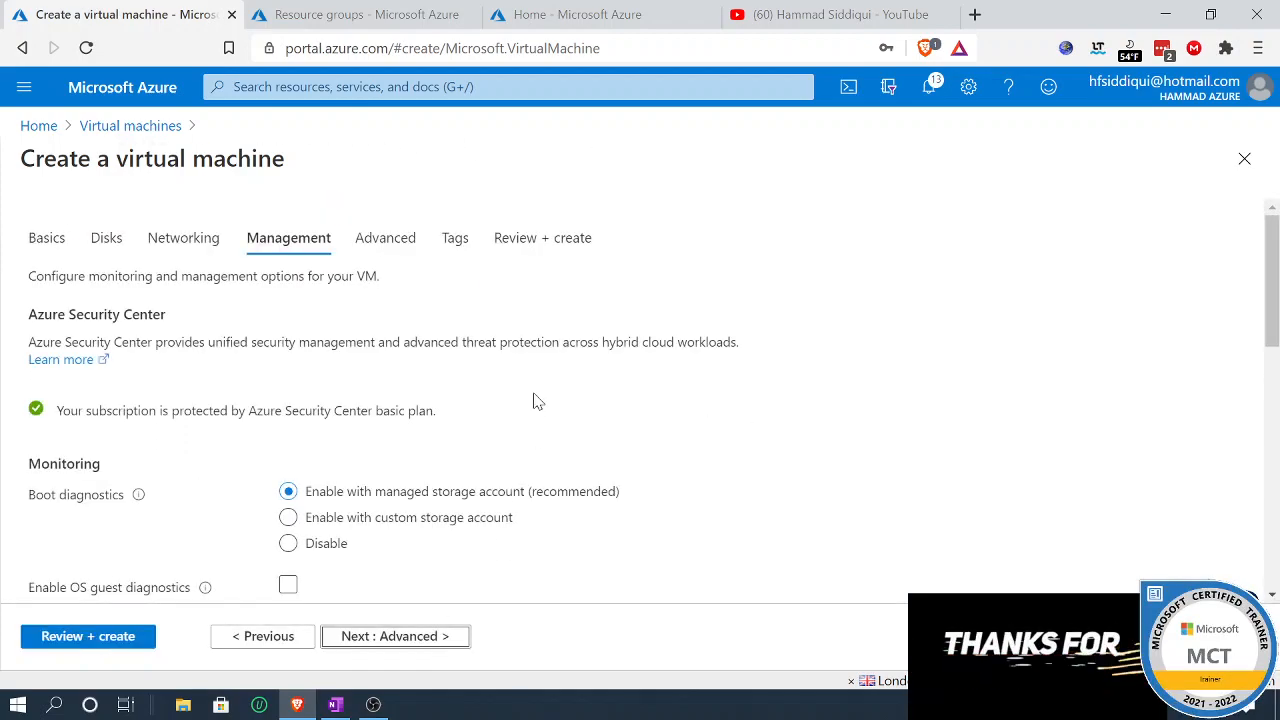
Step: Disable boot diagnostics and turn off auto-shutdown in the virtual machine's management settings
{"action": "scroll", "coordinate": [535, 400], "scroll_direction": "down", "scroll_amount": 2}
{"action": "left_click", "coordinate": [288, 346]}
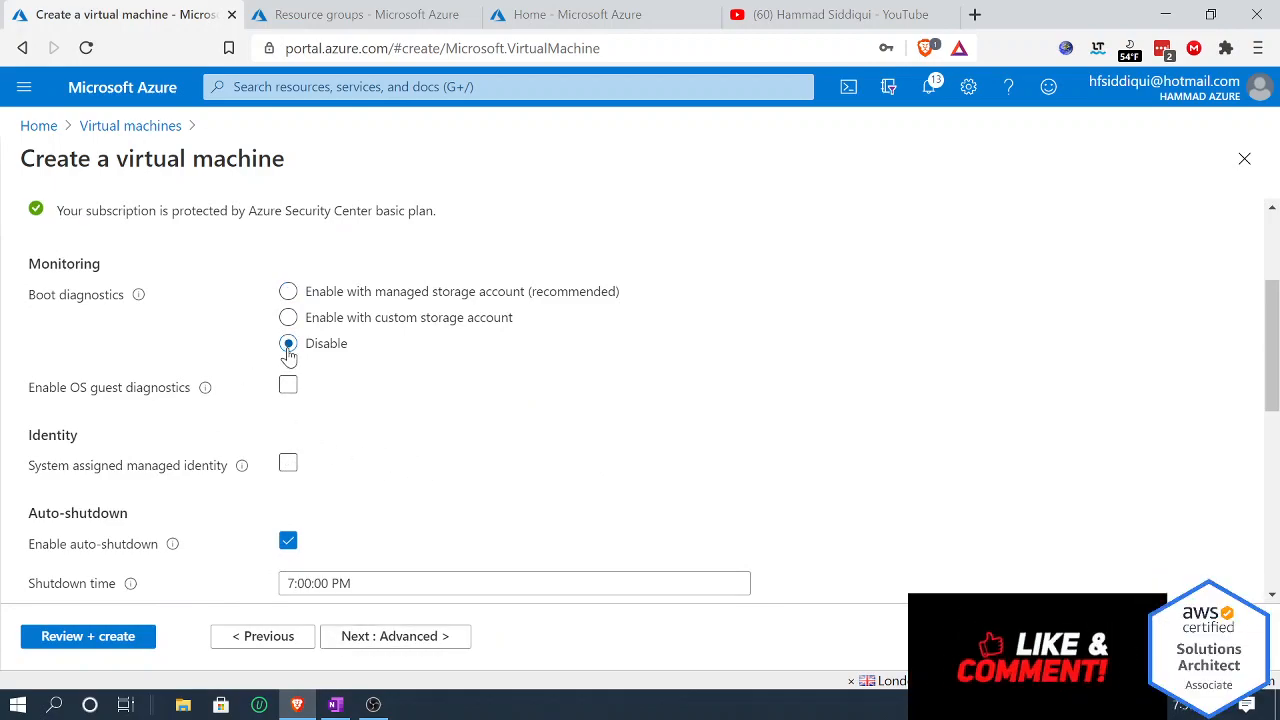
{"action": "scroll", "coordinate": [400, 352], "scroll_direction": "down", "scroll_amount": 1}
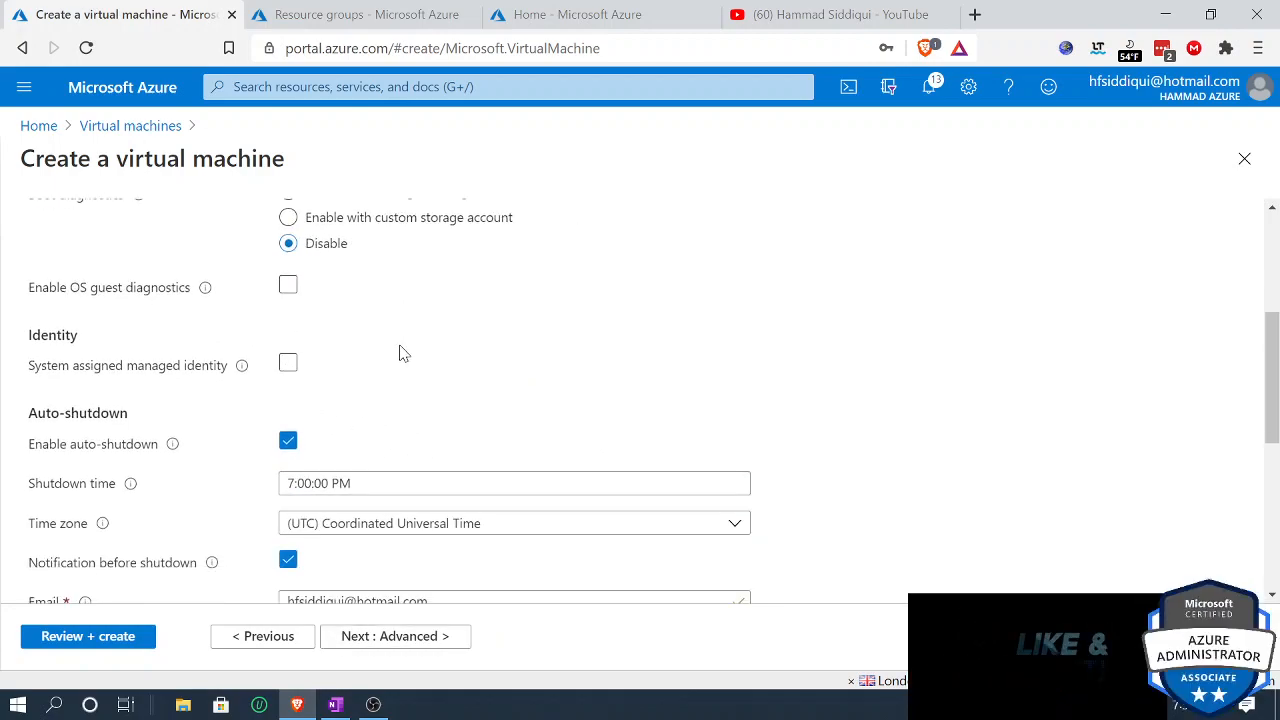
{"action": "left_click", "coordinate": [288, 441]}
{"action": "scroll", "coordinate": [300, 452], "scroll_direction": "down", "scroll_amount": 2}
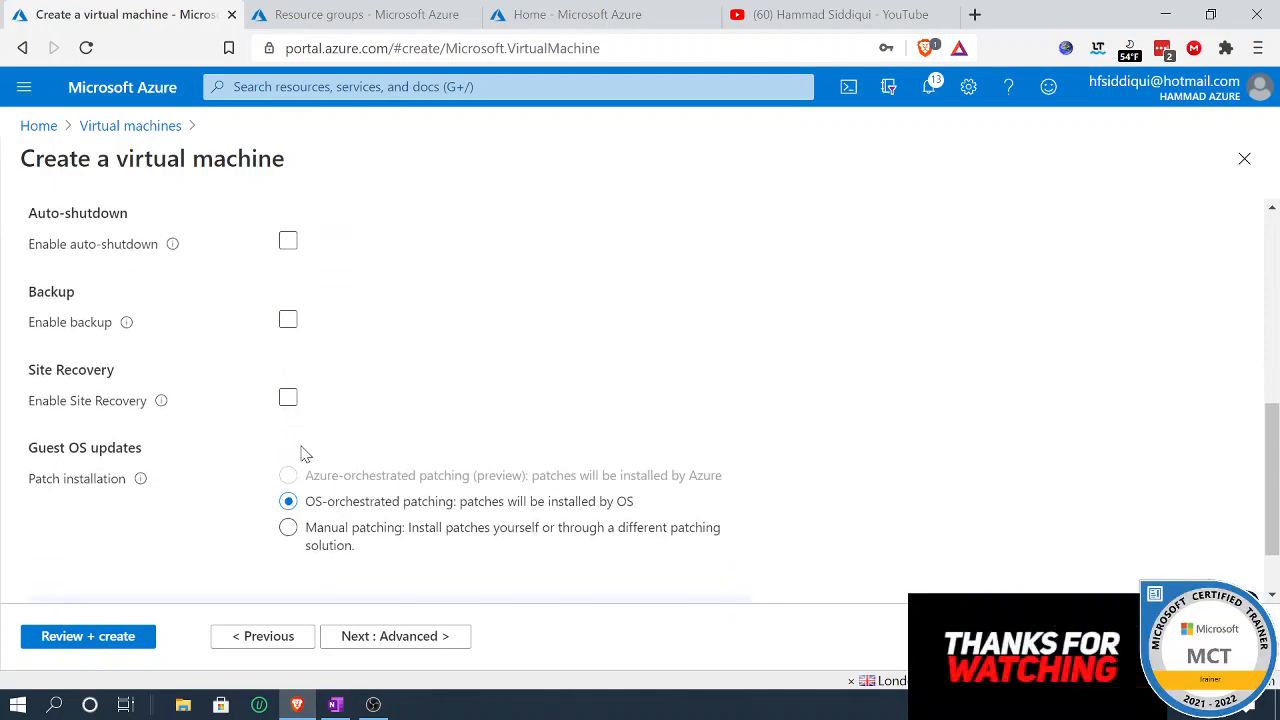
Step: Keep the default advanced settings, add no tags, and create the virtual machine
{"action": "left_click", "coordinate": [400, 637]}
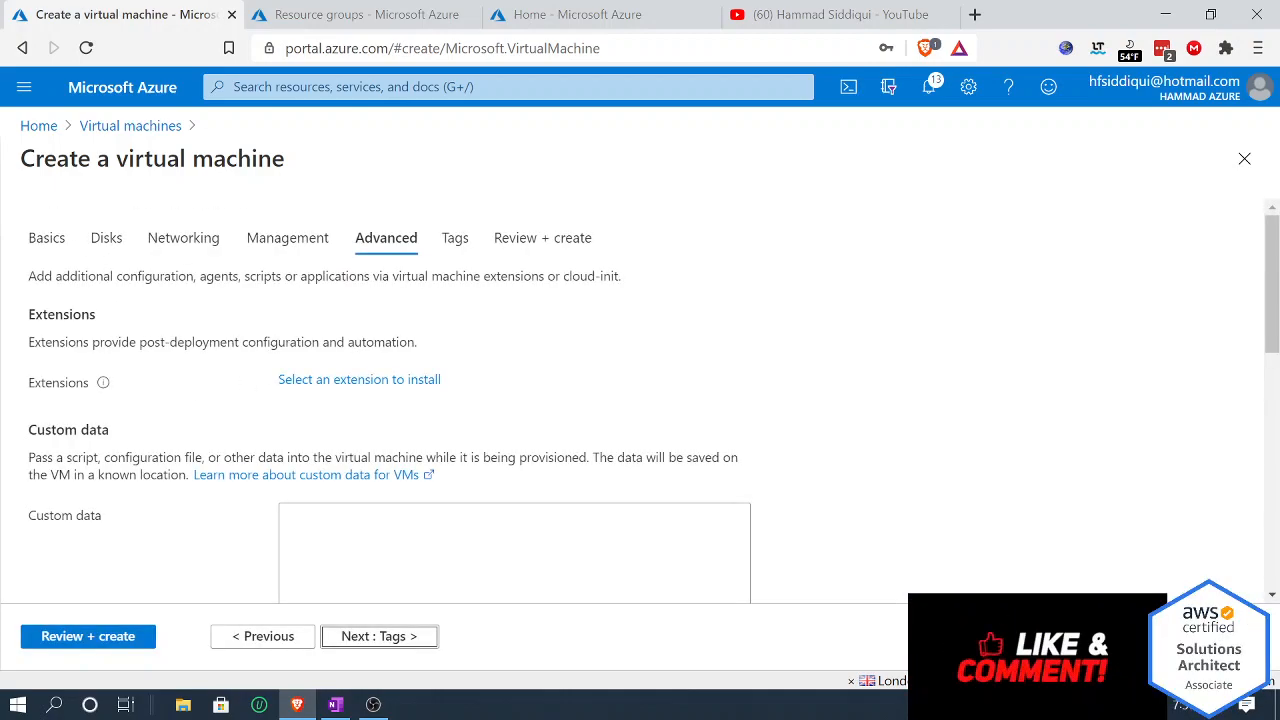
{"action": "scroll", "coordinate": [498, 588], "scroll_direction": "down", "scroll_amount": 10}
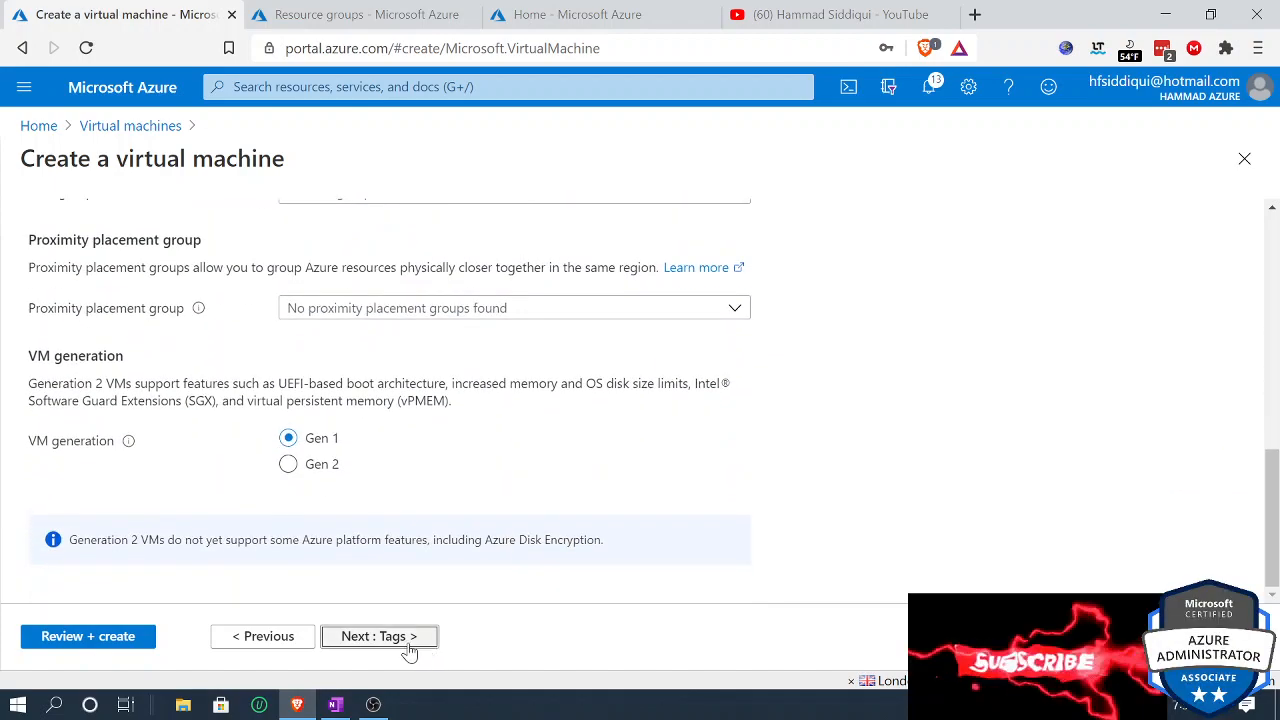
{"action": "left_click", "coordinate": [408, 645]}
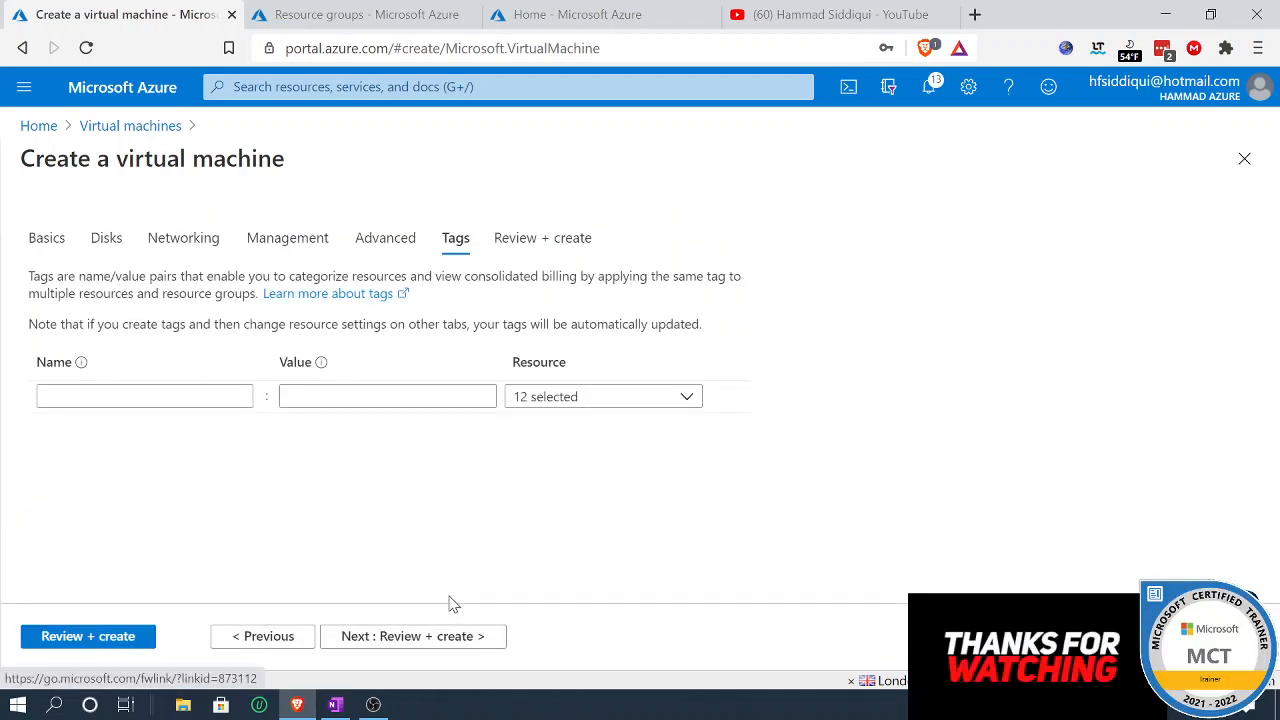
{"action": "left_click", "coordinate": [425, 640]}
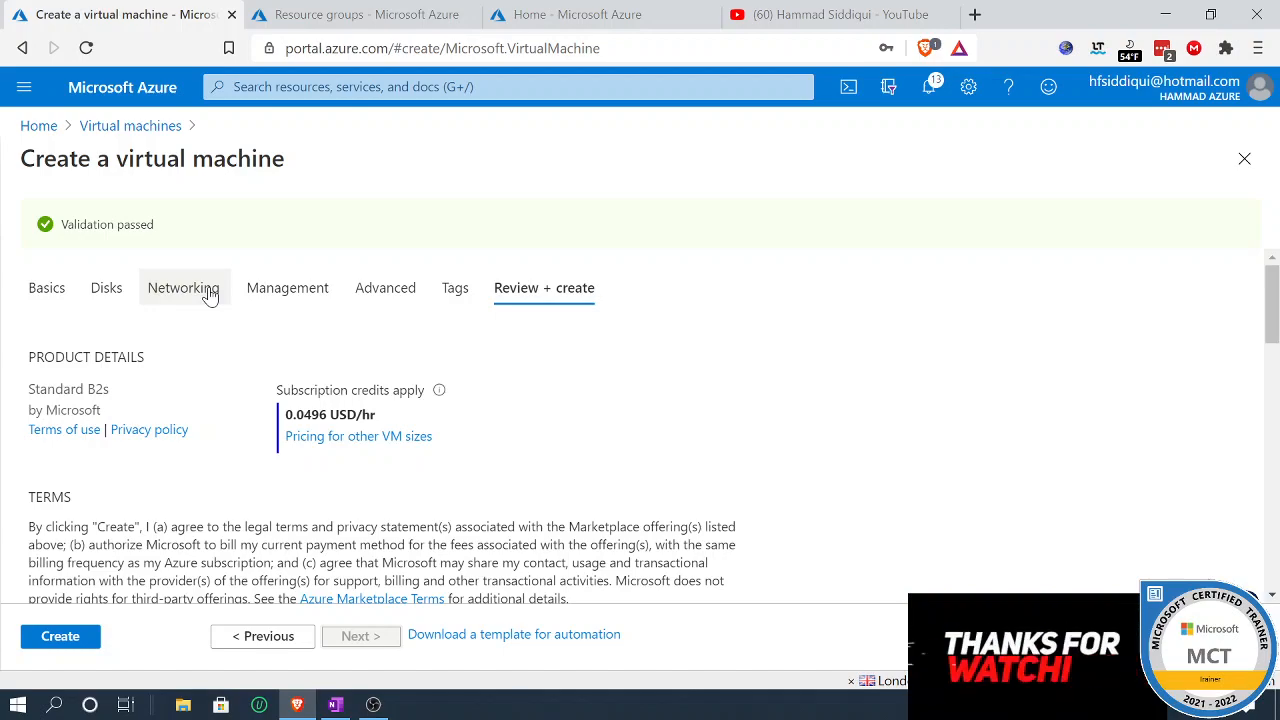
{"action": "left_click", "coordinate": [80, 638]}
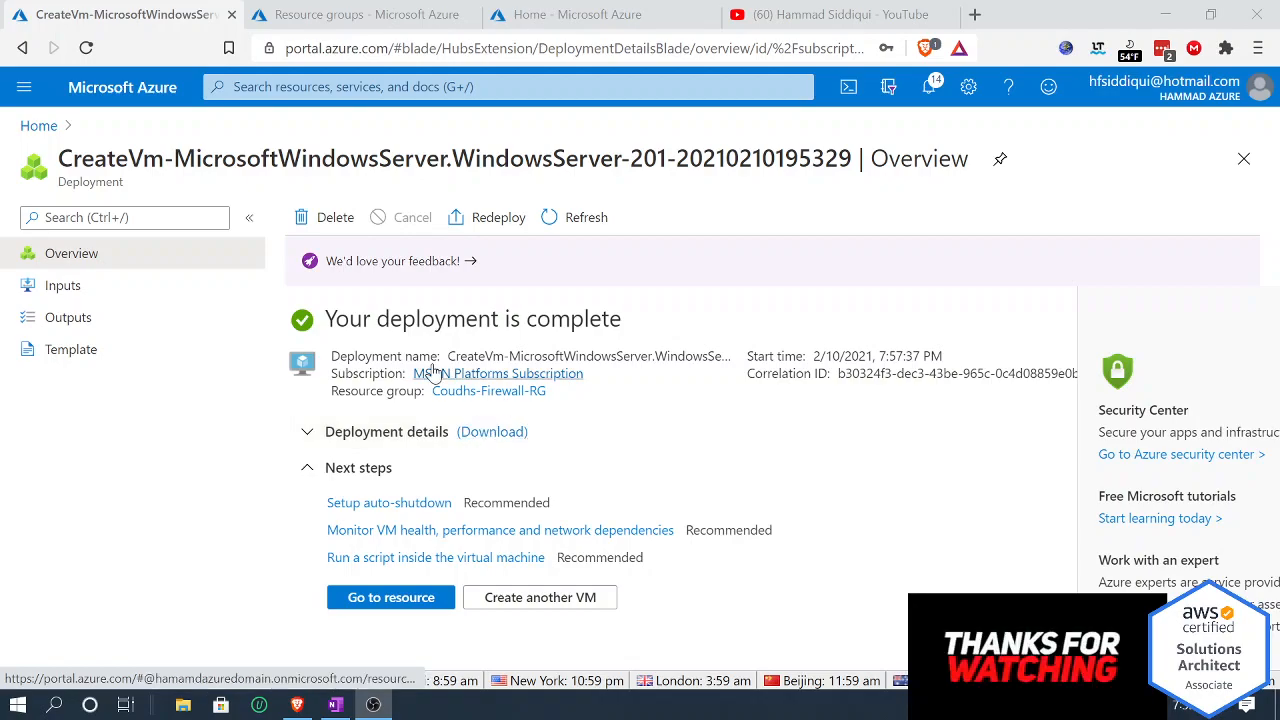
Step: Start creating a new firewall and assign it to the Coudhs-Firewall-RG resource group
{"action": "left_click", "coordinate": [122, 90]}
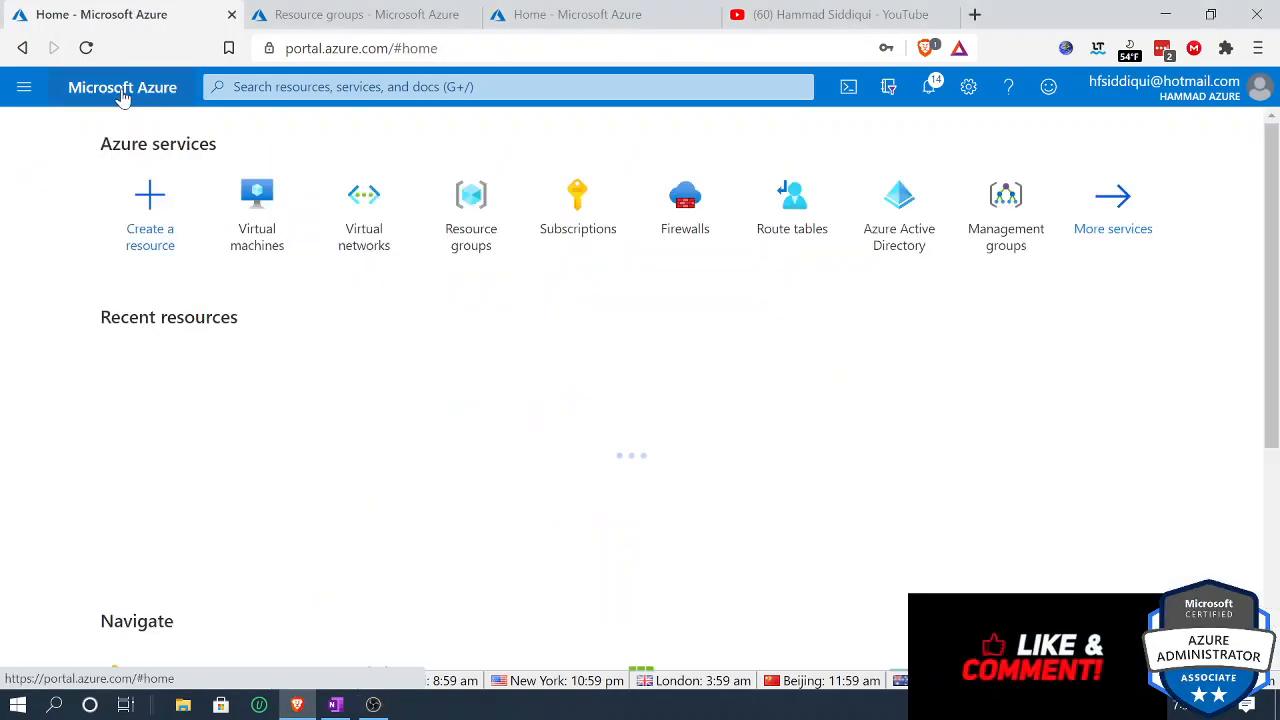
{"action": "left_click", "coordinate": [685, 205]}
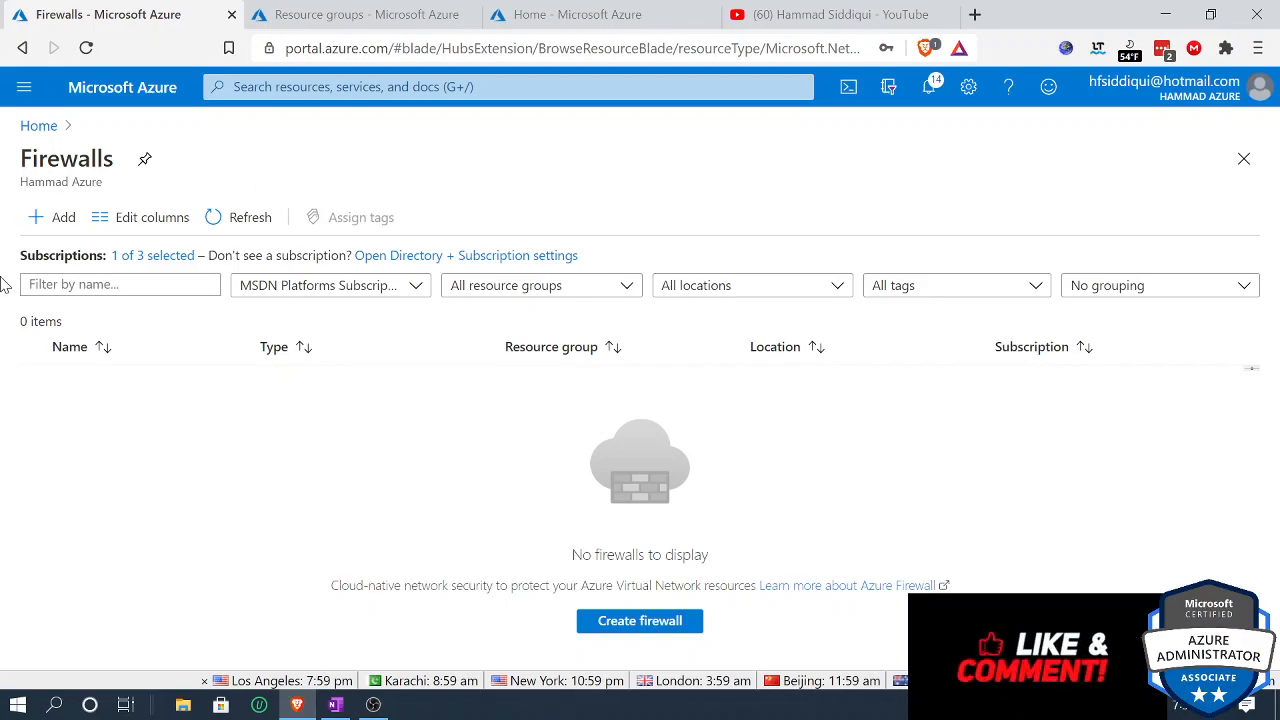
{"action": "left_click", "coordinate": [641, 620]}
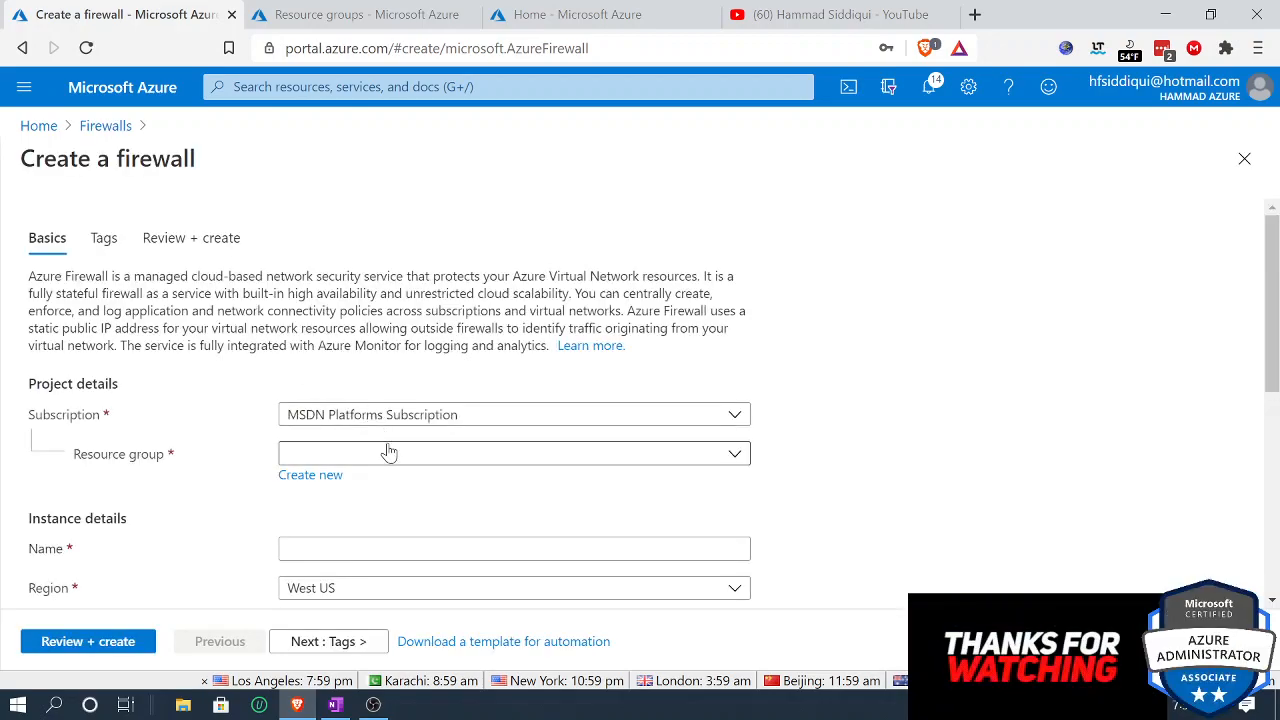
{"action": "left_click", "coordinate": [386, 452]}
{"action": "left_click", "coordinate": [400, 552]}
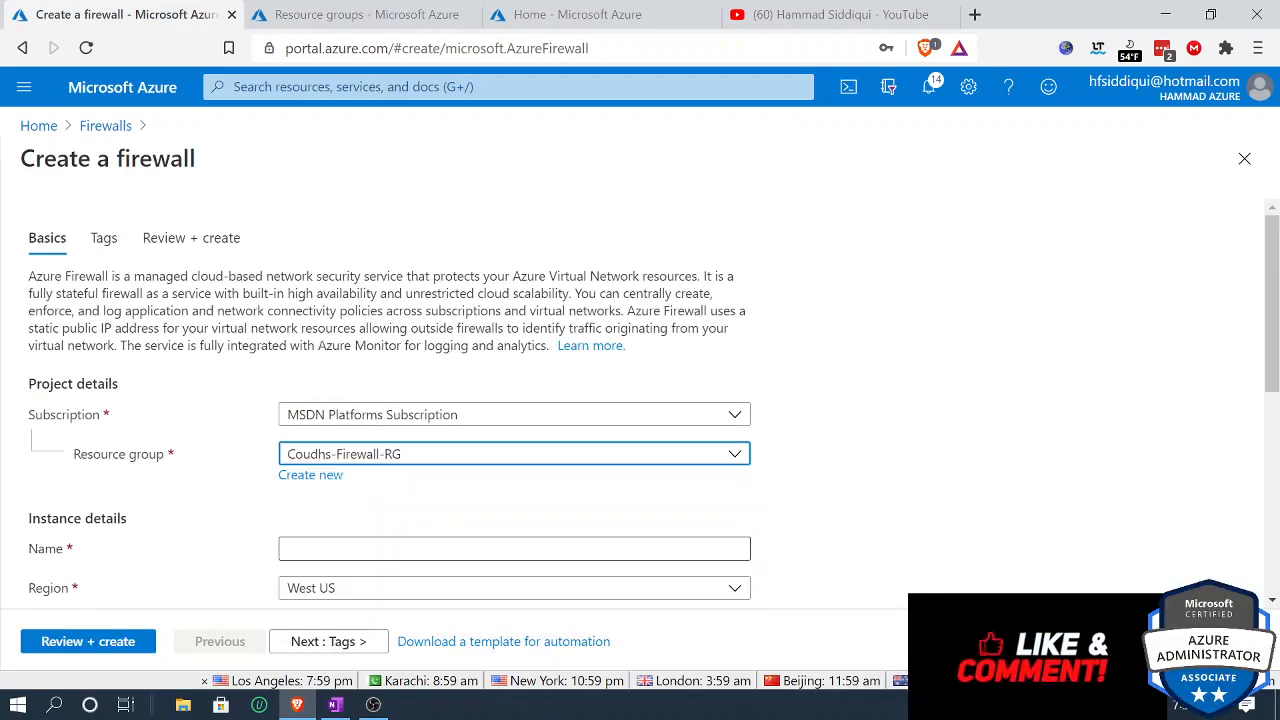
Step: Name the firewall cloudhs-Firewall and keep its region as West US
{"action": "scroll", "coordinate": [417, 506], "scroll_direction": "down", "scroll_amount": 2}
{"action": "left_click", "coordinate": [378, 348]}
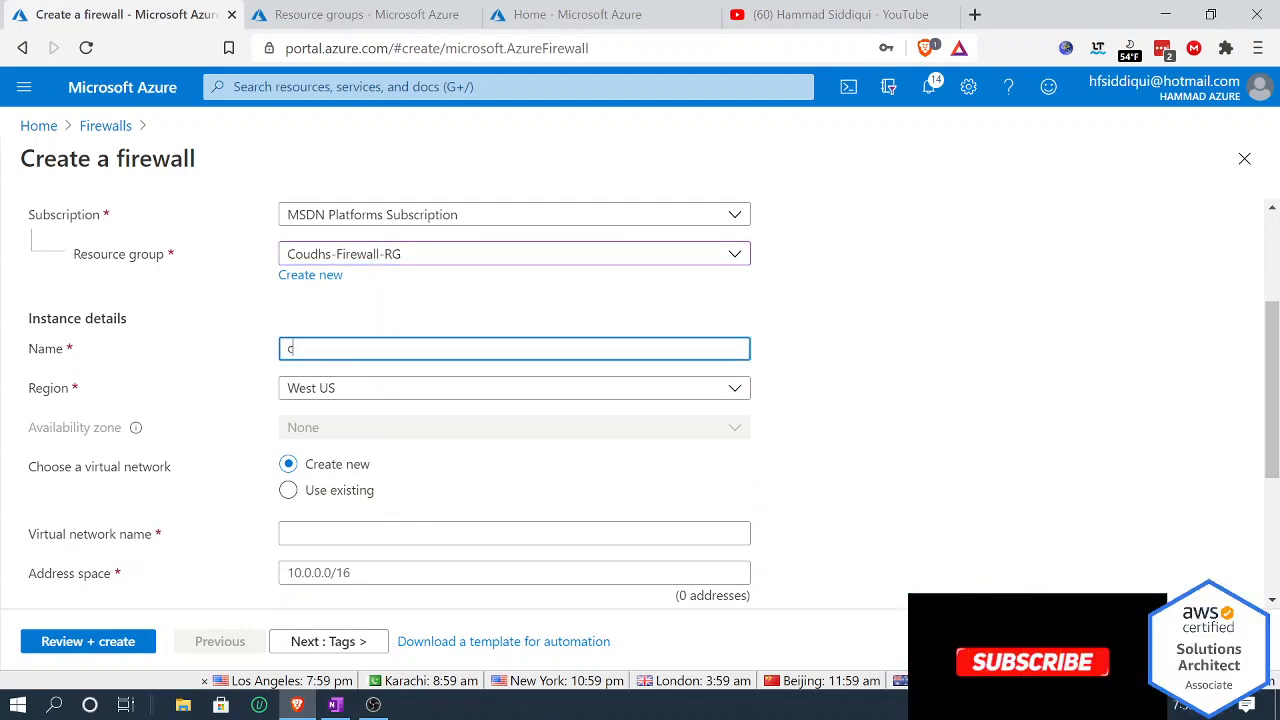
{"action": "type", "text": "cloudhs"}
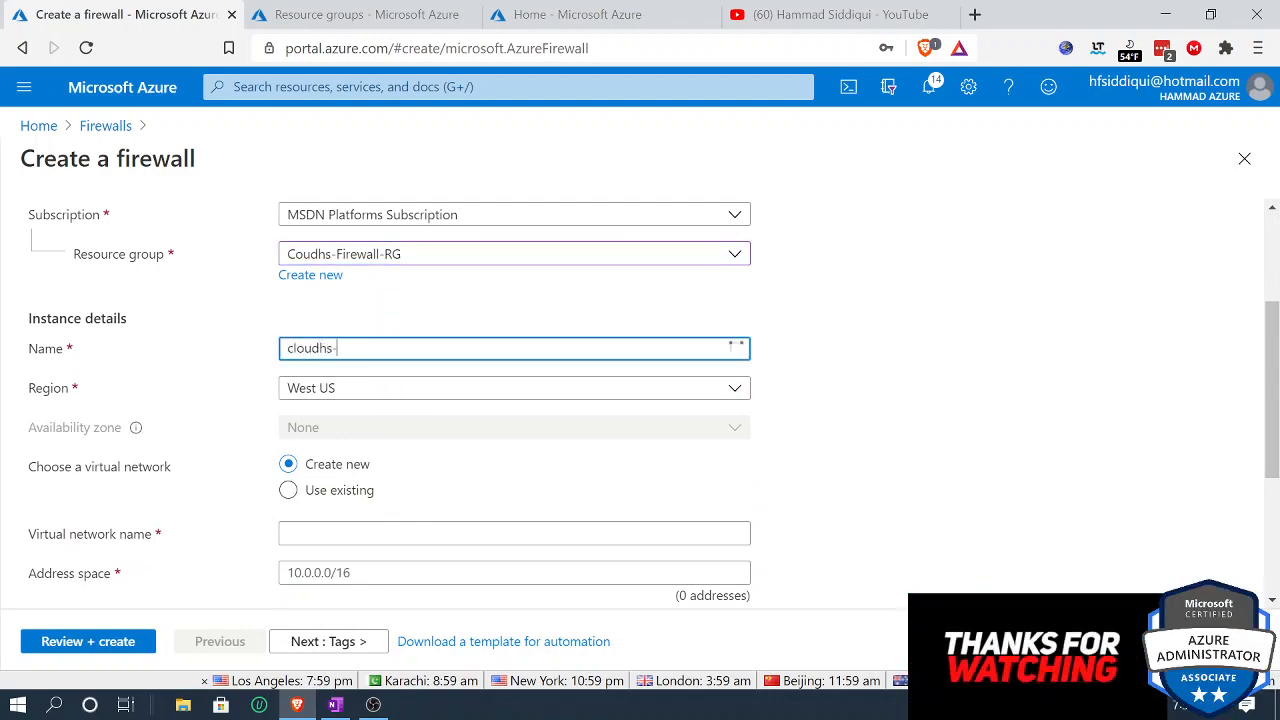
{"action": "type", "text": "-Firewall"}
{"action": "key", "text": "Tab"}
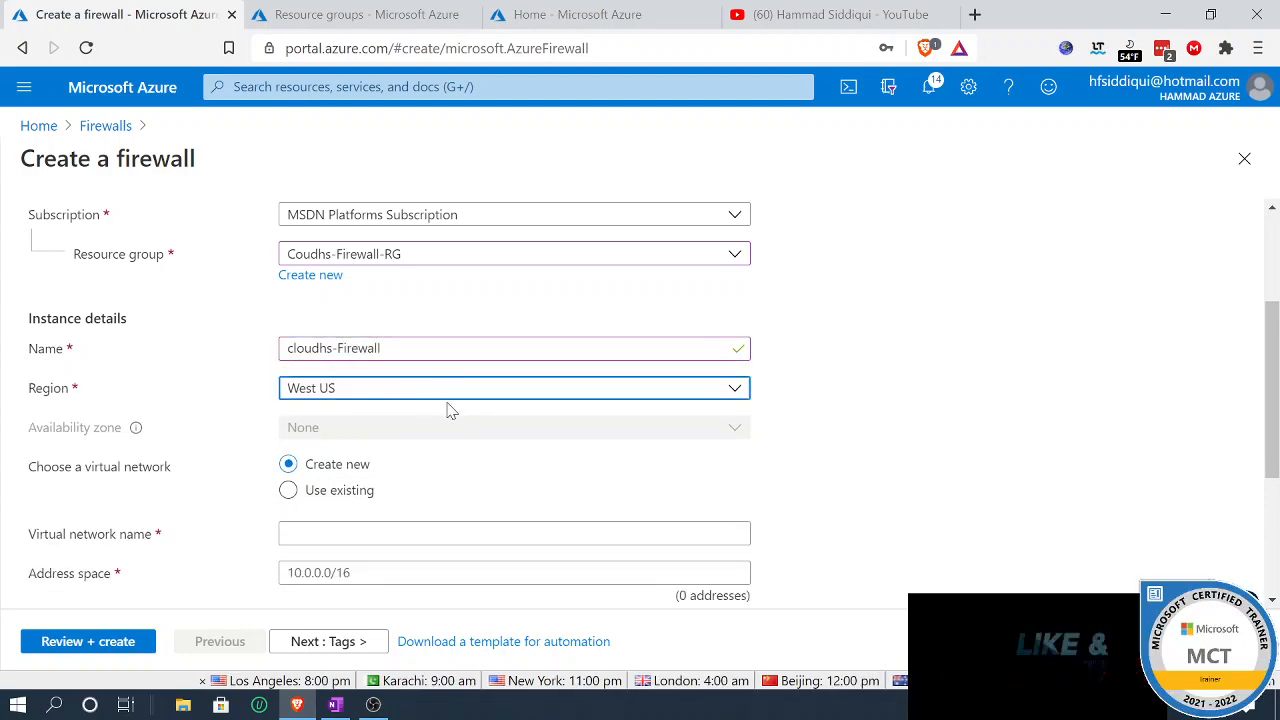
{"action": "scroll", "coordinate": [645, 430], "scroll_direction": "down", "scroll_amount": 1}
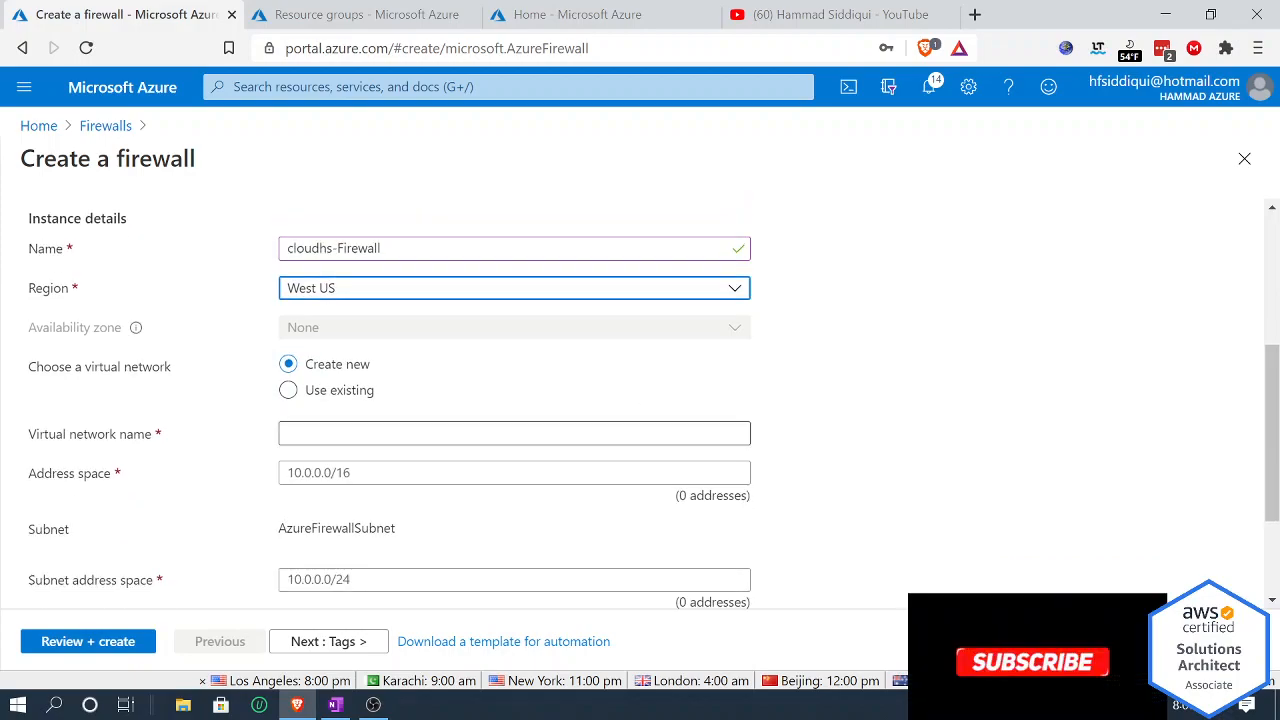
Step: Set the firewall to use the existing virtual network Cloudhs-Firewall-Vnet
{"action": "left_click", "coordinate": [291, 394]}
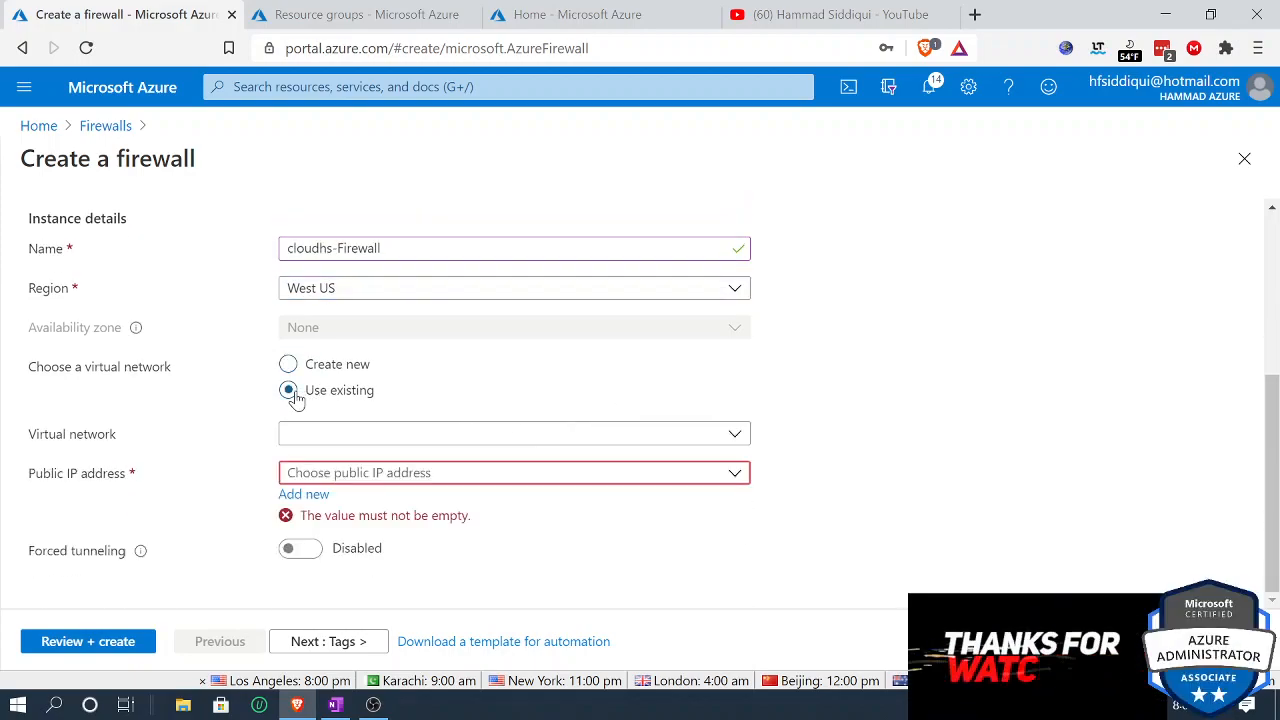
{"action": "left_click", "coordinate": [403, 437]}
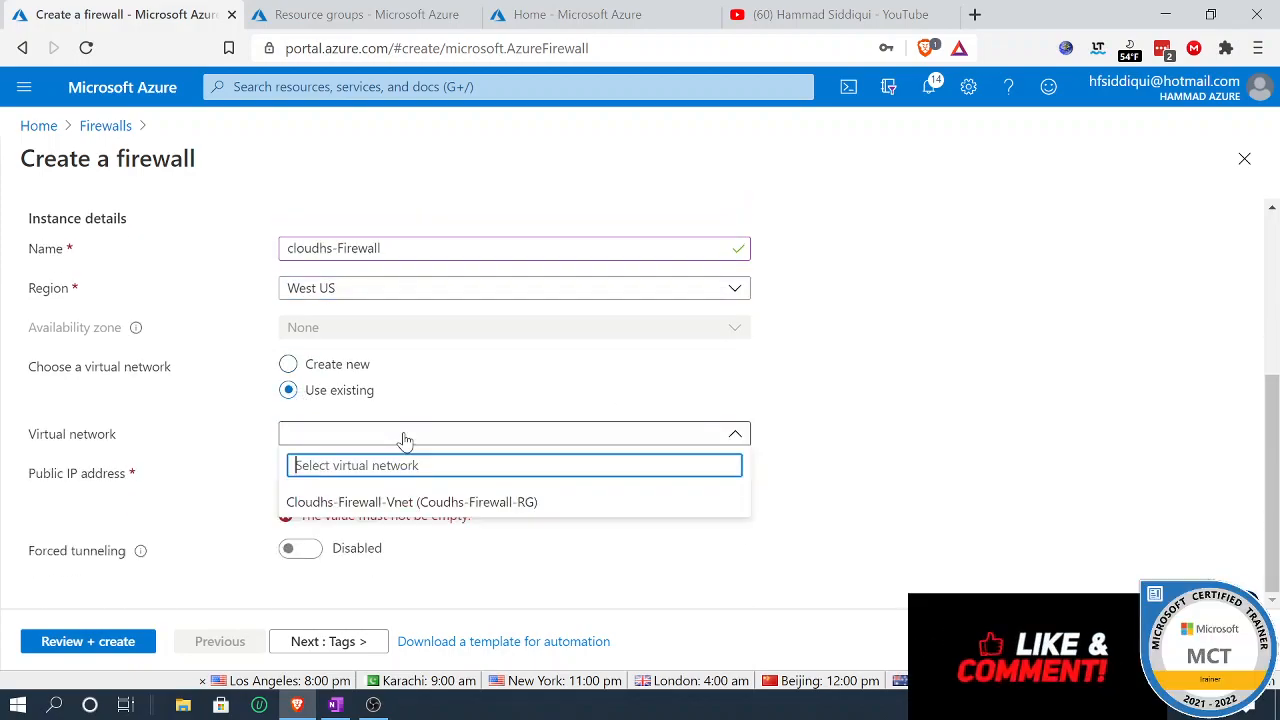
{"action": "left_click", "coordinate": [408, 503]}
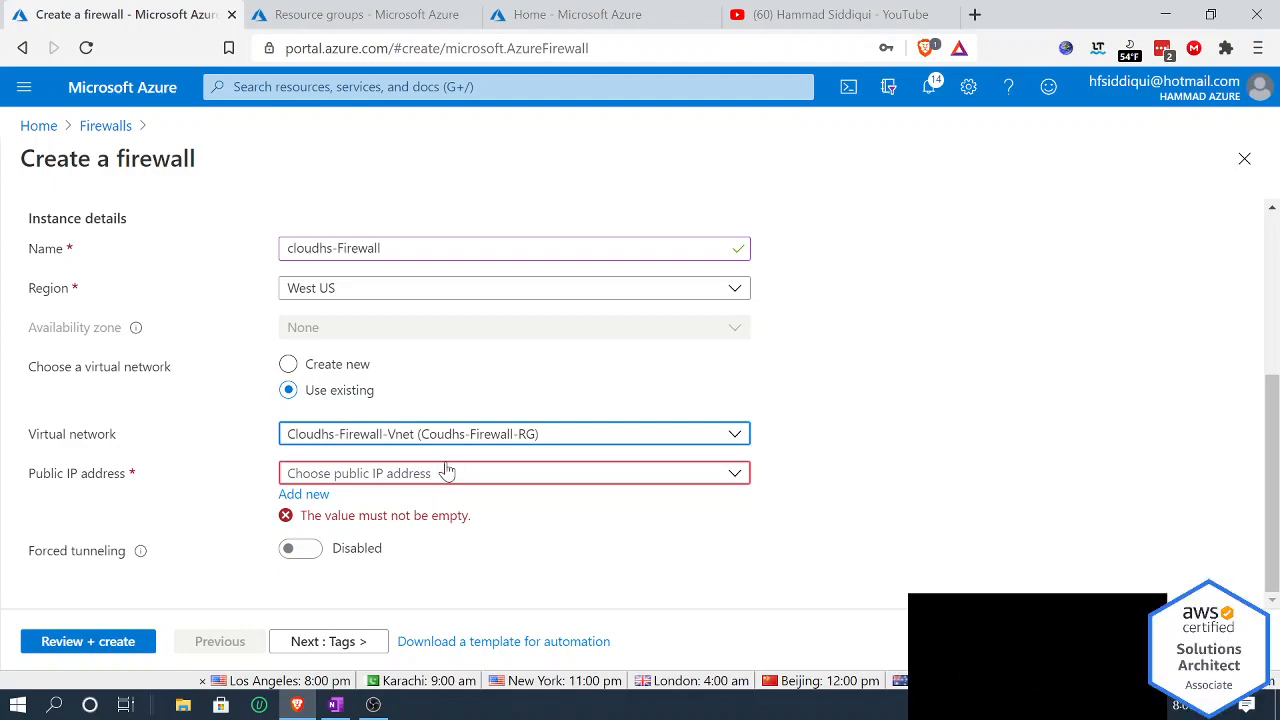
Step: Add a new public IP address named fw-pip for the firewall
{"action": "left_click", "coordinate": [450, 473]}
{"action": "left_click", "coordinate": [455, 473]}
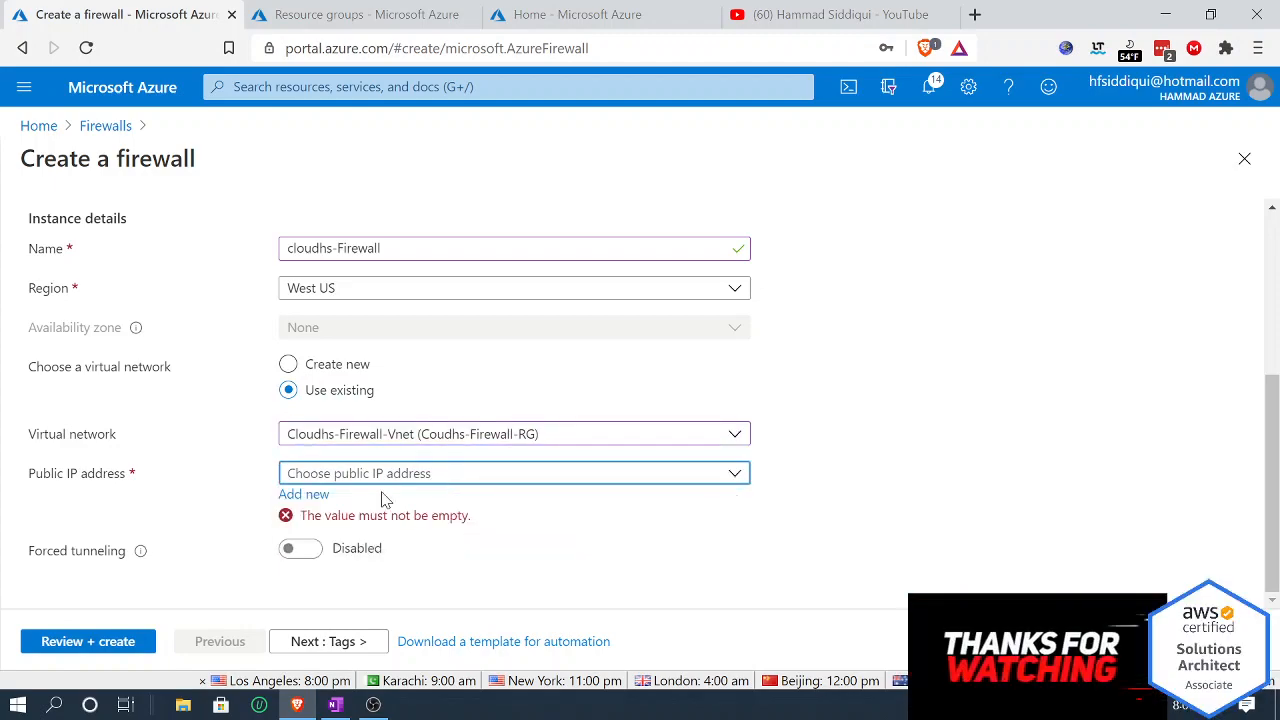
{"action": "left_click", "coordinate": [300, 494]}
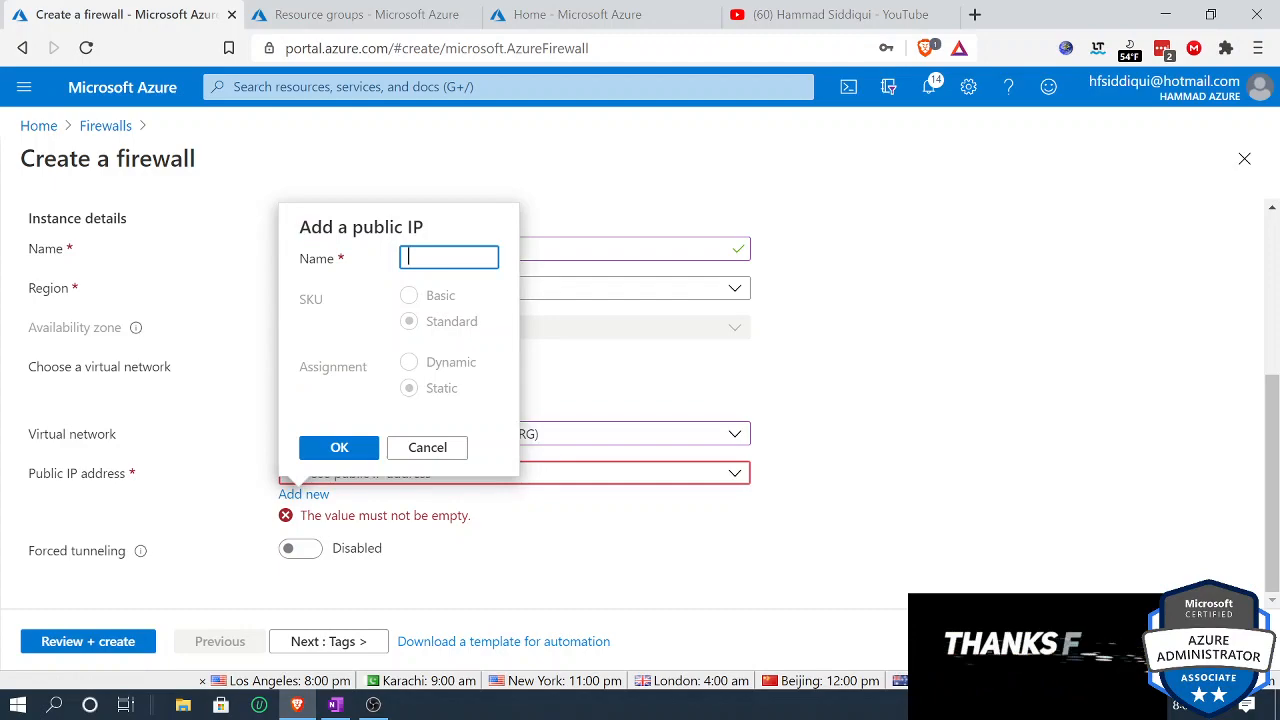
{"action": "type", "text": "fw-pip"}
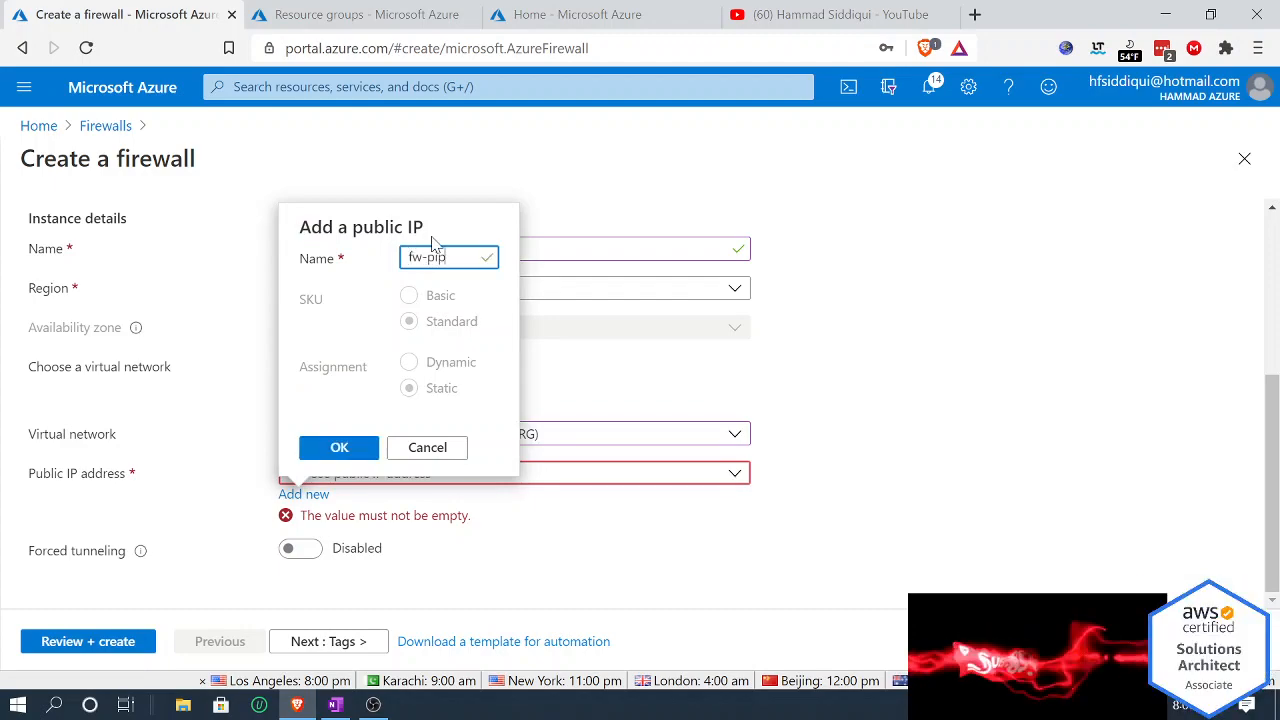
{"action": "left_click", "coordinate": [347, 449]}
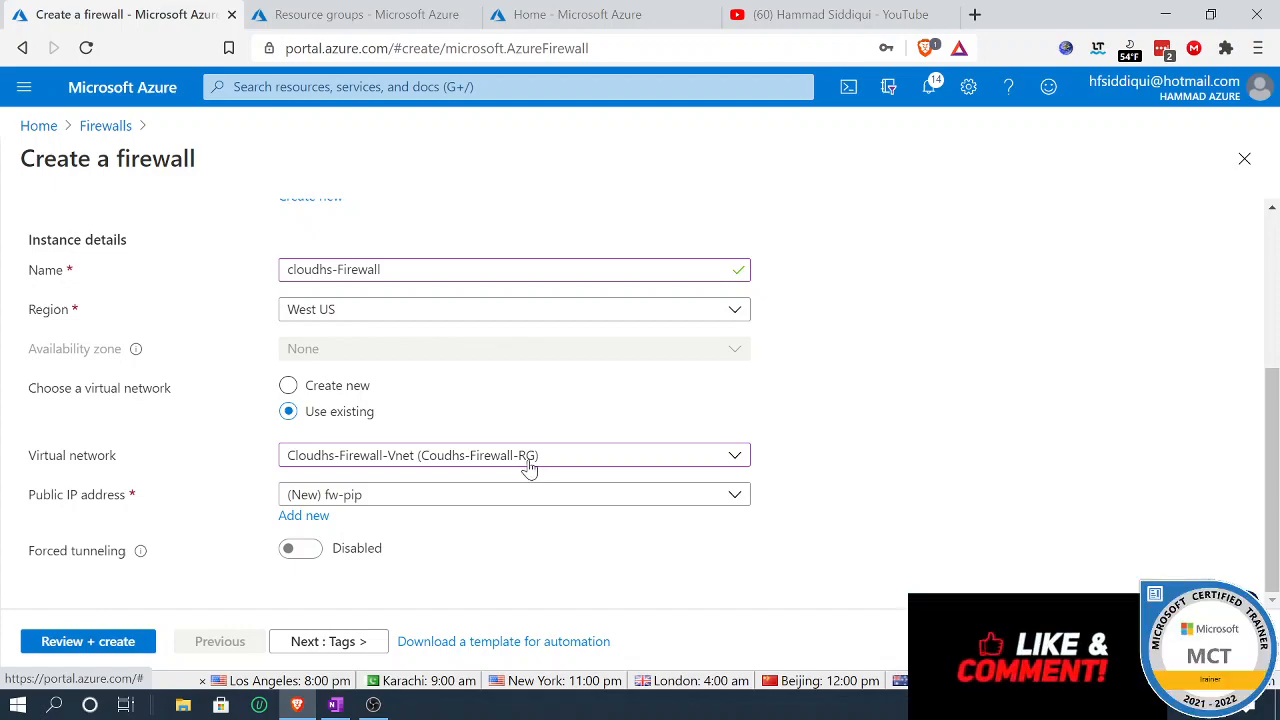
Step: Leave the tags empty, review the firewall settings and create the firewall
{"action": "left_click", "coordinate": [363, 645]}
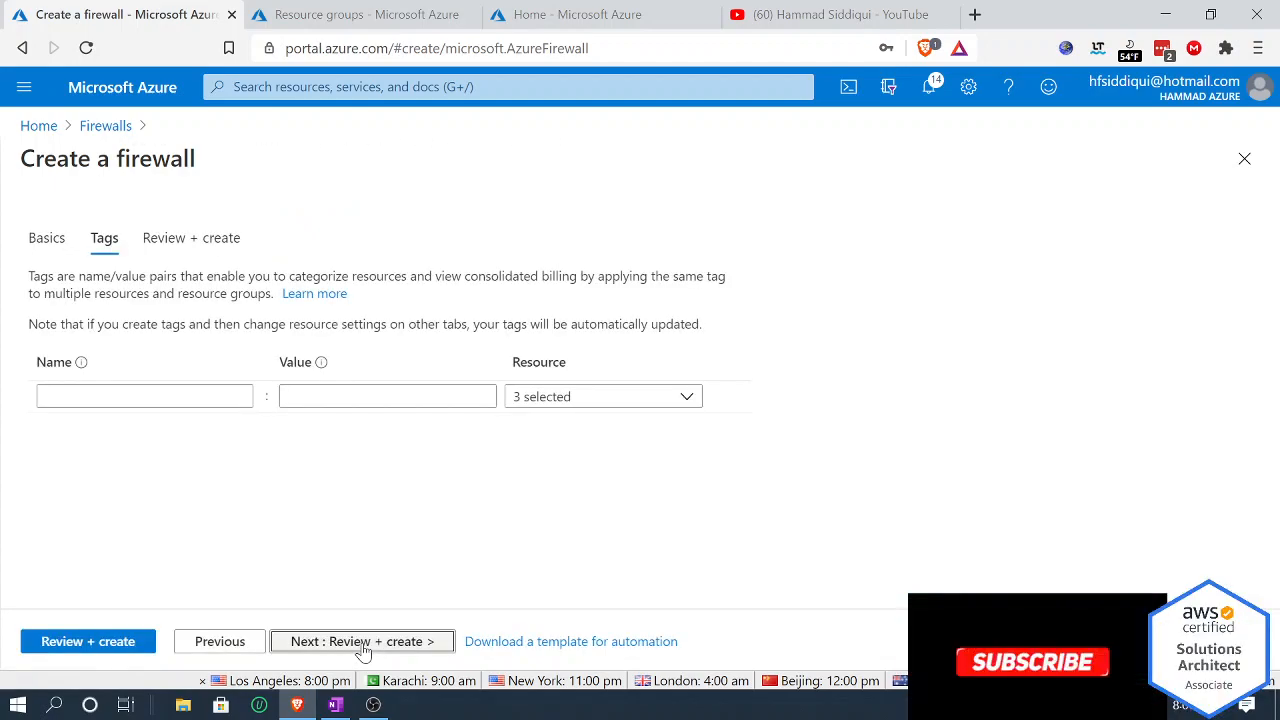
{"action": "left_click", "coordinate": [363, 645]}
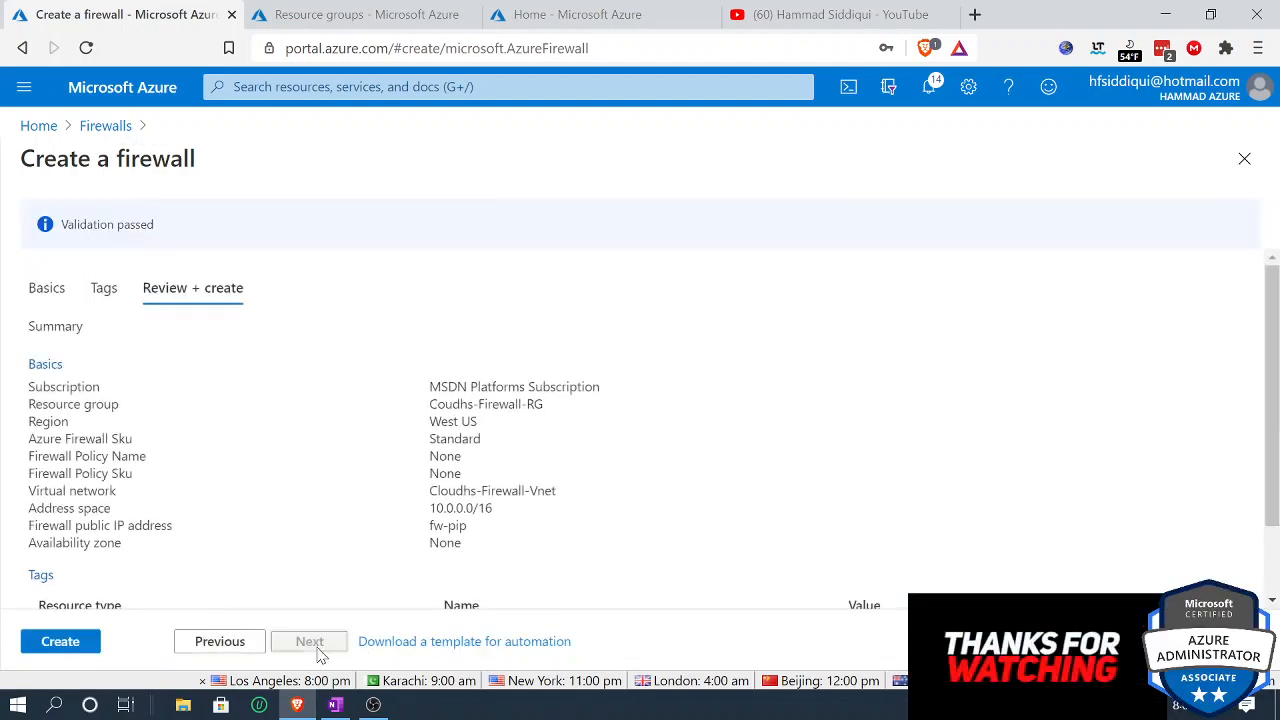
{"action": "left_click", "coordinate": [70, 643]}
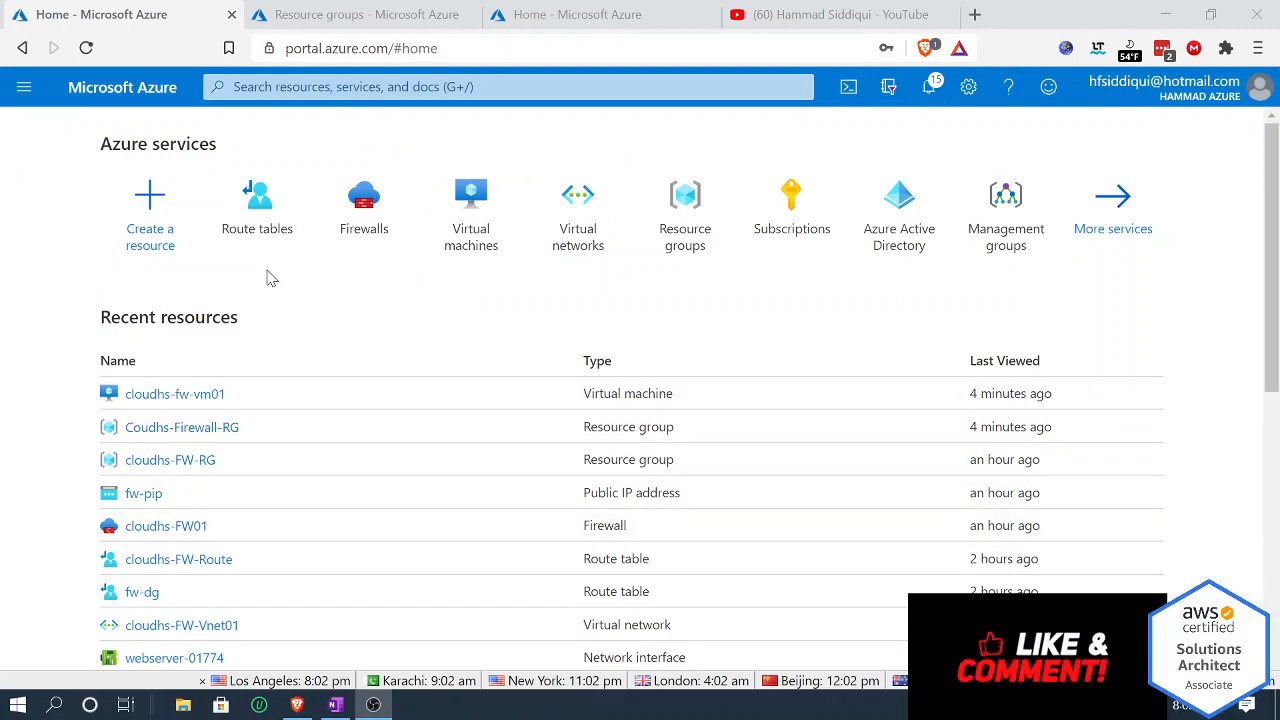
Step: Start creating a new route table from the portal's home page
{"action": "left_click", "coordinate": [261, 233]}
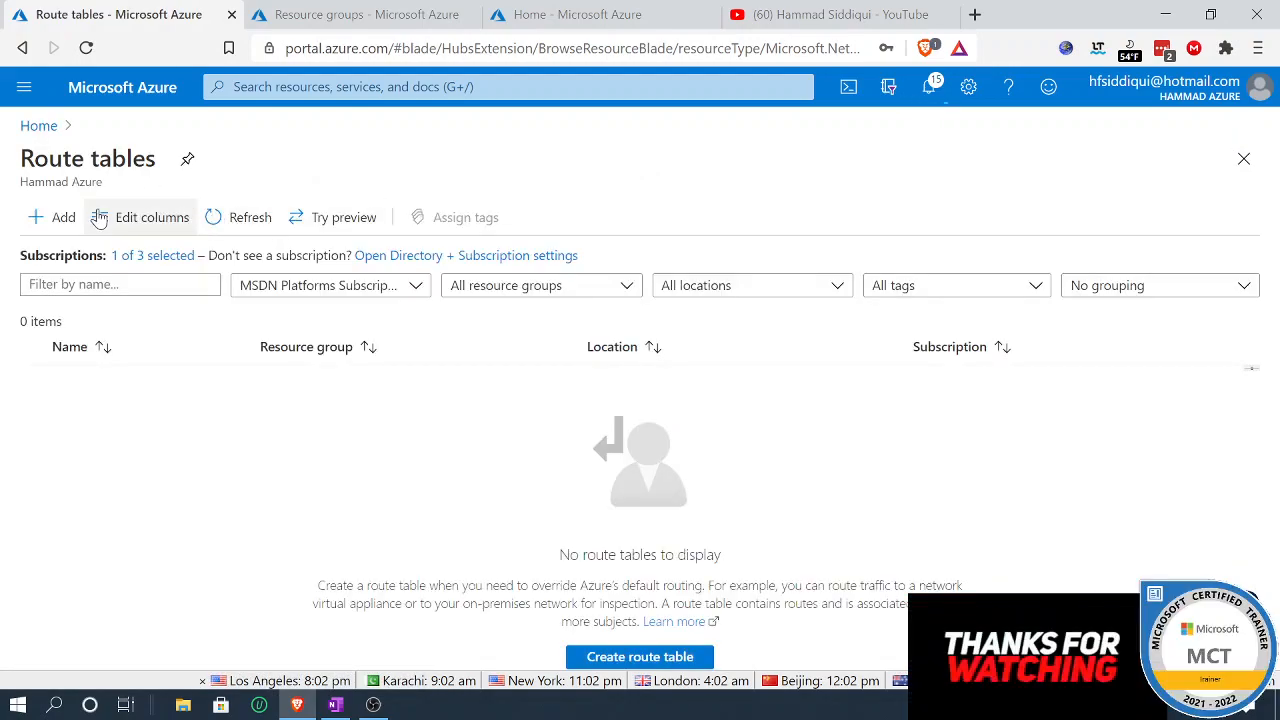
{"action": "left_click", "coordinate": [55, 222]}
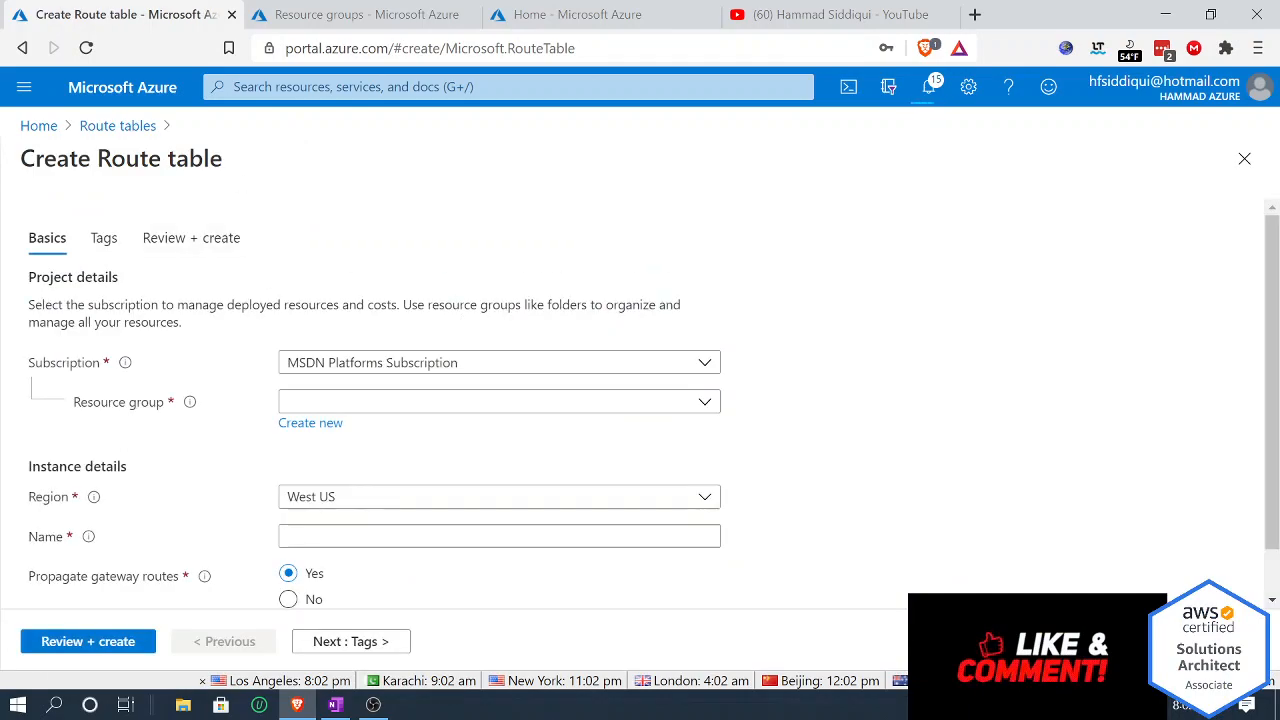
Step: Search the portal for "route" to locate the route tables service
{"action": "left_click", "coordinate": [400, 87]}
{"action": "type", "text": "route"}
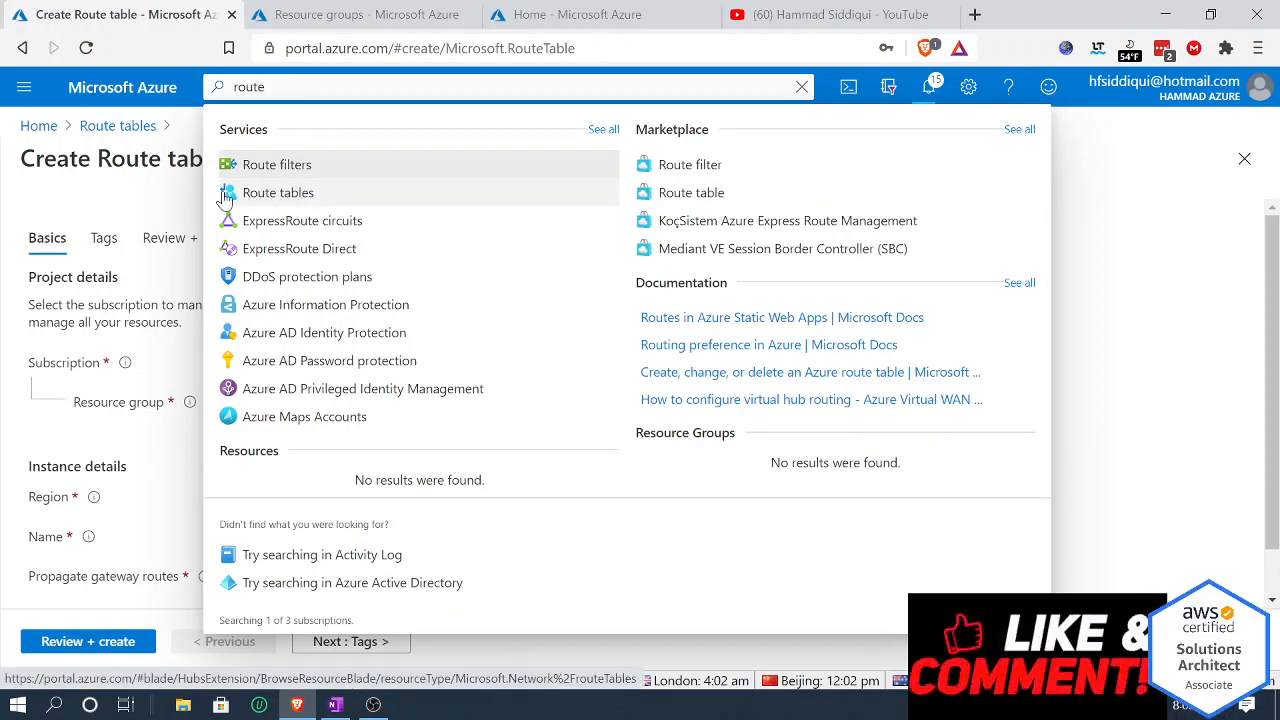
{"action": "left_click", "coordinate": [14, 189]}
Step: Assign the route table to the Coudhs-Firewall-RG resource group and name it Firewall-route
{"action": "left_click", "coordinate": [372, 404]}
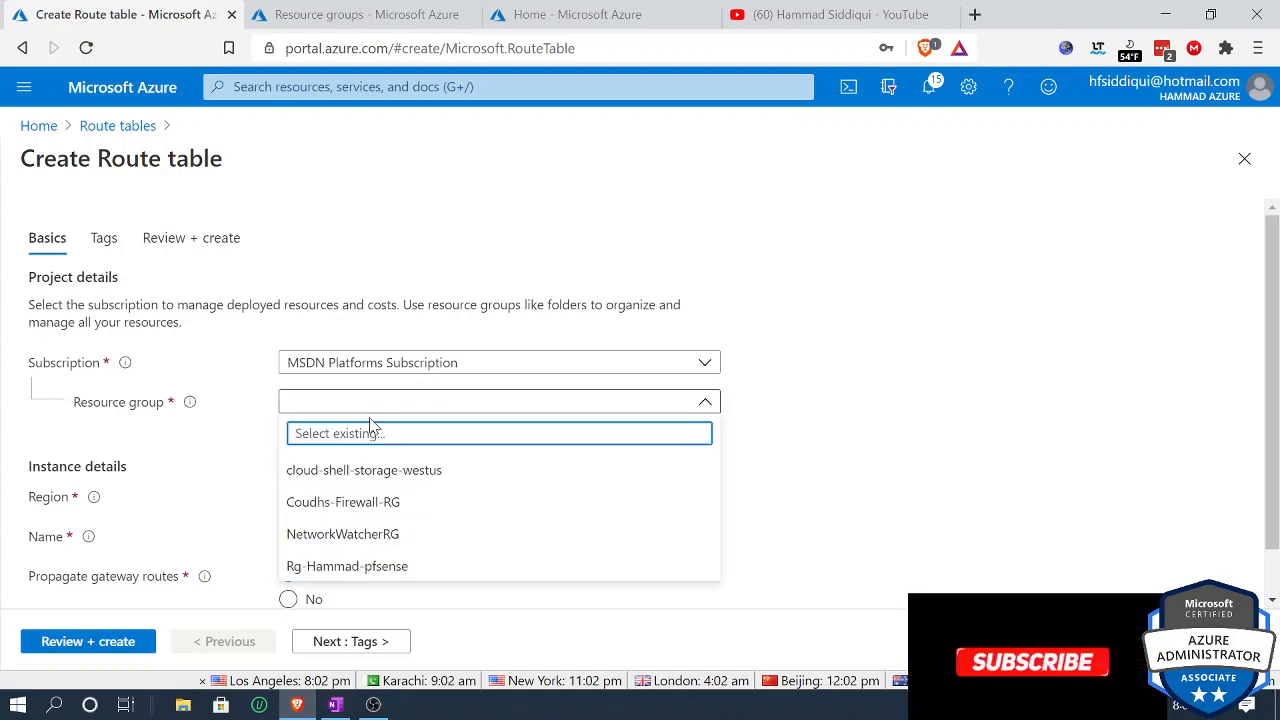
{"action": "left_click", "coordinate": [378, 505]}
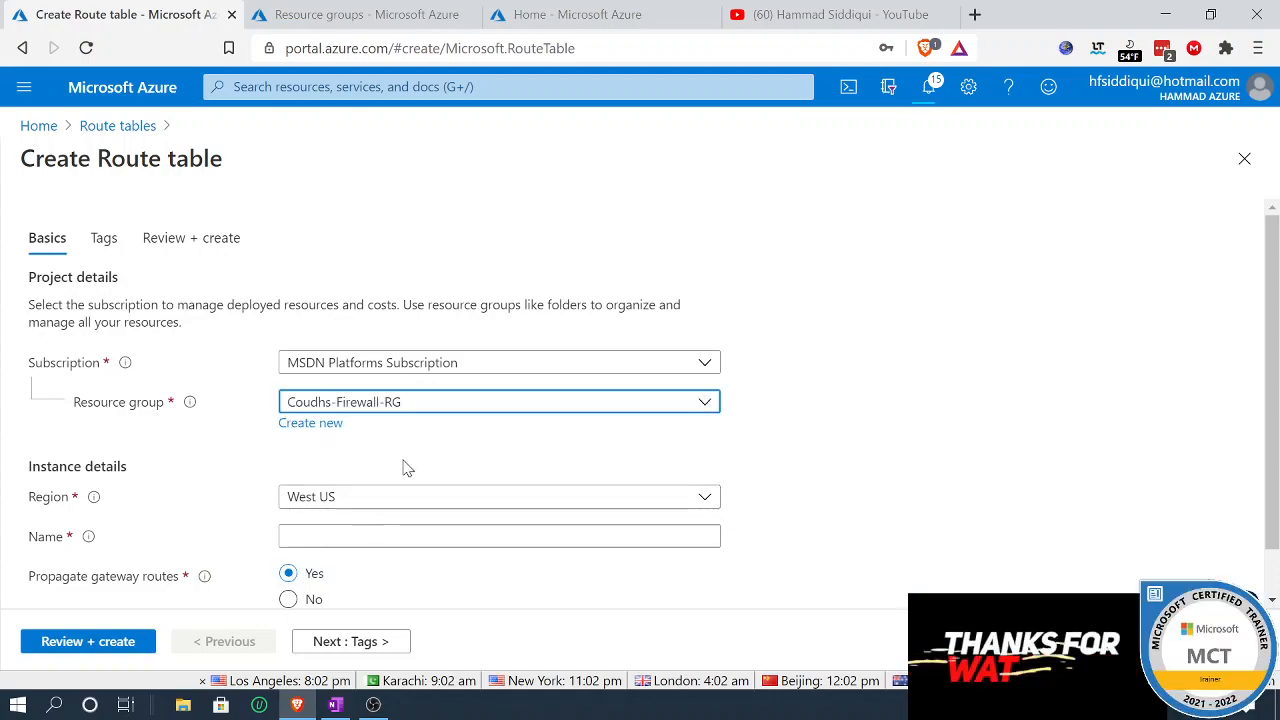
{"action": "scroll", "coordinate": [406, 466], "scroll_direction": "down", "scroll_amount": 1}
{"action": "left_click", "coordinate": [330, 484]}
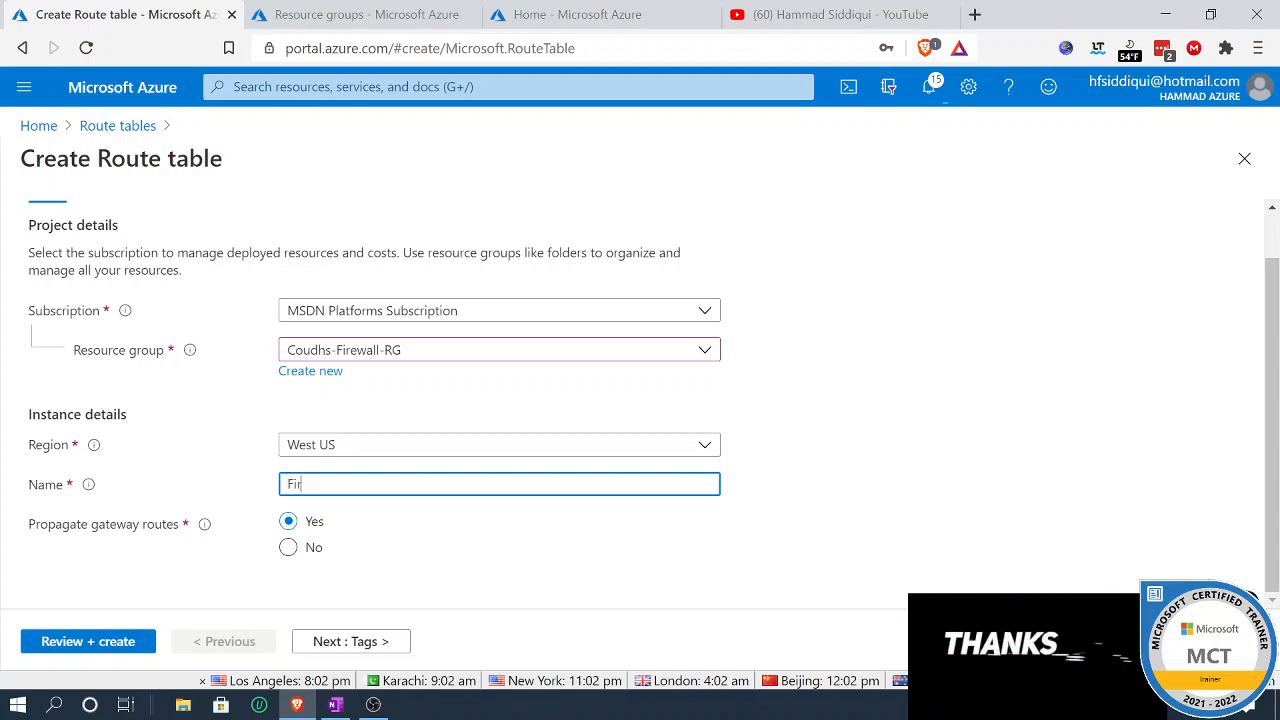
{"action": "type", "text": "rewall-route"}
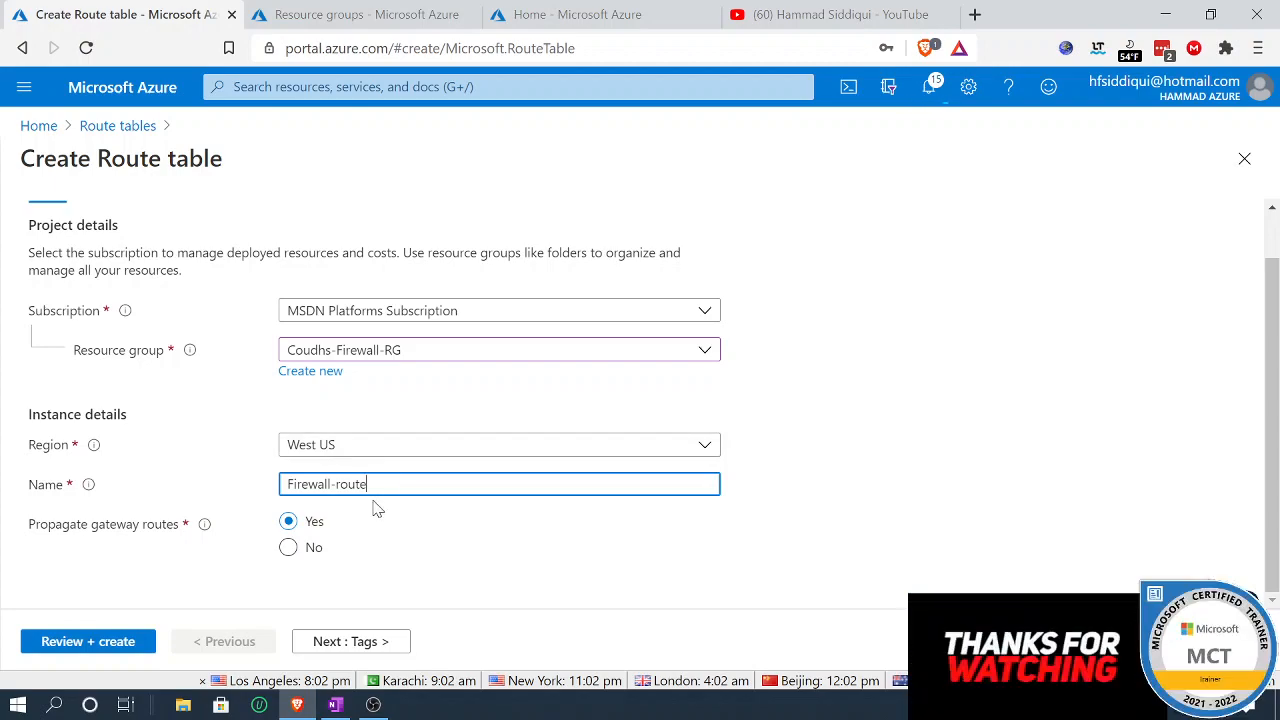
Step: Create the route table without tags and open the deployed resource
{"action": "left_click", "coordinate": [398, 641]}
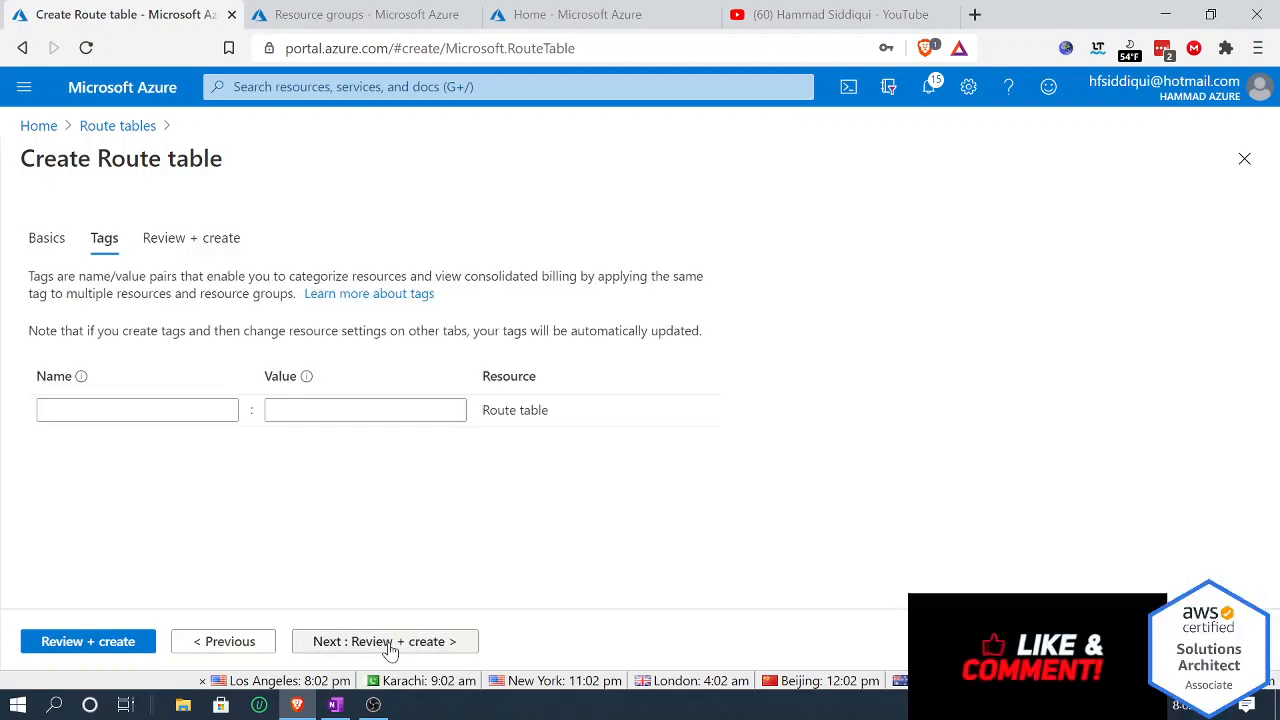
{"action": "left_click", "coordinate": [390, 641]}
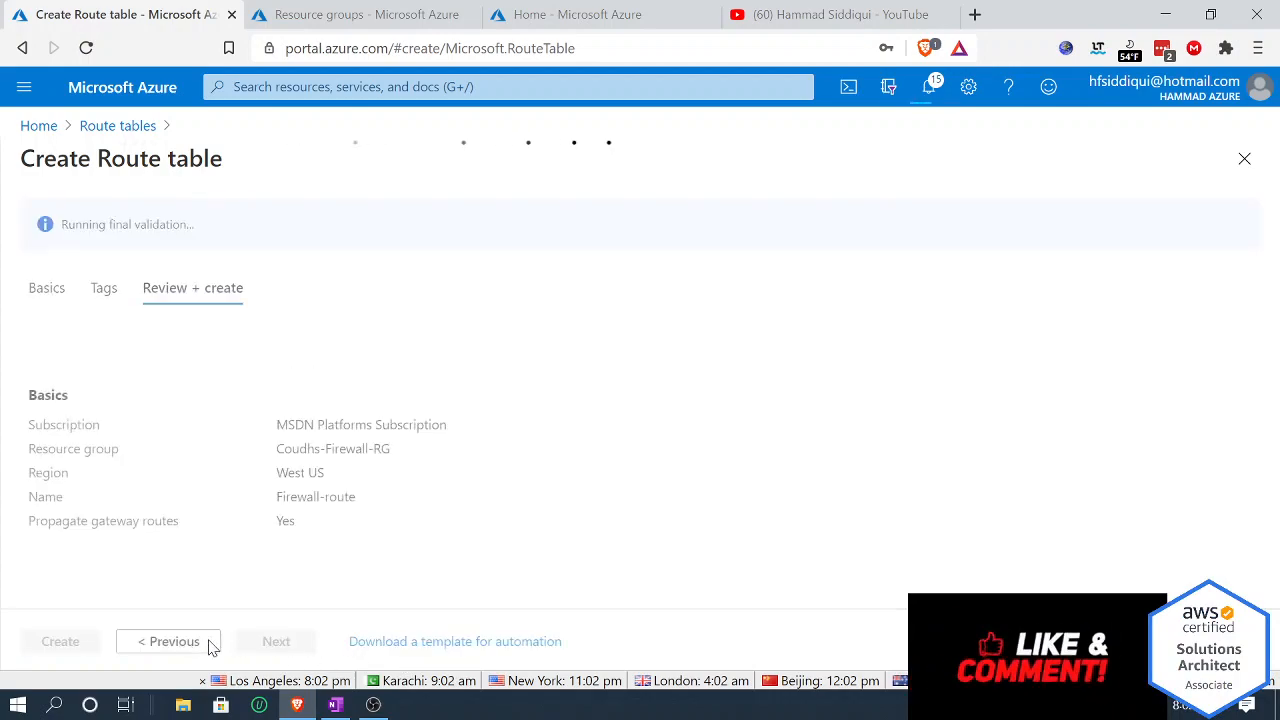
{"action": "left_click", "coordinate": [87, 645]}
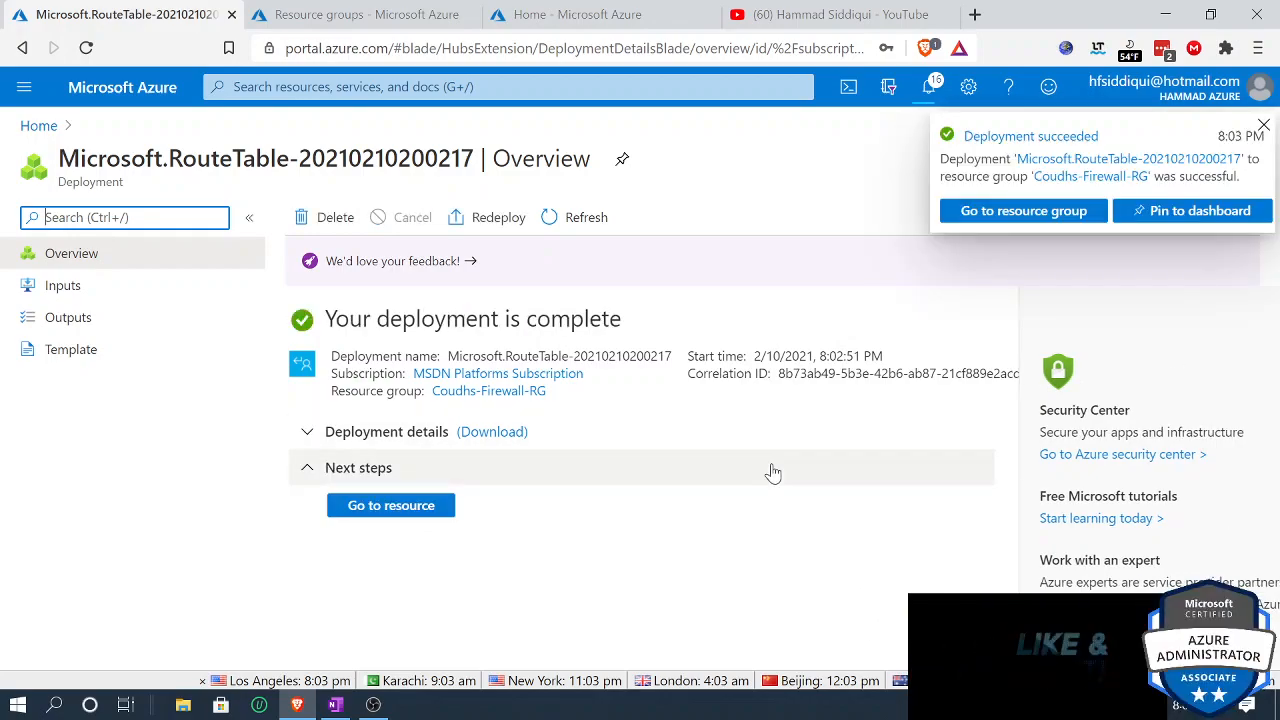
{"action": "left_click", "coordinate": [358, 505]}
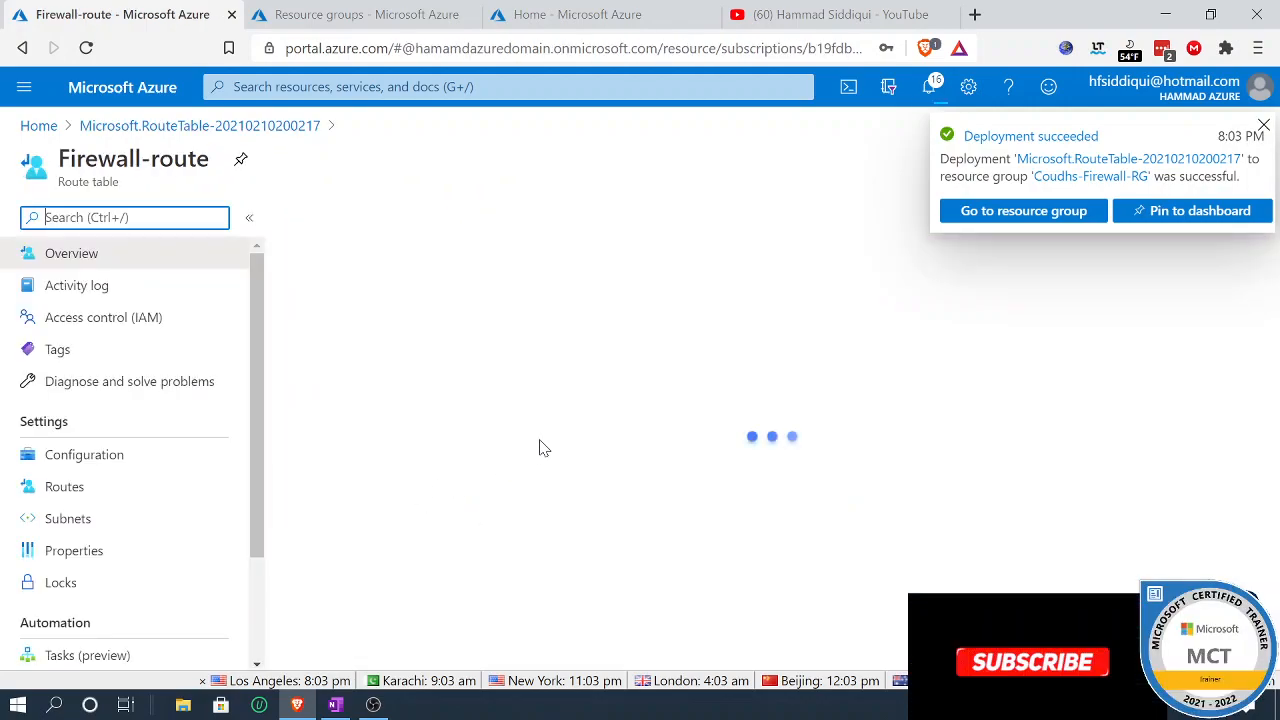
Step: Associate the route table with the Backend-Snet subnet of Cloudhs-Firewall-Vnet
{"action": "scroll", "coordinate": [540, 449], "scroll_direction": "down", "scroll_amount": 1}
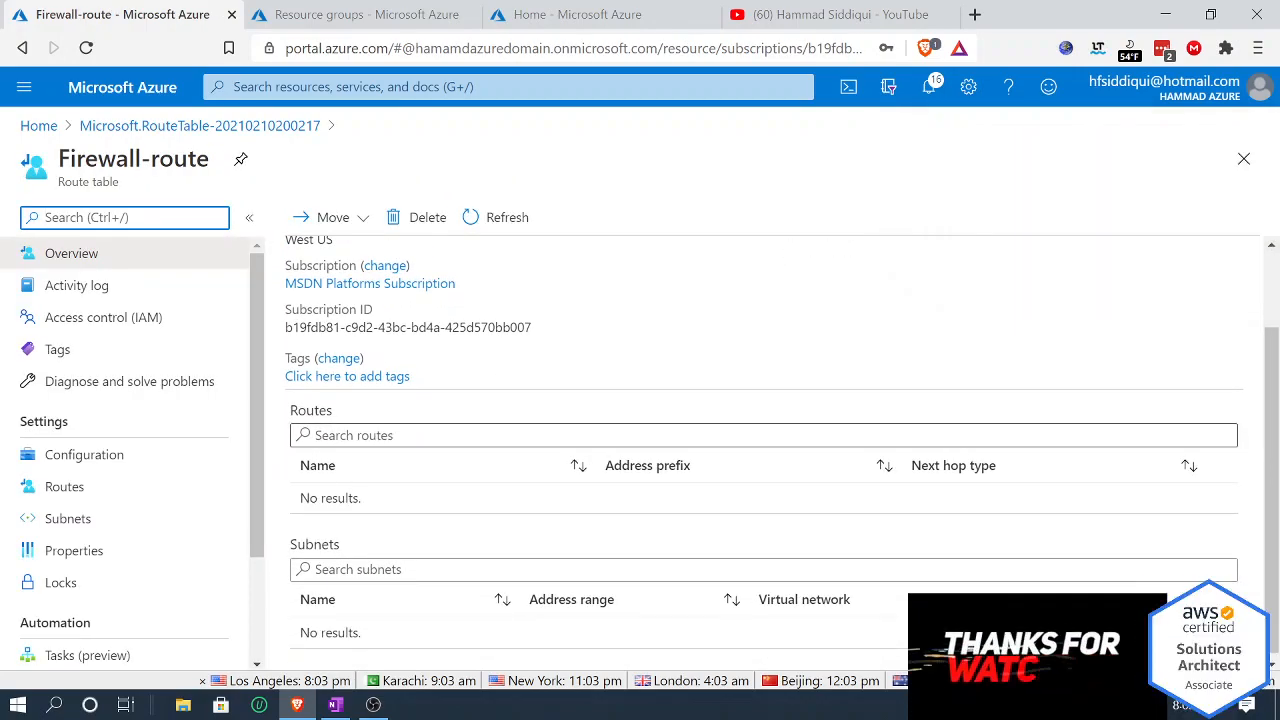
{"action": "scroll", "coordinate": [286, 489], "scroll_direction": "up", "scroll_amount": 1}
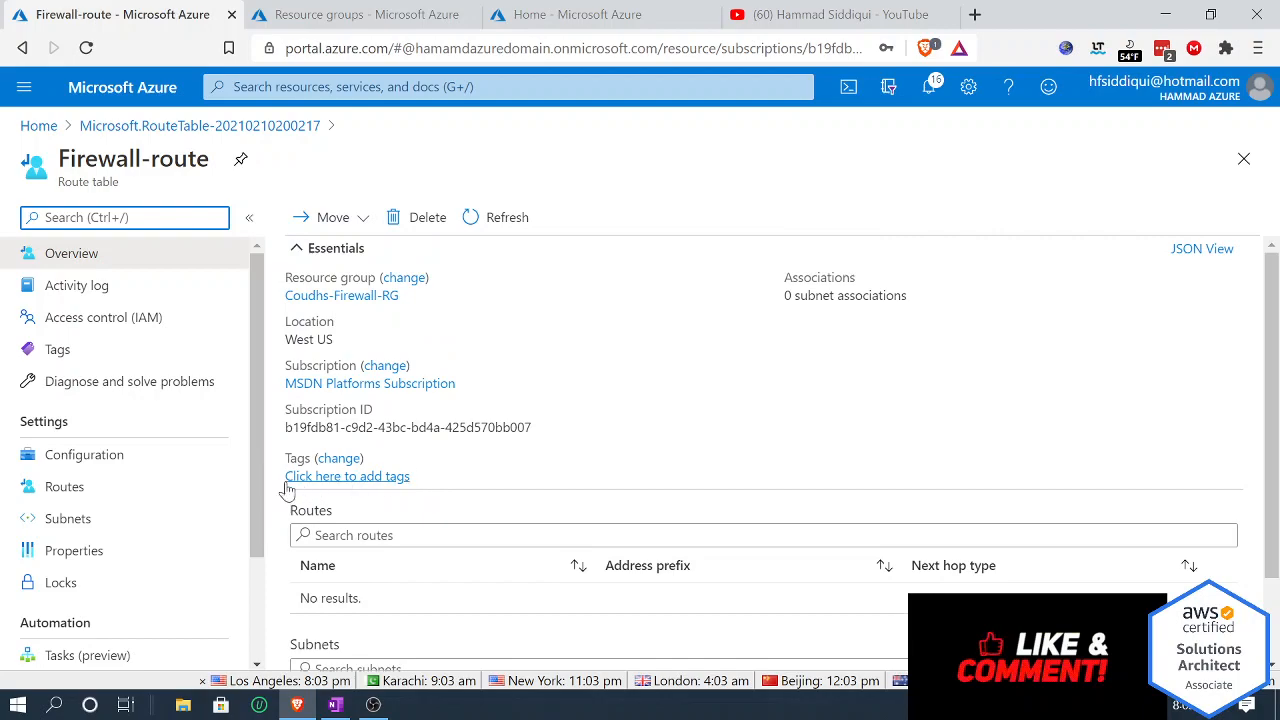
{"action": "left_click", "coordinate": [115, 489]}
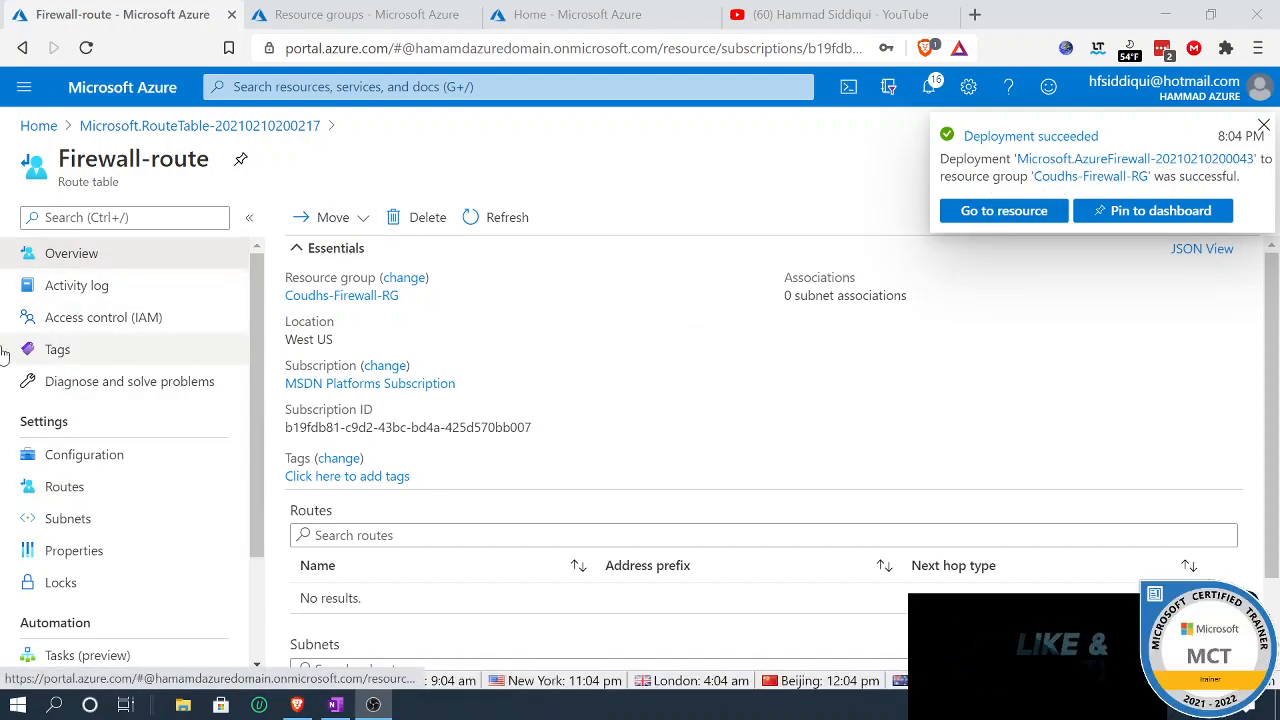
{"action": "left_click", "coordinate": [49, 520]}
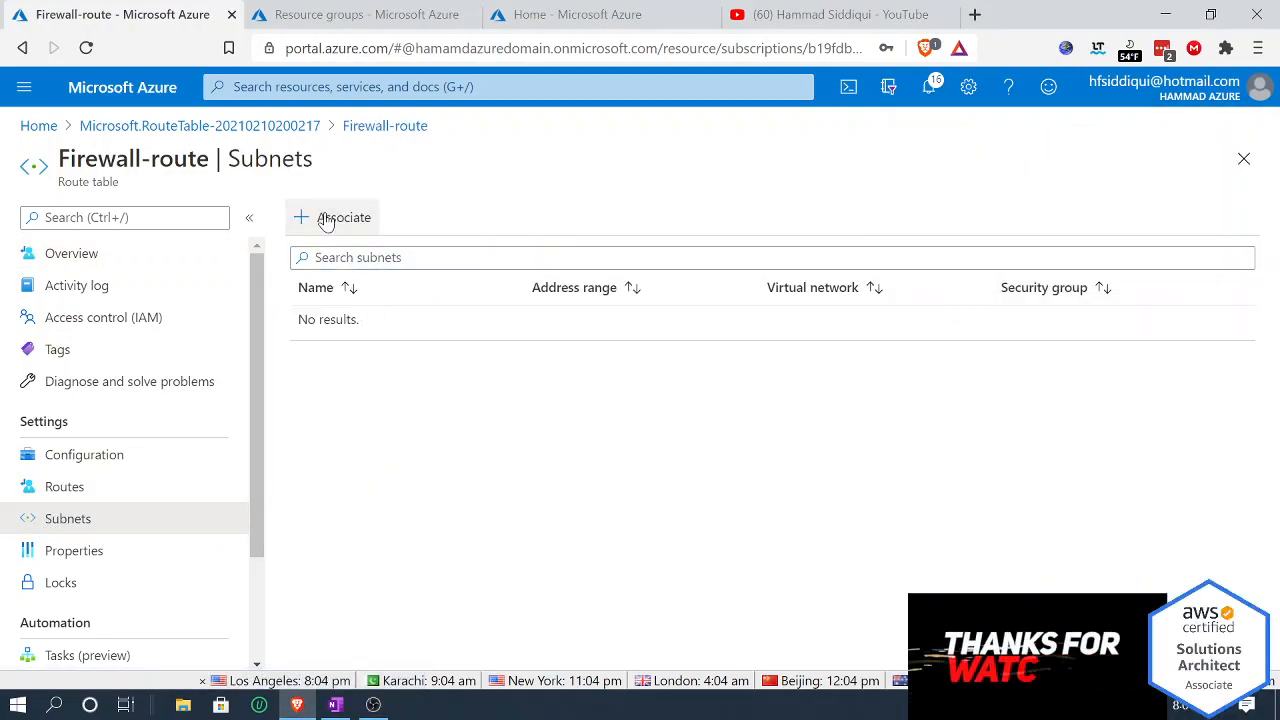
{"action": "left_click", "coordinate": [340, 217]}
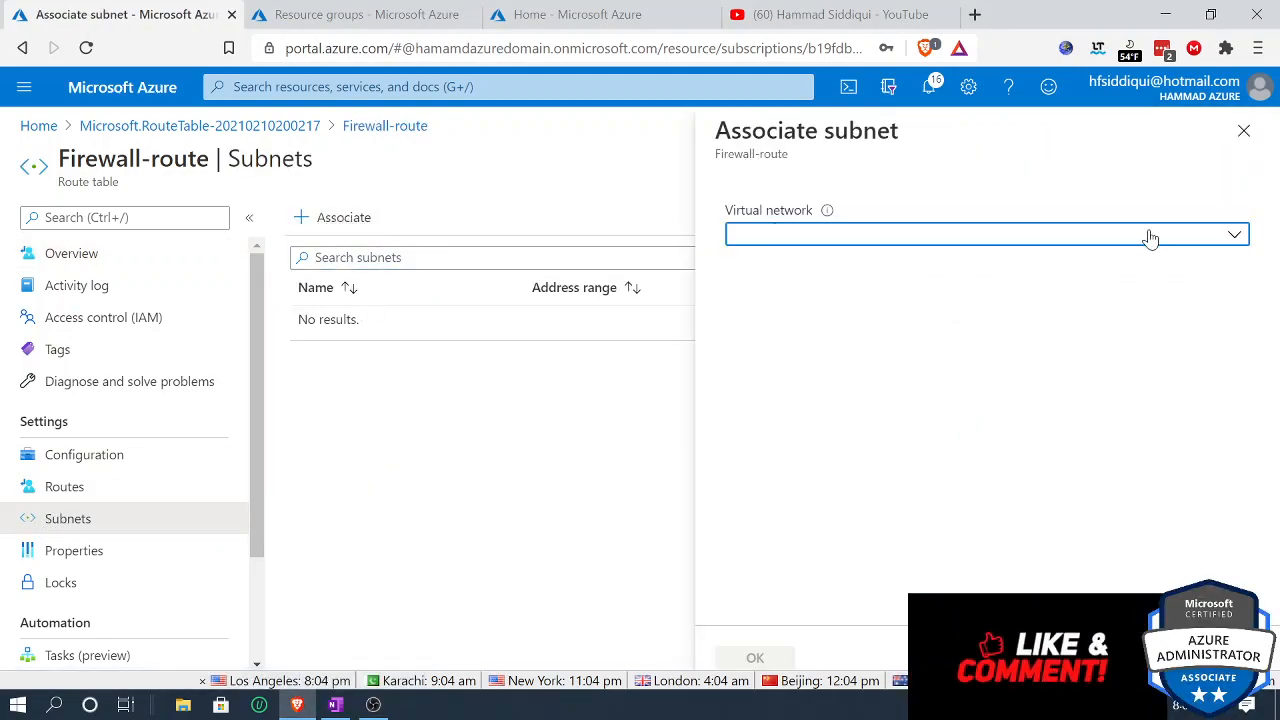
{"action": "left_click", "coordinate": [1236, 237]}
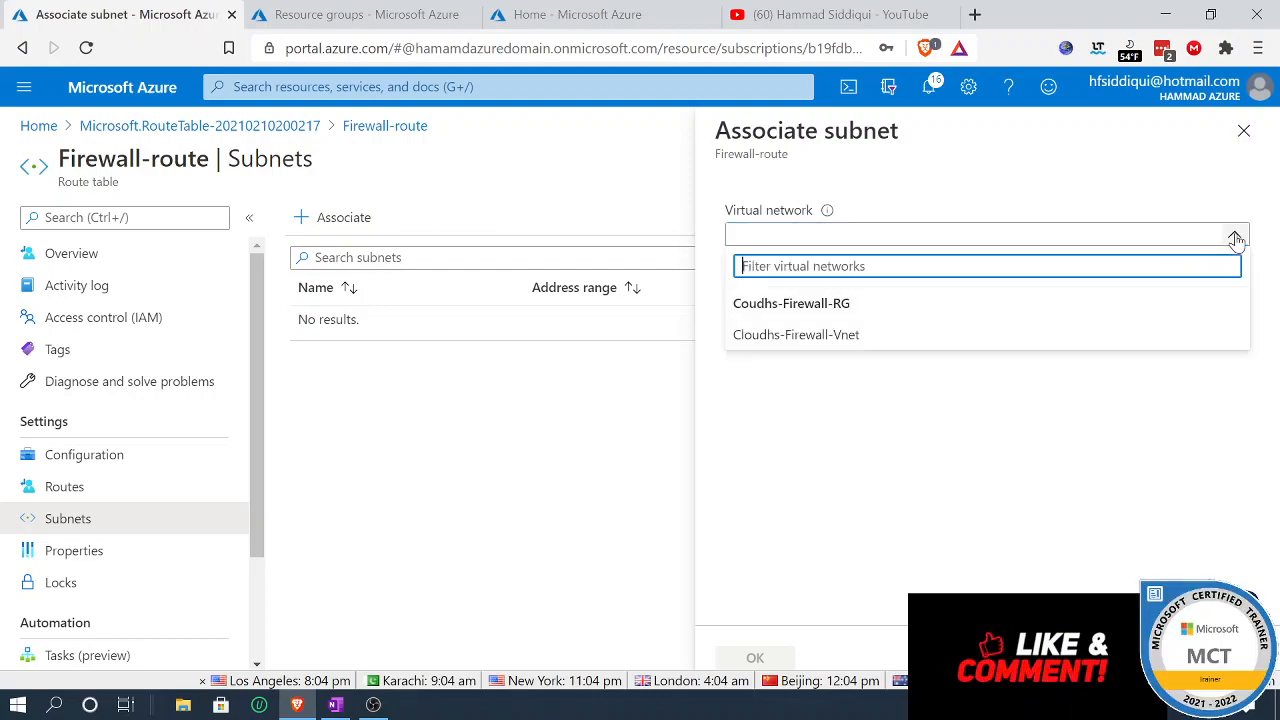
{"action": "left_click", "coordinate": [842, 338]}
{"action": "left_click", "coordinate": [840, 305]}
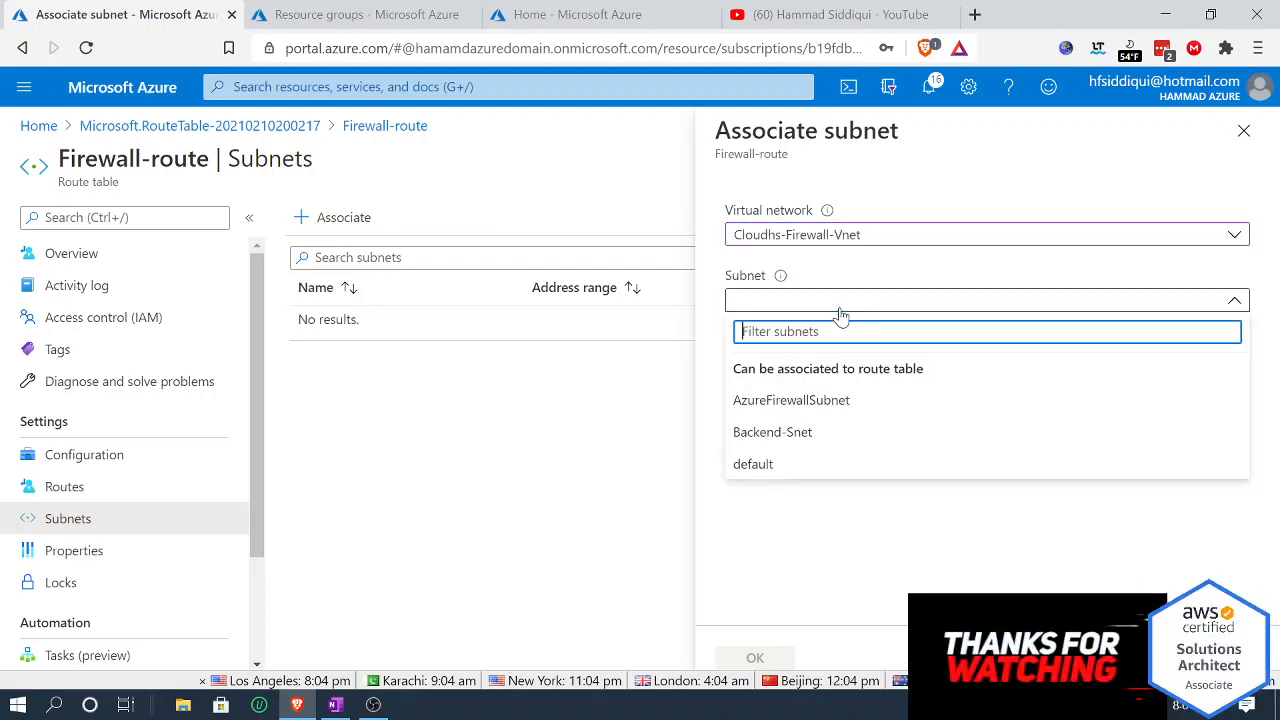
{"action": "left_click", "coordinate": [816, 433]}
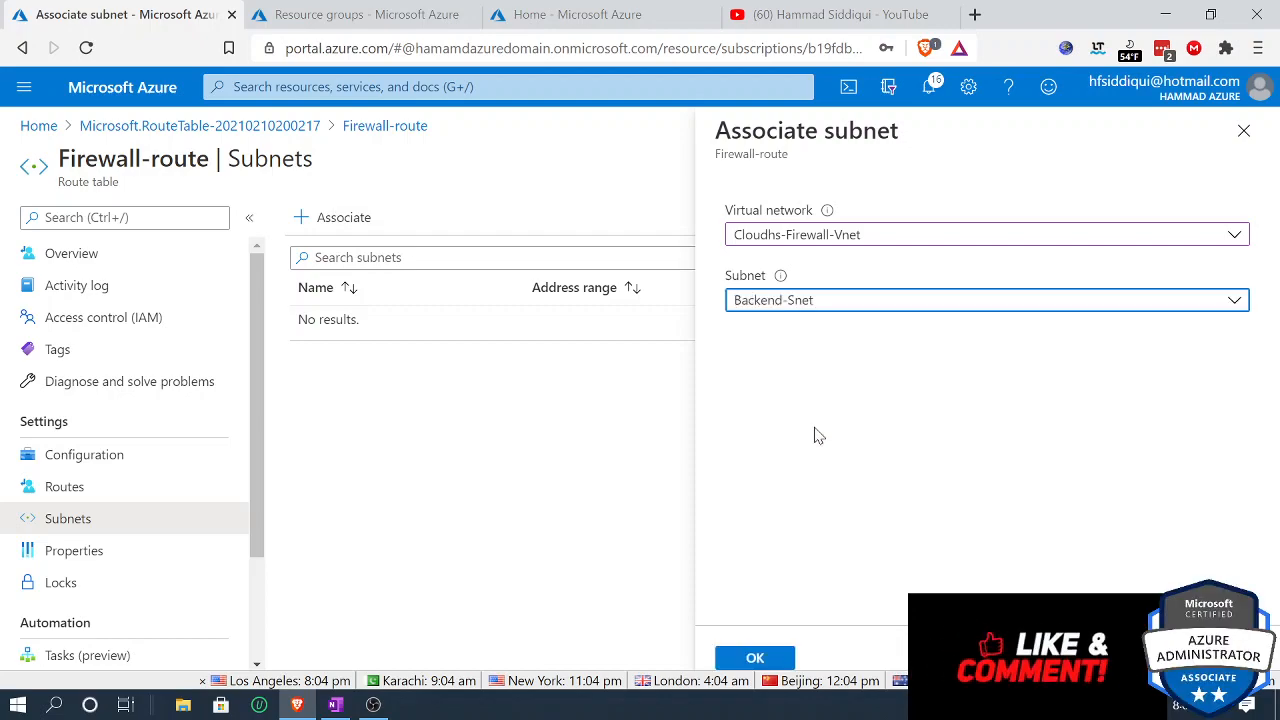
{"action": "left_click", "coordinate": [780, 658]}
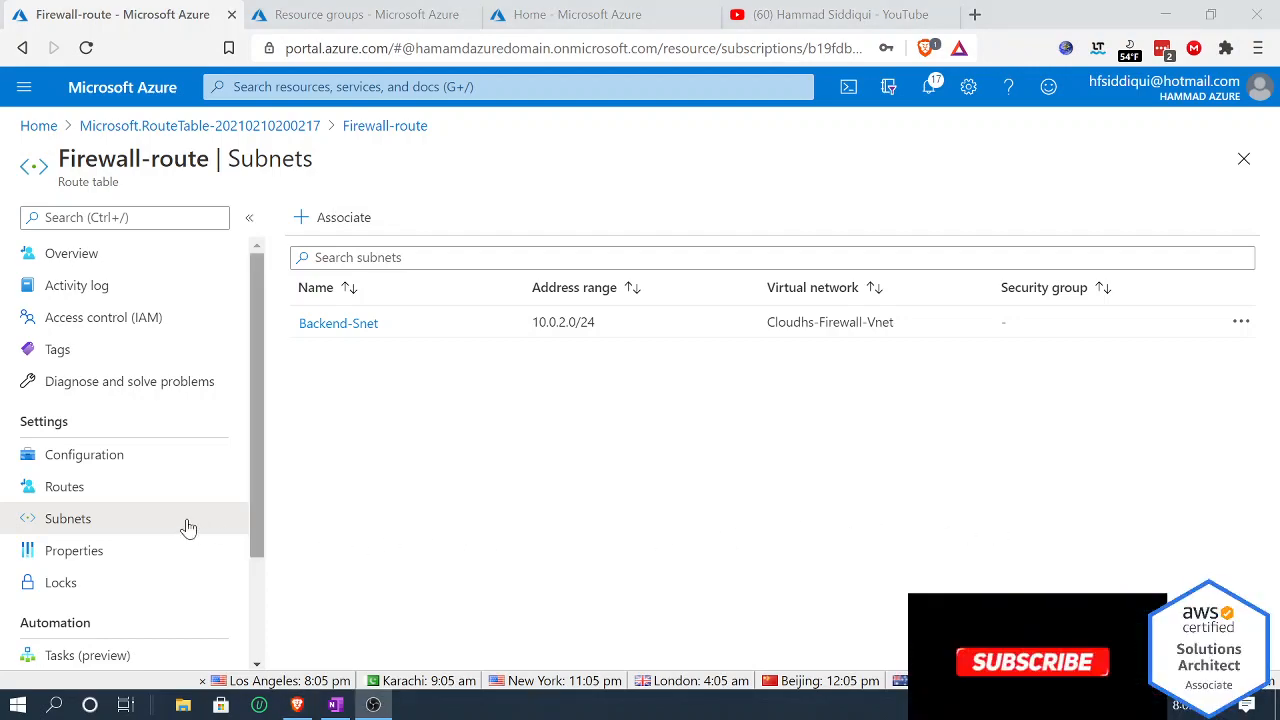
Step: Start a new route in the Firewall-route table named fw-rt with address prefix 0.0.0.0/0
{"action": "left_click", "coordinate": [96, 487]}
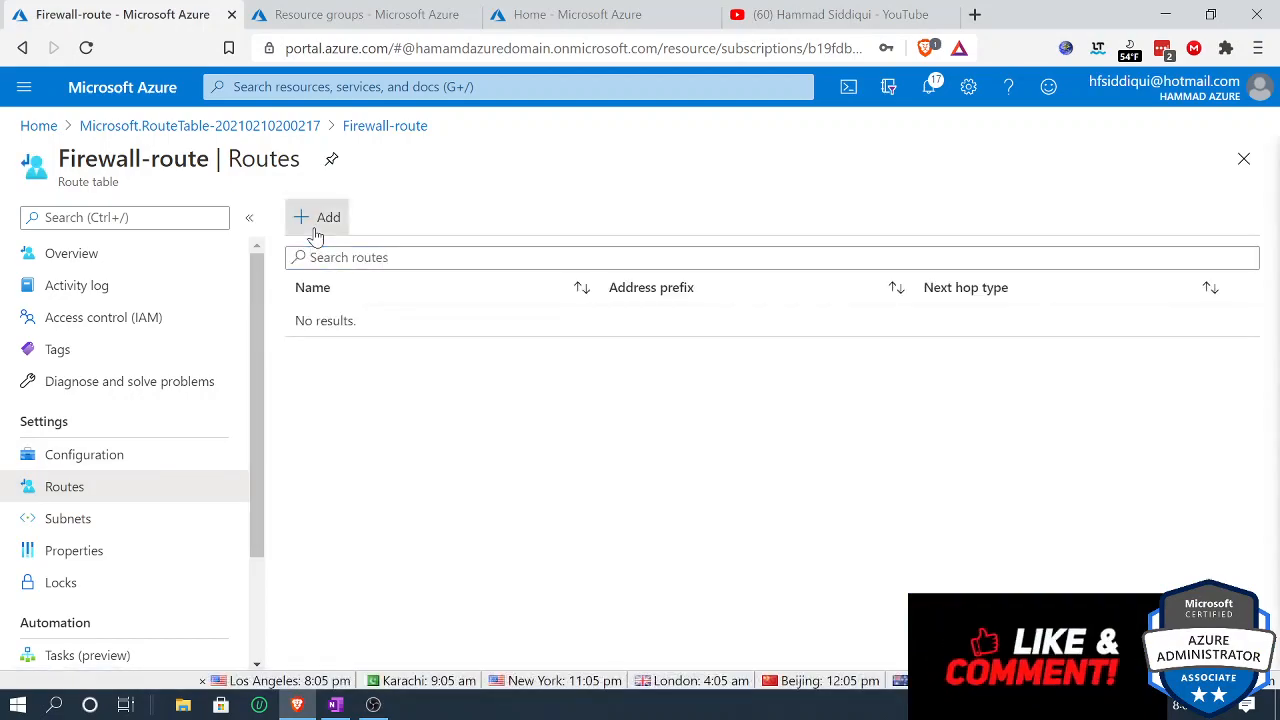
{"action": "left_click", "coordinate": [318, 218]}
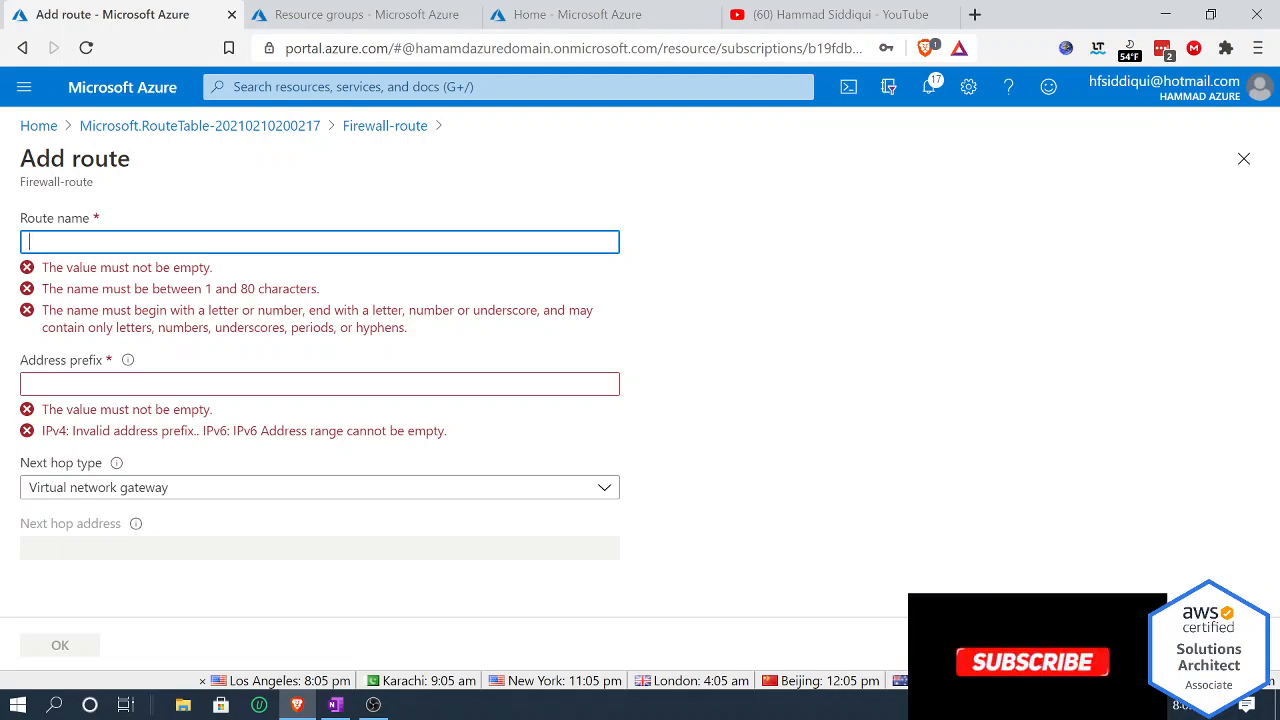
{"action": "type", "text": "fw-"}
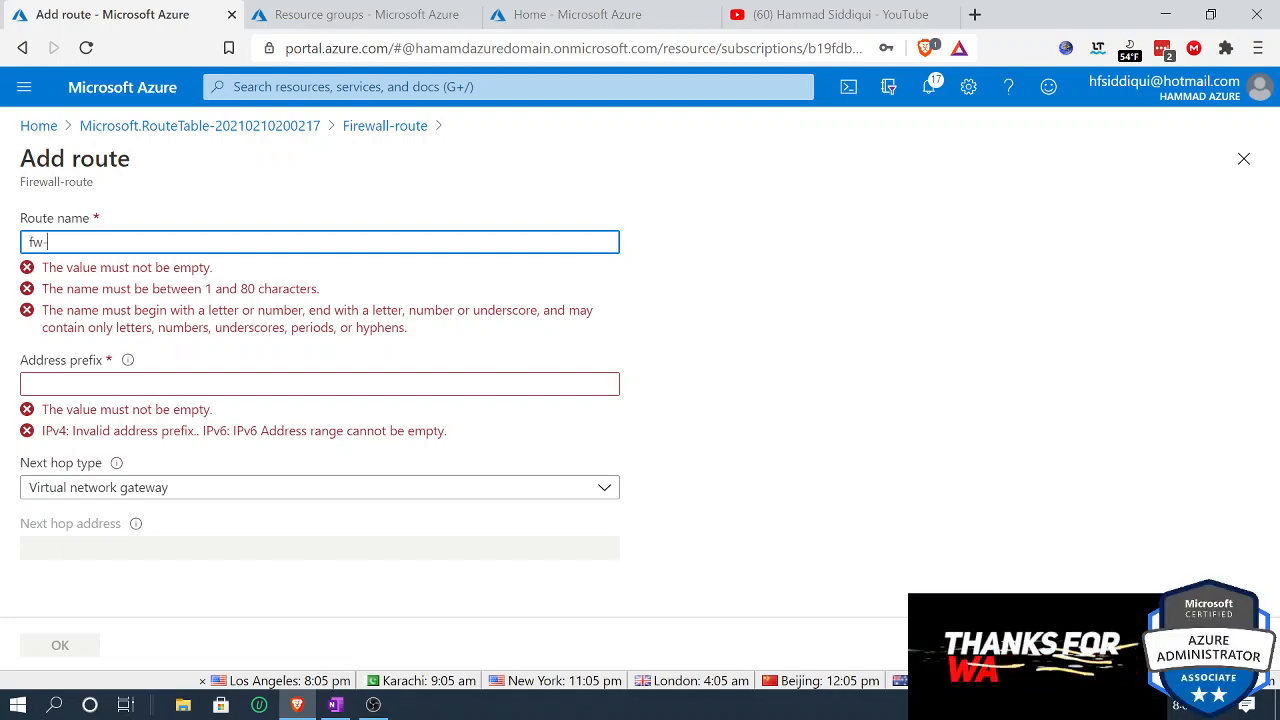
{"action": "type", "text": "rt"}
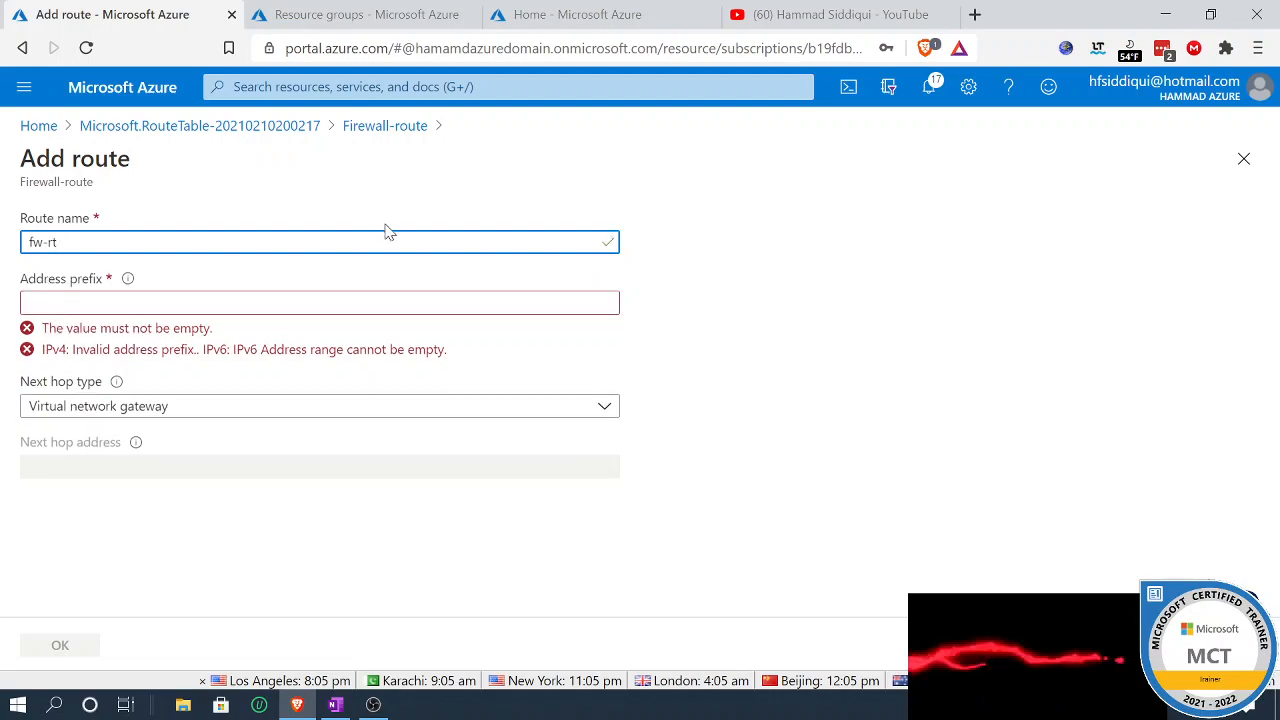
{"action": "key", "text": "Tab"}
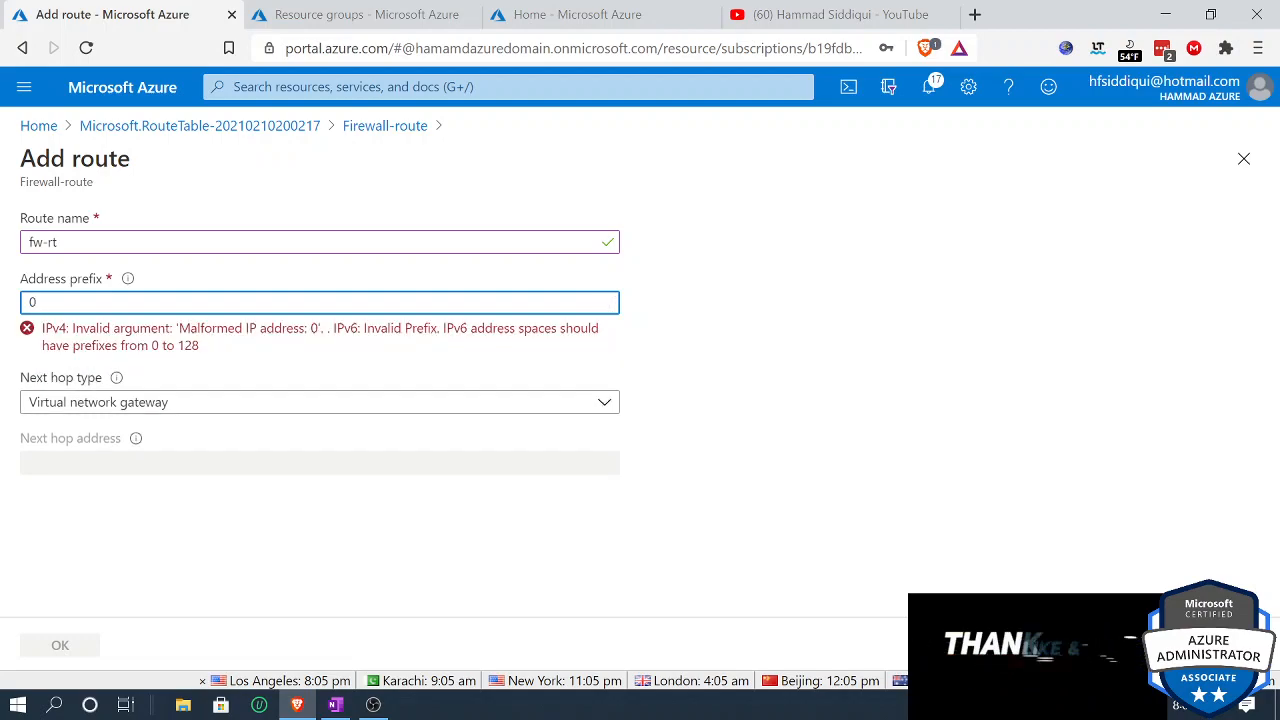
{"action": "type", "text": "0.0.0.0"}
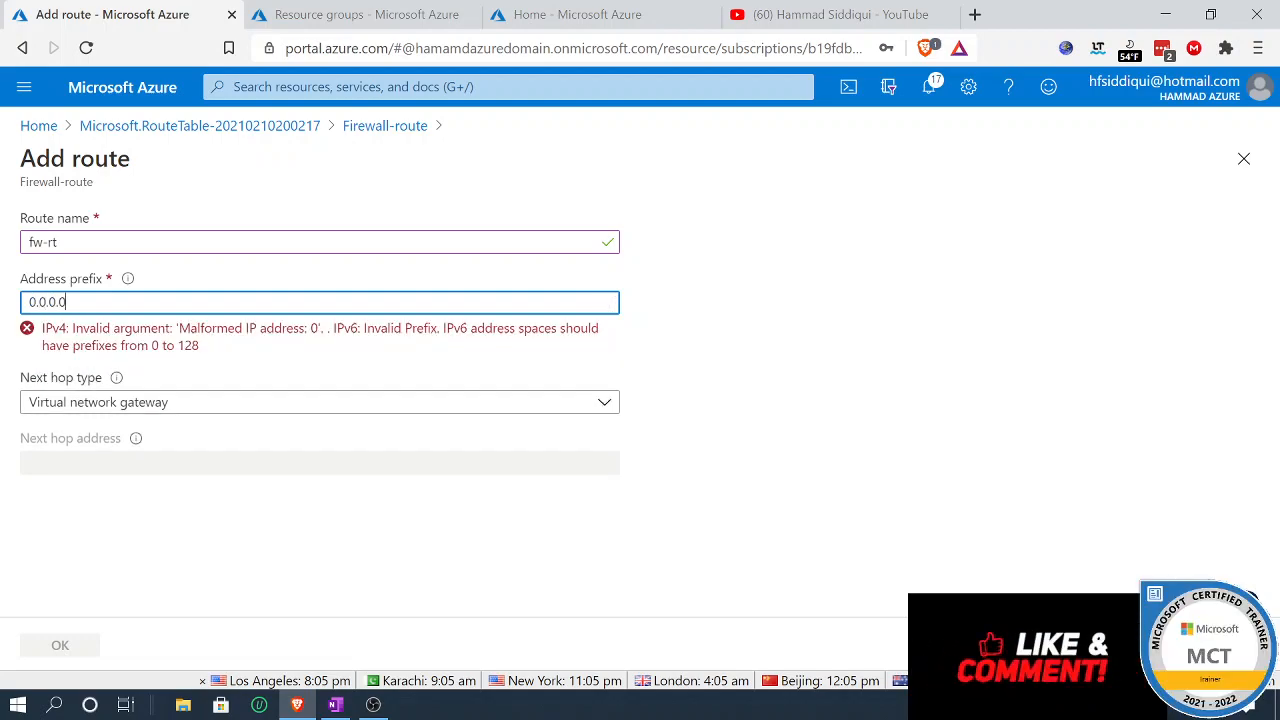
{"action": "type", "text": "/12"}
{"action": "key", "text": "BackSpace"}
{"action": "key", "text": "BackSpace"}
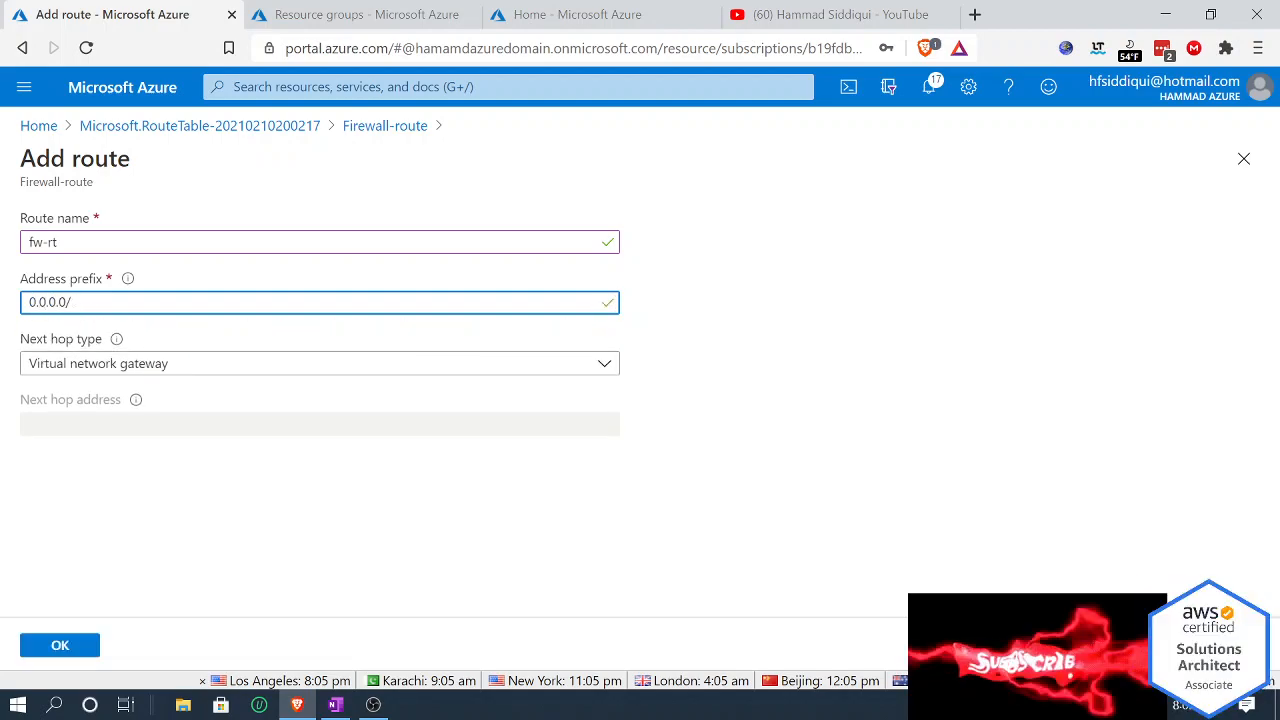
{"action": "type", "text": "0"}
{"action": "key", "text": "Tab"}
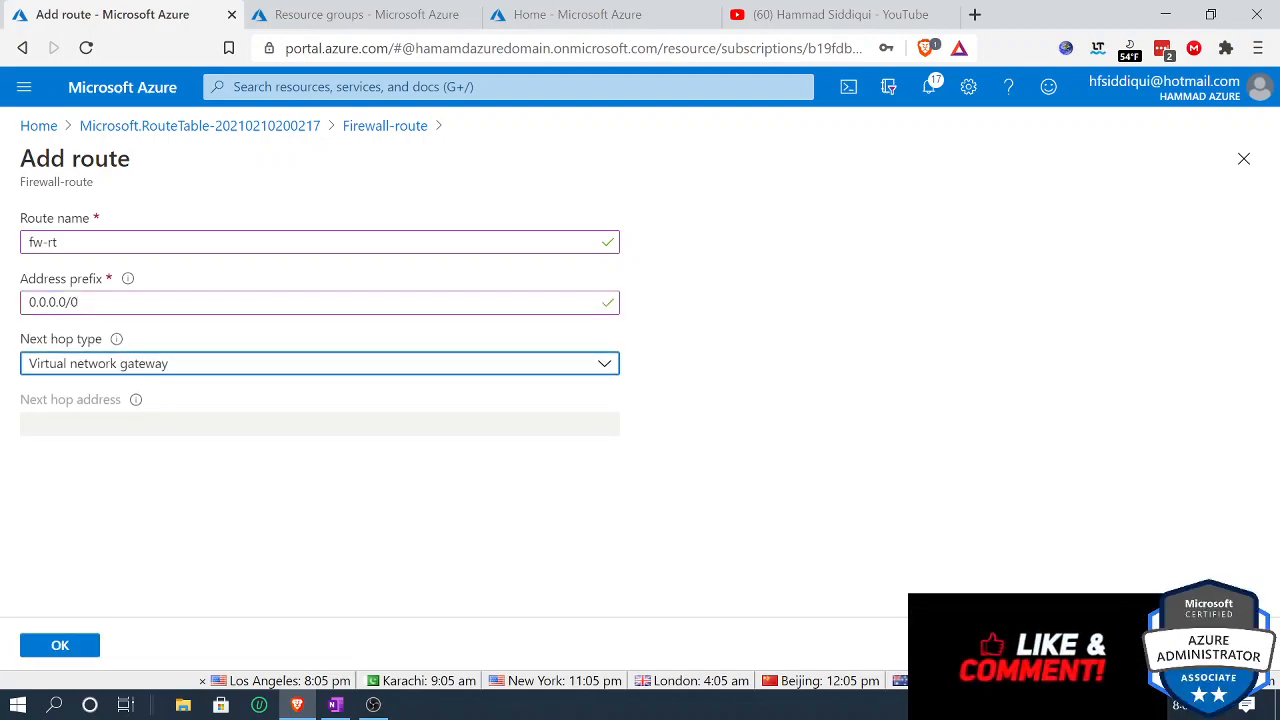
Step: Set the next hop to a virtual appliance at cloudhs-Firewall's private IP, 10.0.1.4, copied from the firewall's overview, and save the route
{"action": "left_click", "coordinate": [322, 369]}
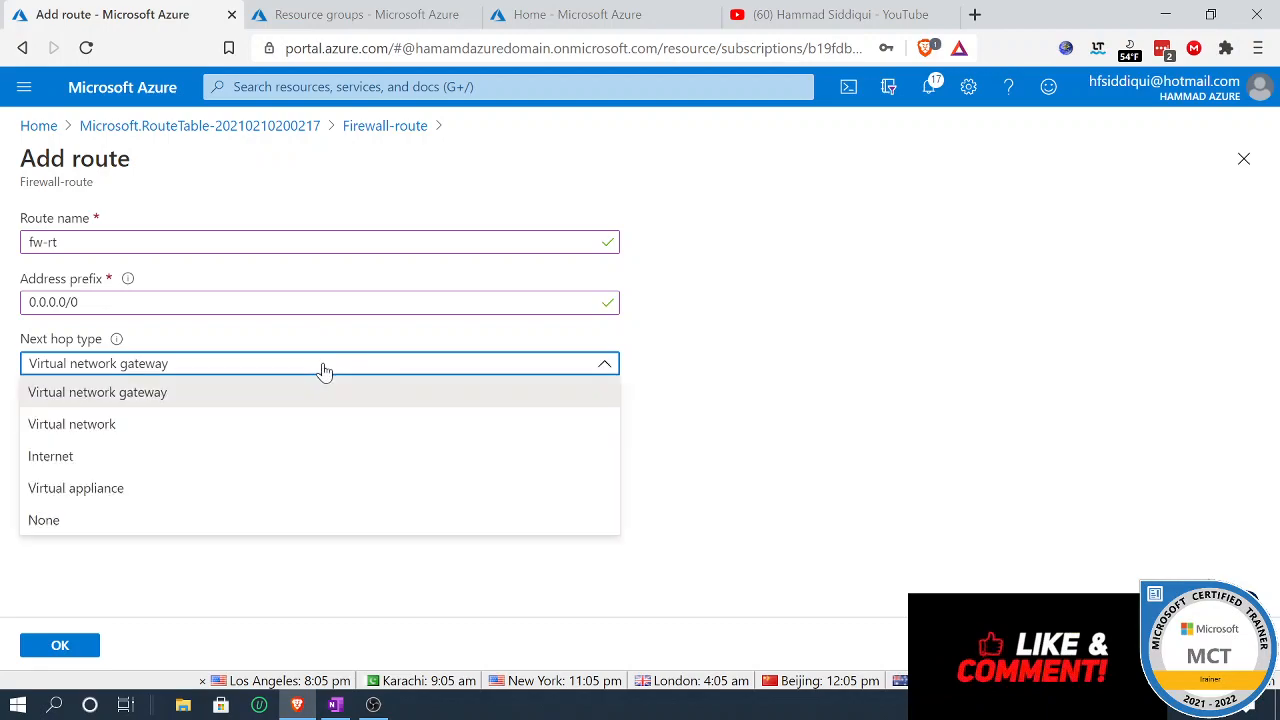
{"action": "left_click", "coordinate": [288, 487]}
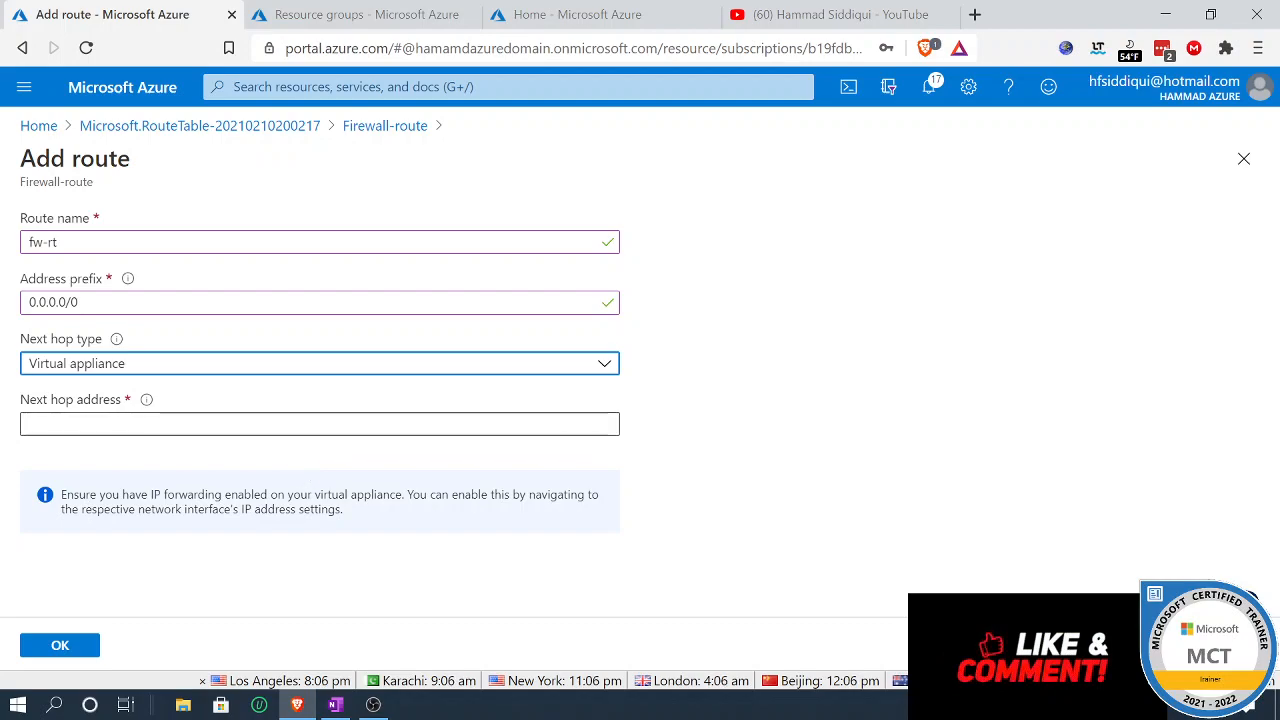
{"action": "left_click", "coordinate": [290, 424]}
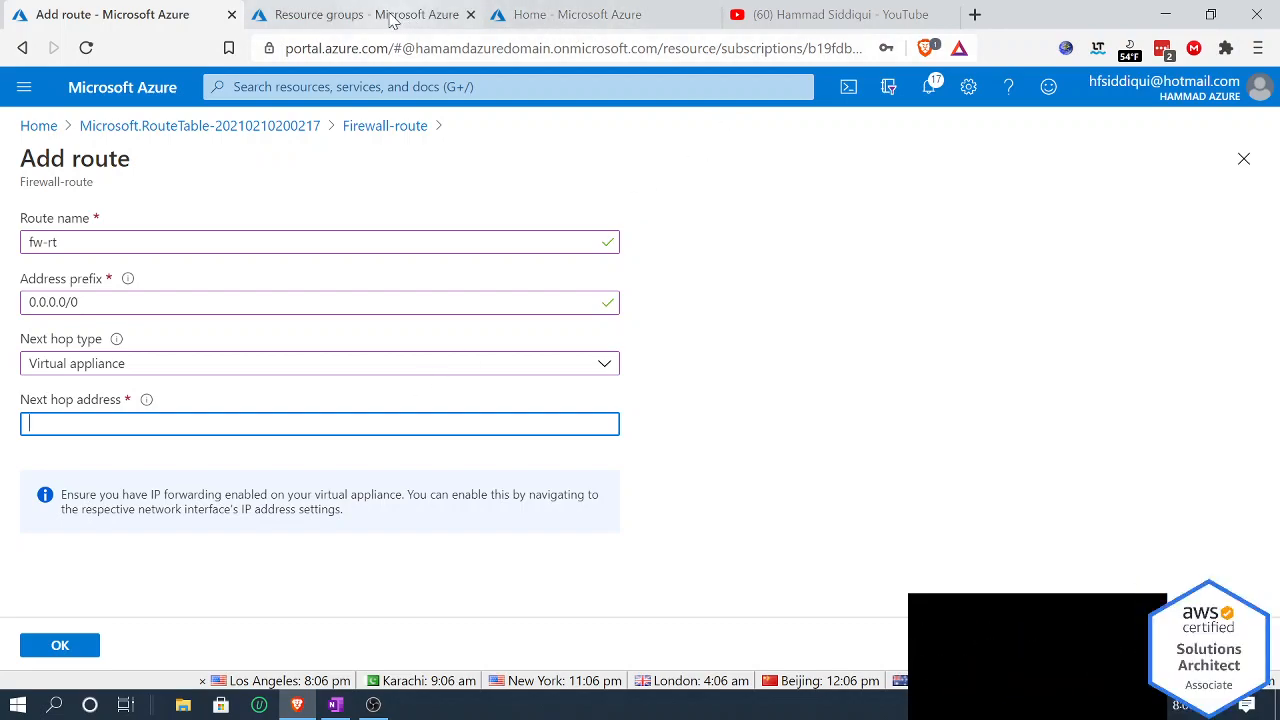
{"action": "left_click", "coordinate": [585, 14]}
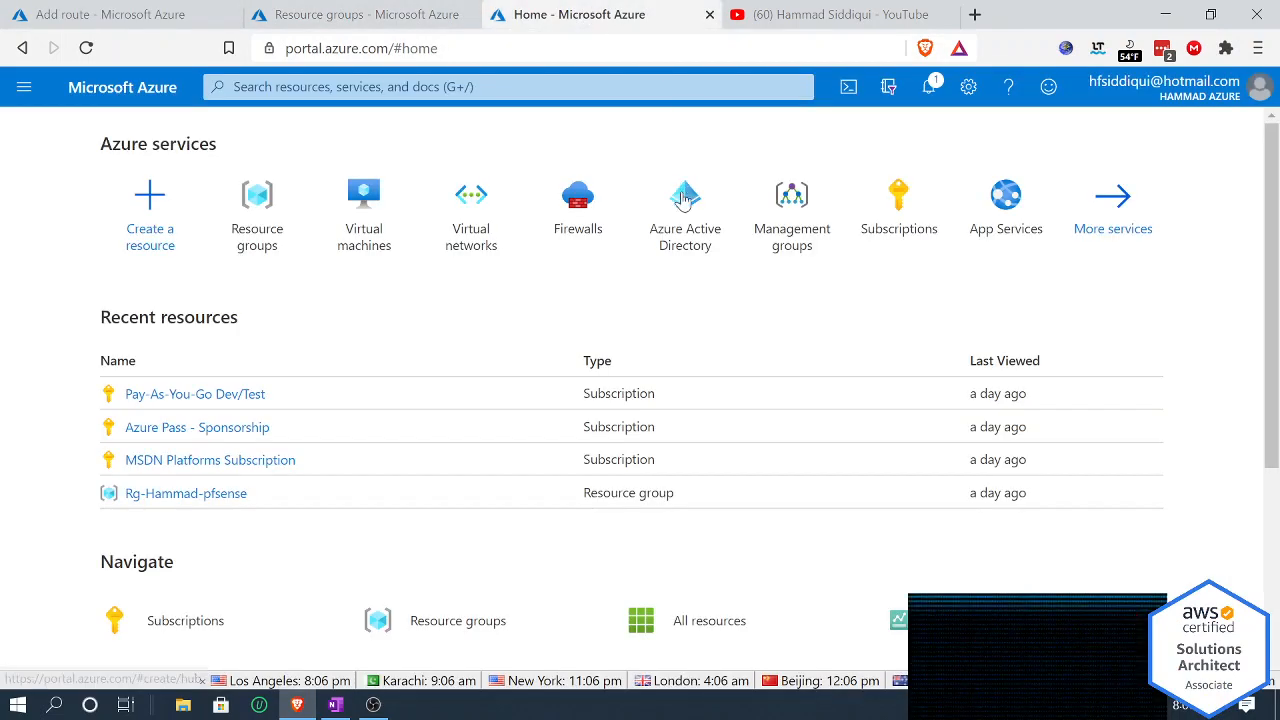
{"action": "left_click", "coordinate": [575, 200]}
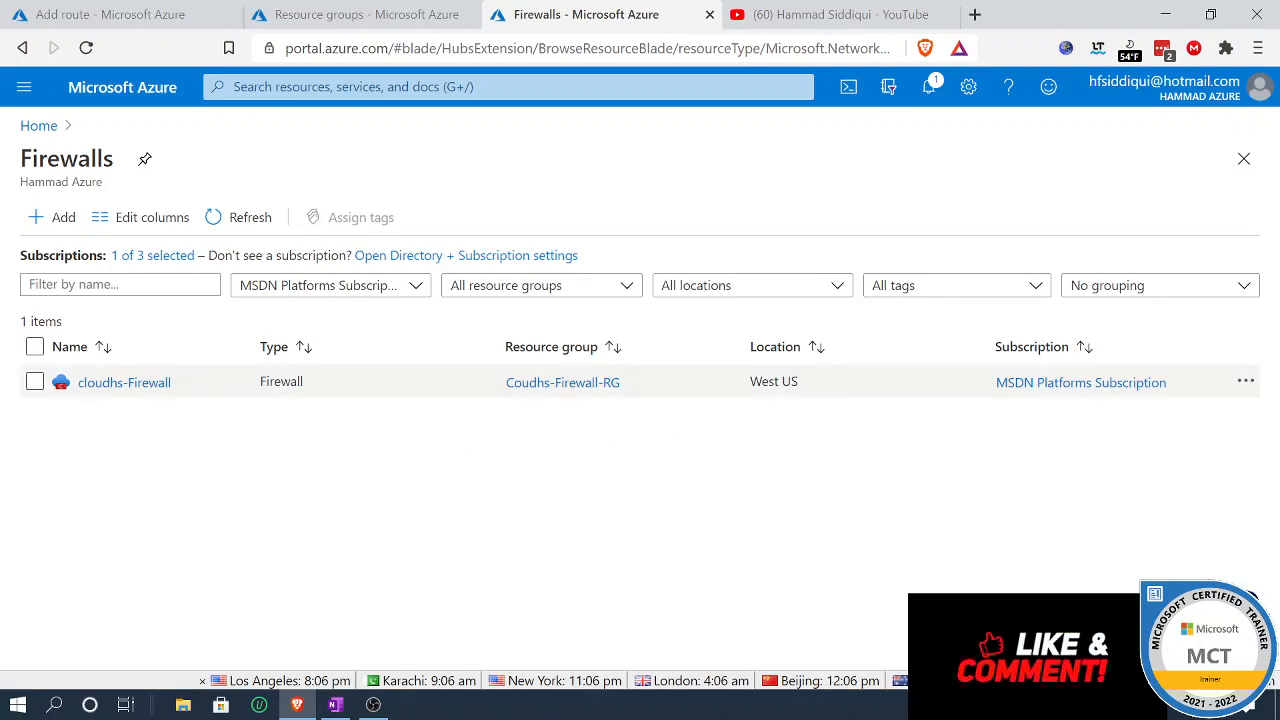
{"action": "left_click", "coordinate": [140, 383]}
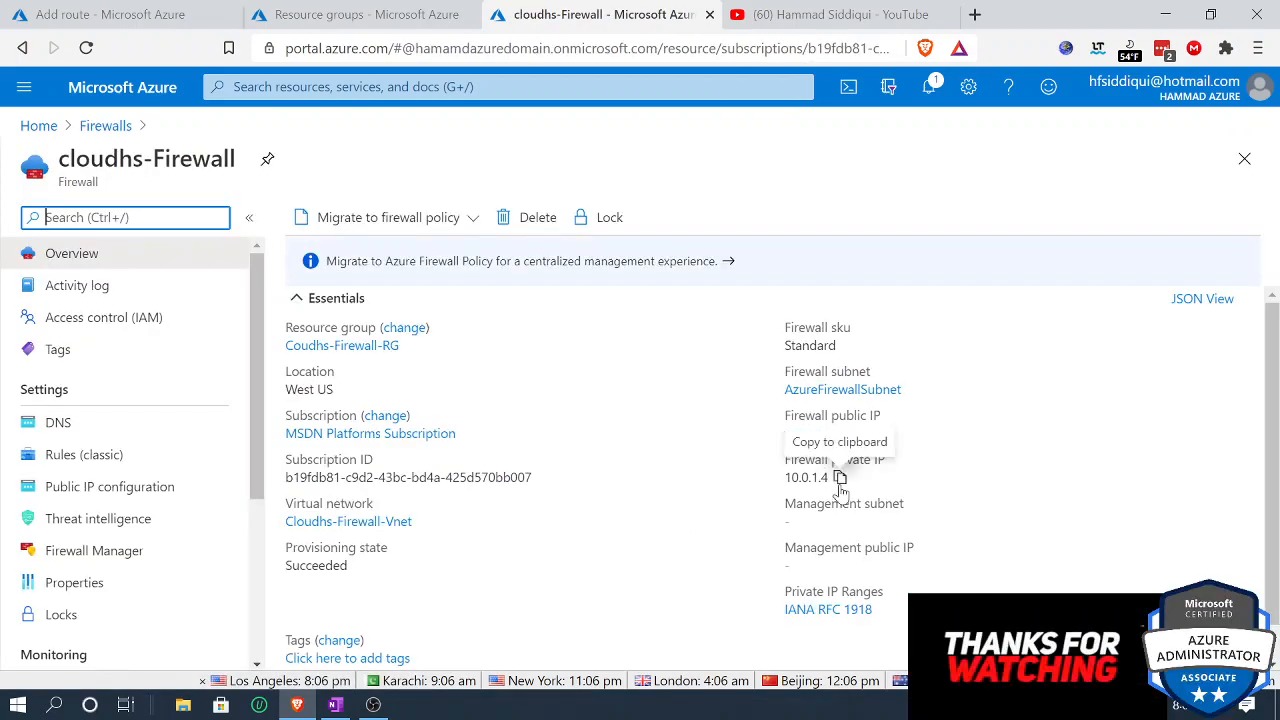
{"action": "left_click", "coordinate": [839, 479]}
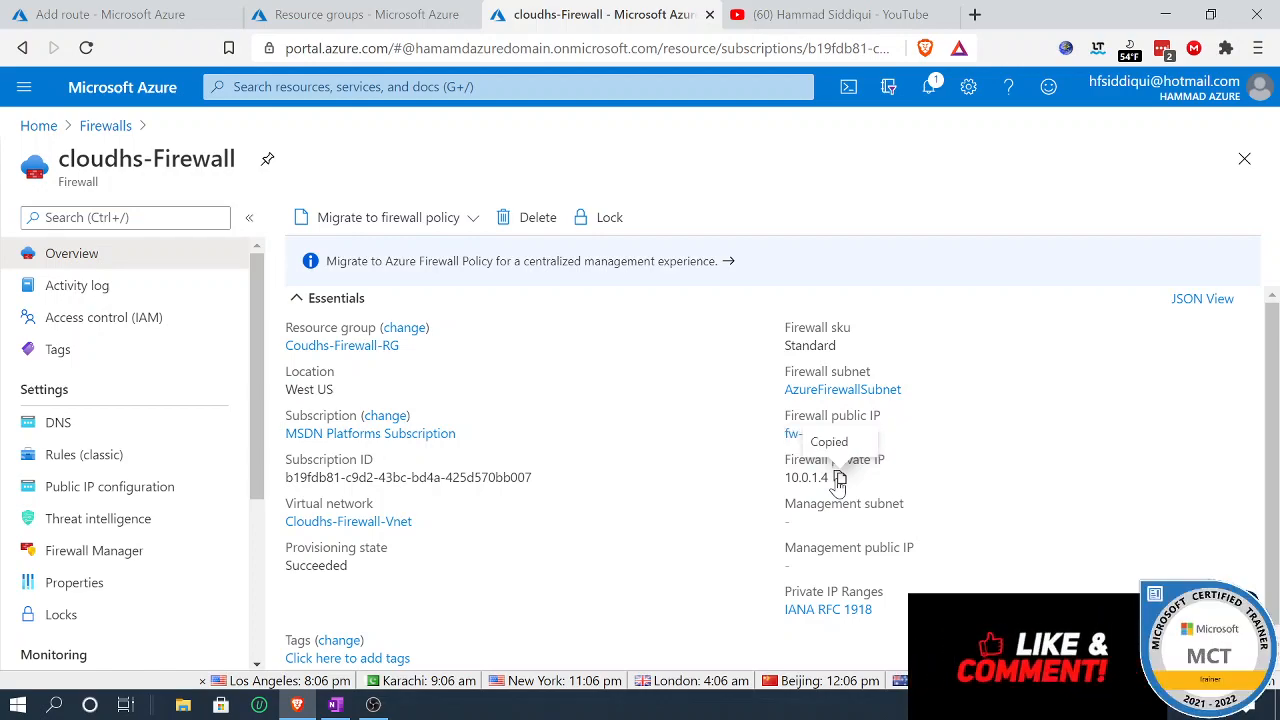
{"action": "left_click", "coordinate": [145, 13]}
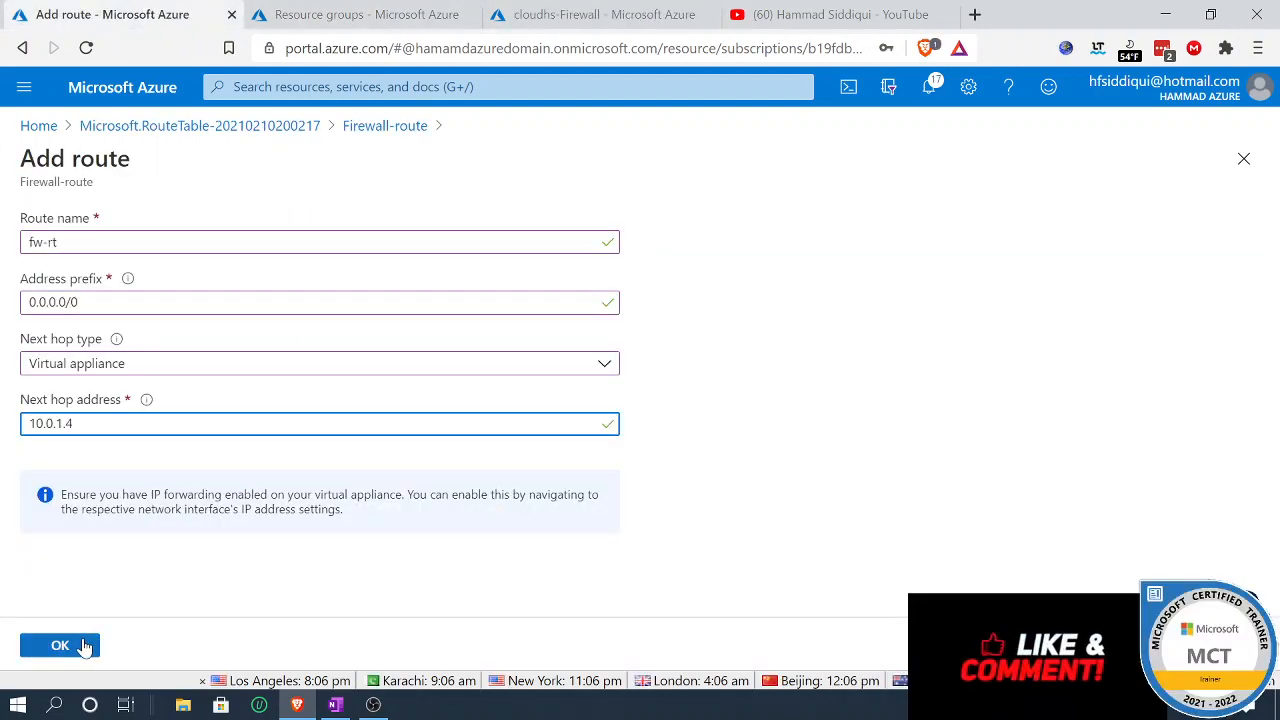
{"action": "left_click", "coordinate": [80, 647]}
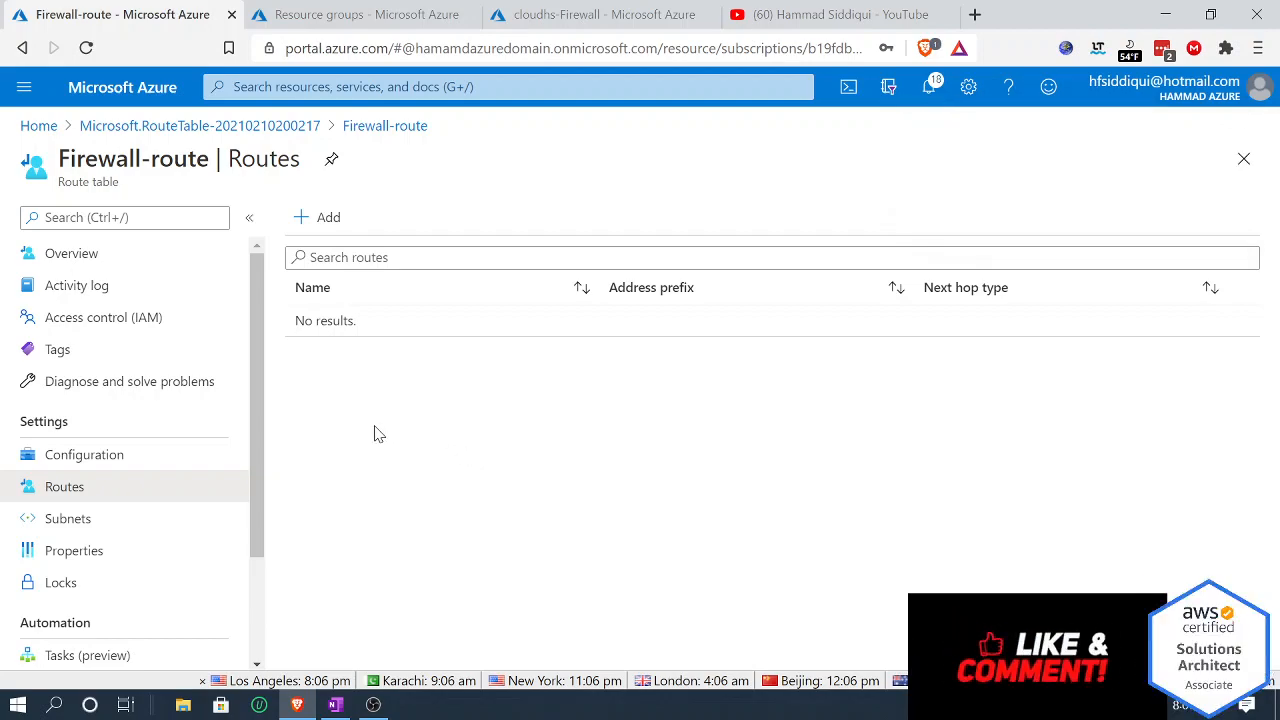
Step: Check the Backend-Snet association and its subnet settings, as well as the route list of the Firewall-route table
{"action": "left_click", "coordinate": [70, 519]}
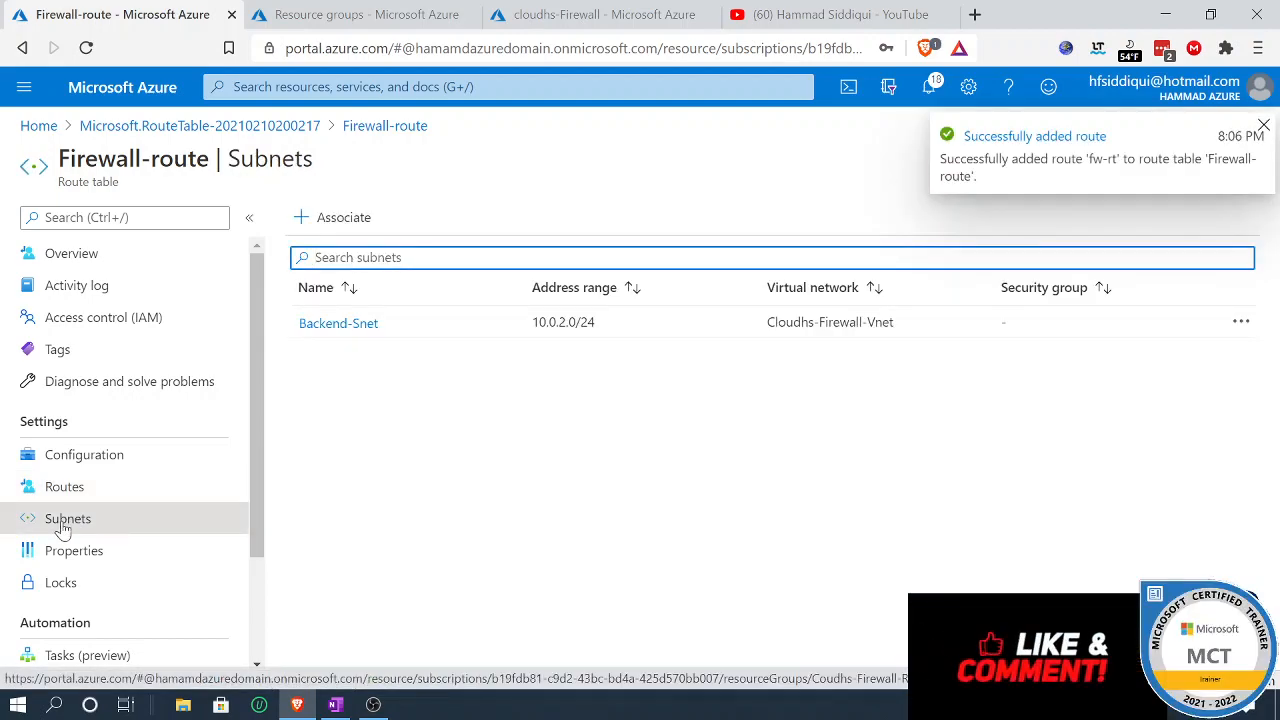
{"action": "left_click", "coordinate": [339, 324]}
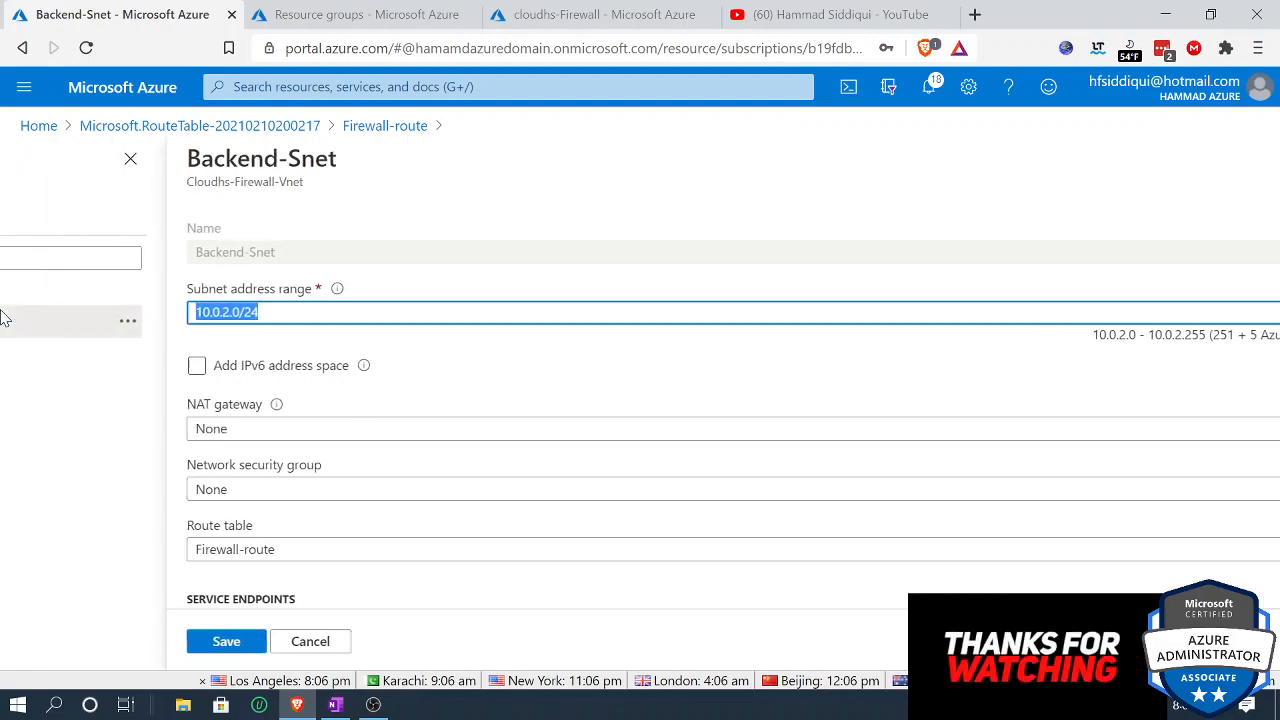
{"action": "left_click", "coordinate": [349, 640]}
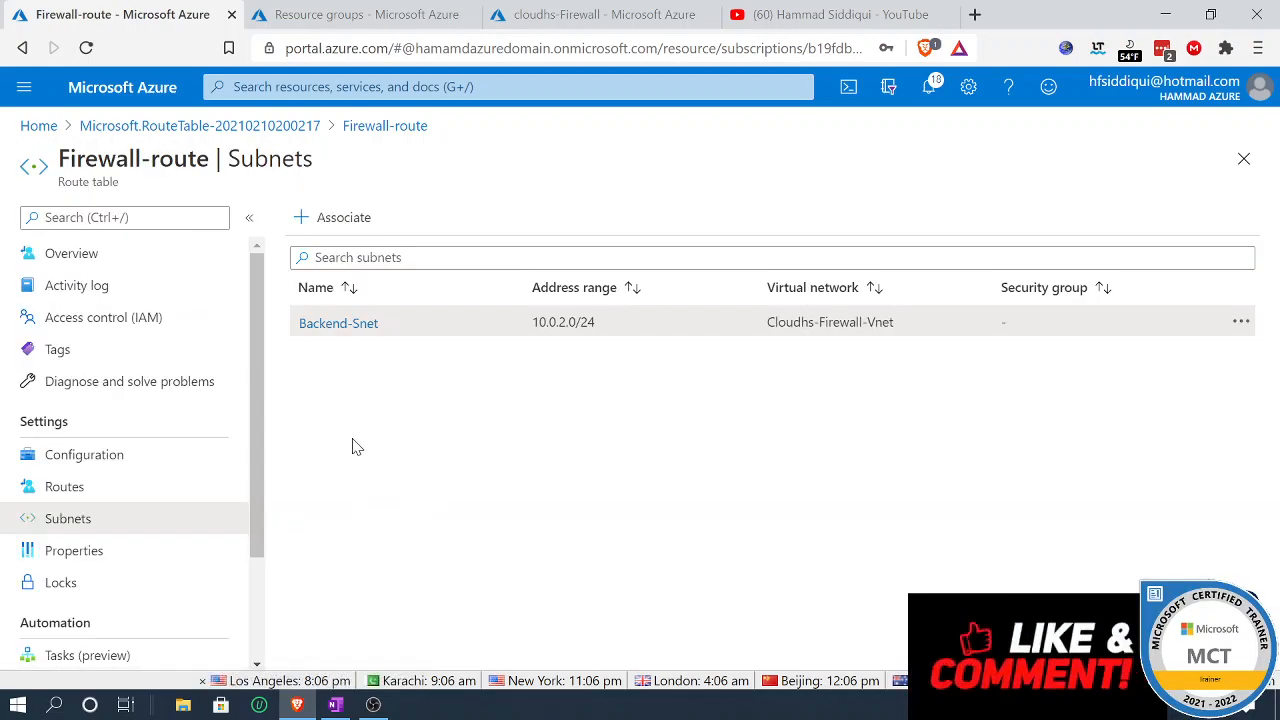
{"action": "left_click", "coordinate": [88, 487]}
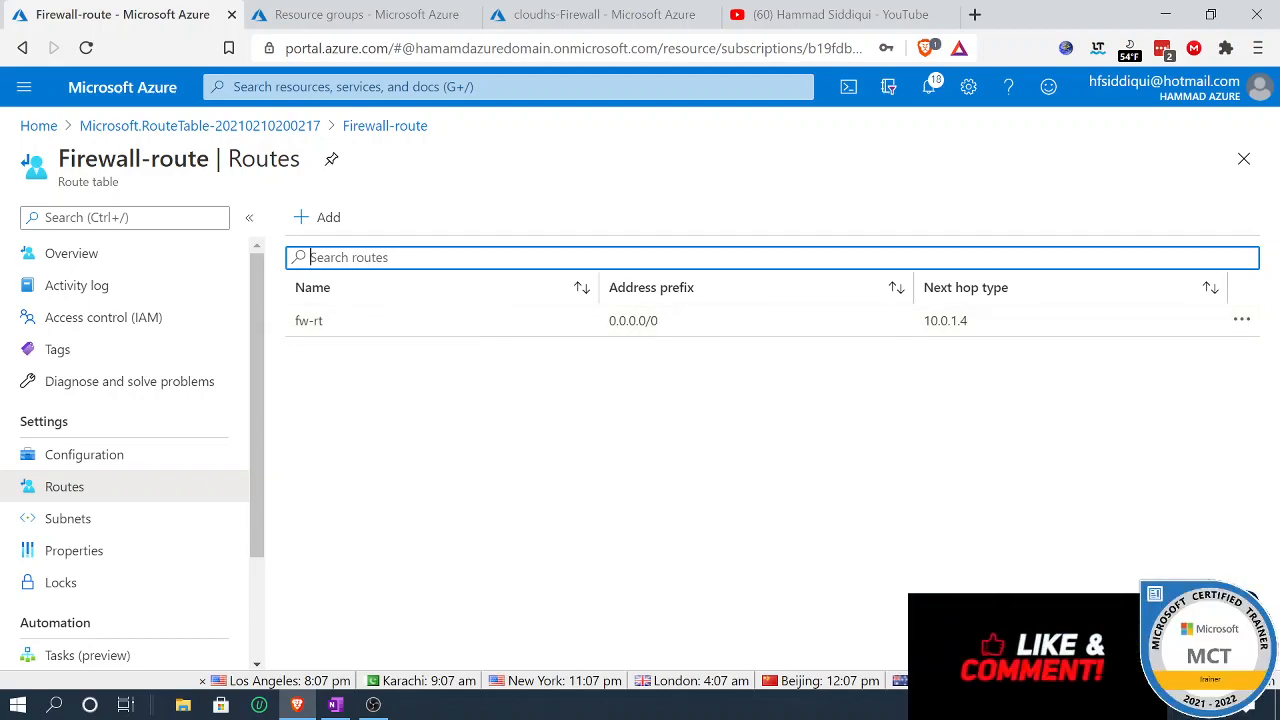
Step: Open the application rule collections in the classic rules of cloudhs-Firewall
{"action": "left_click", "coordinate": [590, 14]}
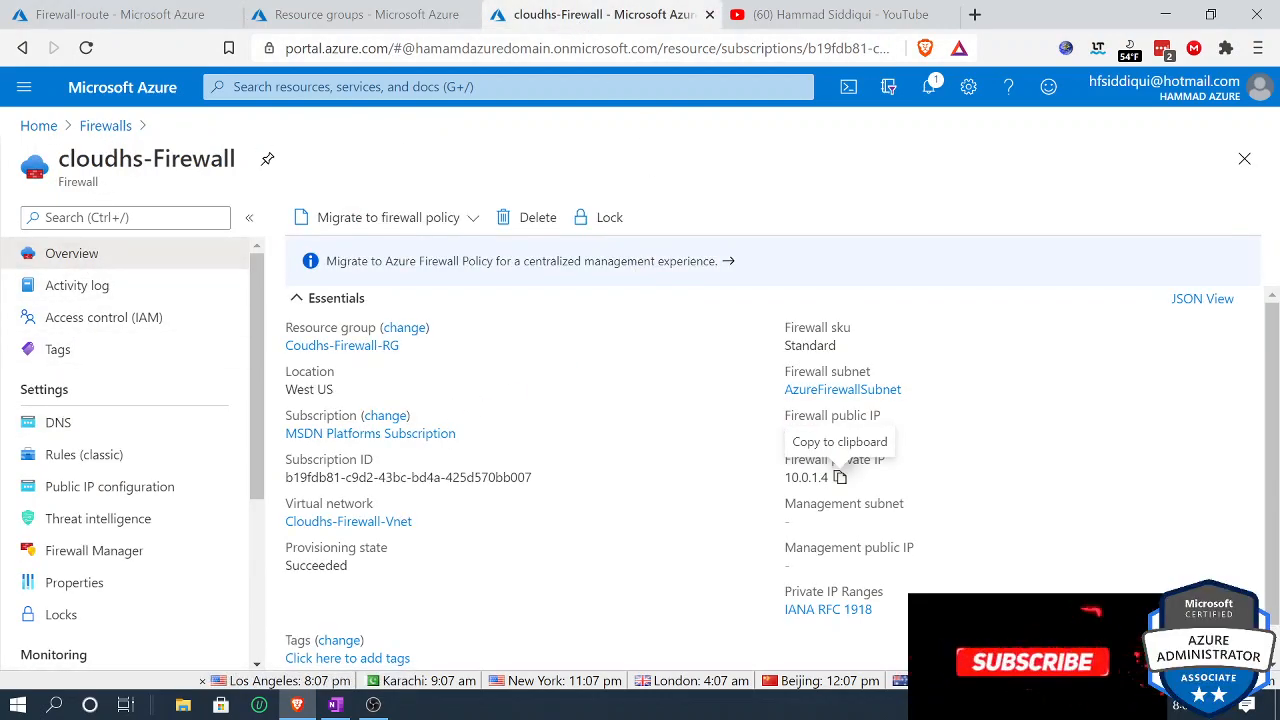
{"action": "key", "text": "alt+Tab"}
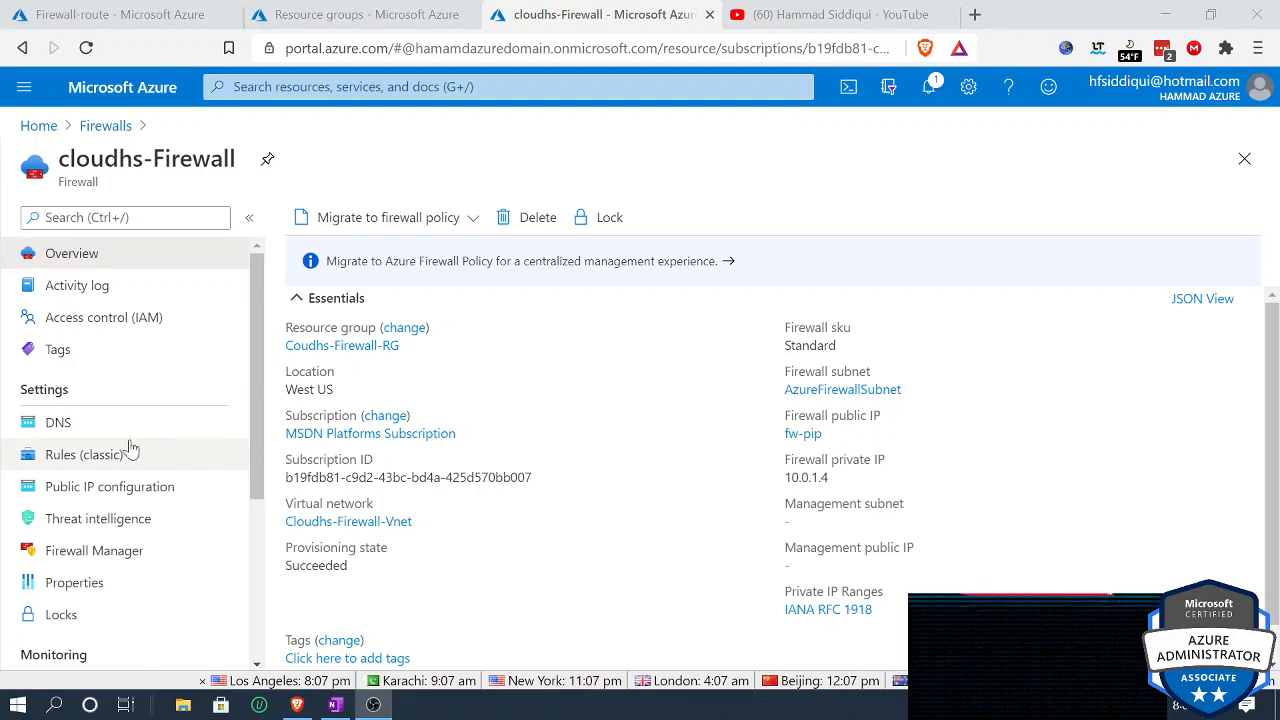
{"action": "left_click", "coordinate": [83, 454]}
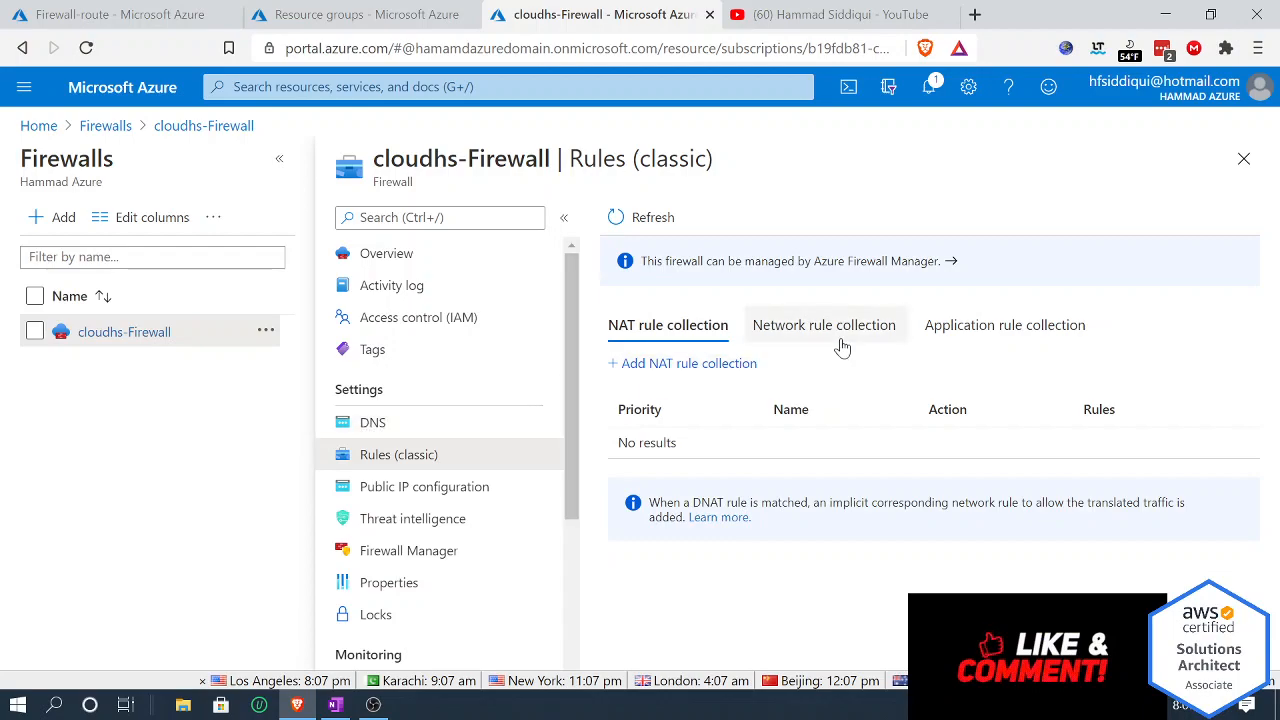
{"action": "left_click", "coordinate": [278, 161]}
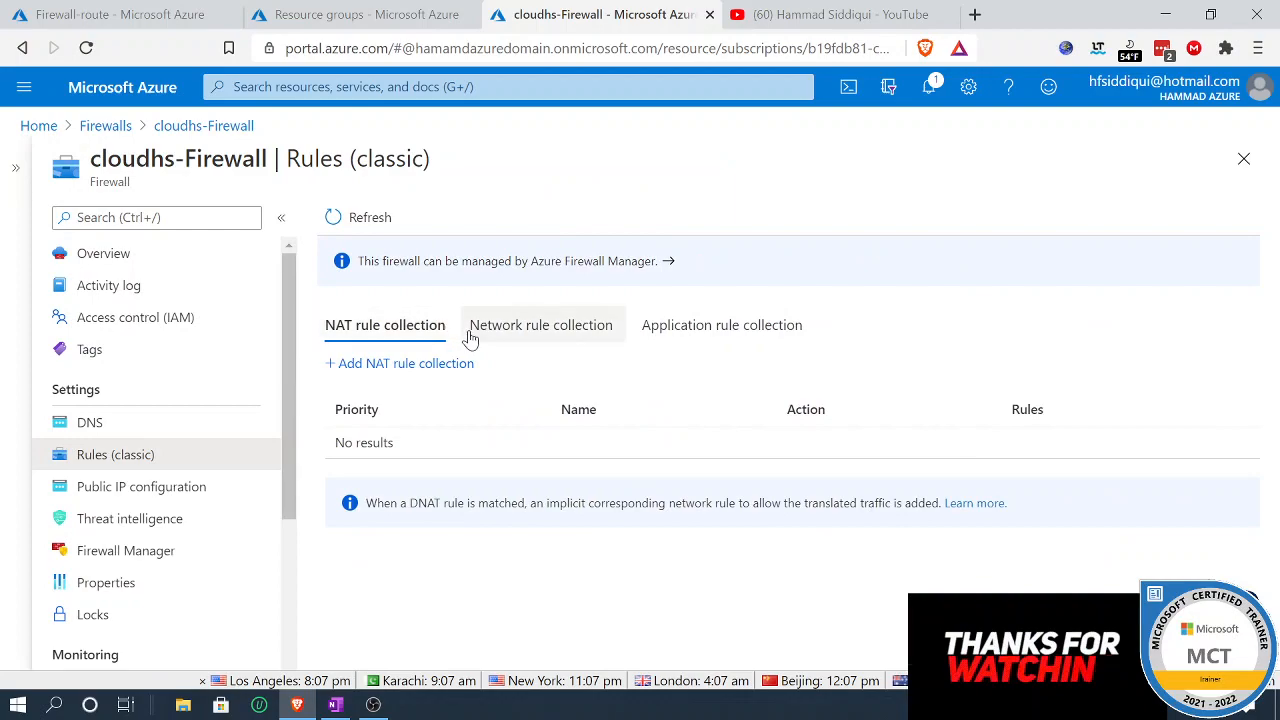
{"action": "left_click", "coordinate": [712, 323]}
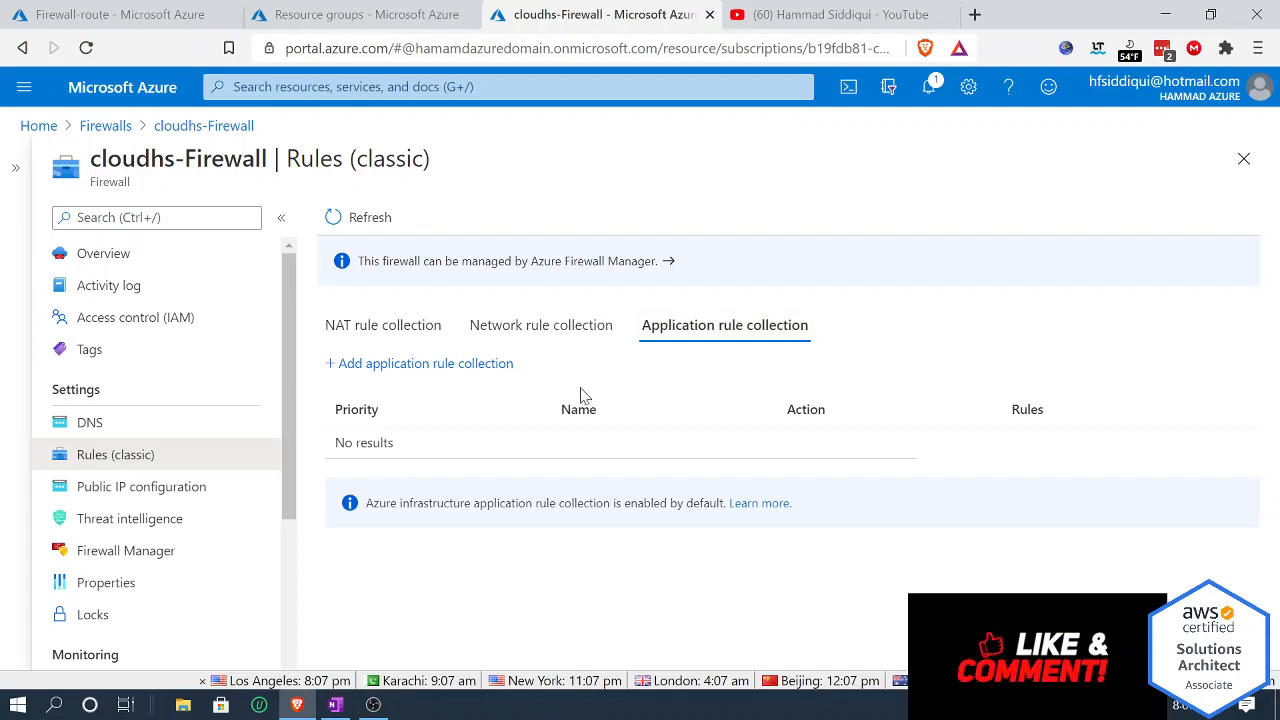
Step: Start a new application rule collection named application-fw-rule with priority 200
{"action": "left_click", "coordinate": [428, 366]}
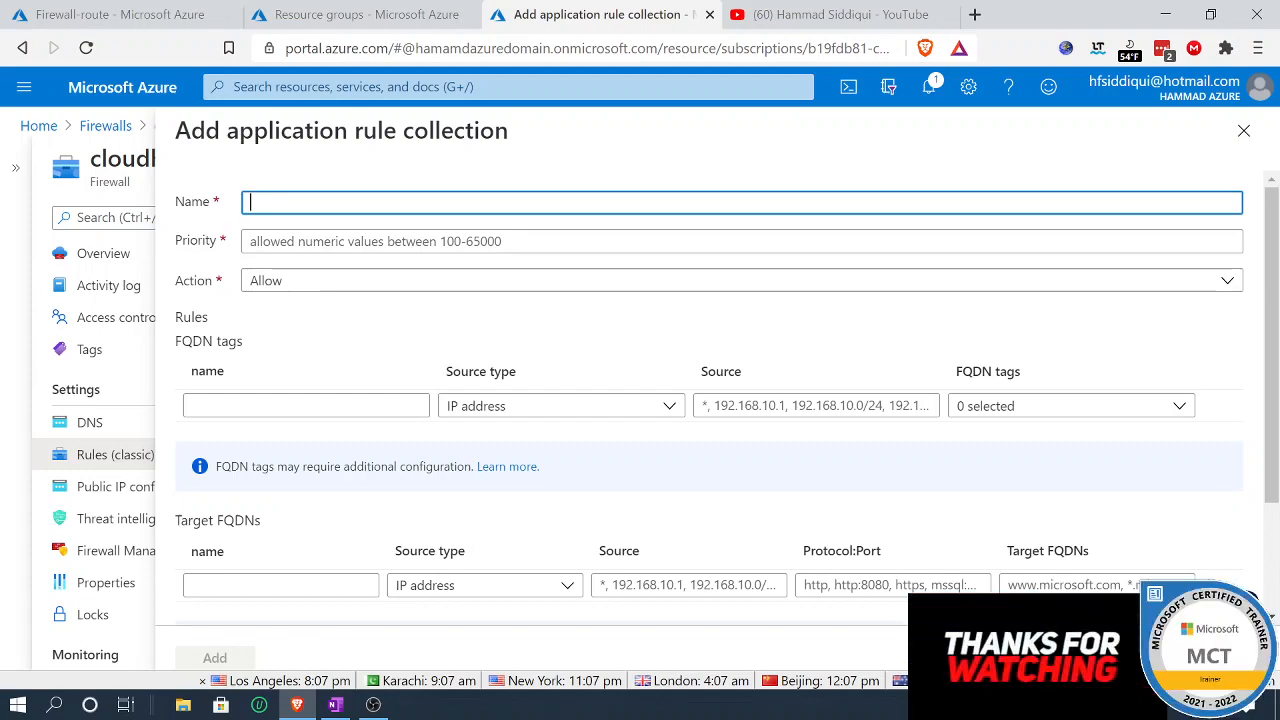
{"action": "type", "text": "plication"}
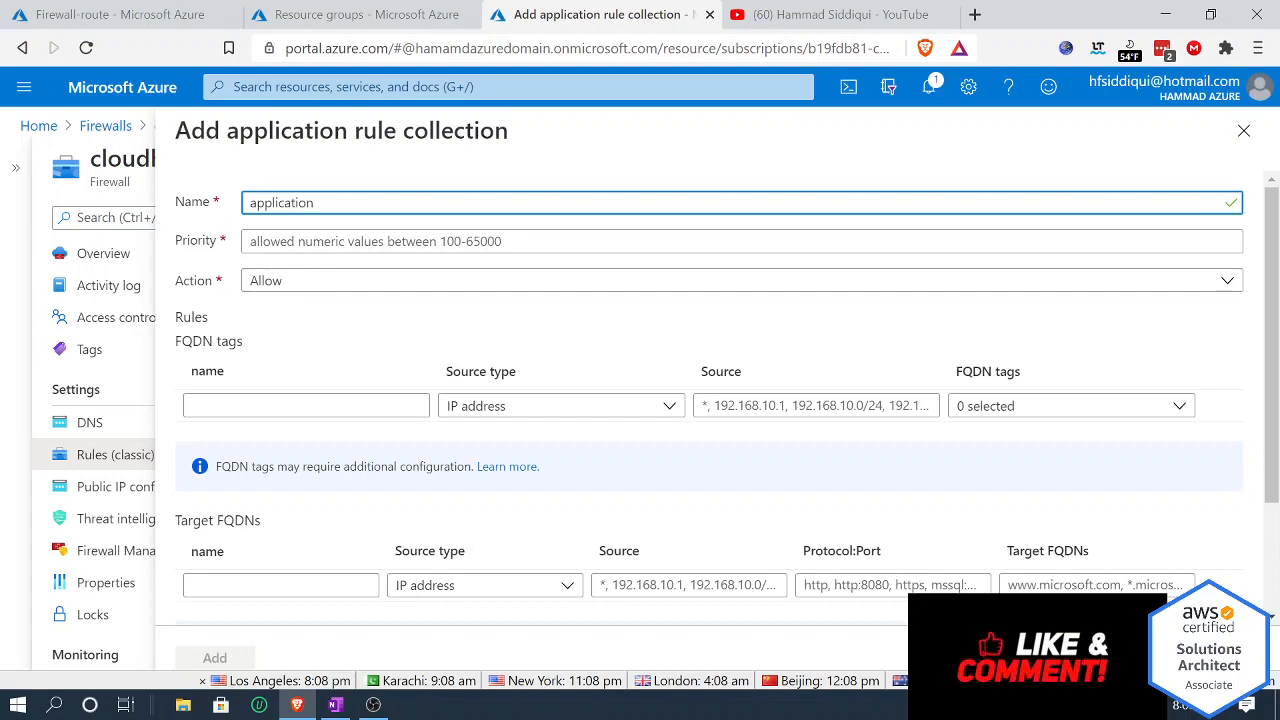
{"action": "type", "text": "-fw-rule"}
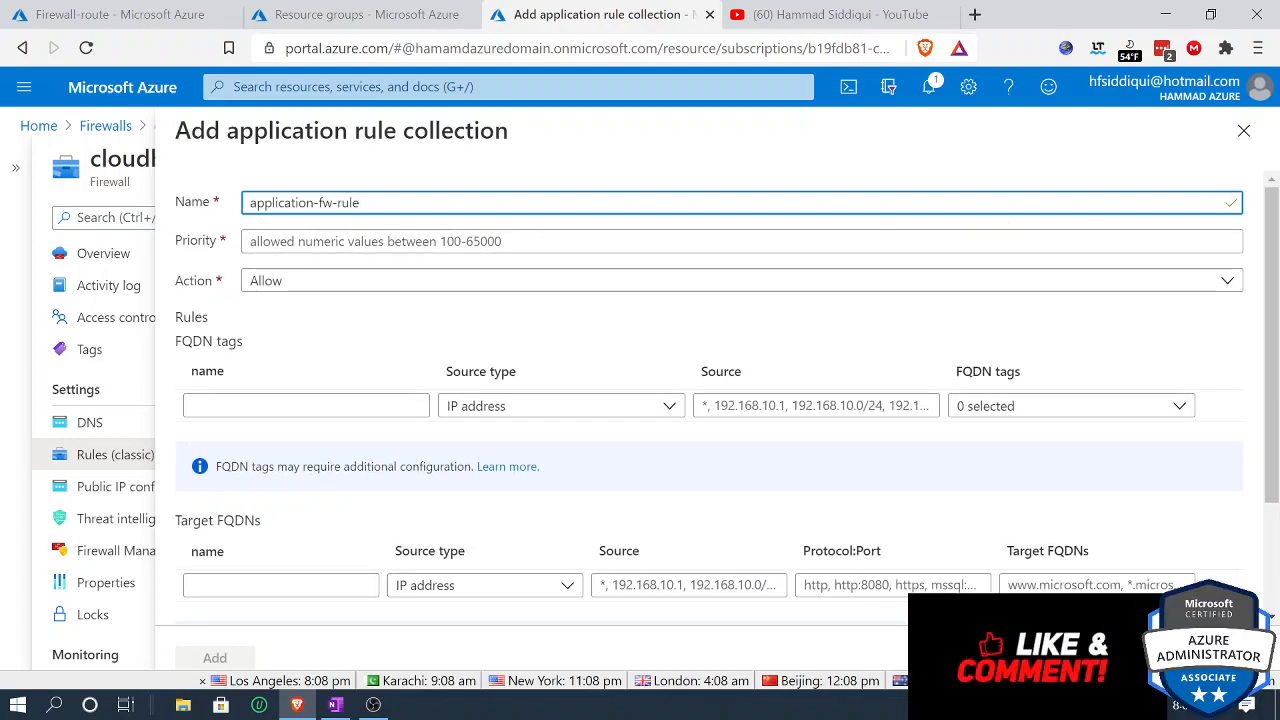
{"action": "key", "text": "Tab"}
{"action": "type", "text": "200"}
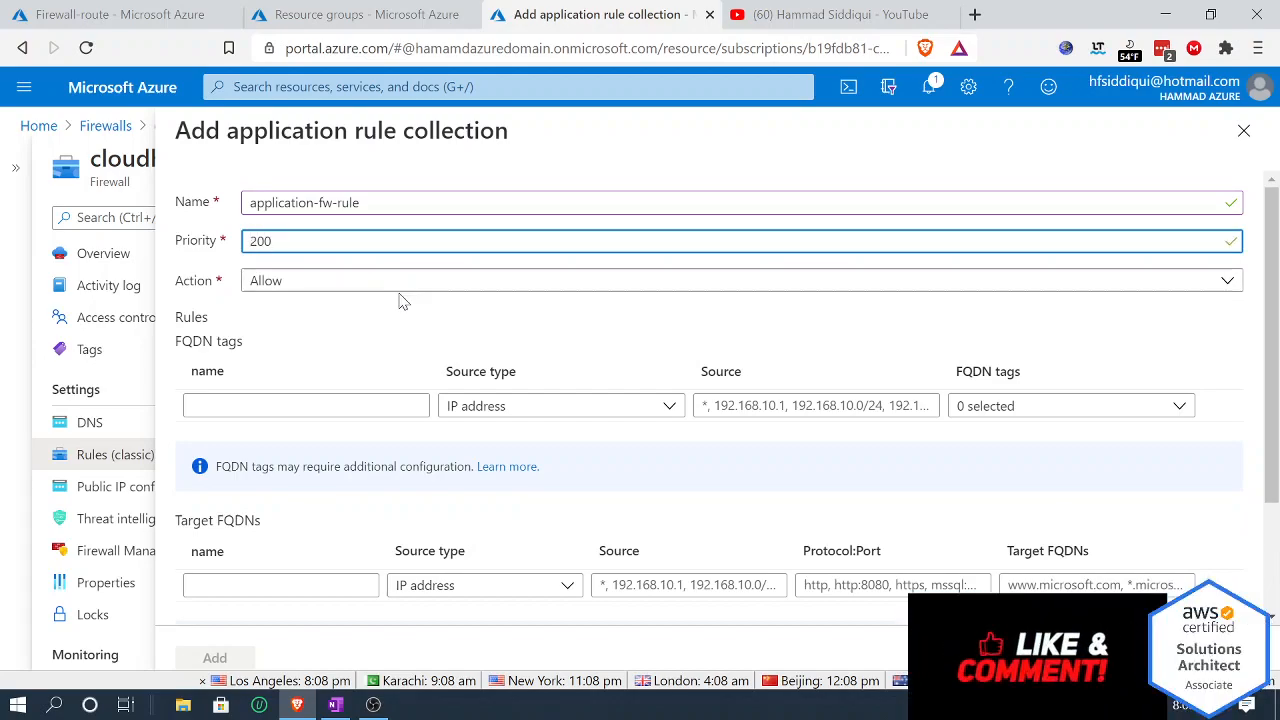
Step: Enter an FQDN tags rule named app-01 with IP address source 10.0.2.0/24
{"action": "left_click", "coordinate": [306, 405]}
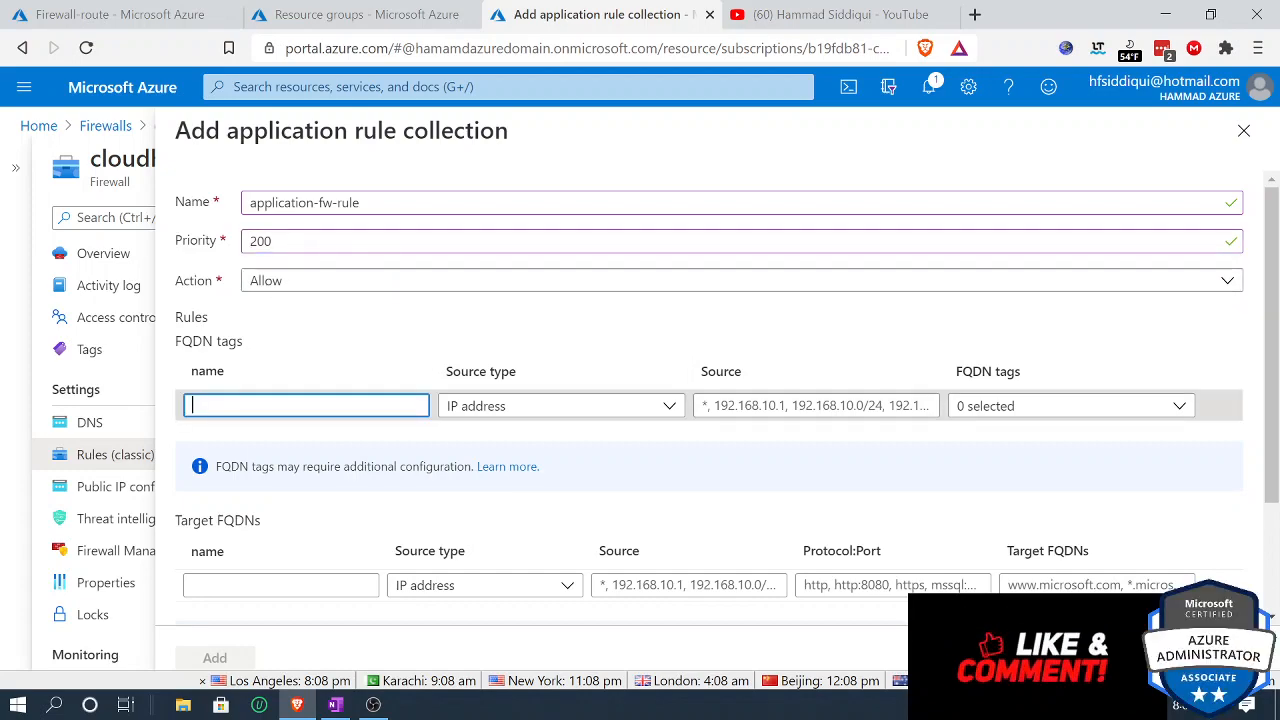
{"action": "type", "text": "app-01"}
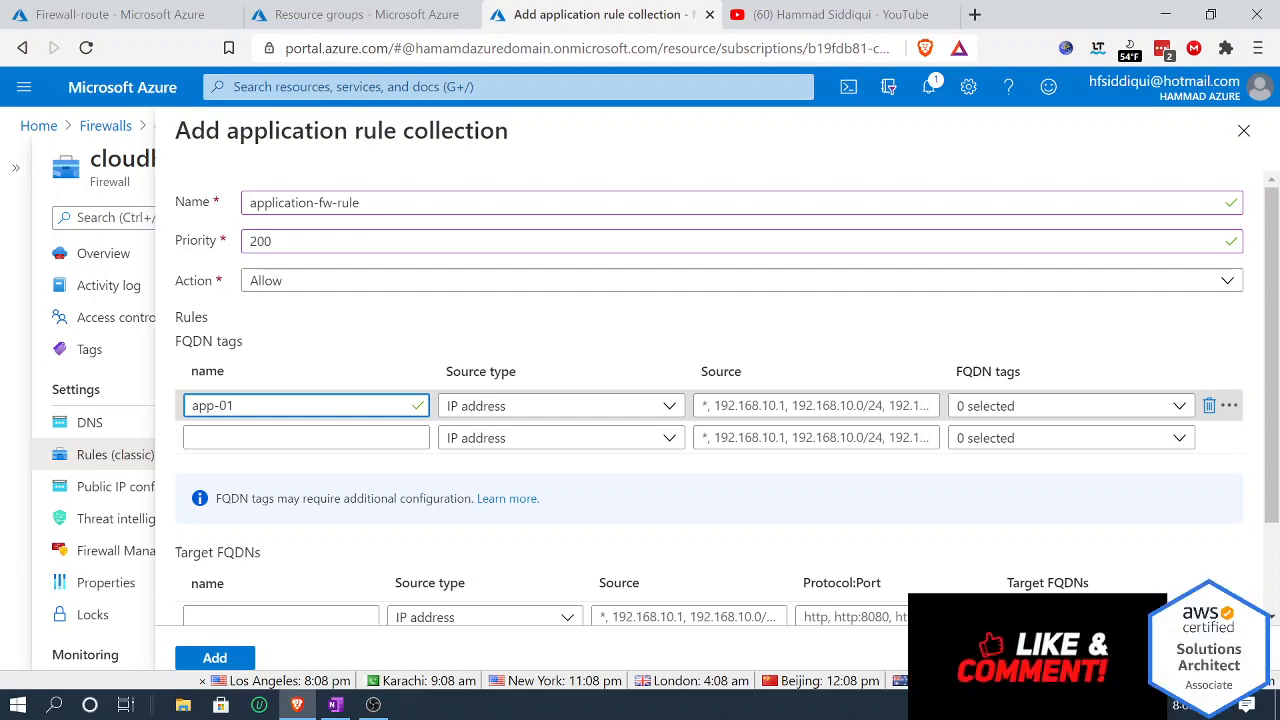
{"action": "key", "text": "Tab"}
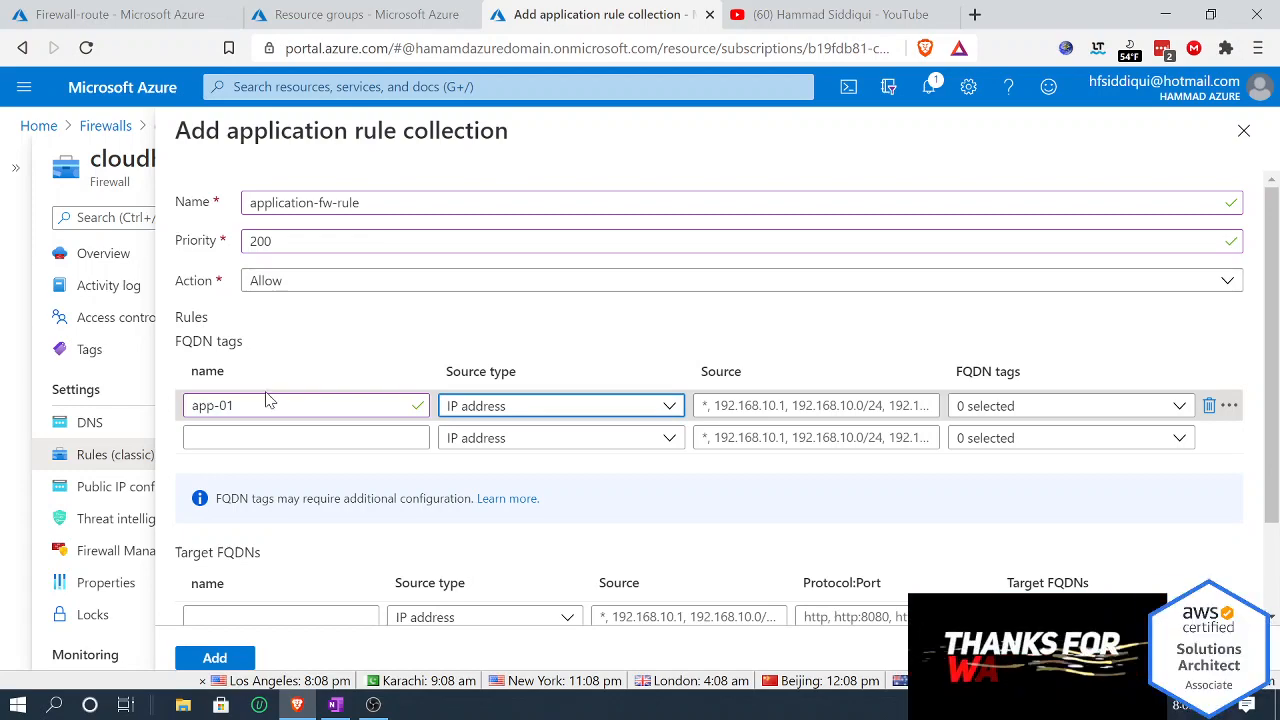
{"action": "key", "text": "Tab"}
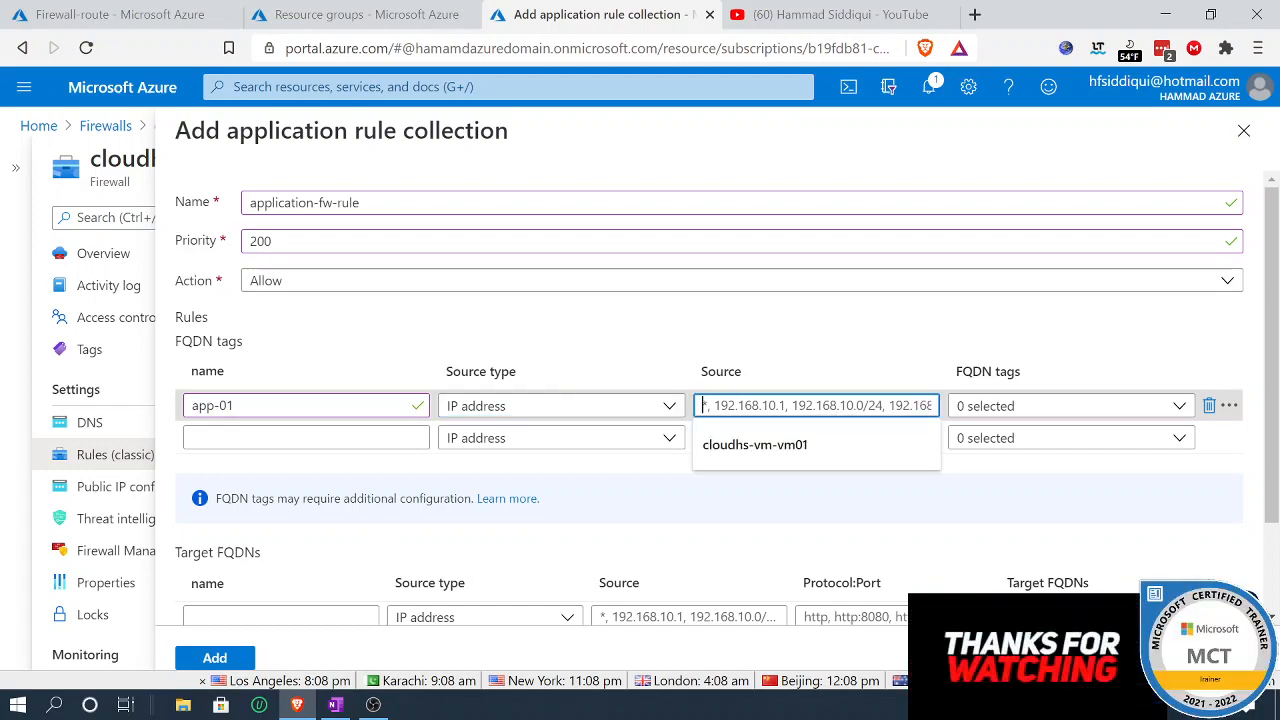
{"action": "type", "text": "10"}
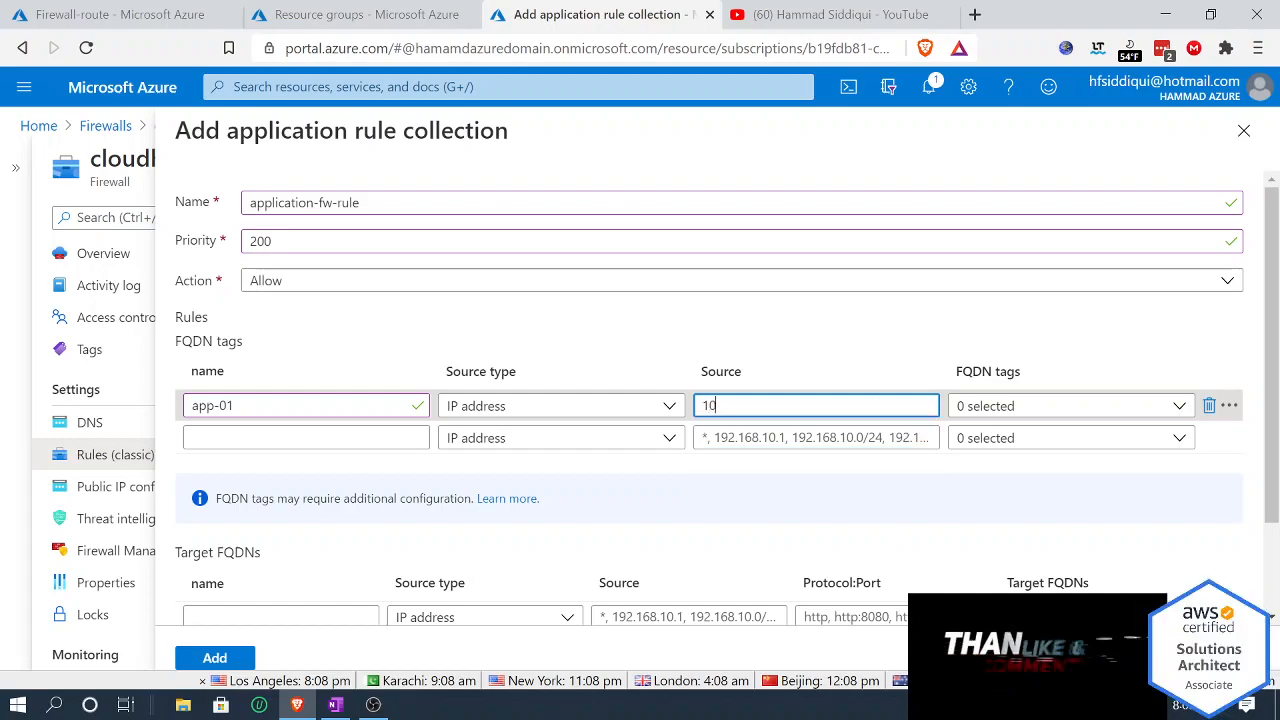
{"action": "type", "text": ".0."}
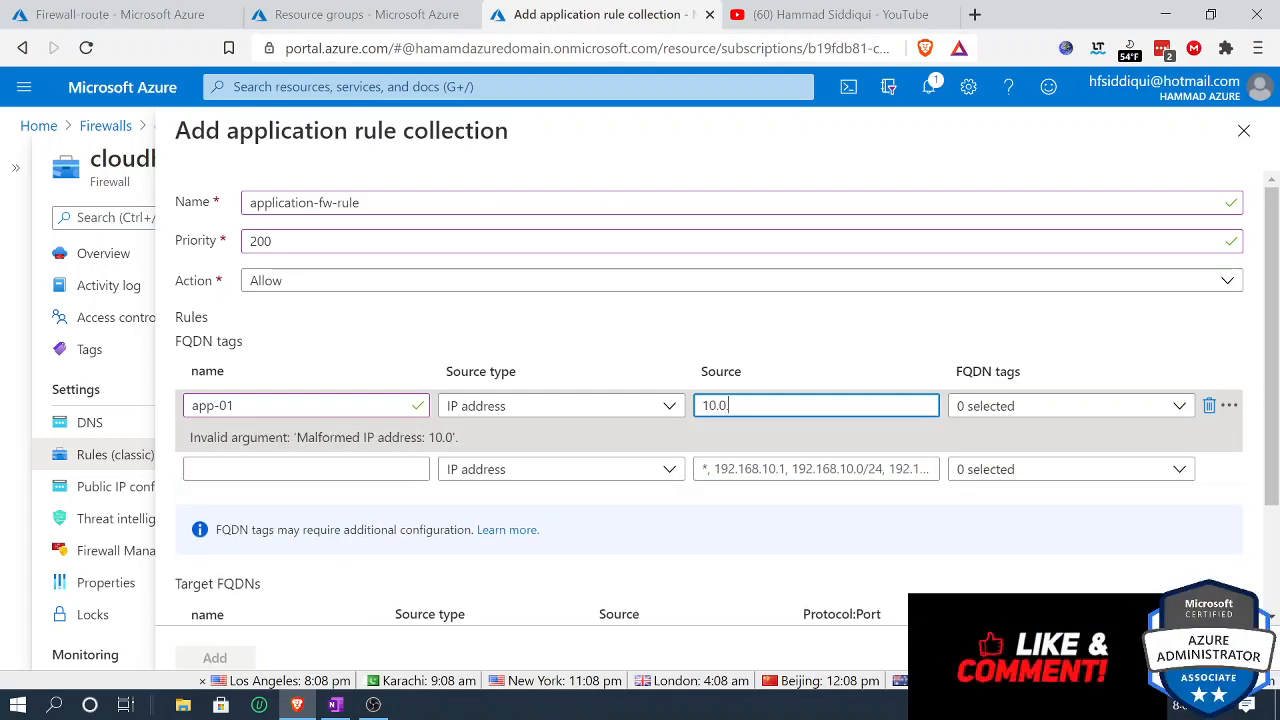
{"action": "type", "text": "2.0"}
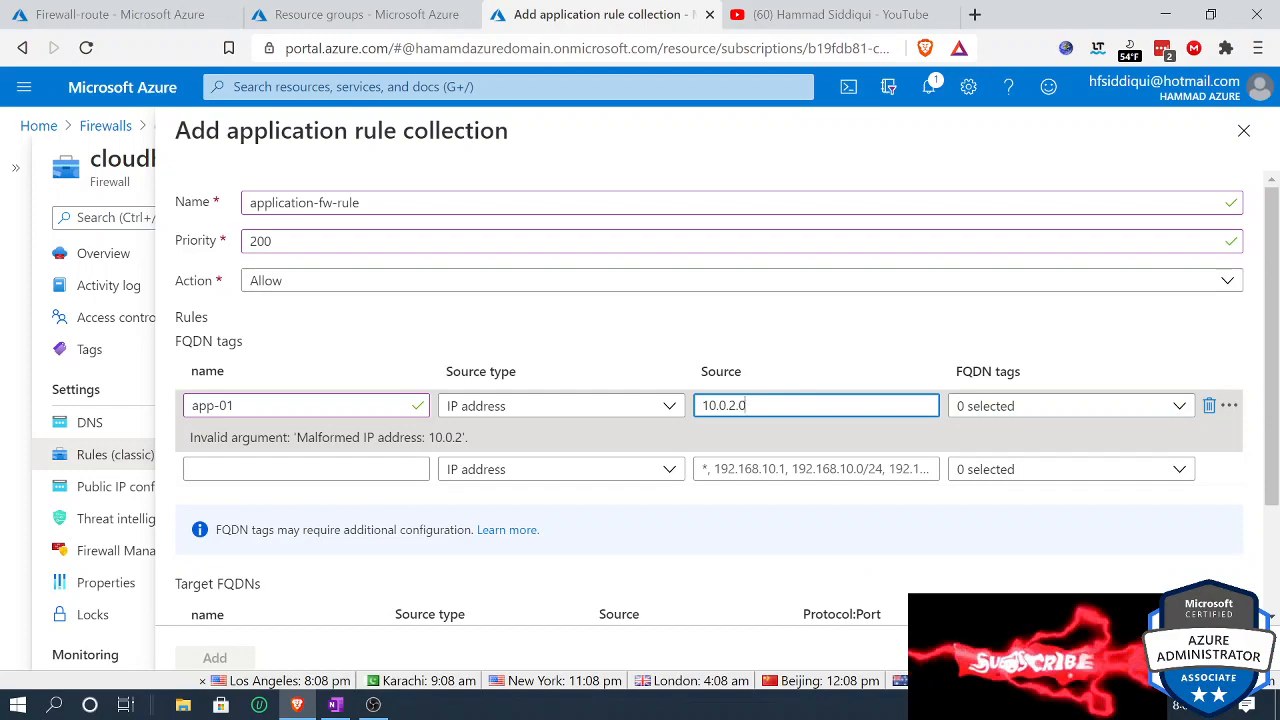
{"action": "type", "text": "/24"}
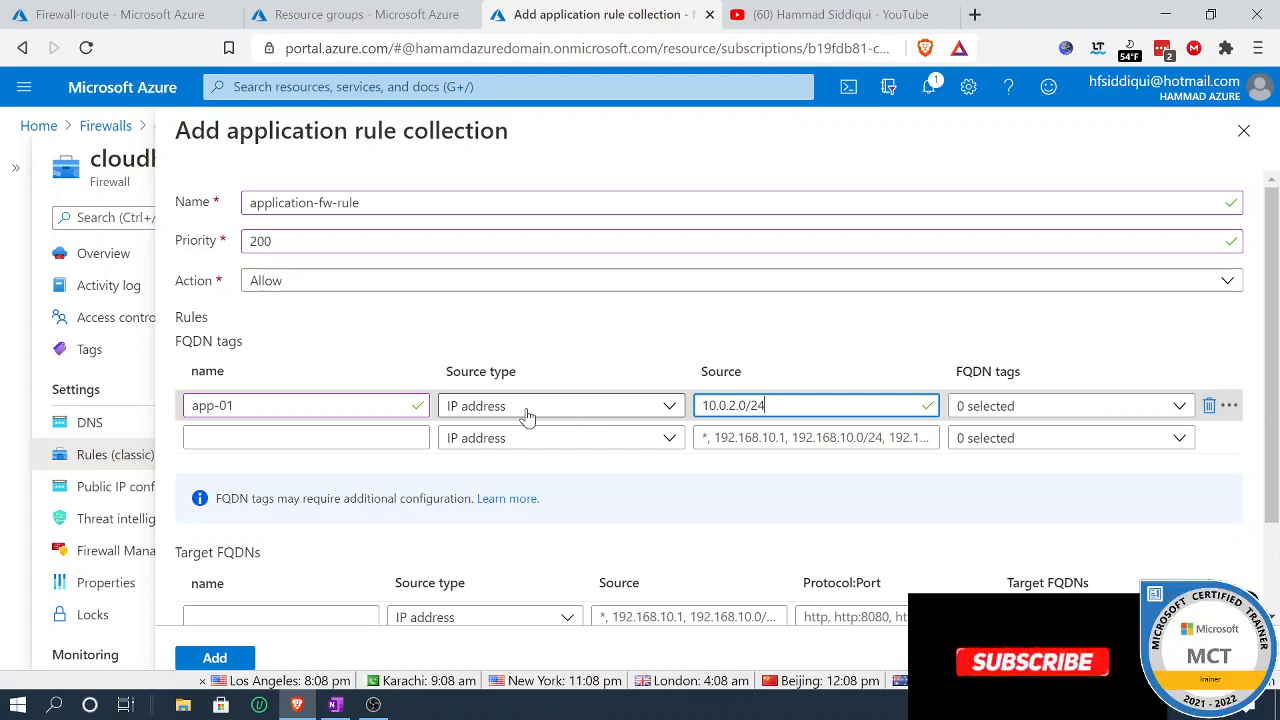
Step: Move the name app-01 and source 10.0.2.0/24 from the FQDN tags rule to a Target FQDNs rule, and delete the FQDN tags rule
{"action": "left_click_drag", "start_coordinate": [246, 407], "coordinate": [171, 419]}
{"action": "key", "text": "ctrl+c"}
{"action": "key", "text": "BackSpace"}
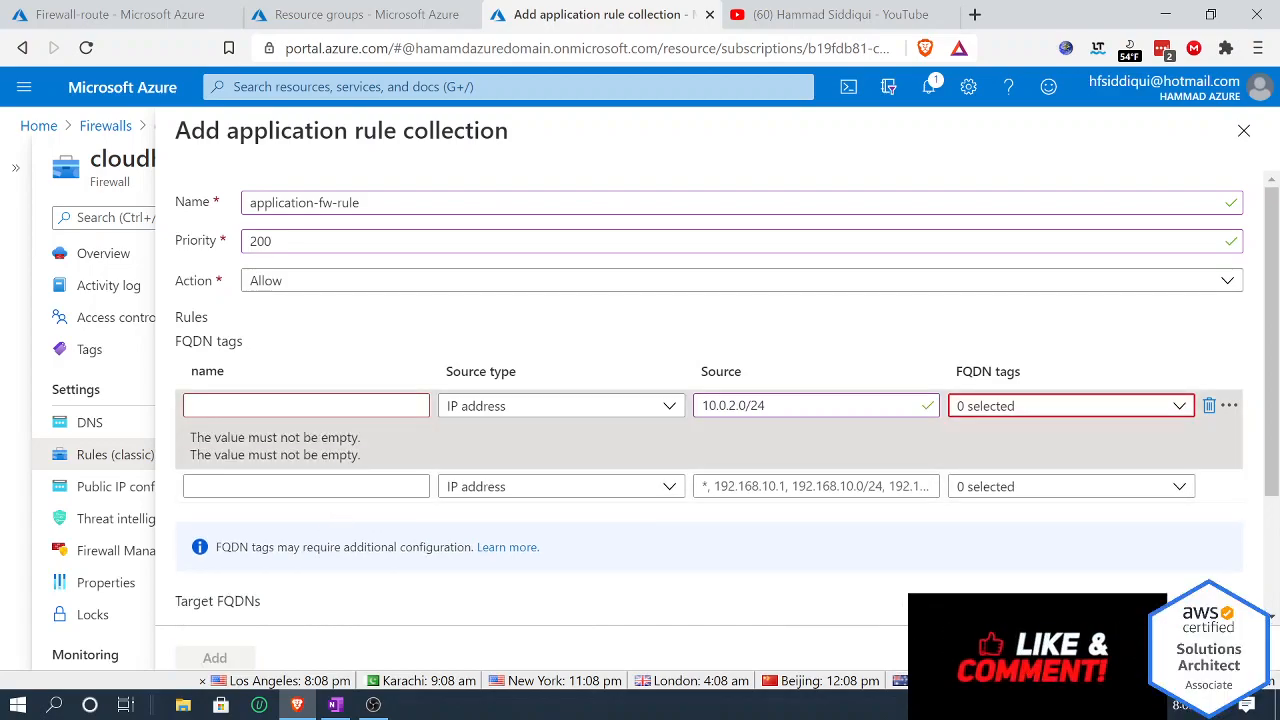
{"action": "scroll", "coordinate": [294, 523], "scroll_direction": "down", "scroll_amount": 2}
{"action": "left_click", "coordinate": [280, 565]}
{"action": "key", "text": "ctrl+v"}
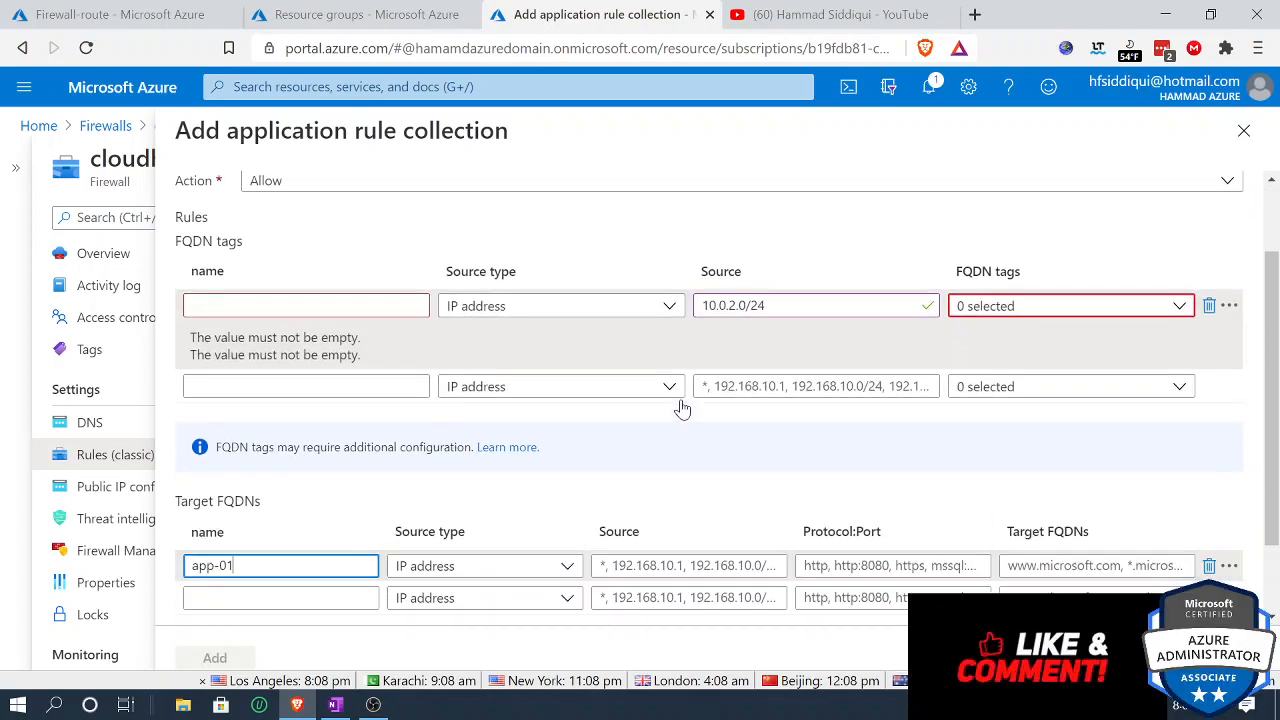
{"action": "left_click_drag", "start_coordinate": [778, 306], "coordinate": [618, 320]}
{"action": "key", "text": "ctrl+c"}
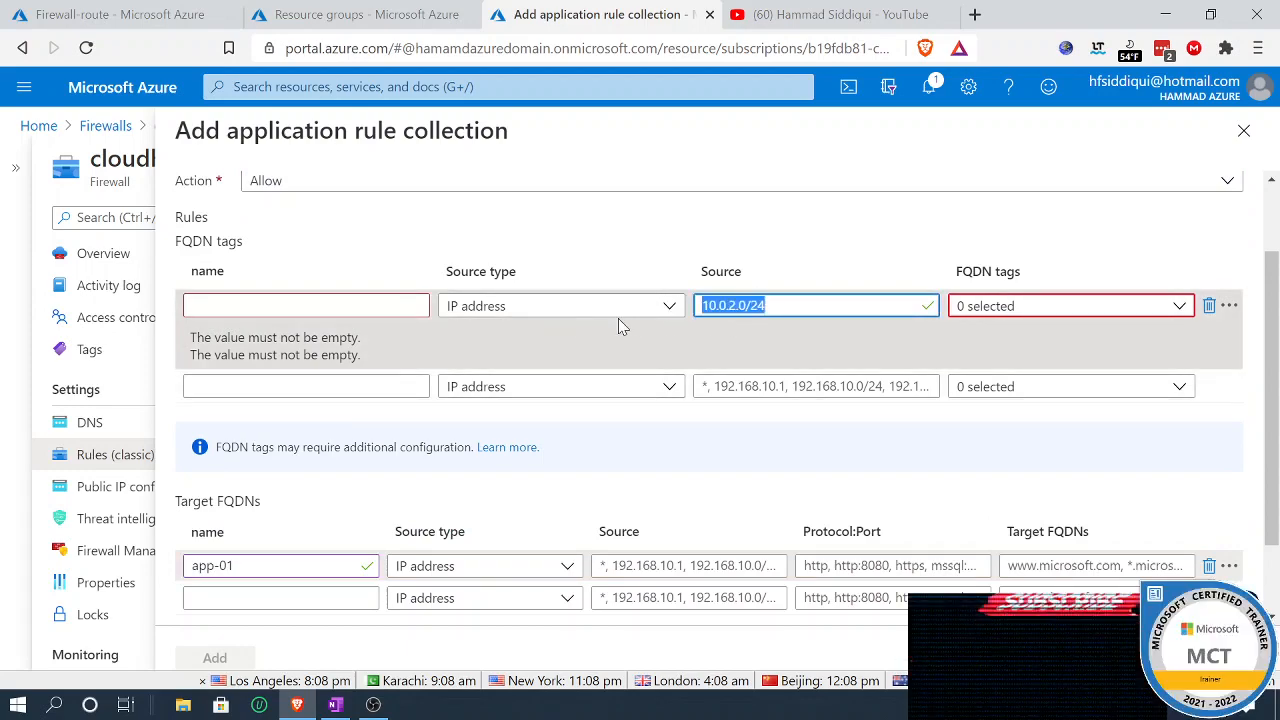
{"action": "key", "text": "BackSpace"}
{"action": "left_click", "coordinate": [617, 566]}
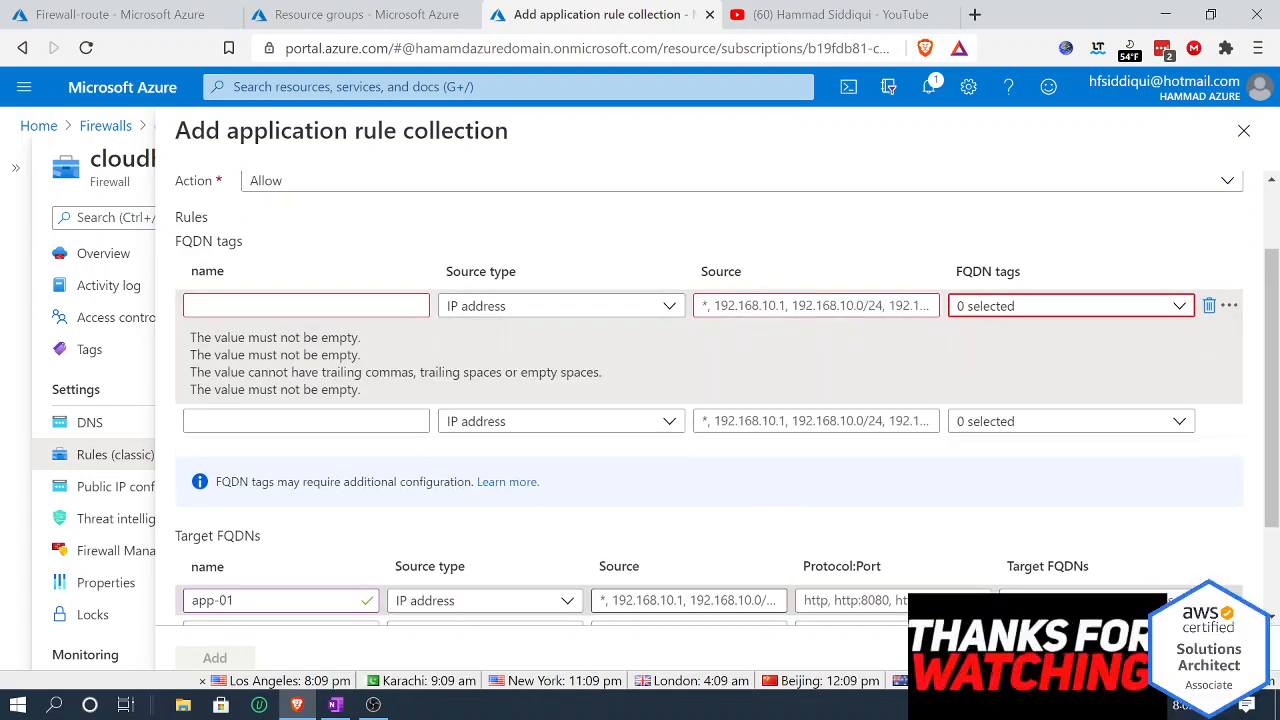
{"action": "key", "text": "ctrl+v"}
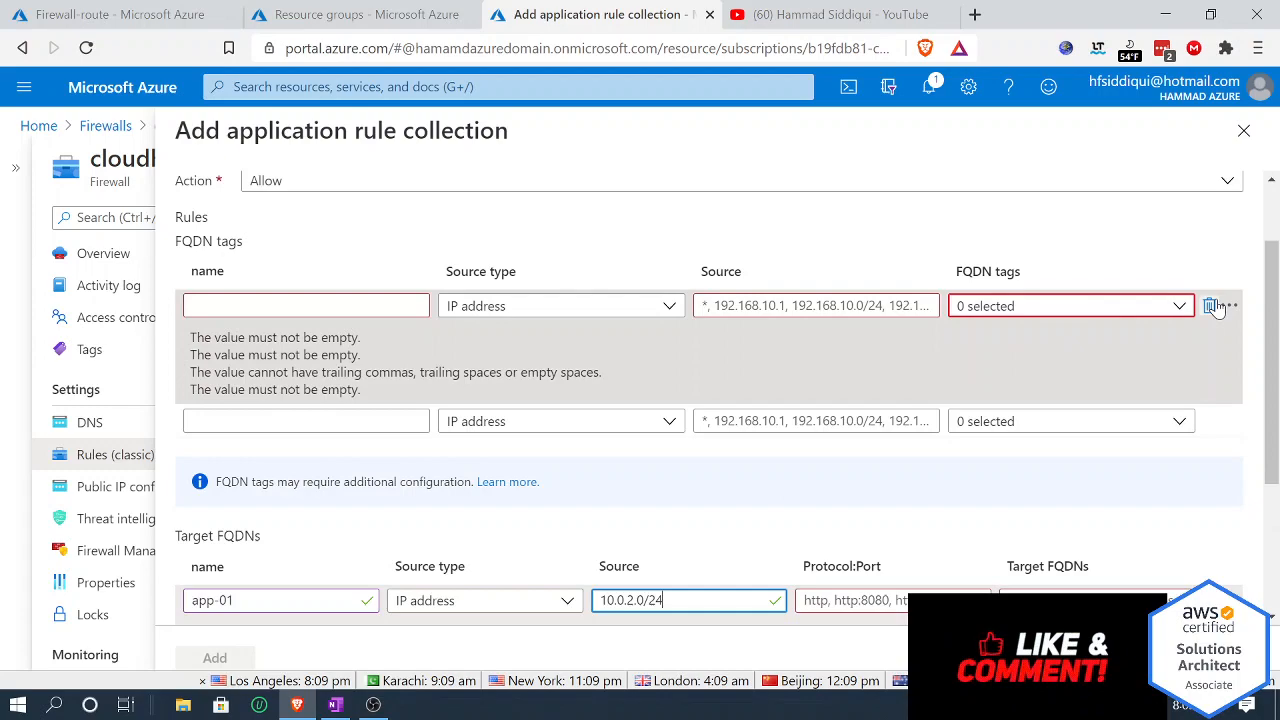
{"action": "left_click", "coordinate": [1210, 305]}
{"action": "left_click", "coordinate": [885, 485]}
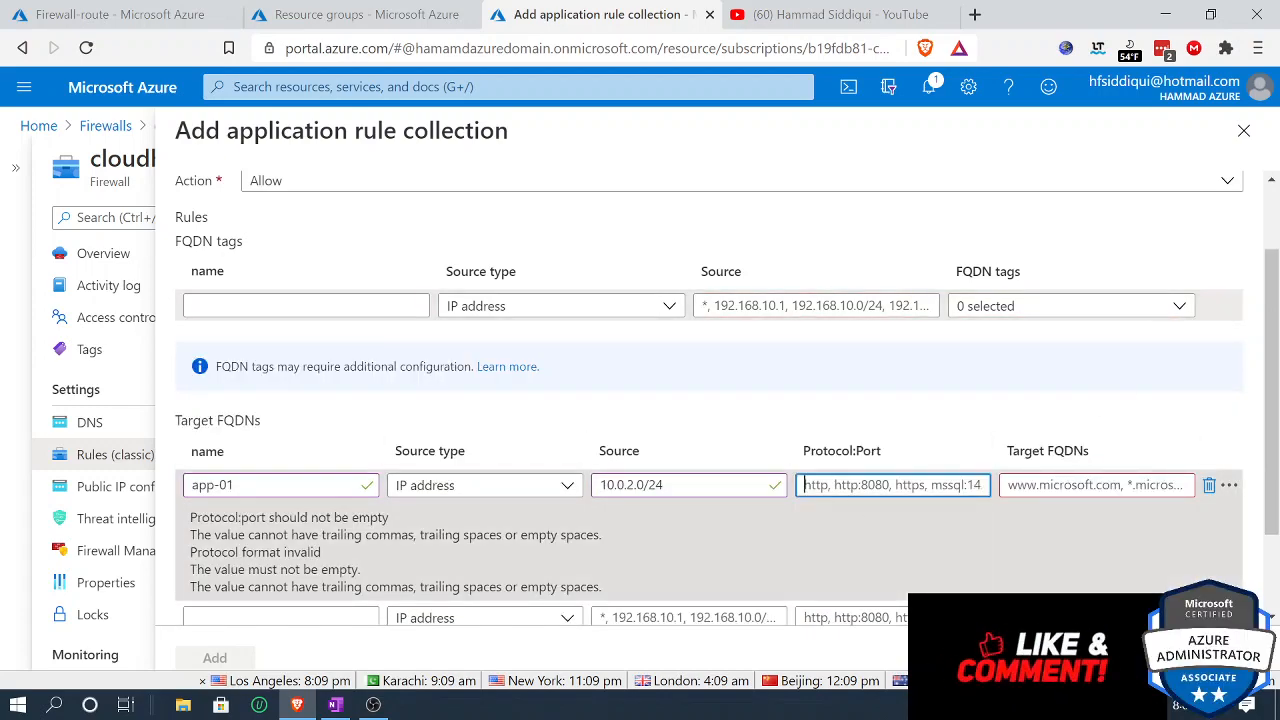
{"action": "type", "text": "http,https"}
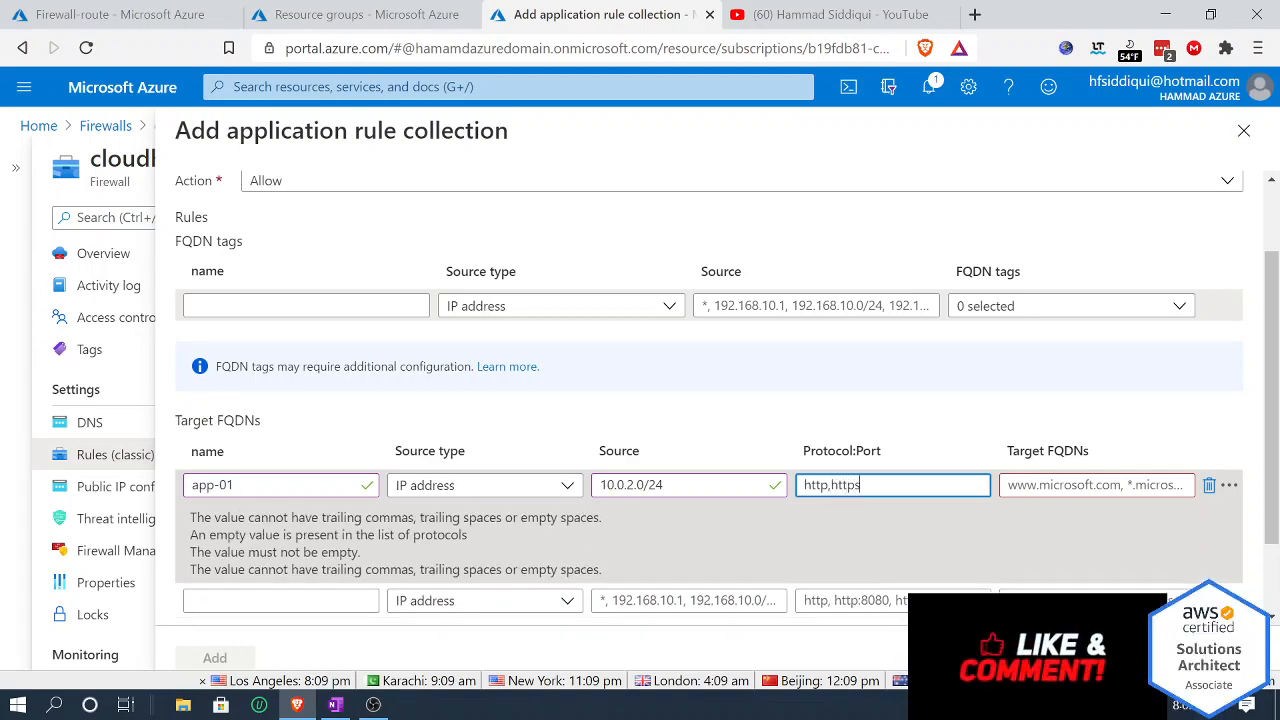
{"action": "key", "text": "Tab"}
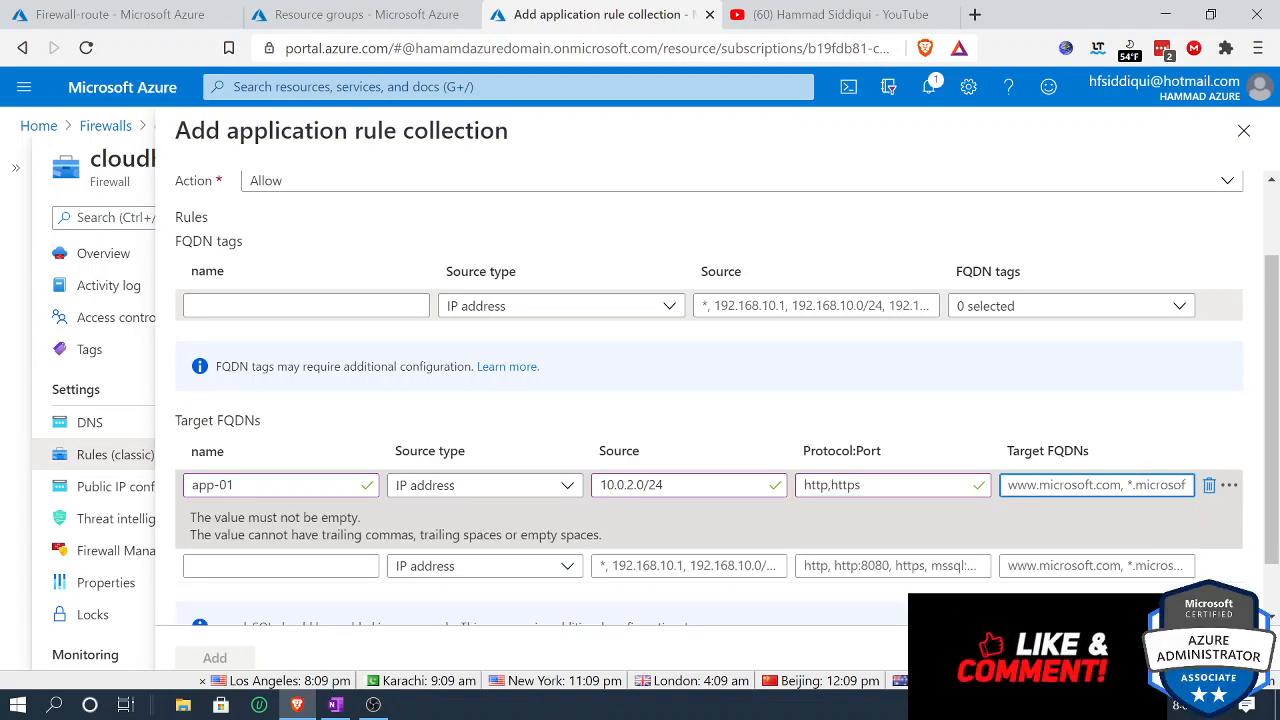
{"action": "type", "text": "www.google.c"}
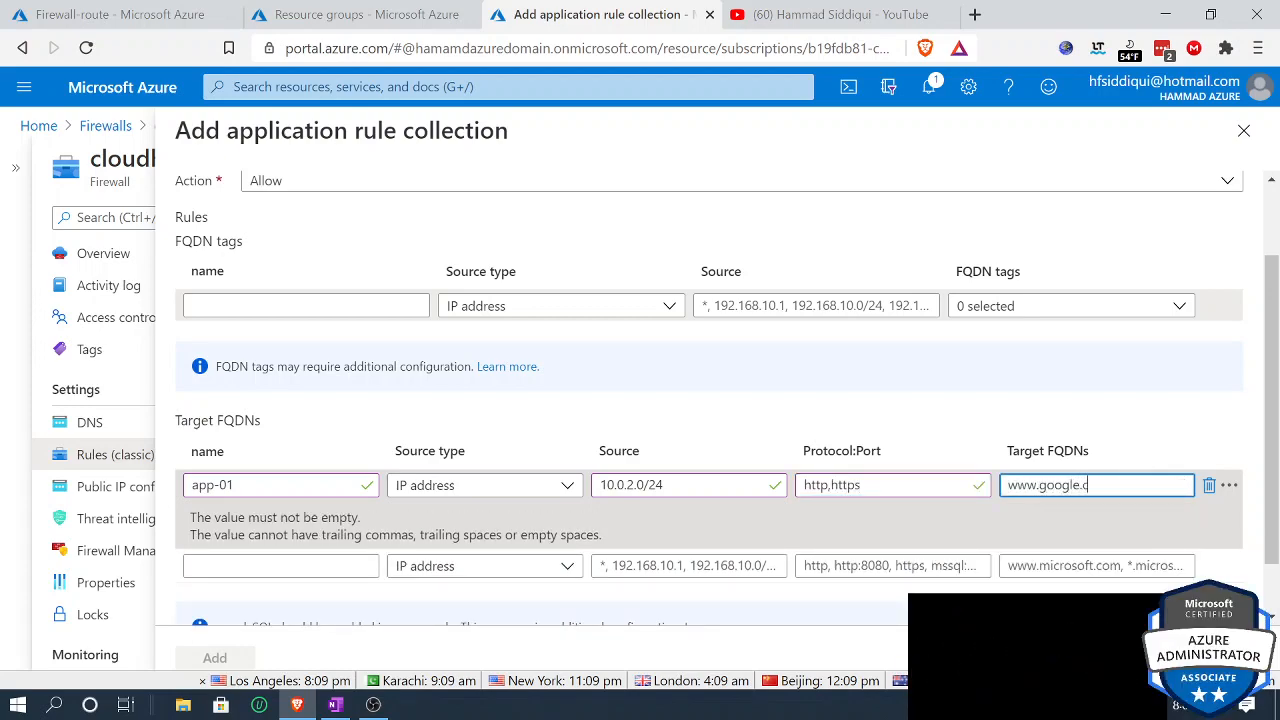
{"action": "type", "text": "om"}
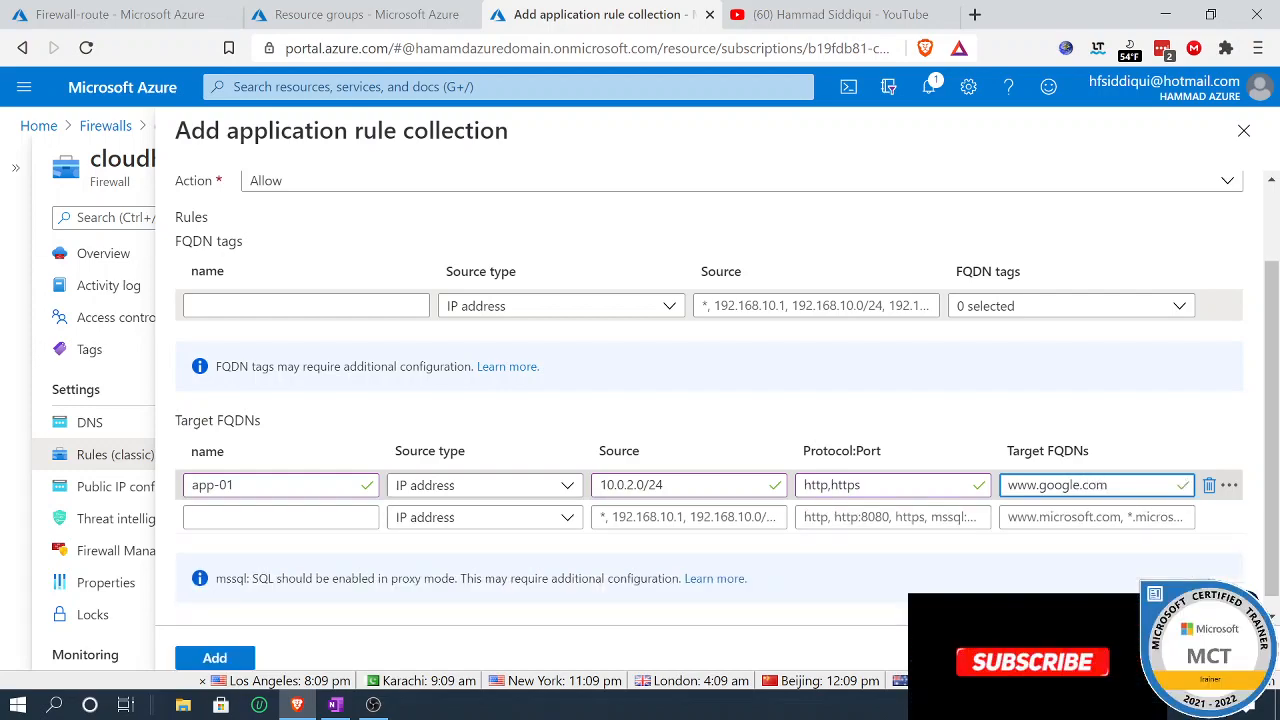
Step: Add a second target FQDN rule named cnn and rename the app-01 rule to google
{"action": "left_click", "coordinate": [281, 517]}
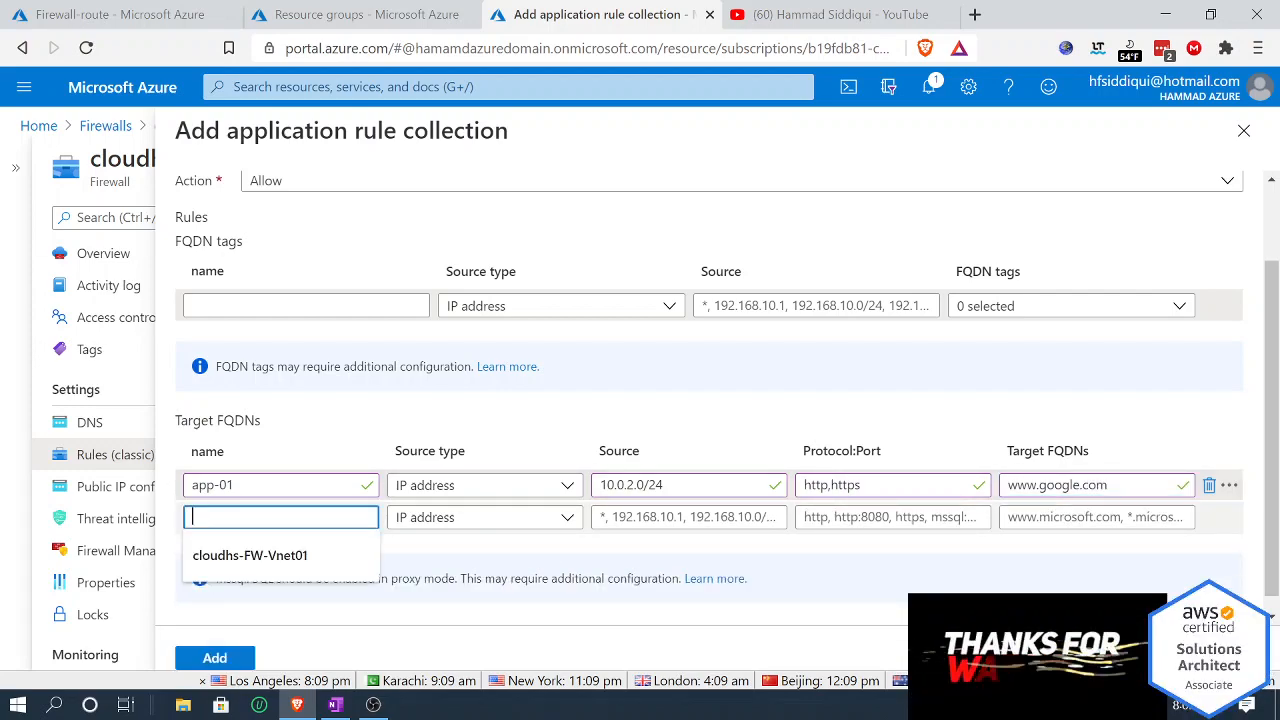
{"action": "type", "text": "cnn"}
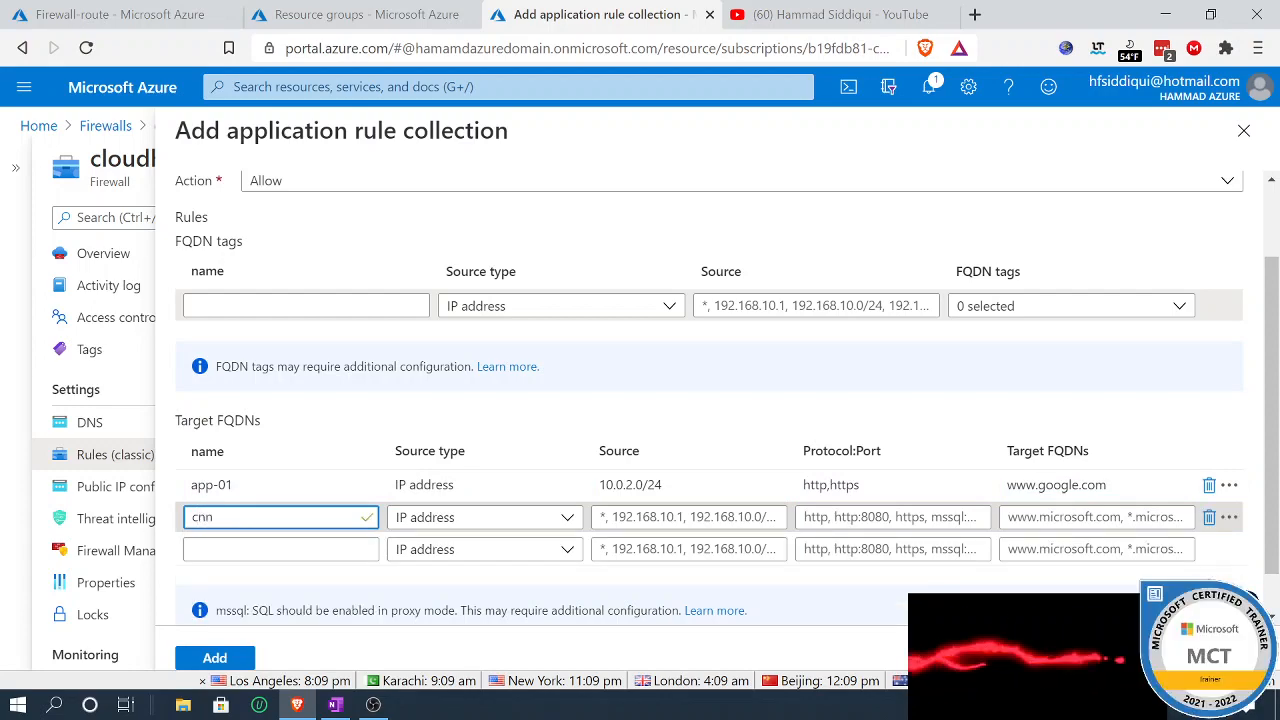
{"action": "left_click_drag", "start_coordinate": [233, 486], "coordinate": [197, 485]}
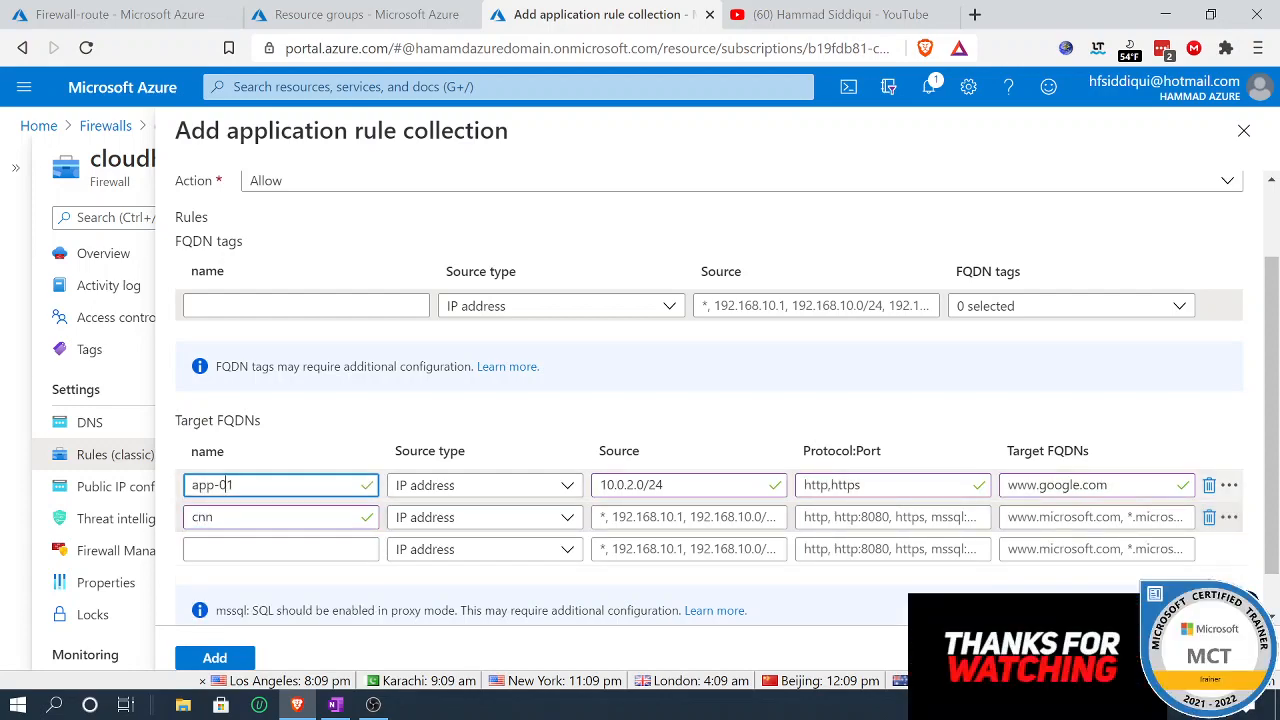
{"action": "key", "text": "BackSpace"}
{"action": "key", "text": "BackSpace"}
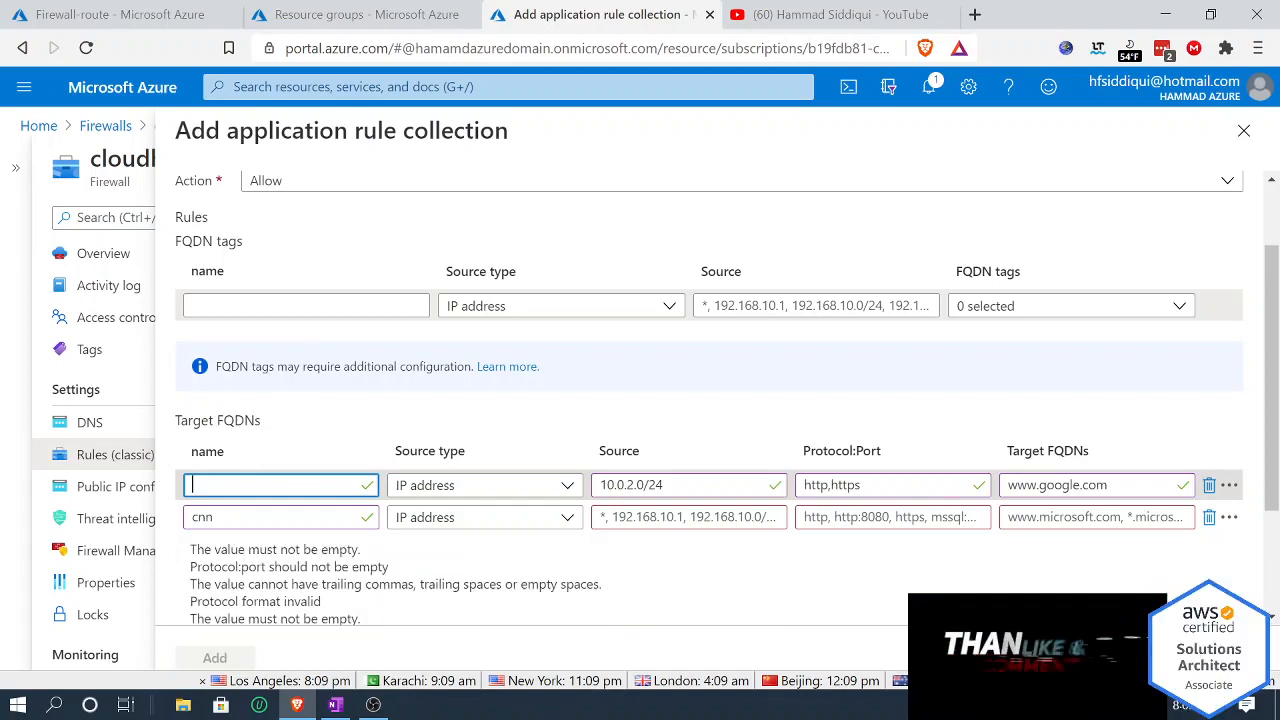
{"action": "type", "text": "google"}
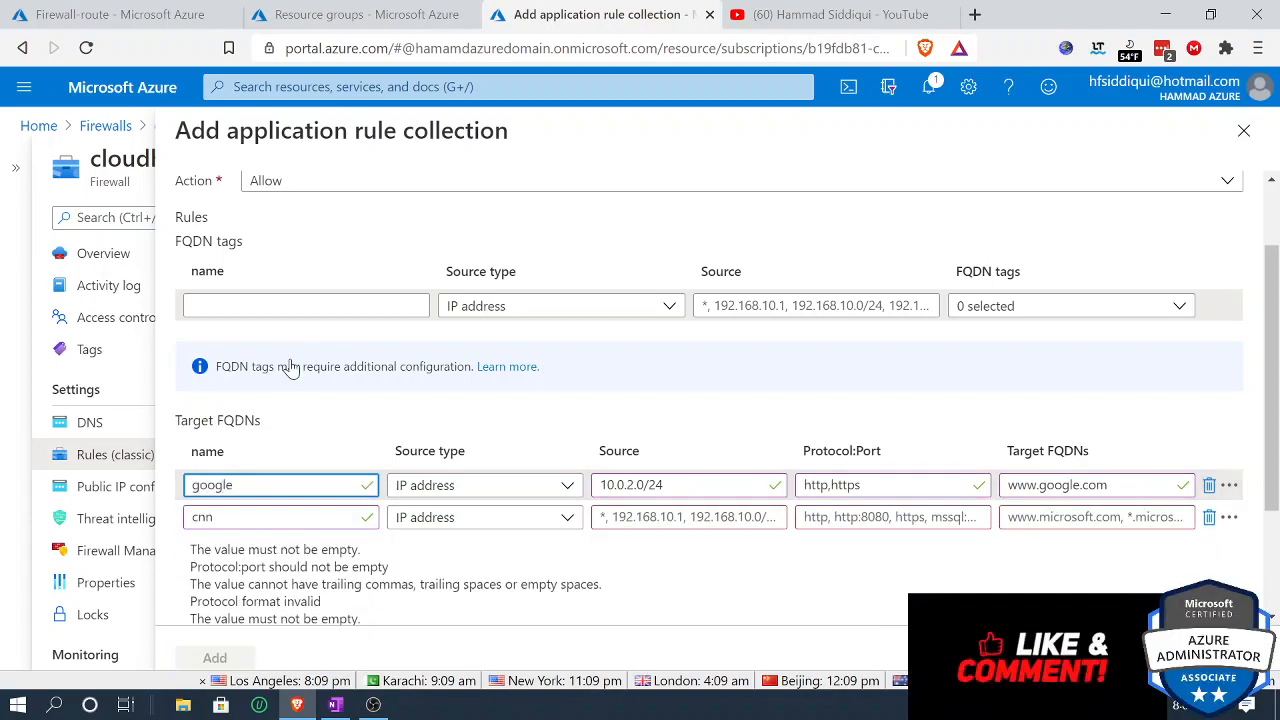
Step: Set the cnn rule's source to 10.0.2.0/24
{"action": "left_click", "coordinate": [689, 517]}
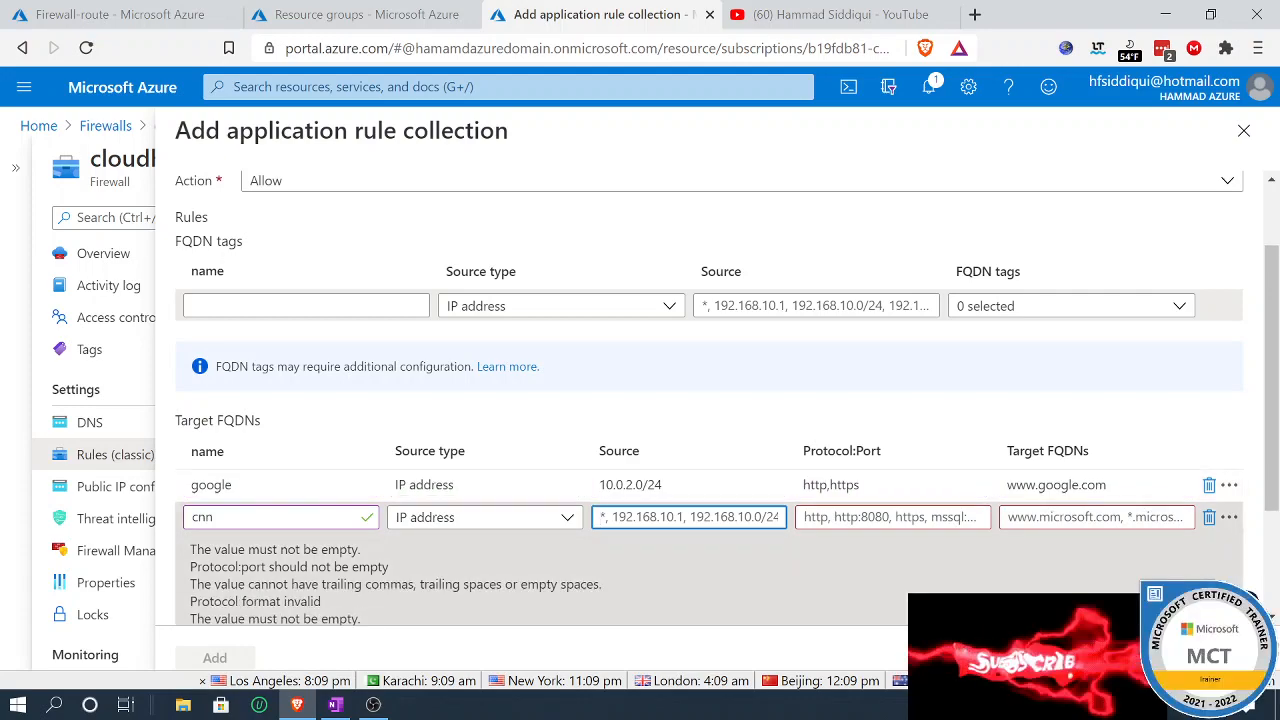
{"action": "type", "text": "10"}
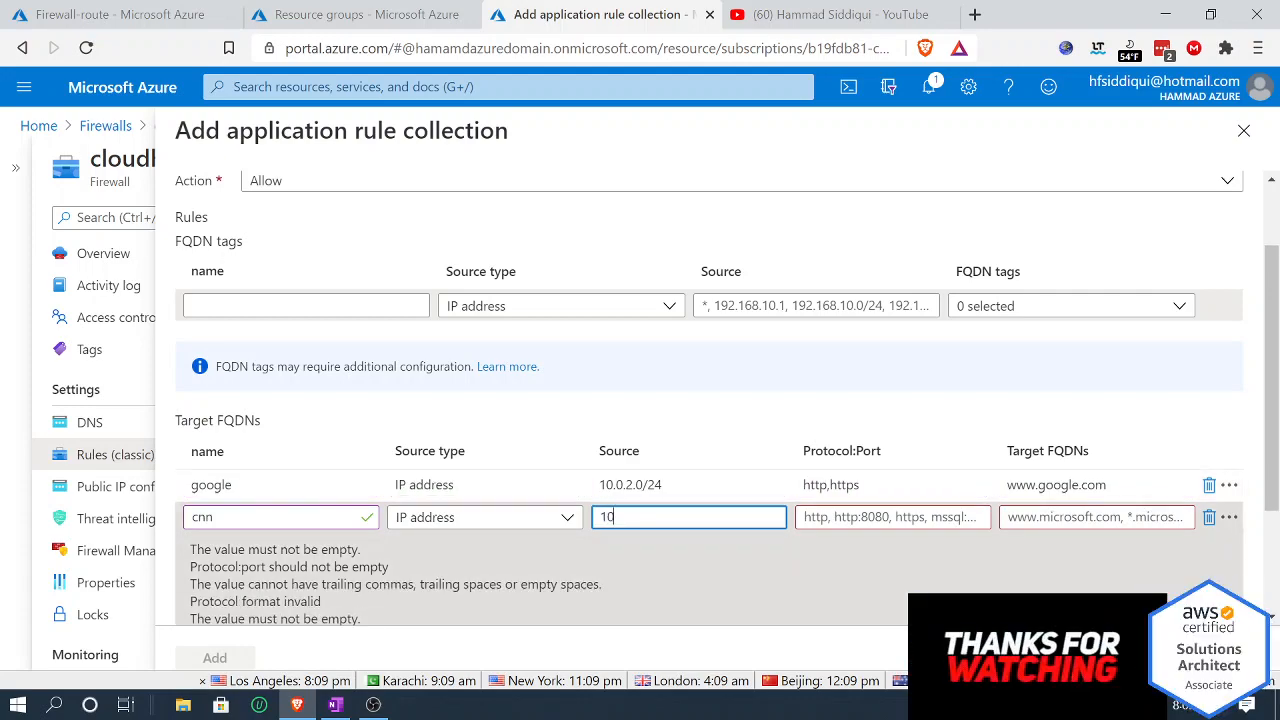
{"action": "type", "text": ".0"}
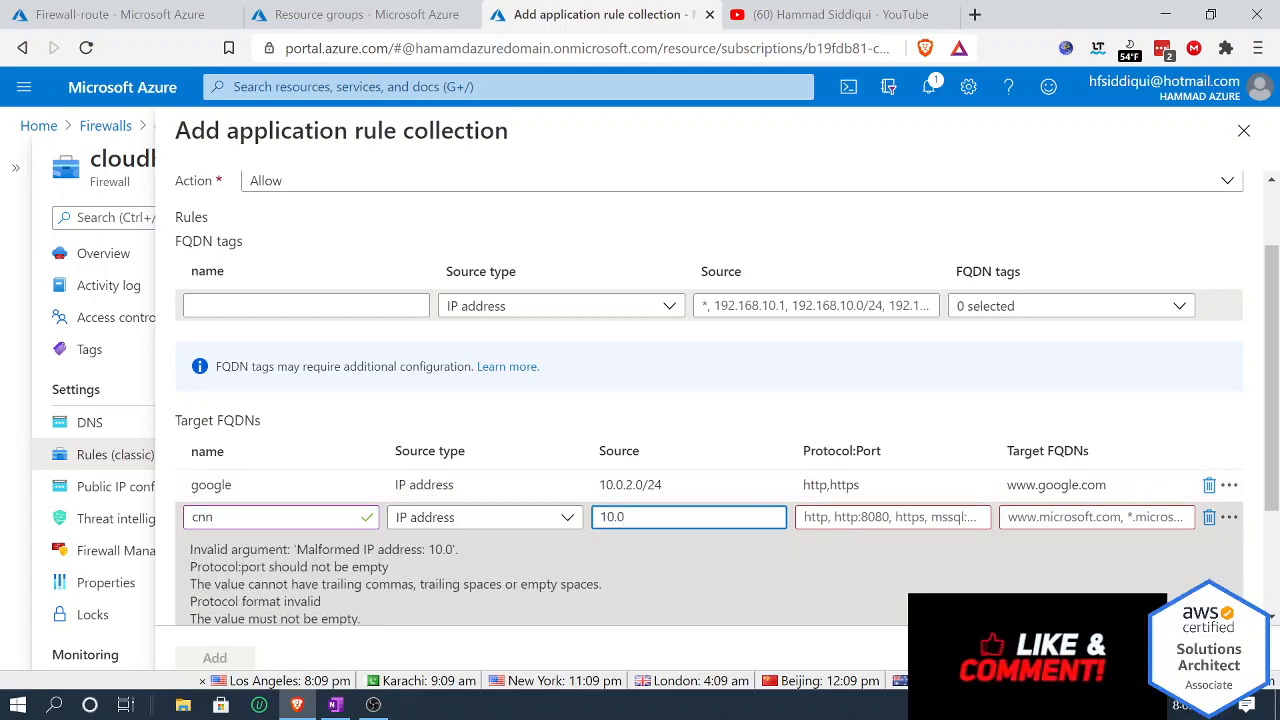
{"action": "type", "text": ".2.0/1"}
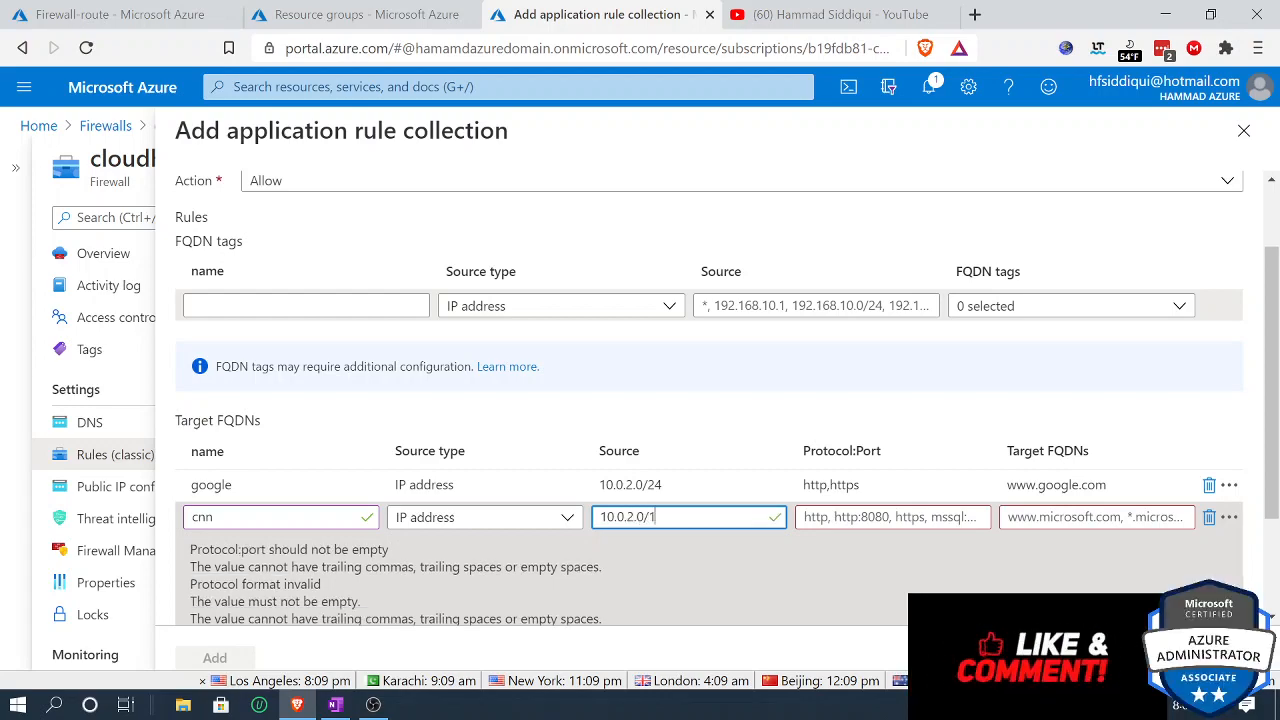
{"action": "key", "text": "BackSpace"}
{"action": "type", "text": "24"}
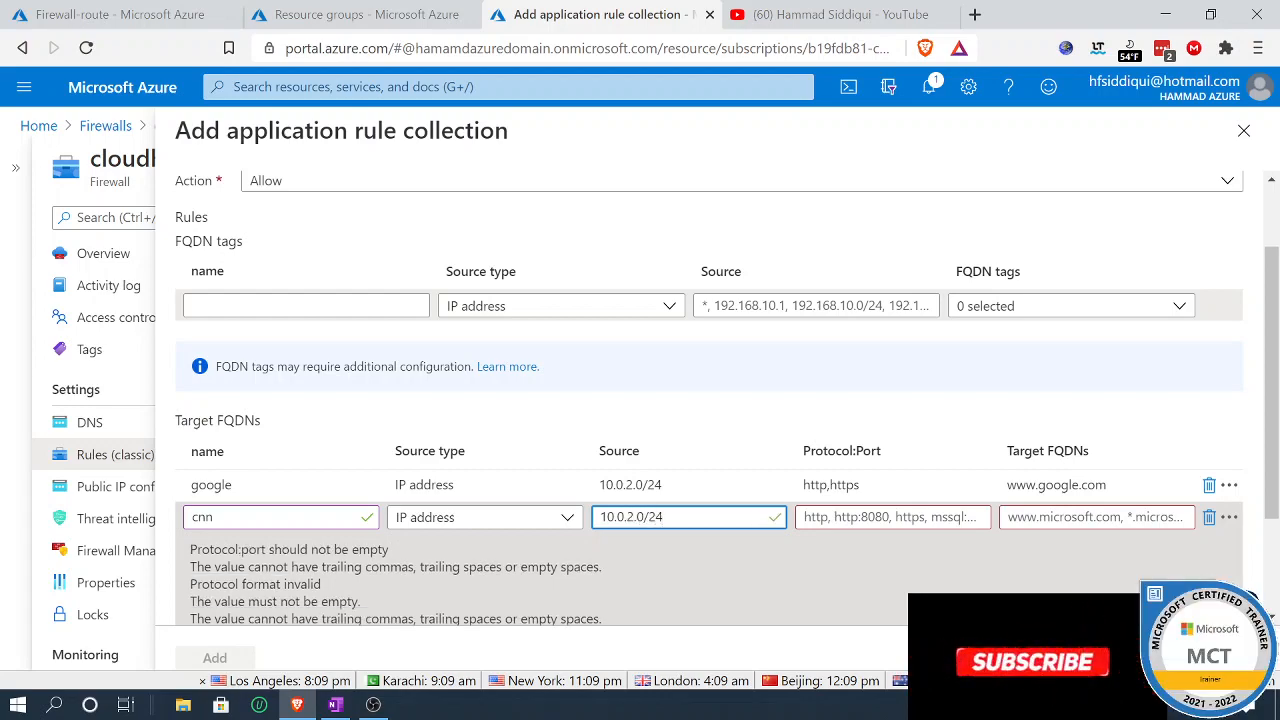
{"action": "left_click", "coordinate": [838, 517]}
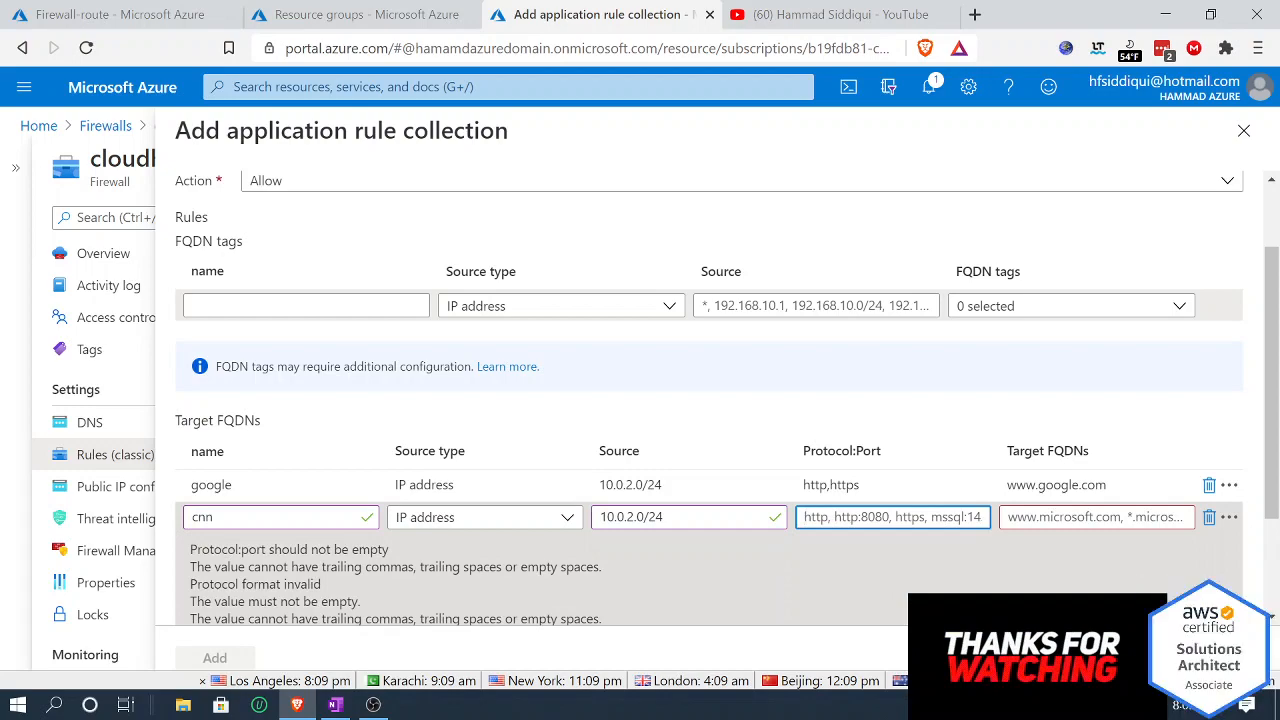
{"action": "type", "text": "http,https"}
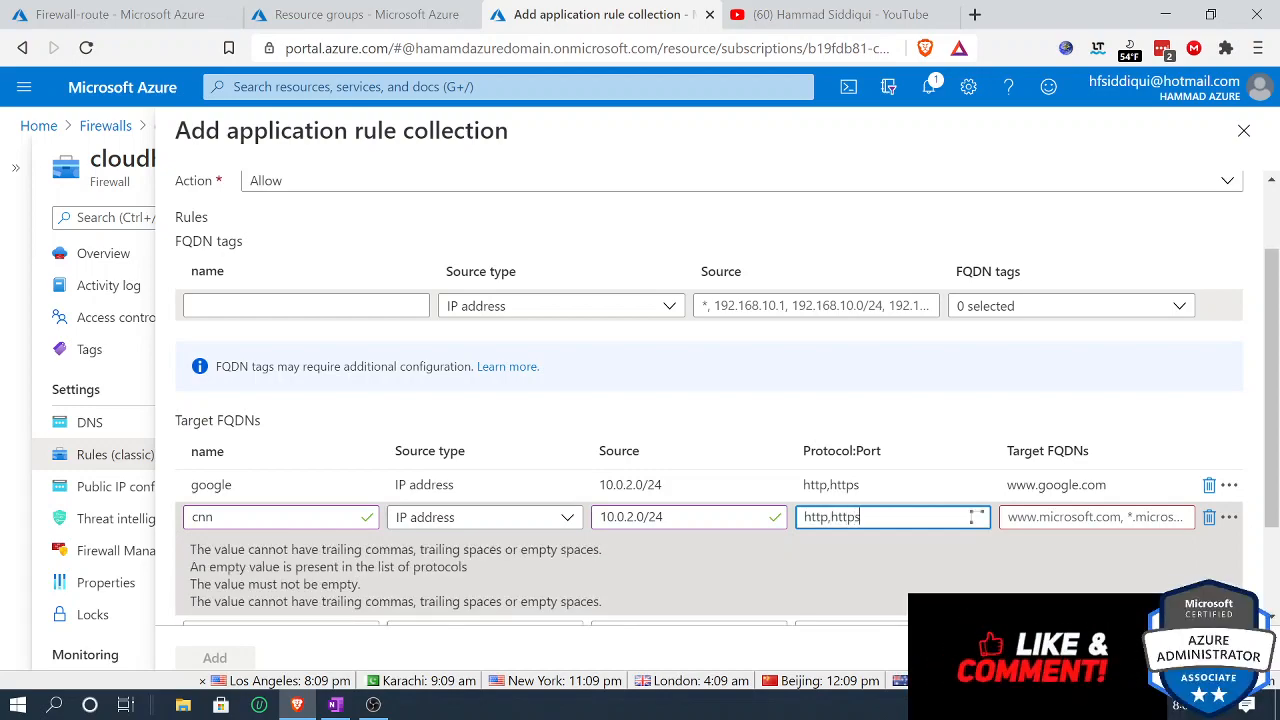
{"action": "type", "text": "www."}
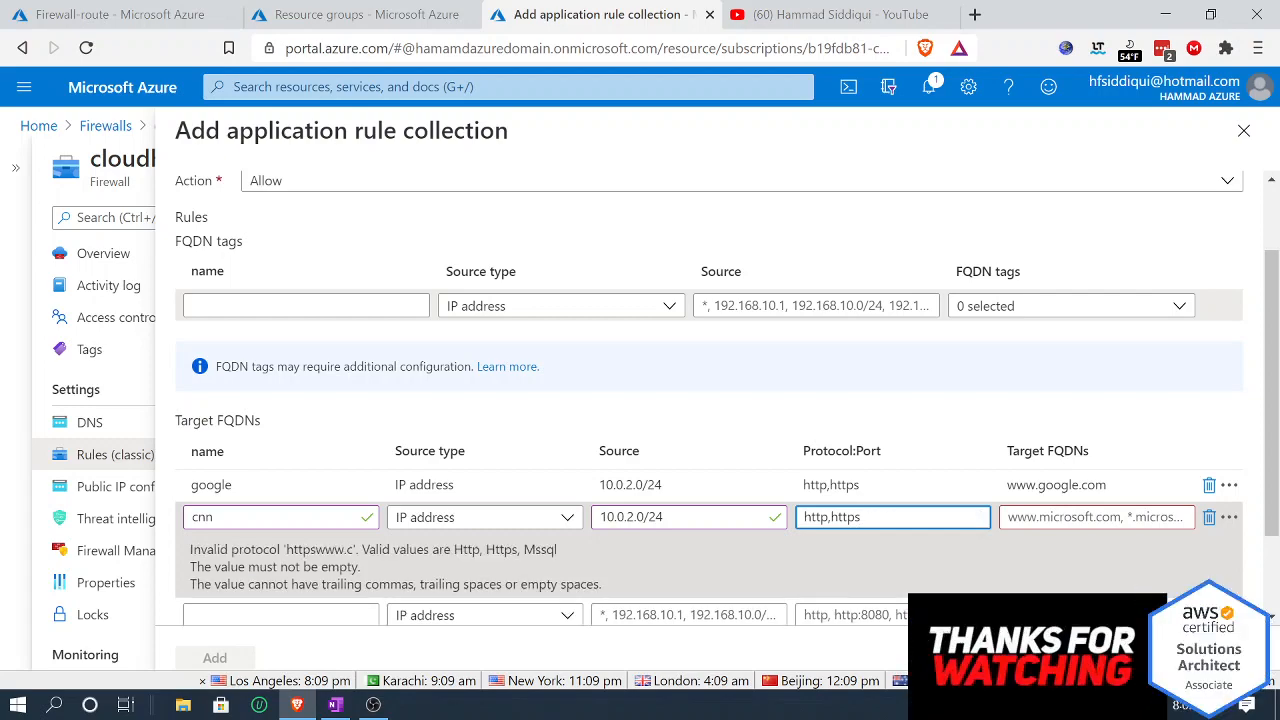
{"action": "key", "text": "Tab"}
{"action": "type", "text": "www."}
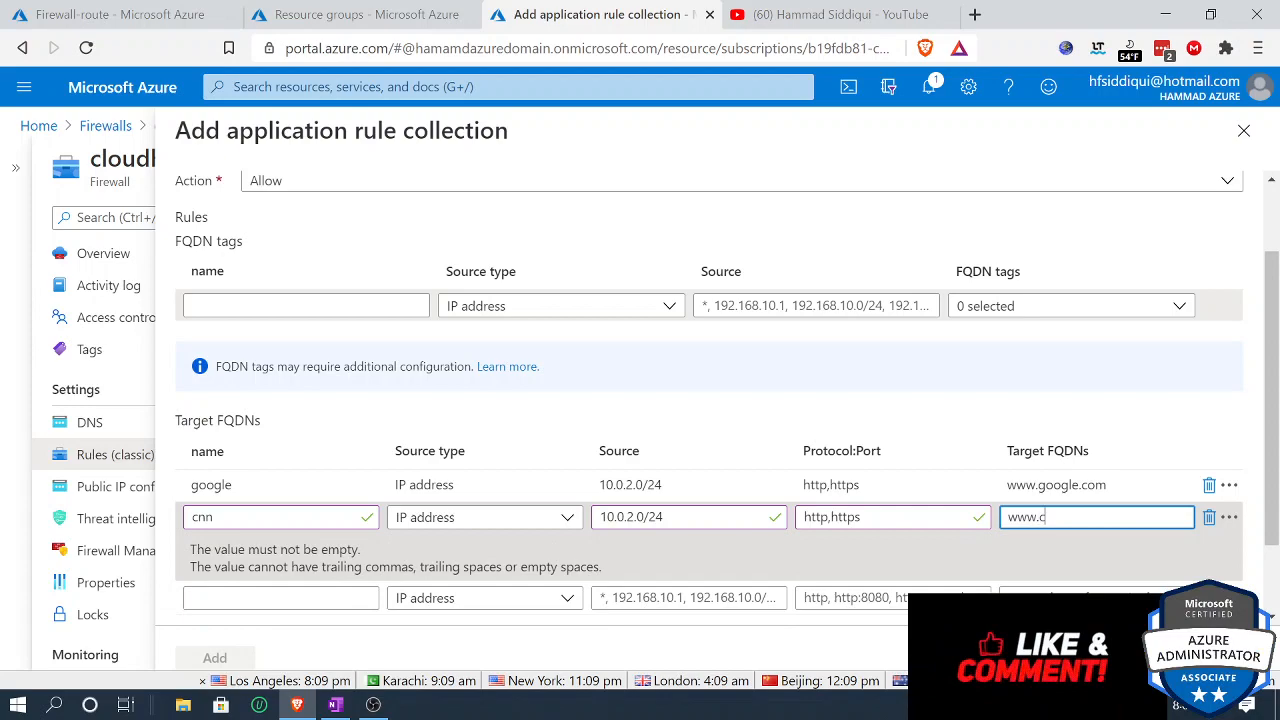
{"action": "type", "text": "cnn.com"}
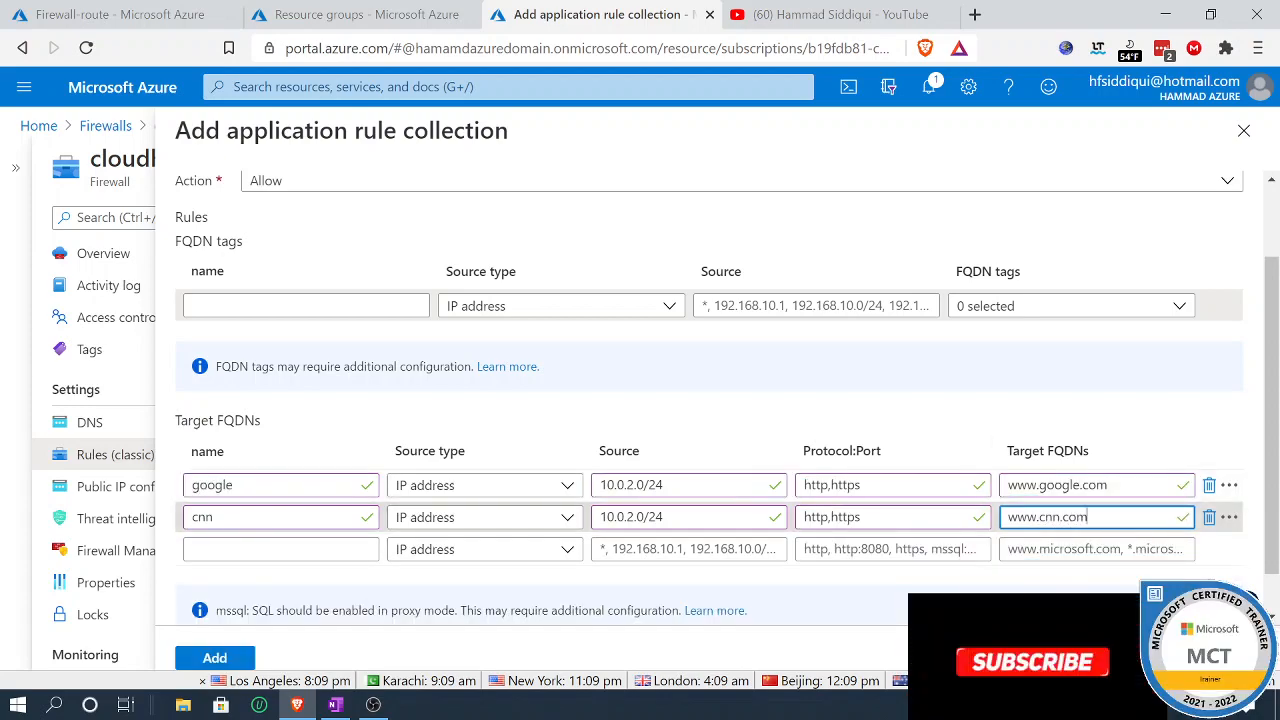
{"action": "scroll", "coordinate": [886, 486], "scroll_direction": "down", "scroll_amount": 1}
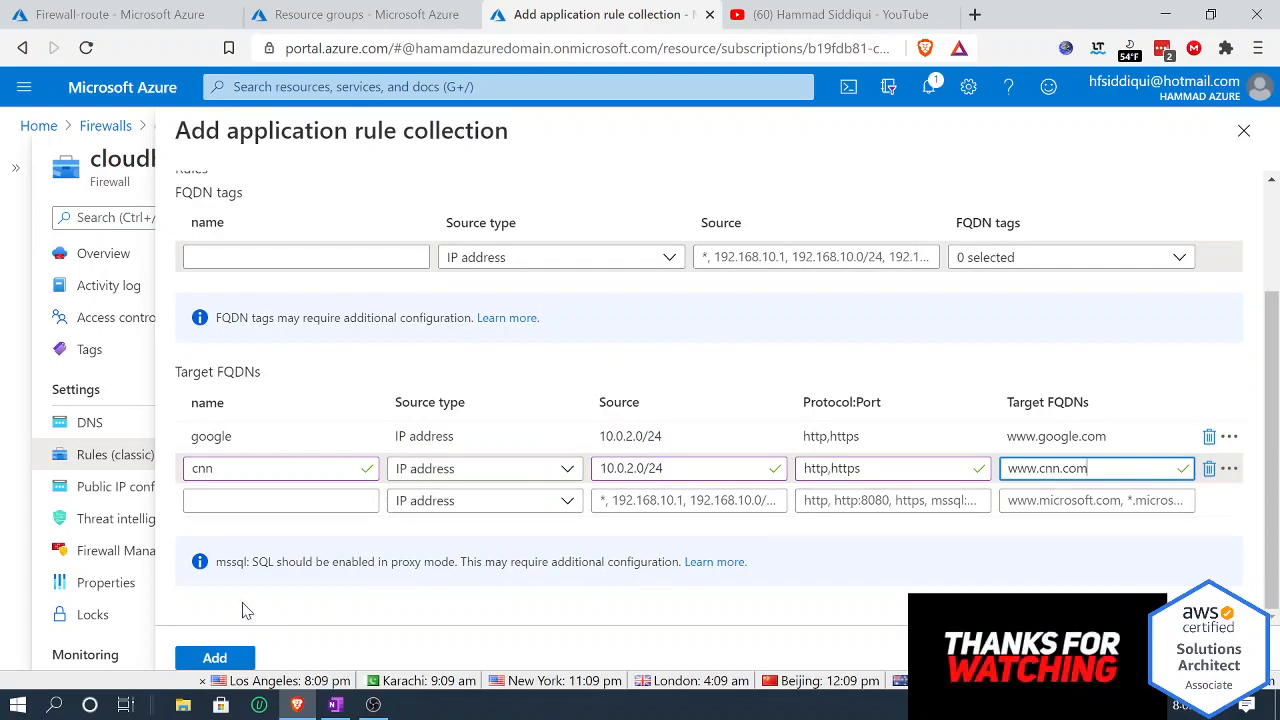
{"action": "scroll", "coordinate": [263, 520], "scroll_direction": "up", "scroll_amount": 3}
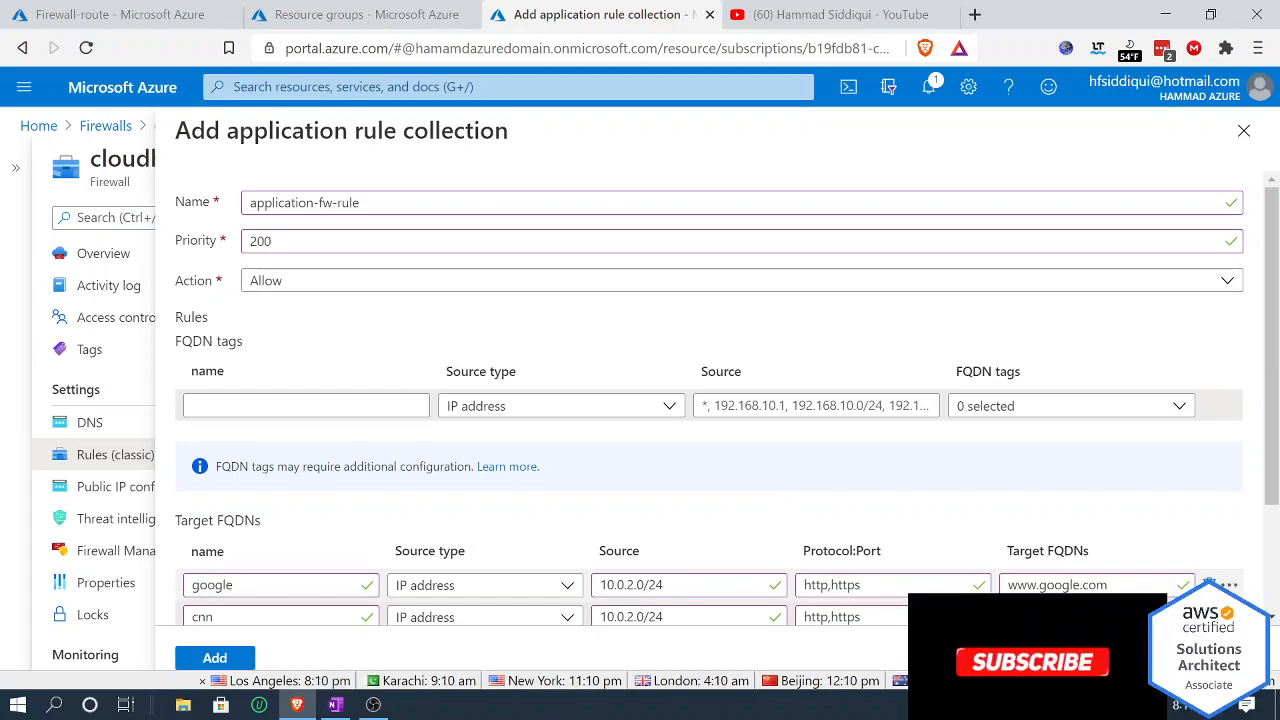
Step: Review the google and cnn rules and add the application-fw-rule collection to the firewall
{"action": "scroll", "coordinate": [709, 563], "scroll_direction": "down", "scroll_amount": 1}
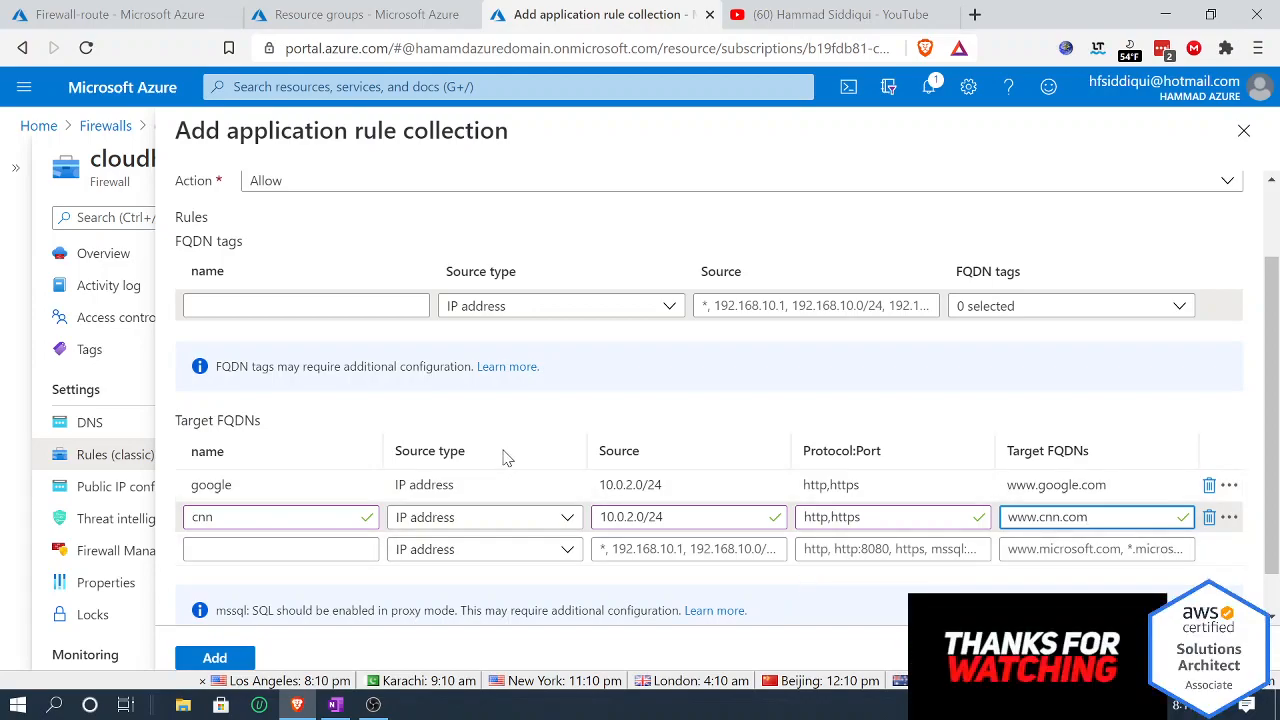
{"action": "scroll", "coordinate": [503, 457], "scroll_direction": "up", "scroll_amount": 1}
{"action": "scroll", "coordinate": [407, 521], "scroll_direction": "down", "scroll_amount": 2}
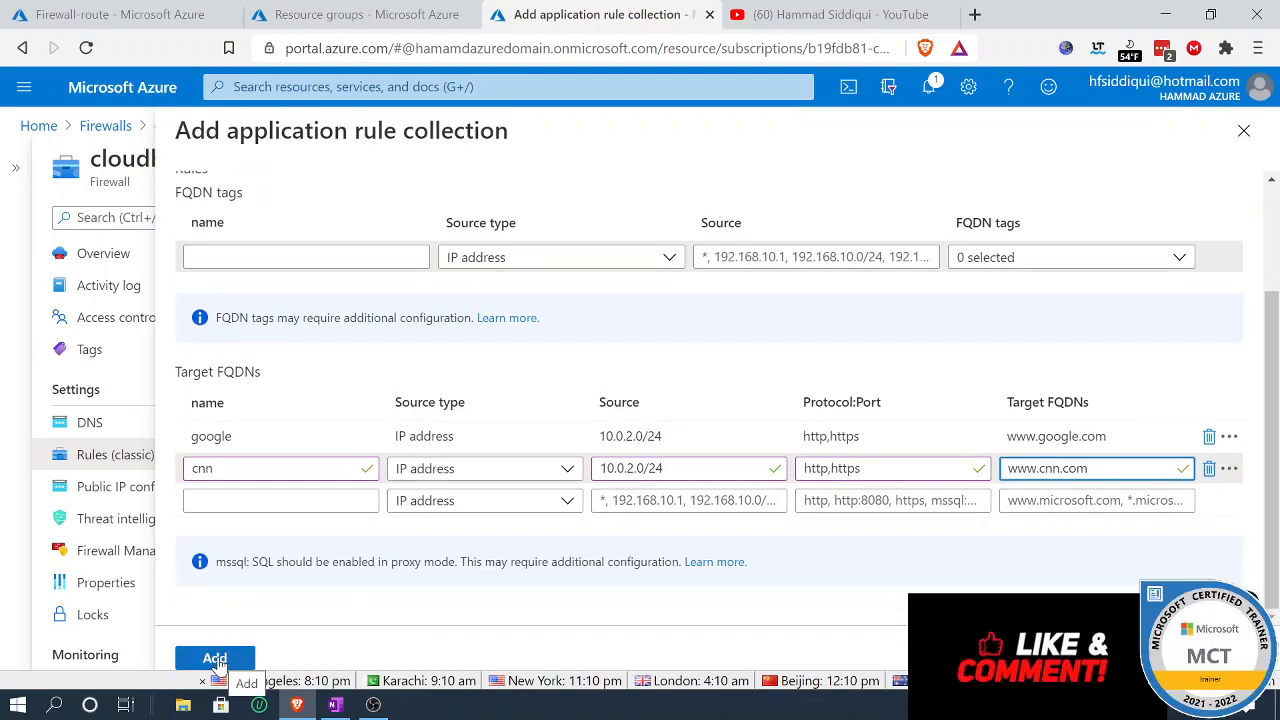
{"action": "left_click", "coordinate": [215, 659]}
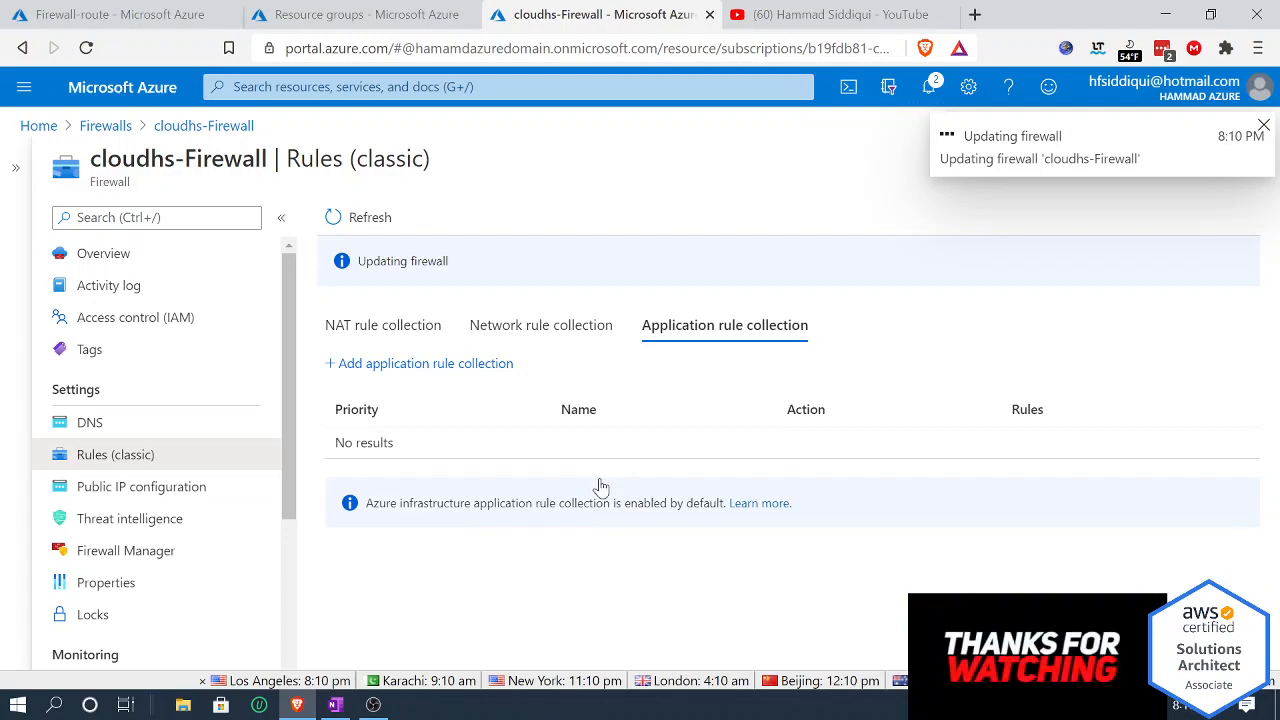
Step: Start a new network rule collection named Net-rule with priority 200
{"action": "left_click", "coordinate": [555, 342]}
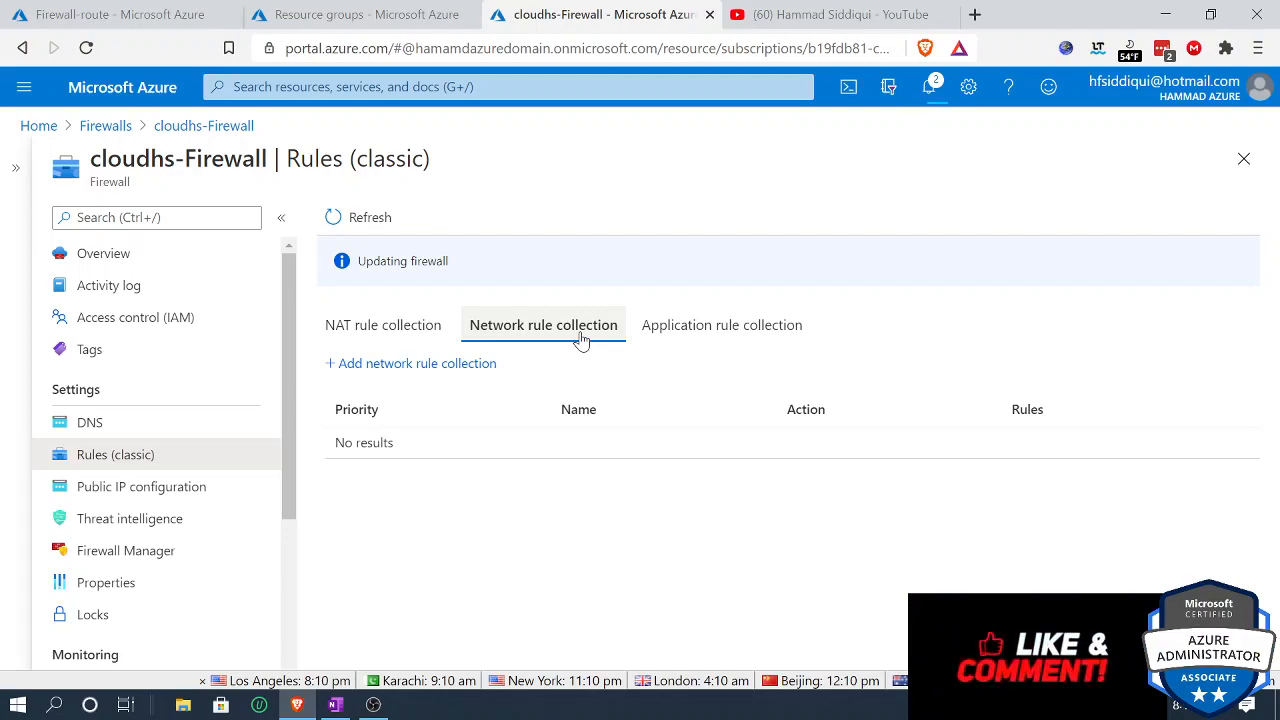
{"action": "left_click", "coordinate": [421, 366]}
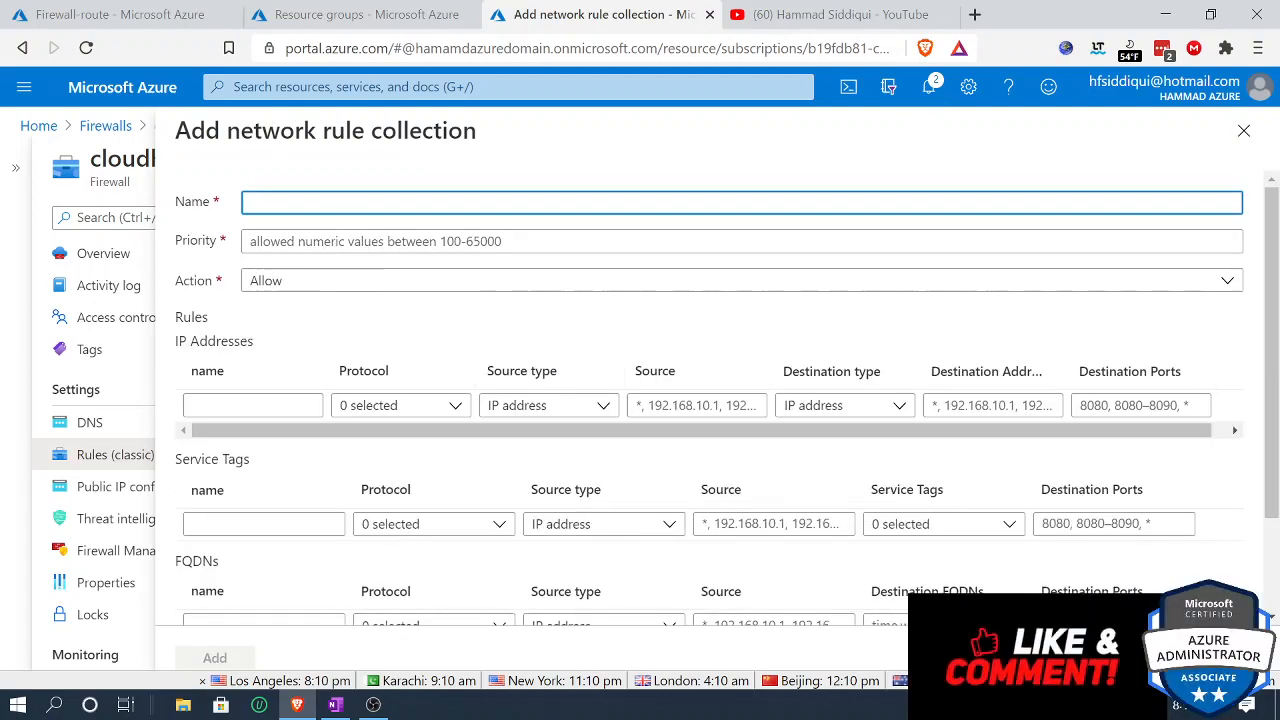
{"action": "type", "text": "Net-rule"}
{"action": "key", "text": "Tab"}
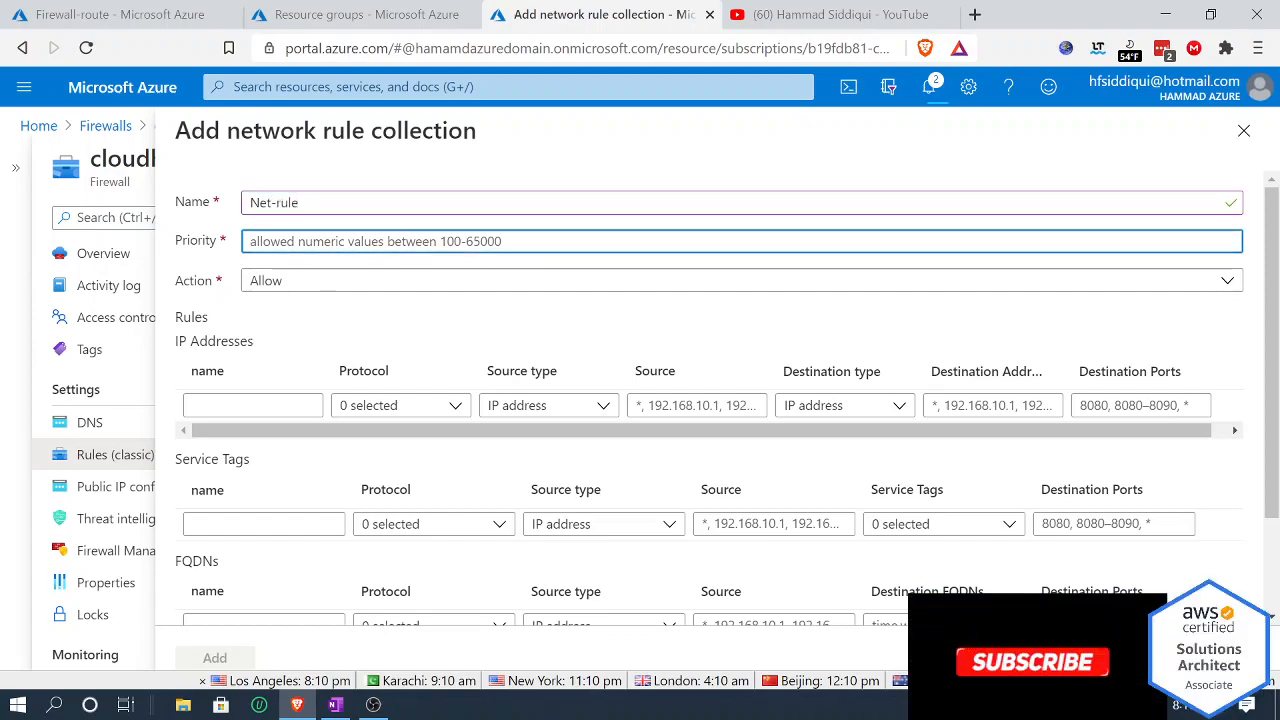
{"action": "type", "text": "200"}
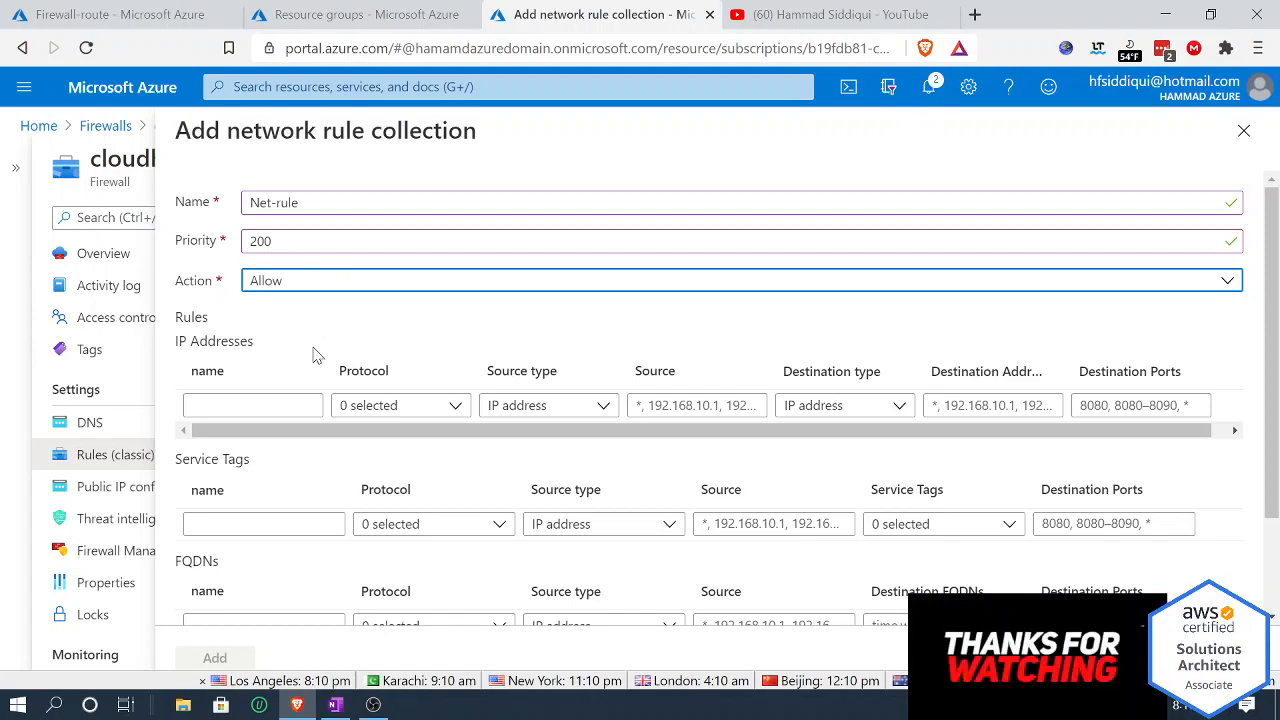
Step: Add an IP address rule named Allow-dns with source 10.0.2.0/24 to the network rule collection
{"action": "scroll", "coordinate": [316, 349], "scroll_direction": "down", "scroll_amount": 1}
{"action": "left_click", "coordinate": [253, 305]}
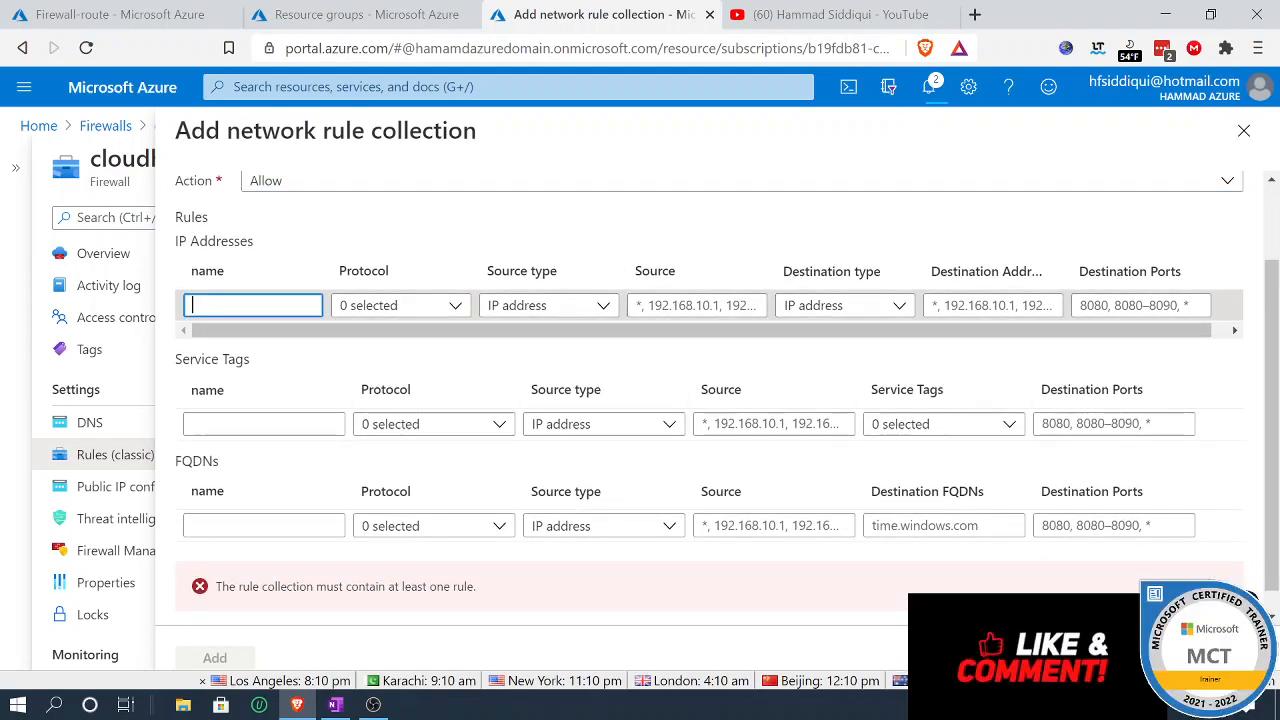
{"action": "type", "text": "A"}
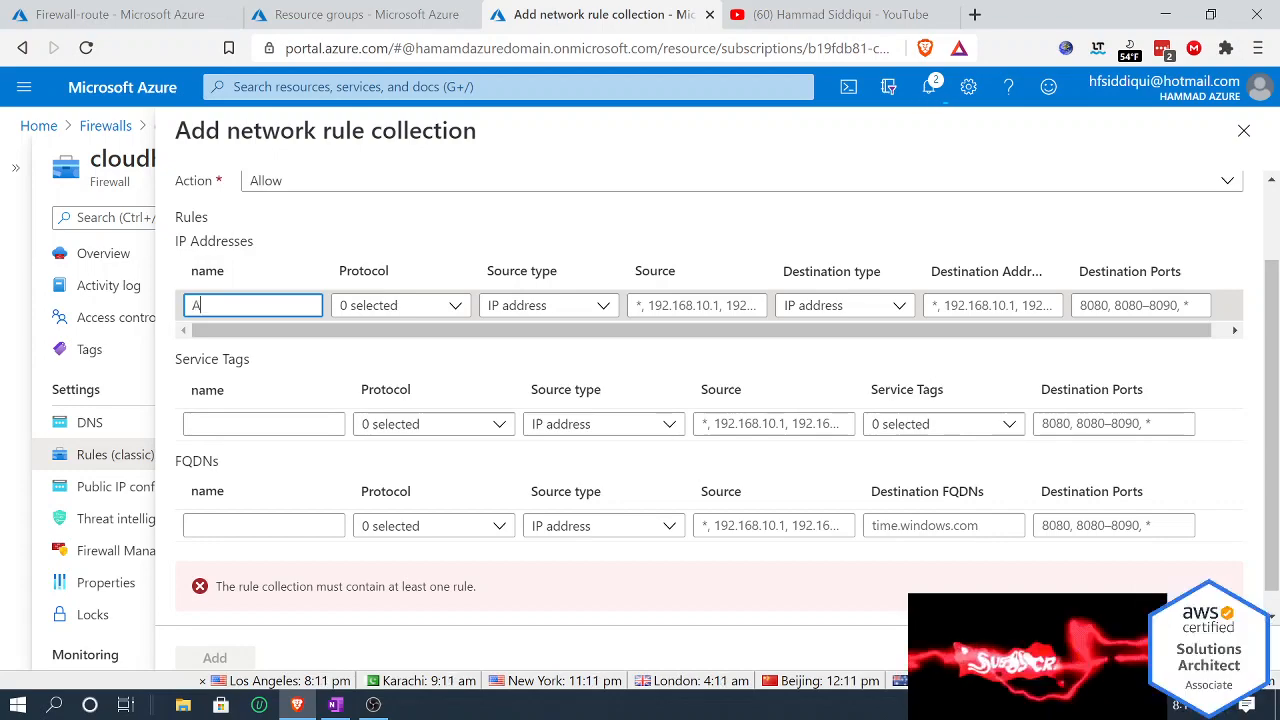
{"action": "type", "text": "llow-"}
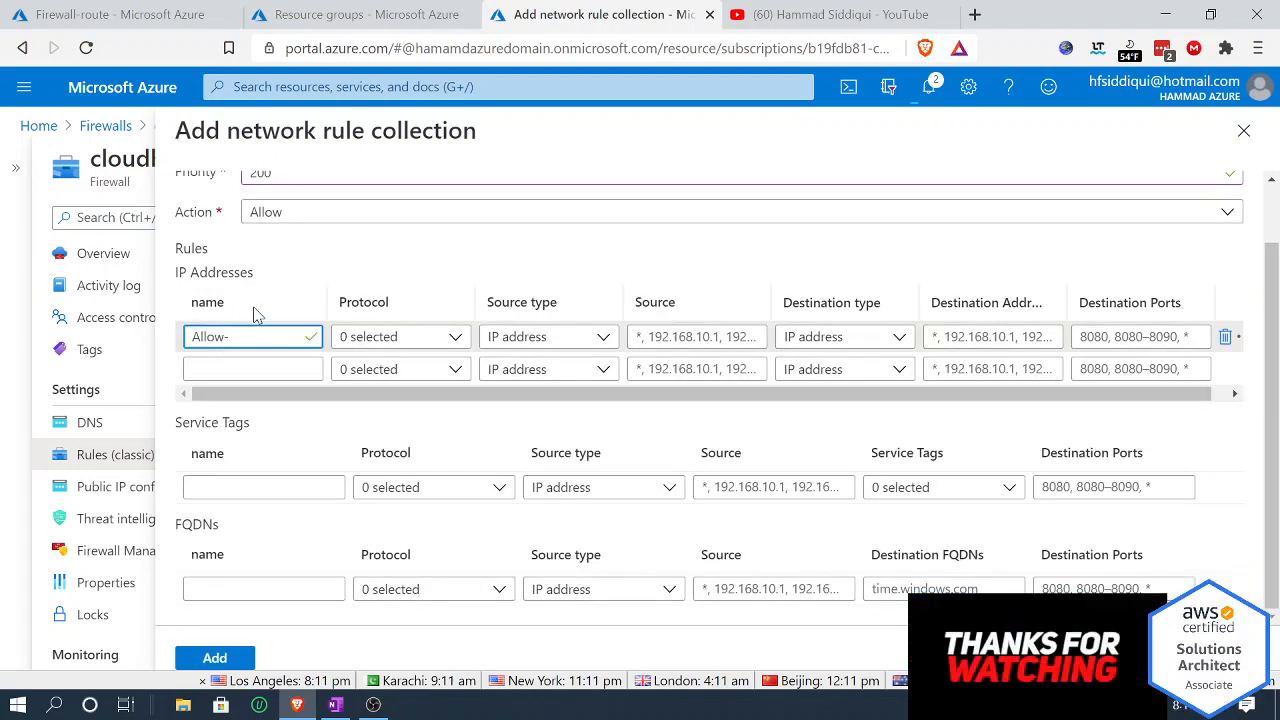
{"action": "type", "text": "dns"}
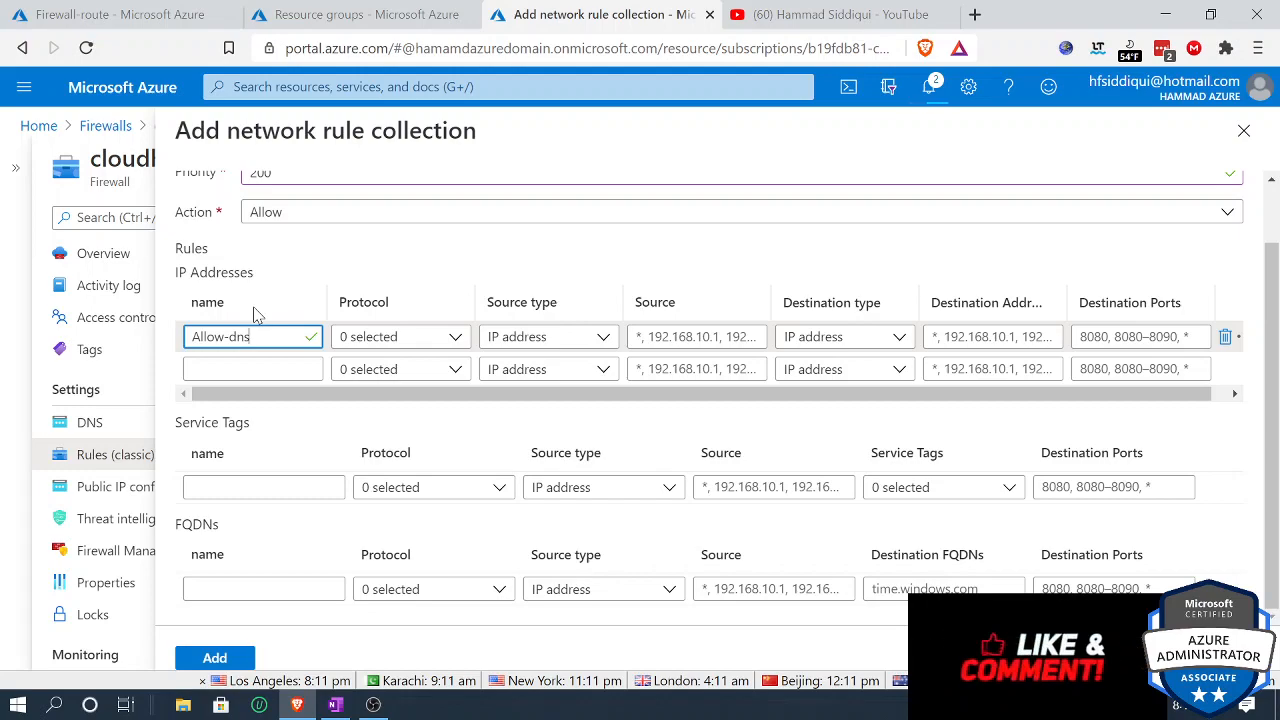
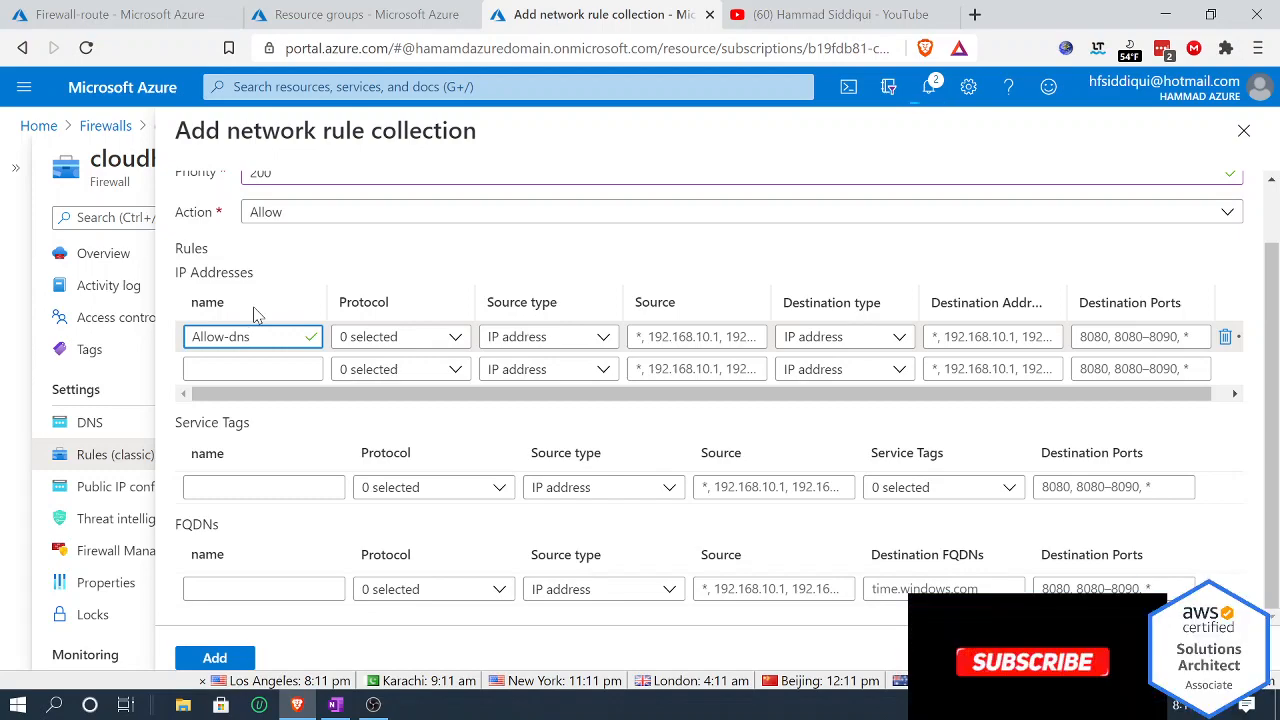
{"action": "left_click", "coordinate": [697, 336]}
{"action": "type", "text": "10.0.2.0/24"}
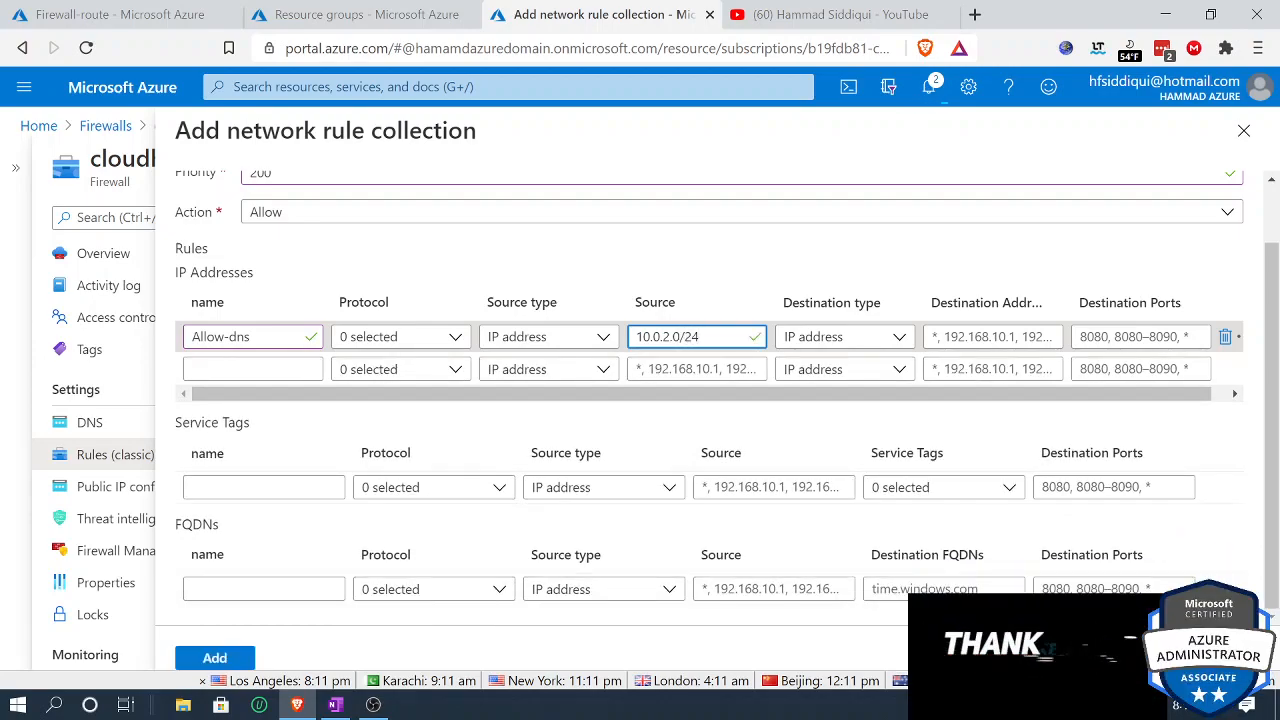
Step: Set the Allow-dns rule's destination address to 209.244.0.3 and its destination port to 53
{"action": "key", "text": "Tab"}
{"action": "key", "text": "Tab"}
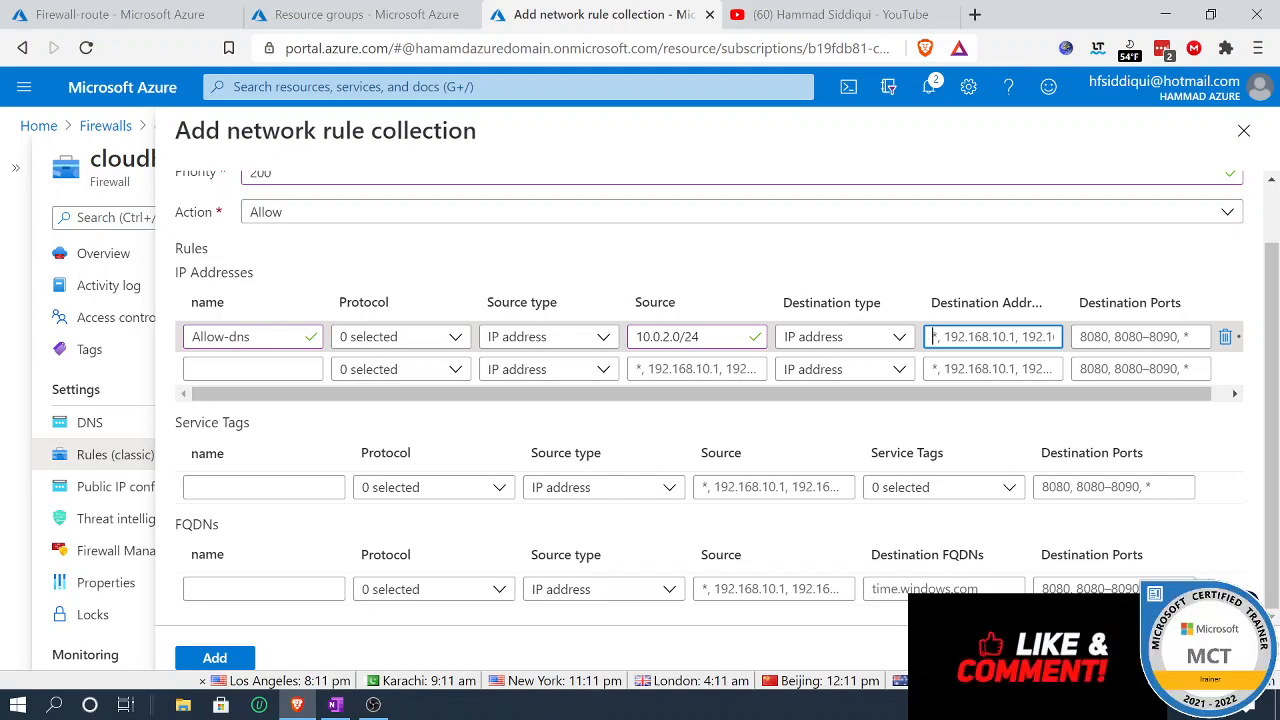
{"action": "type", "text": "209"}
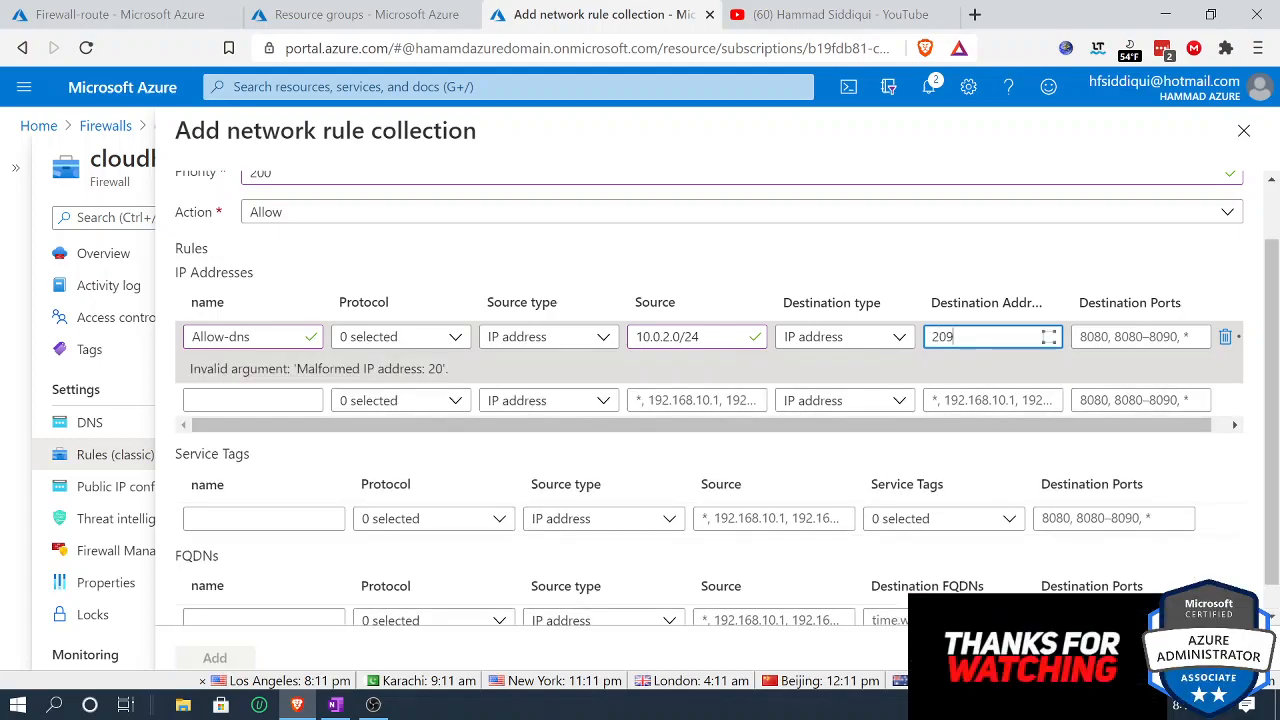
{"action": "type", "text": ".2"}
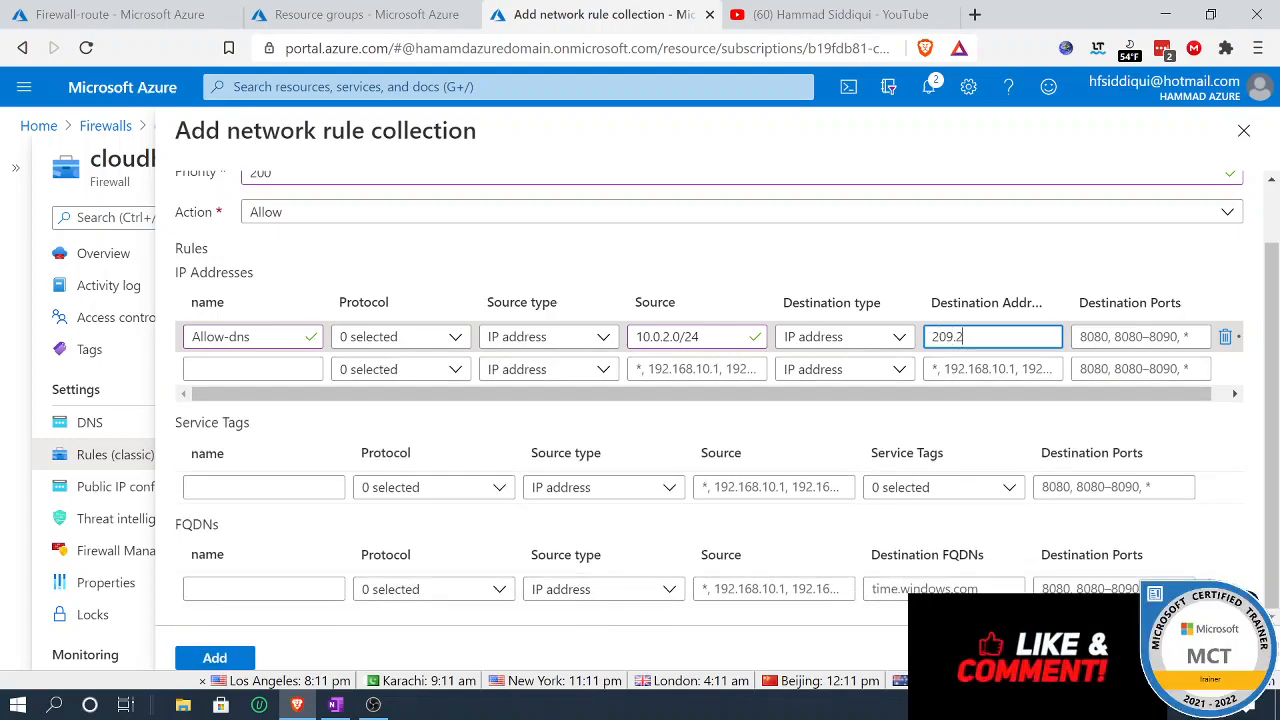
{"action": "type", "text": "44.0.3"}
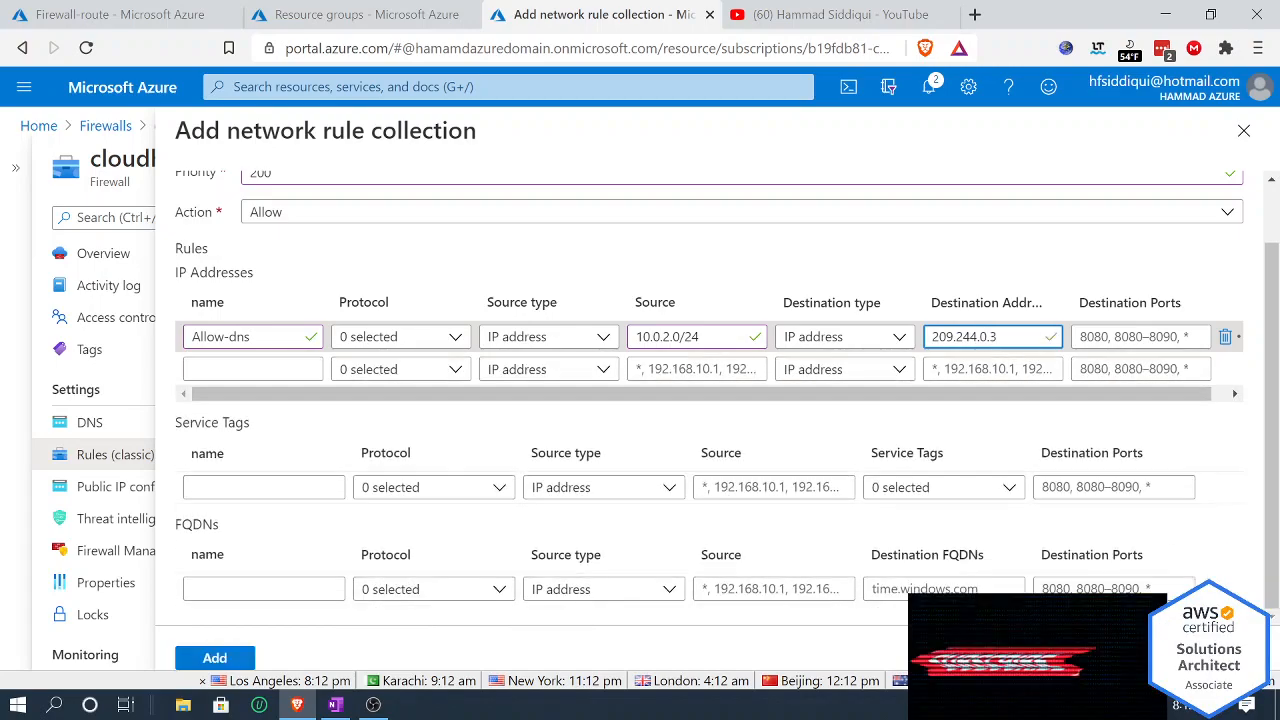
{"action": "key", "text": "Tab"}
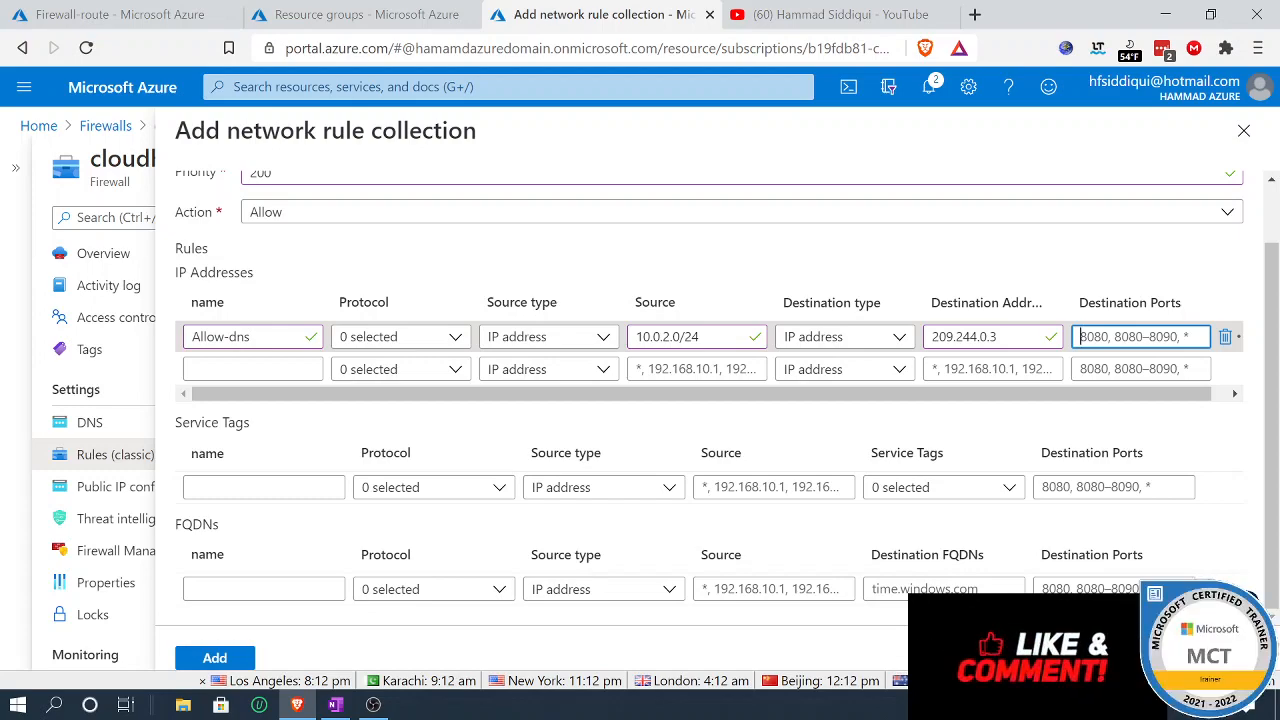
{"action": "type", "text": "53"}
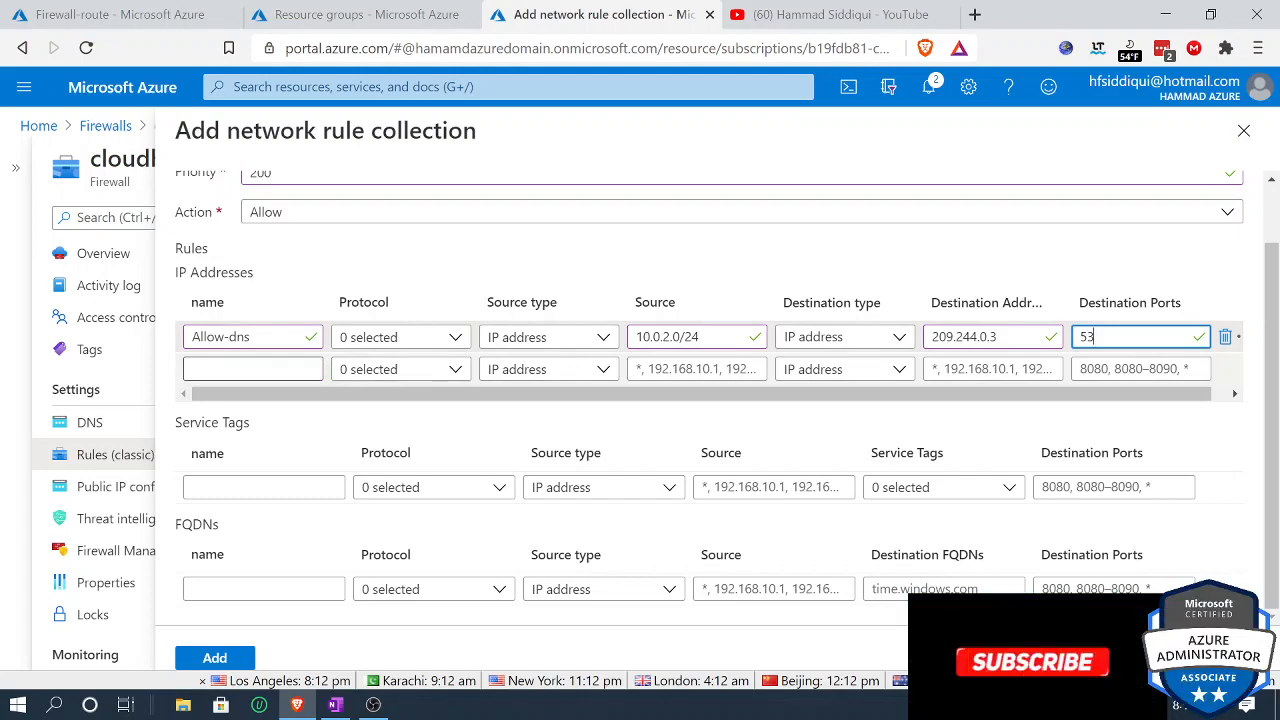
Step: Enter a name for a second IP address rule below Allow-dns
{"action": "left_click", "coordinate": [253, 369]}
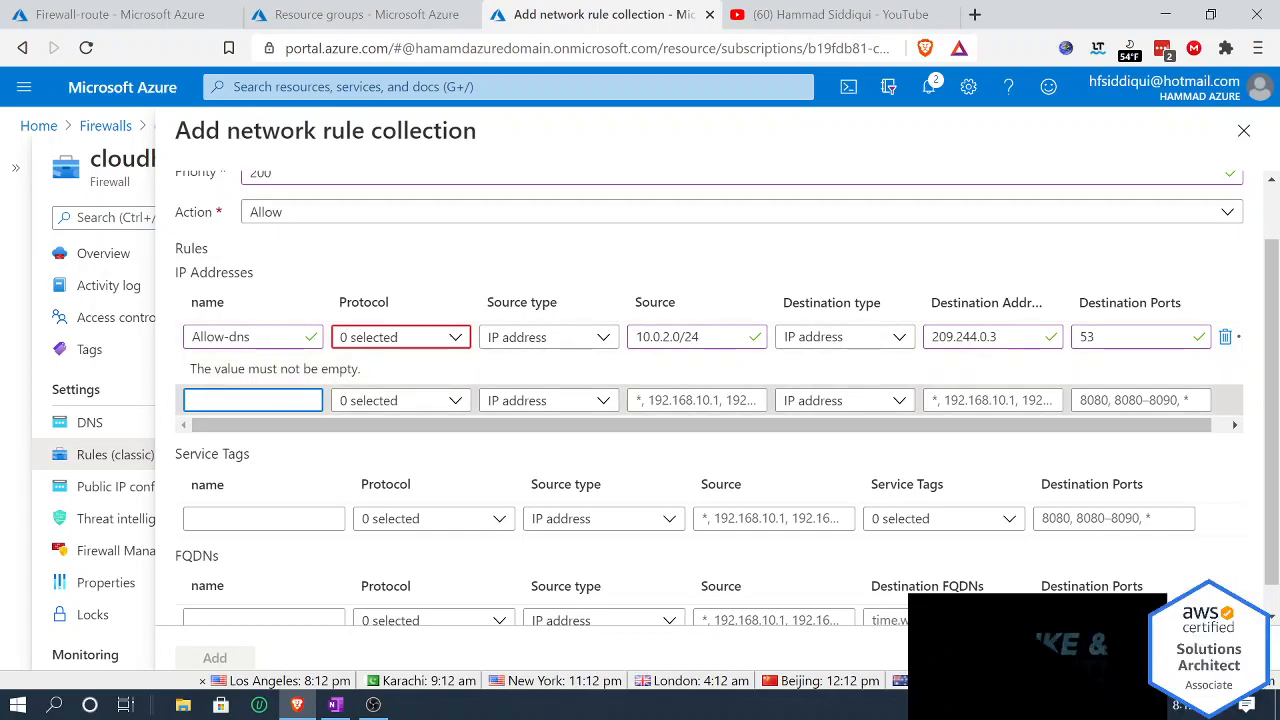
{"action": "type", "text": "al"}
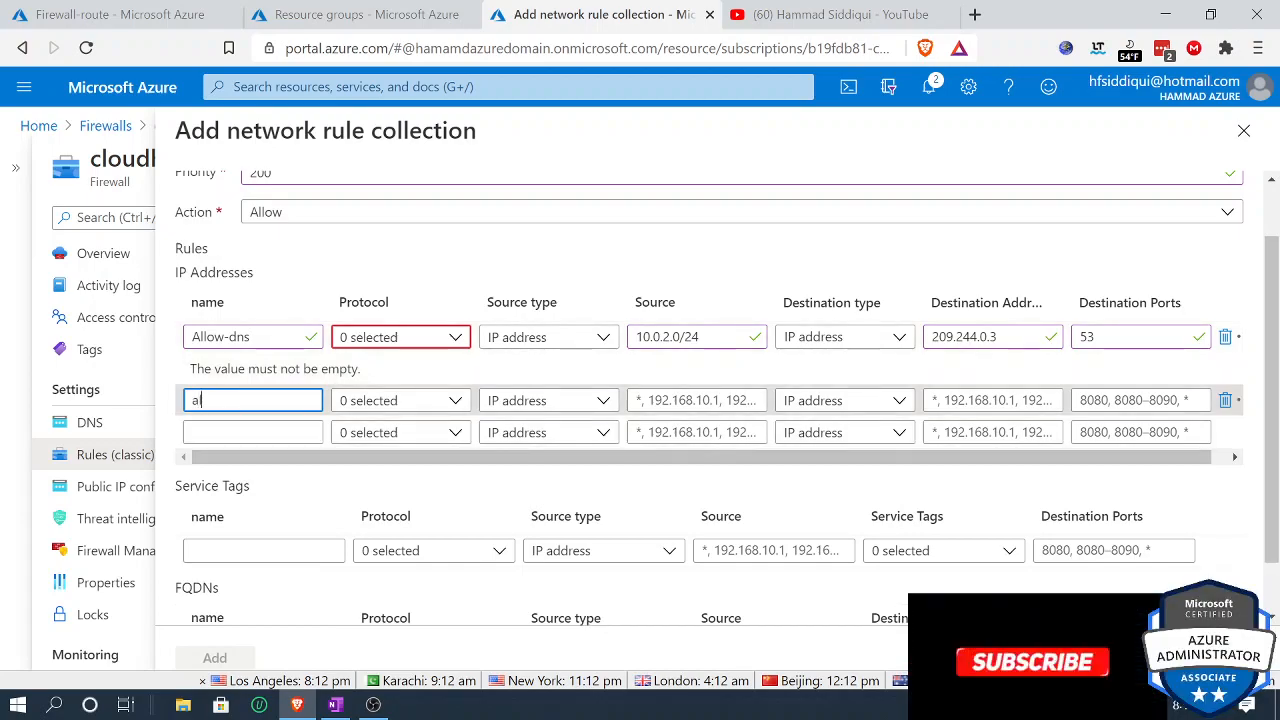
Step: Name the second IP address rule allow-dns1
{"action": "type", "text": "loq"}
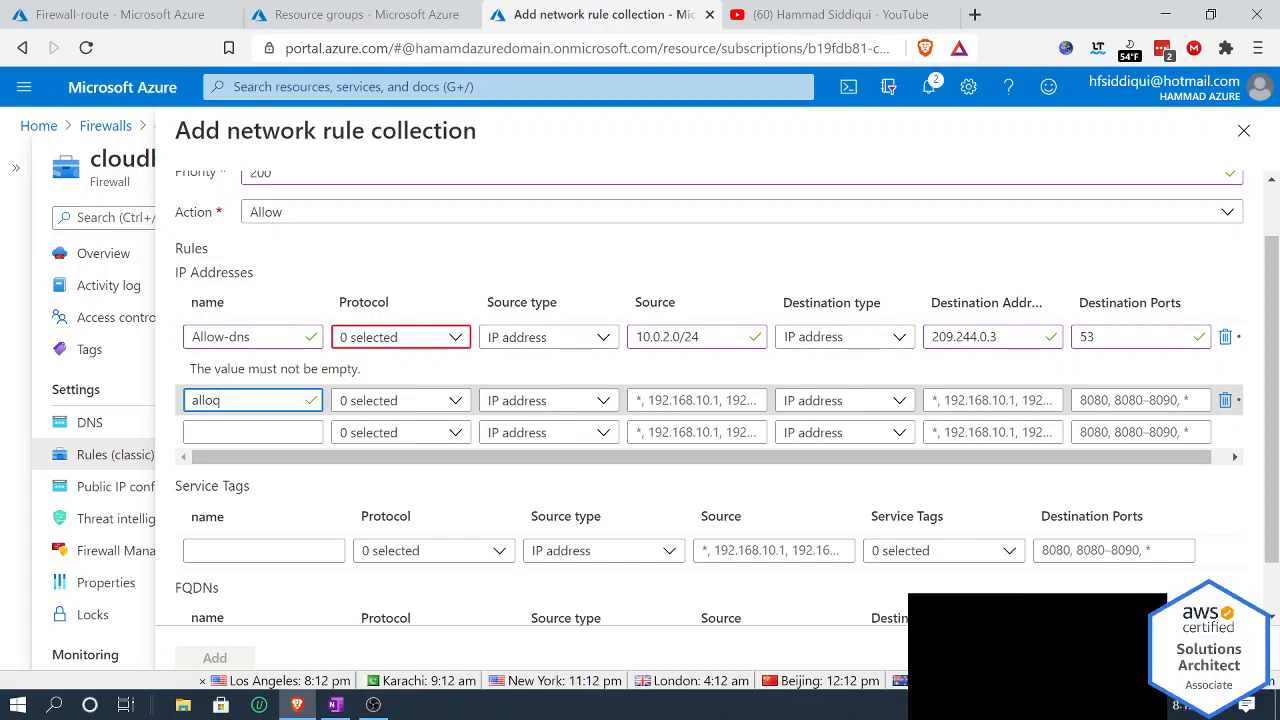
{"action": "key", "text": "BackSpace"}
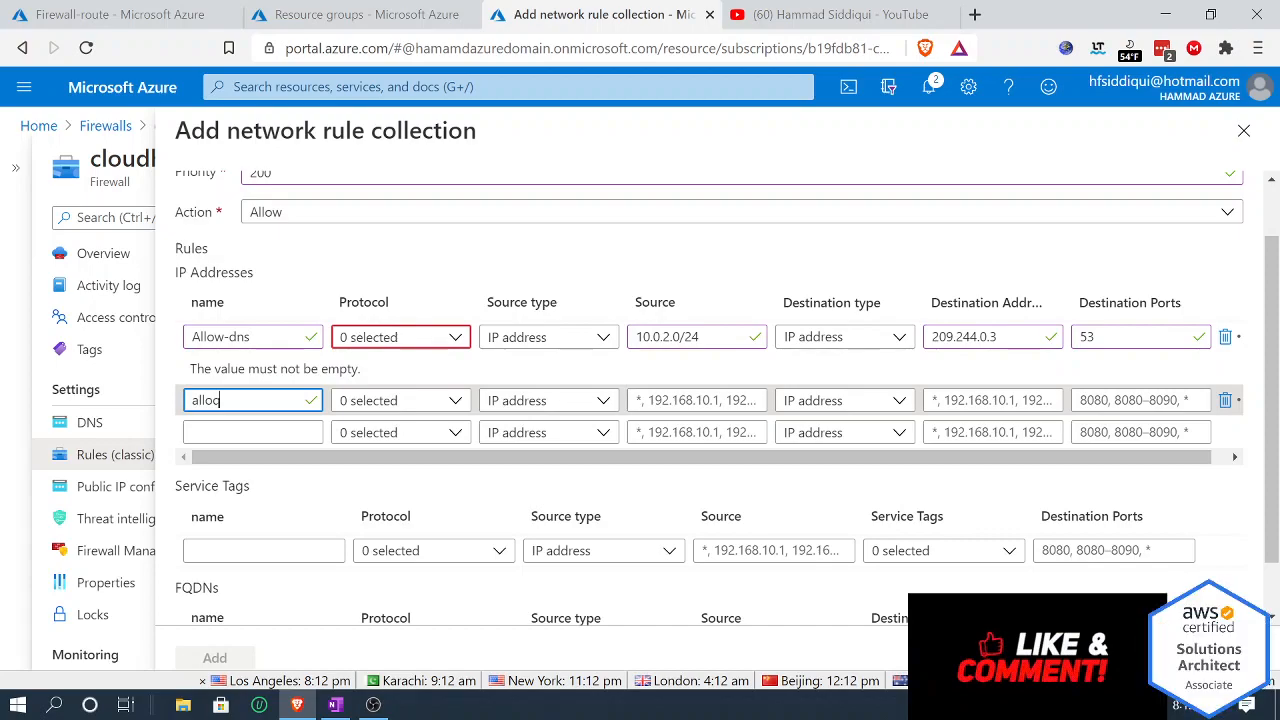
{"action": "type", "text": "w"}
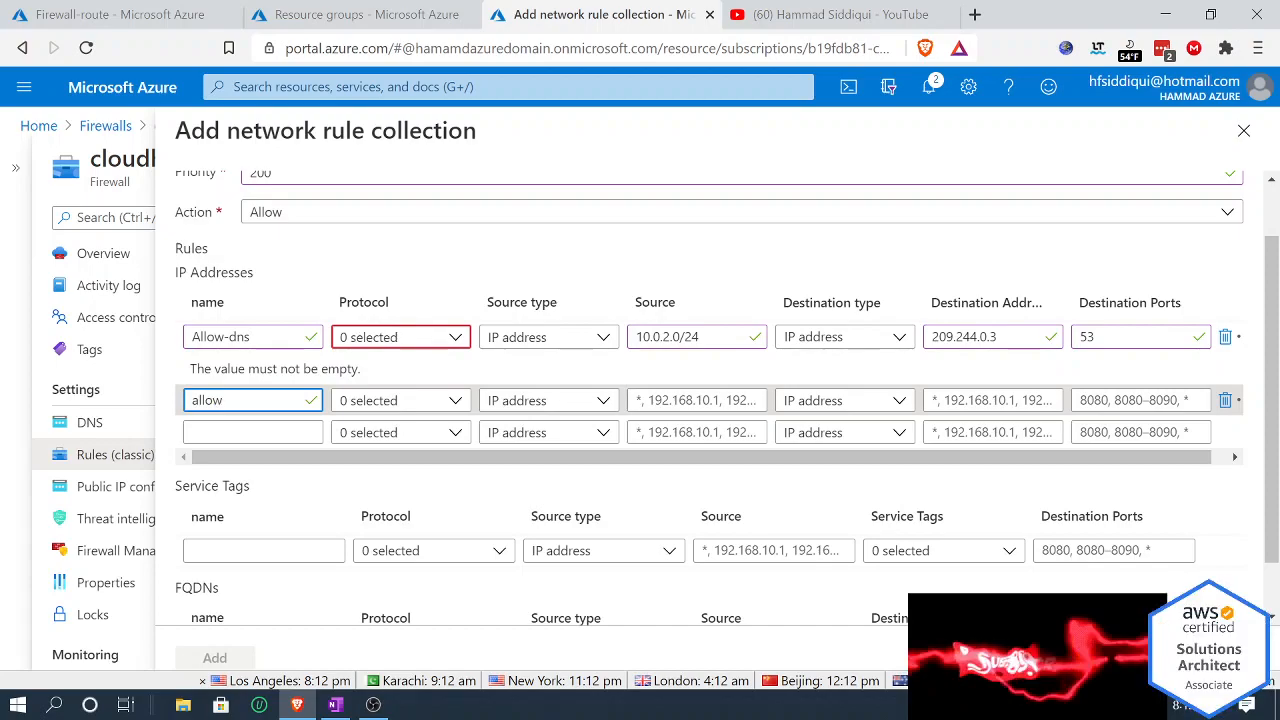
{"action": "type", "text": "-dns1"}
{"action": "key", "text": "Tab"}
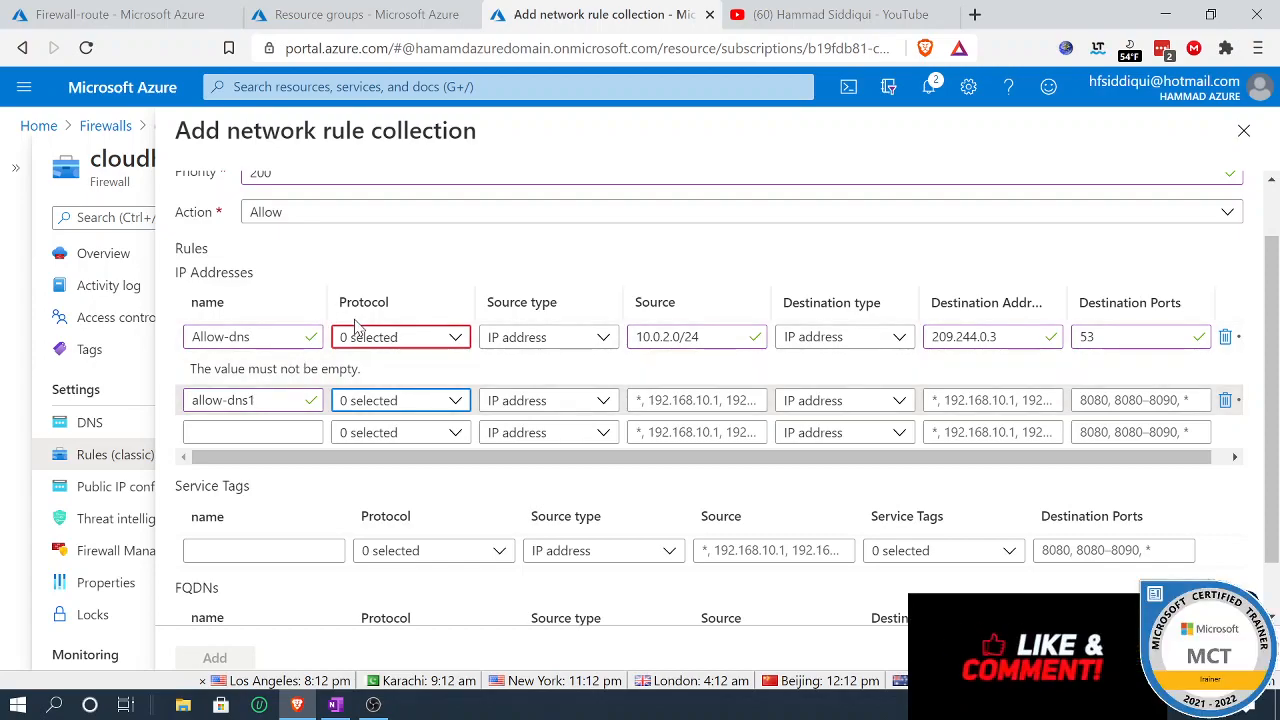
Step: Set the protocol of the Allow-dns rule to UDP
{"action": "left_click", "coordinate": [366, 337]}
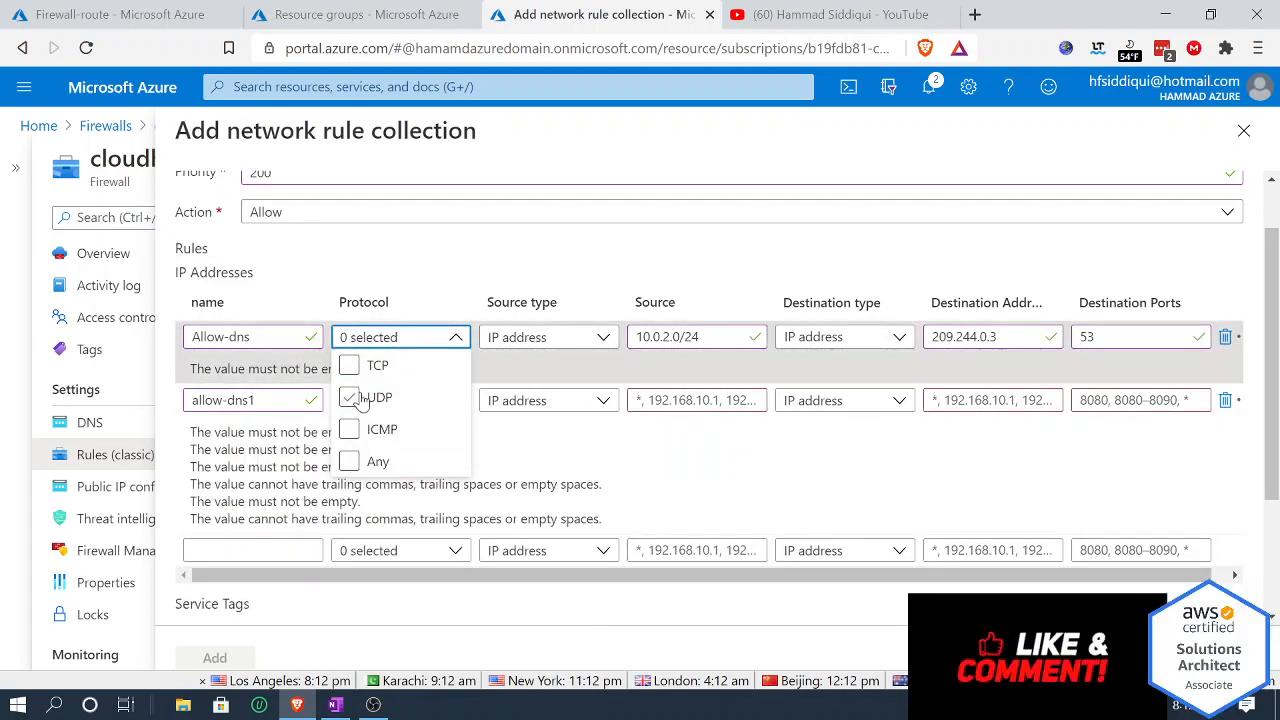
{"action": "left_click", "coordinate": [349, 400]}
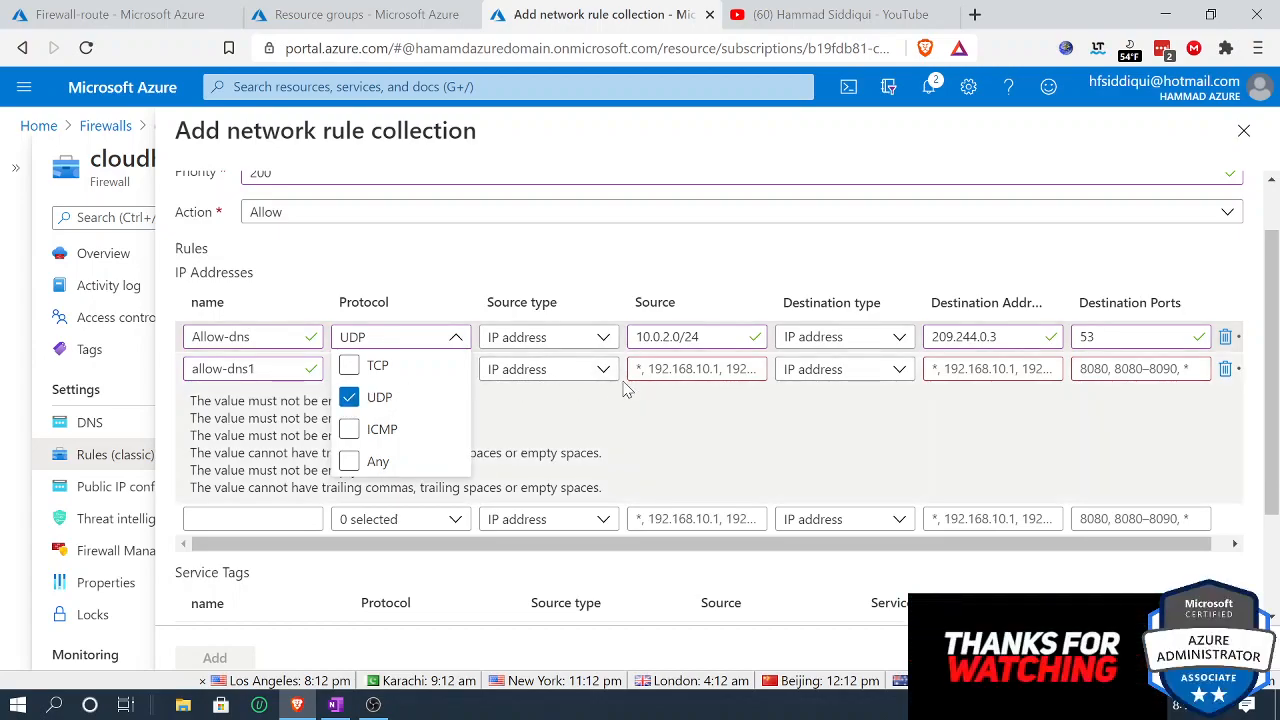
{"action": "left_click", "coordinate": [530, 390]}
Step: Set the allow-dns1 rule's protocol to UDP and its source to 10.0.2.0/24
{"action": "left_click", "coordinate": [418, 369]}
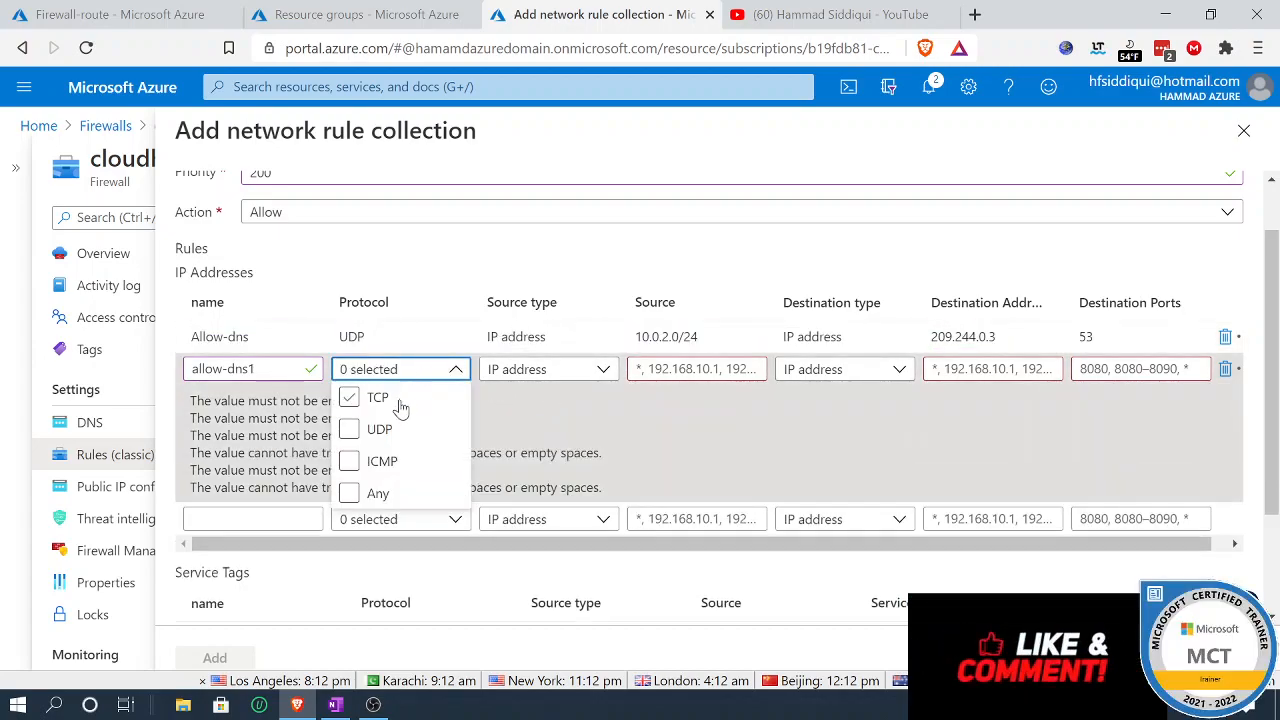
{"action": "left_click", "coordinate": [380, 429]}
{"action": "left_click", "coordinate": [650, 369]}
{"action": "type", "text": "10.0.2.0/24"}
{"action": "key", "text": "Tab"}
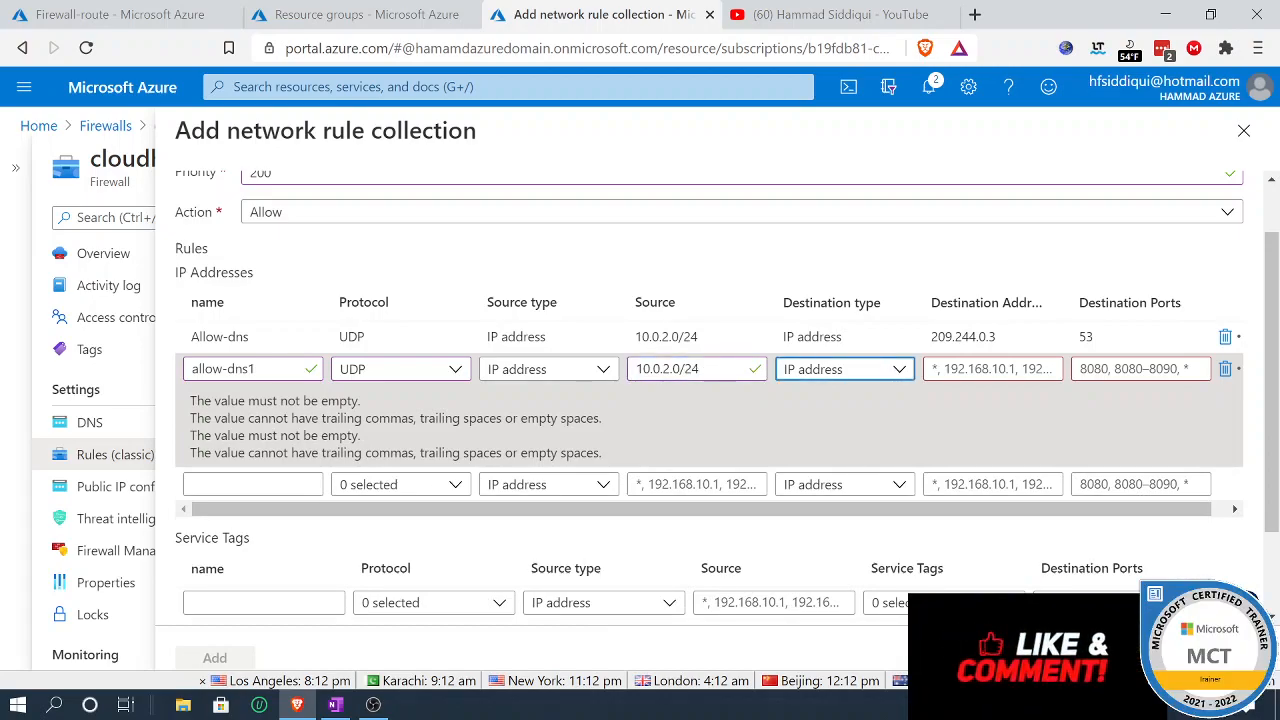
{"action": "key", "text": "Tab"}
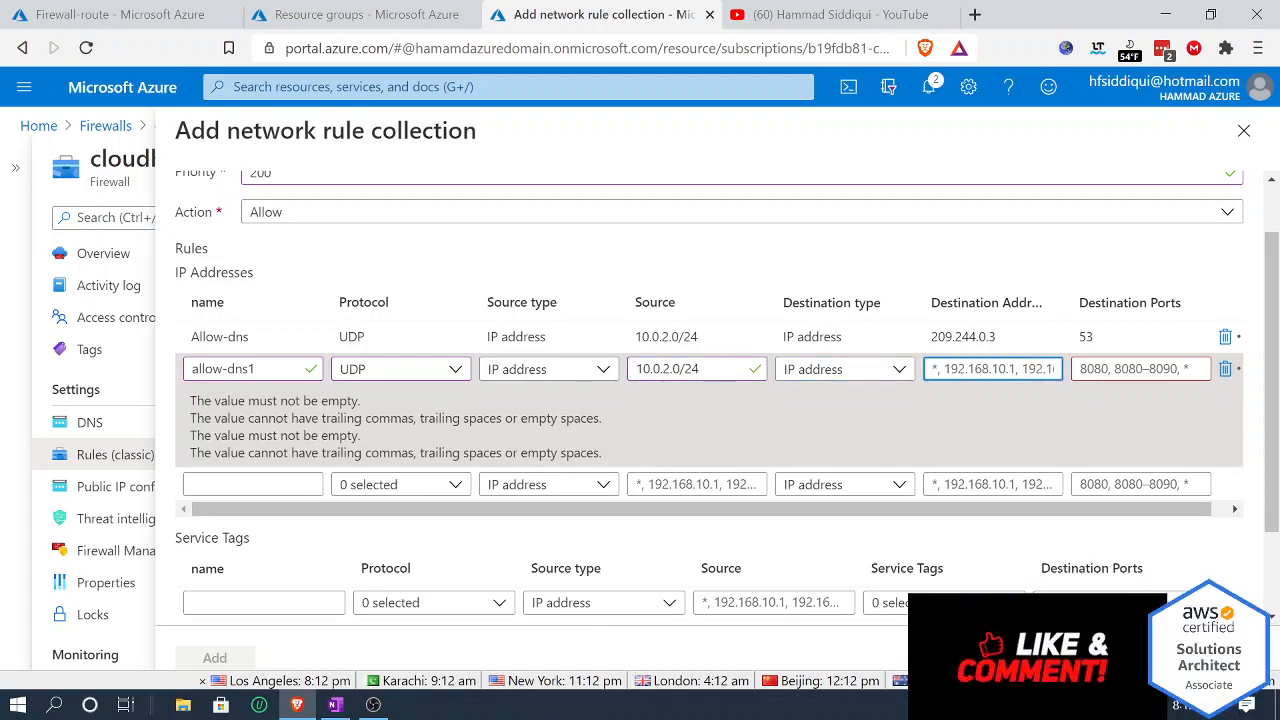
Step: Set allow-dns1's destination address to 209.244.0.4 and destination port to 53, and add the network rule collection
{"action": "type", "text": "209,2"}
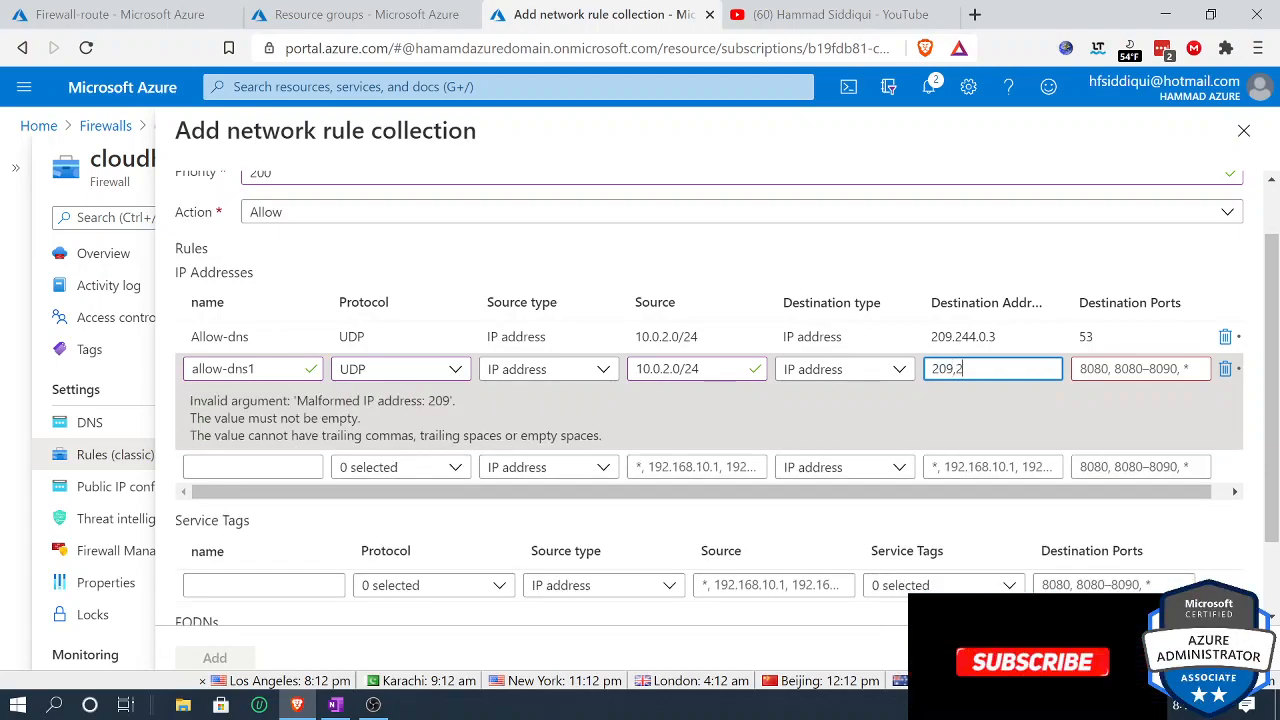
{"action": "key", "text": "BackSpace"}
{"action": "key", "text": "BackSpace"}
{"action": "type", "text": ".244"}
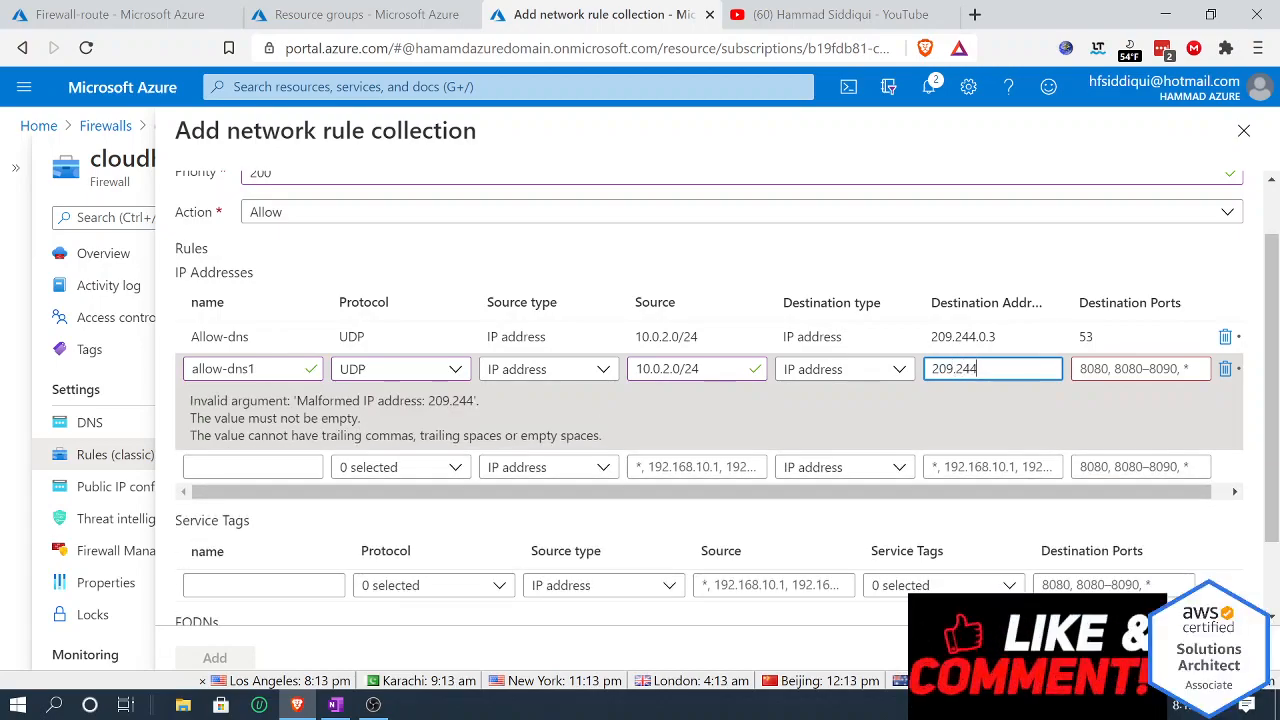
{"action": "type", "text": ".0.4"}
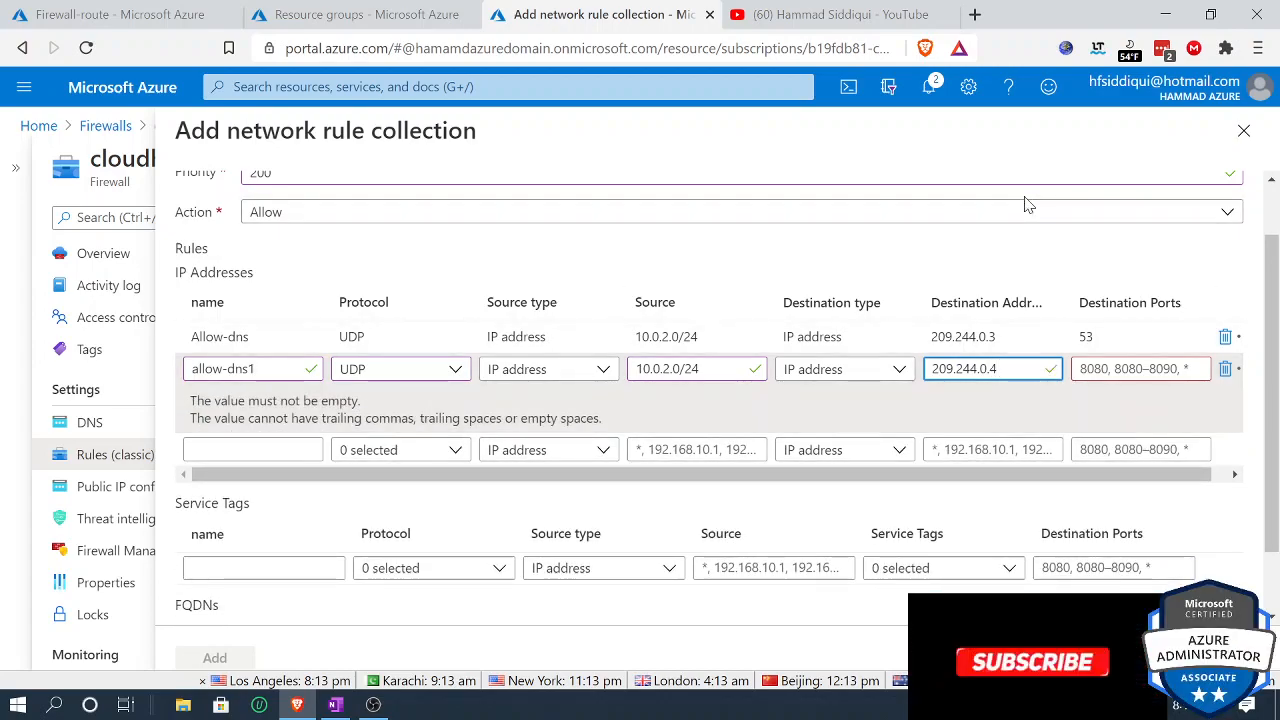
{"action": "key", "text": "Tab"}
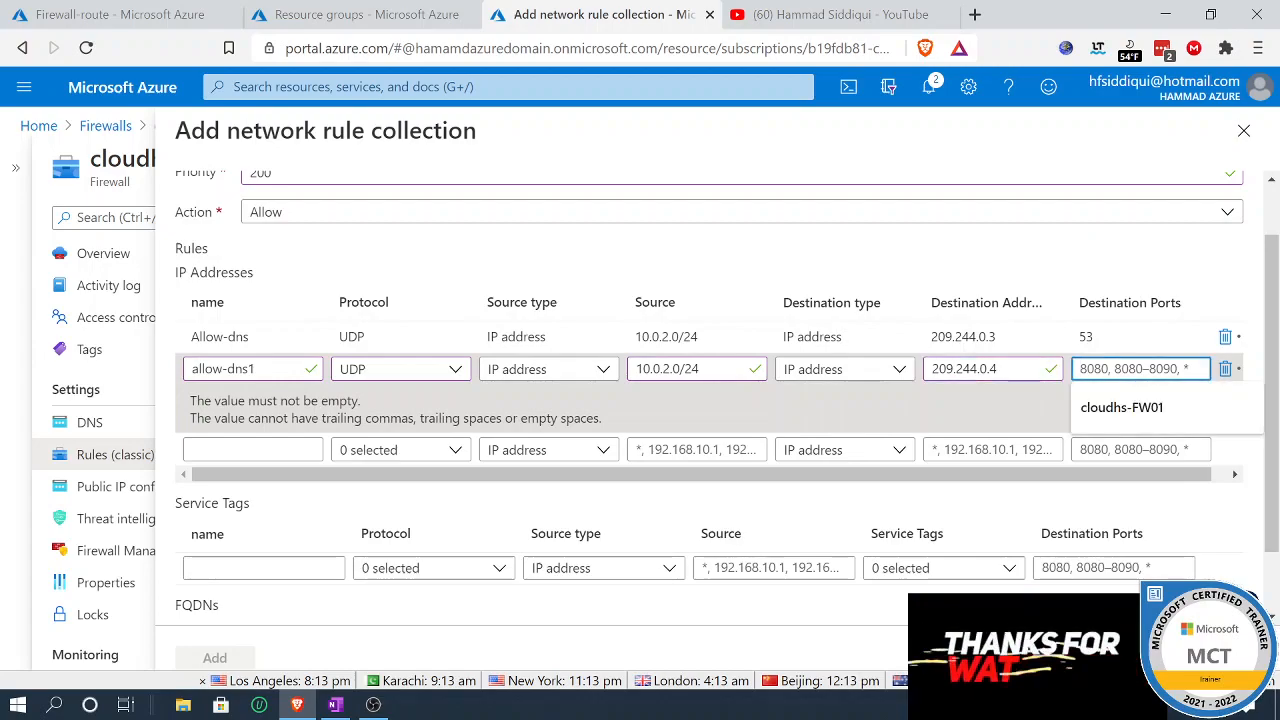
{"action": "type", "text": "53"}
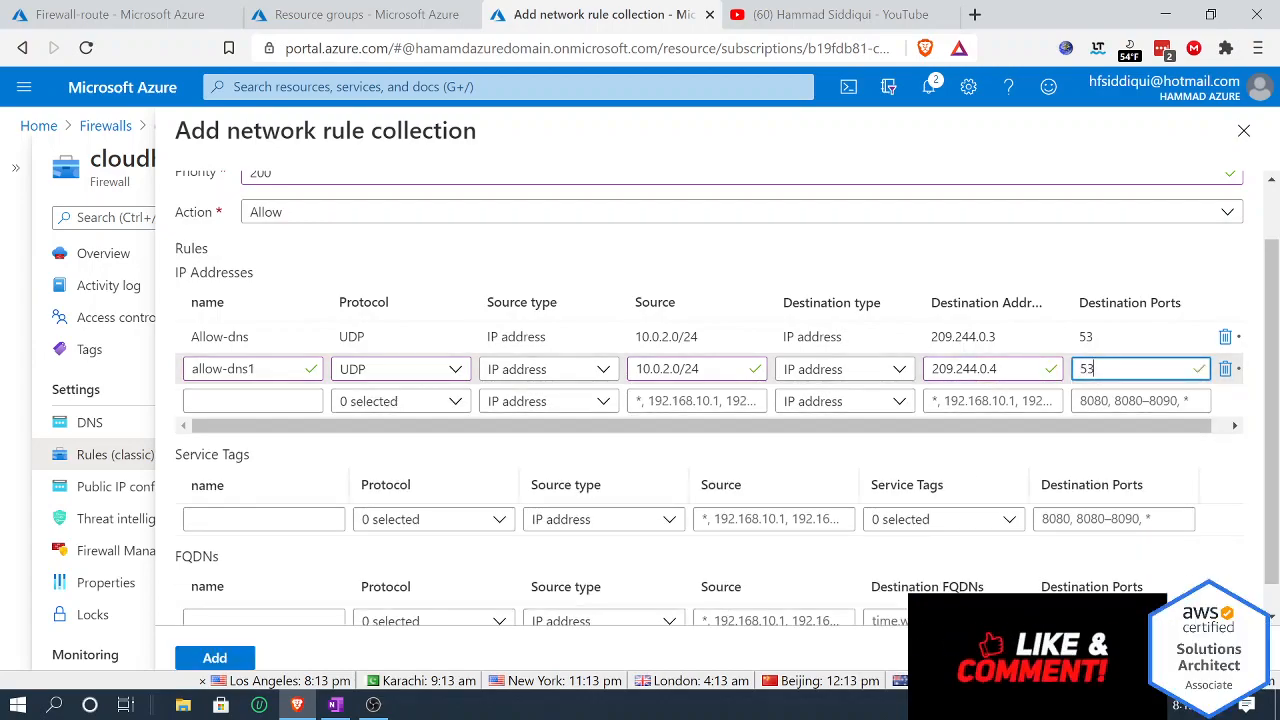
{"action": "scroll", "coordinate": [880, 520], "scroll_direction": "down", "scroll_amount": 1}
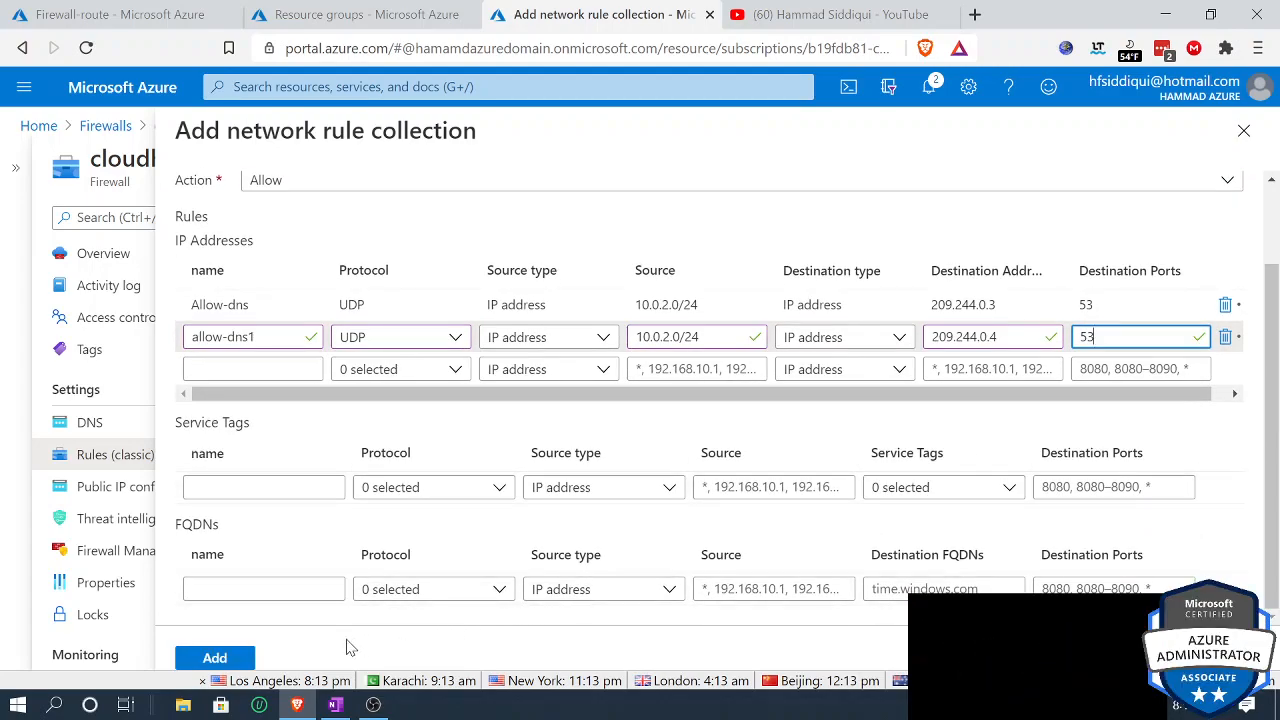
{"action": "left_click", "coordinate": [216, 658]}
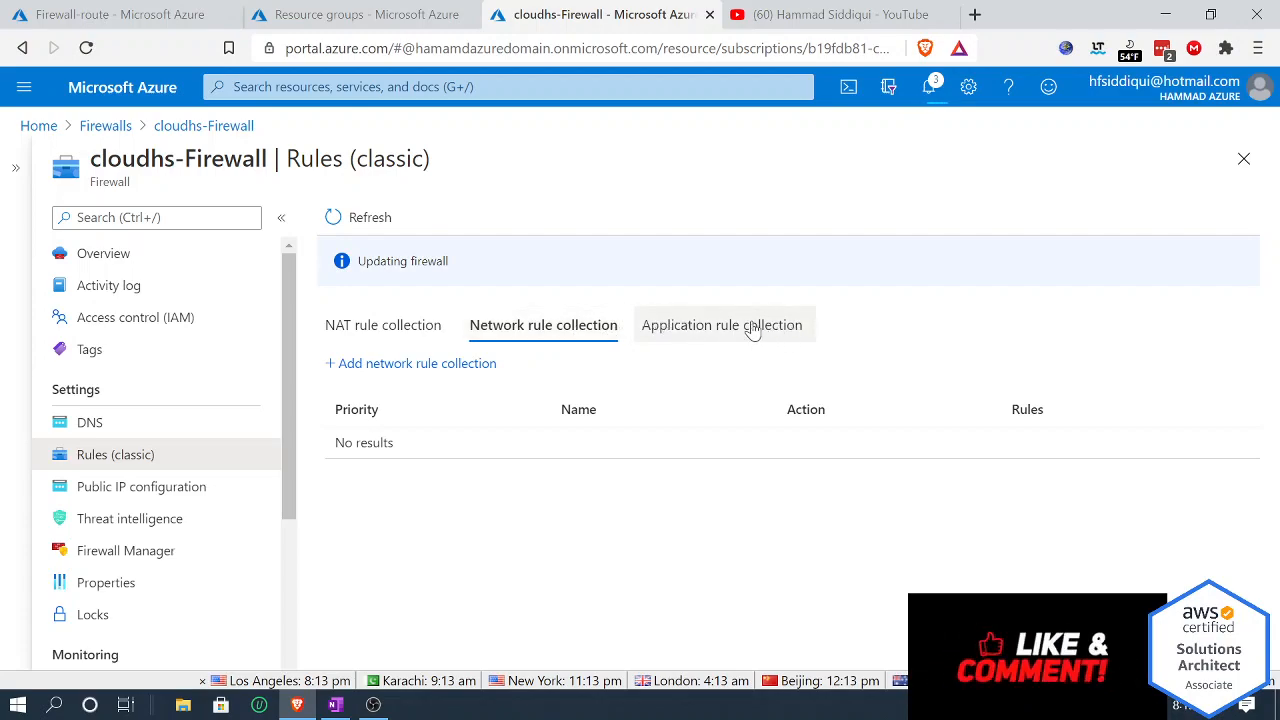
Step: Start a new NAT rule collection named rdp with priority 200
{"action": "left_click", "coordinate": [408, 338]}
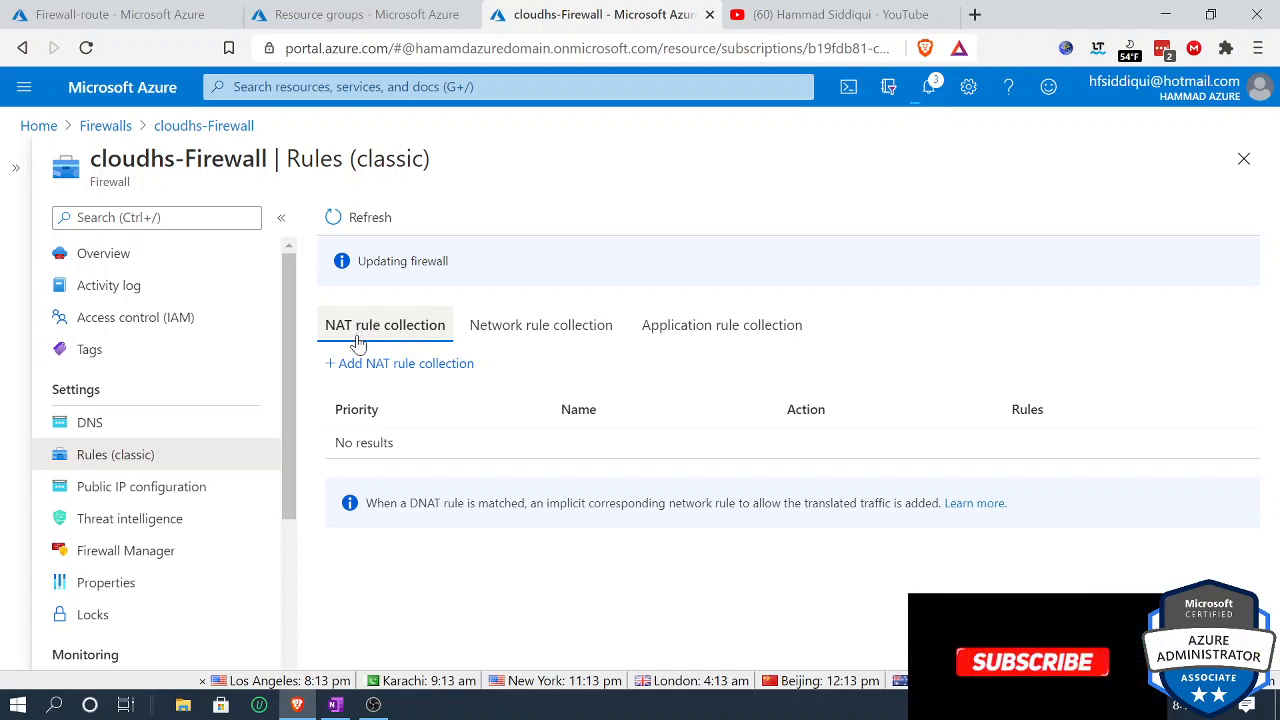
{"action": "left_click", "coordinate": [381, 365]}
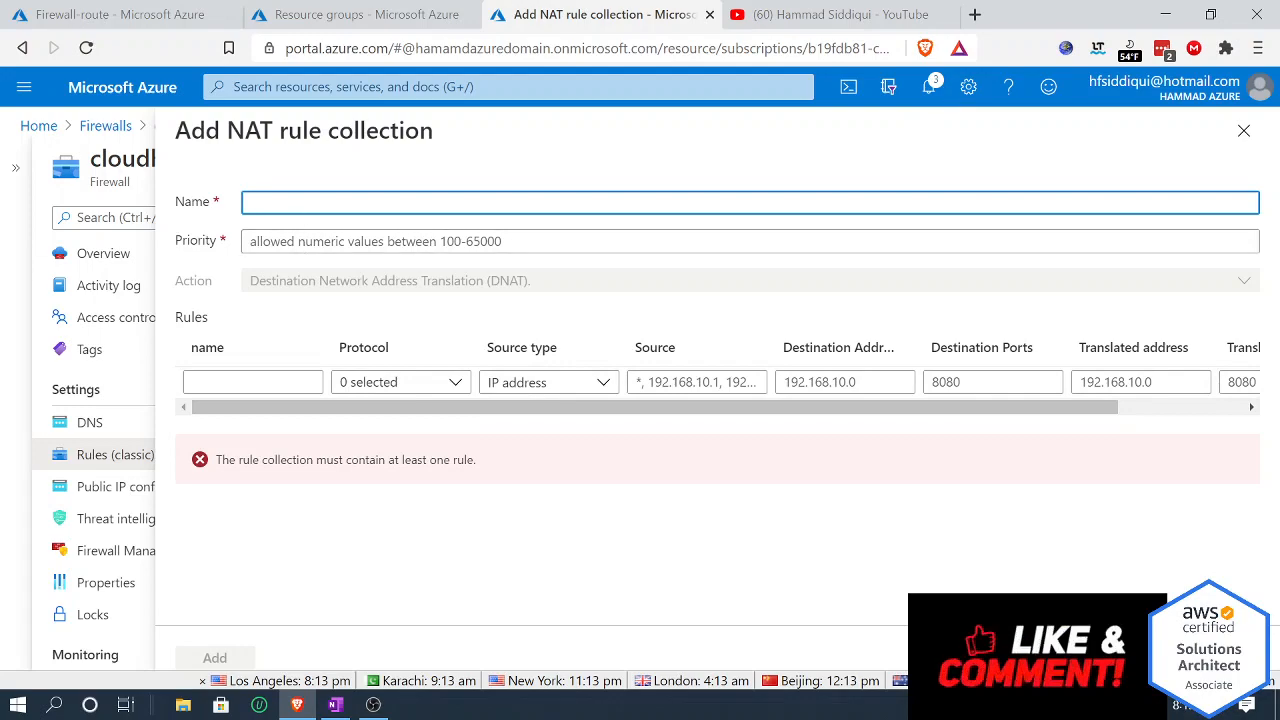
{"action": "type", "text": "rdp"}
{"action": "key", "text": "Tab"}
{"action": "type", "text": "200"}
{"action": "key", "text": "Tab"}
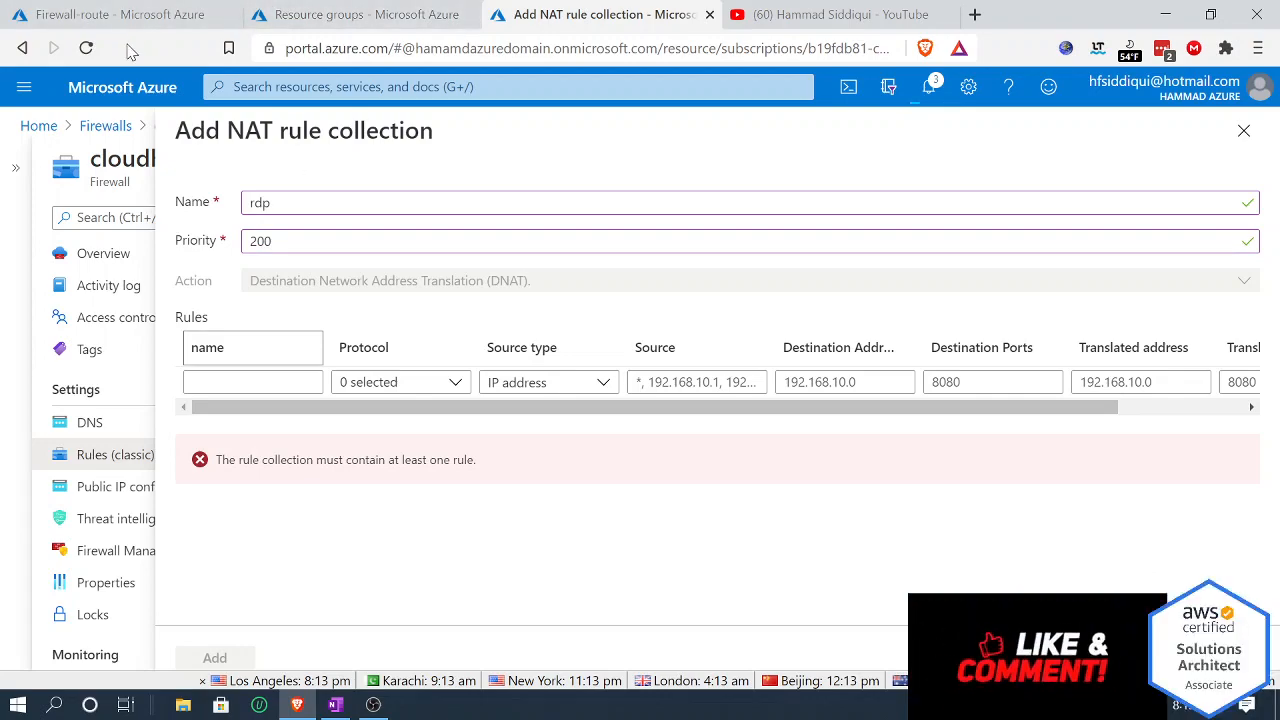
Step: Define a NAT rule named nat-rdp with the TCP protocol and * as its IP address source
{"action": "key", "text": "Tab"}
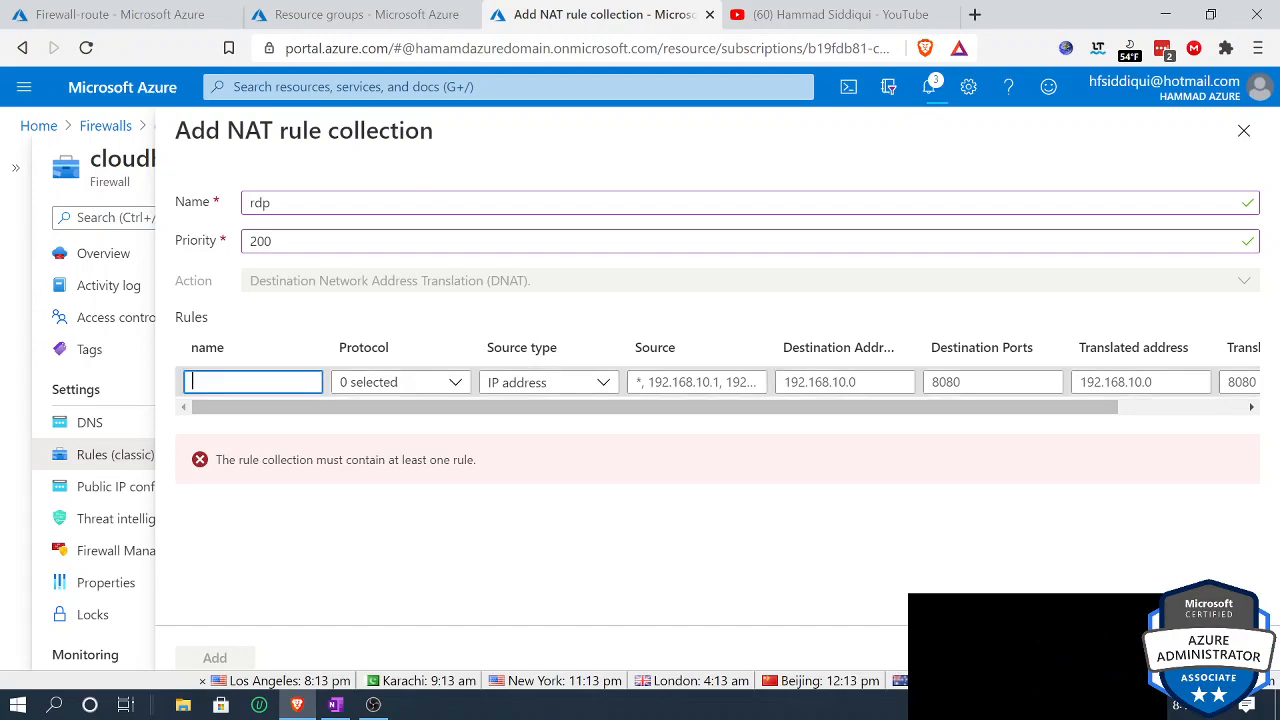
{"action": "type", "text": "nat-rdp"}
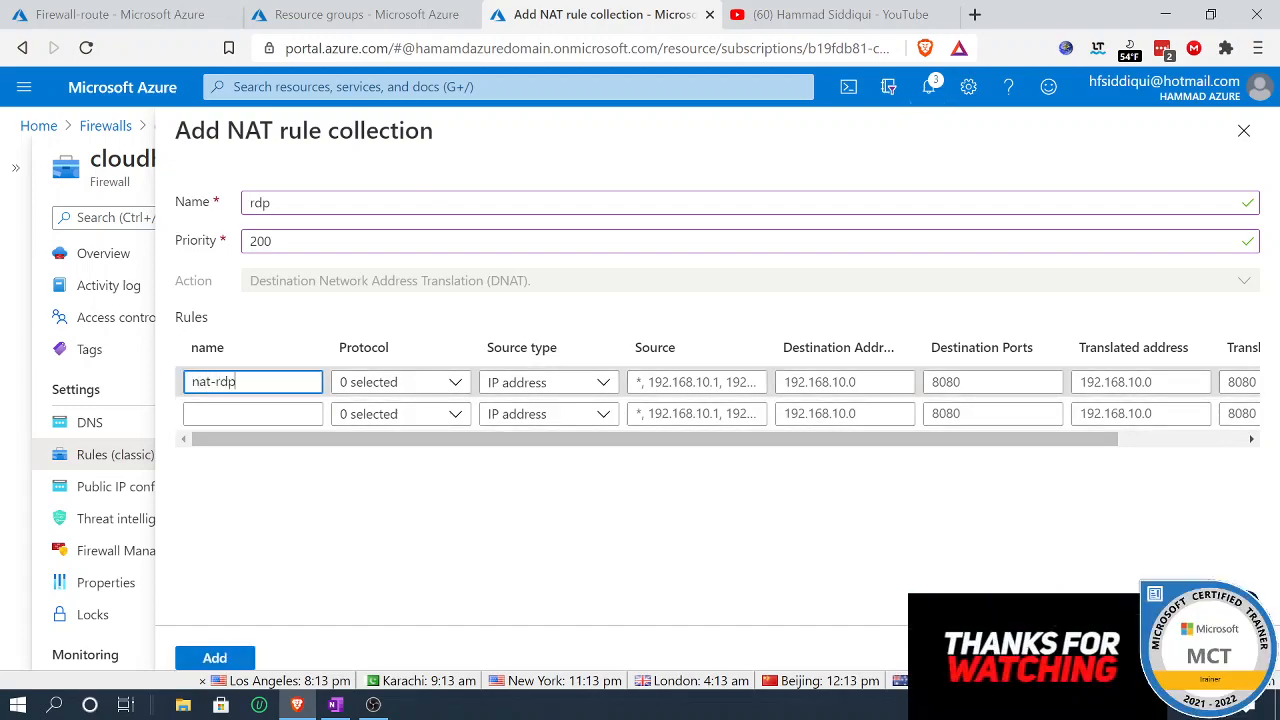
{"action": "key", "text": "Tab"}
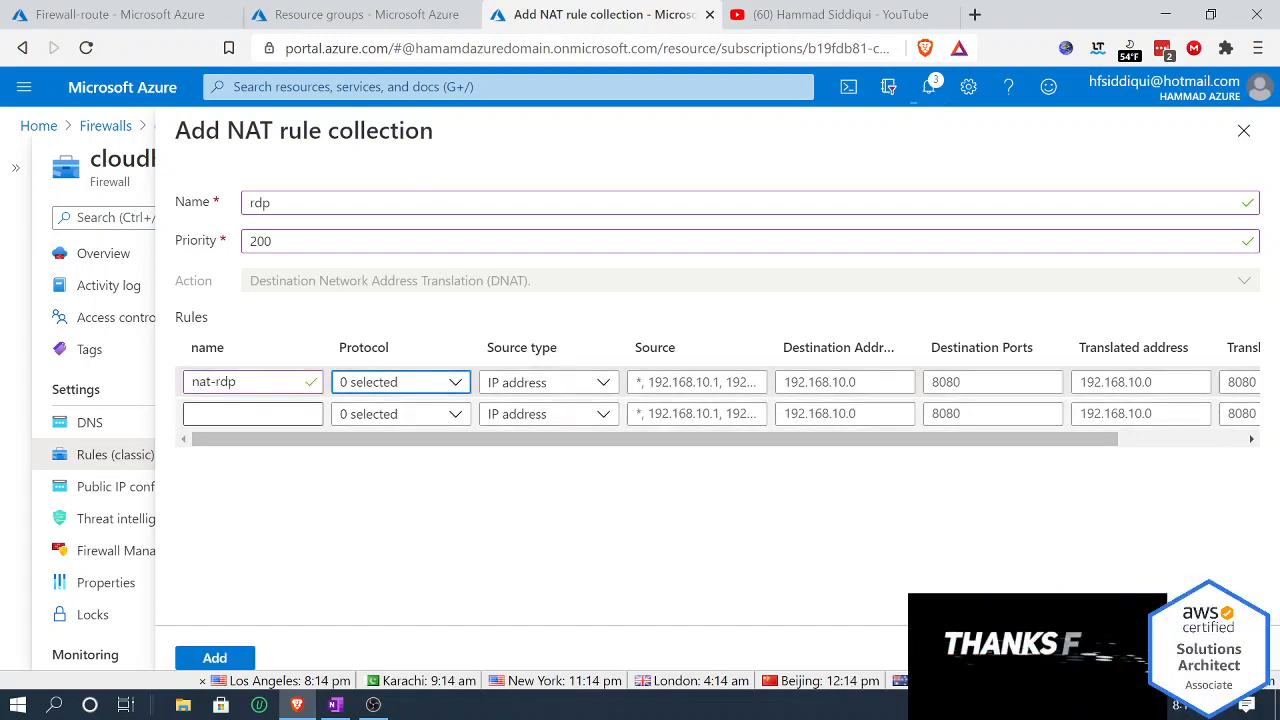
{"action": "left_click", "coordinate": [440, 386]}
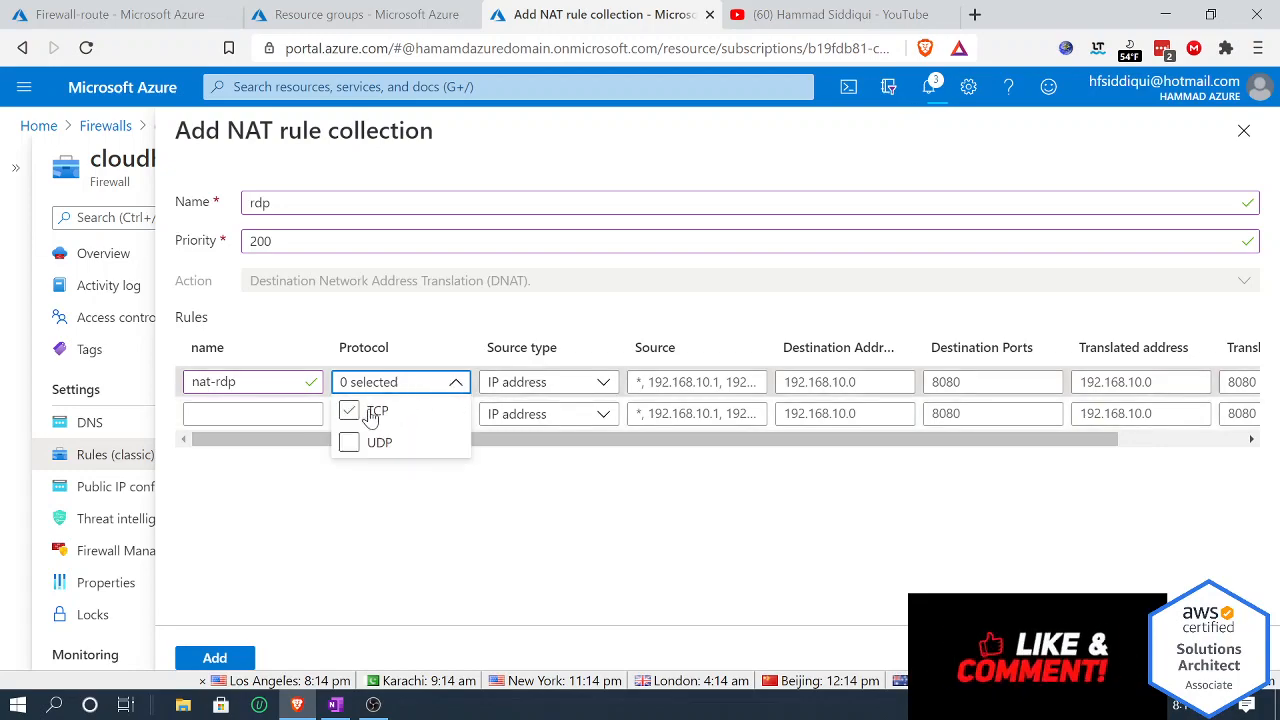
{"action": "left_click", "coordinate": [349, 411]}
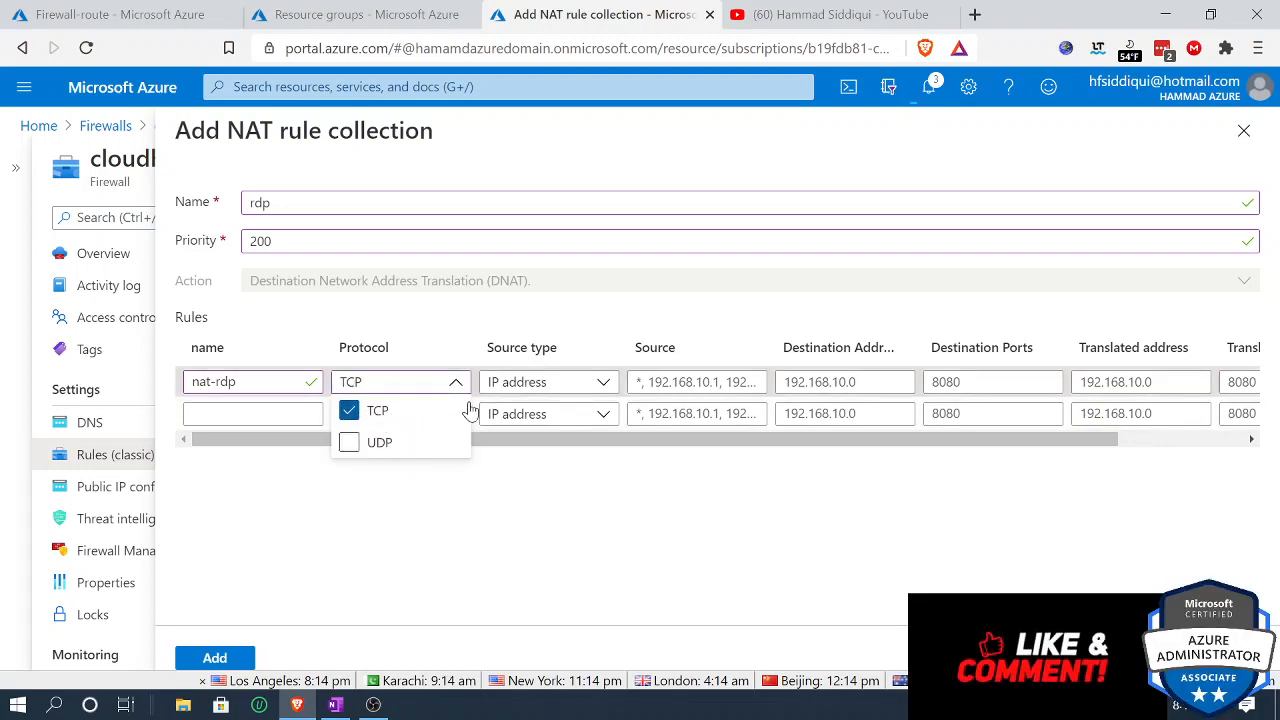
{"action": "left_click", "coordinate": [553, 390]}
{"action": "left_click", "coordinate": [556, 390]}
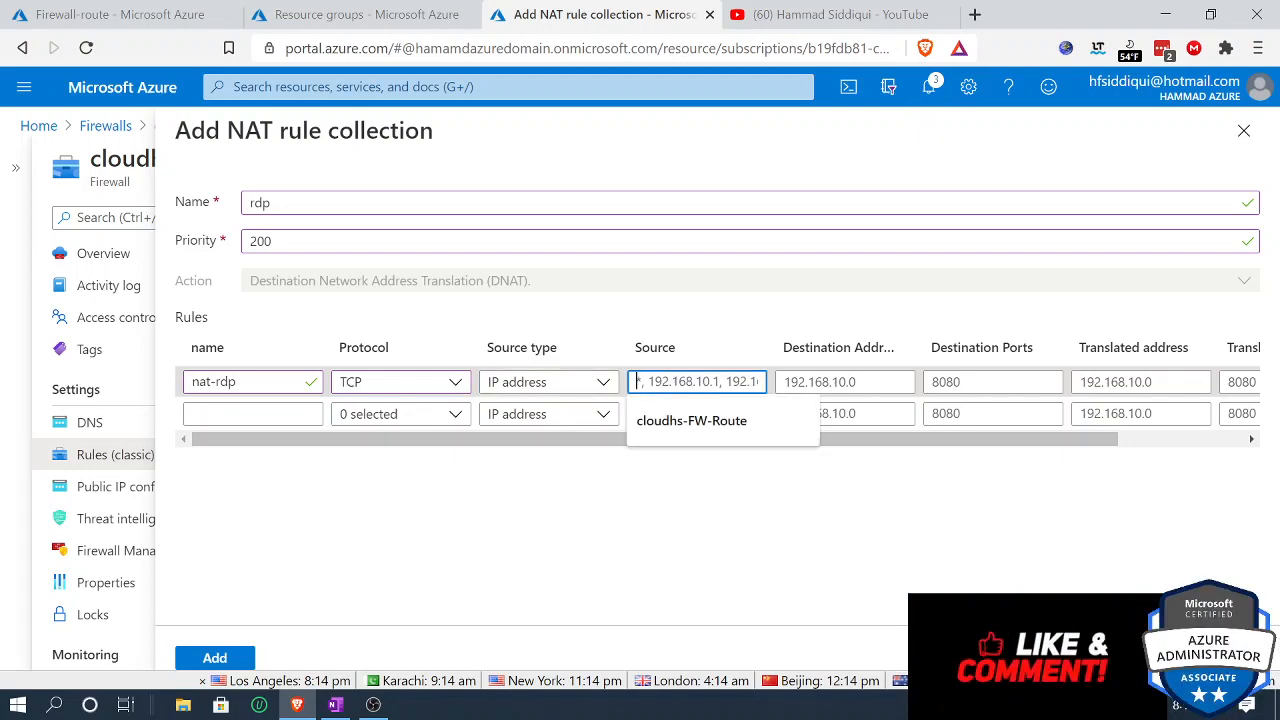
{"action": "type", "text": "*"}
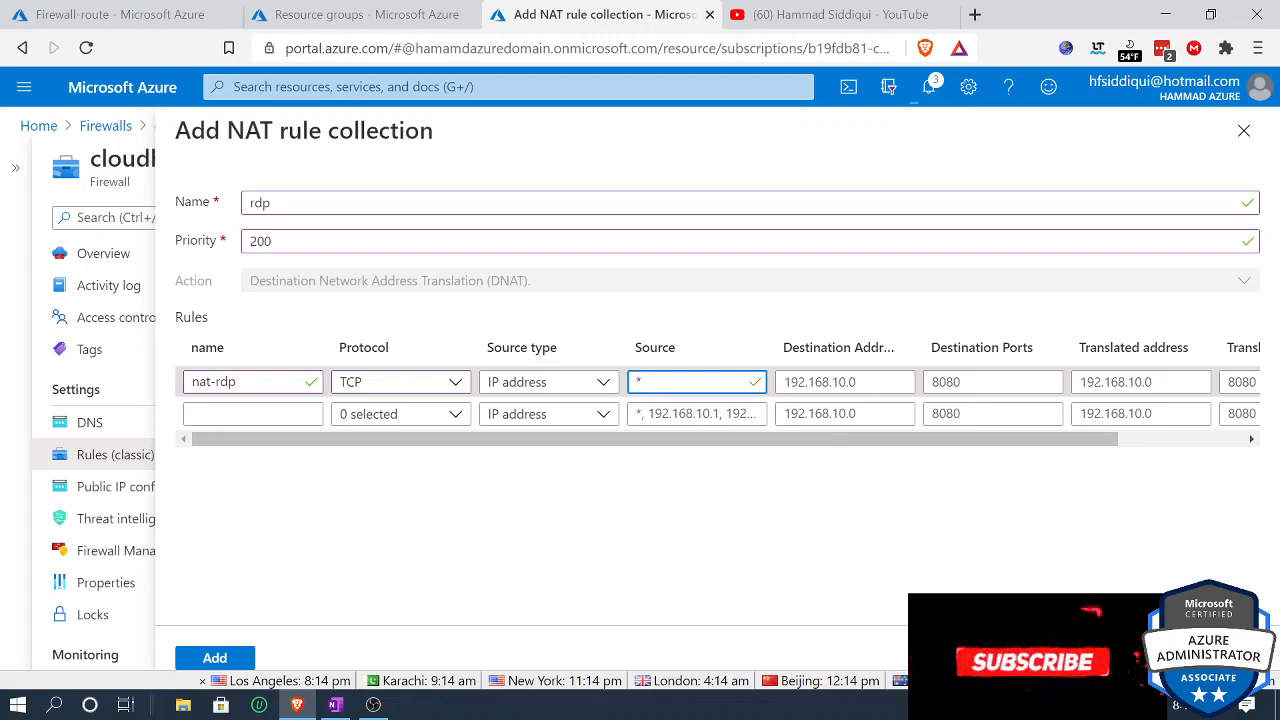
{"action": "left_click", "coordinate": [786, 381]}
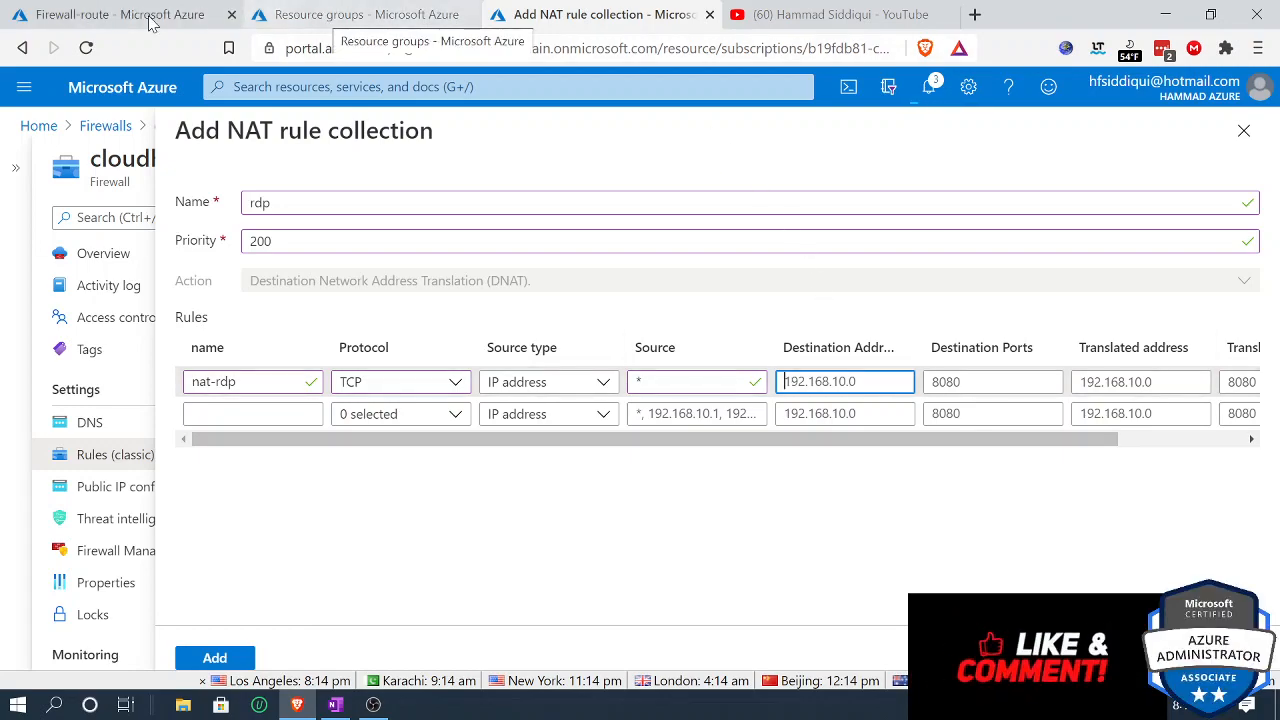
Step: In the Firewall-route browser tab, copy the IP address of cloudhs-Firewall's public IP resource fw-pip and return to the firewall's overview
{"action": "left_click", "coordinate": [117, 16]}
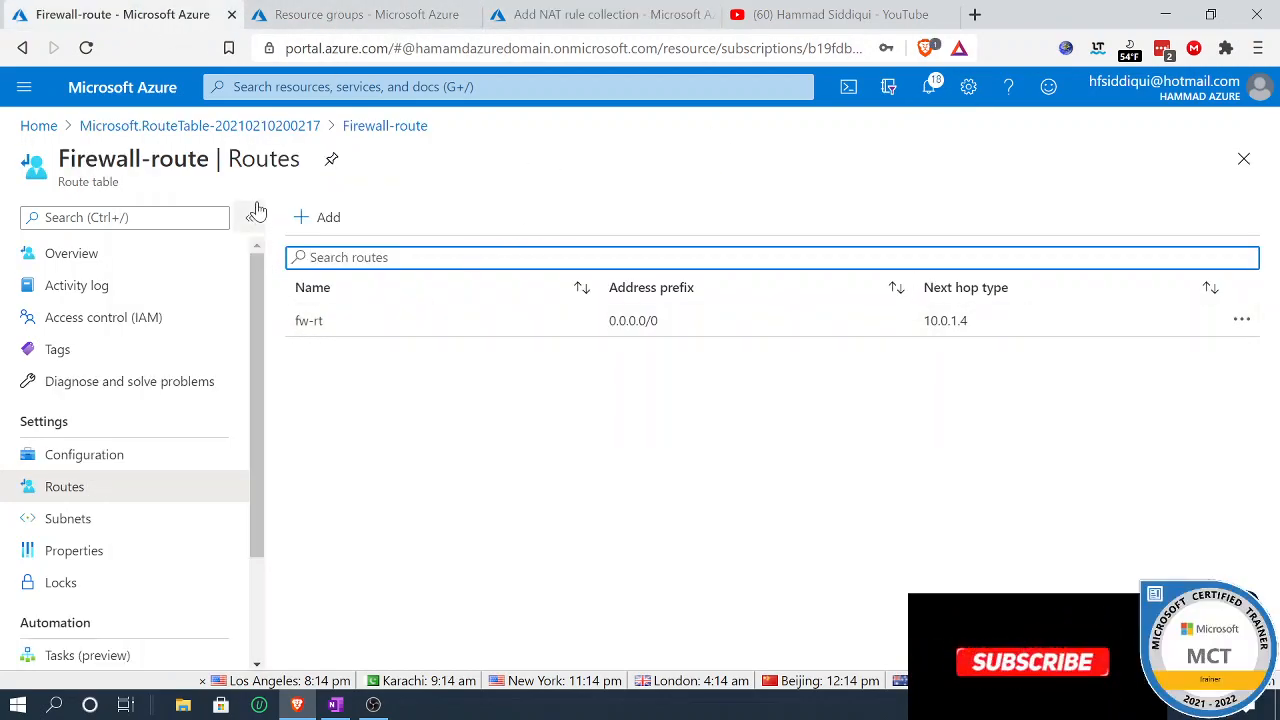
{"action": "left_click", "coordinate": [38, 126]}
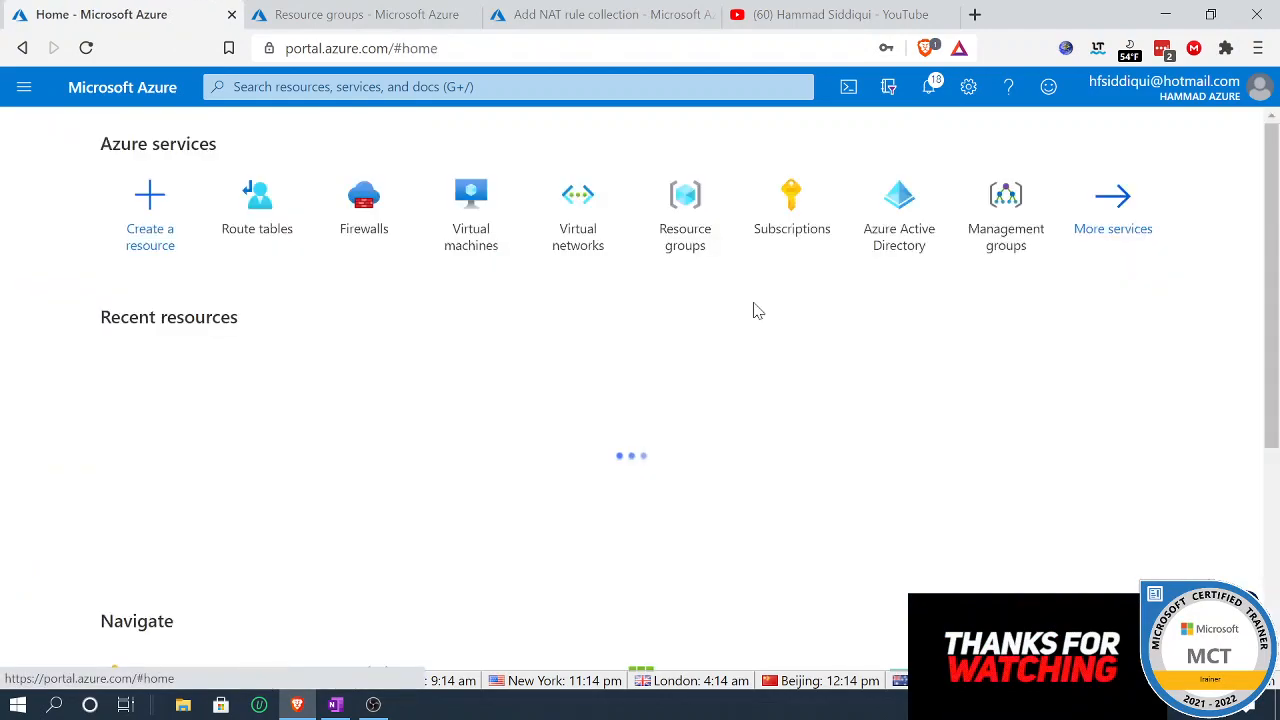
{"action": "left_click", "coordinate": [410, 195]}
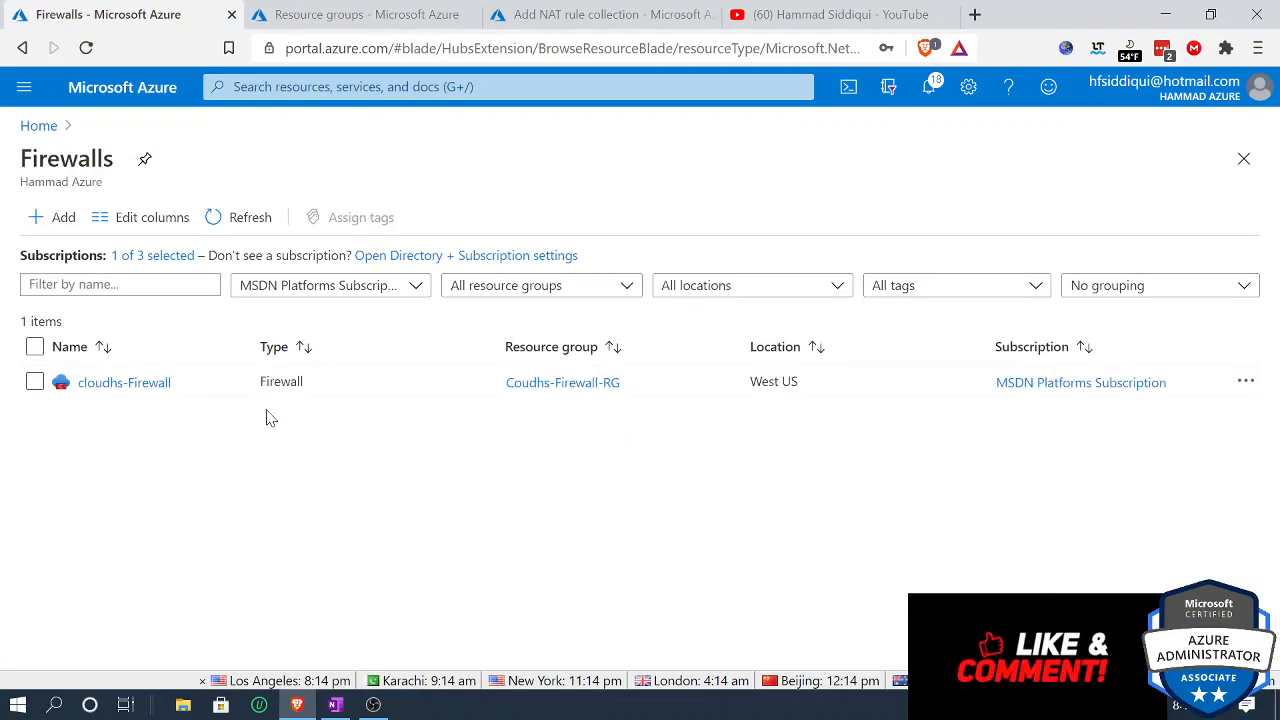
{"action": "left_click", "coordinate": [124, 383]}
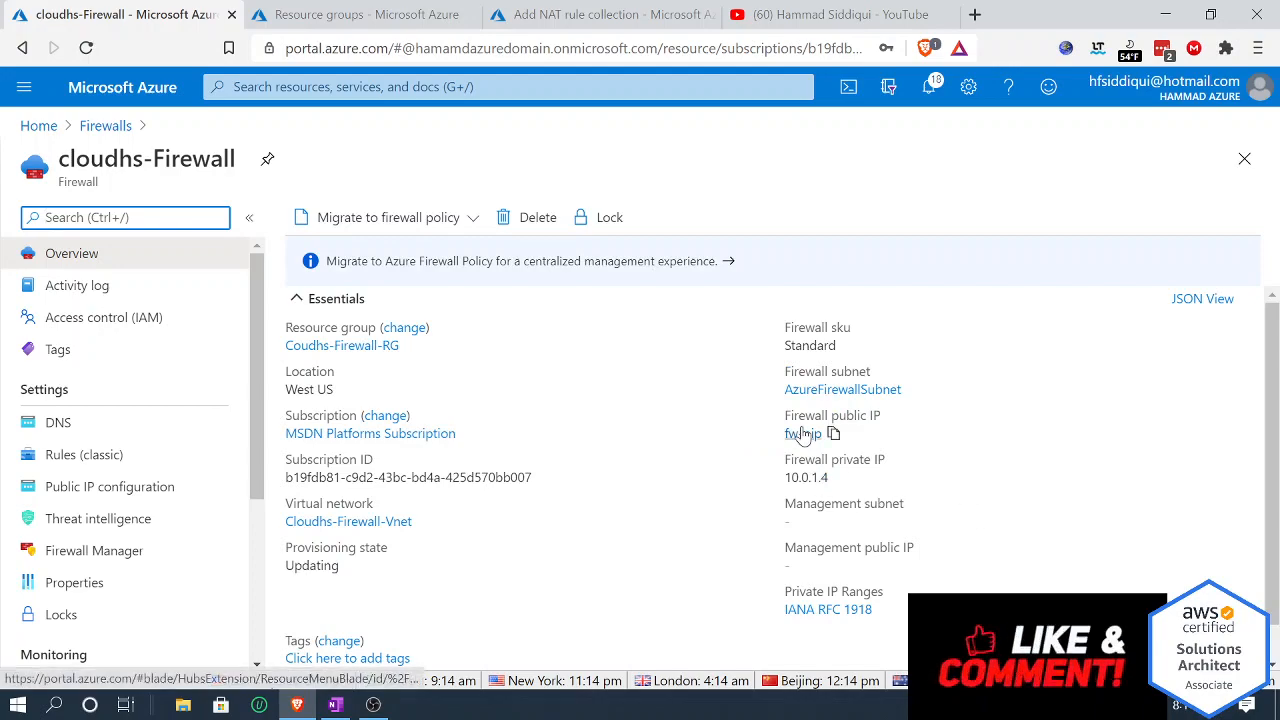
{"action": "left_click_drag", "start_coordinate": [890, 414], "coordinate": [789, 418]}
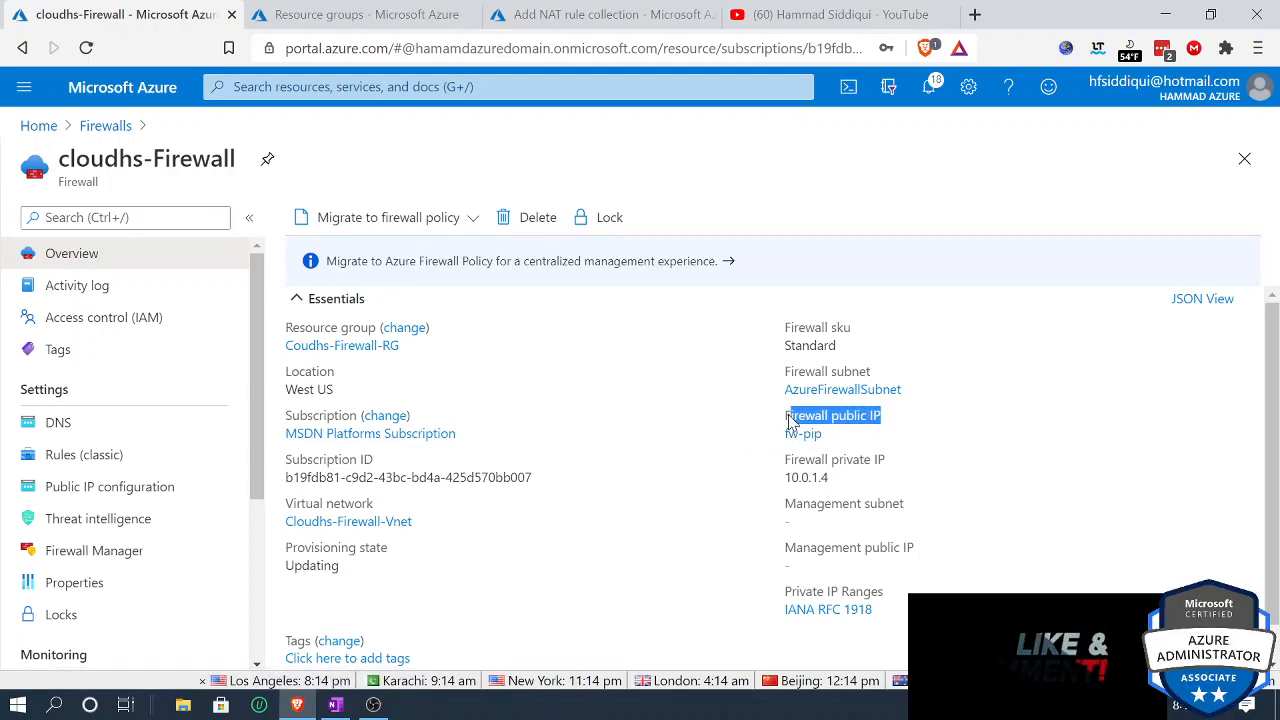
{"action": "left_click", "coordinate": [805, 434]}
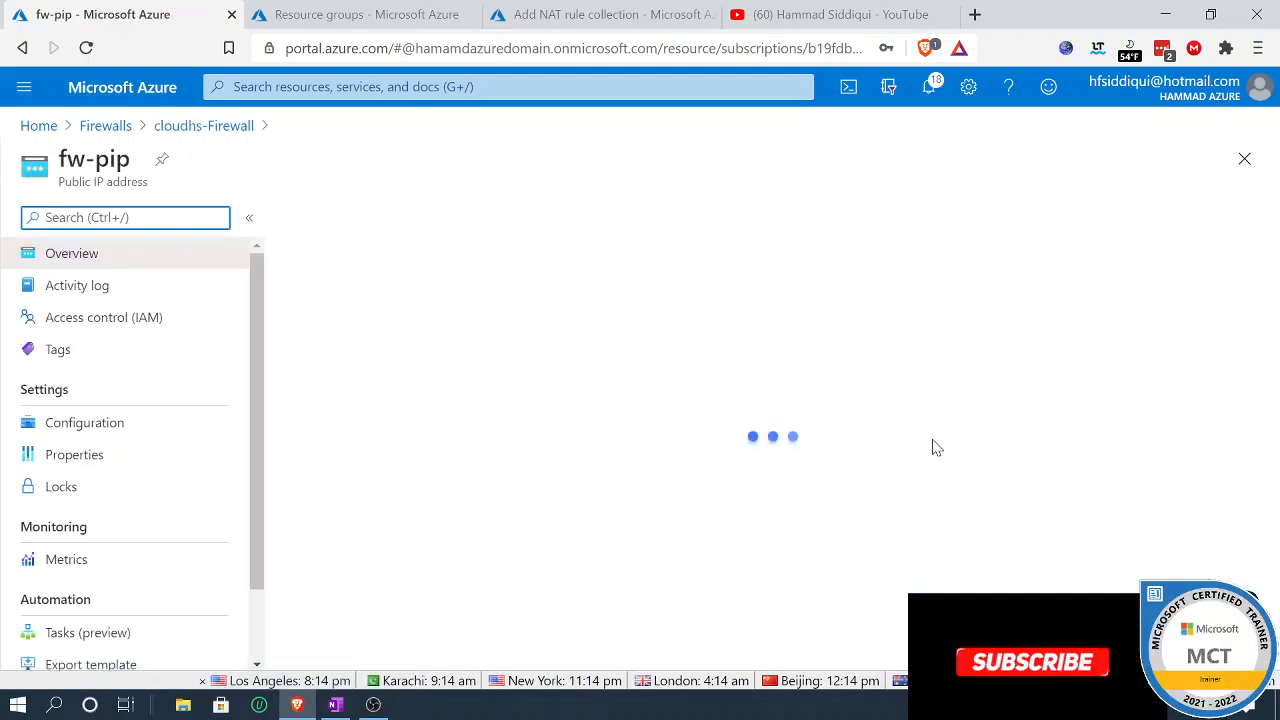
{"action": "left_click", "coordinate": [884, 385]}
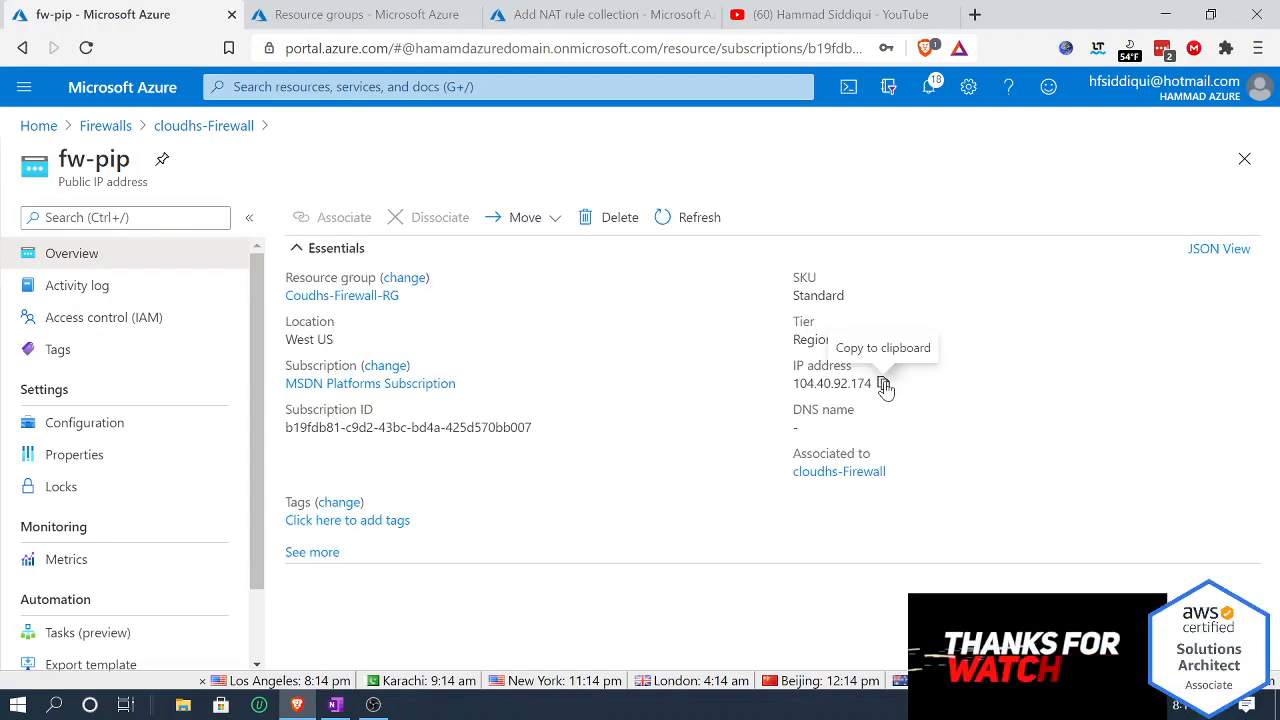
{"action": "left_click", "coordinate": [190, 127]}
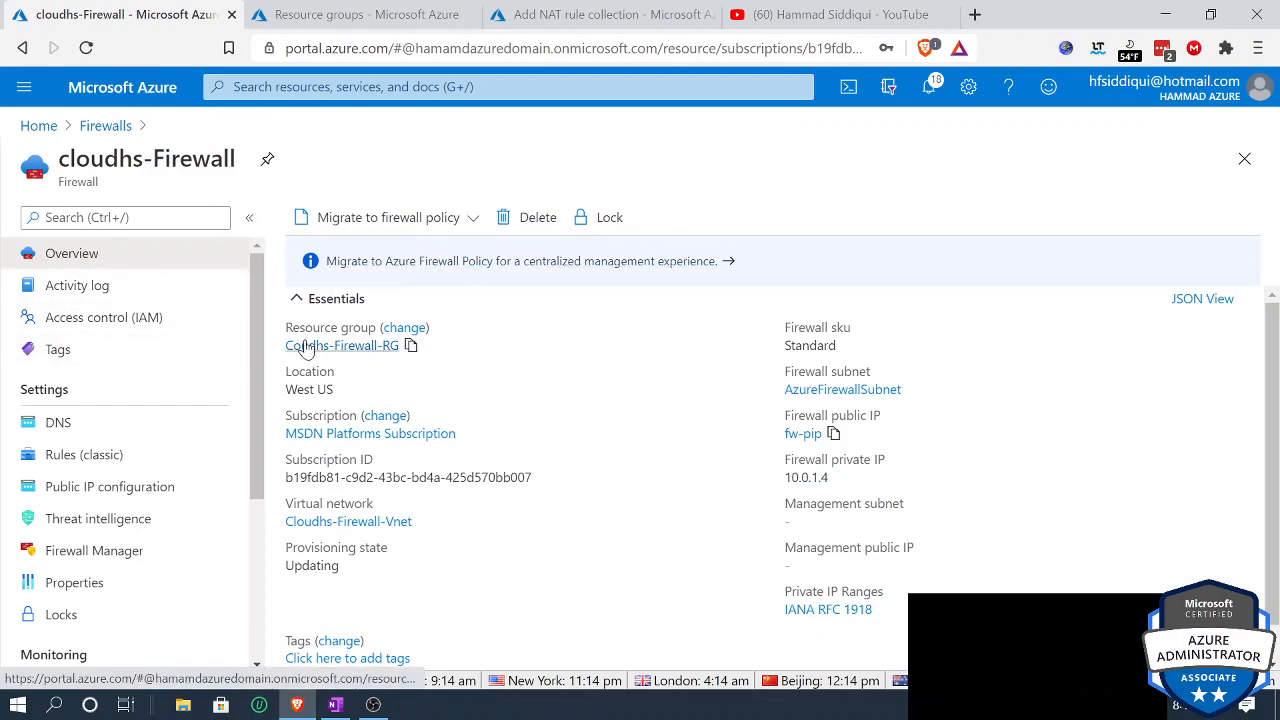
Step: Copy the IP address of fw-pip, then set nat-rdp's destination address to 104.40.92.174 and its destination port to 3389
{"action": "left_click_drag", "start_coordinate": [877, 427], "coordinate": [786, 438]}
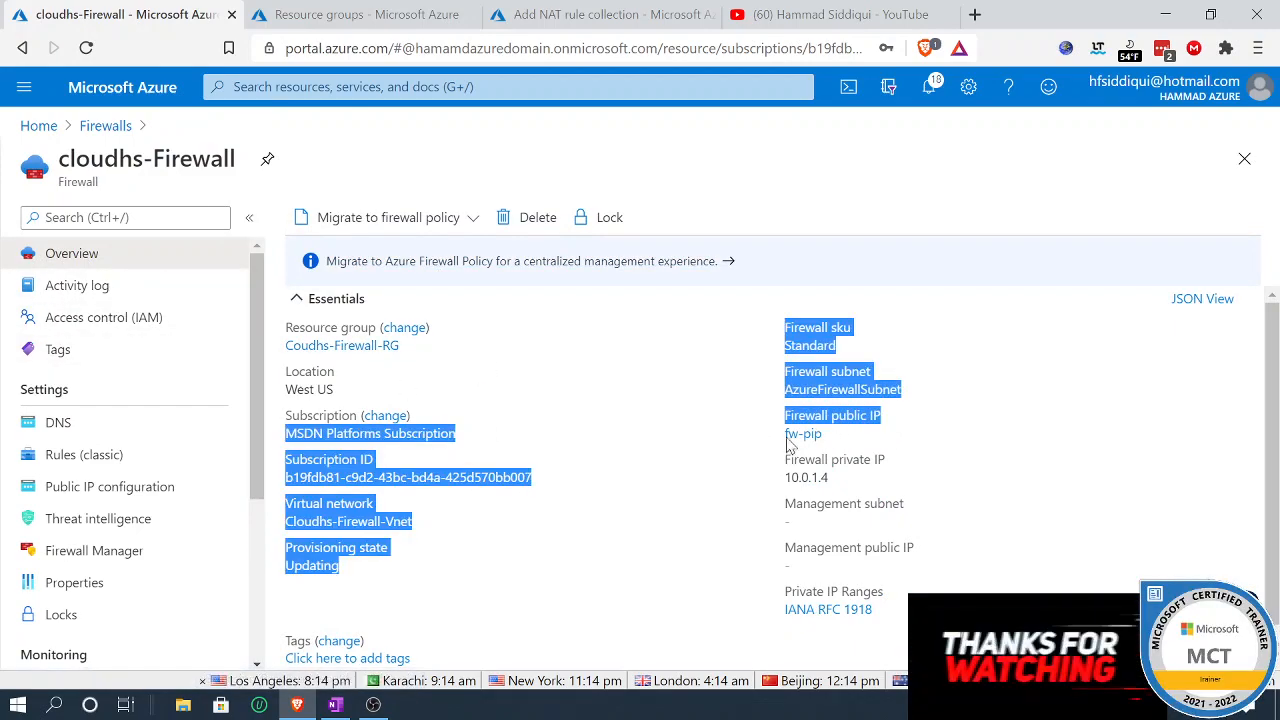
{"action": "left_click", "coordinate": [880, 441]}
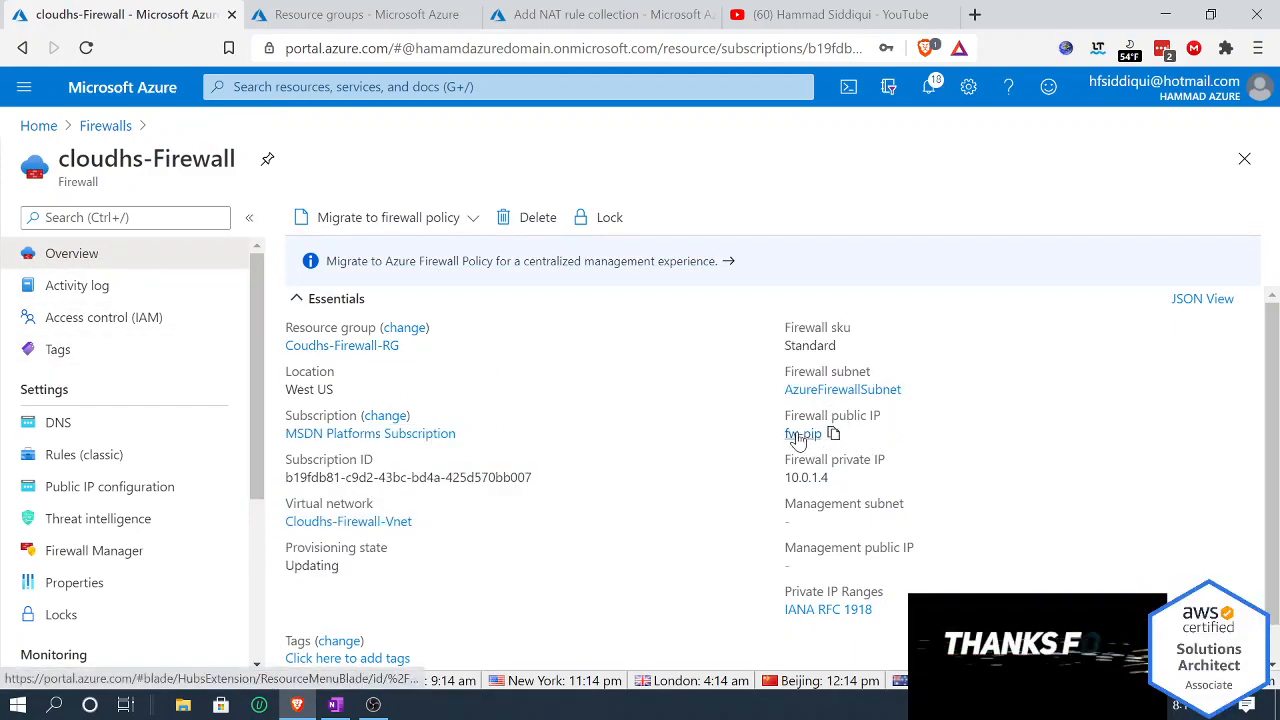
{"action": "left_click", "coordinate": [802, 433]}
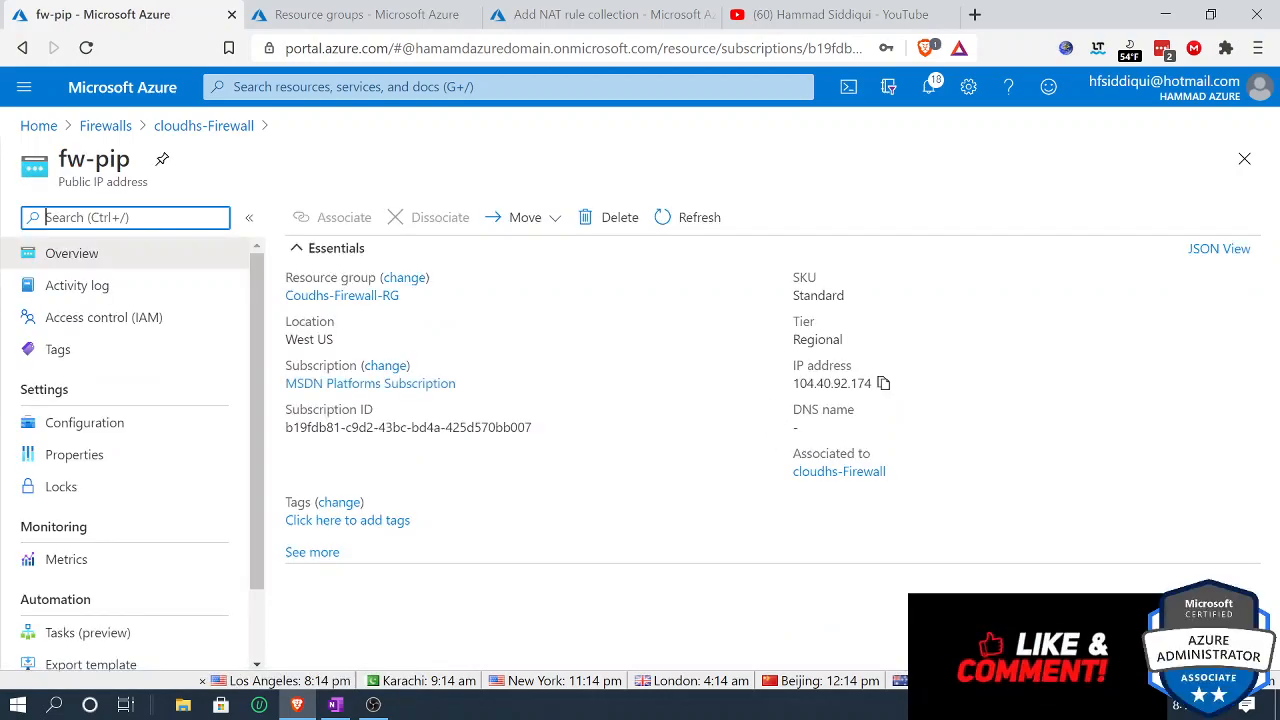
{"action": "left_click", "coordinate": [881, 384]}
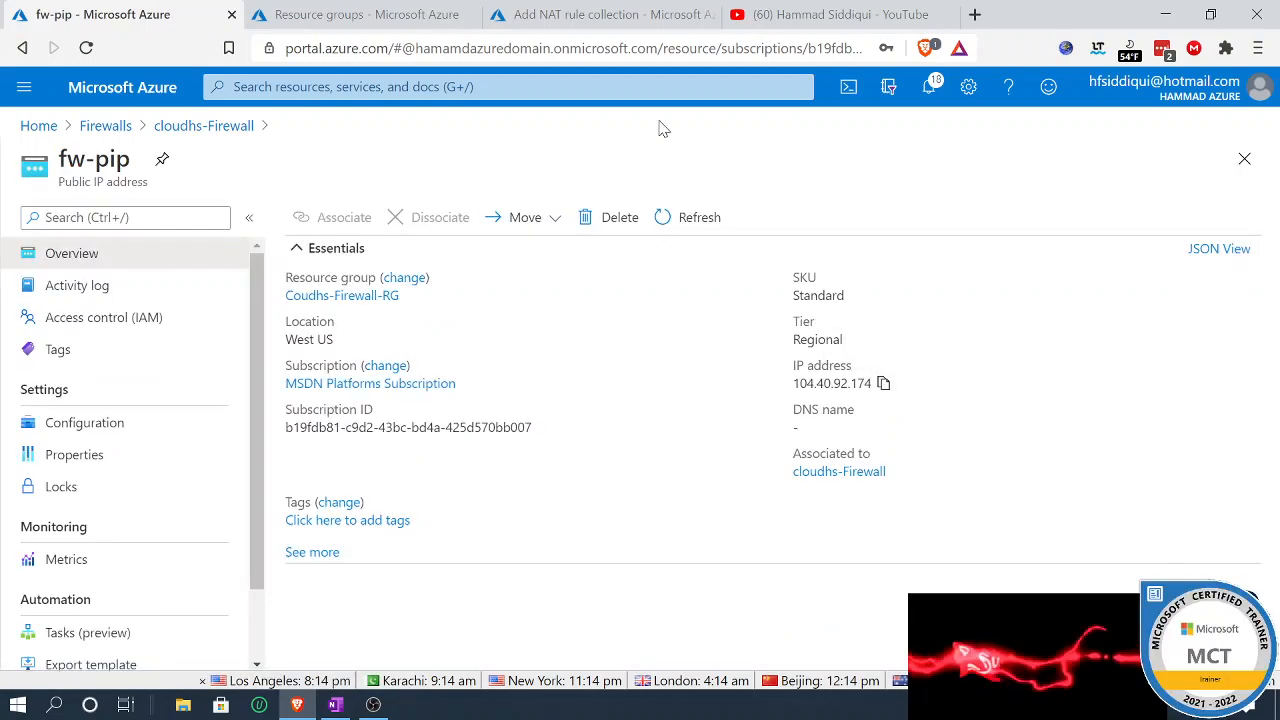
{"action": "left_click", "coordinate": [588, 16]}
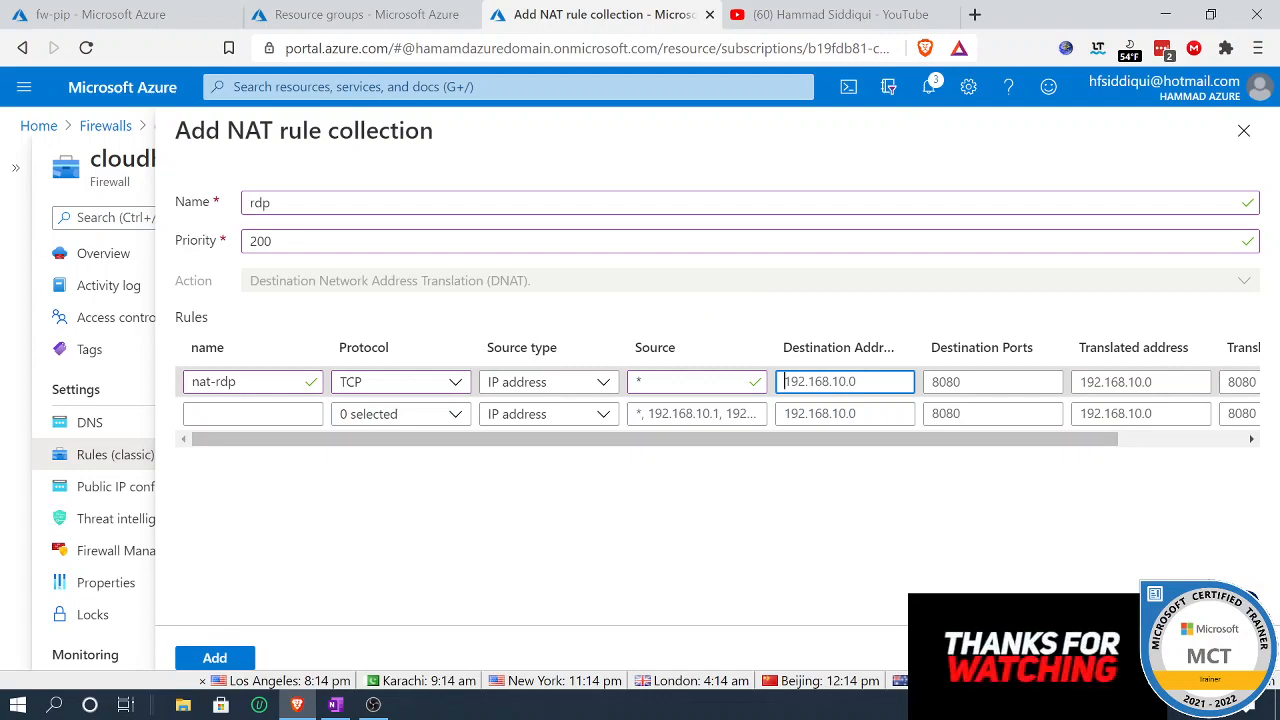
{"action": "key", "text": "ctrl+v"}
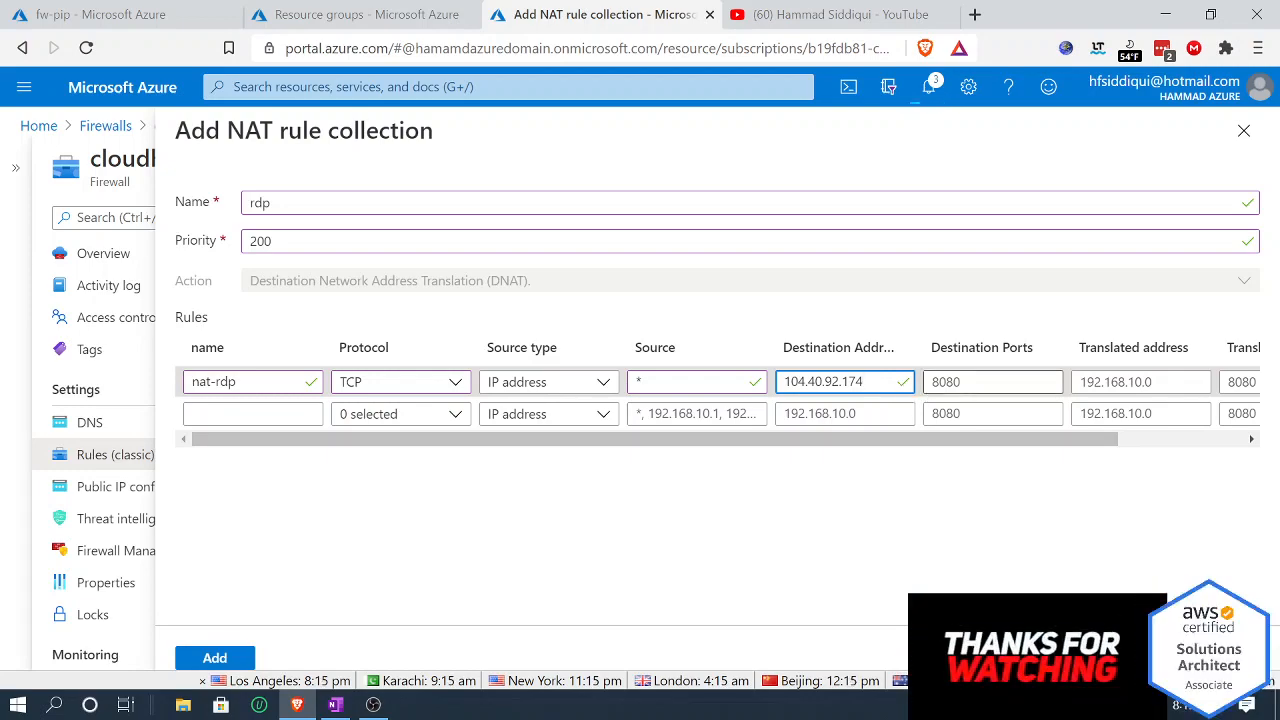
{"action": "left_click", "coordinate": [992, 382]}
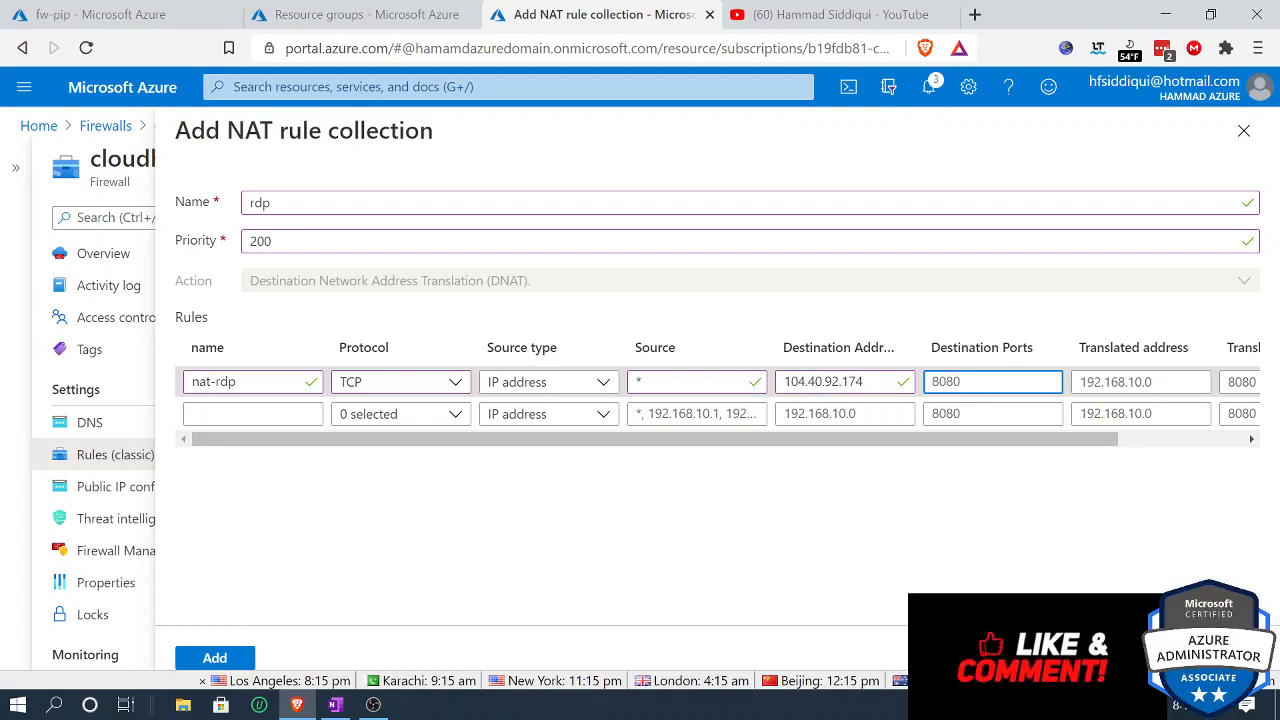
{"action": "type", "text": "3389"}
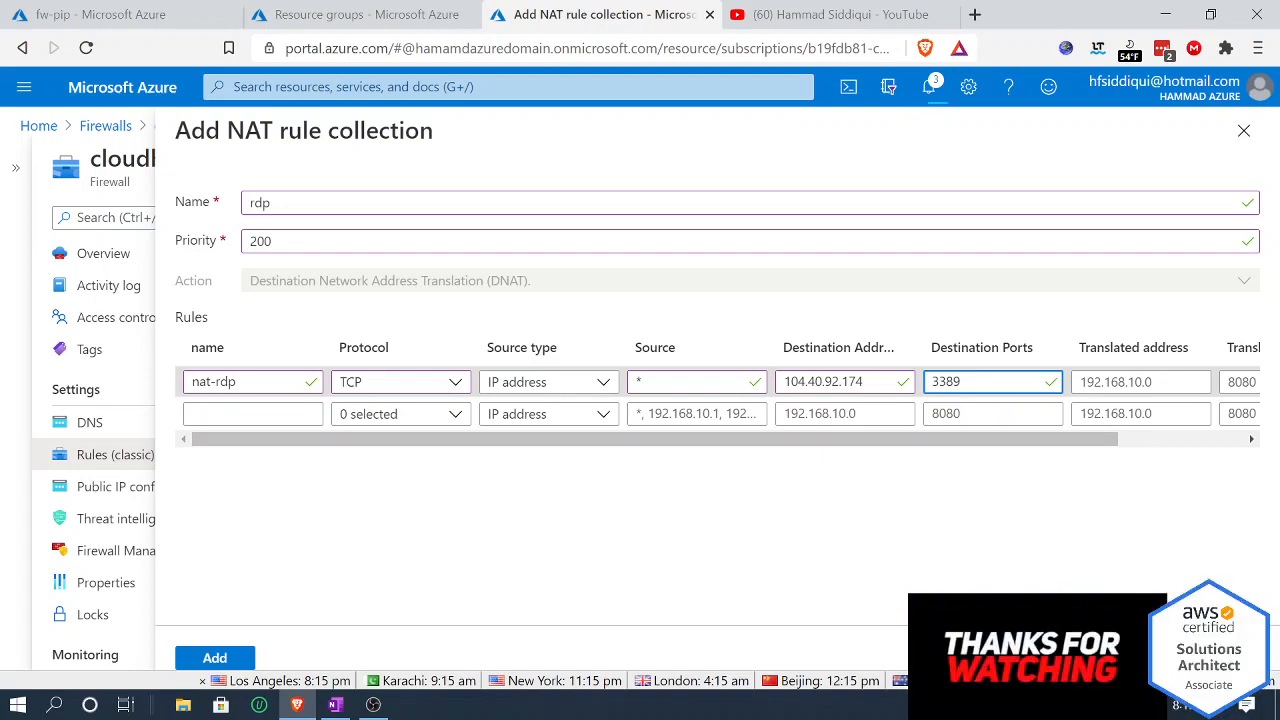
Step: In the fw-pip browser tab, open the virtual machine cloudhs-fw-vm01 and copy its private IP address
{"action": "left_click_drag", "start_coordinate": [1009, 449], "coordinate": [1156, 447]}
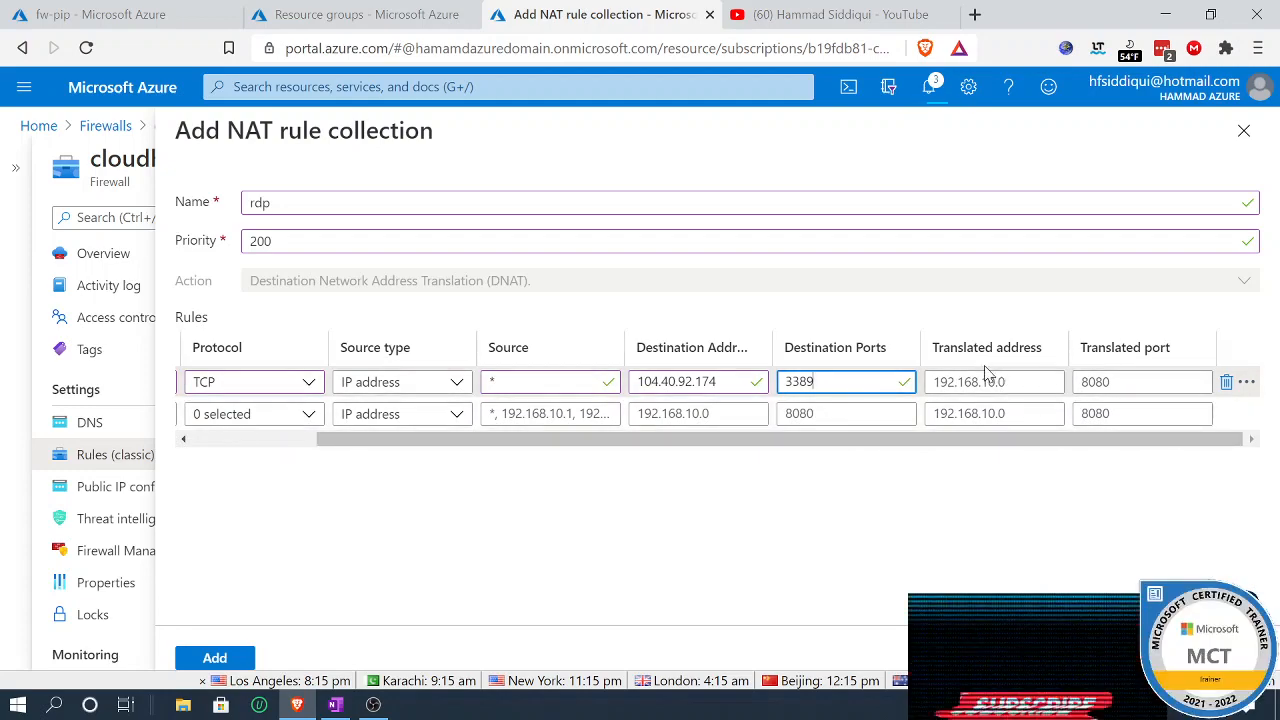
{"action": "left_click", "coordinate": [115, 10]}
{"action": "left_click", "coordinate": [39, 127]}
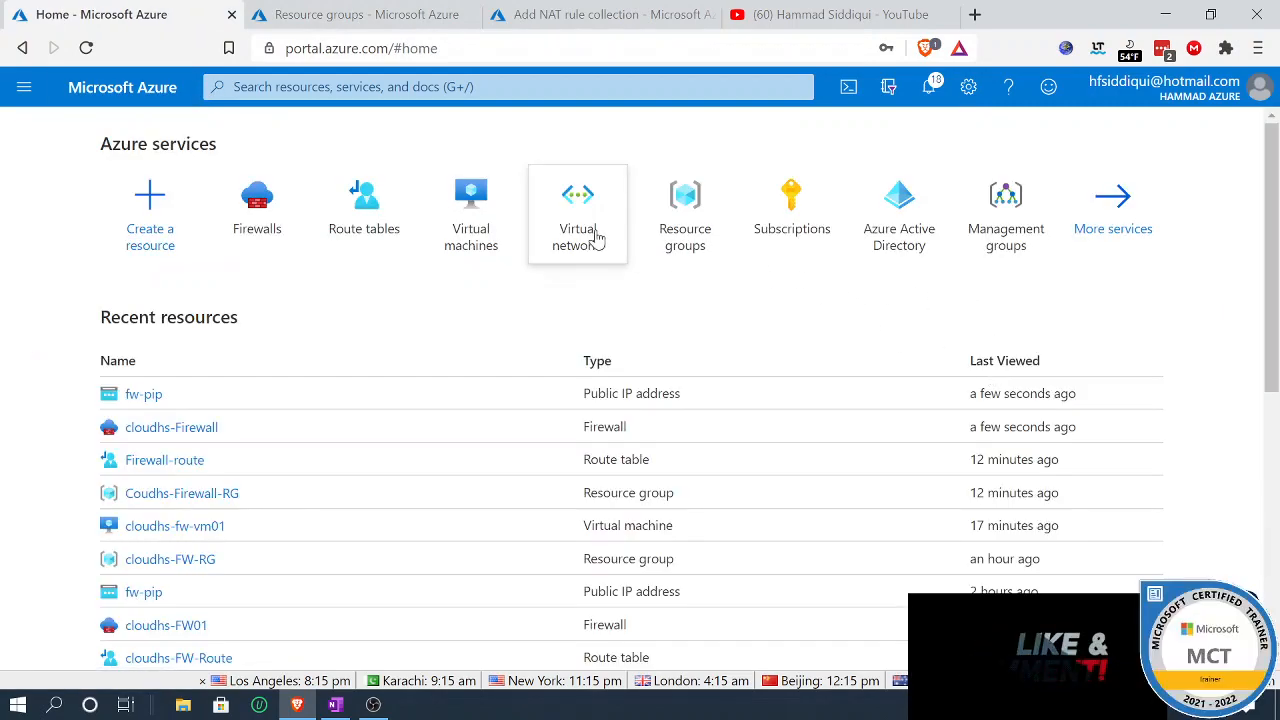
{"action": "left_click", "coordinate": [485, 221]}
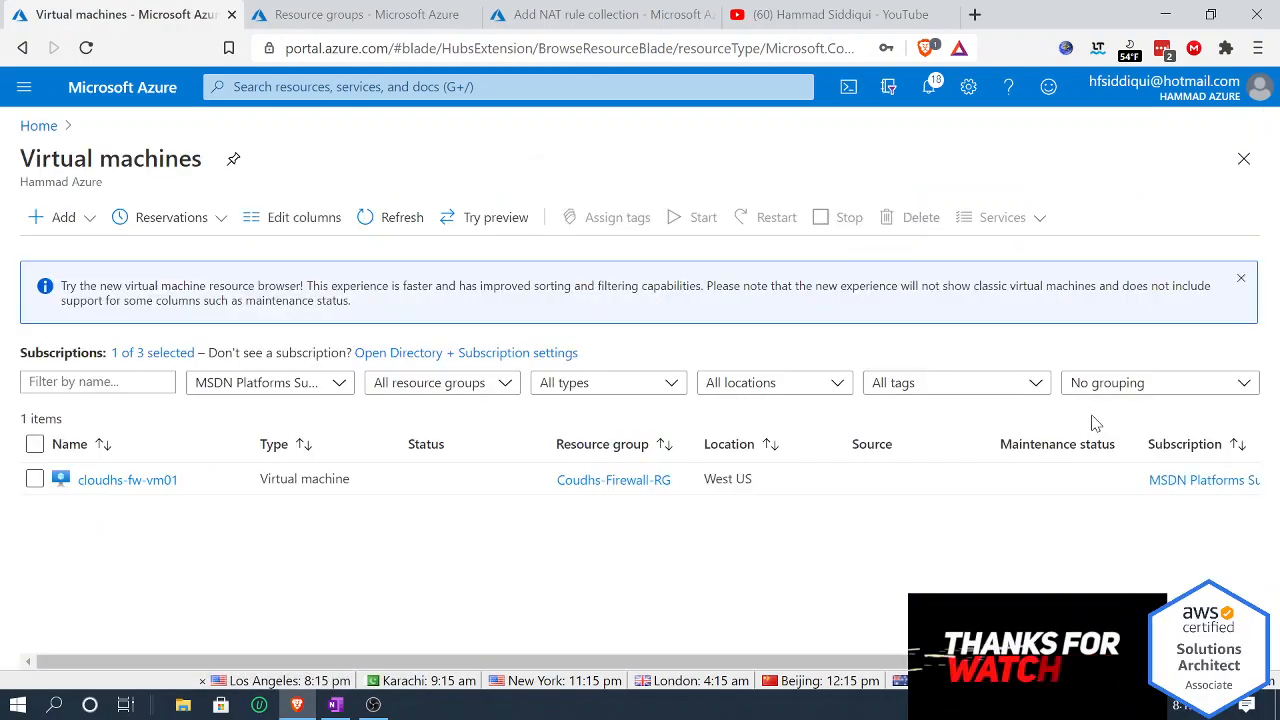
{"action": "left_click", "coordinate": [130, 480]}
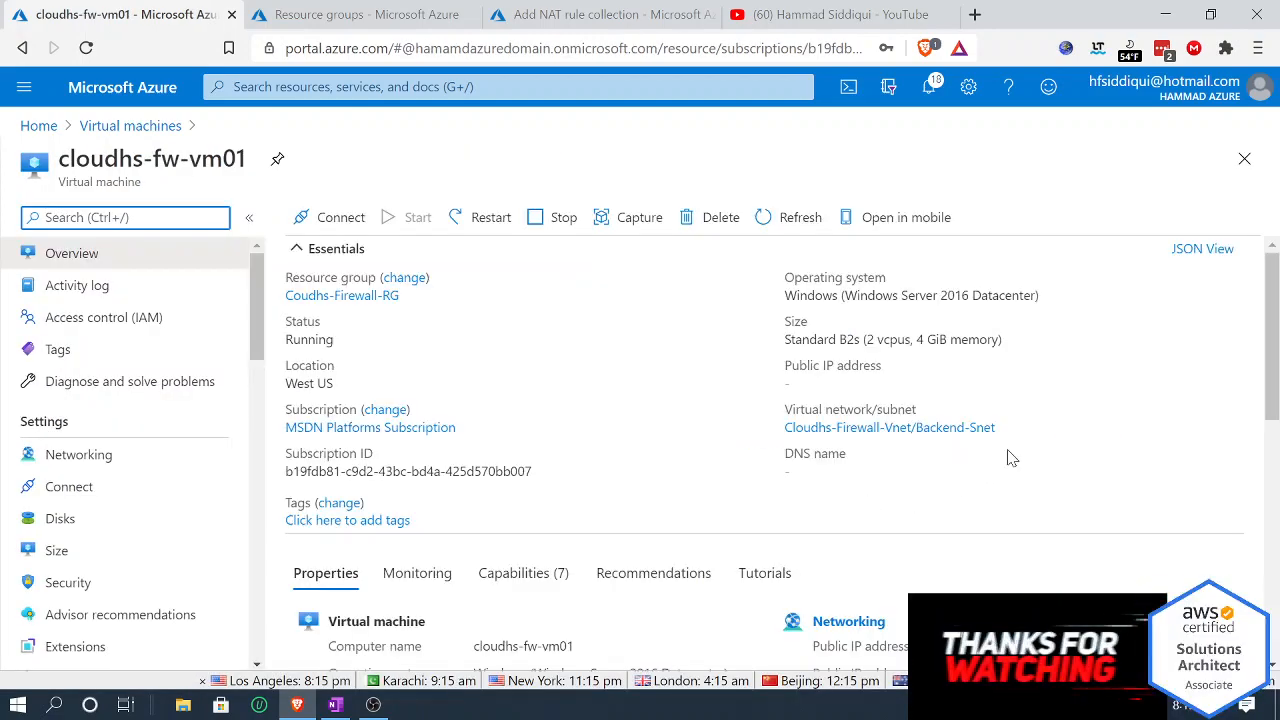
{"action": "scroll", "coordinate": [990, 470], "scroll_direction": "down", "scroll_amount": 3}
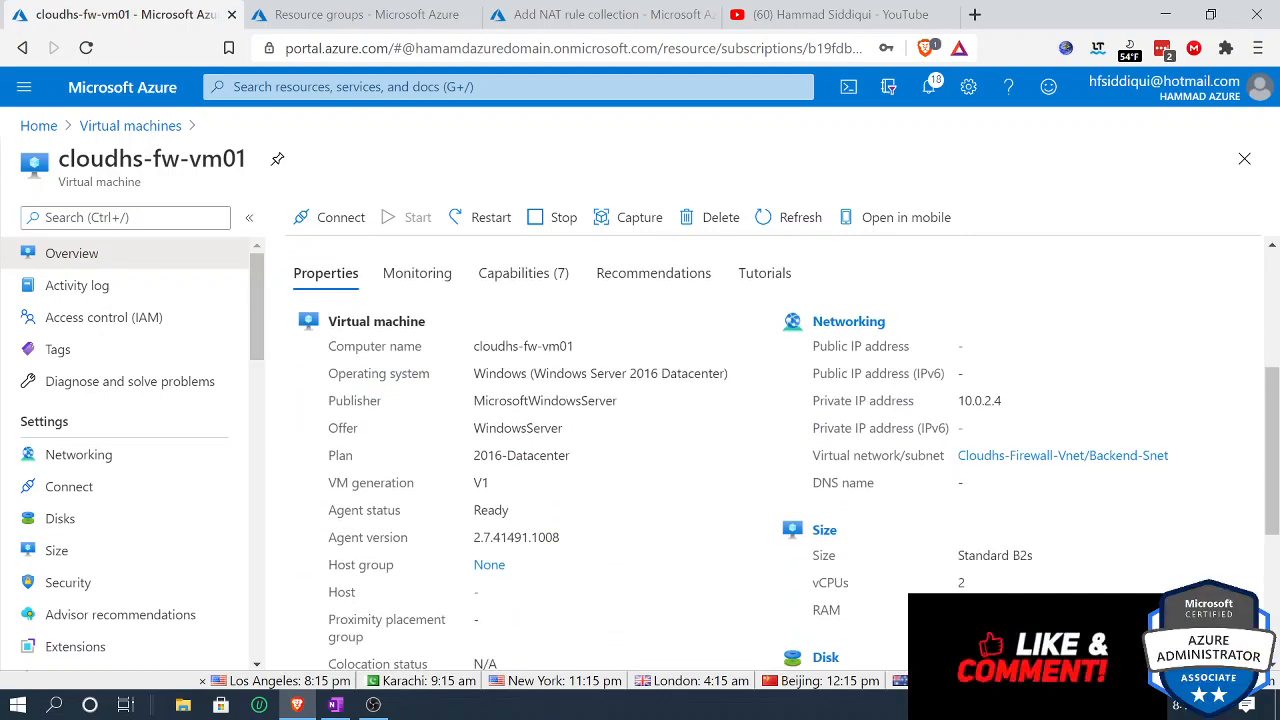
{"action": "left_click_drag", "start_coordinate": [1002, 401], "coordinate": [956, 405]}
{"action": "right_click", "coordinate": [962, 402]}
{"action": "left_click", "coordinate": [1006, 417]}
{"action": "left_click_drag", "start_coordinate": [915, 350], "coordinate": [988, 347]}
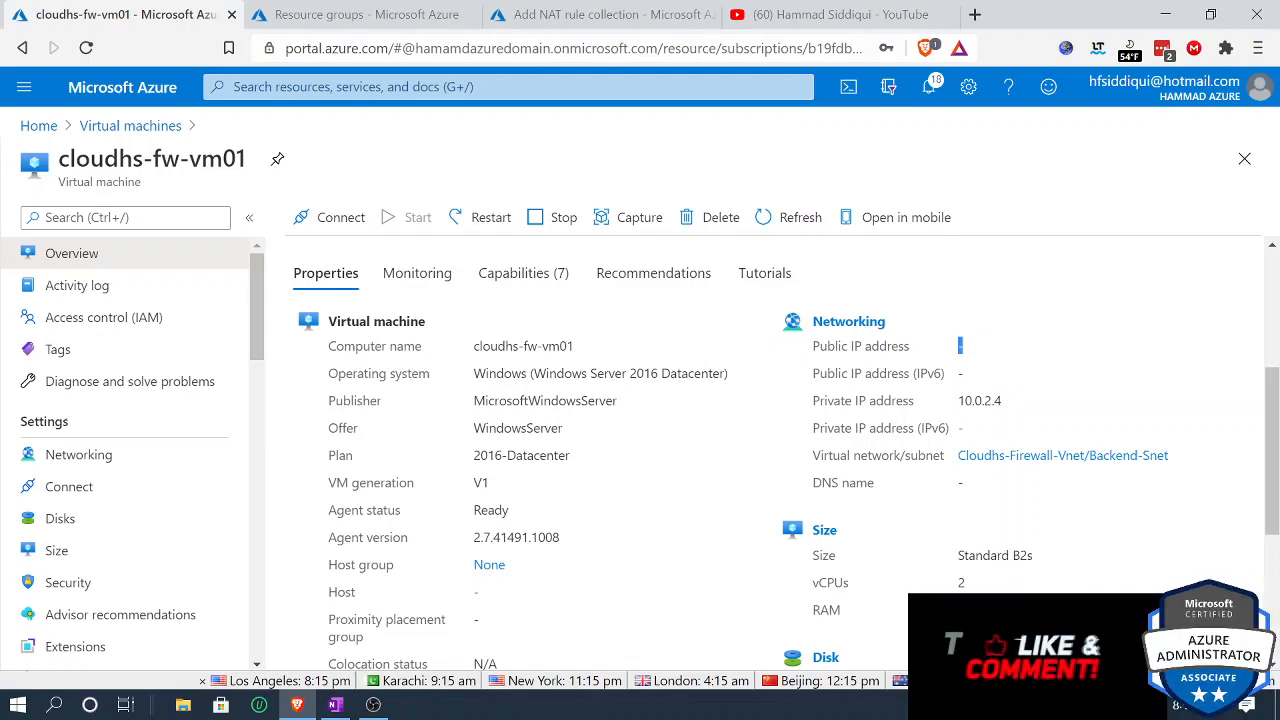
Step: Back in the NAT rule collection, set nat-rdp's translated address to 10.0.2.4 and its translated port to 3389
{"action": "left_click", "coordinate": [528, 16]}
{"action": "left_click", "coordinate": [963, 378]}
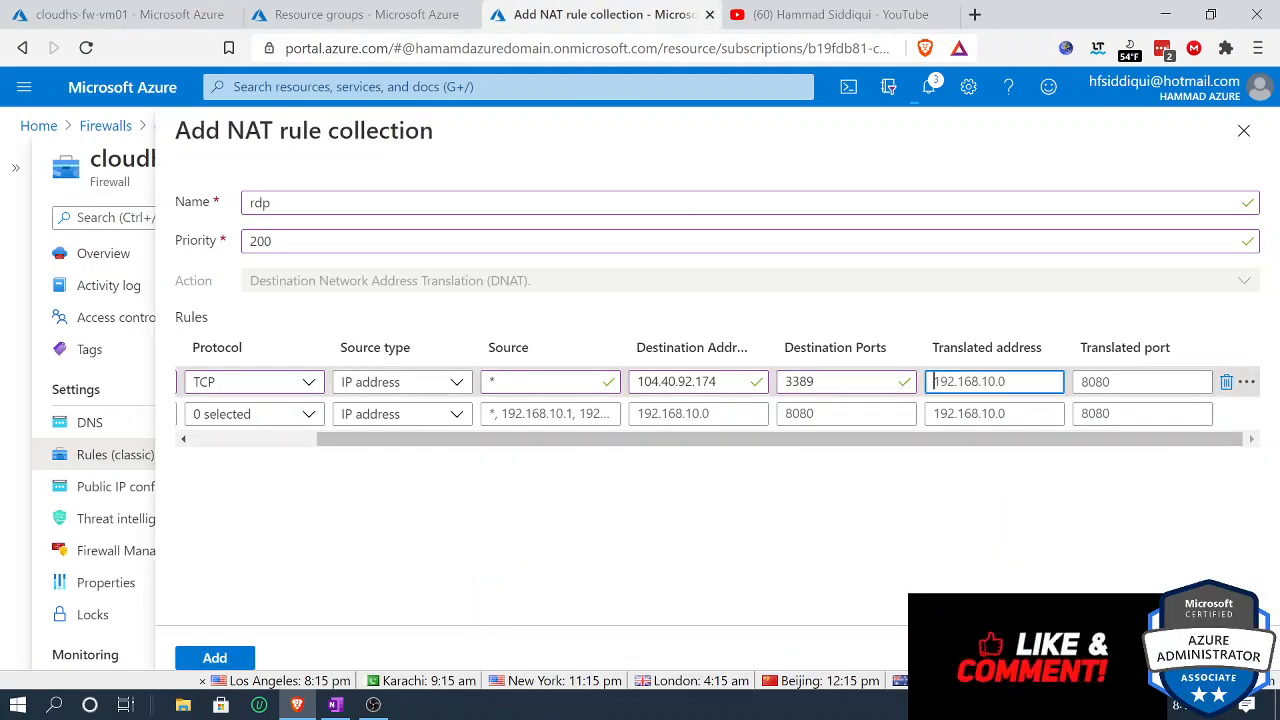
{"action": "key", "text": "ctrl+v"}
{"action": "key", "text": "Tab"}
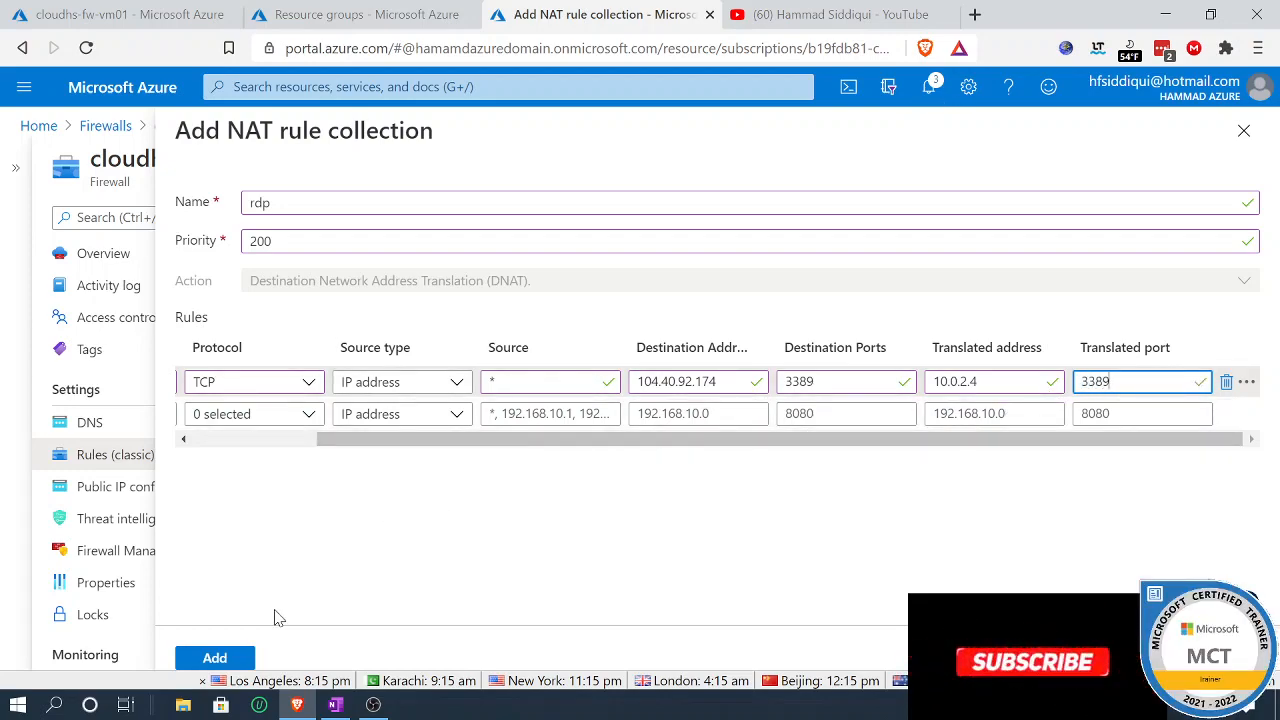
Step: Review nat-rdp's destination and translated addresses, and add the rdp NAT rule collection to the firewall
{"action": "left_click_drag", "start_coordinate": [437, 451], "coordinate": [290, 450]}
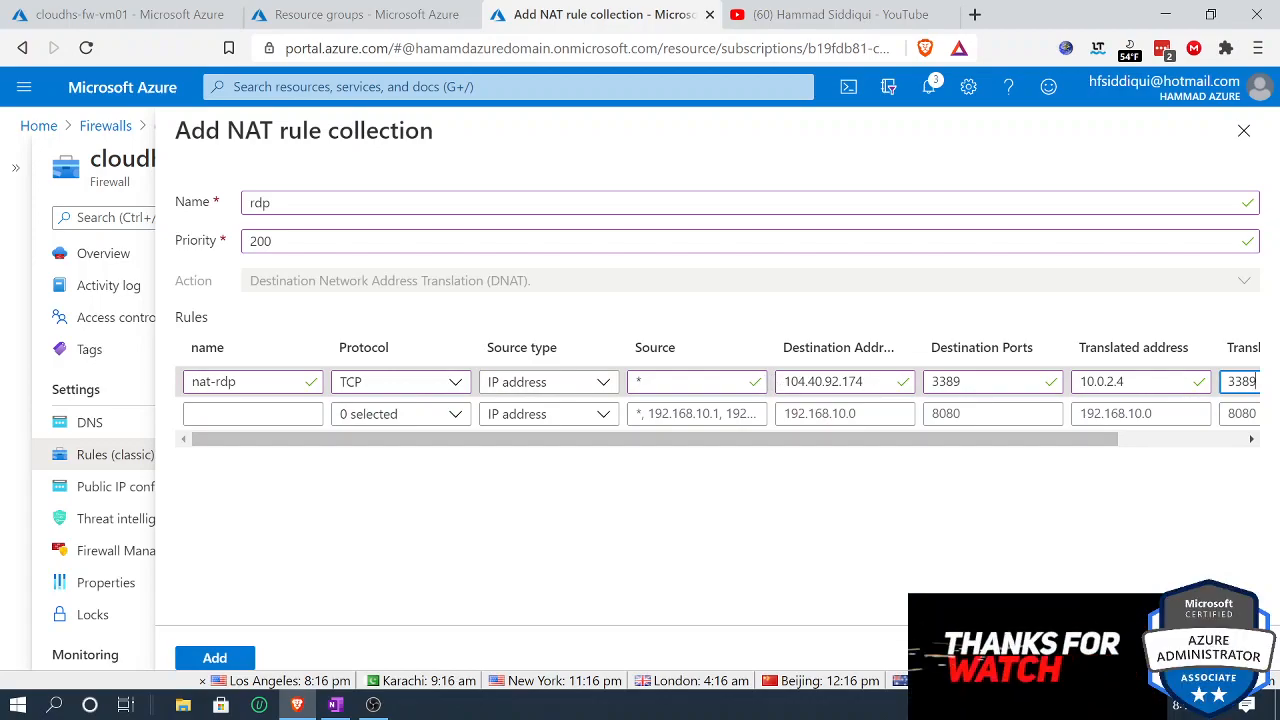
{"action": "left_click_drag", "start_coordinate": [867, 382], "coordinate": [781, 382]}
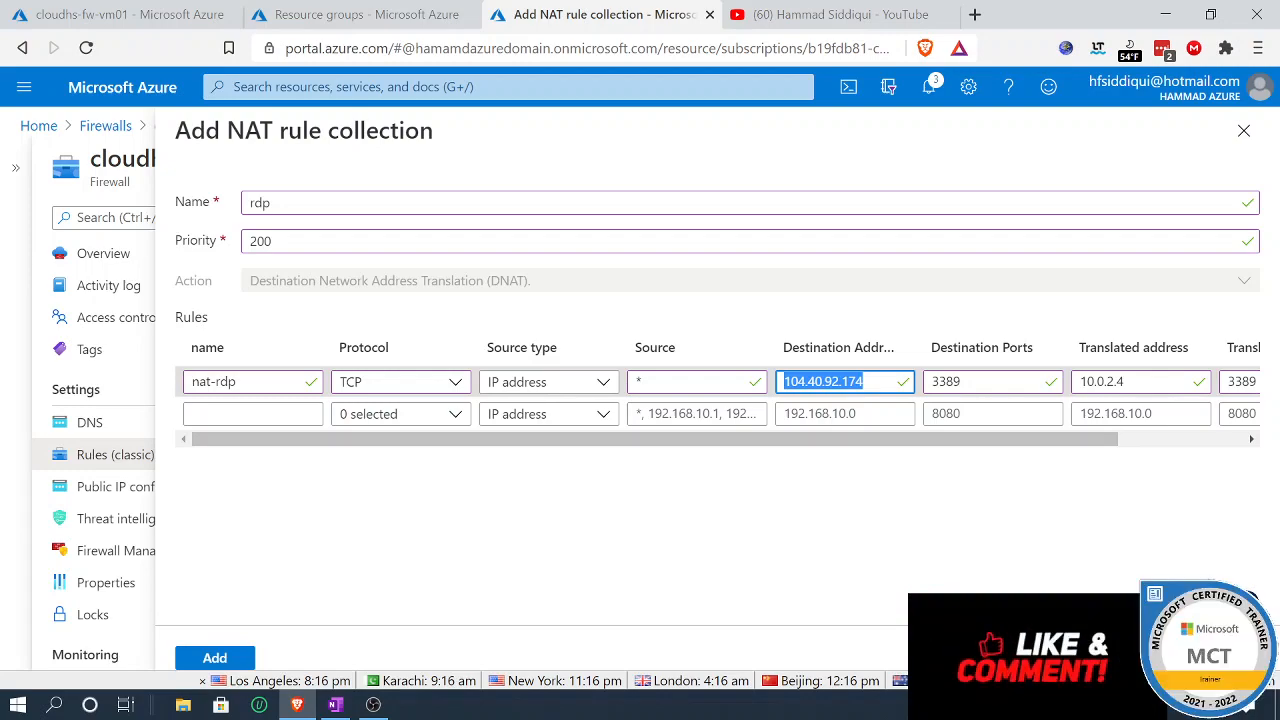
{"action": "left_click_drag", "start_coordinate": [1033, 448], "coordinate": [1157, 449]}
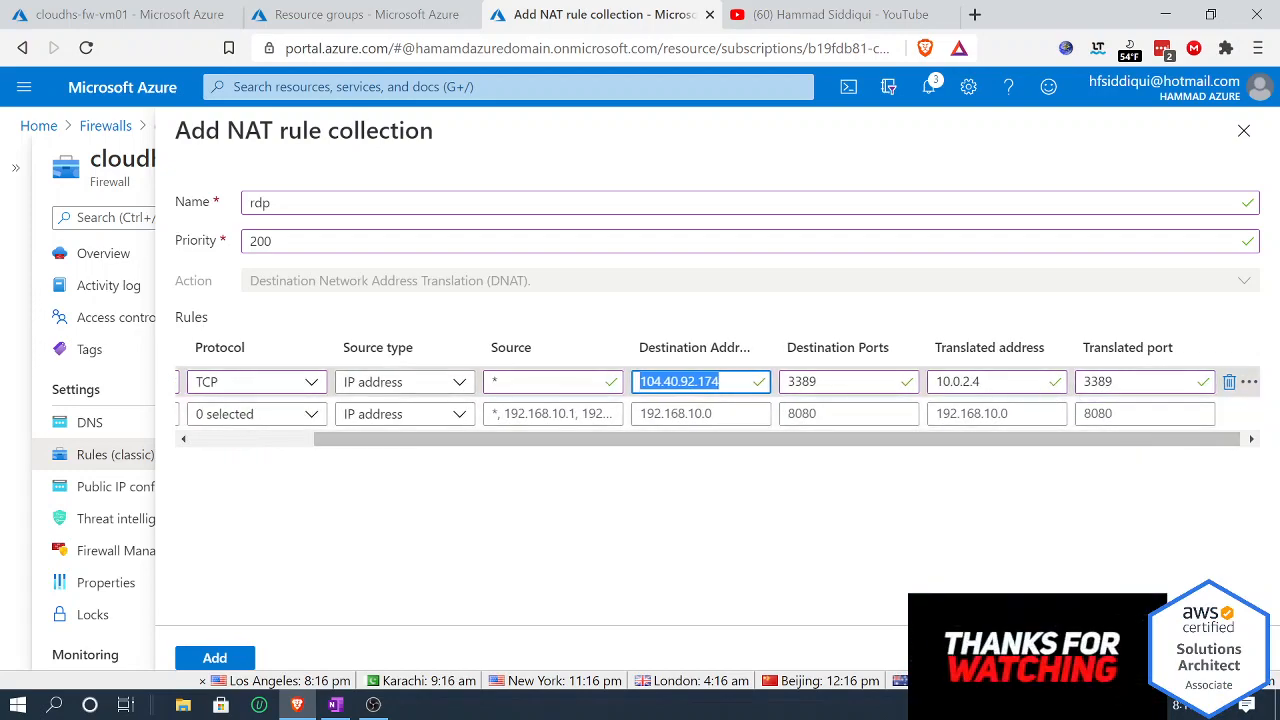
{"action": "left_click_drag", "start_coordinate": [983, 382], "coordinate": [953, 382]}
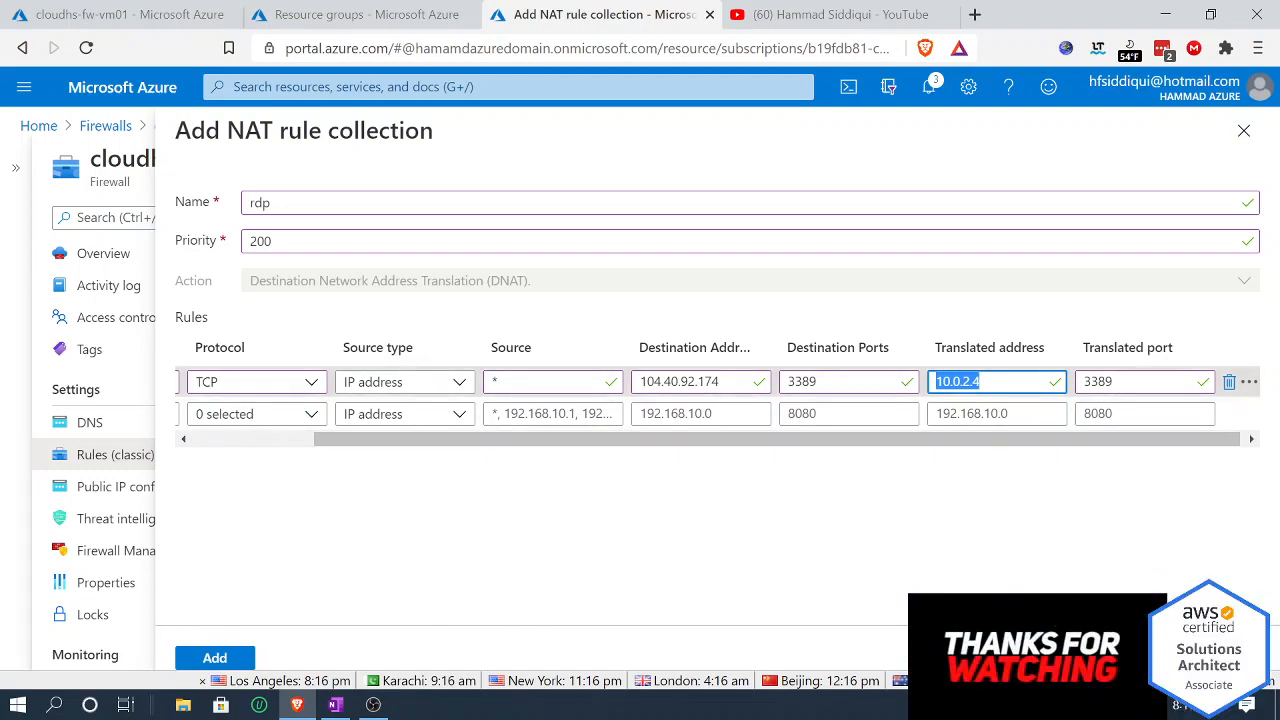
{"action": "left_click", "coordinate": [237, 658]}
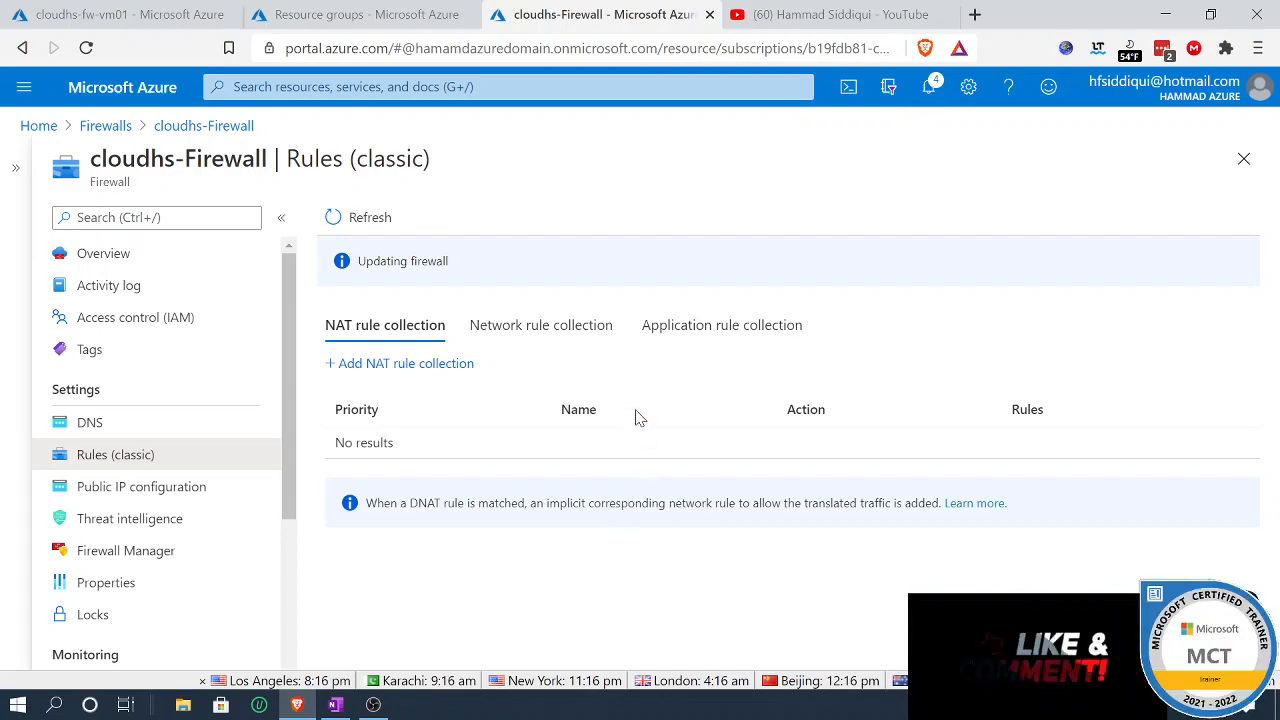
Step: Refresh the firewall's classic rules and check the NAT, network and application rule collections
{"action": "left_click", "coordinate": [340, 217]}
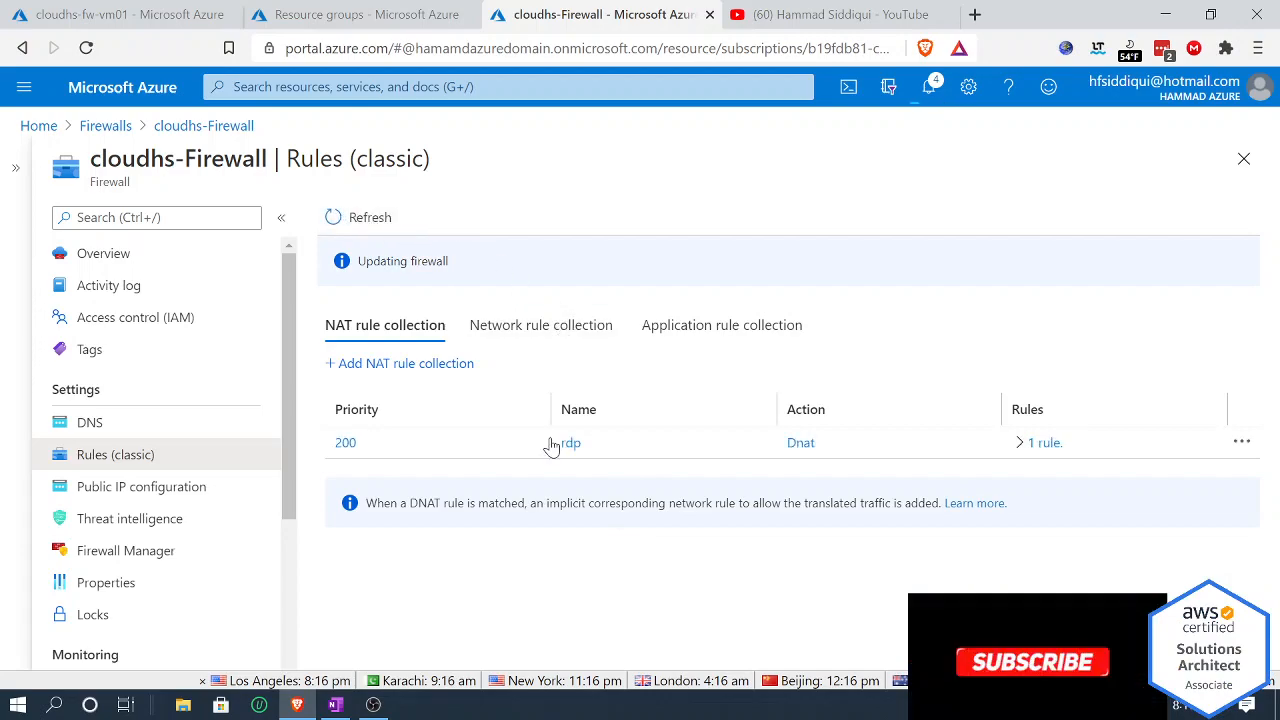
{"action": "left_click", "coordinate": [481, 333]}
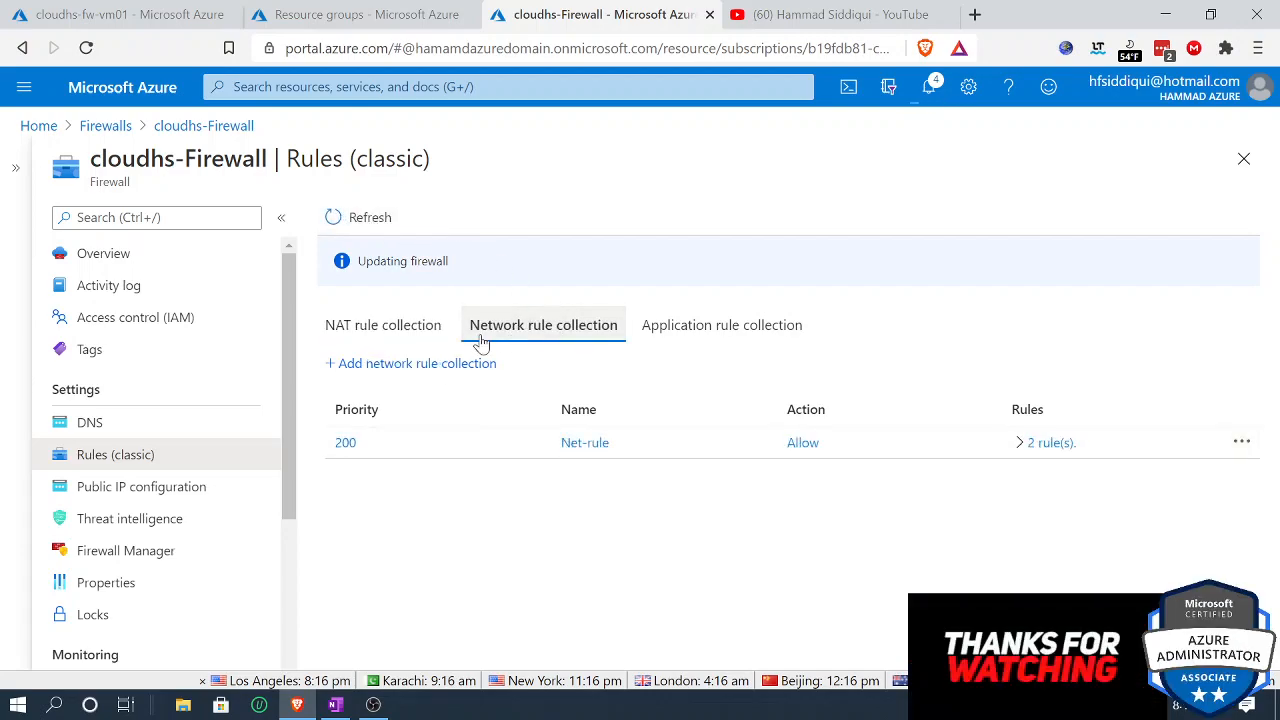
{"action": "left_click", "coordinate": [656, 328]}
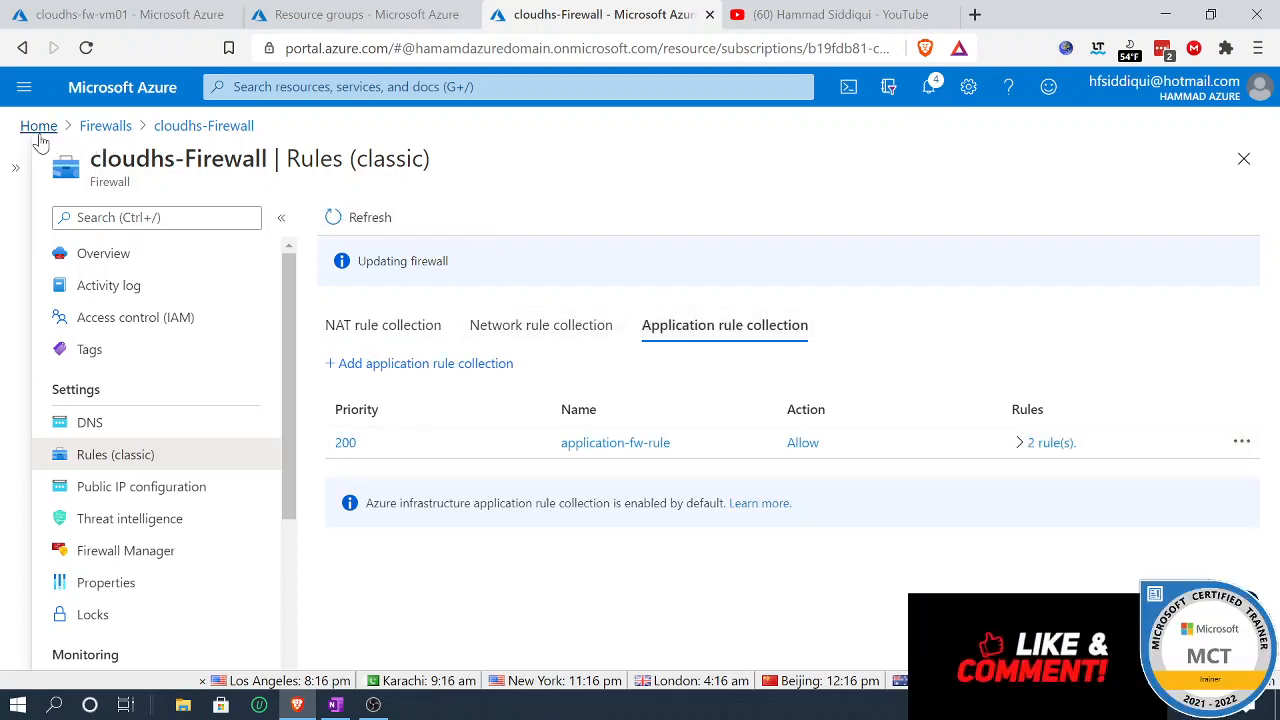
Step: Open the DNS servers settings of the virtual network Cloudhs-Firewall-Vnet
{"action": "left_click", "coordinate": [36, 127]}
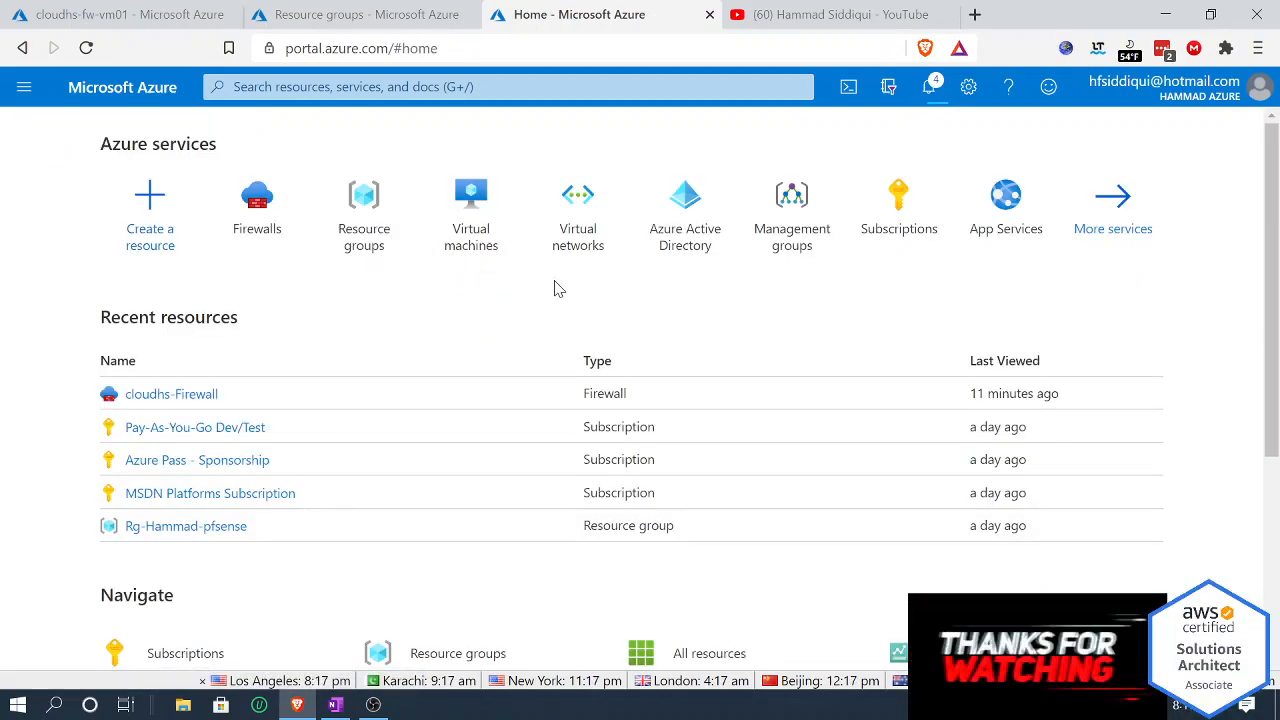
{"action": "left_click", "coordinate": [565, 196]}
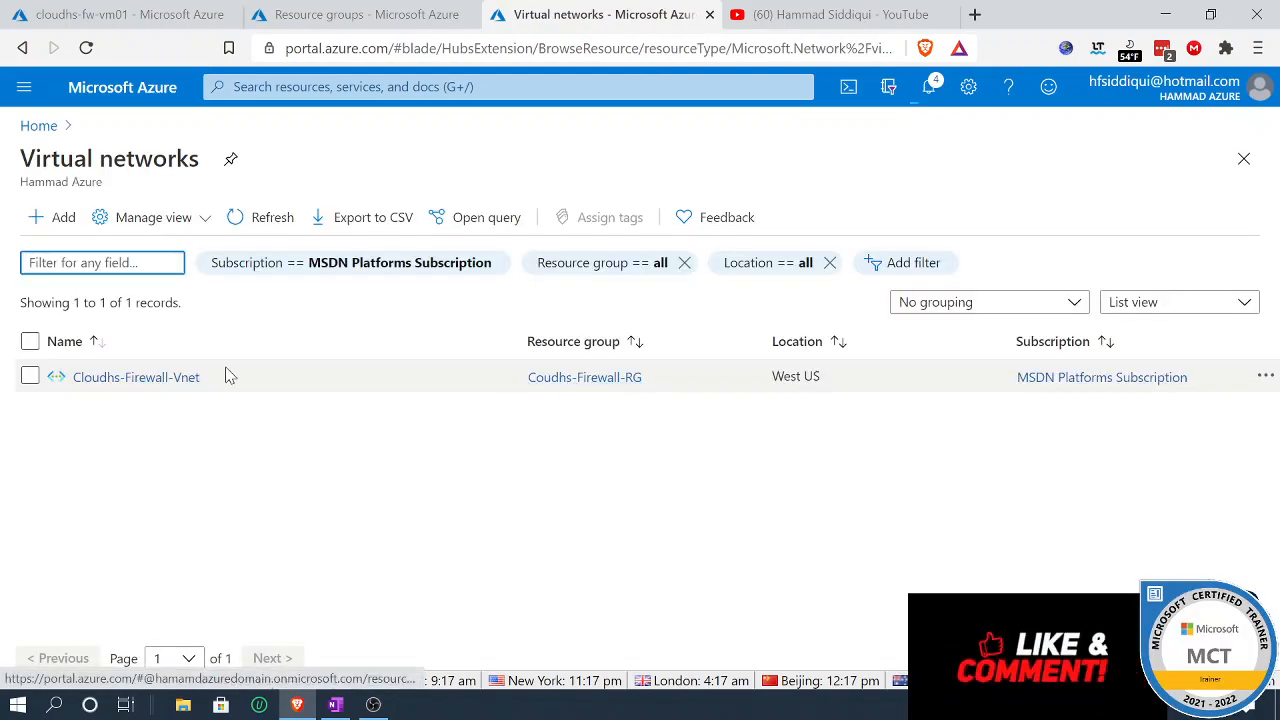
{"action": "left_click", "coordinate": [177, 377]}
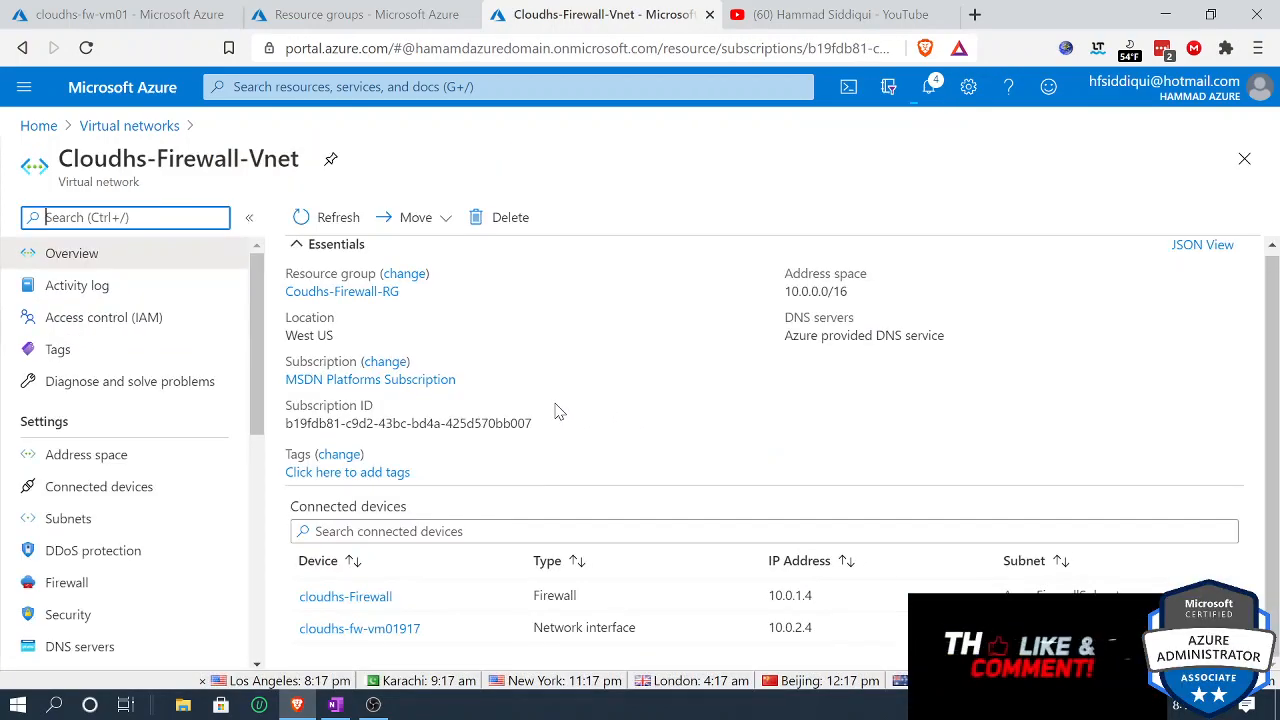
{"action": "scroll", "coordinate": [225, 400], "scroll_direction": "down", "scroll_amount": 2}
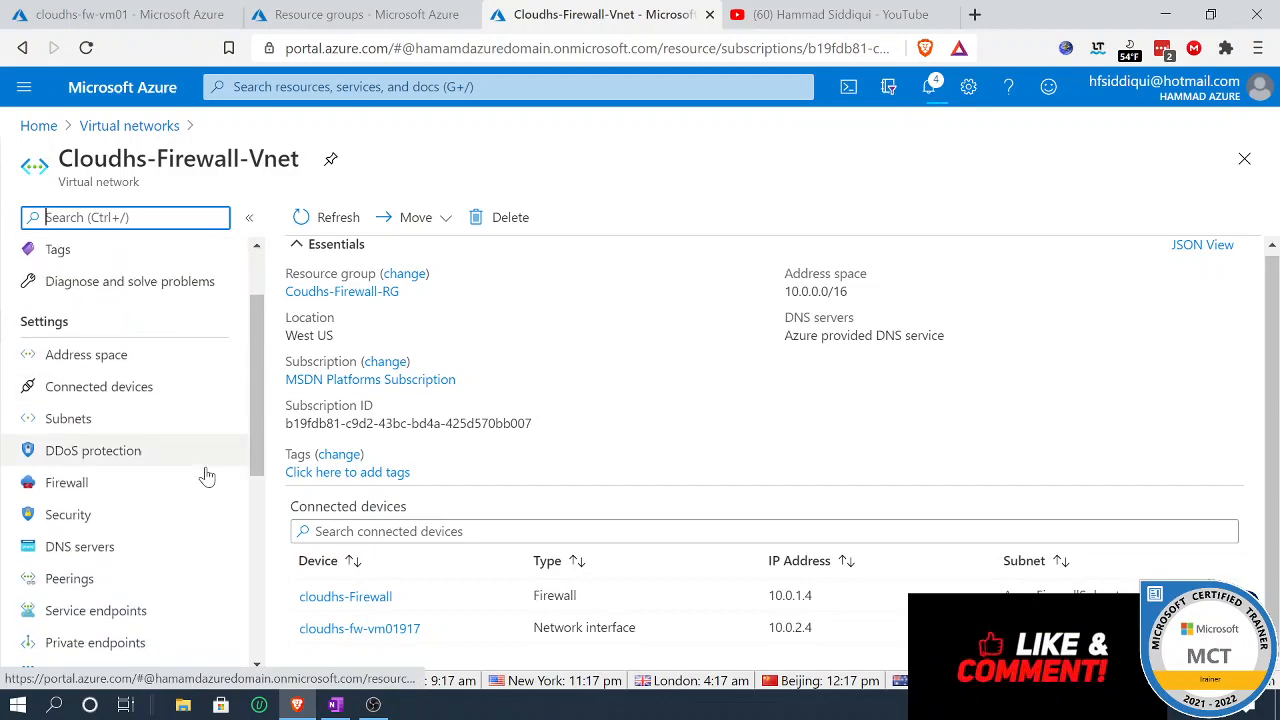
{"action": "left_click", "coordinate": [82, 556]}
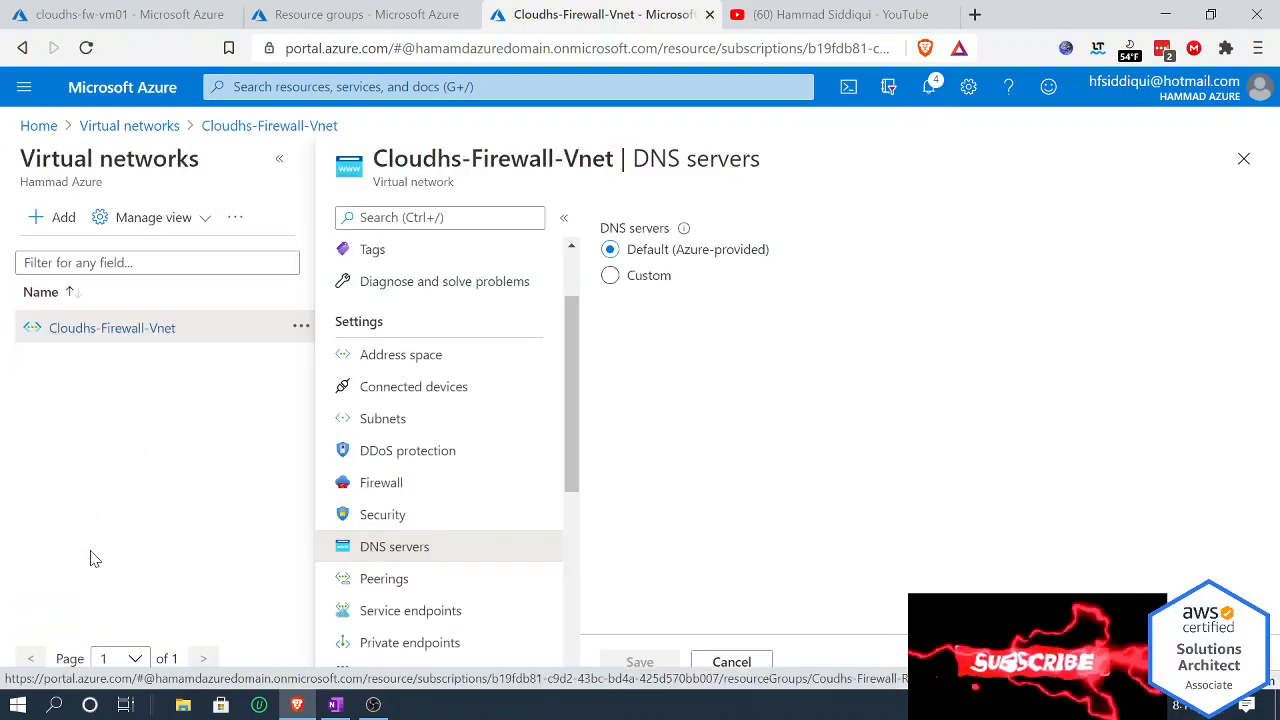
Step: Switch Cloudhs-Firewall-Vnet to custom DNS servers and enter 209.244.0.3 as the first server
{"action": "left_click", "coordinate": [622, 282]}
{"action": "left_click", "coordinate": [690, 447]}
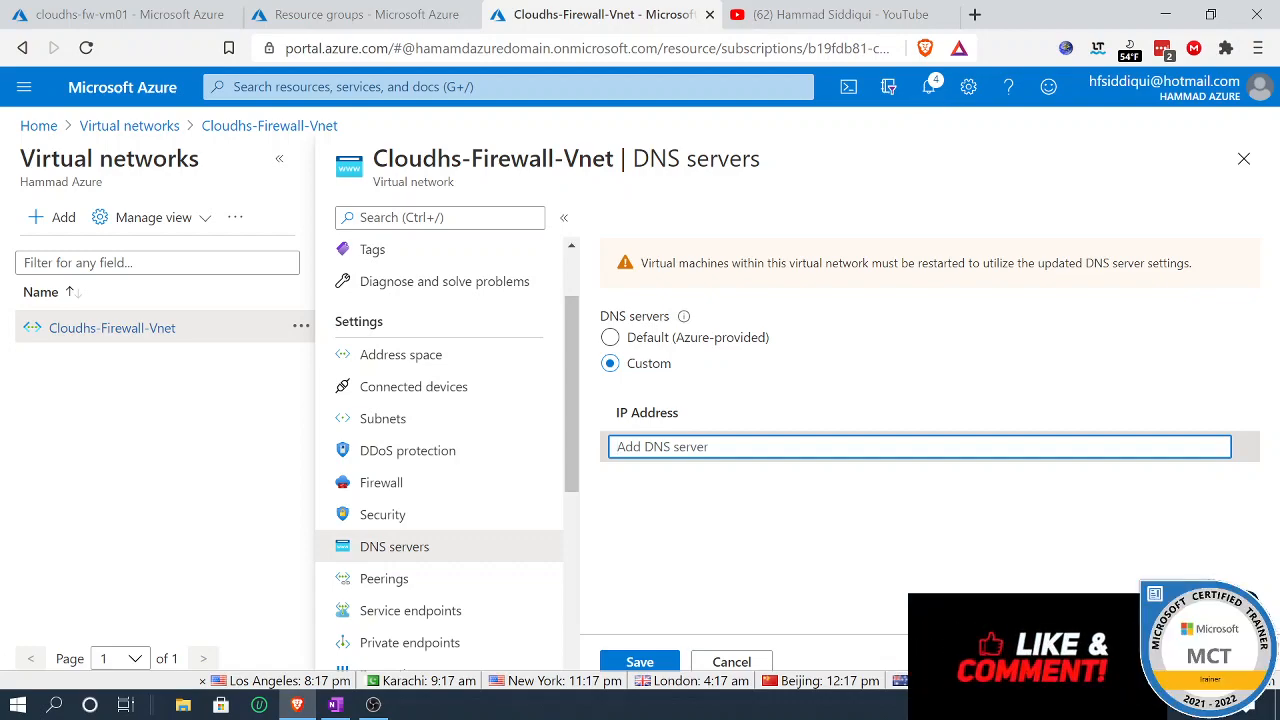
{"action": "type", "text": "20"}
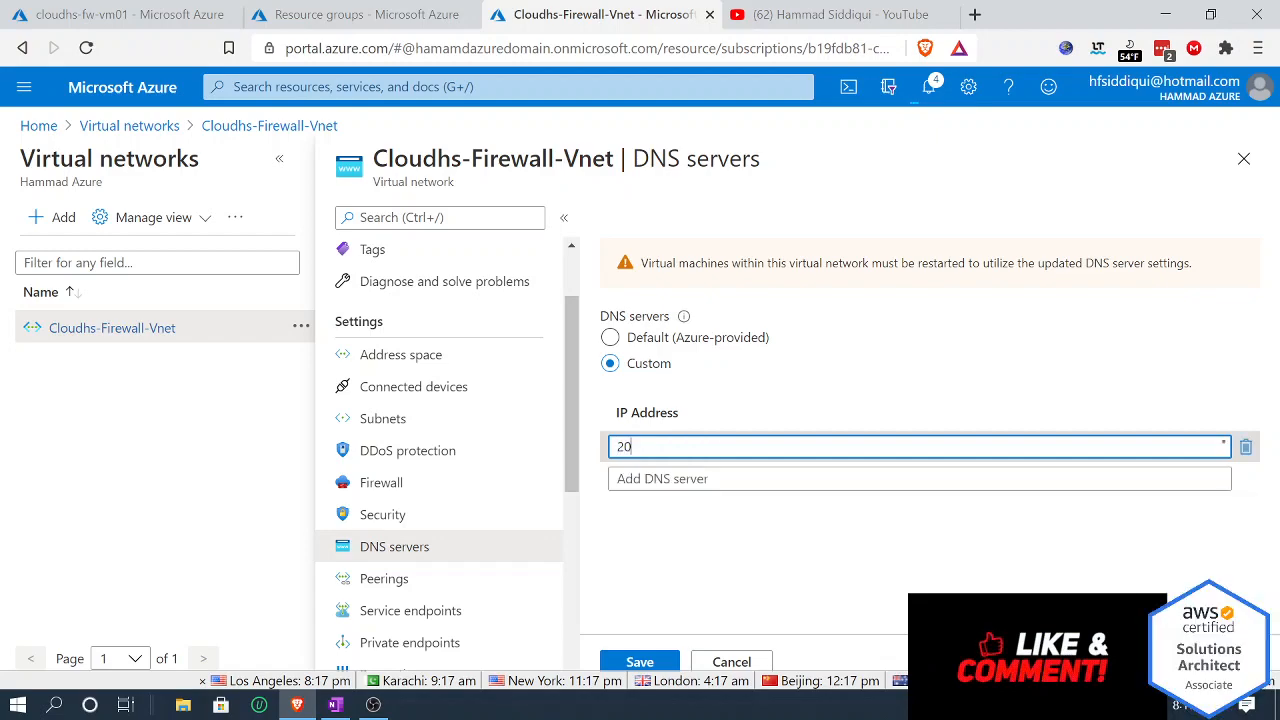
{"action": "type", "text": "9."}
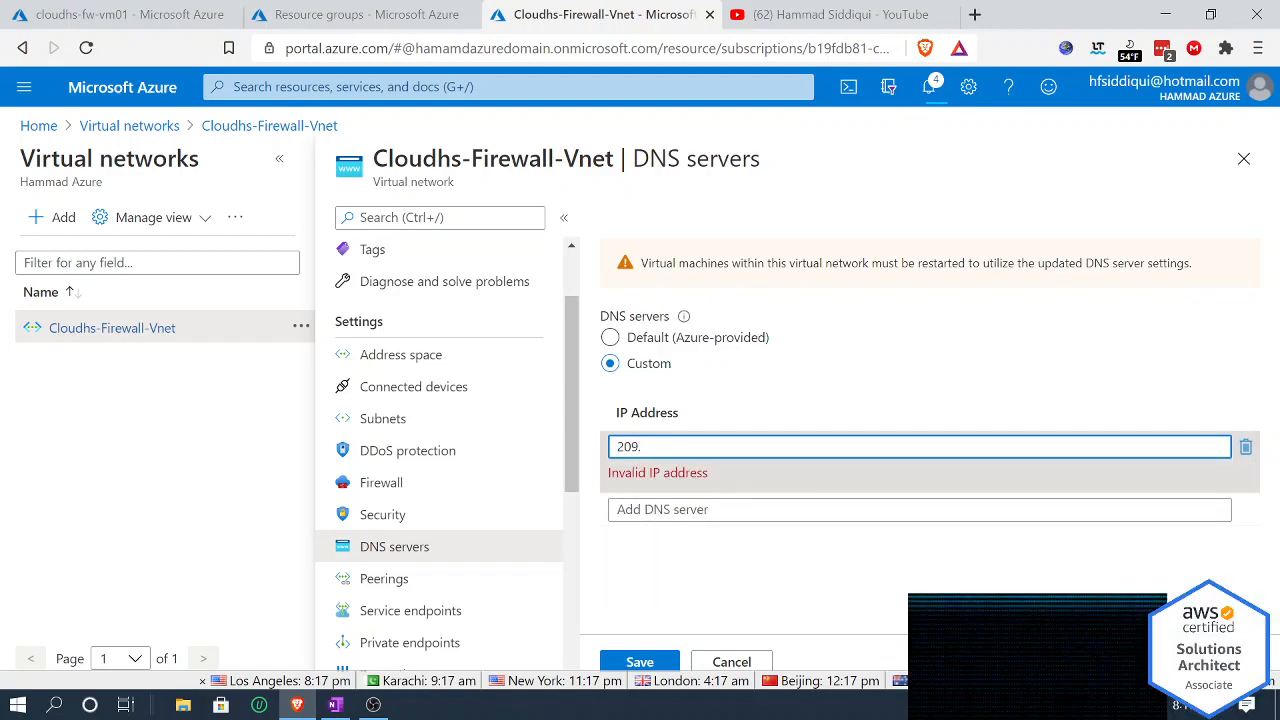
{"action": "type", "text": "244."}
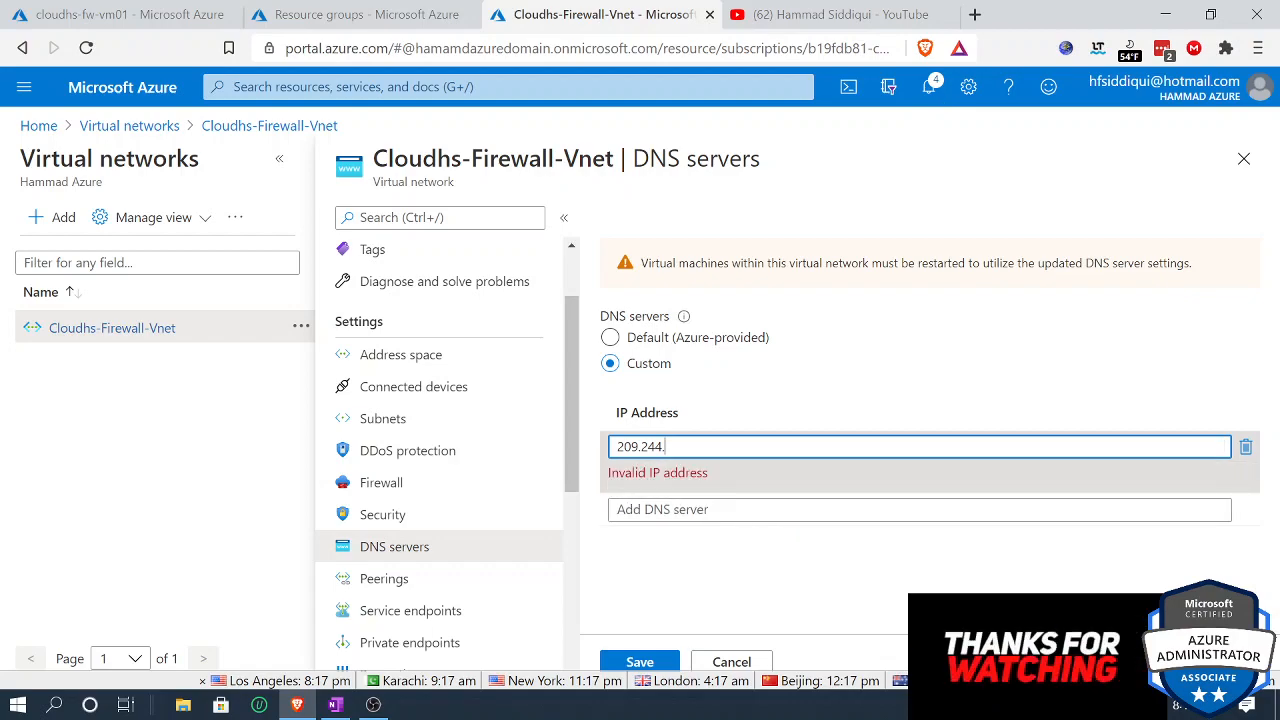
{"action": "type", "text": "0.3"}
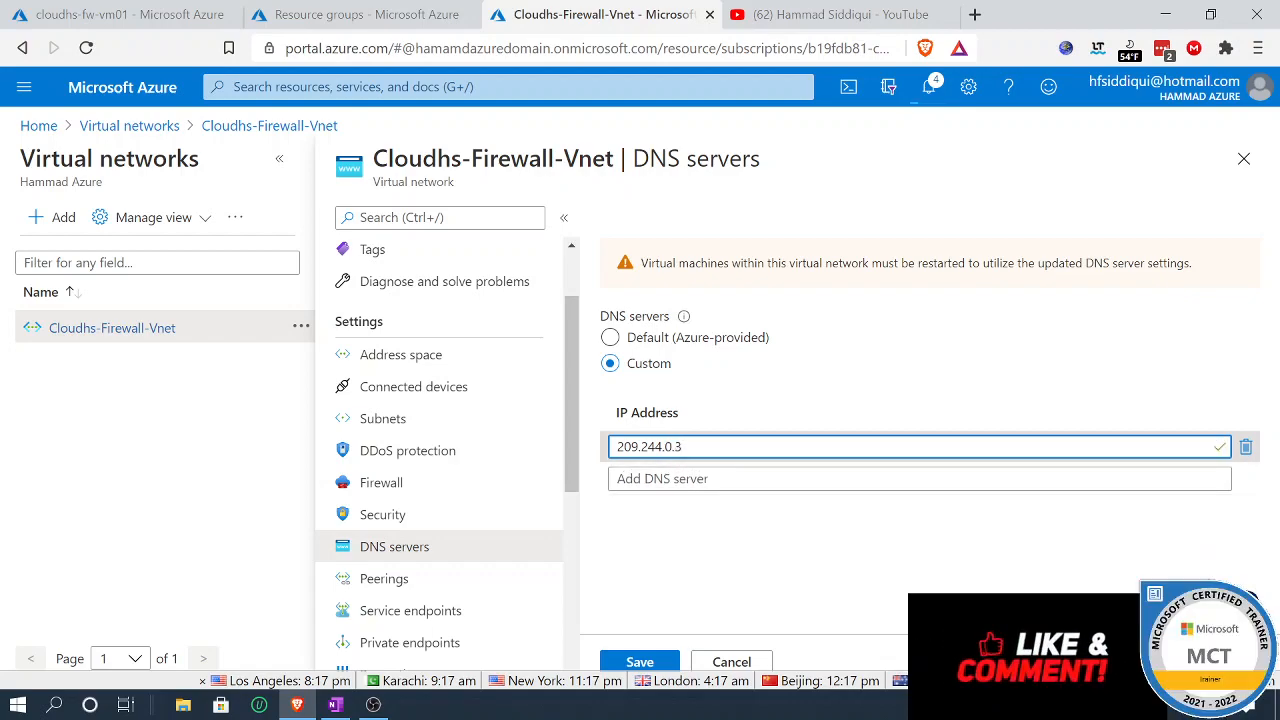
{"action": "left_click", "coordinate": [712, 479]}
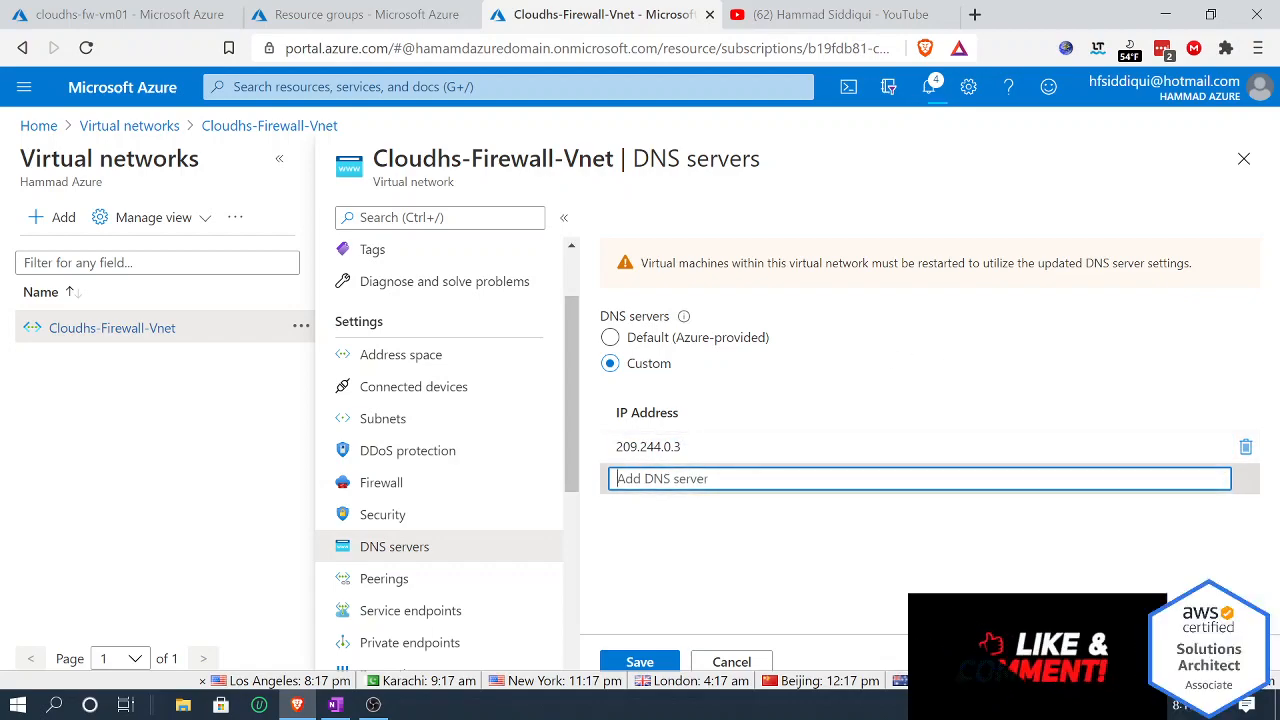
Step: Add 209.244.0.4 as the second custom DNS server of Cloudhs-Firewall-Vnet, save the settings, and return to the virtual networks
{"action": "type", "text": "209."}
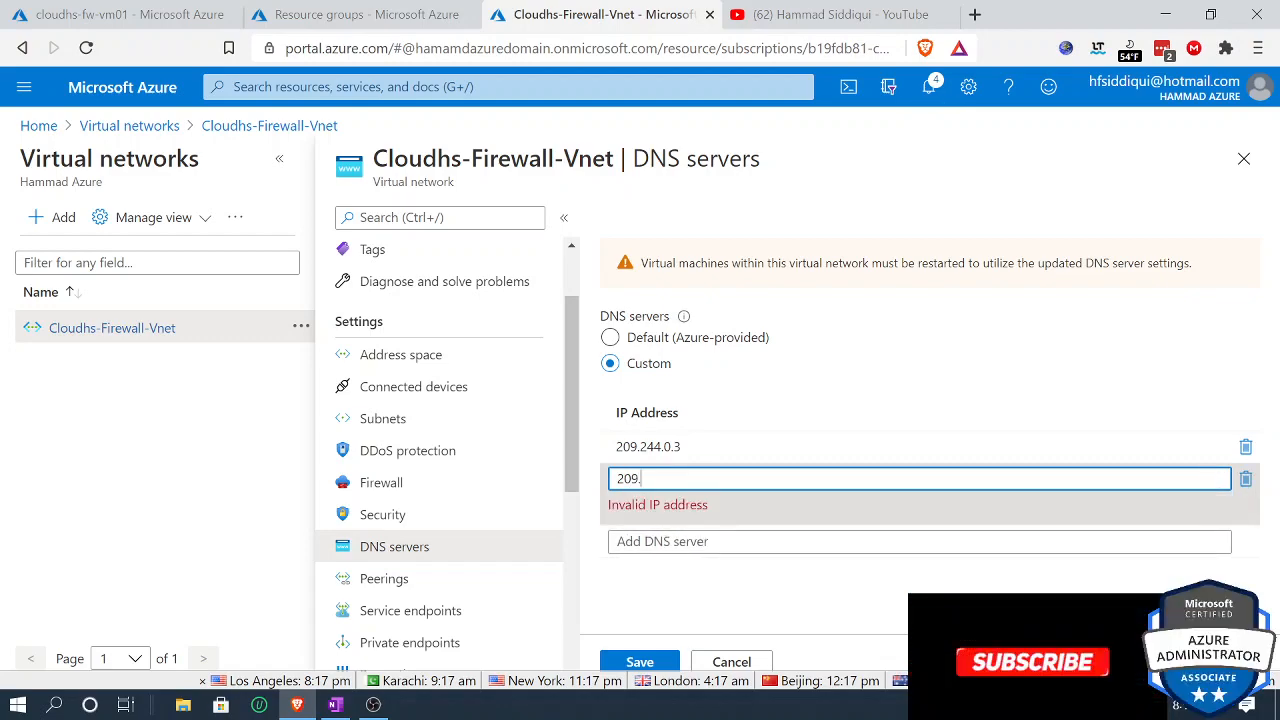
{"action": "type", "text": "244.0.4"}
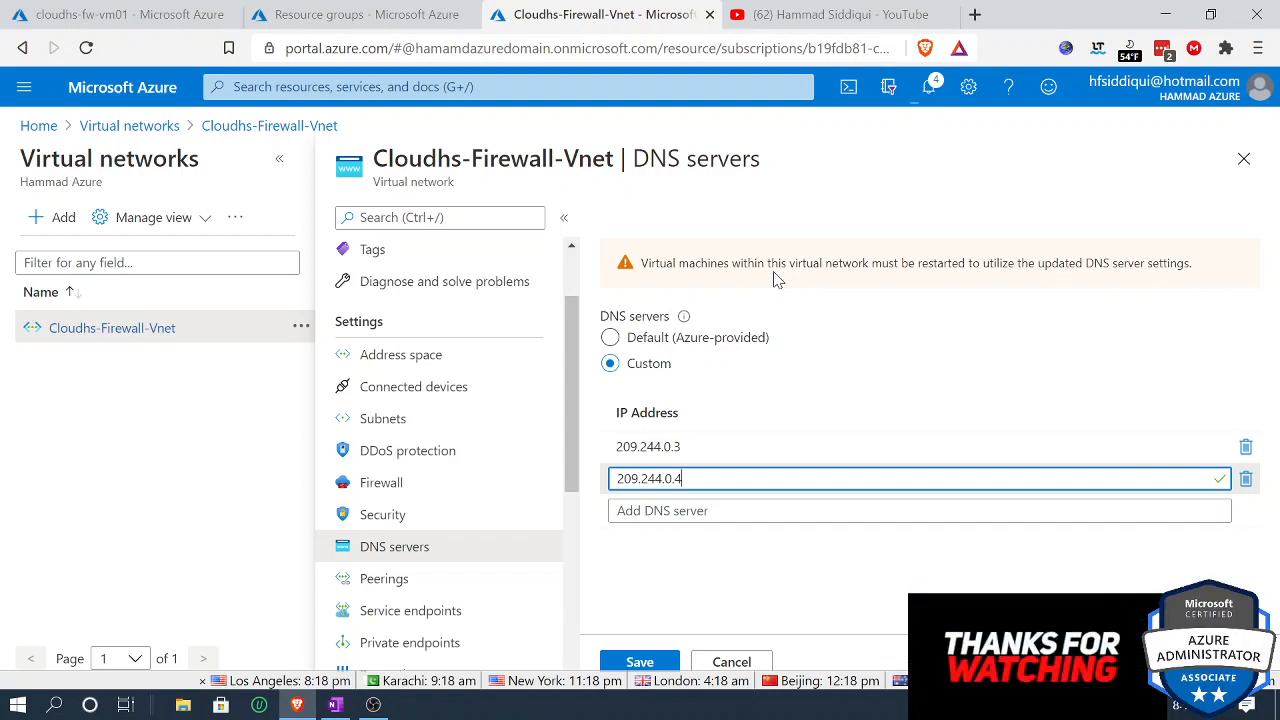
{"action": "left_click", "coordinate": [648, 661]}
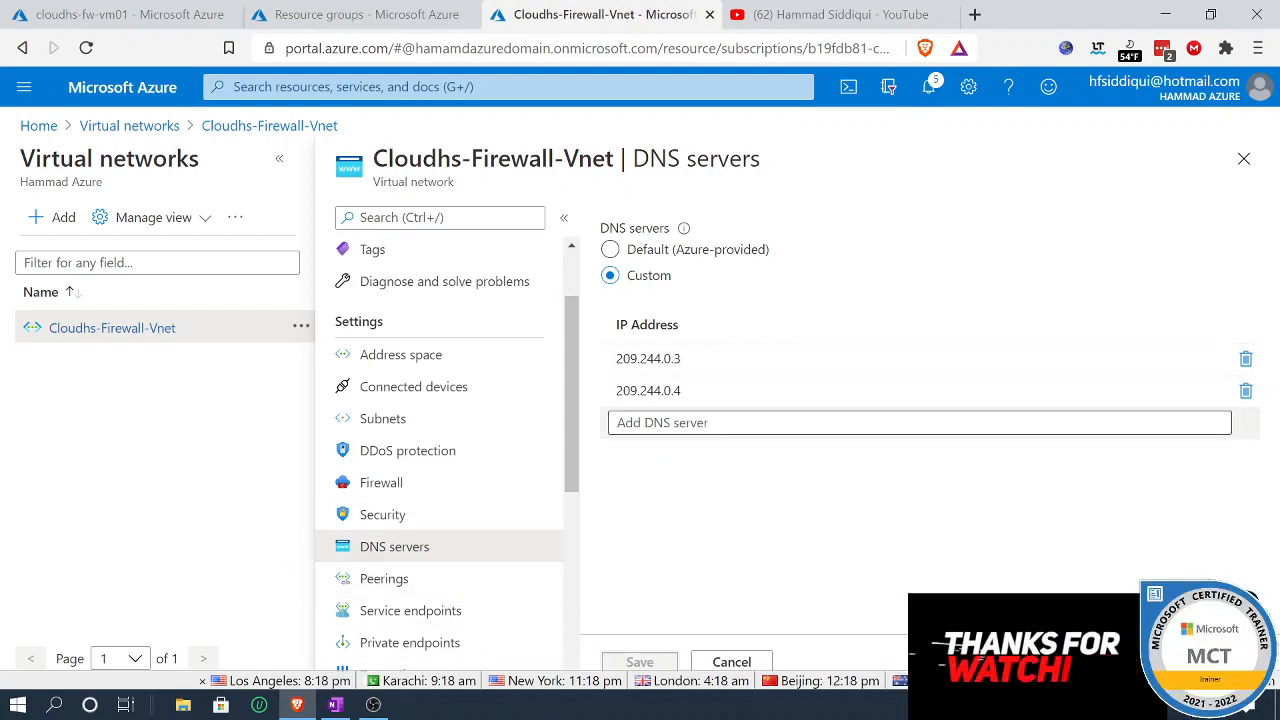
{"action": "left_click", "coordinate": [148, 128]}
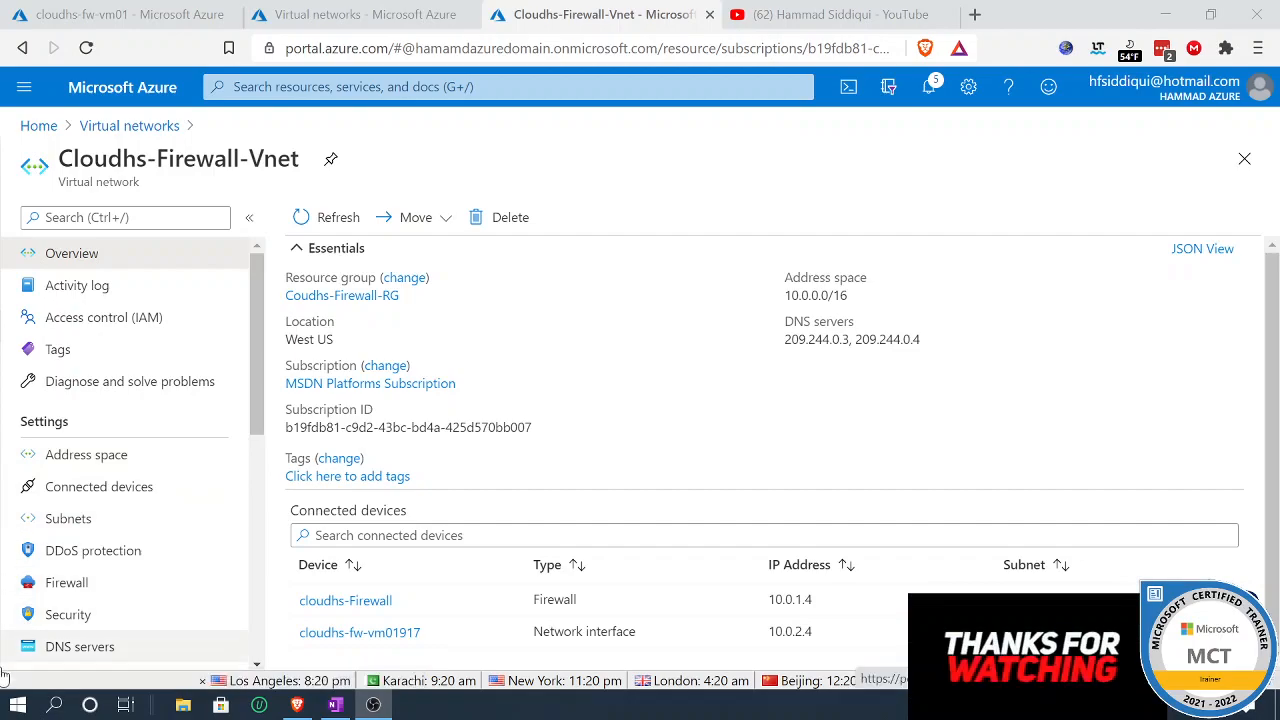
Step: Switch to MobaXterm and start a new session of type RDP
{"action": "left_click", "coordinate": [13, 707]}
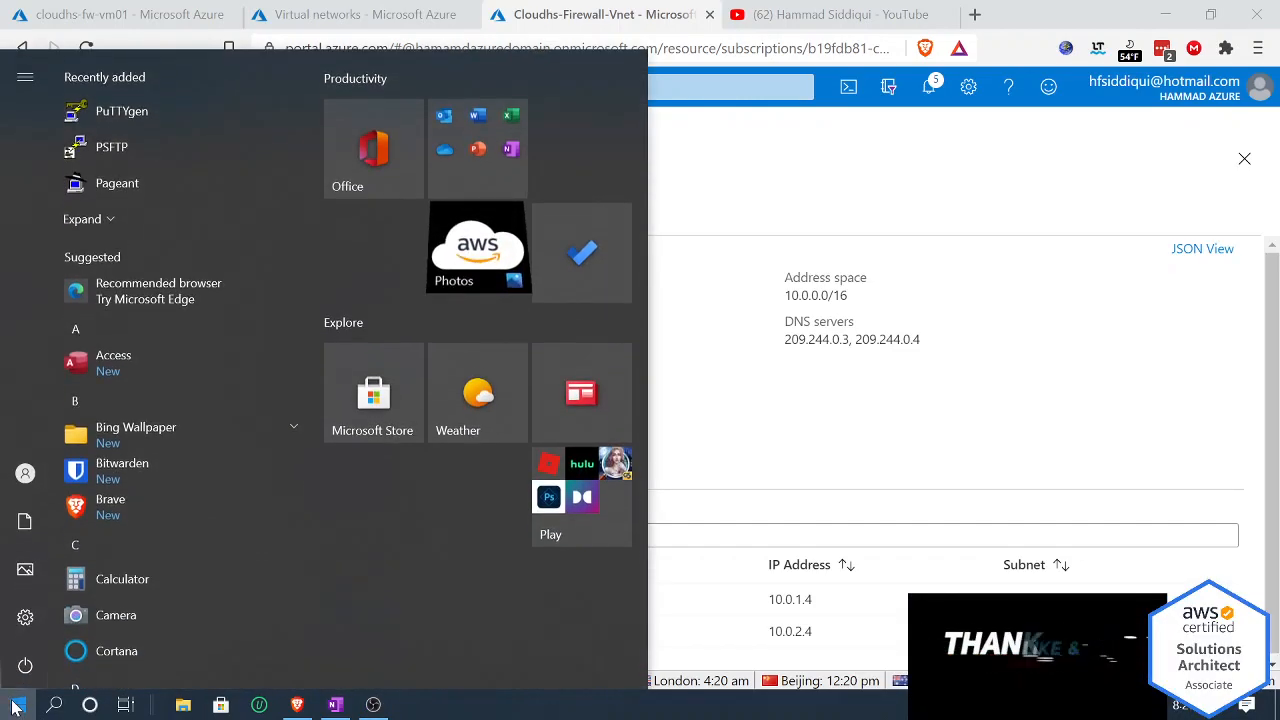
{"action": "left_click", "coordinate": [55, 706]}
{"action": "type", "text": "m"}
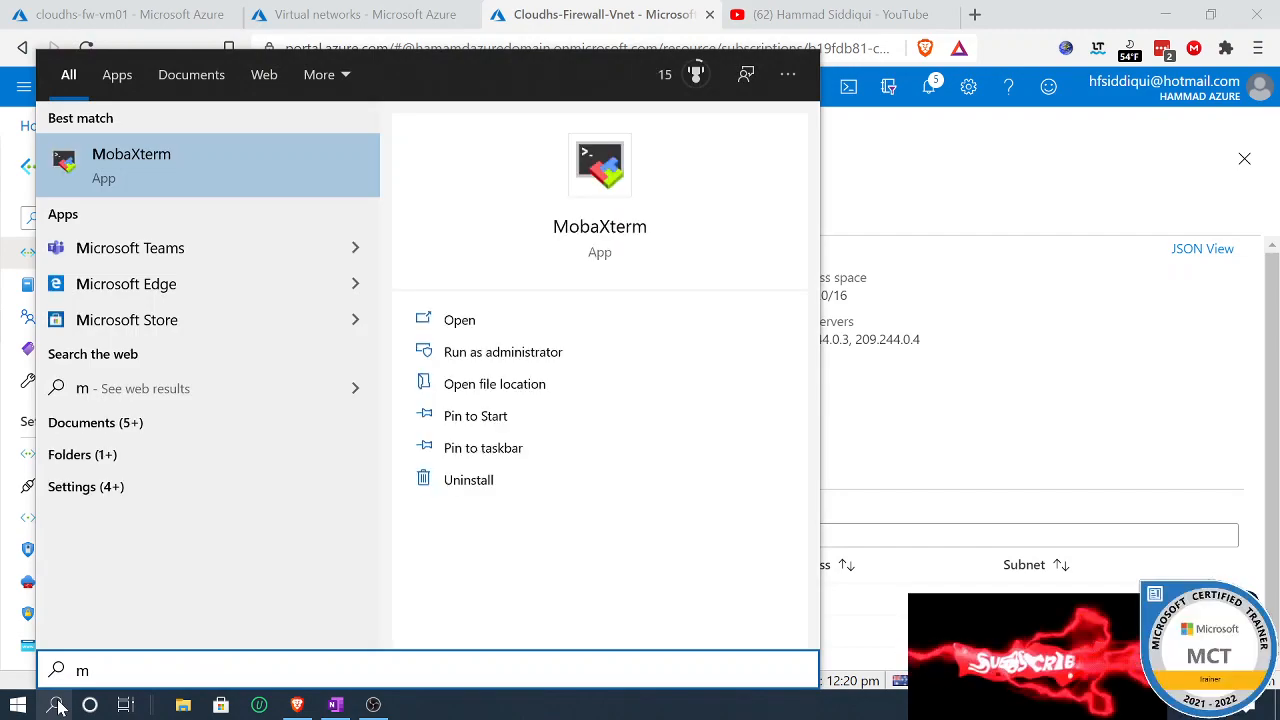
{"action": "left_click", "coordinate": [54, 143]}
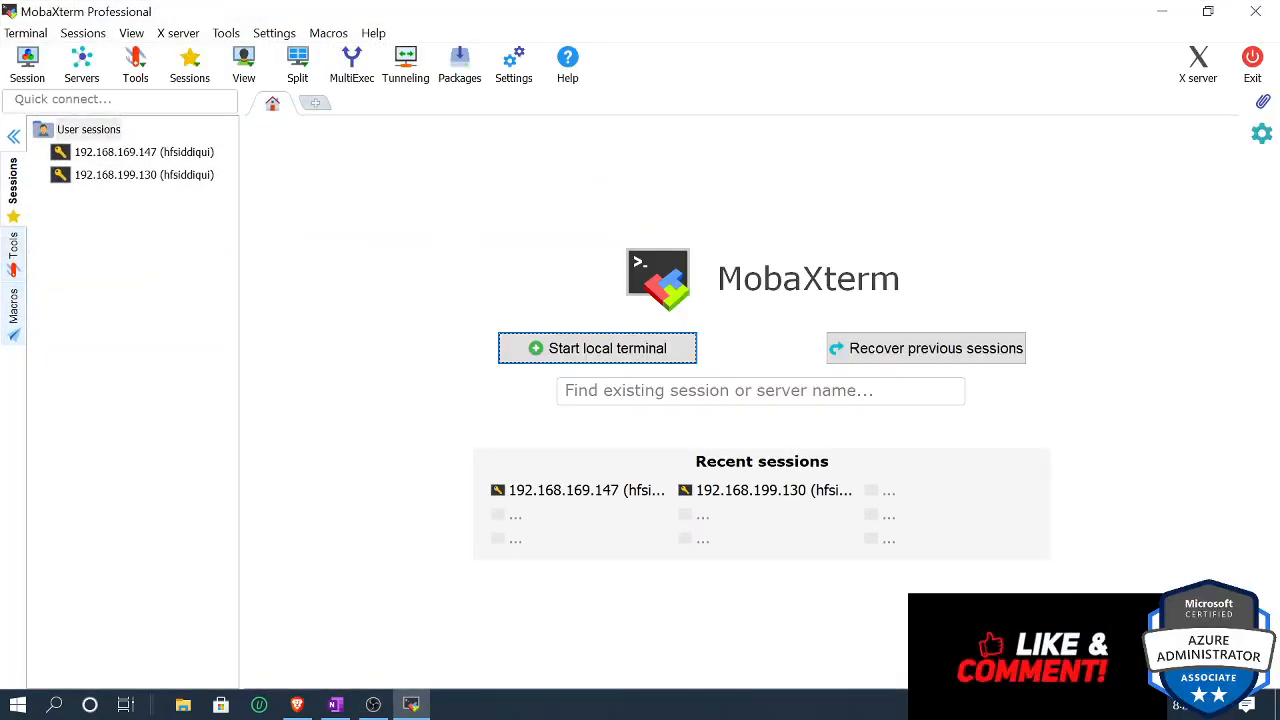
{"action": "left_click", "coordinate": [27, 65]}
{"action": "left_click", "coordinate": [416, 140]}
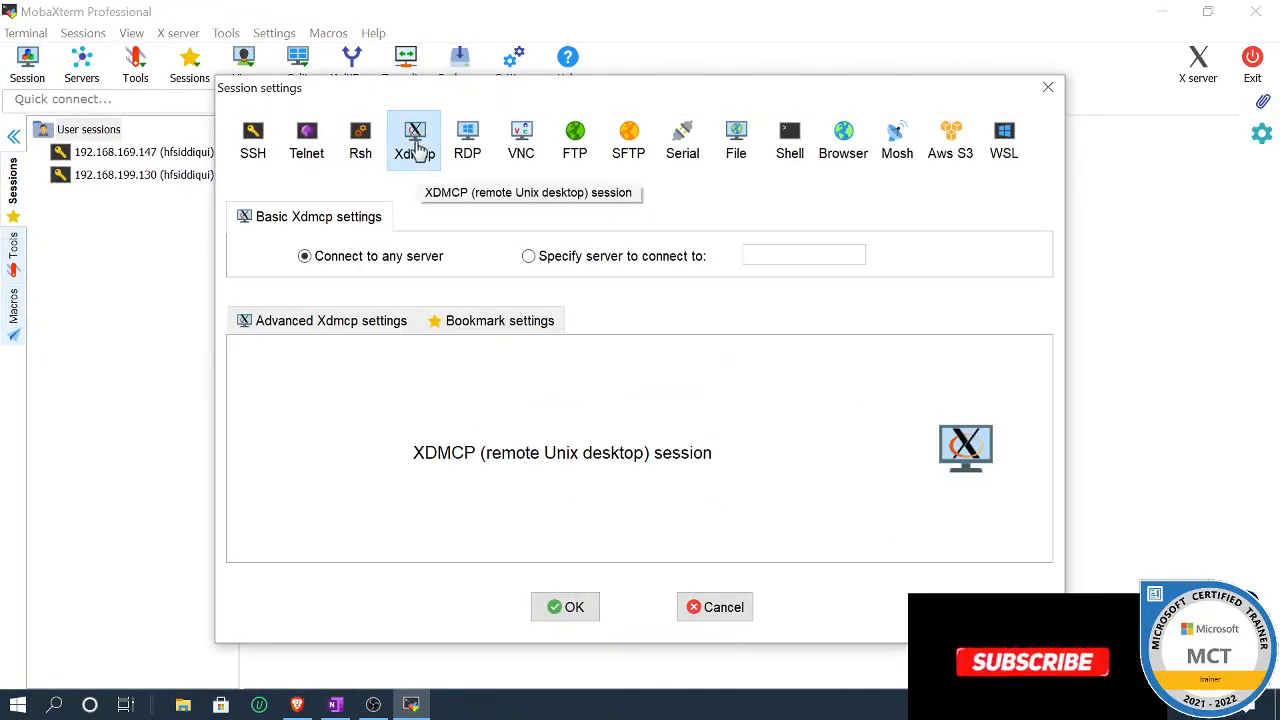
{"action": "left_click", "coordinate": [467, 140]}
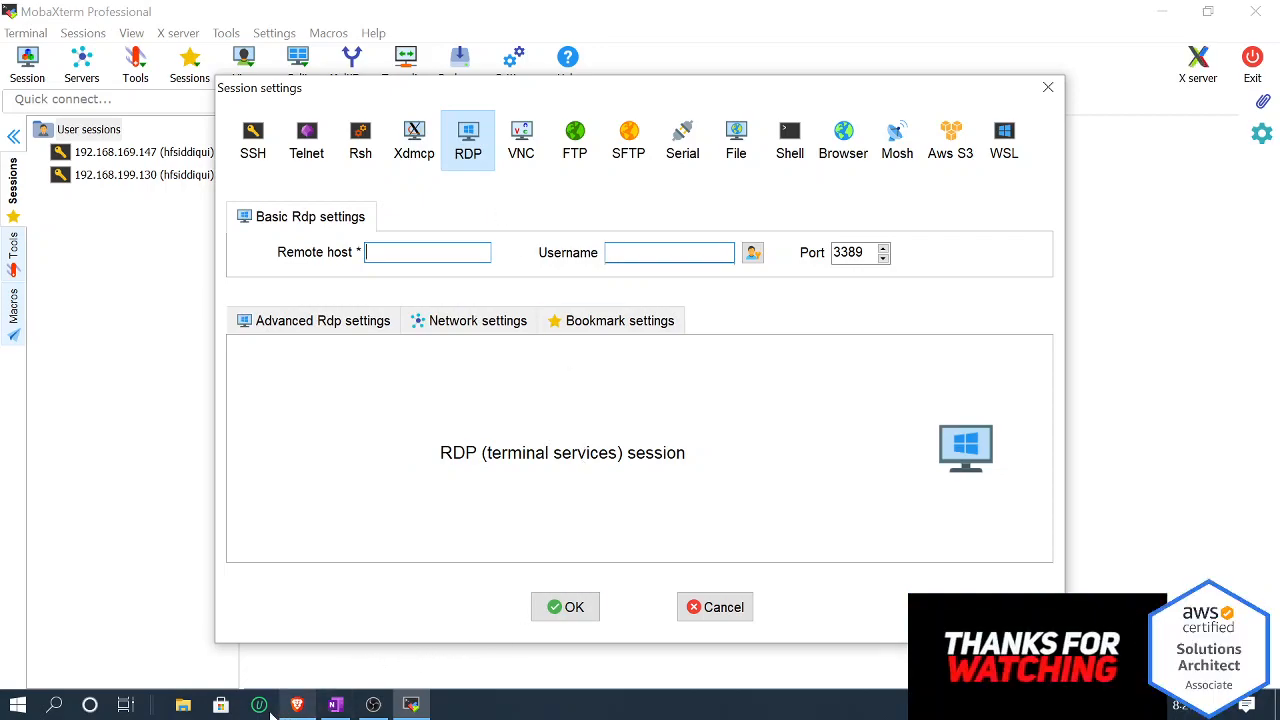
Step: Switch to the Azure portal in Brave and copy the IP address of cloudhs-Firewall's public IP resource fw-pip
{"action": "left_click", "coordinate": [300, 705]}
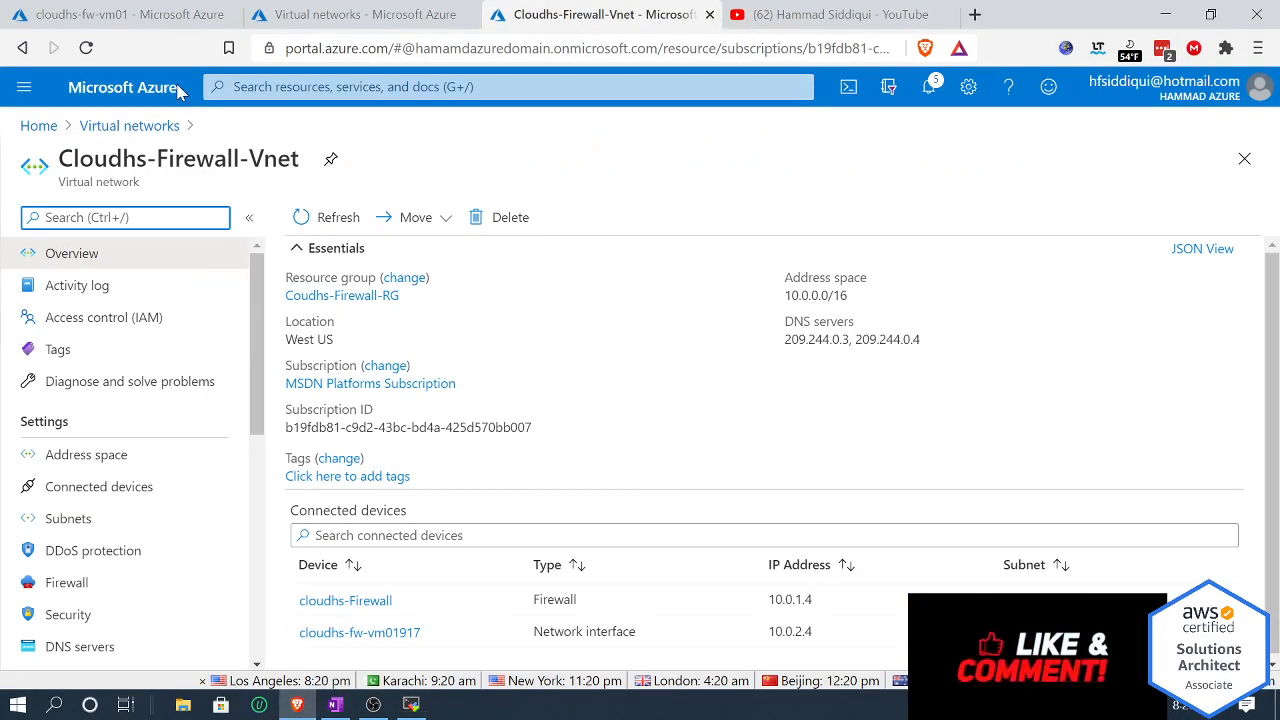
{"action": "left_click", "coordinate": [105, 14]}
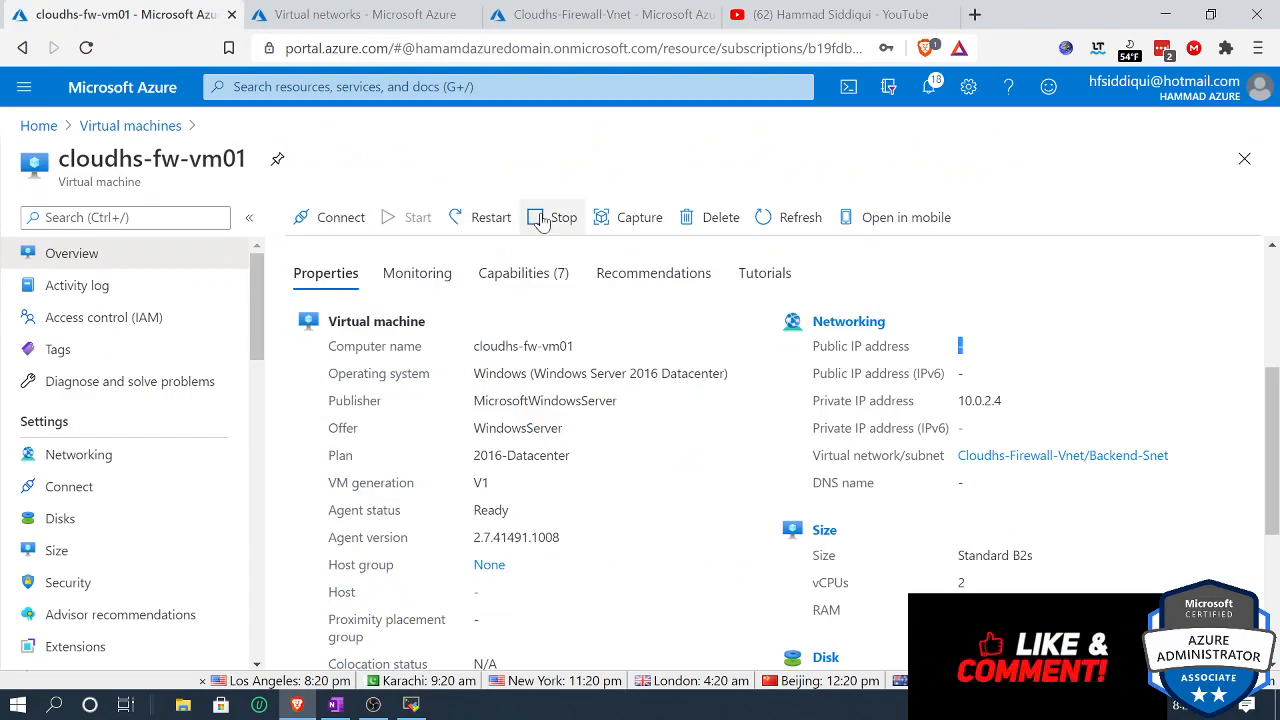
{"action": "left_click", "coordinate": [40, 126]}
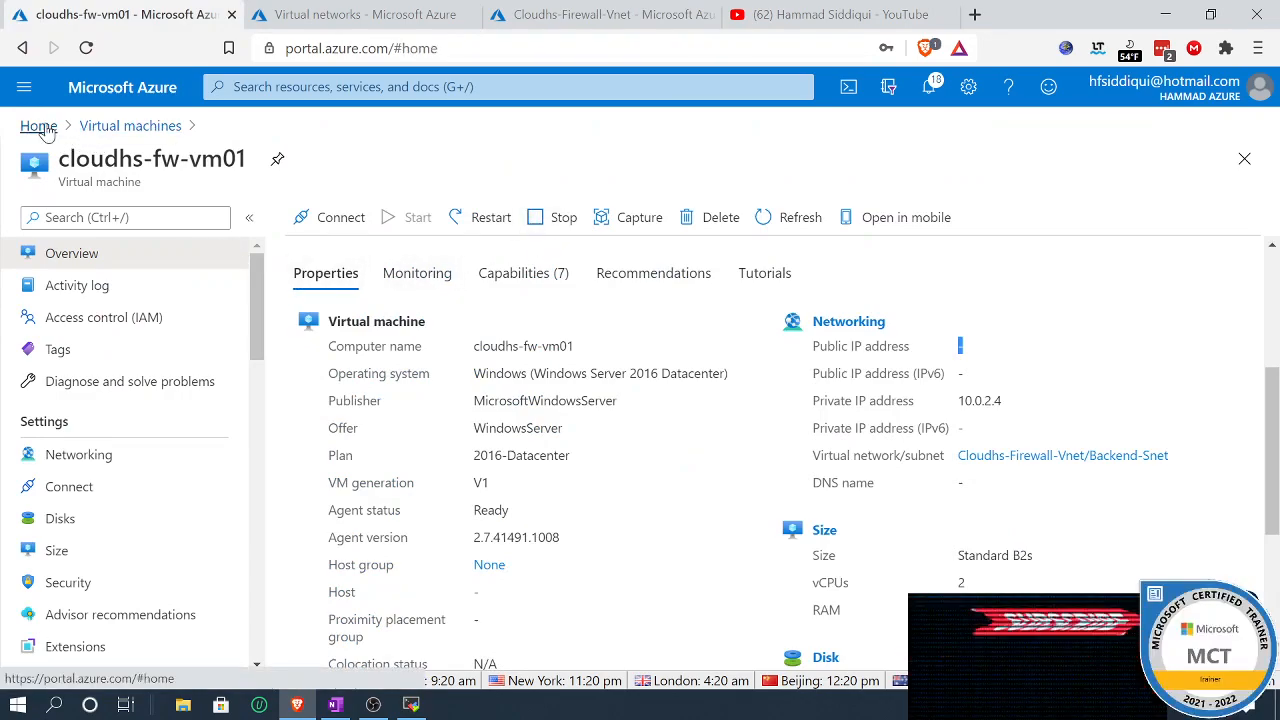
{"action": "left_click", "coordinate": [575, 14]}
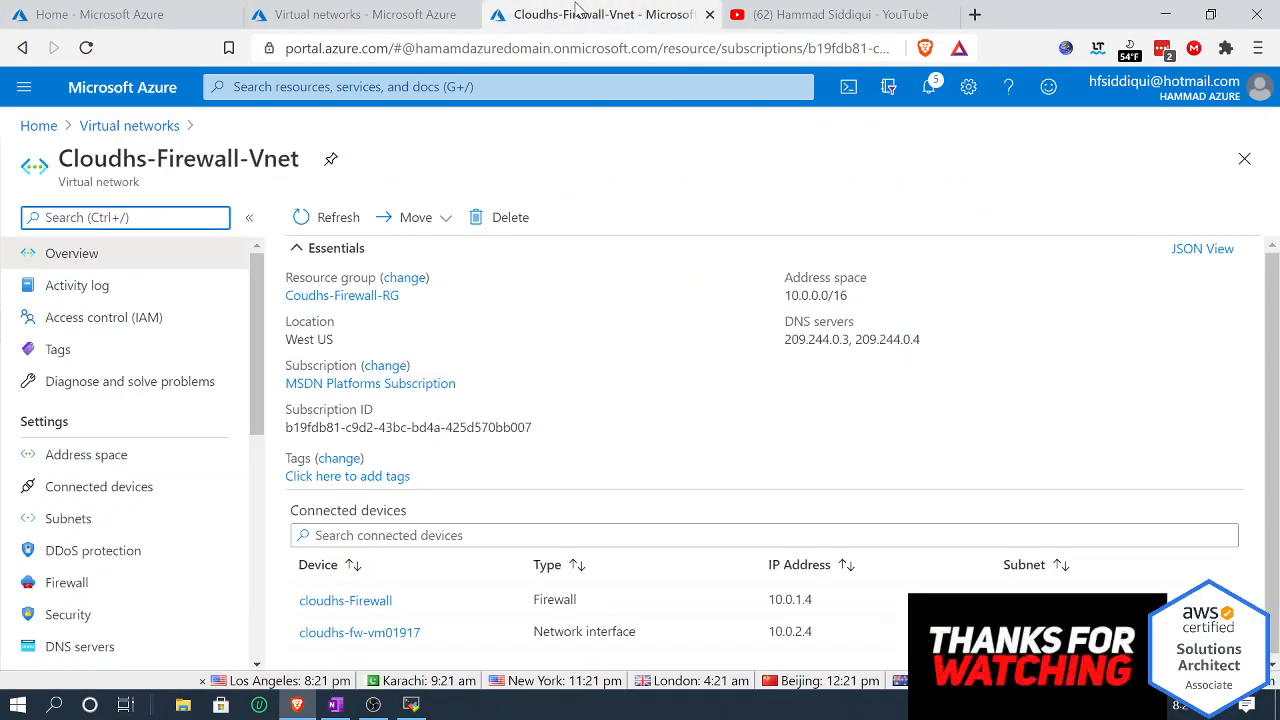
{"action": "left_click", "coordinate": [100, 14]}
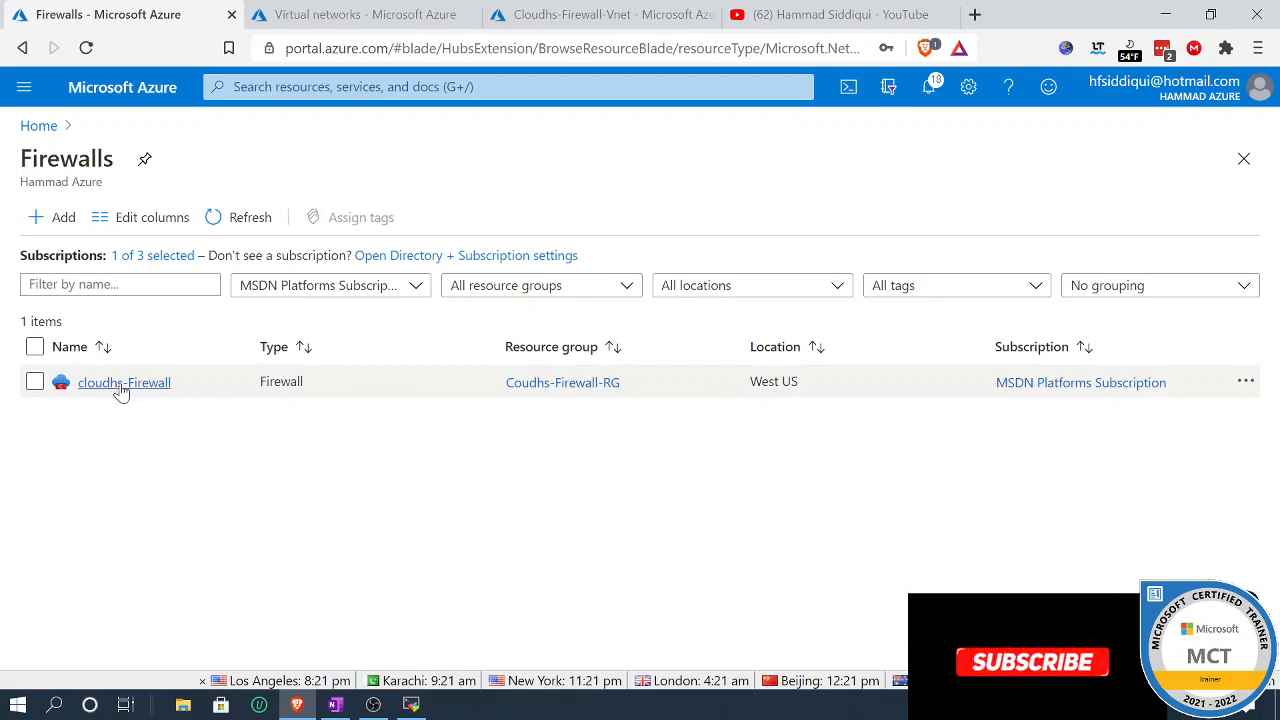
{"action": "left_click", "coordinate": [124, 383]}
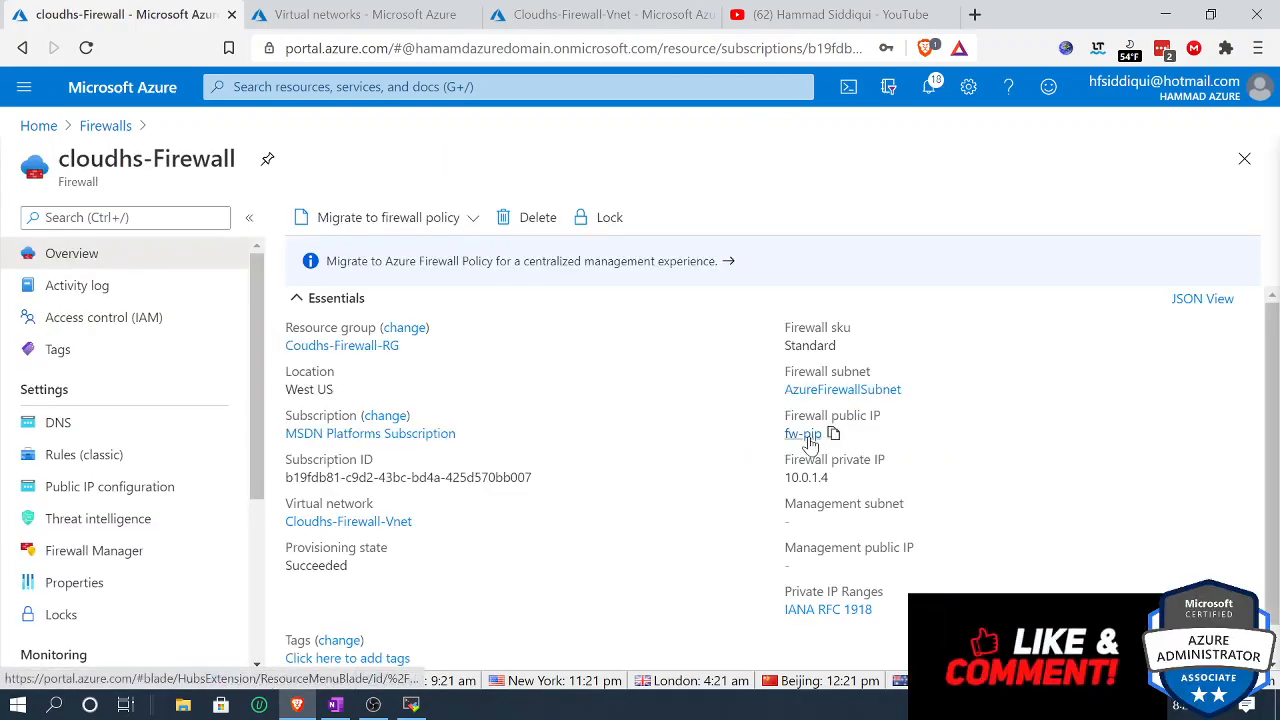
{"action": "left_click", "coordinate": [1135, 434]}
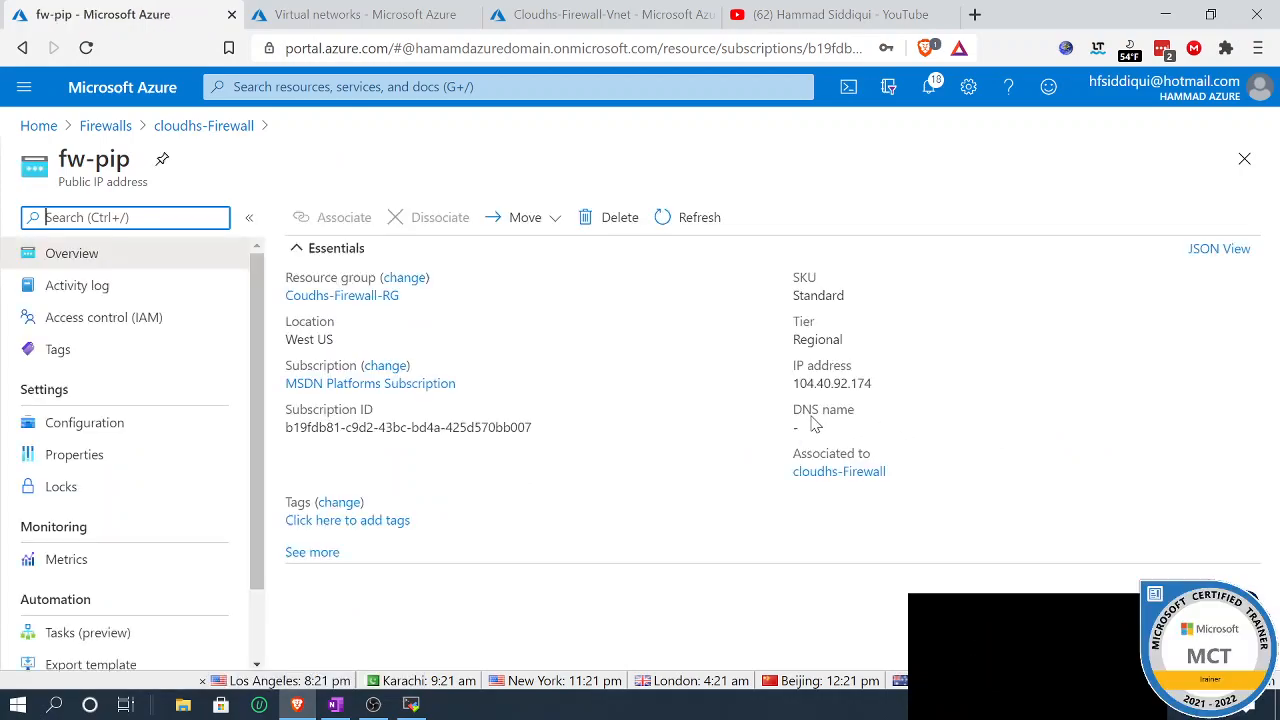
{"action": "left_click", "coordinate": [884, 383]}
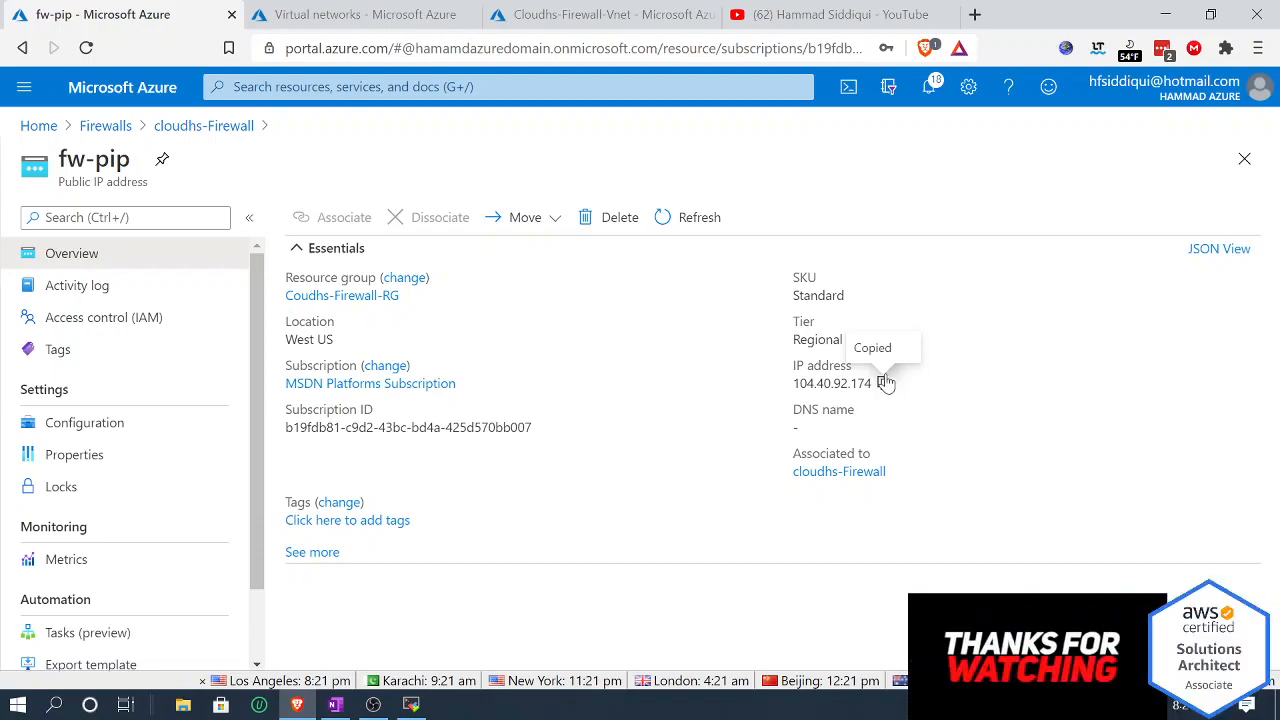
Step: Switch to MobaXterm and set the RDP session's remote host to the copied address 104.40.92.174 and its username to testadmin
{"action": "left_click", "coordinate": [411, 704]}
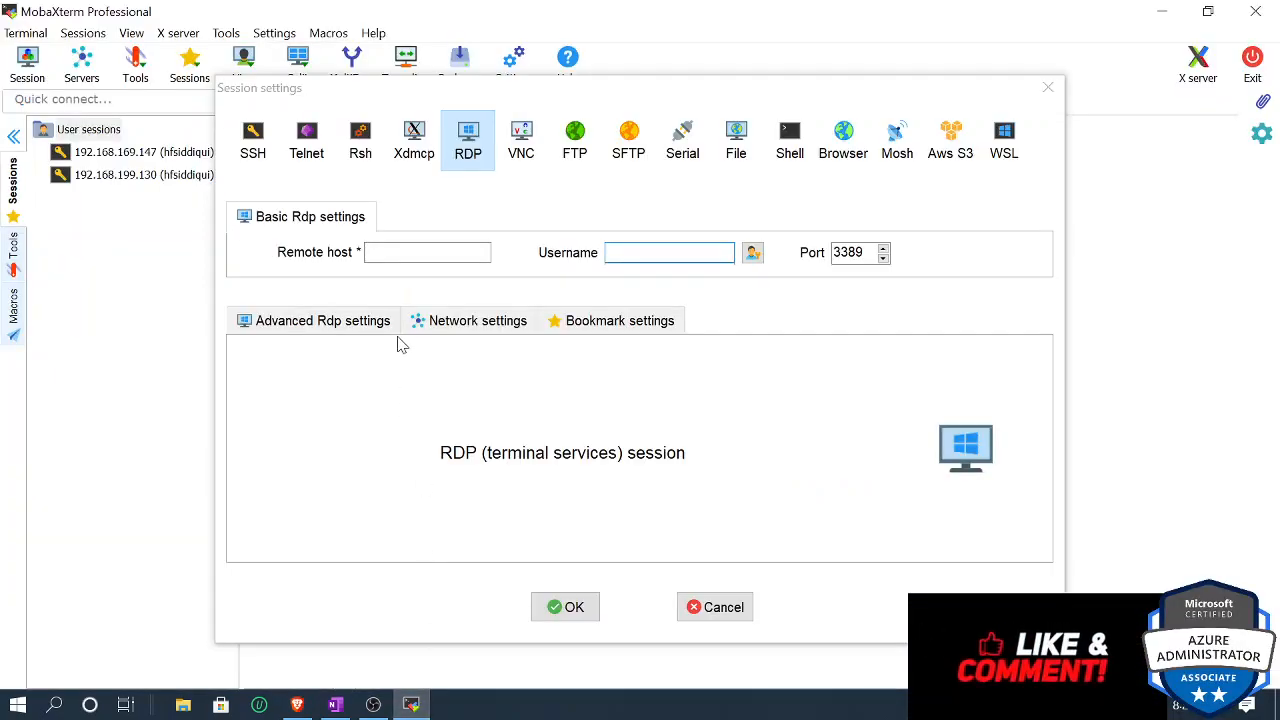
{"action": "right_click", "coordinate": [410, 254]}
{"action": "left_click", "coordinate": [440, 334]}
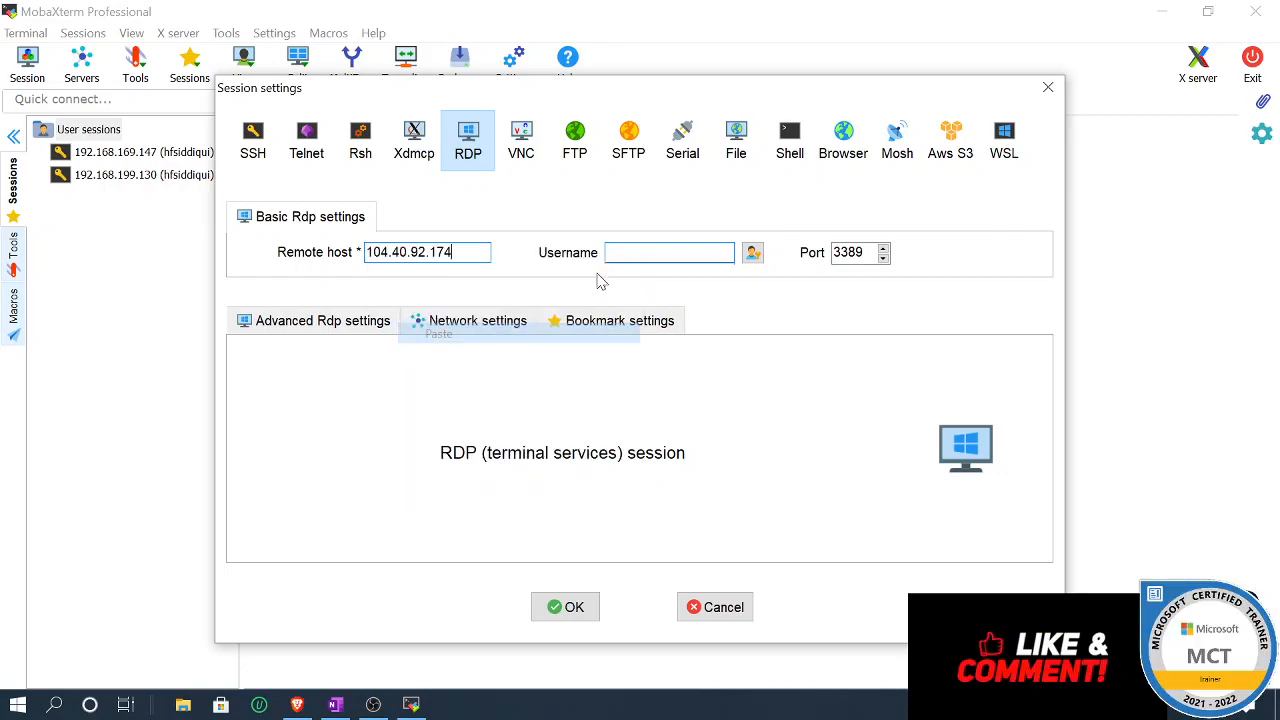
{"action": "left_click", "coordinate": [625, 253]}
{"action": "type", "text": "te"}
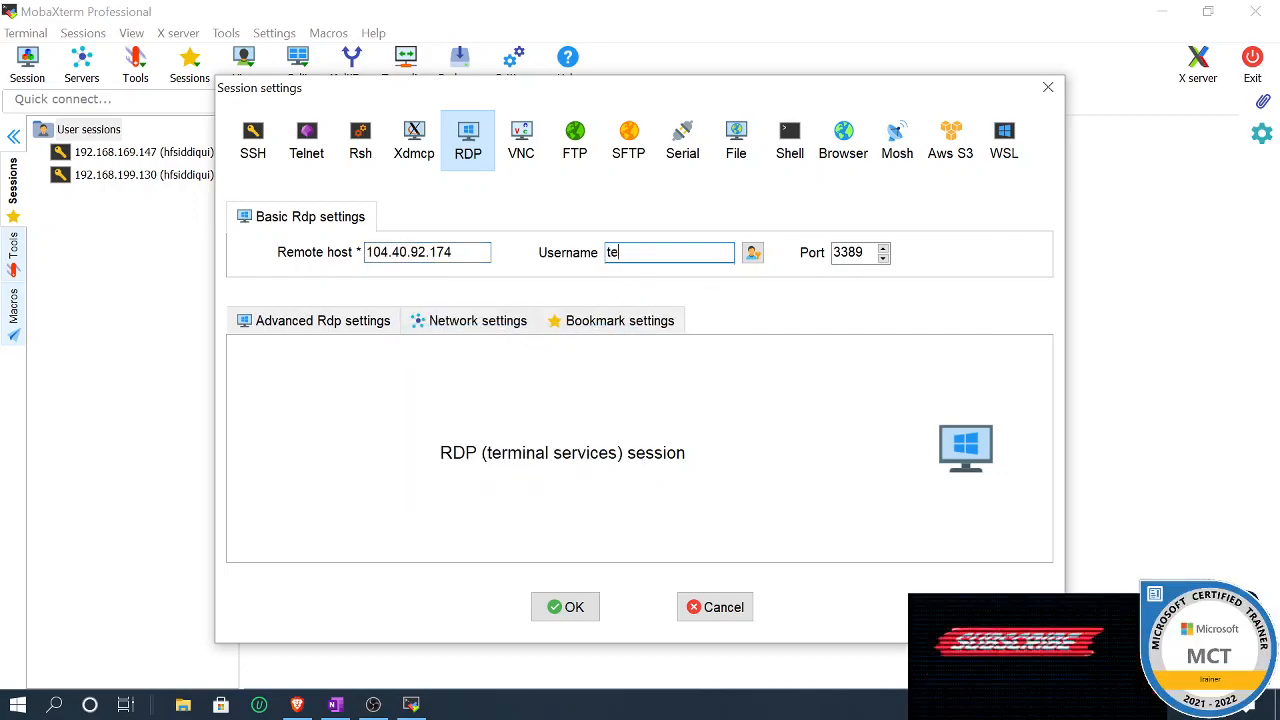
{"action": "type", "text": "stadmin"}
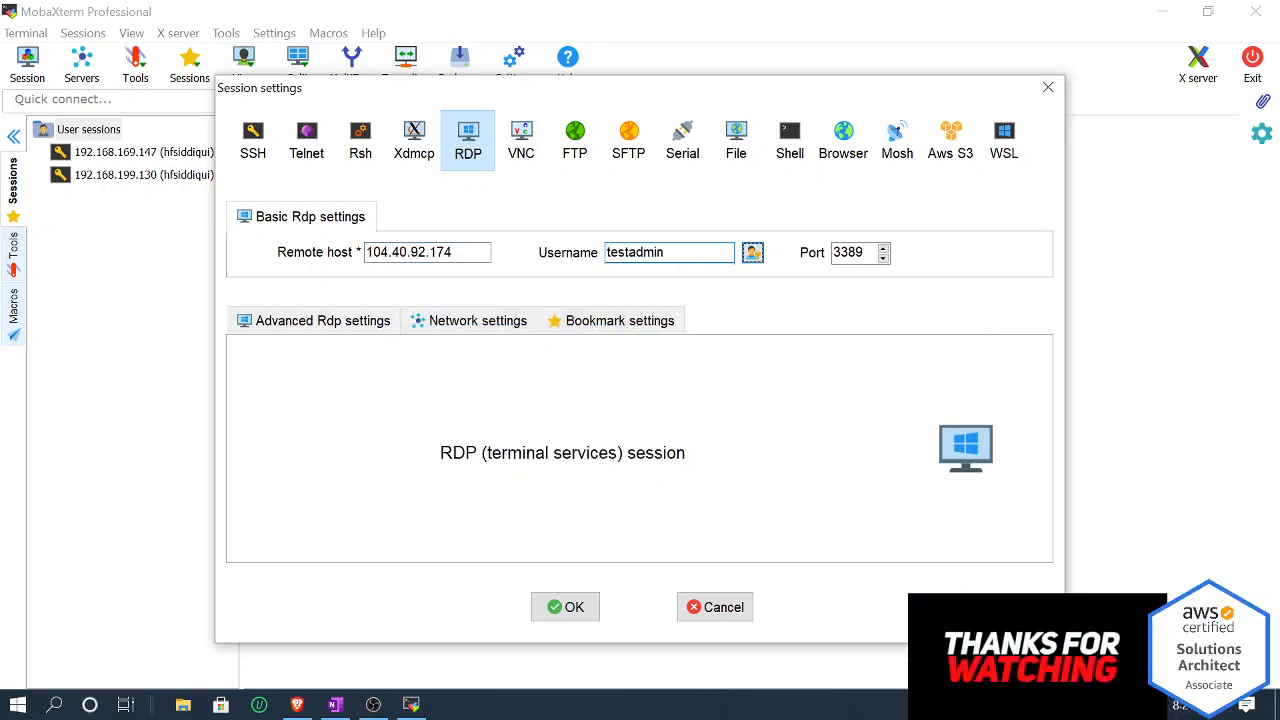
{"action": "left_click", "coordinate": [752, 253]}
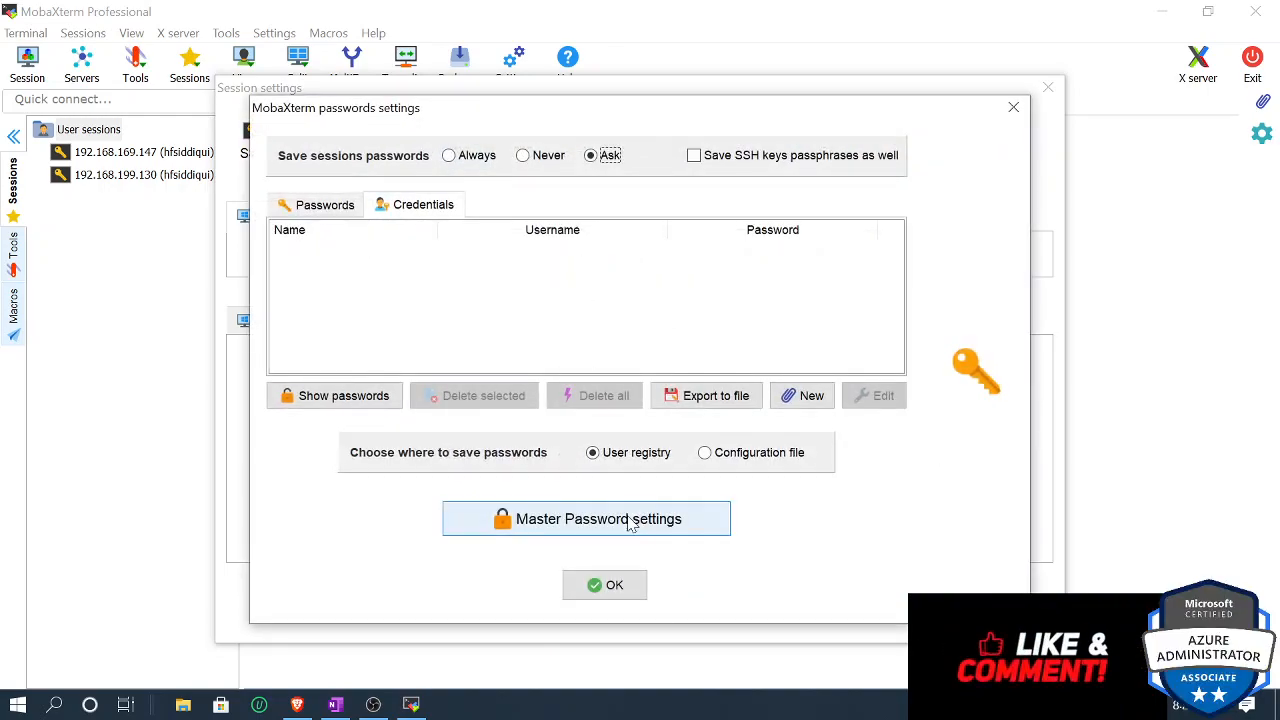
{"action": "left_click", "coordinate": [640, 585]}
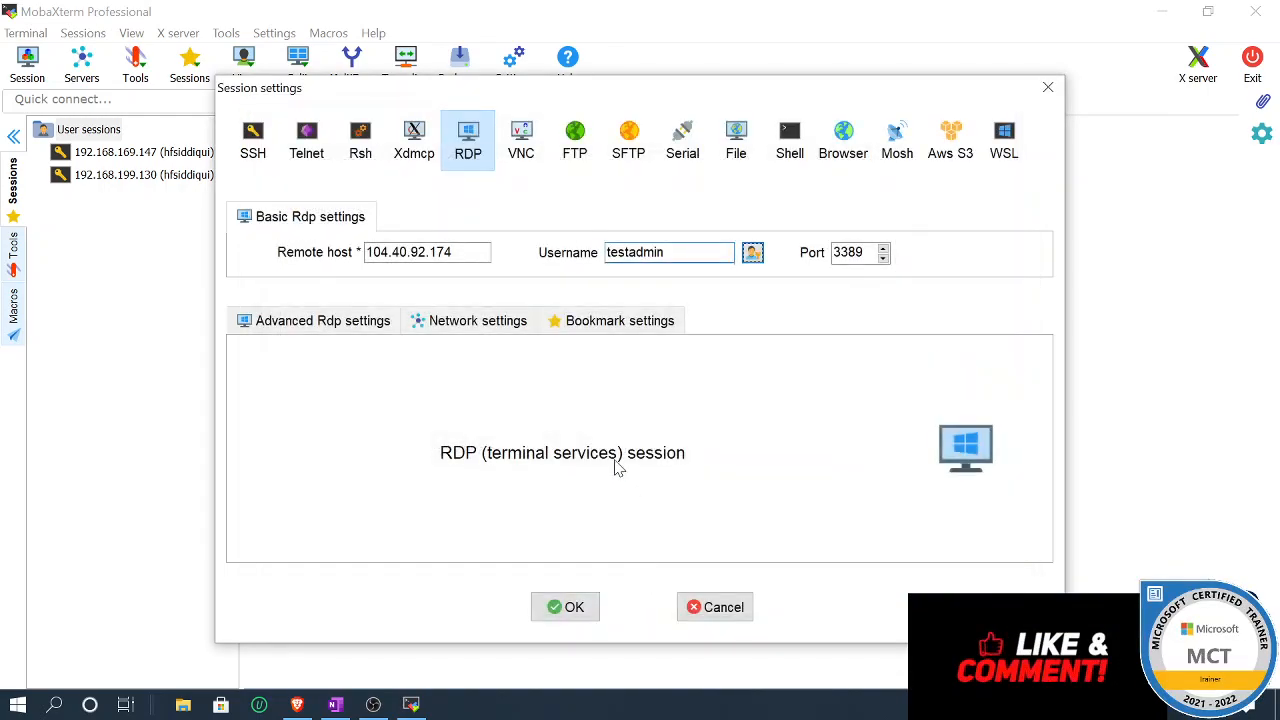
Step: Start the RDP session to 104.40.92.174 and log in with the testadmin account password
{"action": "left_click", "coordinate": [566, 607]}
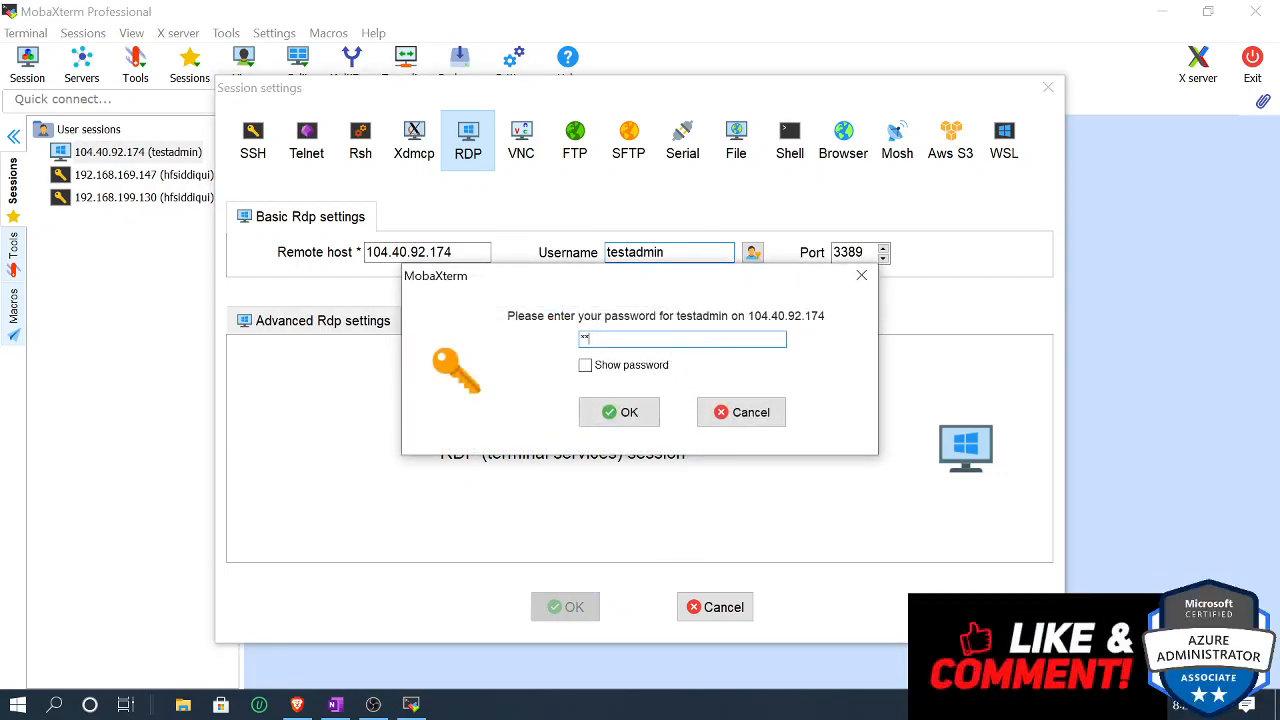
{"action": "type", "text": "****"}
{"action": "key", "text": "Return"}
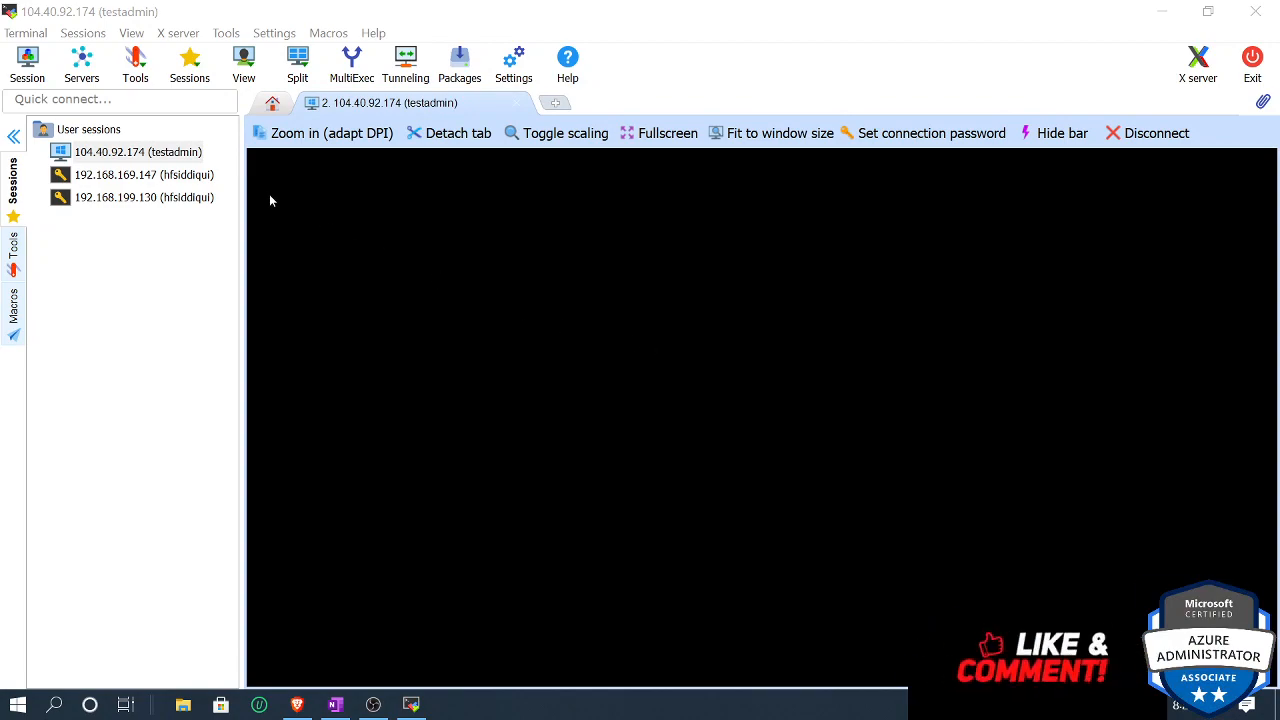
Step: Collapse the saved sessions sidebar and decline storing the password for the RDP connection
{"action": "left_click", "coordinate": [14, 136]}
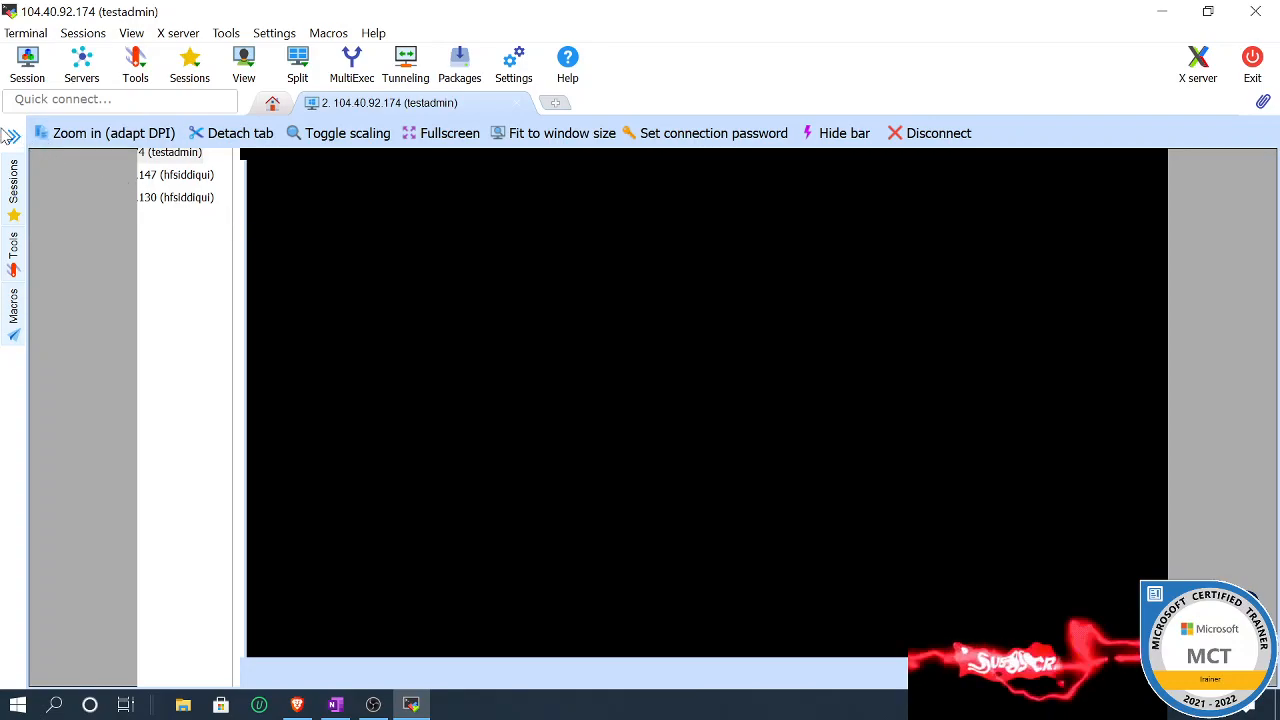
{"action": "left_click", "coordinate": [14, 137]}
{"action": "left_click", "coordinate": [14, 137]}
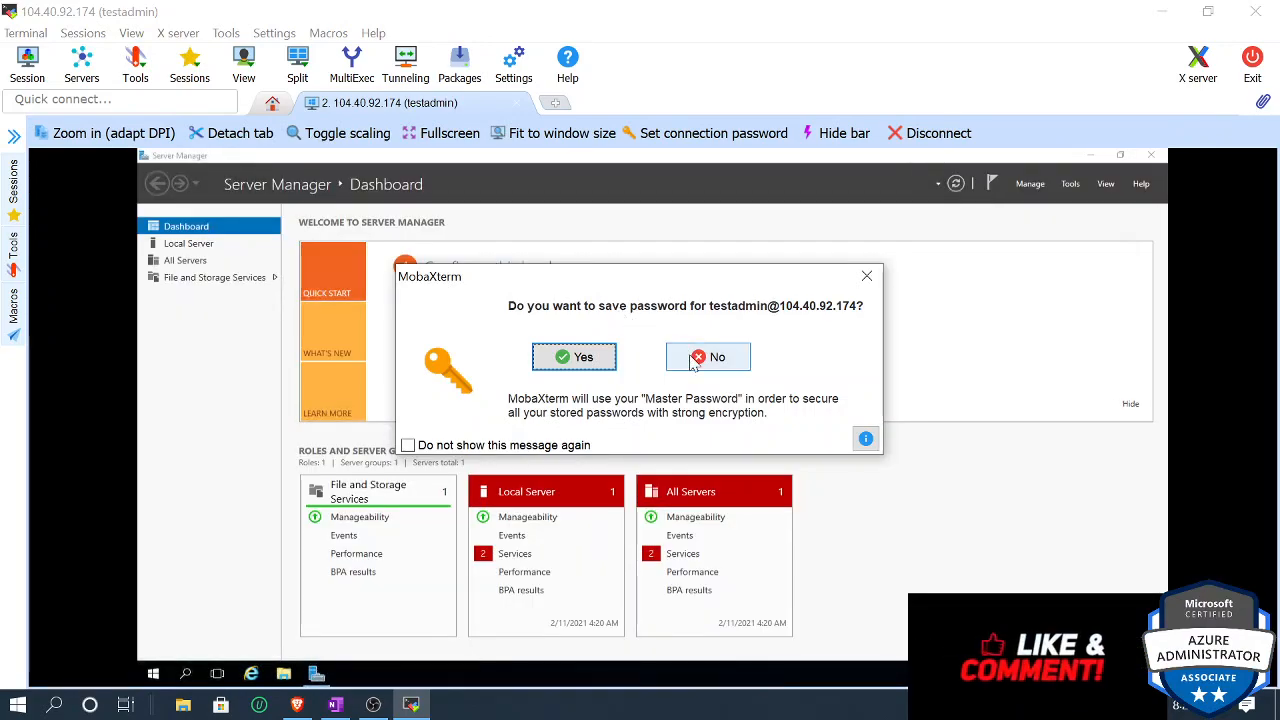
{"action": "left_click", "coordinate": [694, 362]}
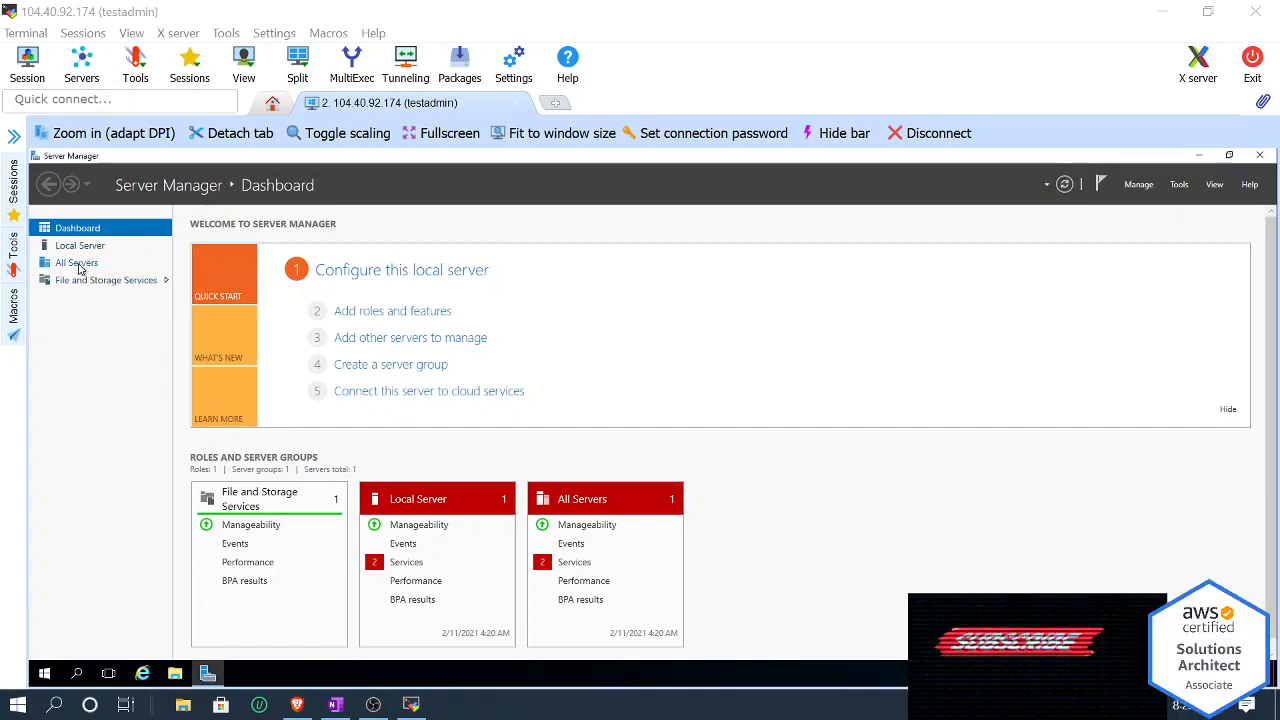
Step: Turn off IE Enhanced Security Configuration for both administrators and users in the local server properties of cloudhs-fw-vm01
{"action": "left_click", "coordinate": [79, 265]}
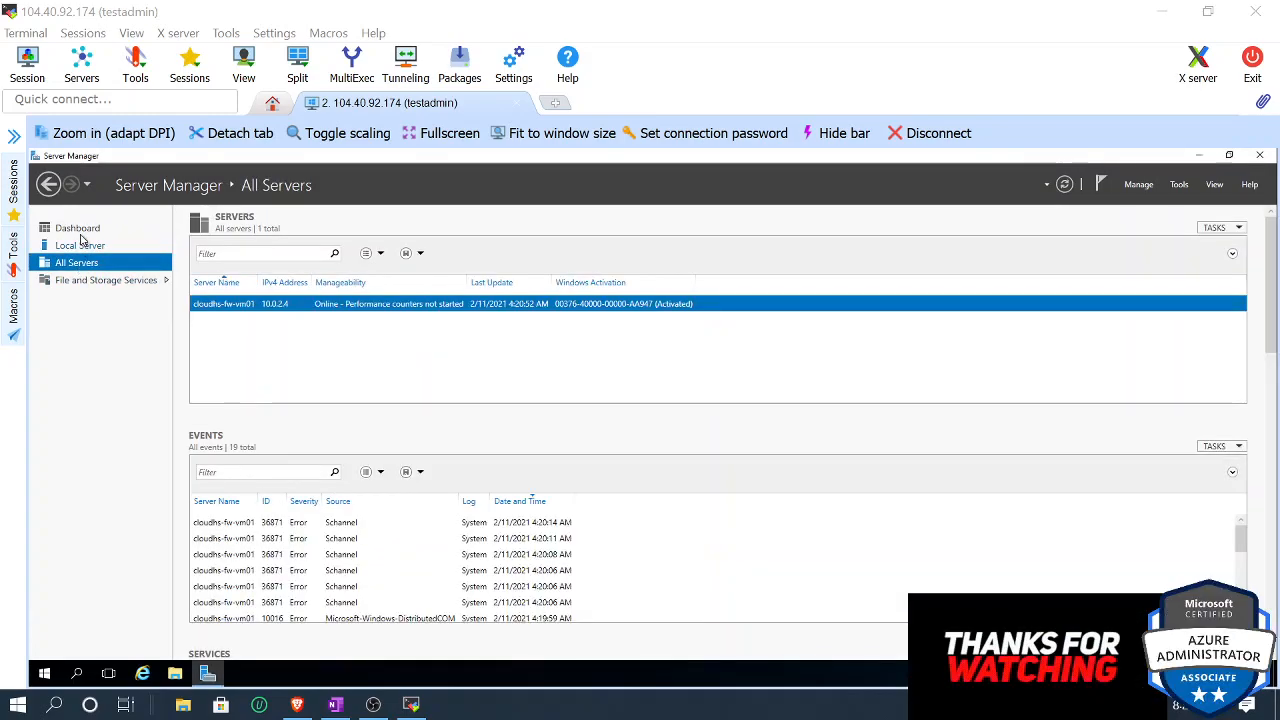
{"action": "left_click", "coordinate": [78, 229]}
{"action": "left_click", "coordinate": [80, 249]}
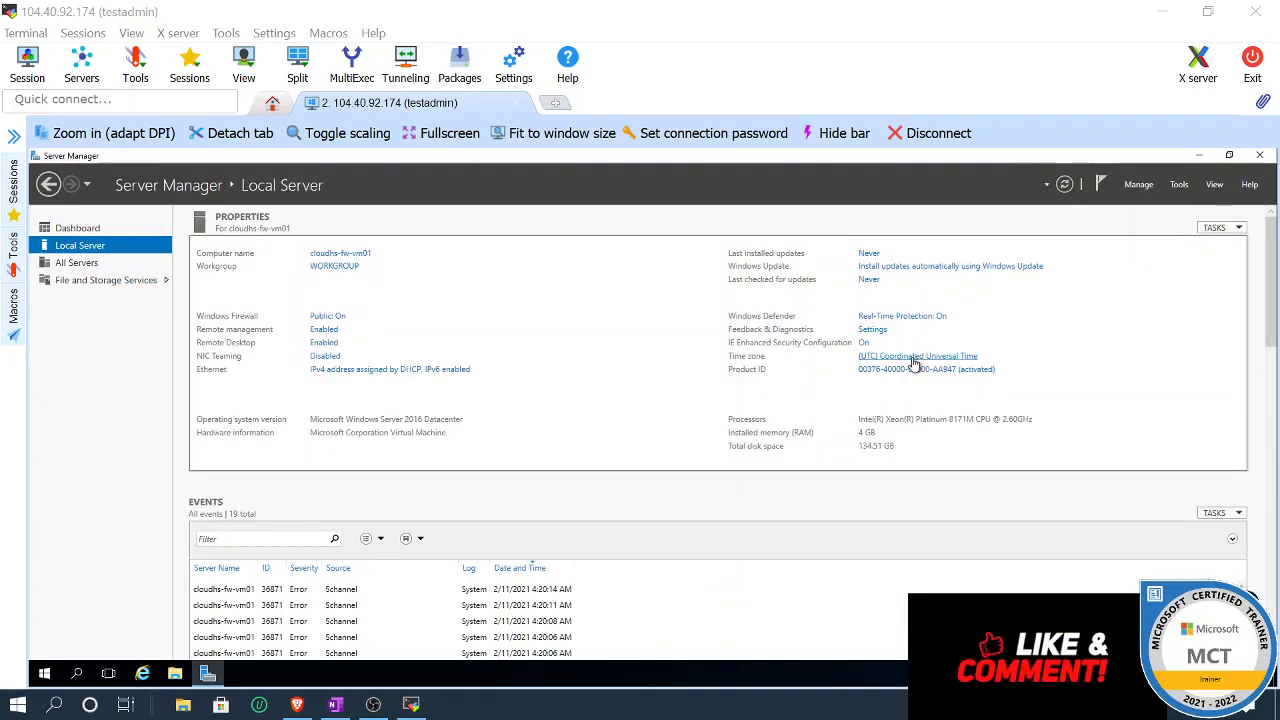
{"action": "left_click", "coordinate": [863, 343]}
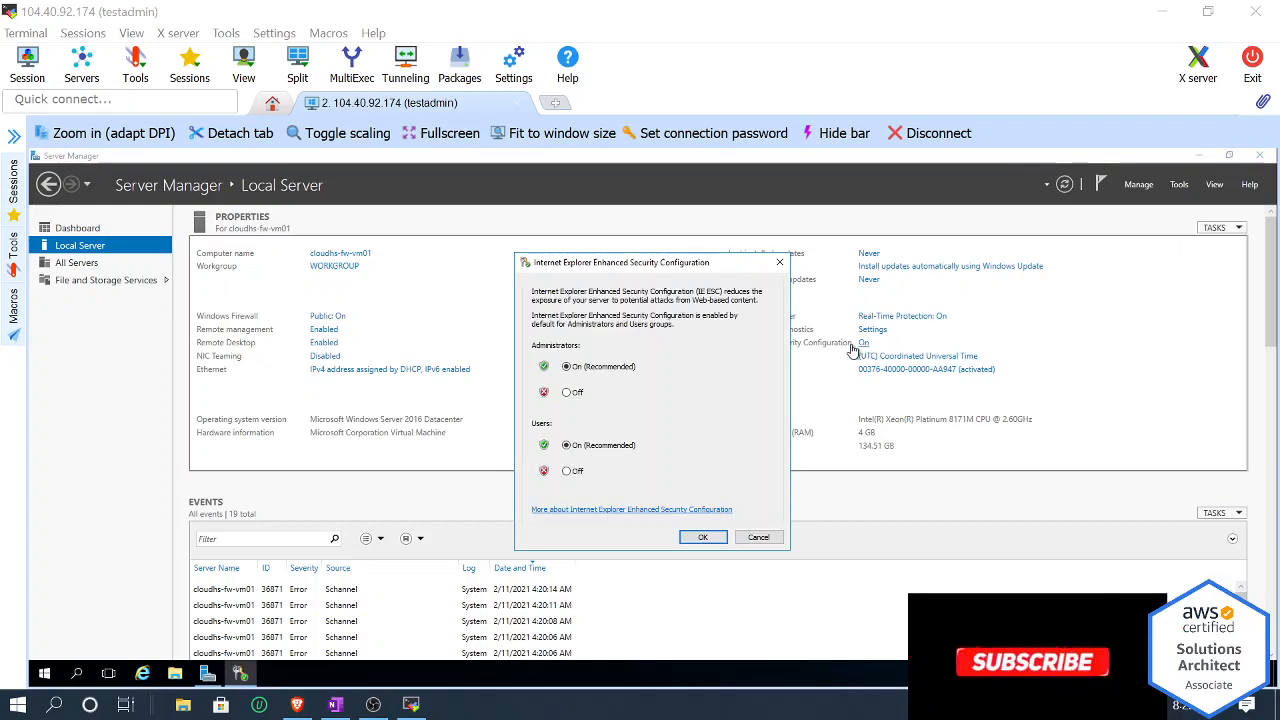
{"action": "left_click", "coordinate": [566, 393]}
{"action": "left_click", "coordinate": [567, 471]}
{"action": "left_click", "coordinate": [720, 537]}
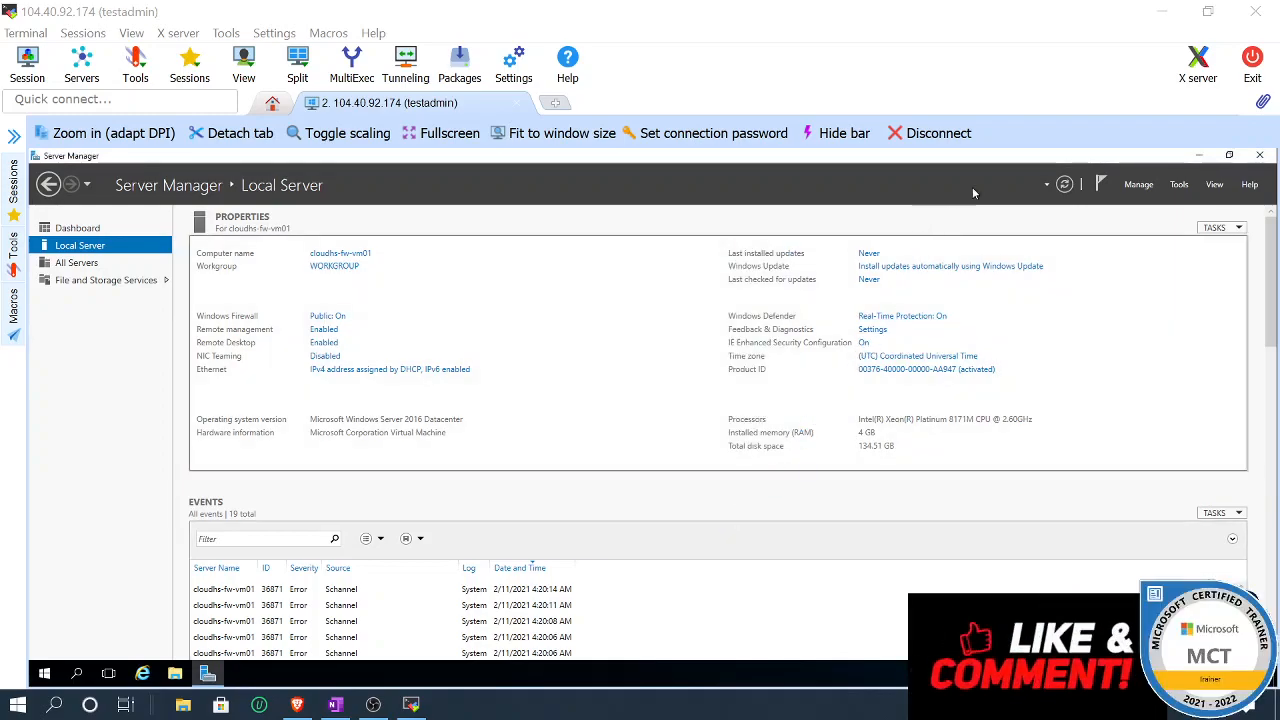
Step: Open Internet Explorer maximized on cloudhs-fw-vm01 with the recommended settings, and select the page address for editing
{"action": "left_click", "coordinate": [1200, 156]}
{"action": "left_click", "coordinate": [141, 676]}
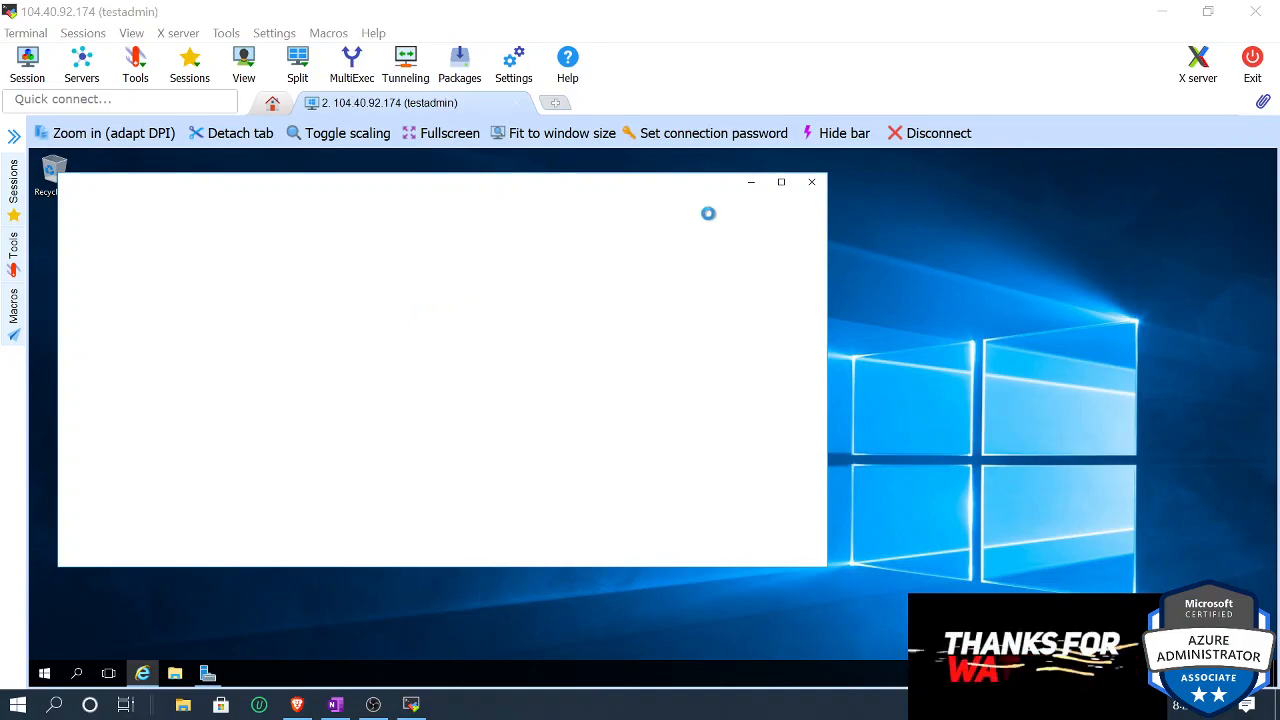
{"action": "left_click", "coordinate": [781, 182]}
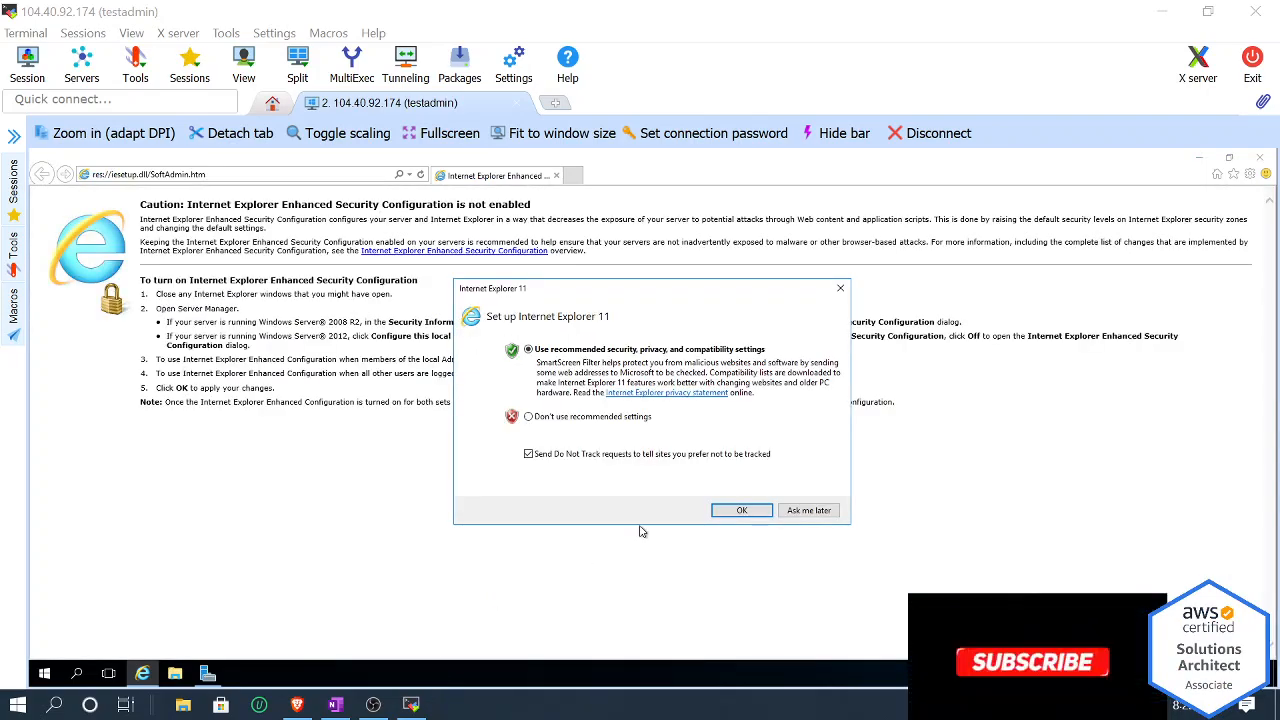
{"action": "left_click", "coordinate": [742, 512]}
{"action": "left_click", "coordinate": [231, 178]}
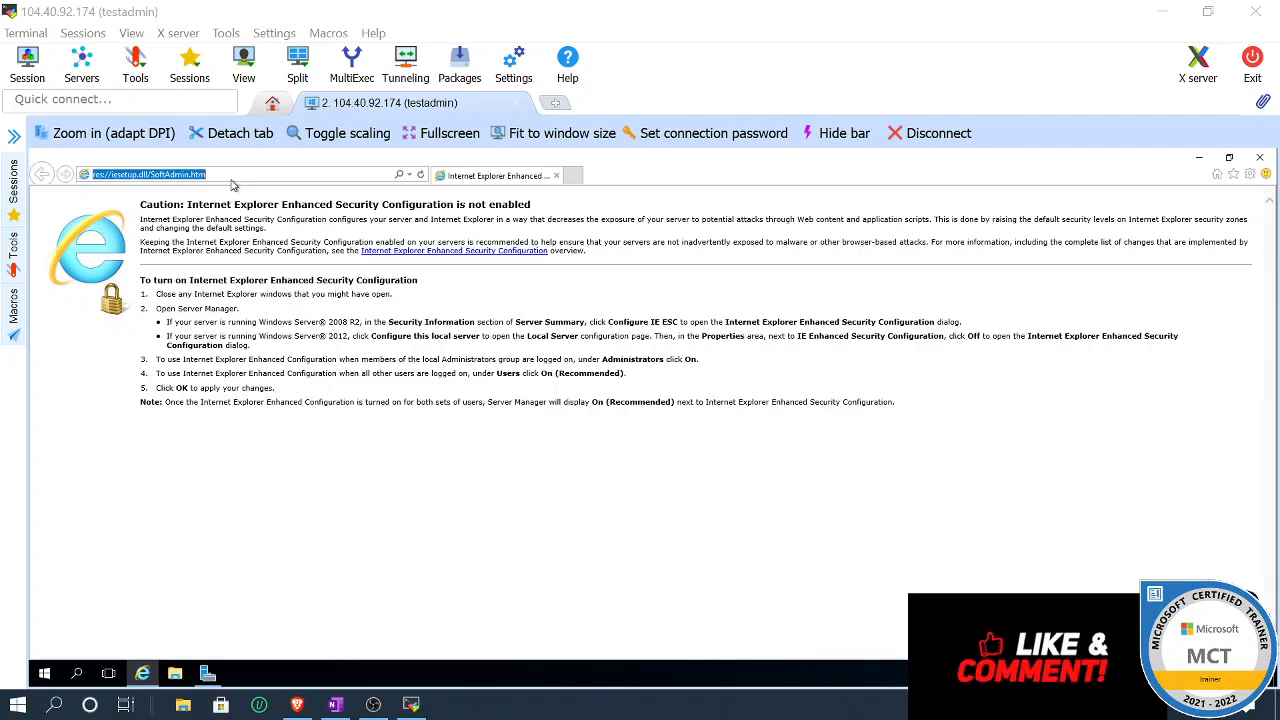
Step: Switch to the Azure portal and examine the google rule's source range and the target FQDNs in cloudhs-Firewall's application-fw-rule collection
{"action": "left_click", "coordinate": [296, 704]}
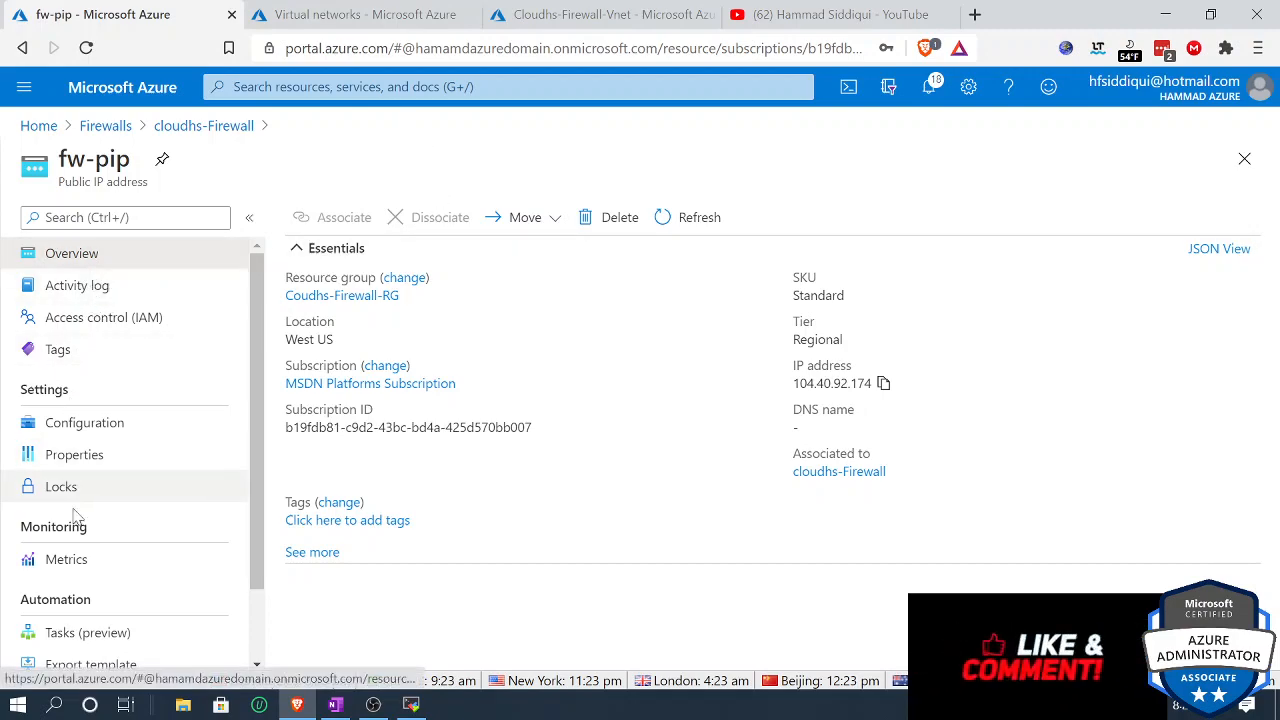
{"action": "left_click", "coordinate": [172, 127]}
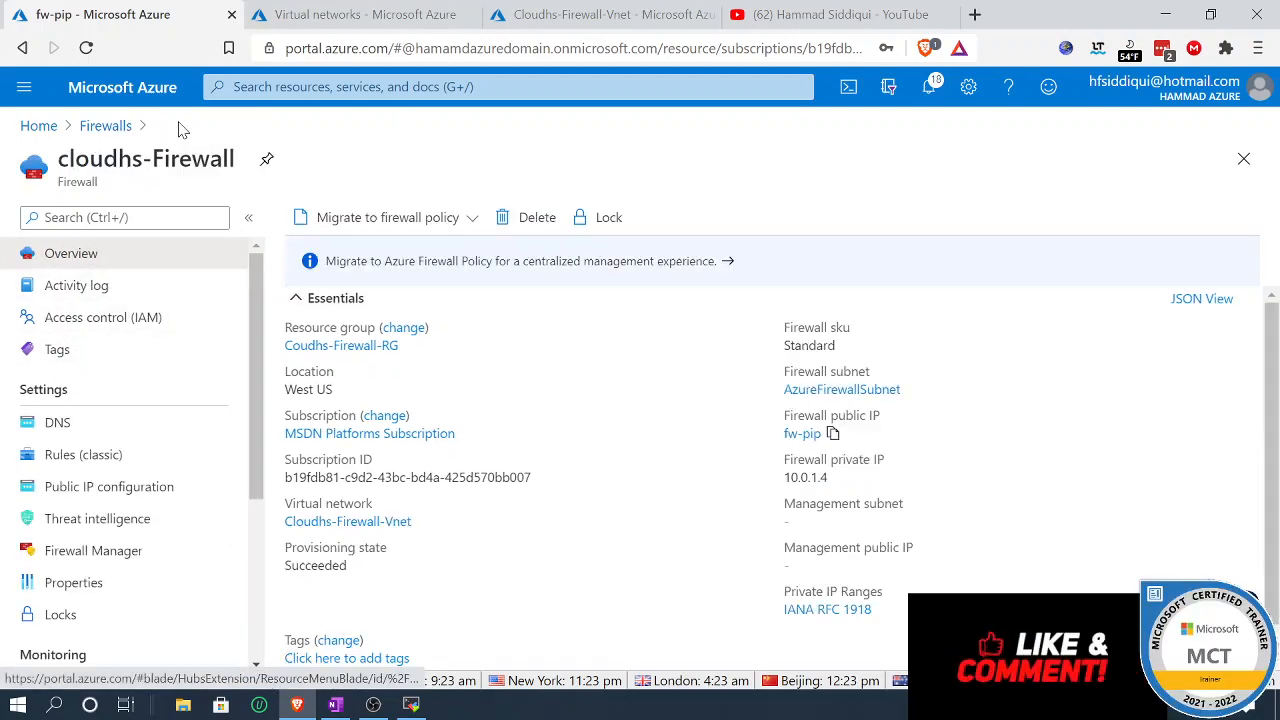
{"action": "left_click", "coordinate": [50, 458]}
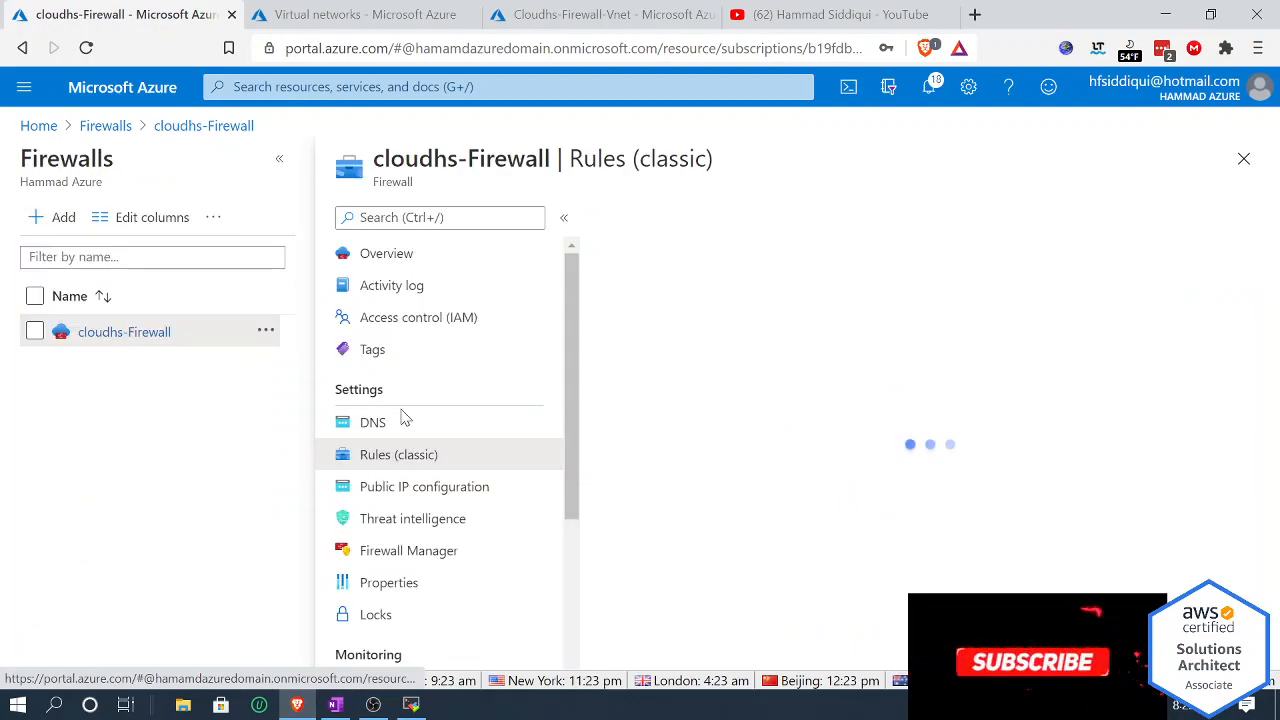
{"action": "left_click", "coordinate": [998, 325]}
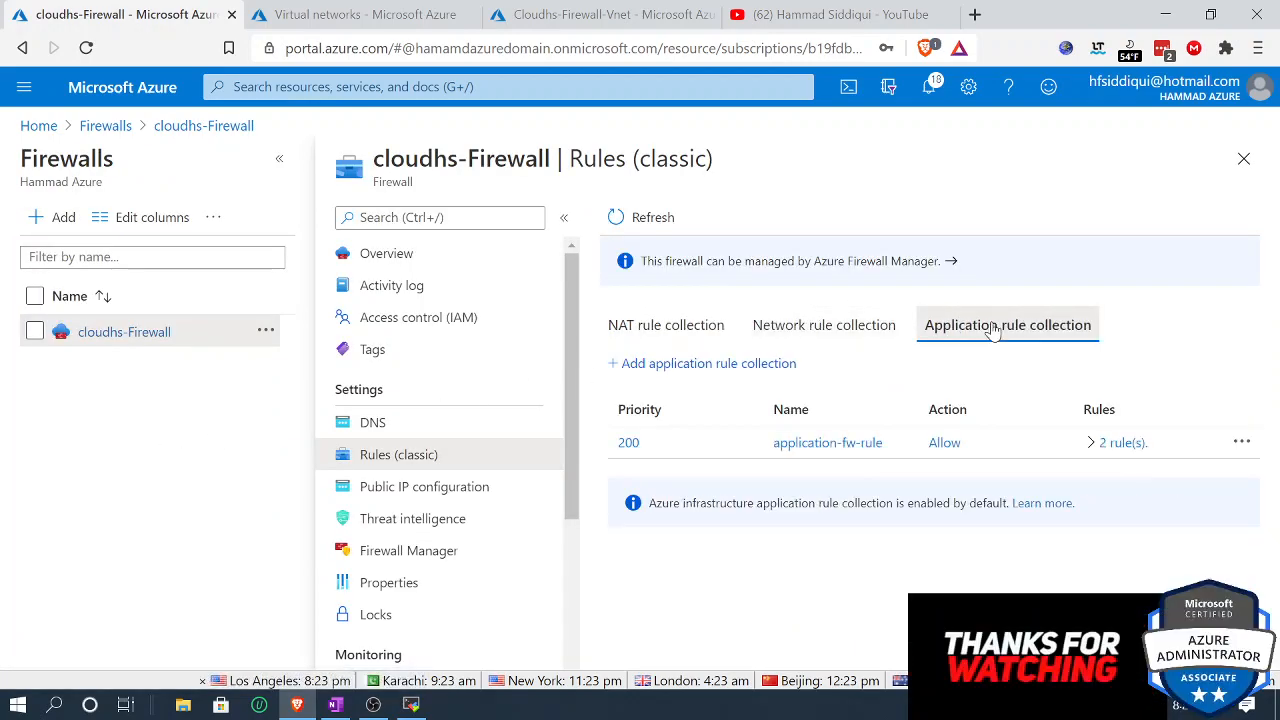
{"action": "left_click", "coordinate": [957, 455]}
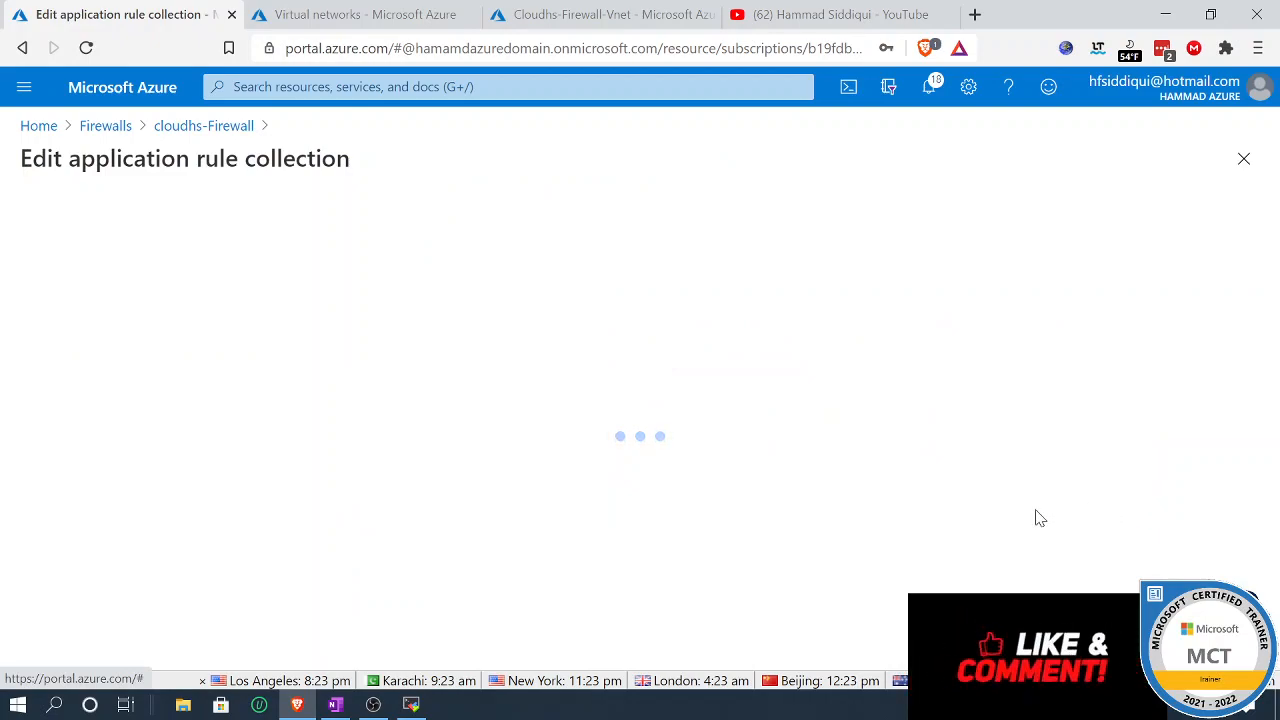
{"action": "scroll", "coordinate": [1080, 550], "scroll_direction": "down", "scroll_amount": 3}
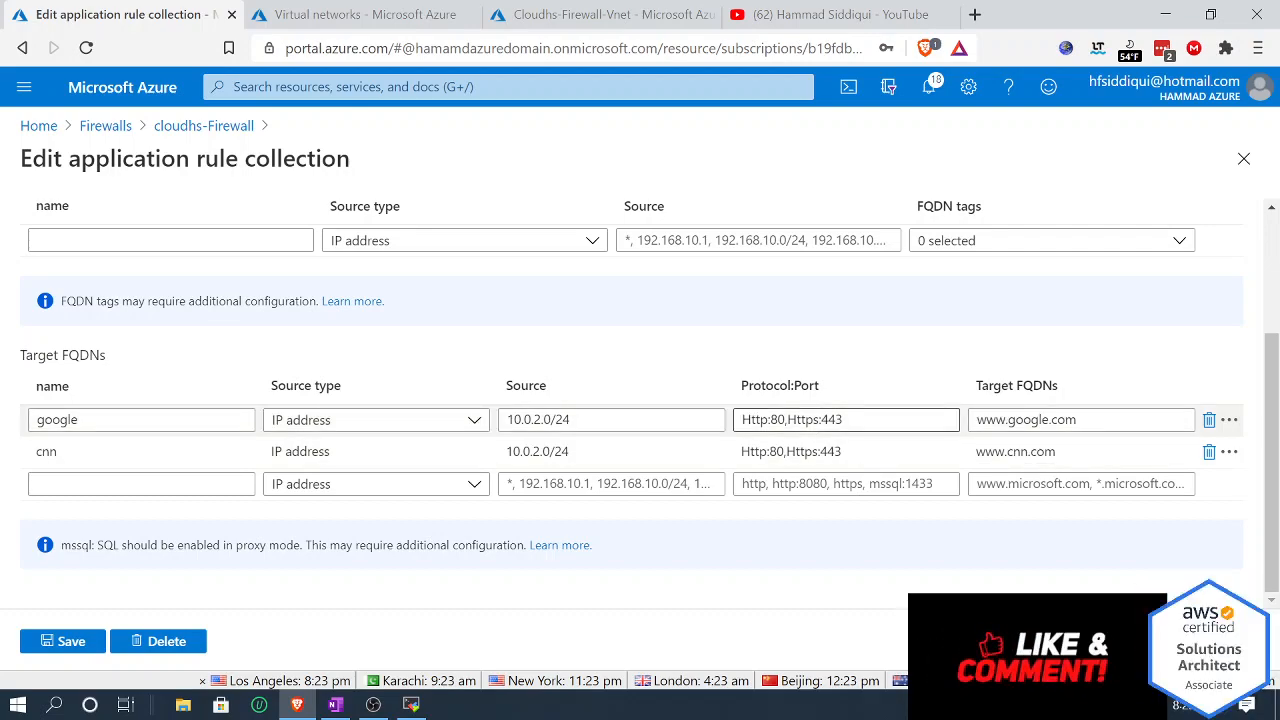
{"action": "left_click_drag", "start_coordinate": [507, 420], "coordinate": [574, 420]}
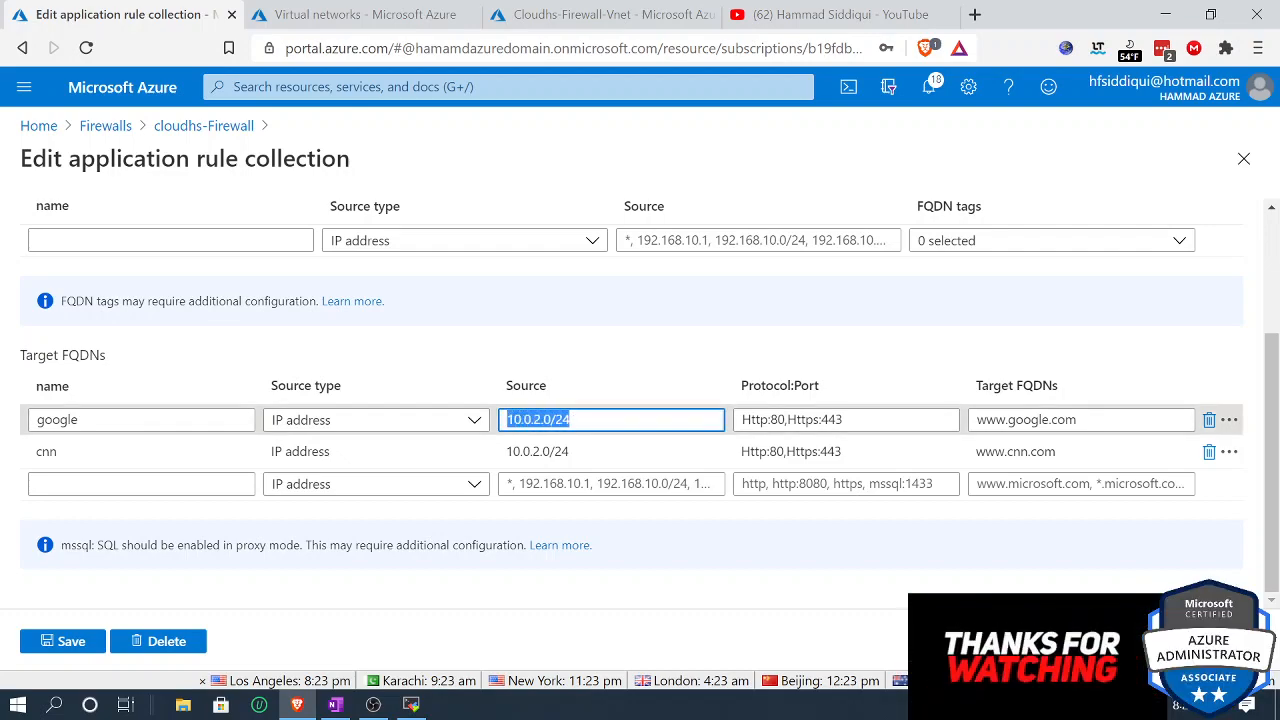
{"action": "left_click", "coordinate": [577, 420]}
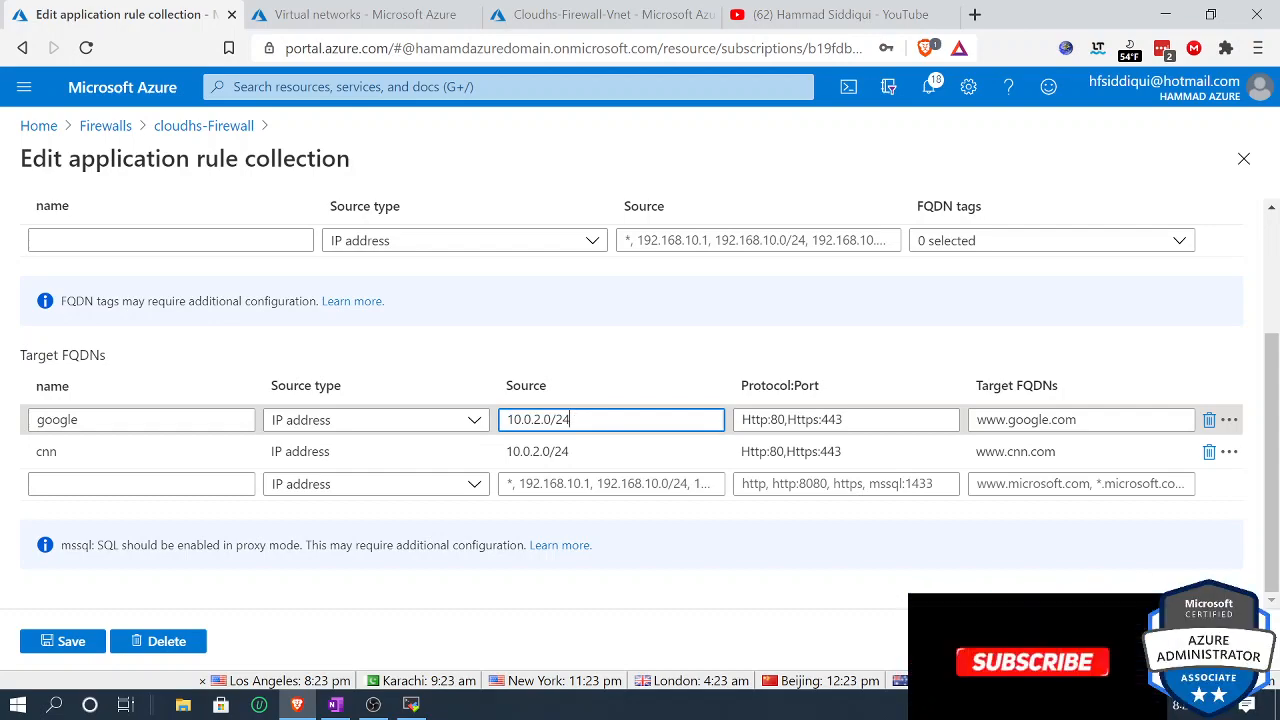
{"action": "left_click_drag", "start_coordinate": [578, 420], "coordinate": [501, 424]}
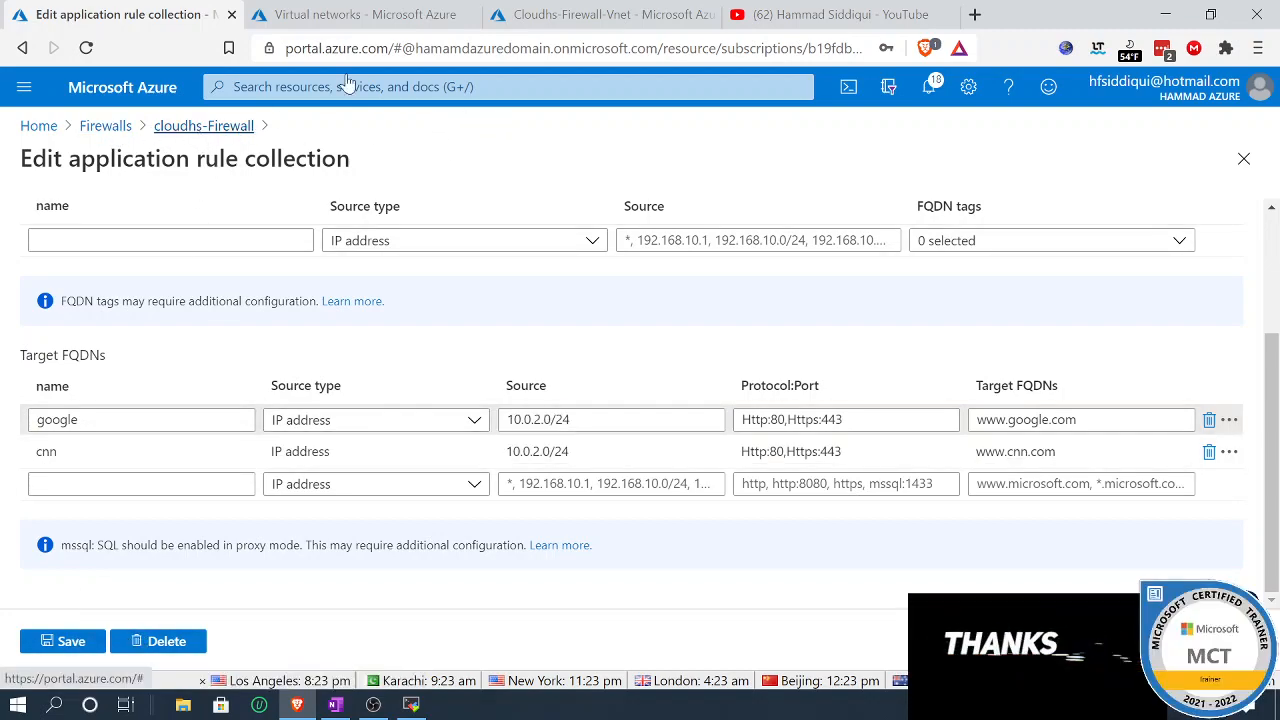
{"action": "left_click", "coordinate": [201, 127]}
Step: Switch back to the RDP session on cloudhs-fw-vm01 and browse to google.com in Internet Explorer
{"action": "left_click", "coordinate": [411, 705]}
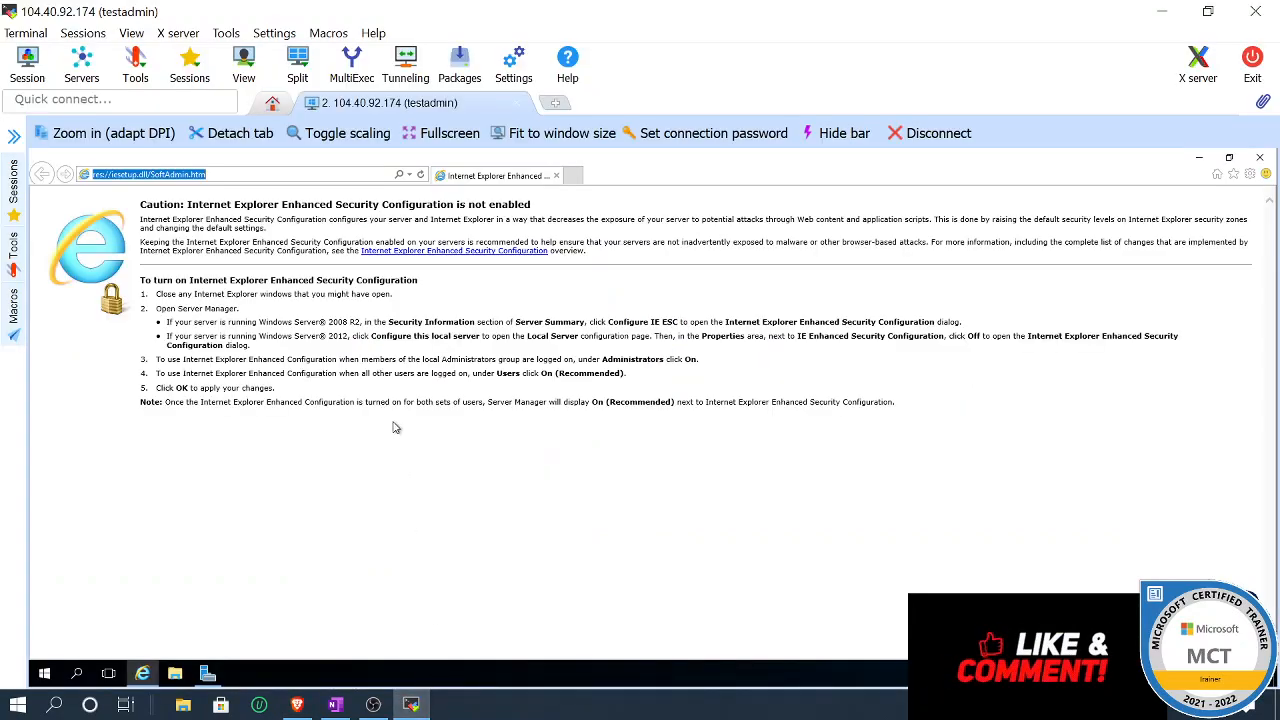
{"action": "left_click", "coordinate": [257, 174]}
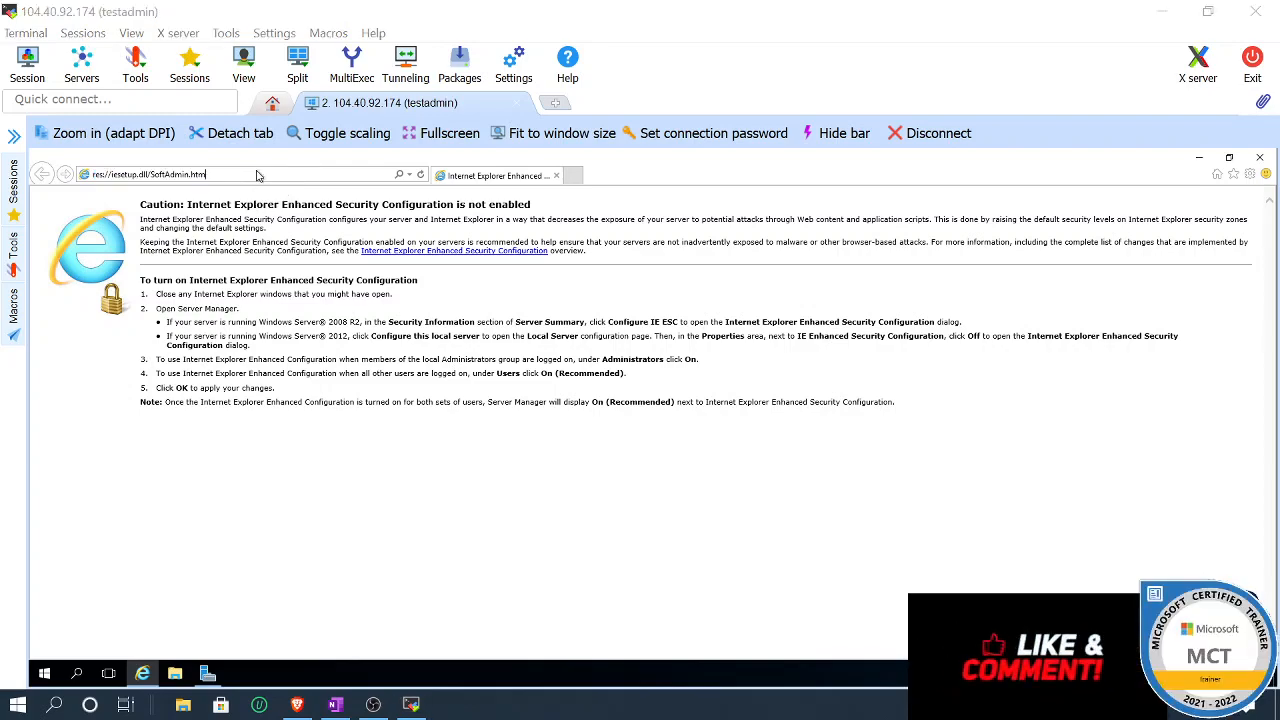
{"action": "left_click_drag", "start_coordinate": [239, 174], "coordinate": [70, 175]}
{"action": "type", "text": "goog"}
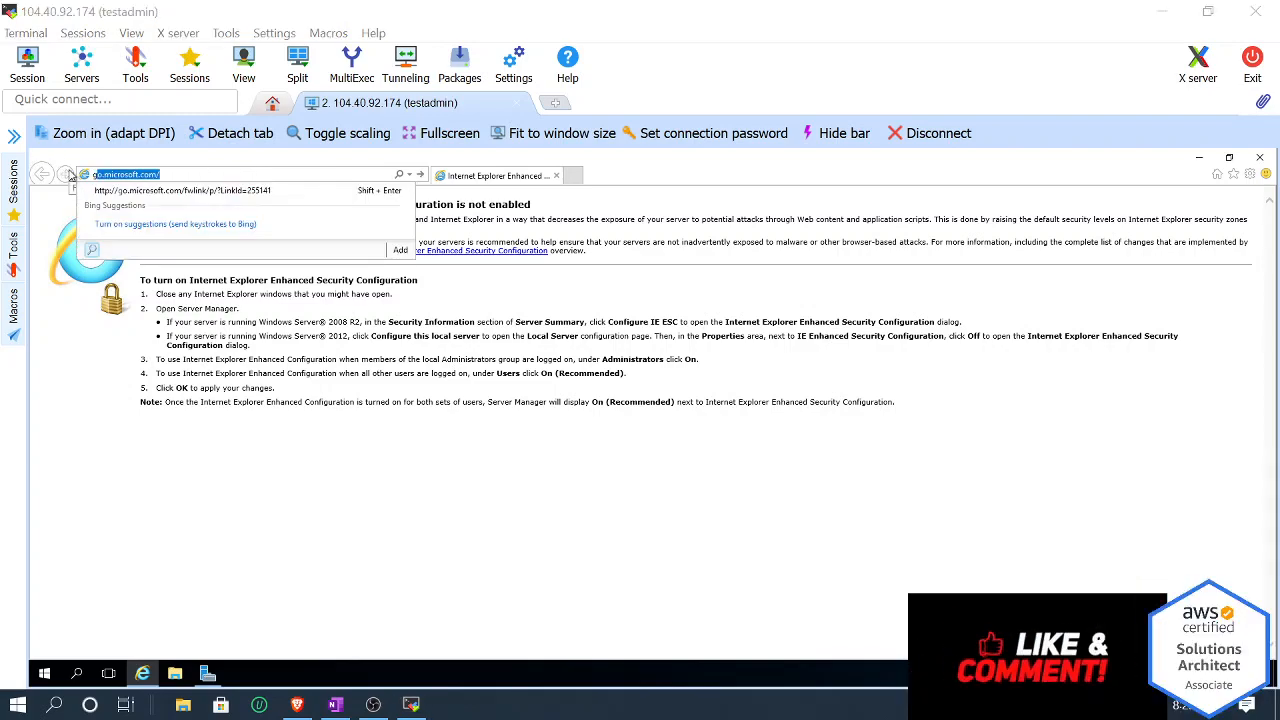
{"action": "type", "text": "le.com"}
{"action": "key", "text": "Return"}
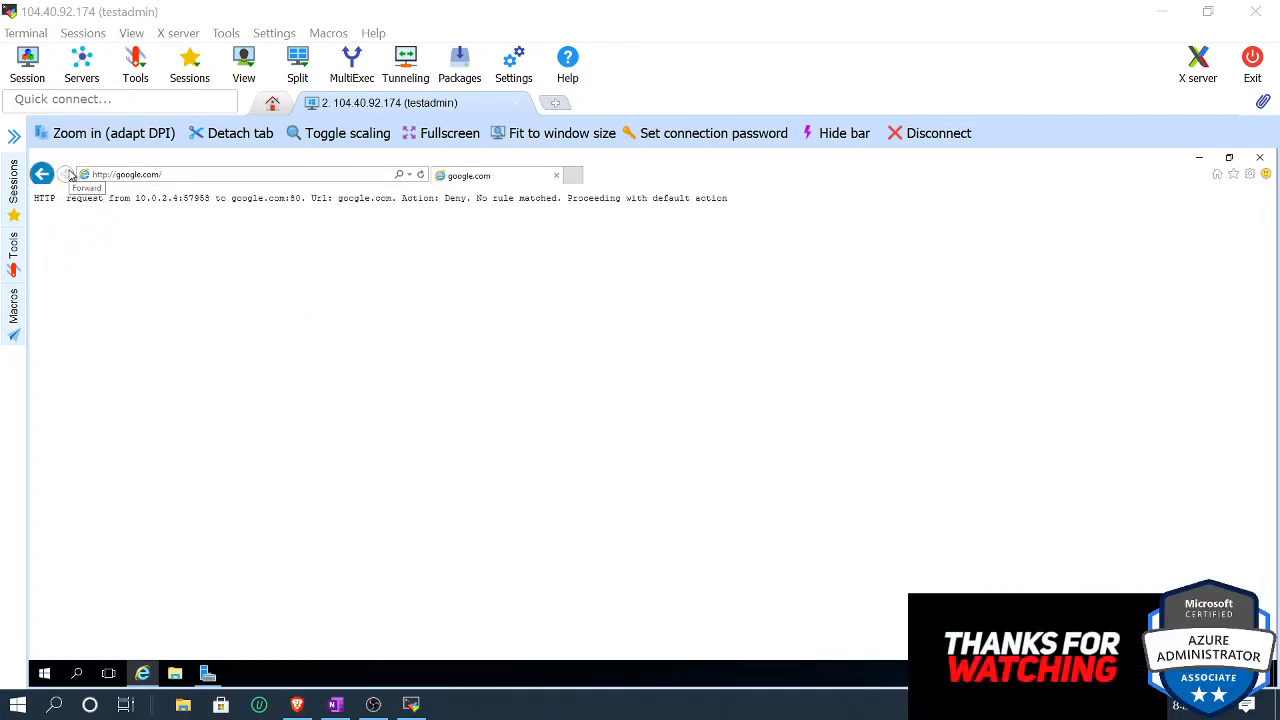
{"action": "left_click", "coordinate": [222, 178]}
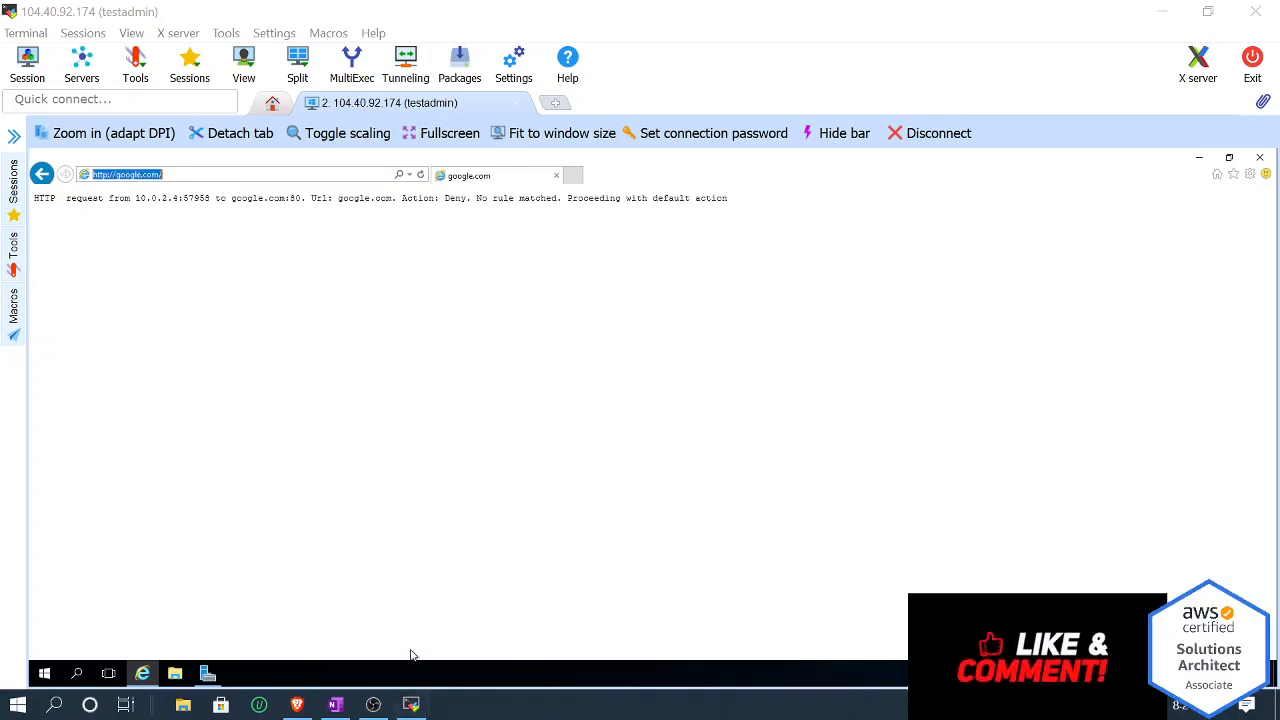
Step: Return to the Azure portal and re-check the target FQDN entries of the application-fw-rule collection against the address browsed
{"action": "left_click", "coordinate": [298, 706]}
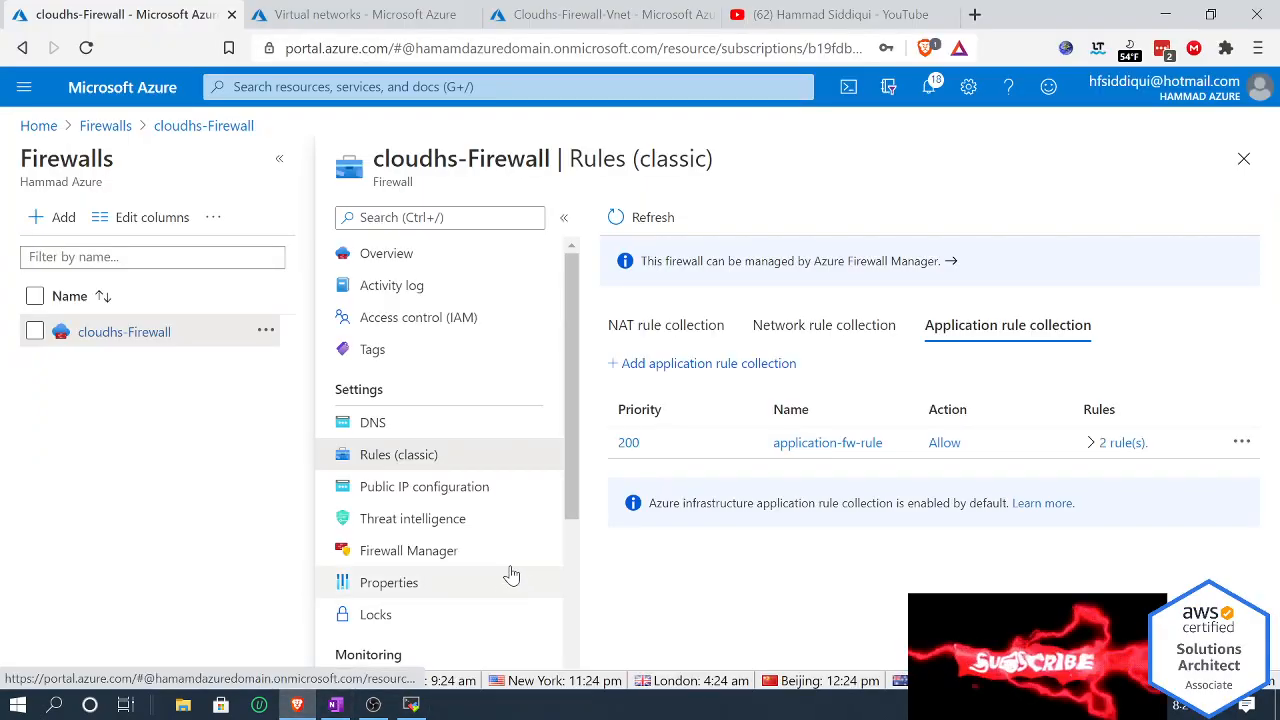
{"action": "left_click", "coordinate": [775, 445]}
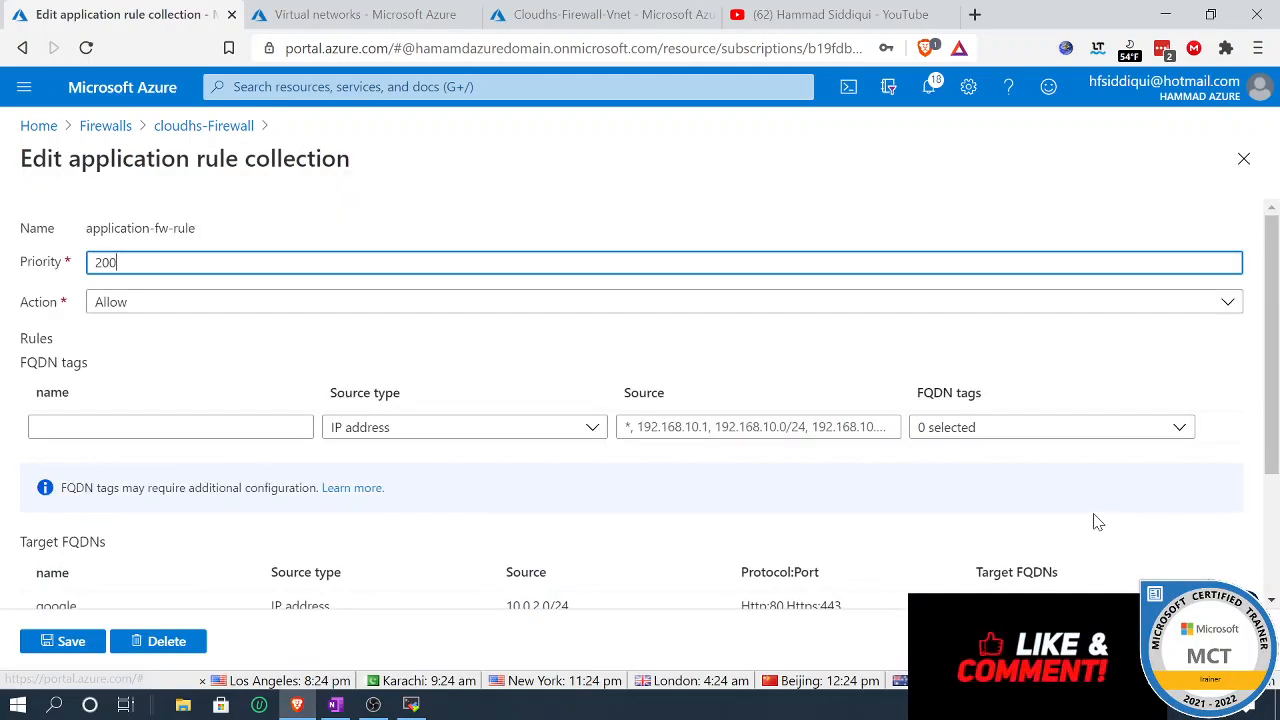
{"action": "scroll", "coordinate": [1060, 521], "scroll_direction": "down", "scroll_amount": 2}
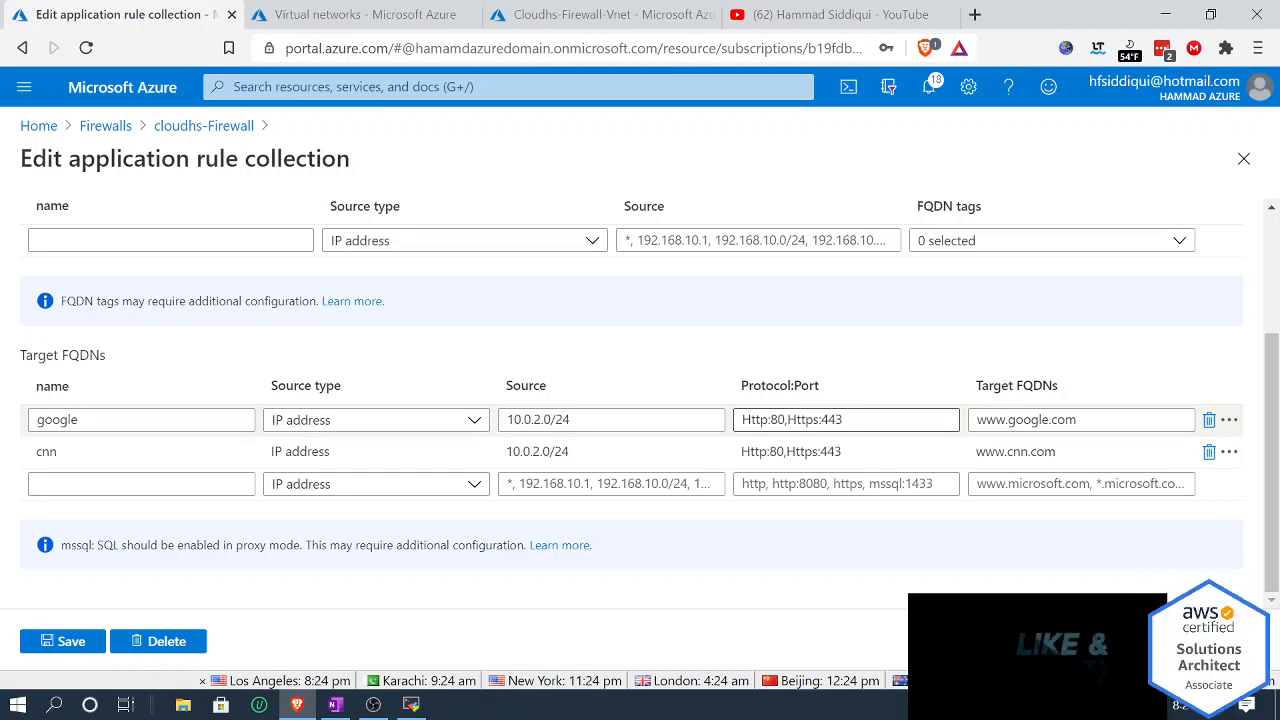
{"action": "scroll", "coordinate": [894, 428], "scroll_direction": "up", "scroll_amount": 2}
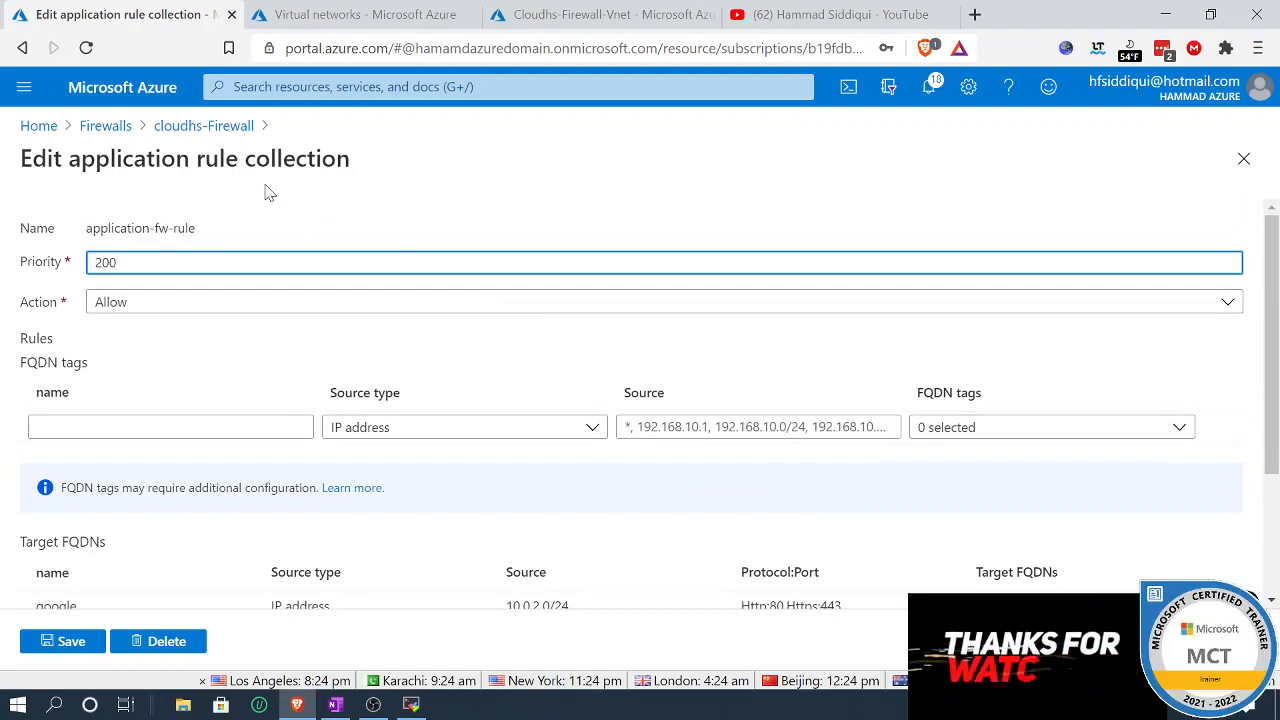
{"action": "left_click", "coordinate": [204, 126]}
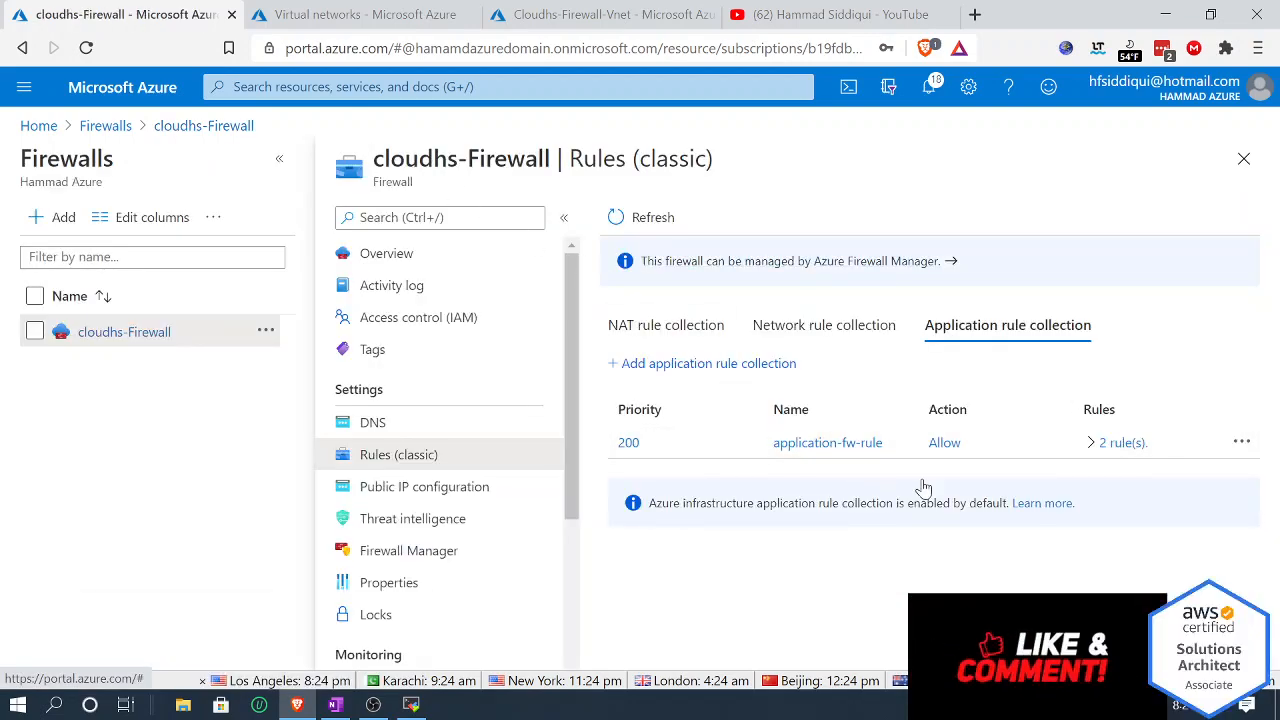
Step: Review the DNS rules in cloudhs-Firewall's Net-rule network collection, and check its NAT rule collection
{"action": "left_click", "coordinate": [857, 331]}
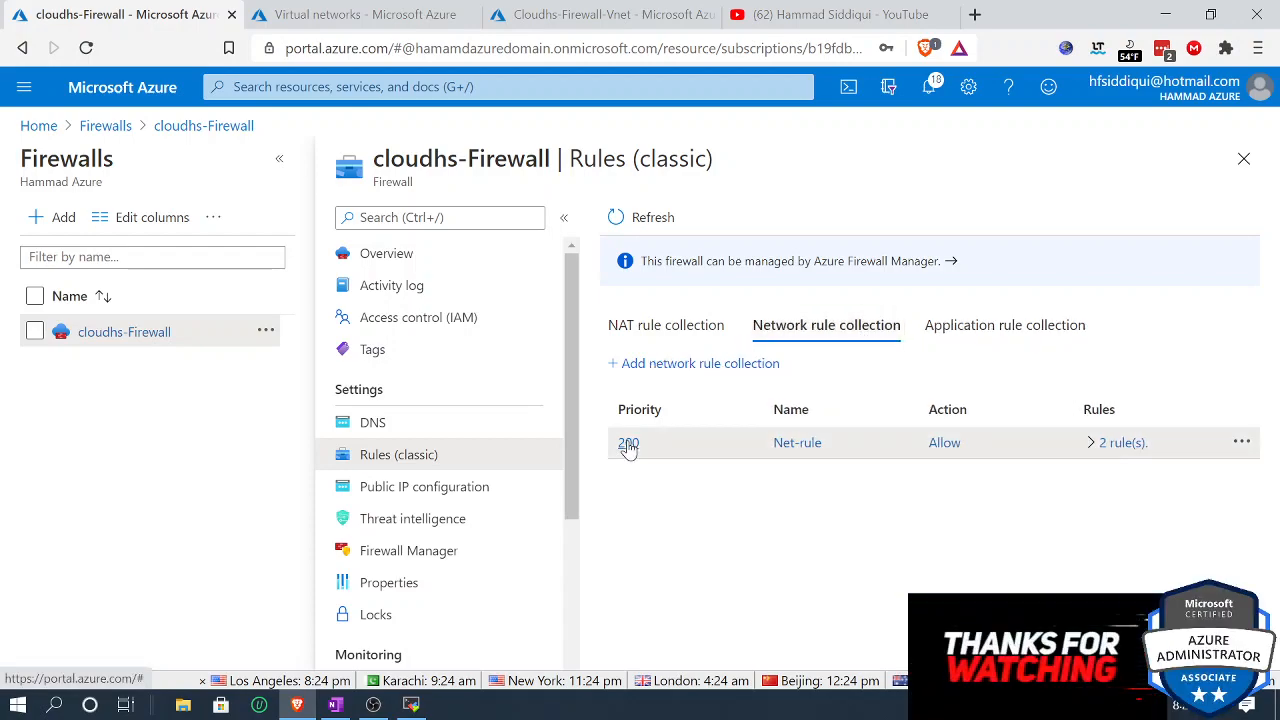
{"action": "left_click", "coordinate": [826, 468]}
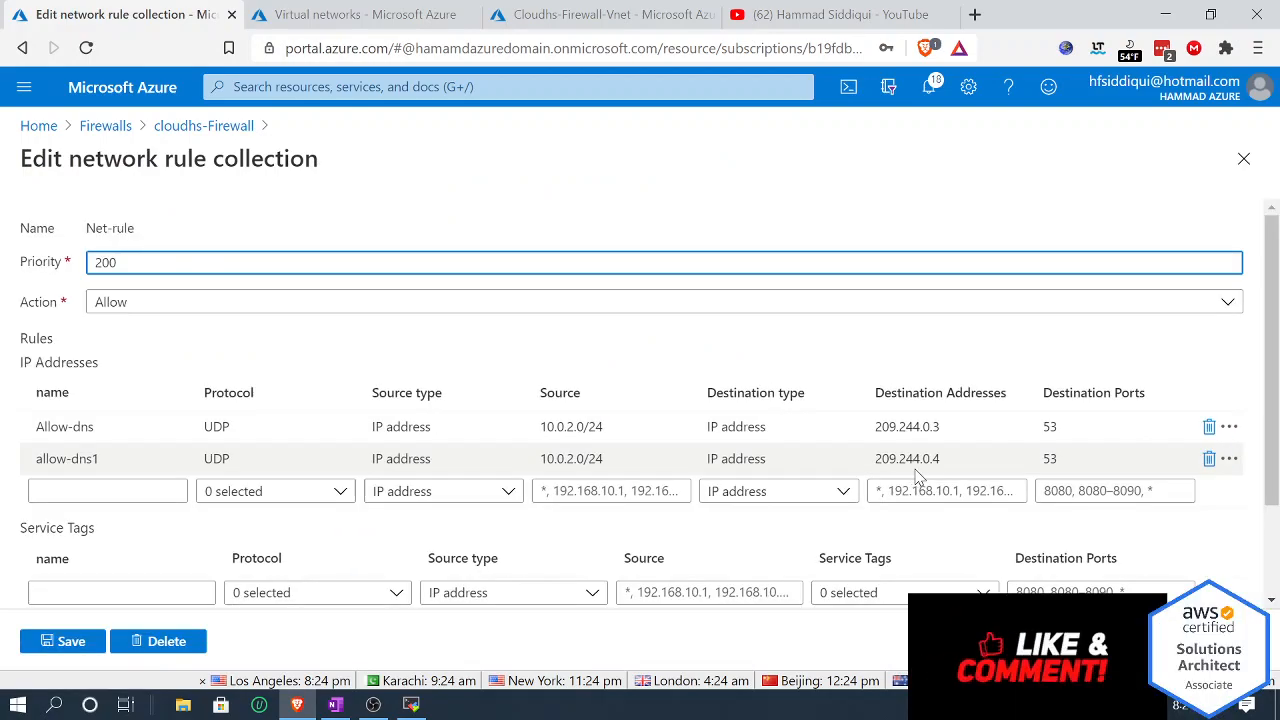
{"action": "left_click", "coordinate": [925, 470]}
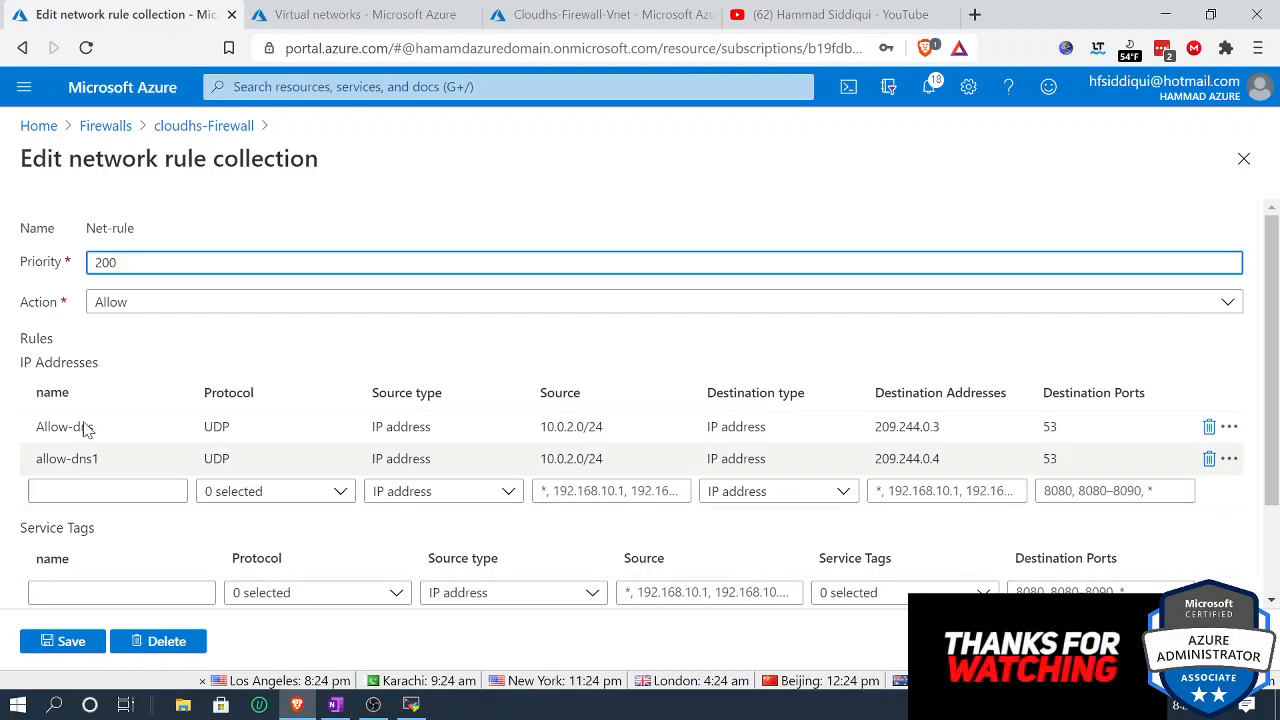
{"action": "left_click", "coordinate": [200, 125]}
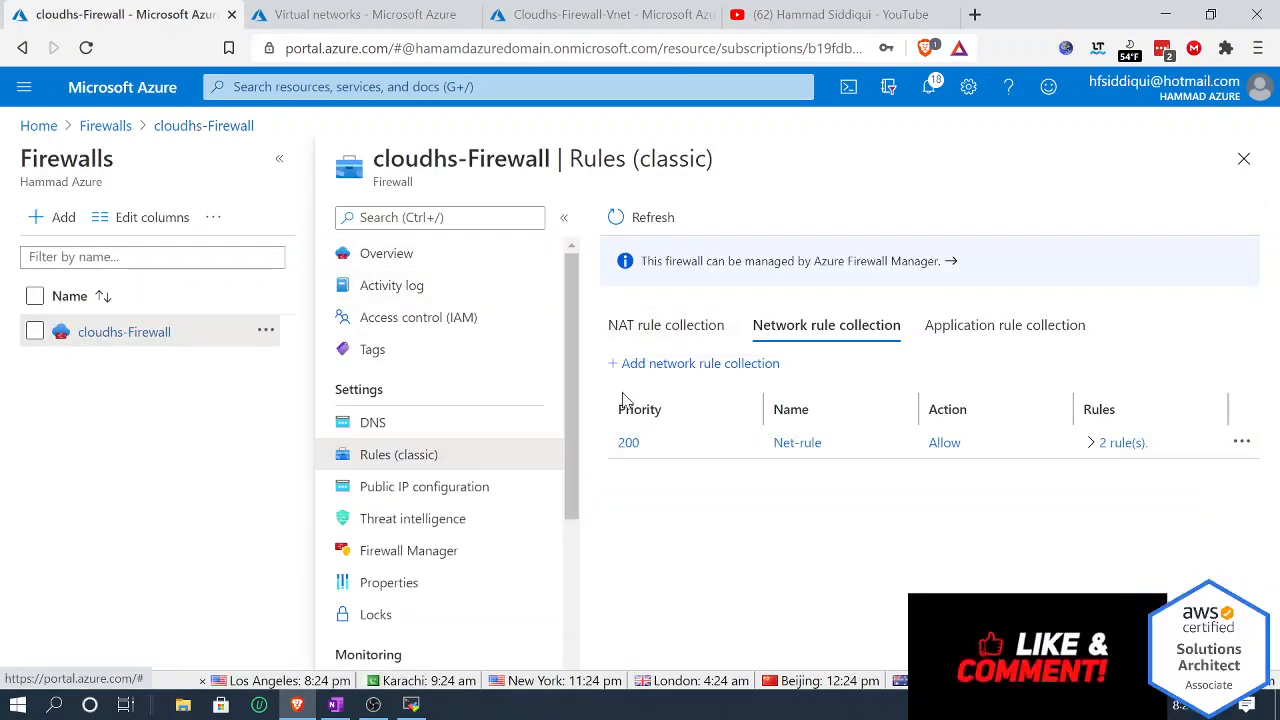
{"action": "left_click", "coordinate": [649, 333]}
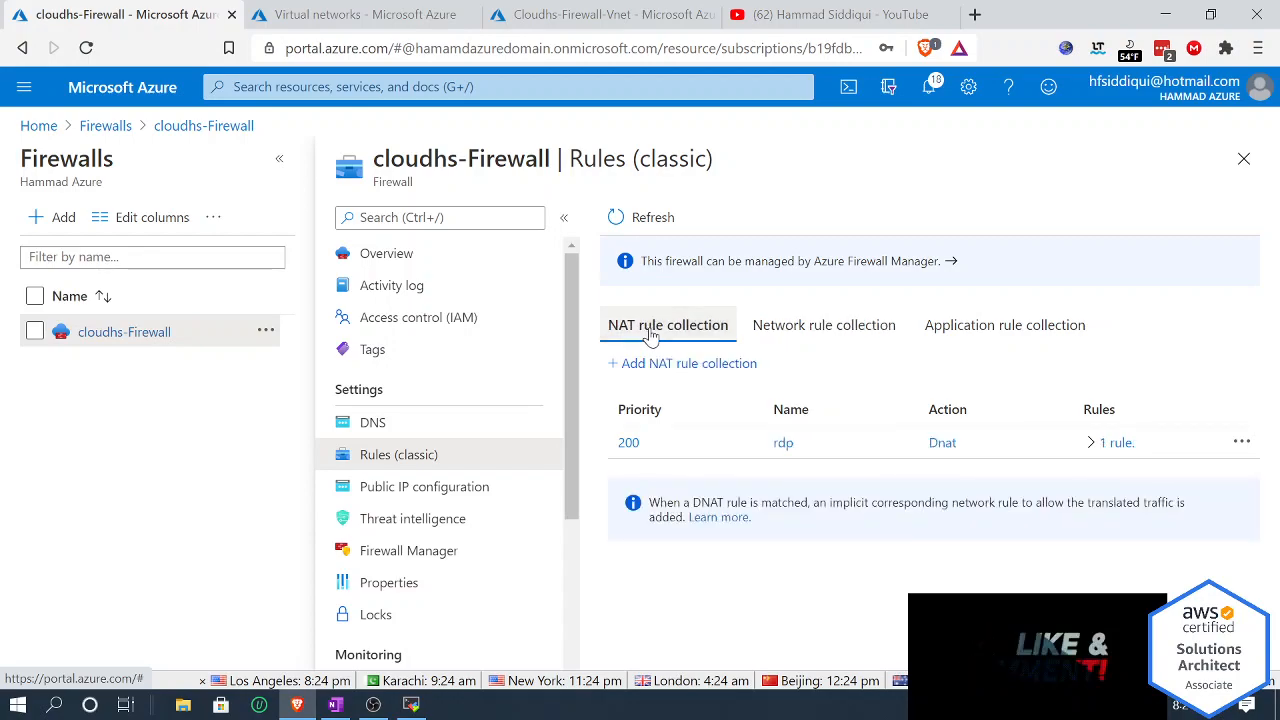
{"action": "left_click", "coordinate": [626, 448]}
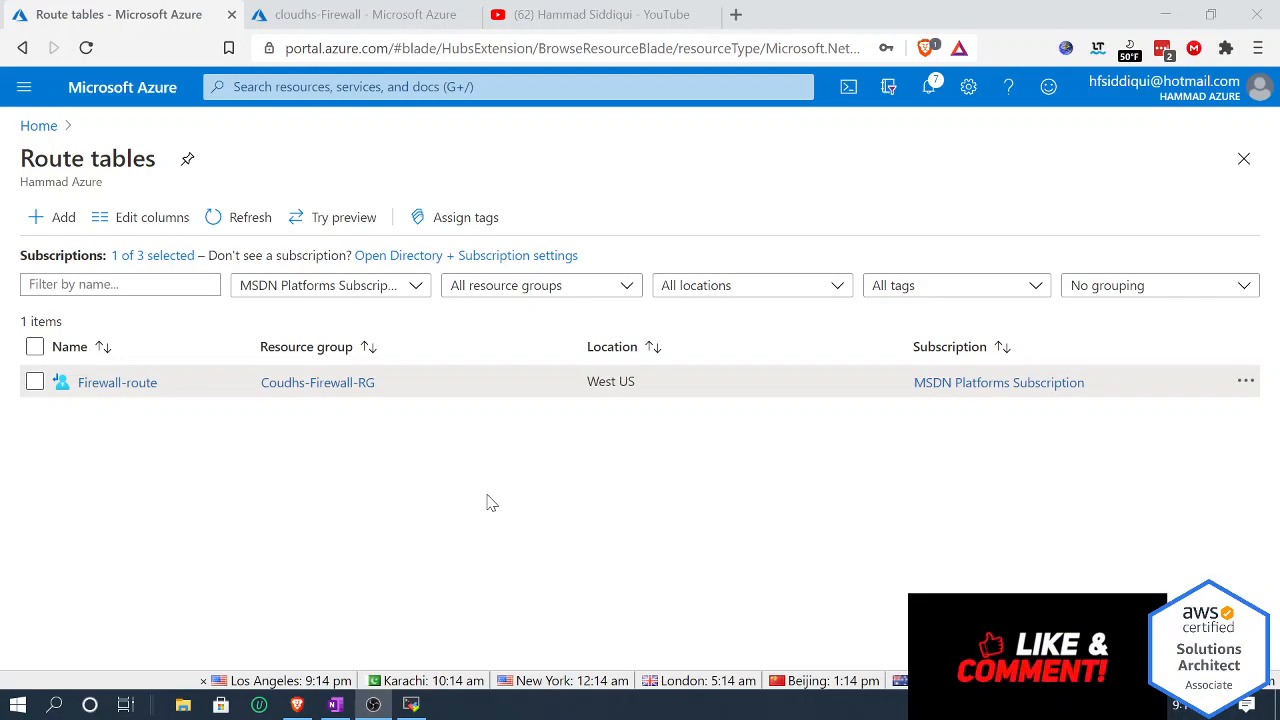
Step: Return the route tables page to the portal home and show the classic NAT rule collections of cloudhs-Firewall
{"action": "left_click", "coordinate": [50, 127]}
{"action": "left_click", "coordinate": [365, 14]}
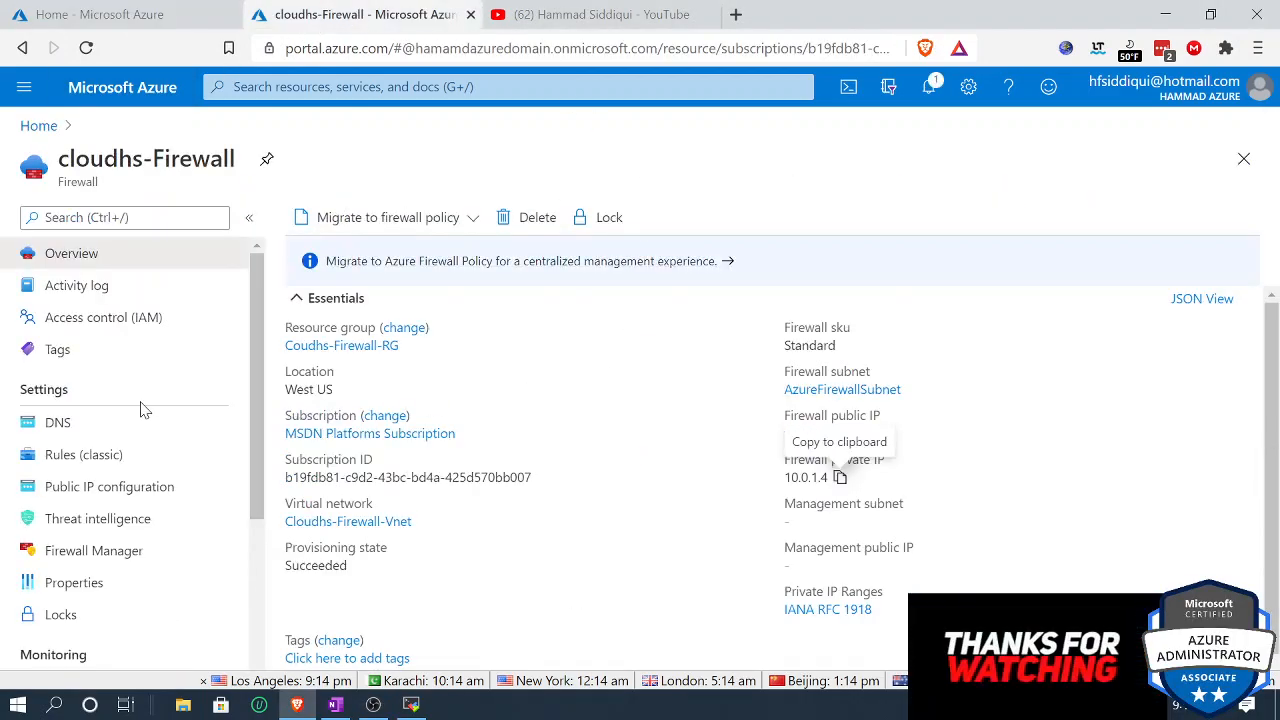
{"action": "left_click", "coordinate": [75, 454]}
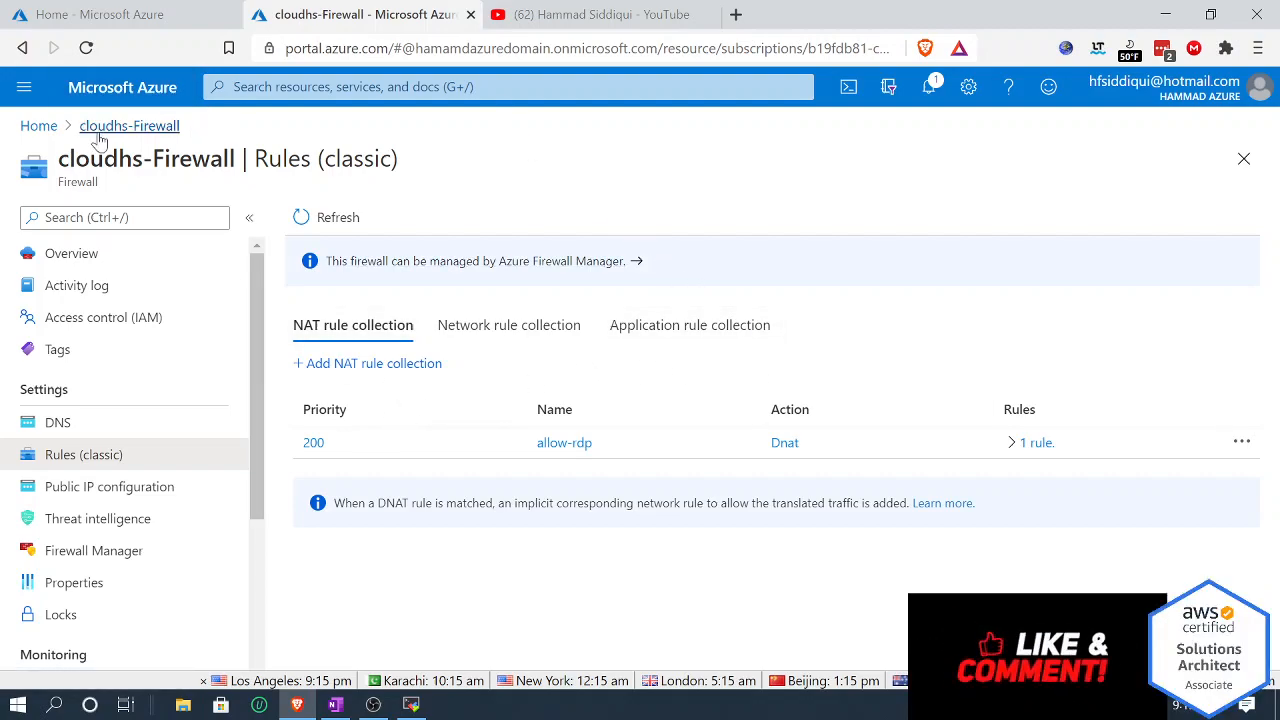
Step: Check the running status of cloudhs-fw-vm01 in the virtual machines list
{"action": "left_click", "coordinate": [160, 14]}
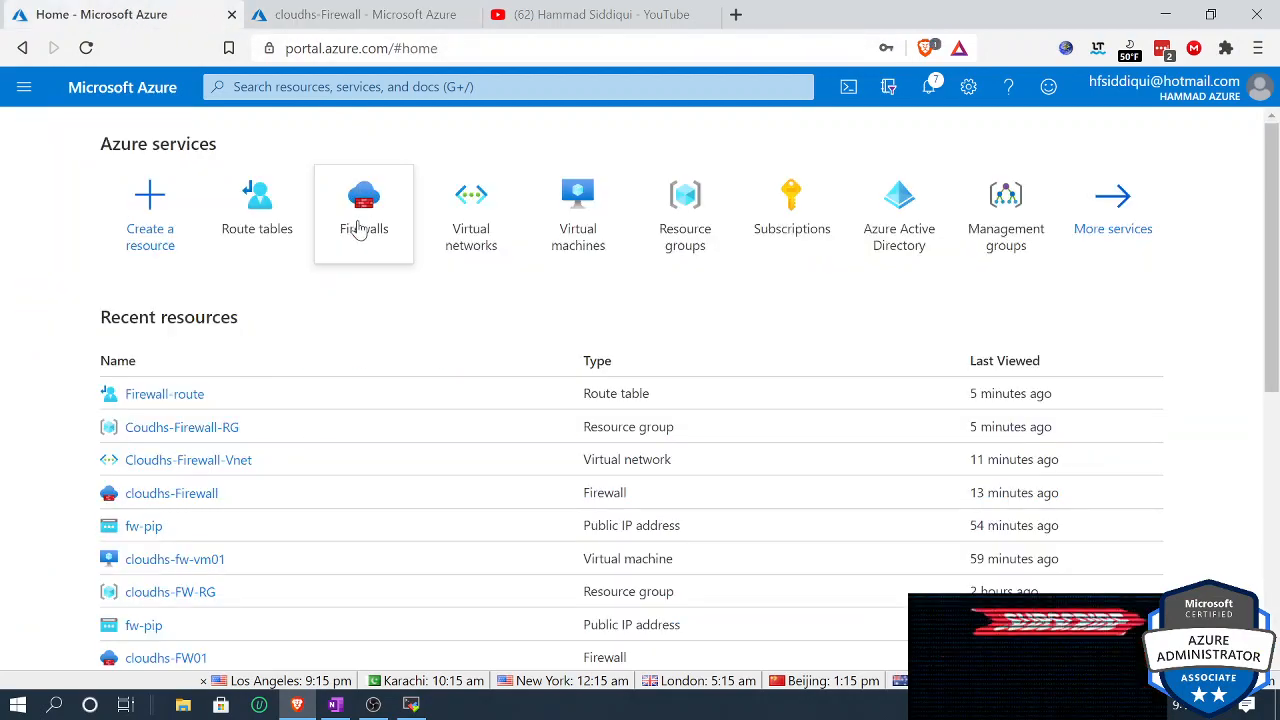
{"action": "left_click", "coordinate": [596, 233]}
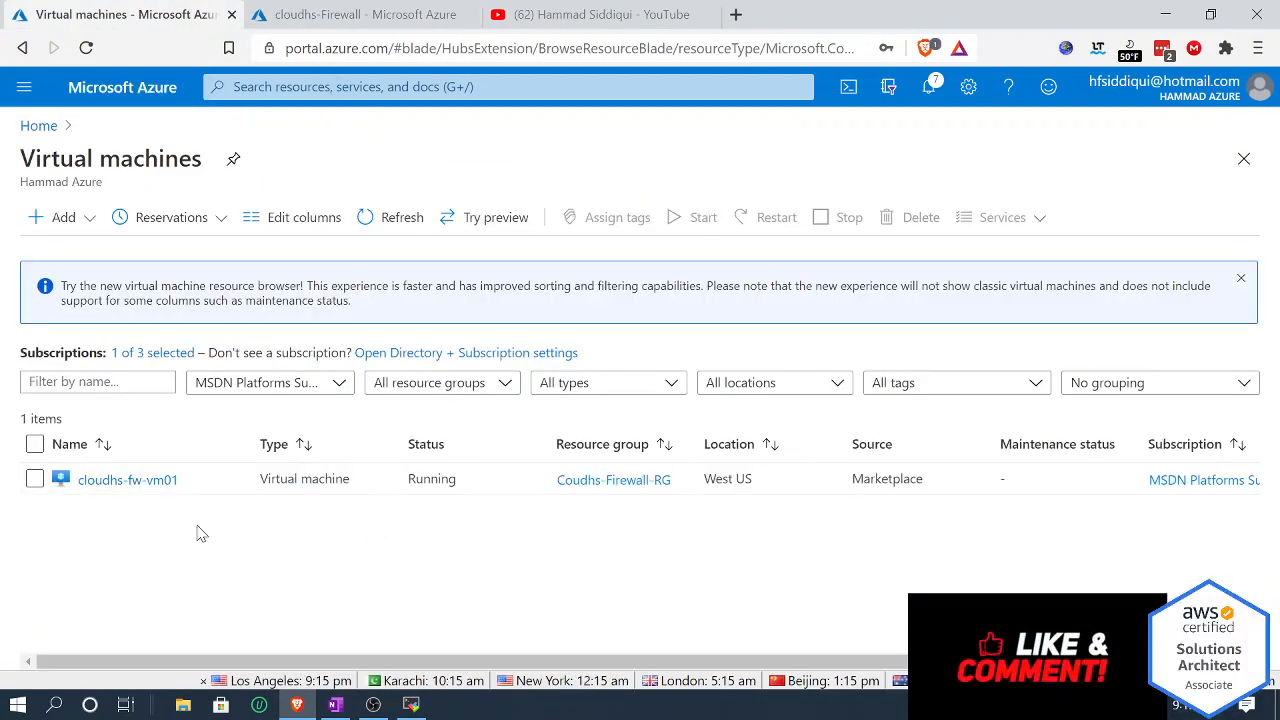
{"action": "left_click_drag", "start_coordinate": [462, 482], "coordinate": [370, 482]}
{"action": "left_click", "coordinate": [547, 539]}
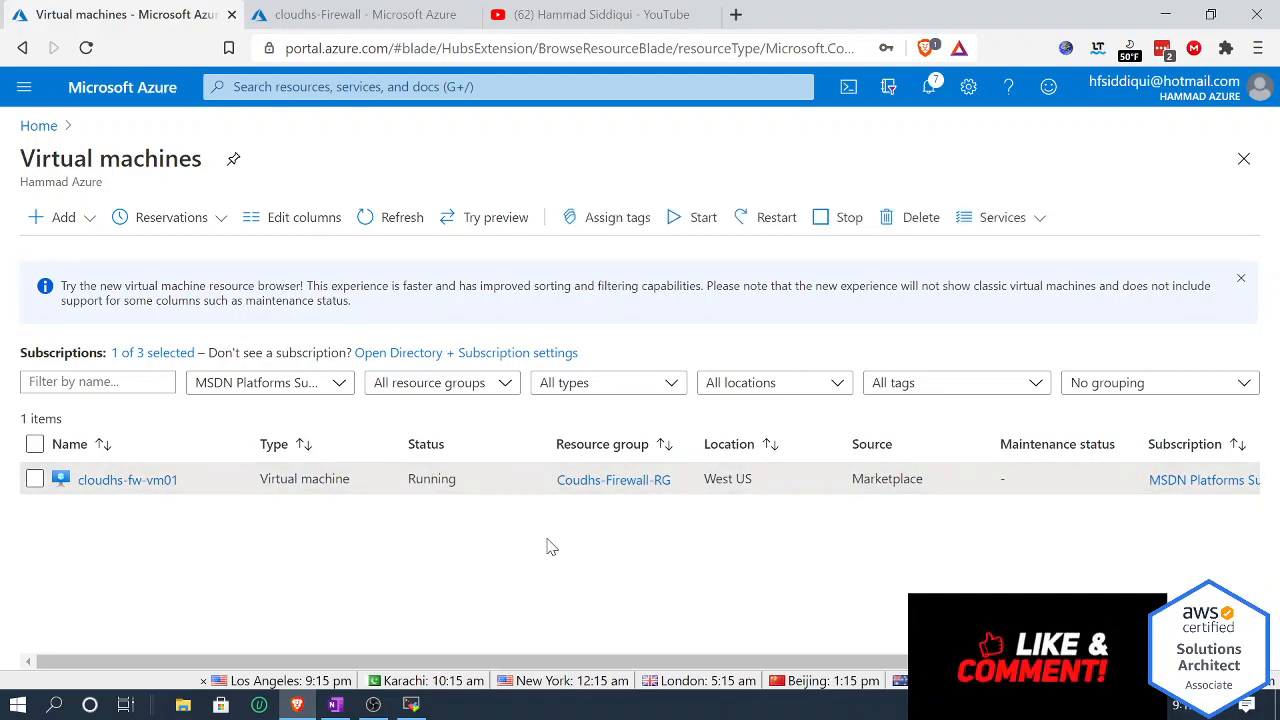
Step: Look up the IP address of cloudhs-Firewall's public IP fw-pip, and switch to MobaXterm
{"action": "left_click", "coordinate": [340, 14]}
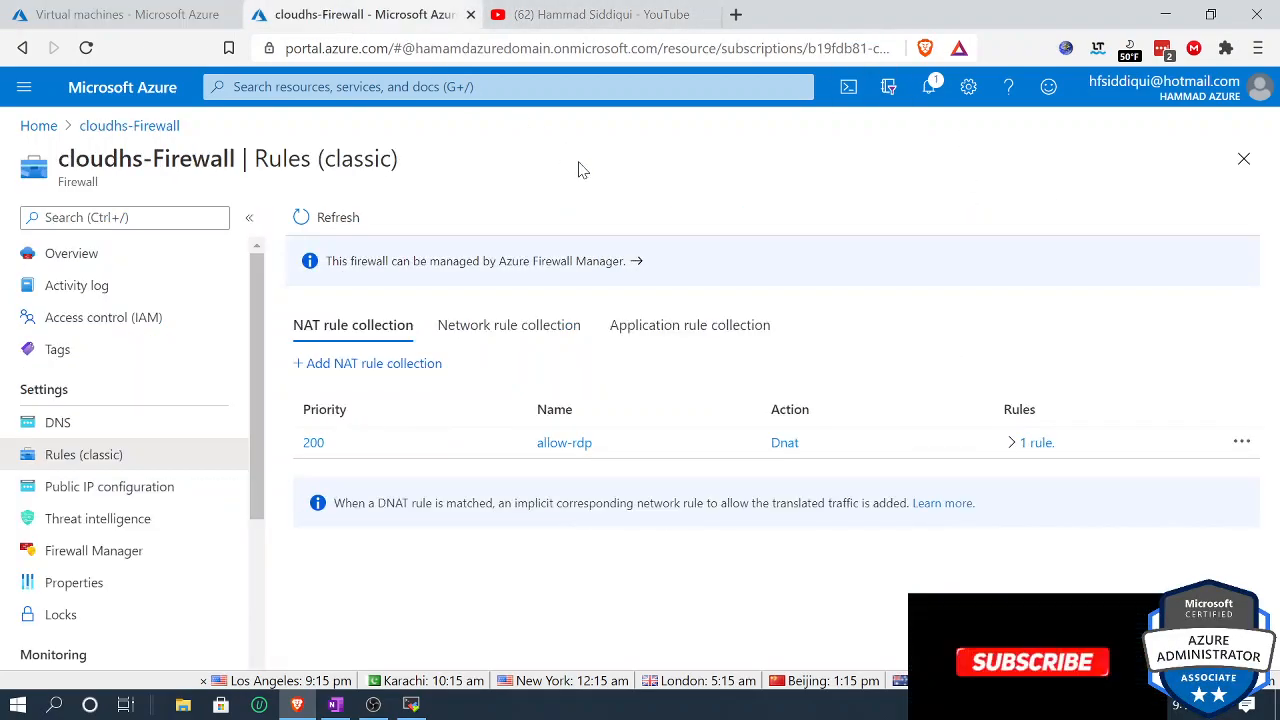
{"action": "left_click", "coordinate": [50, 254]}
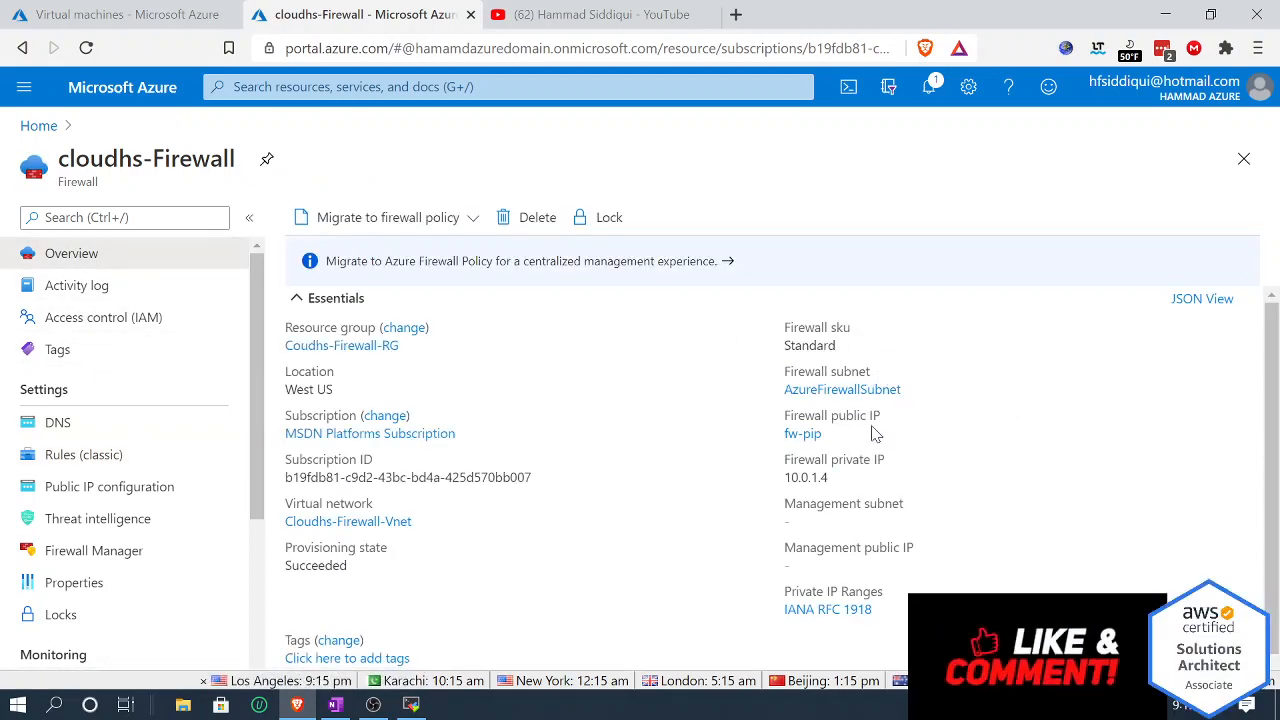
{"action": "left_click", "coordinate": [794, 437]}
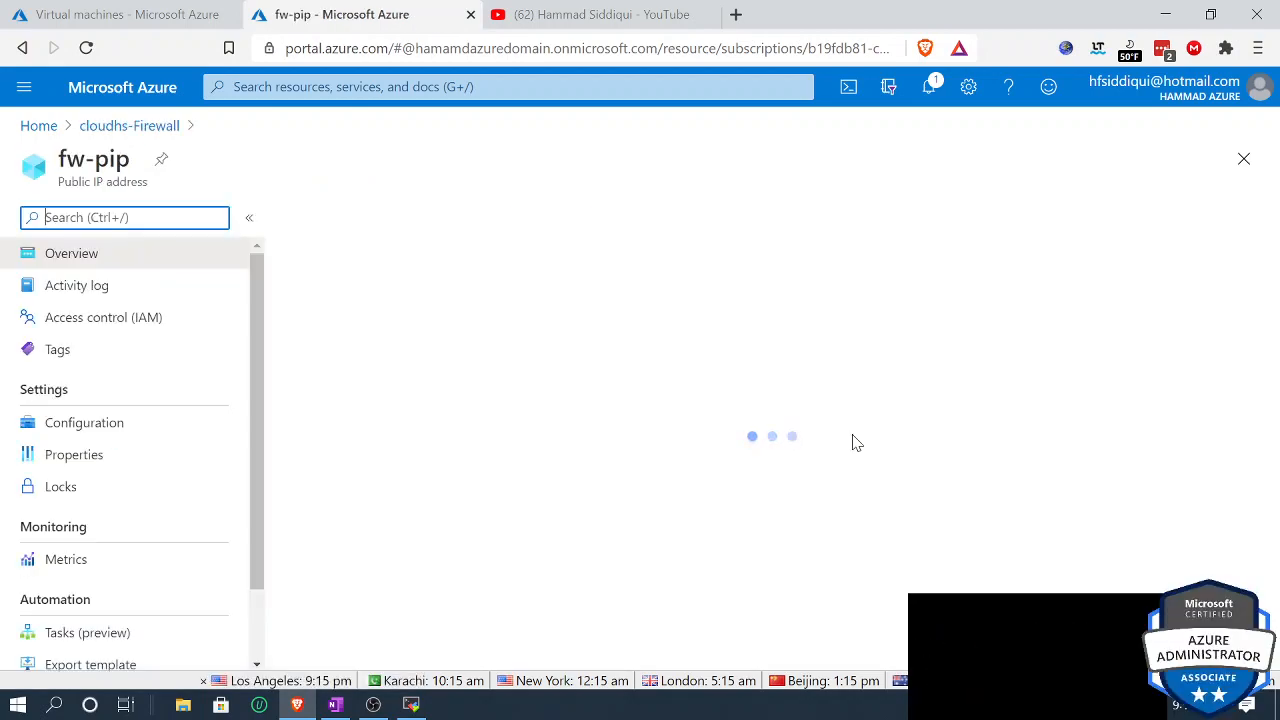
{"action": "left_click_drag", "start_coordinate": [793, 383], "coordinate": [880, 390]}
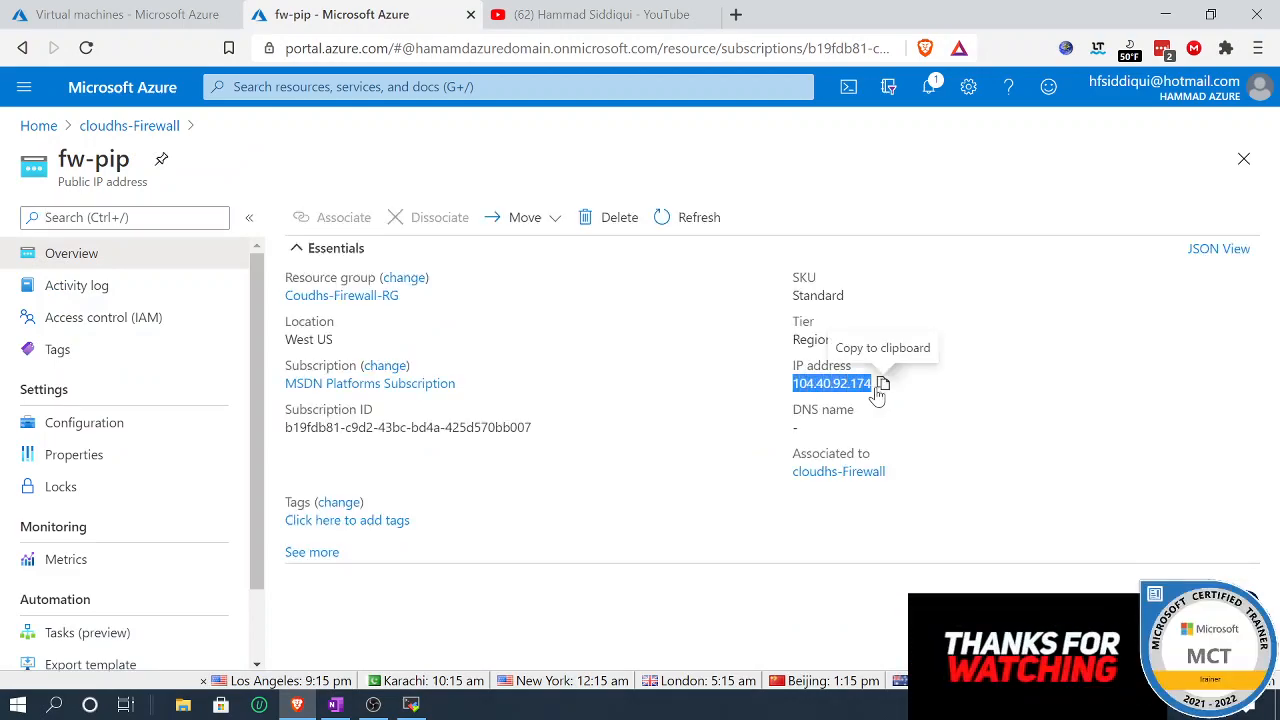
{"action": "left_click", "coordinate": [420, 706]}
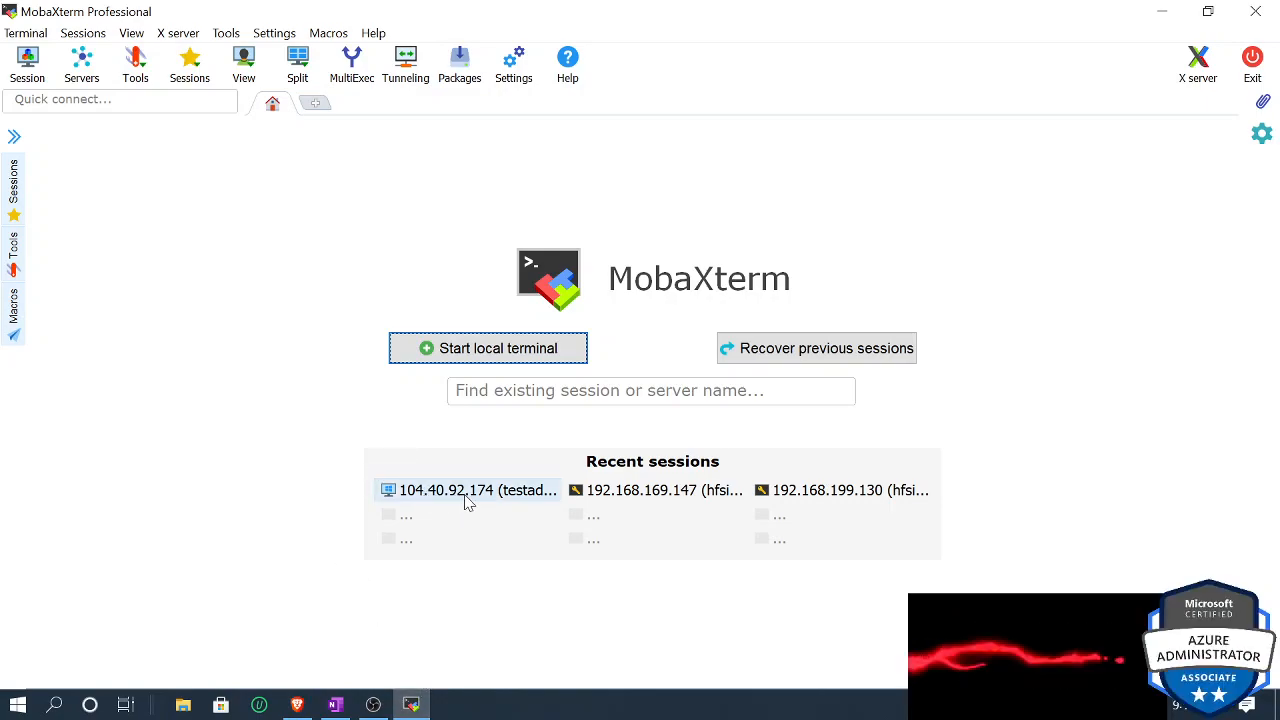
Step: Connect to the recent RDP session on 104.40.92.174 in MobaXterm, enter the account password, and decline saving it
{"action": "mouse_move", "coordinate": [423, 707]}
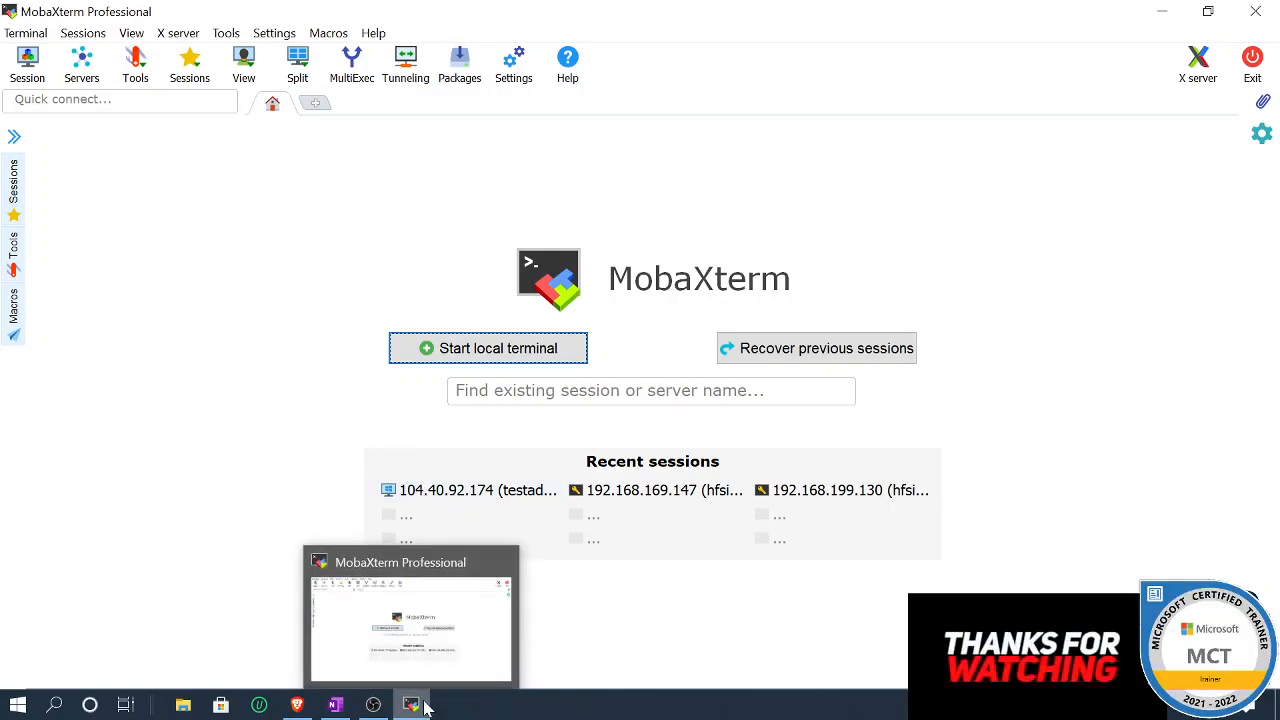
{"action": "left_click", "coordinate": [297, 705]}
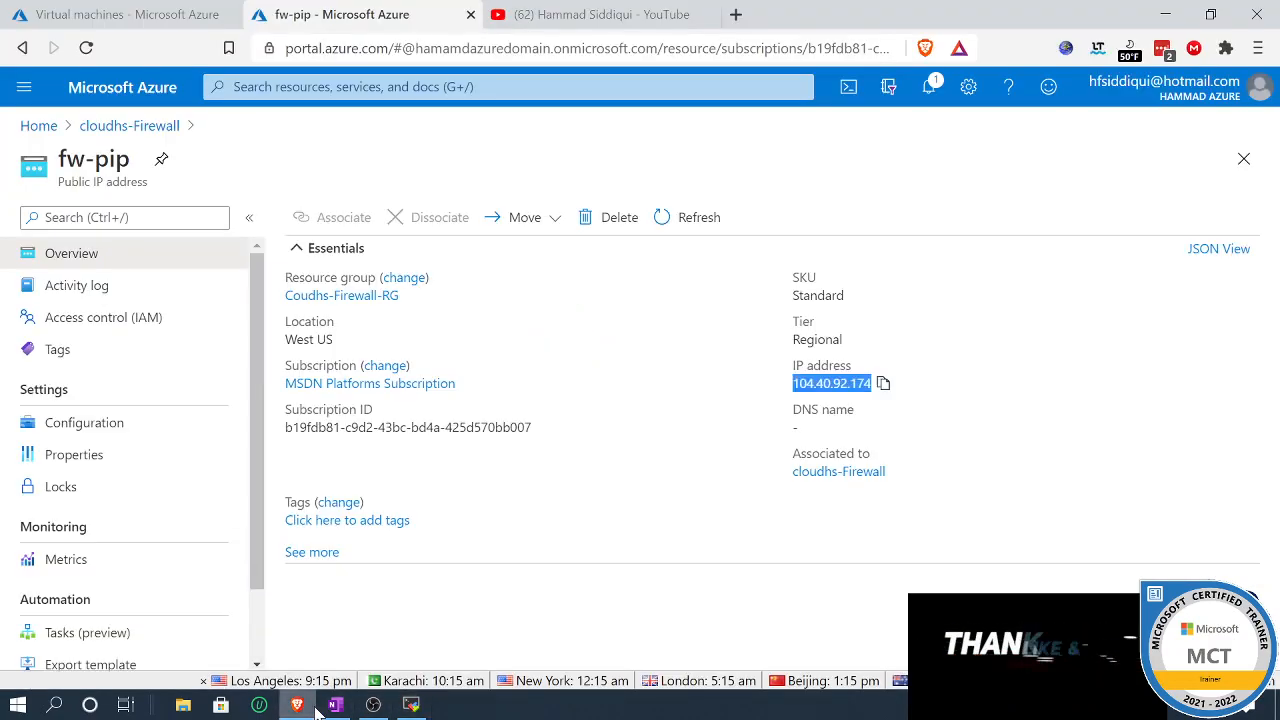
{"action": "left_click", "coordinate": [411, 705]}
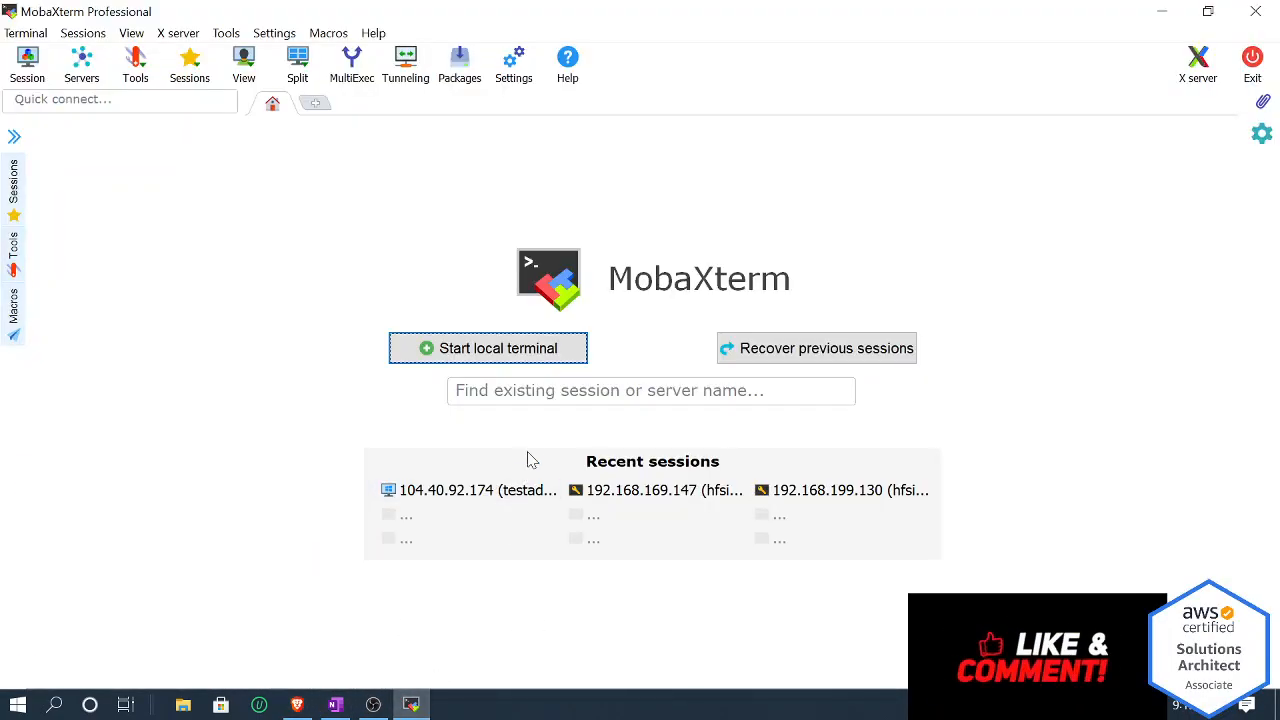
{"action": "left_click", "coordinate": [437, 503]}
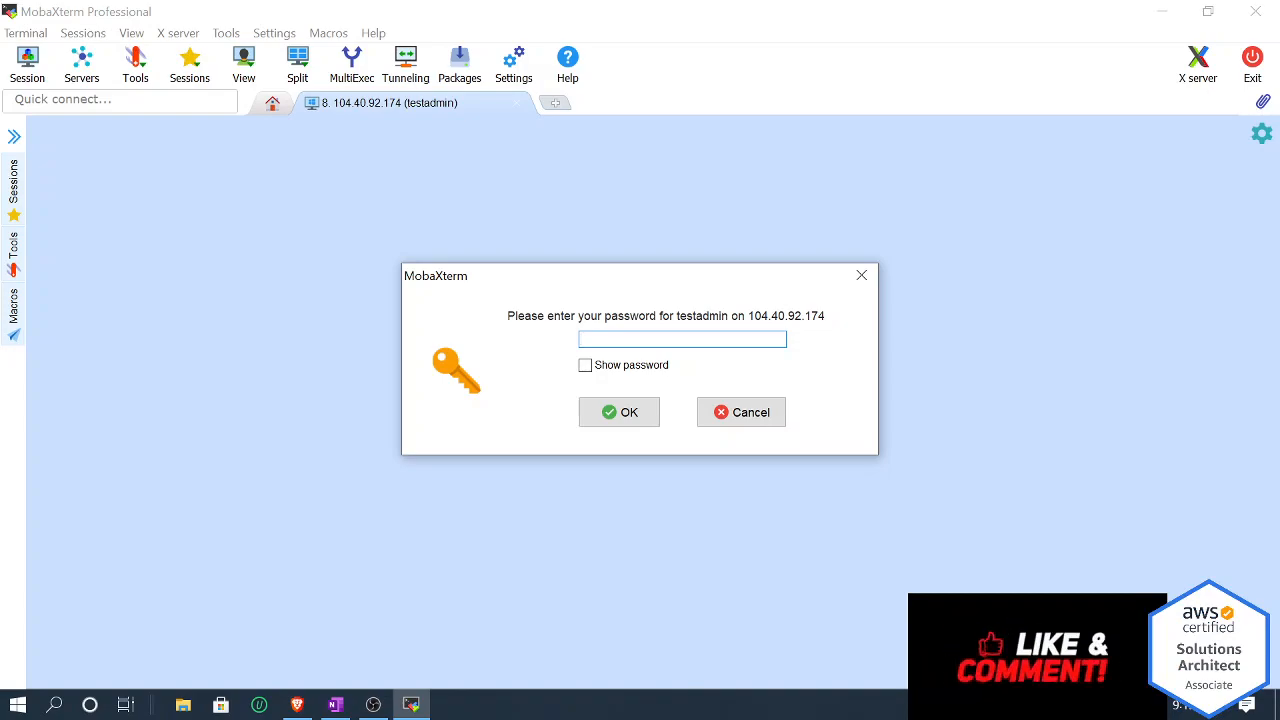
{"action": "type", "text": "**"}
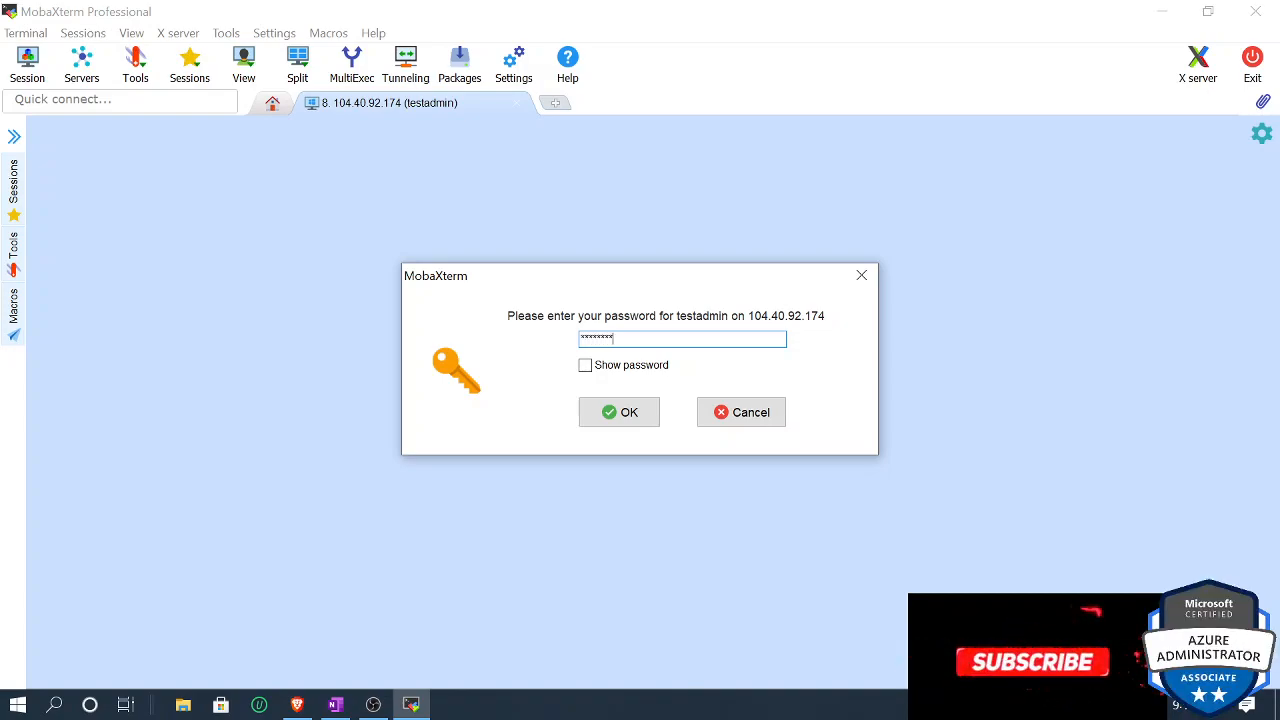
{"action": "key", "text": "Return"}
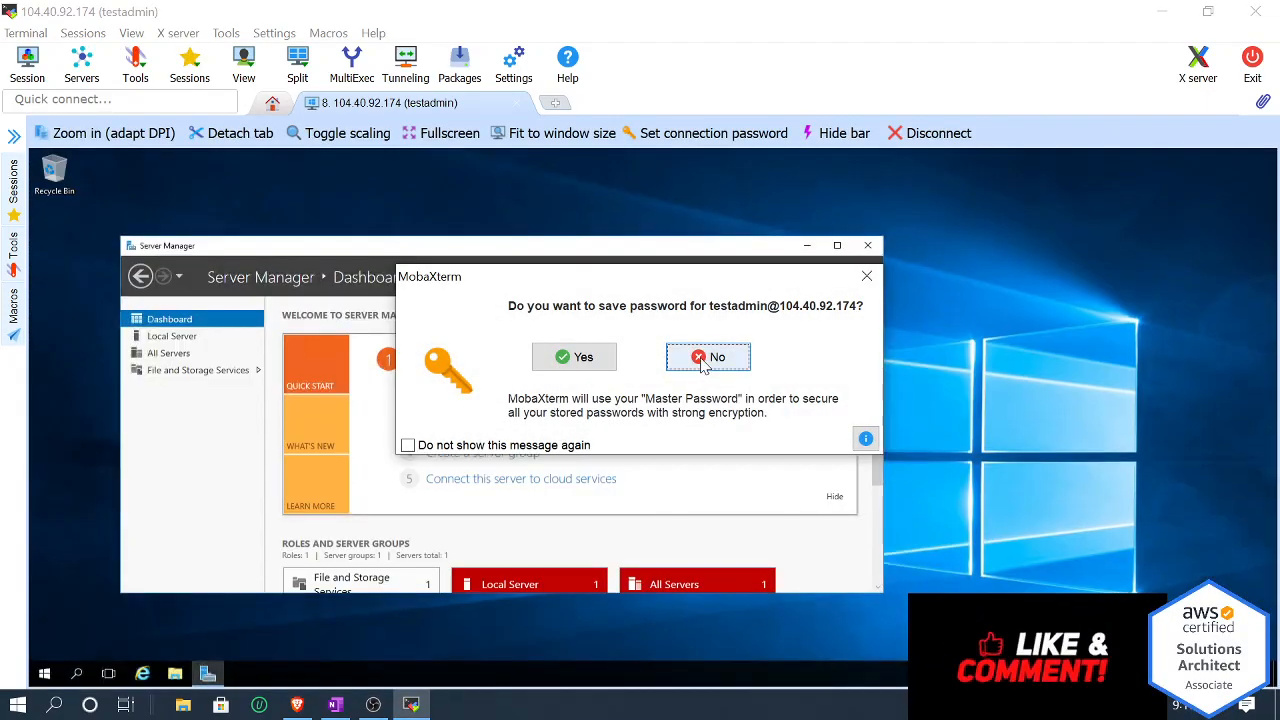
{"action": "left_click", "coordinate": [708, 357]}
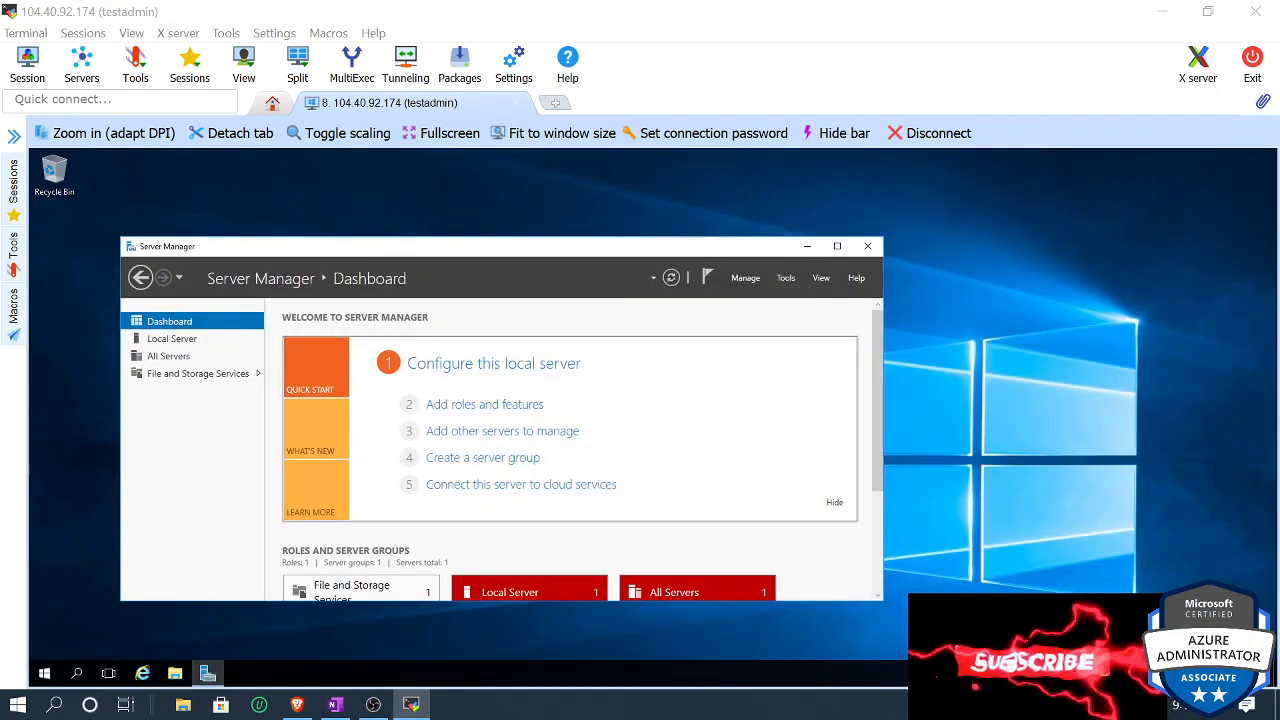
Step: Minimize Server Manager on the remote VM and browse to google.com in Internet Explorer
{"action": "left_click", "coordinate": [807, 246]}
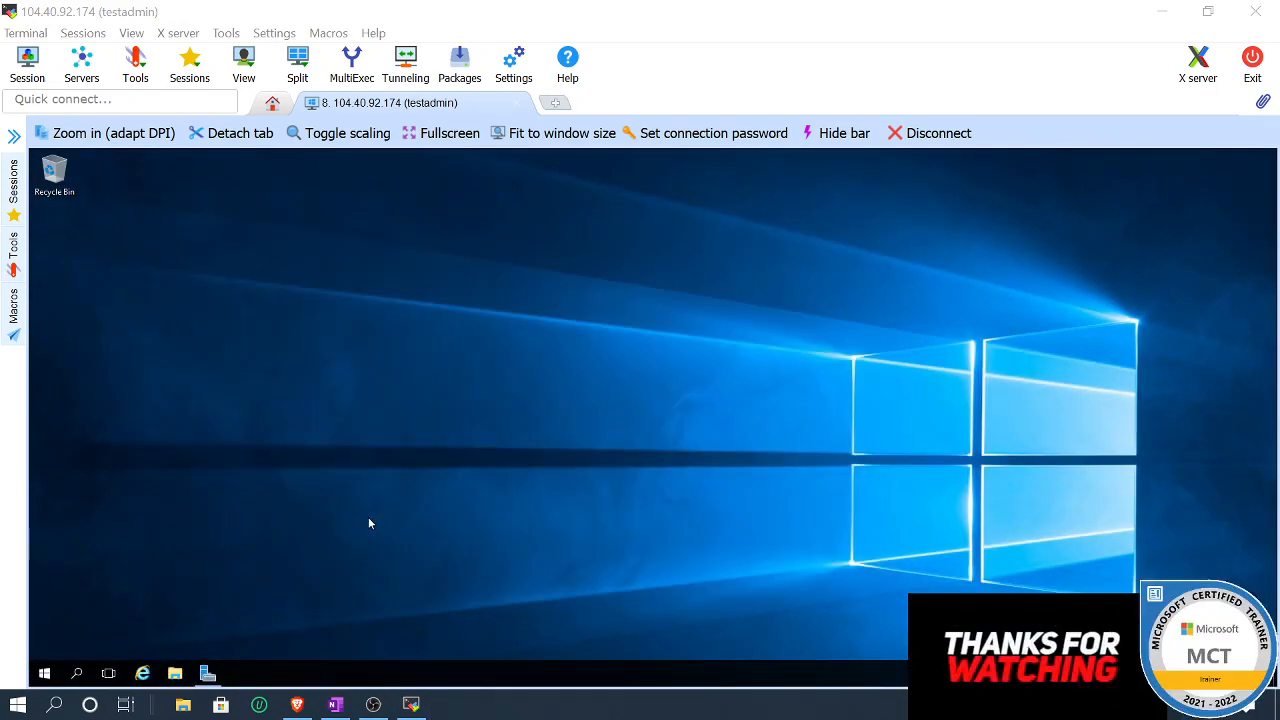
{"action": "left_click", "coordinate": [142, 673]}
{"action": "left_click", "coordinate": [311, 175]}
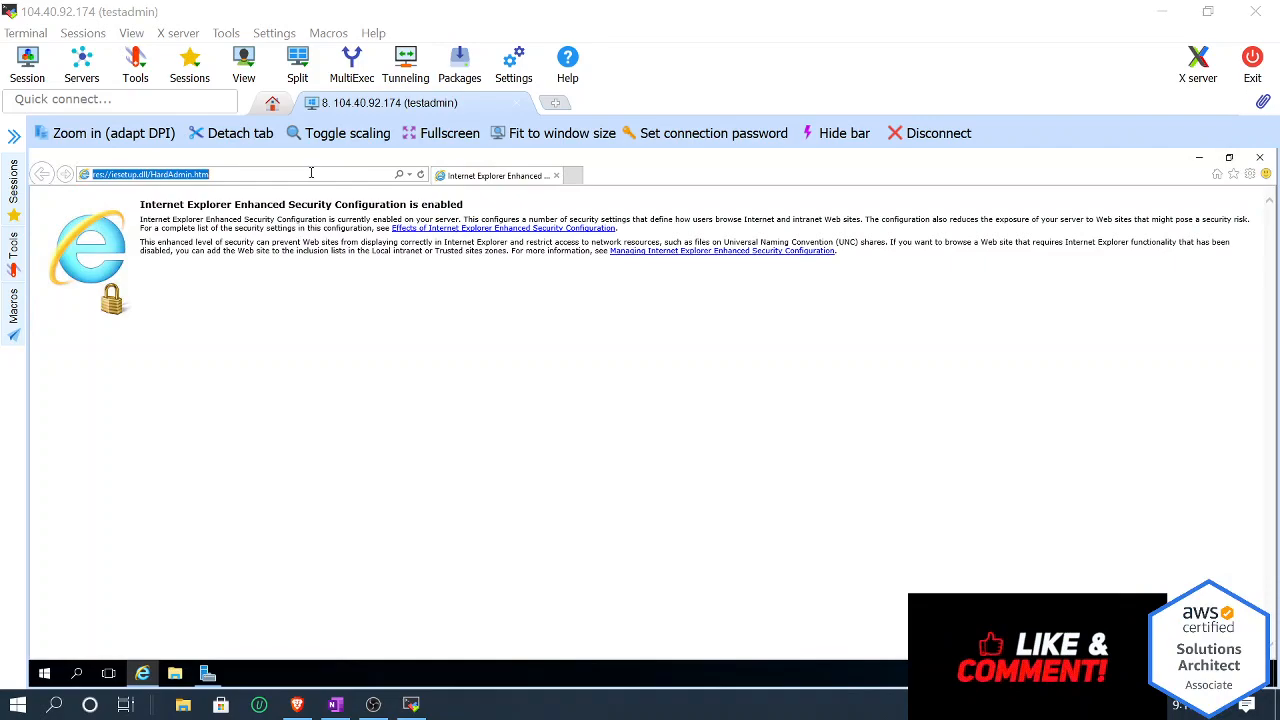
{"action": "type", "text": "goog"}
{"action": "type", "text": "l"}
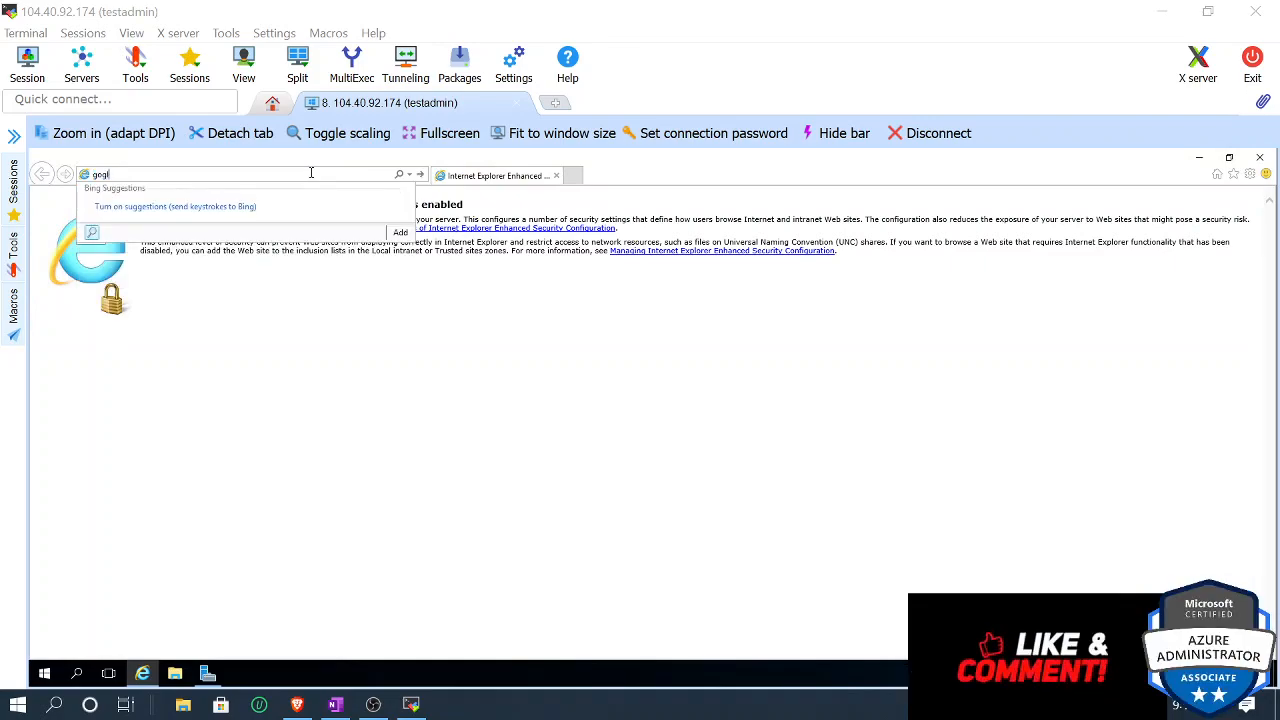
{"action": "key", "text": "BackSpace"}
{"action": "key", "text": "BackSpace"}
{"action": "type", "text": "ogle.com"}
{"action": "key", "text": "Return"}
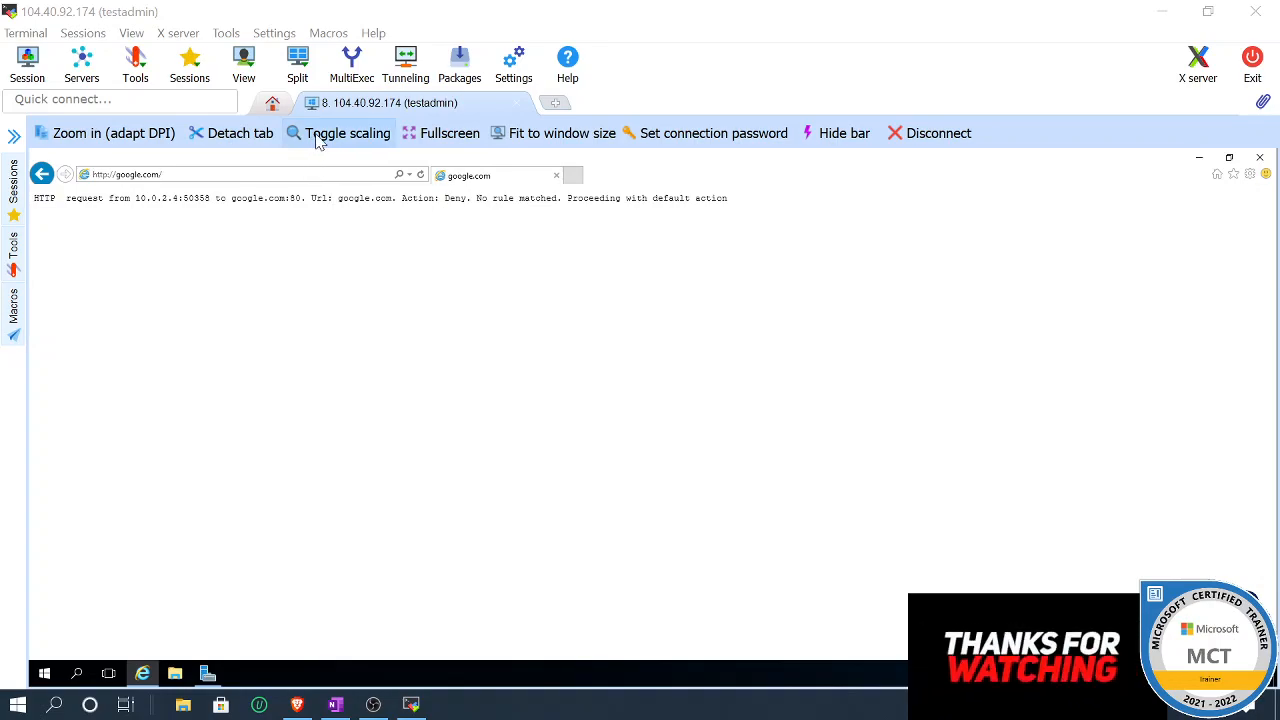
Step: Load cnn.com in the same Internet Explorer tab in place of google.com
{"action": "left_click", "coordinate": [297, 177]}
{"action": "left_click", "coordinate": [317, 174]}
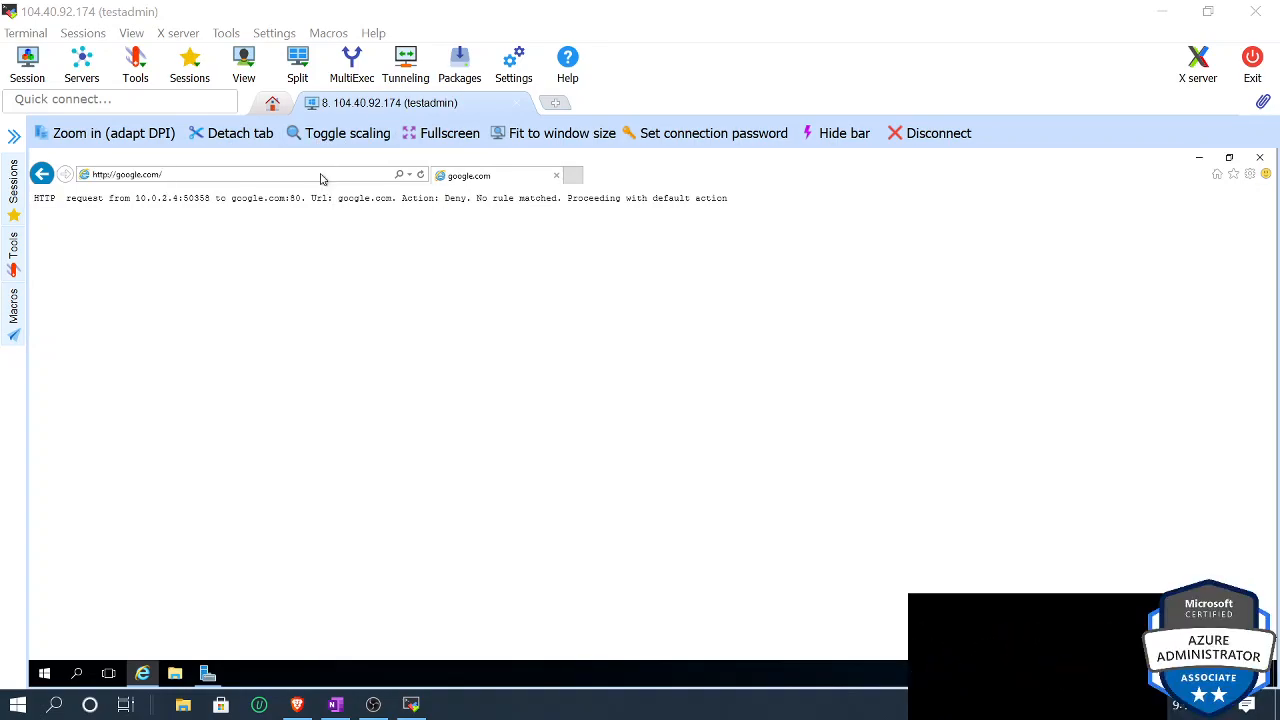
{"action": "left_click", "coordinate": [326, 172]}
{"action": "type", "text": "cnn"}
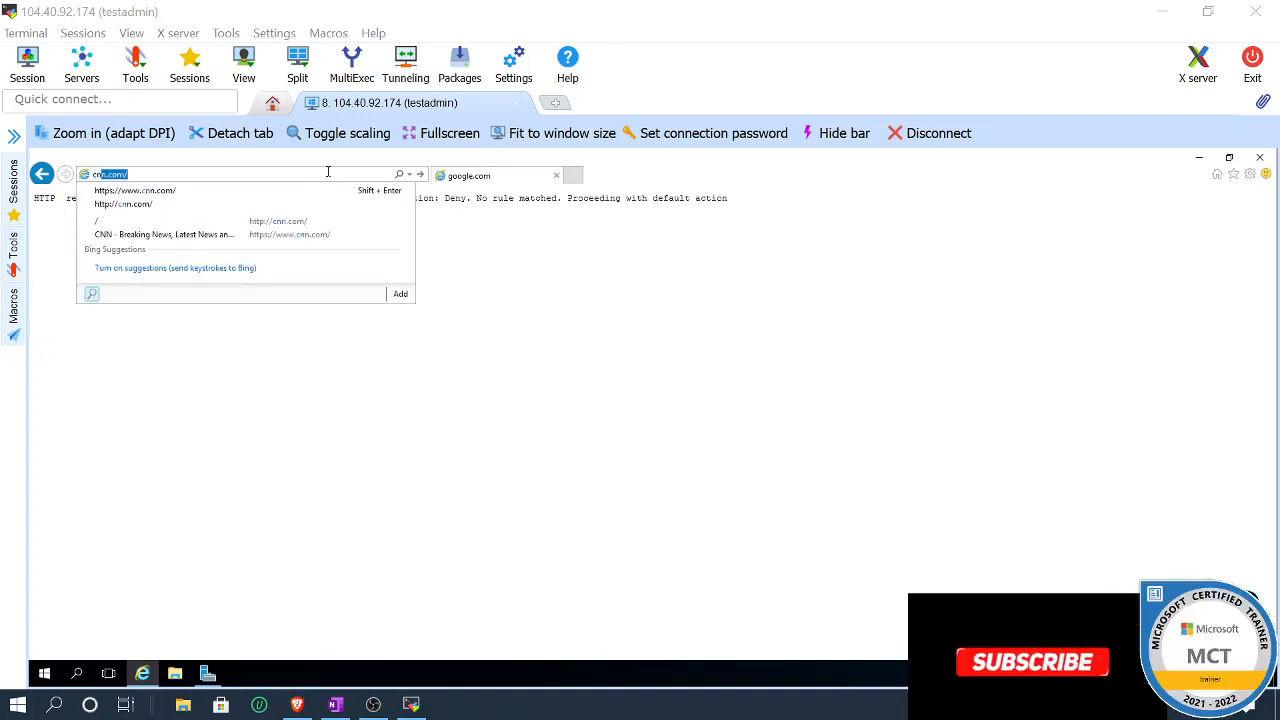
{"action": "key", "text": "Return"}
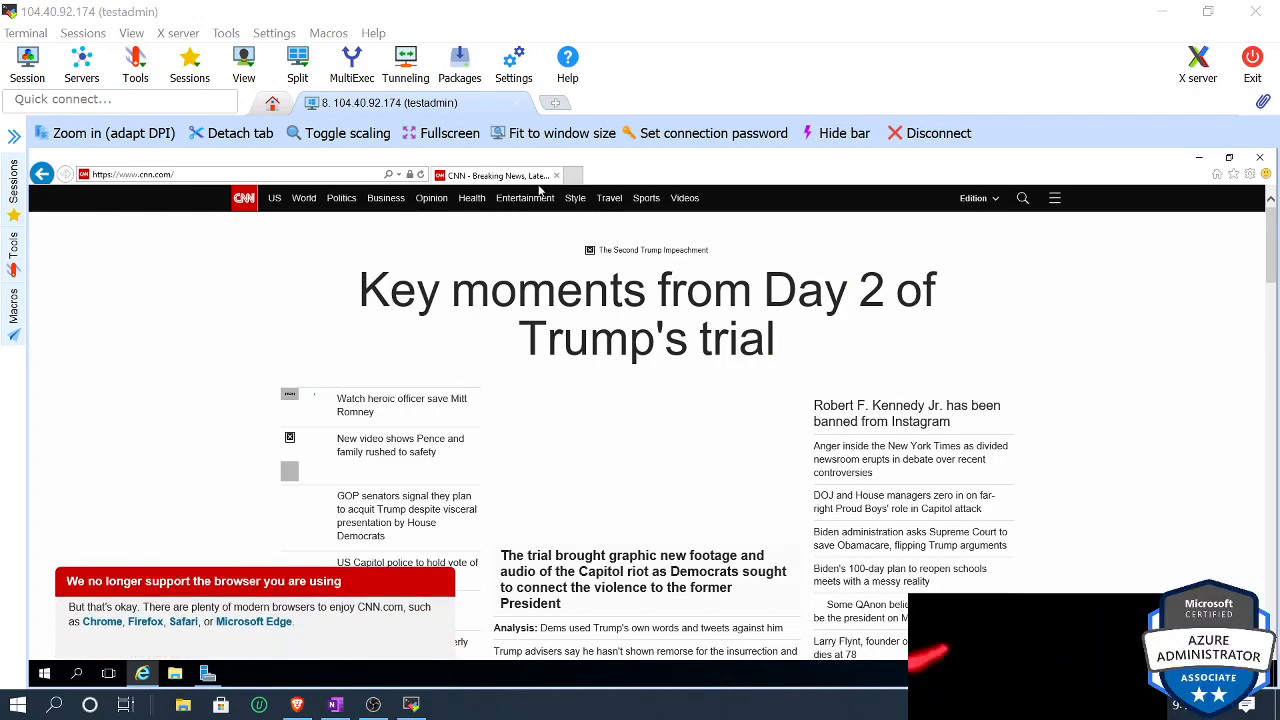
Step: Request google.com in a new Internet Explorer tab and try loading the address once more
{"action": "left_click", "coordinate": [573, 175]}
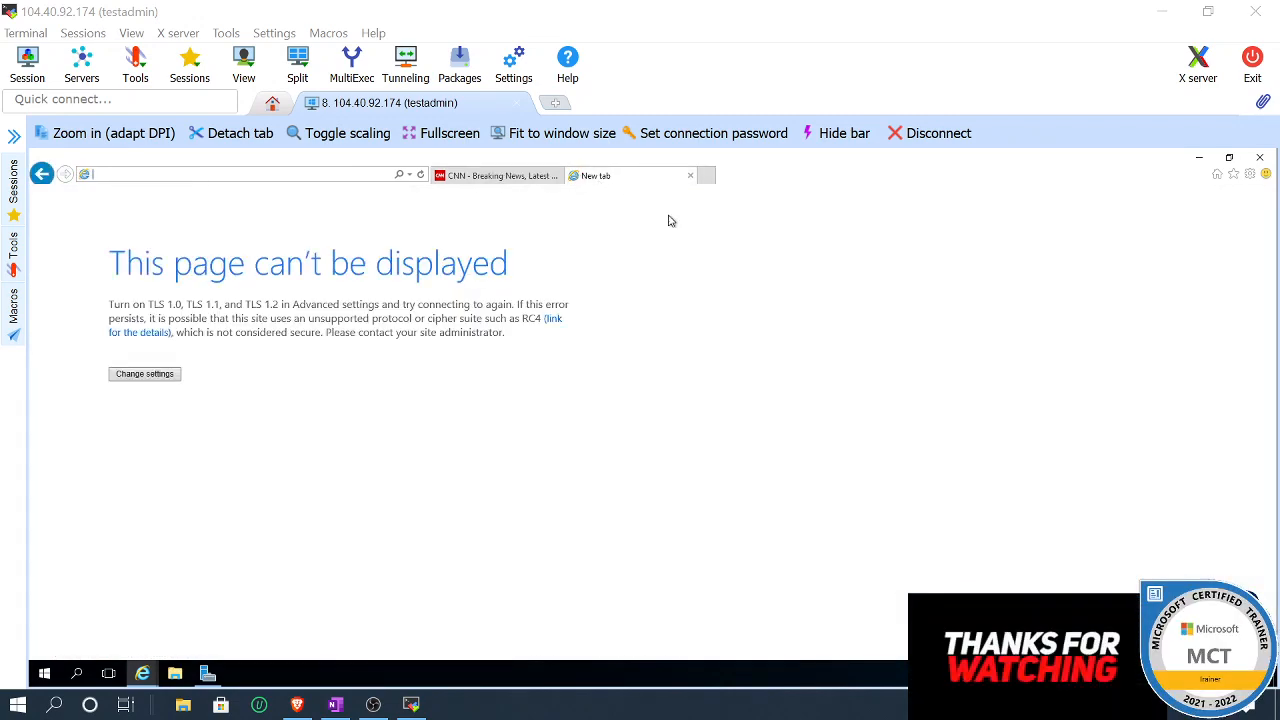
{"action": "type", "text": "goog"}
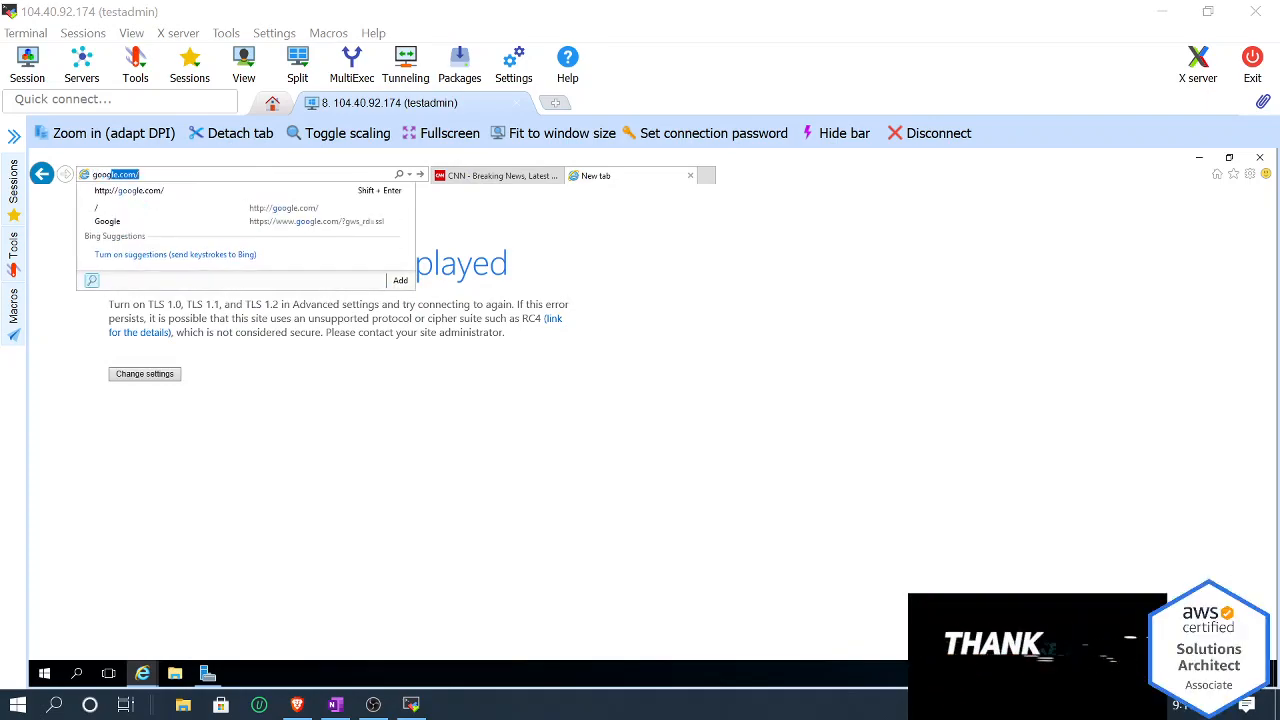
{"action": "type", "text": "le."}
{"action": "key", "text": "Return"}
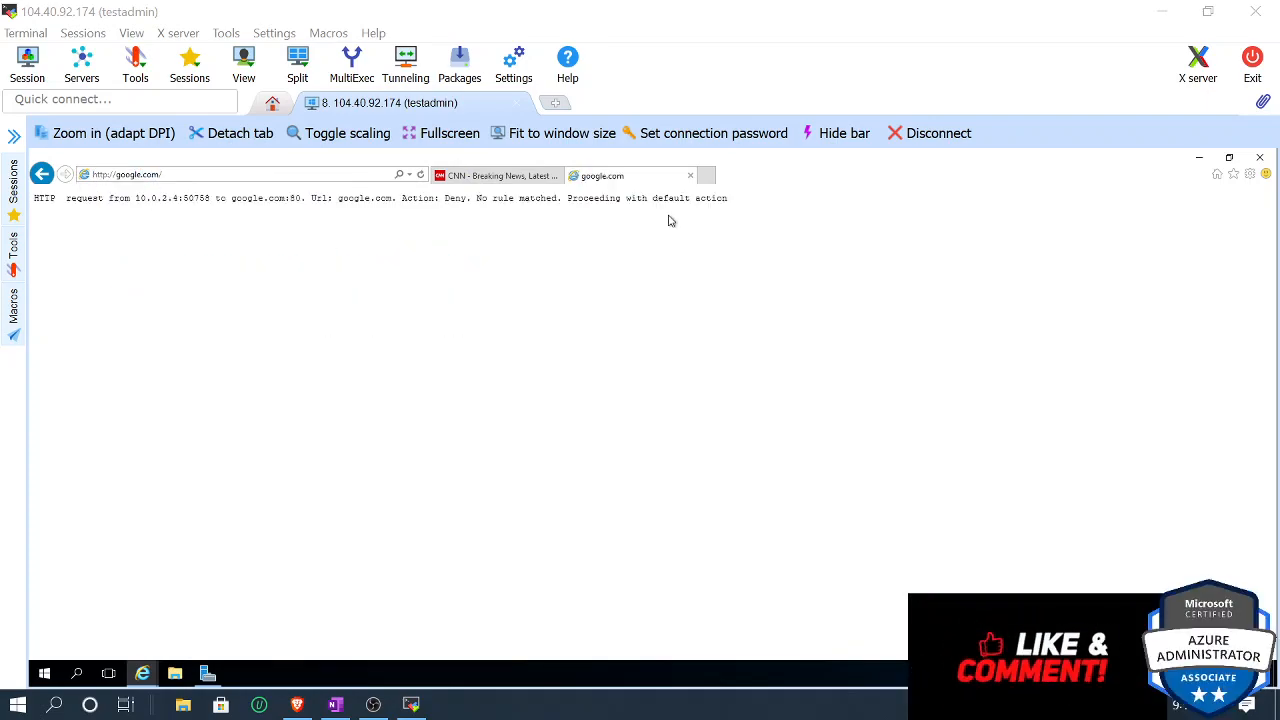
{"action": "left_click", "coordinate": [300, 175]}
{"action": "left_click", "coordinate": [306, 174]}
{"action": "key", "text": "BackSpace"}
{"action": "key", "text": "Return"}
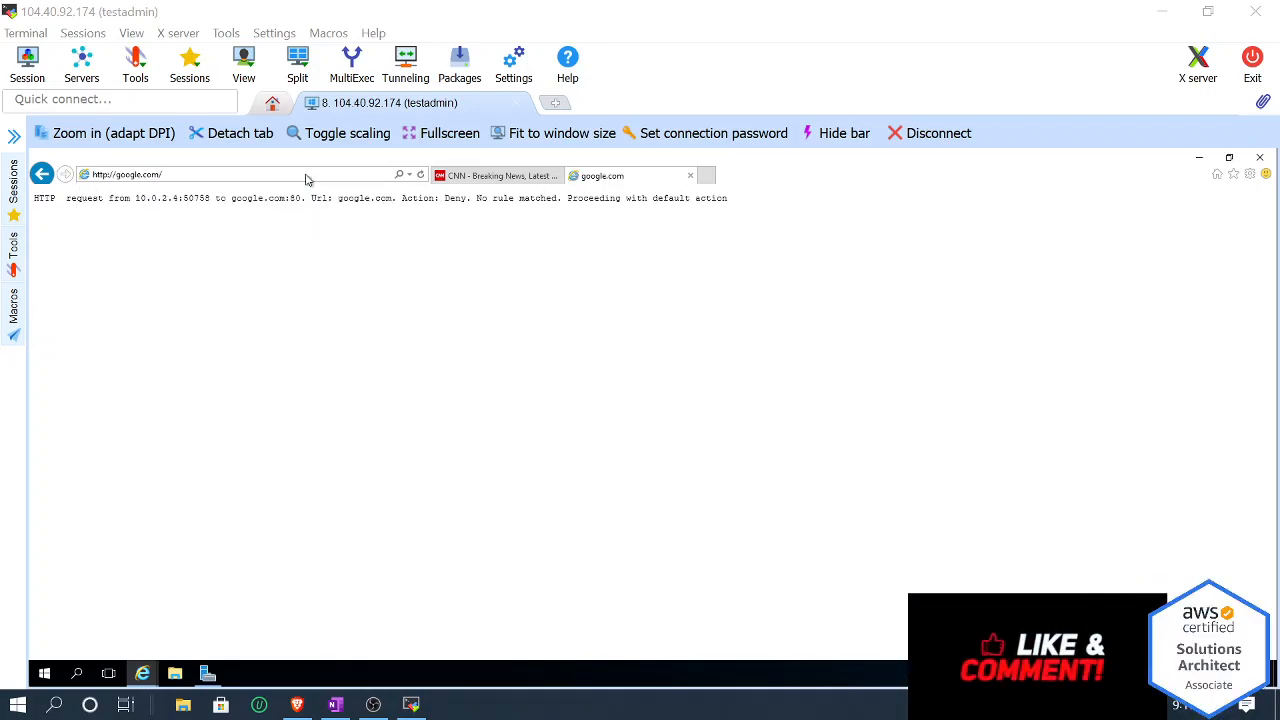
{"action": "left_click", "coordinate": [306, 176]}
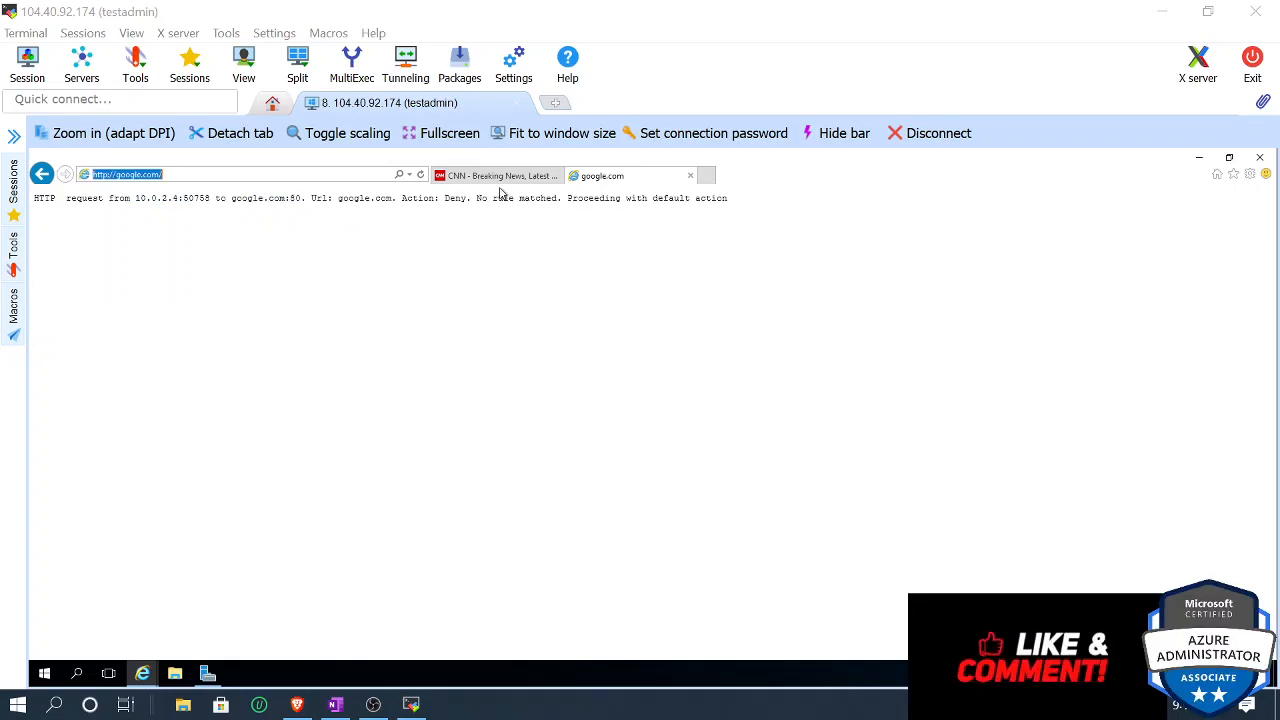
Step: Open the World section of the CNN site, and retry google.com in the second browser tab
{"action": "left_click", "coordinate": [495, 176]}
{"action": "left_click", "coordinate": [302, 198]}
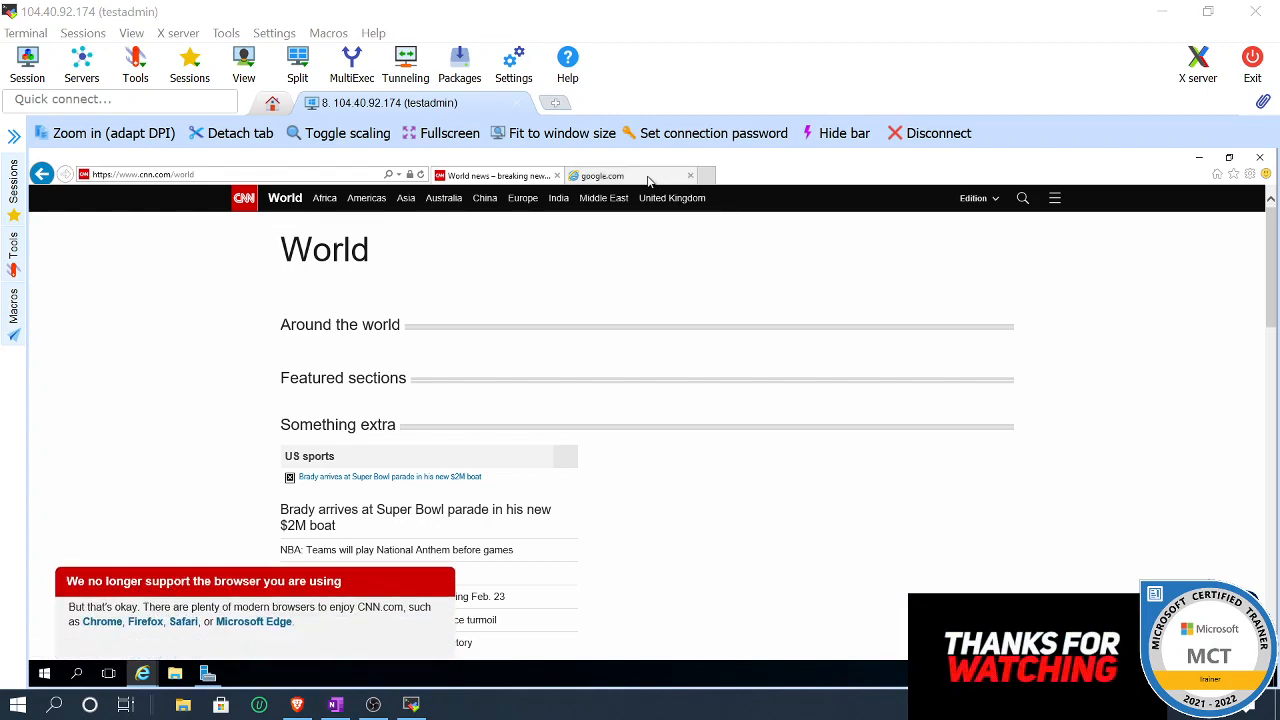
{"action": "left_click", "coordinate": [610, 176]}
{"action": "left_click", "coordinate": [244, 177]}
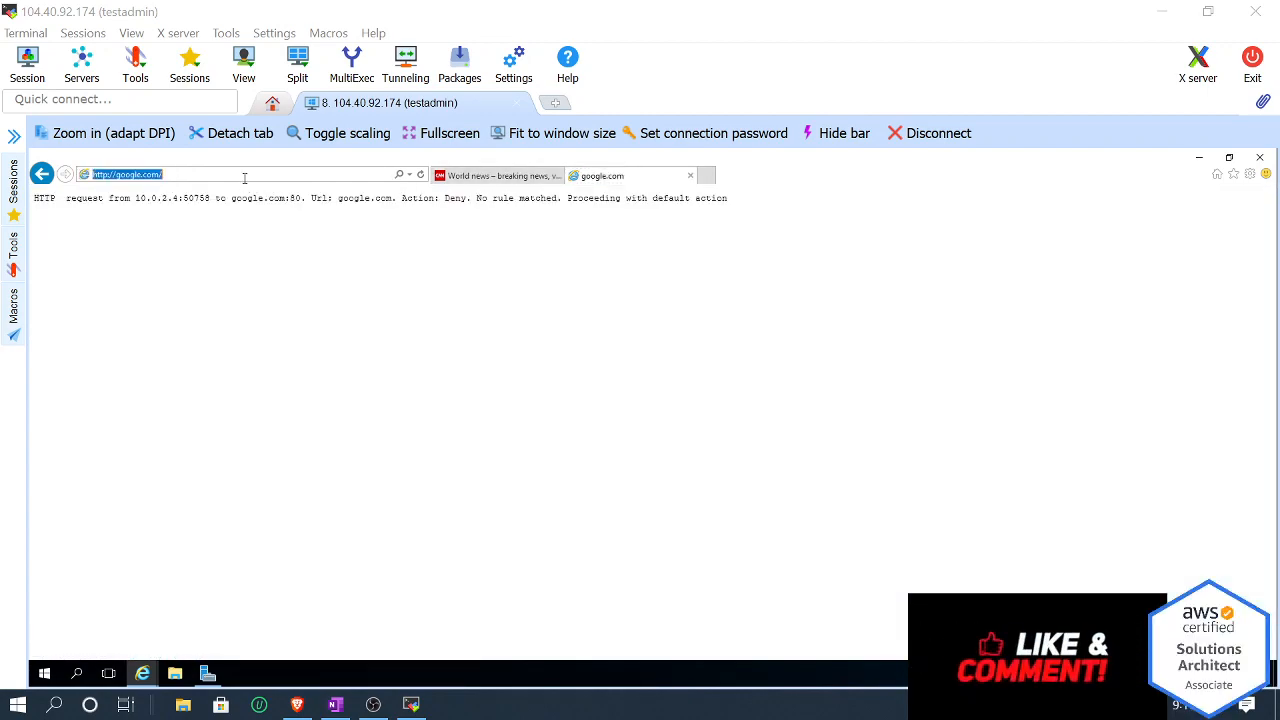
{"action": "type", "text": "goo"}
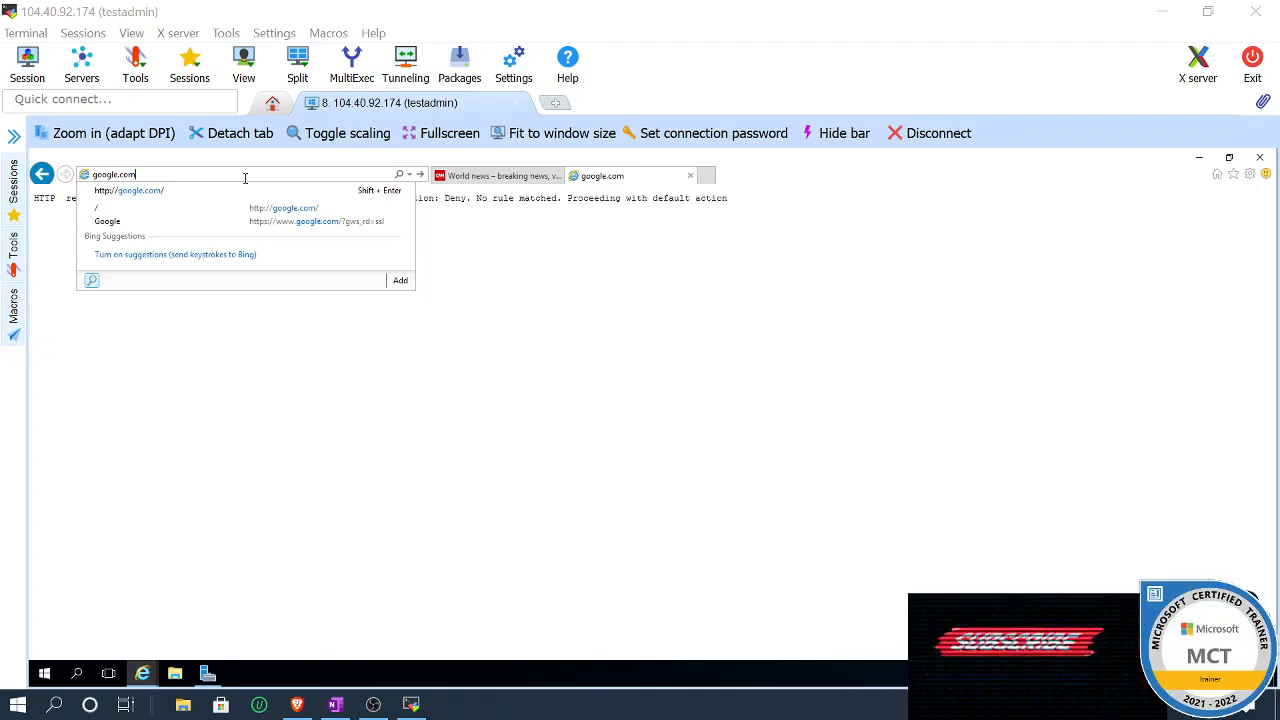
{"action": "type", "text": "gle.com"}
{"action": "key", "text": "Return"}
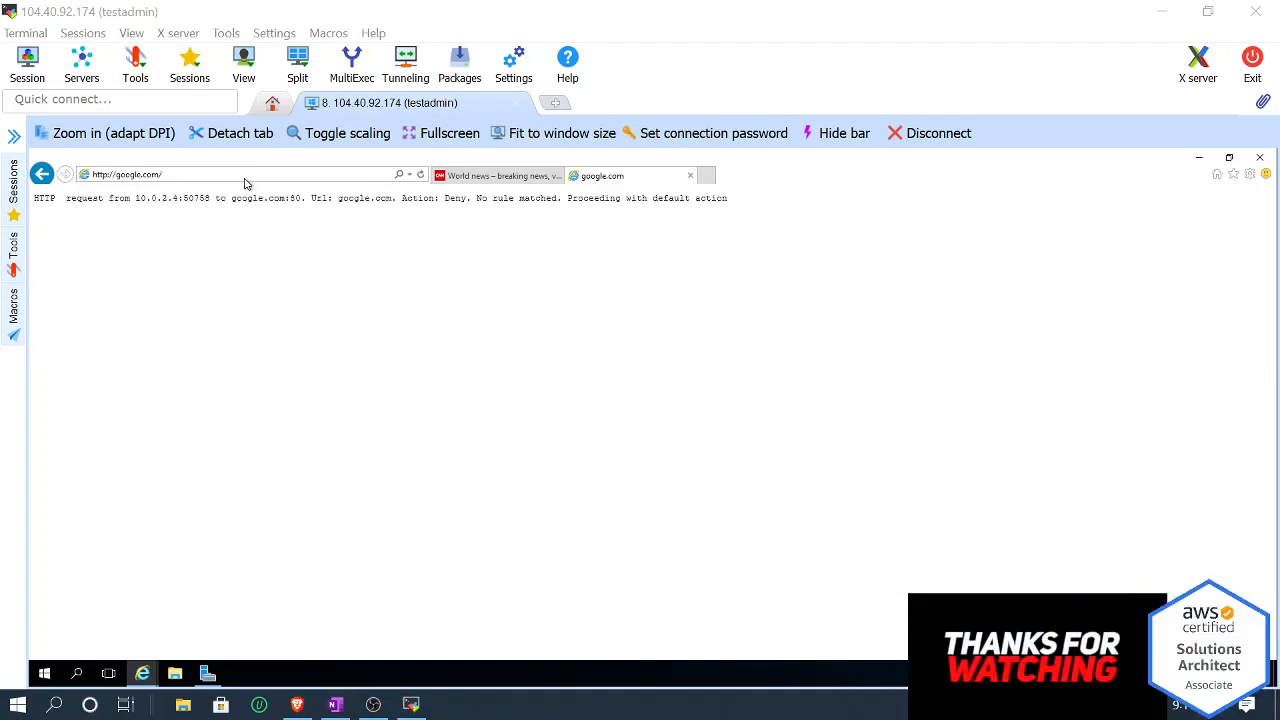
{"action": "left_click", "coordinate": [238, 176]}
{"action": "type", "text": "www"}
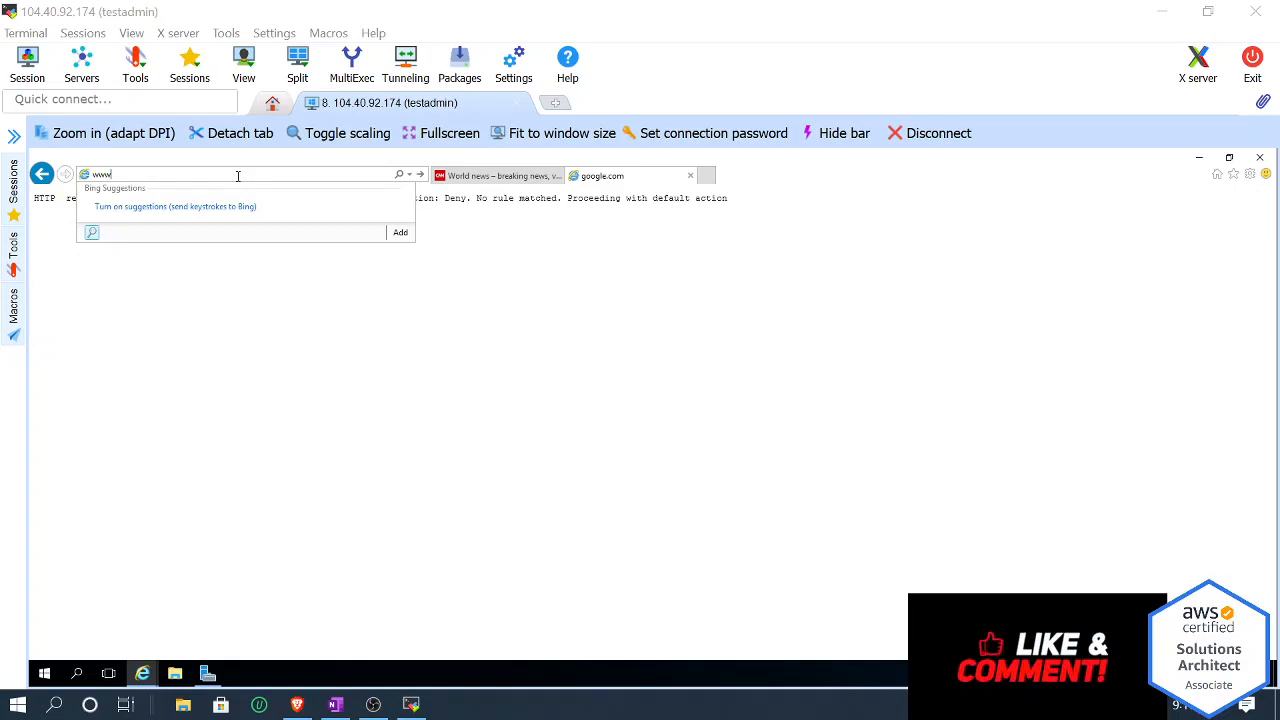
{"action": "type", "text": ".google.com/"}
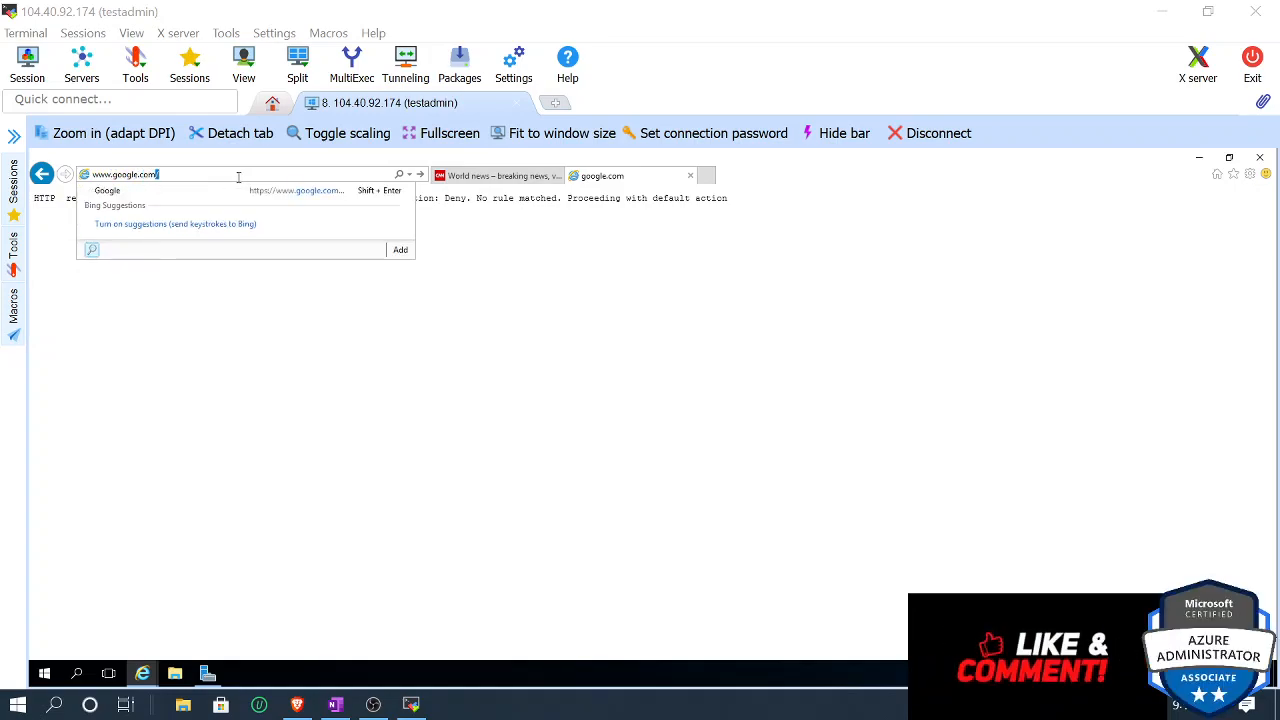
{"action": "key", "text": "Return"}
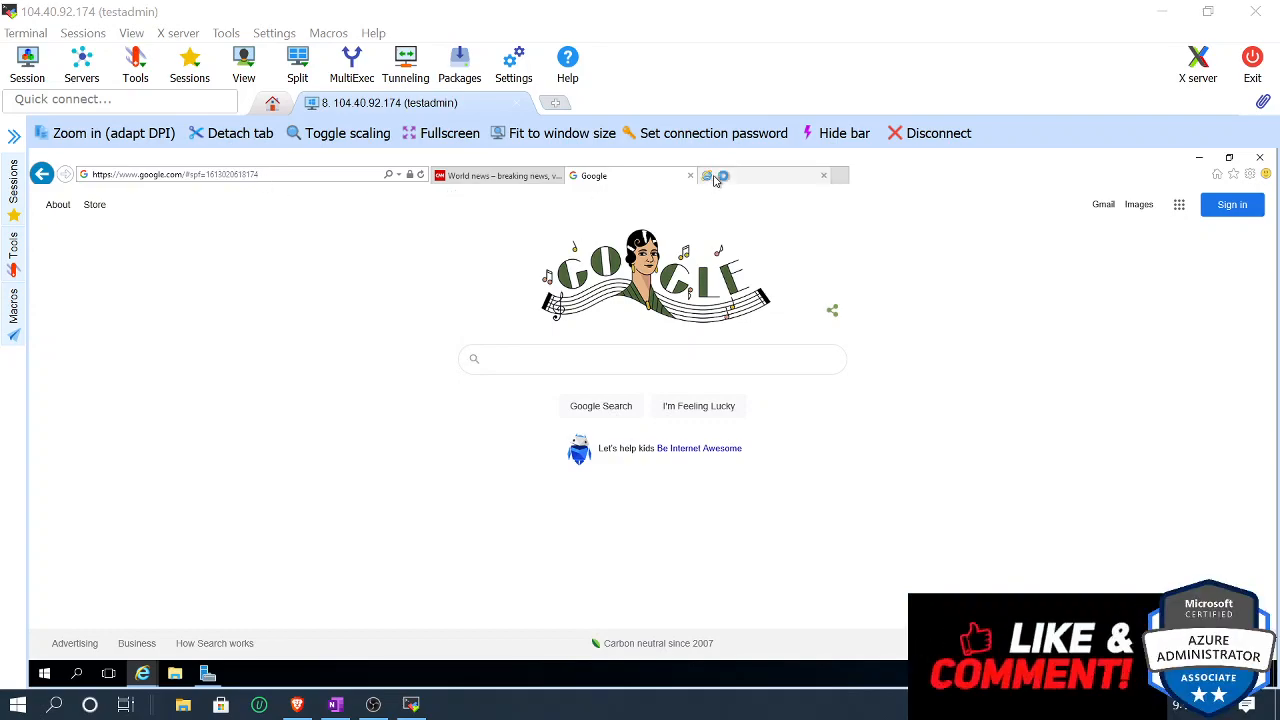
Step: Request microsoft.com in a third Internet Explorer tab to test the firewall's web filtering
{"action": "left_click", "coordinate": [706, 177]}
{"action": "type", "text": "mic"}
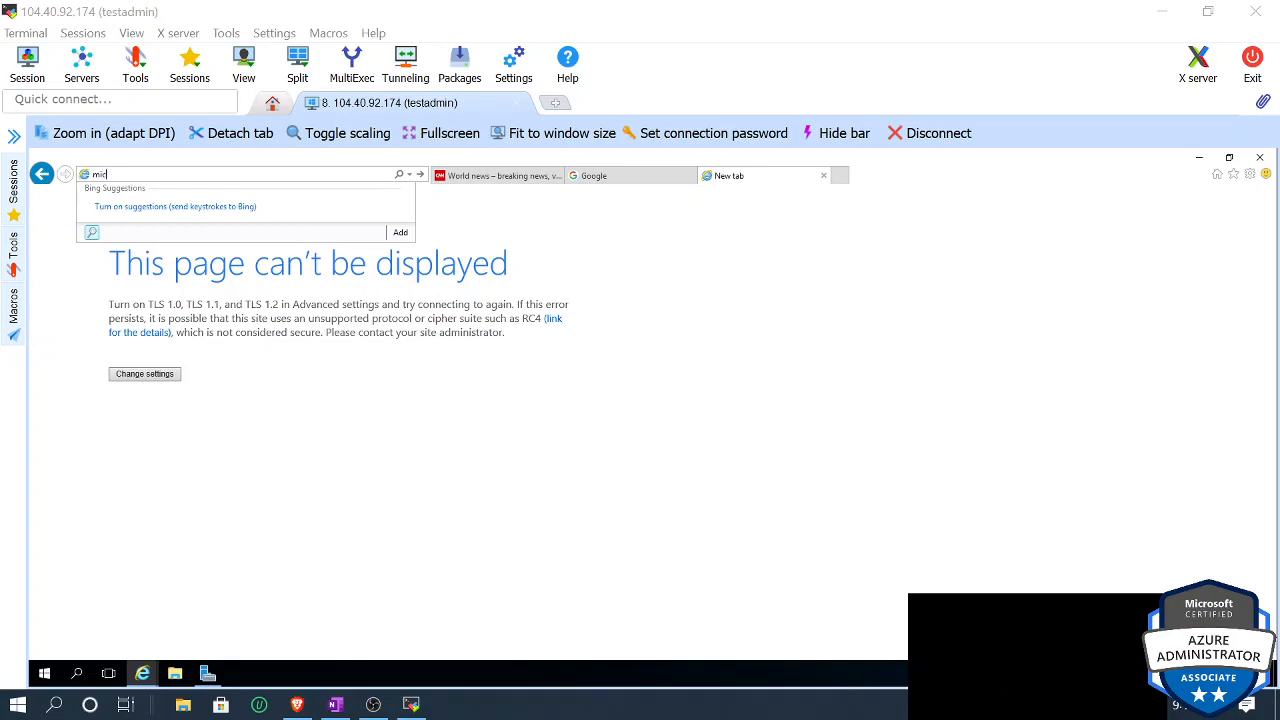
{"action": "type", "text": "rosoft.com"}
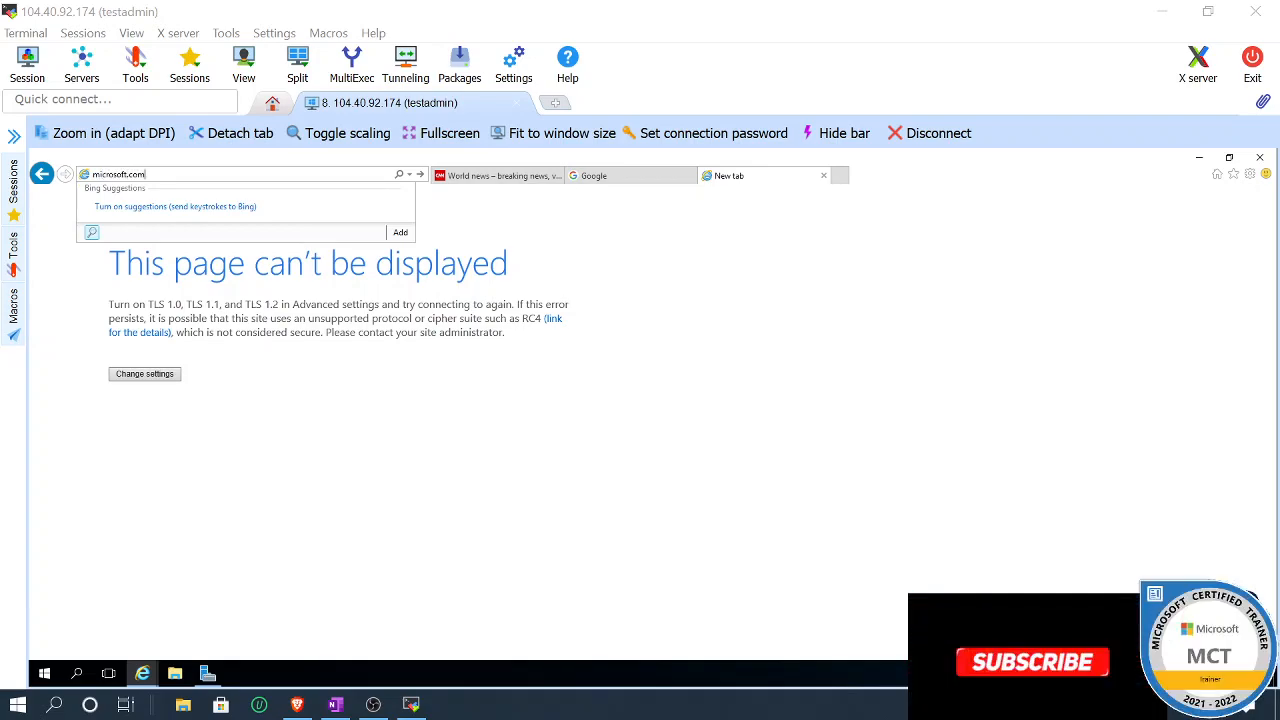
{"action": "key", "text": "Return"}
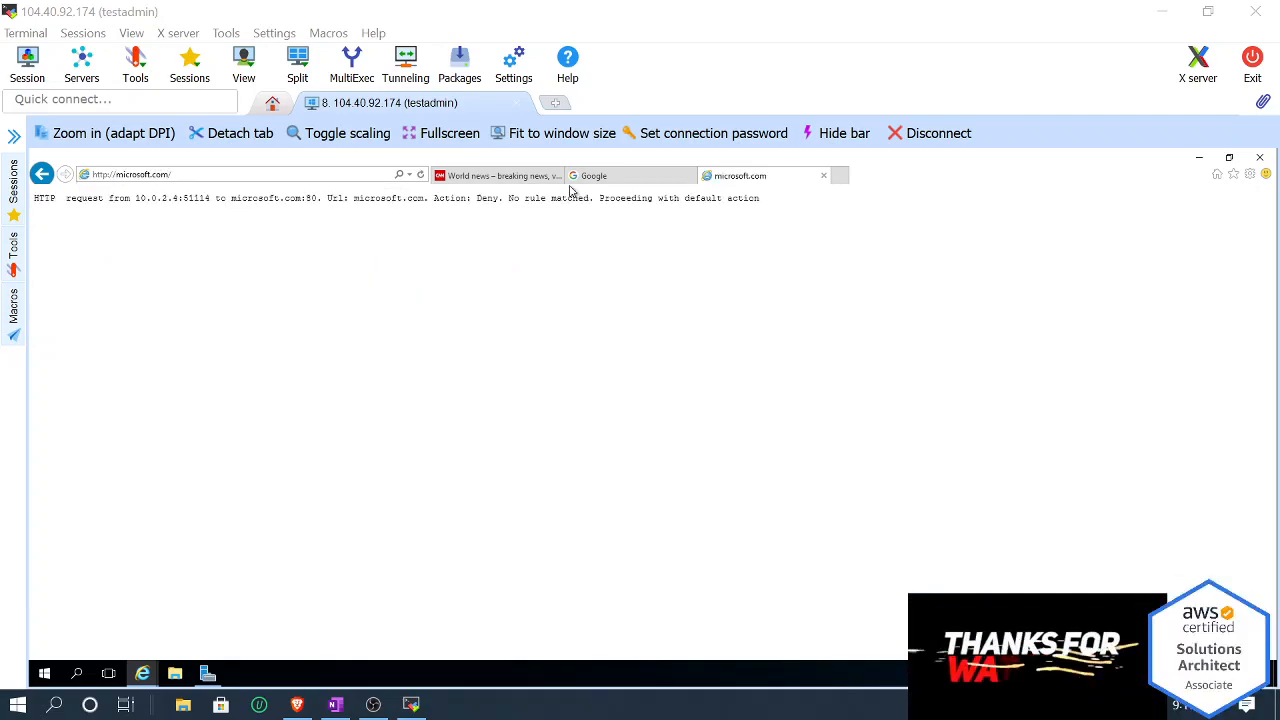
Step: Switch back to the Azure portal and inspect the allow-rdp NAT rule collection in cloudhs-Firewall's classic rules
{"action": "left_click", "coordinate": [297, 704]}
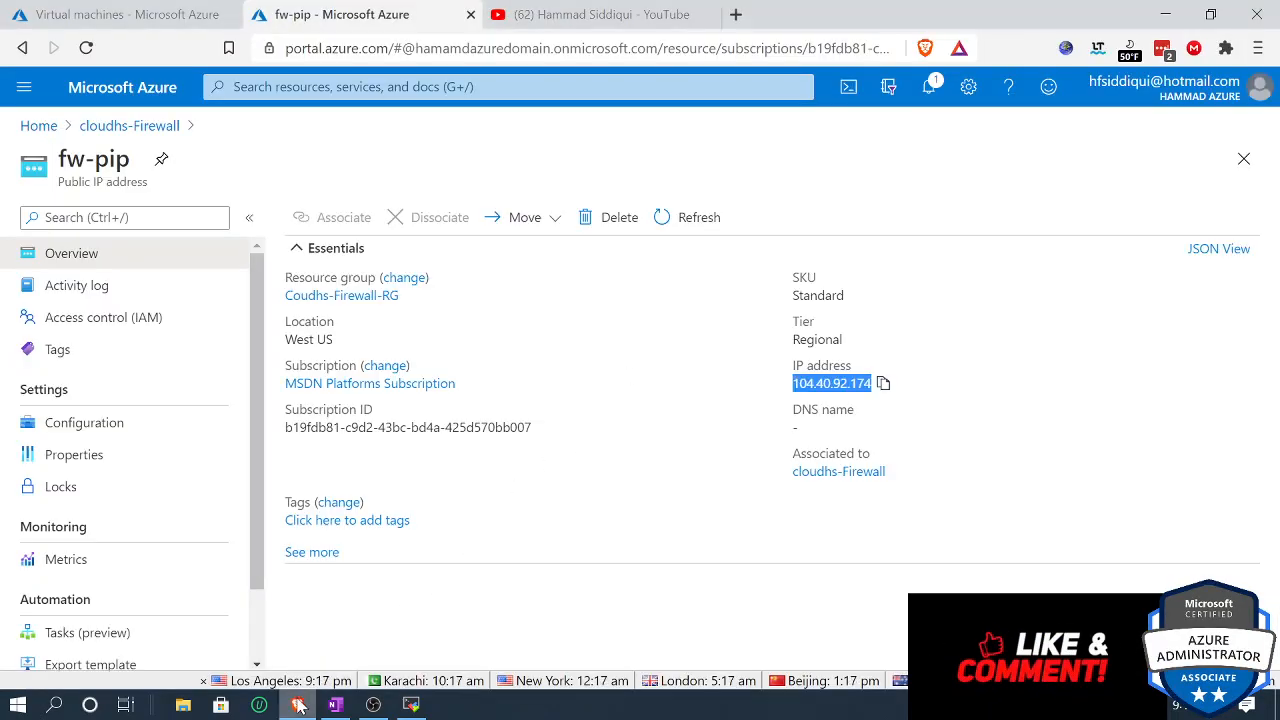
{"action": "left_click", "coordinate": [128, 131]}
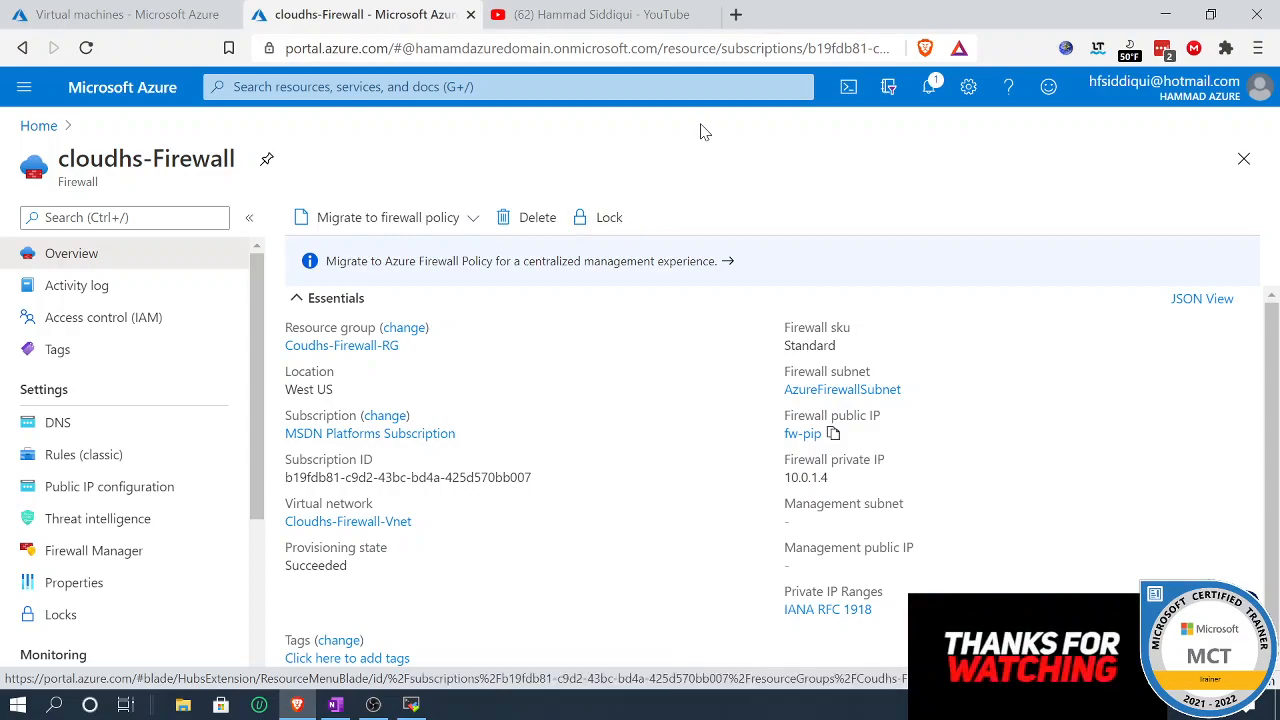
{"action": "left_click", "coordinate": [418, 710]}
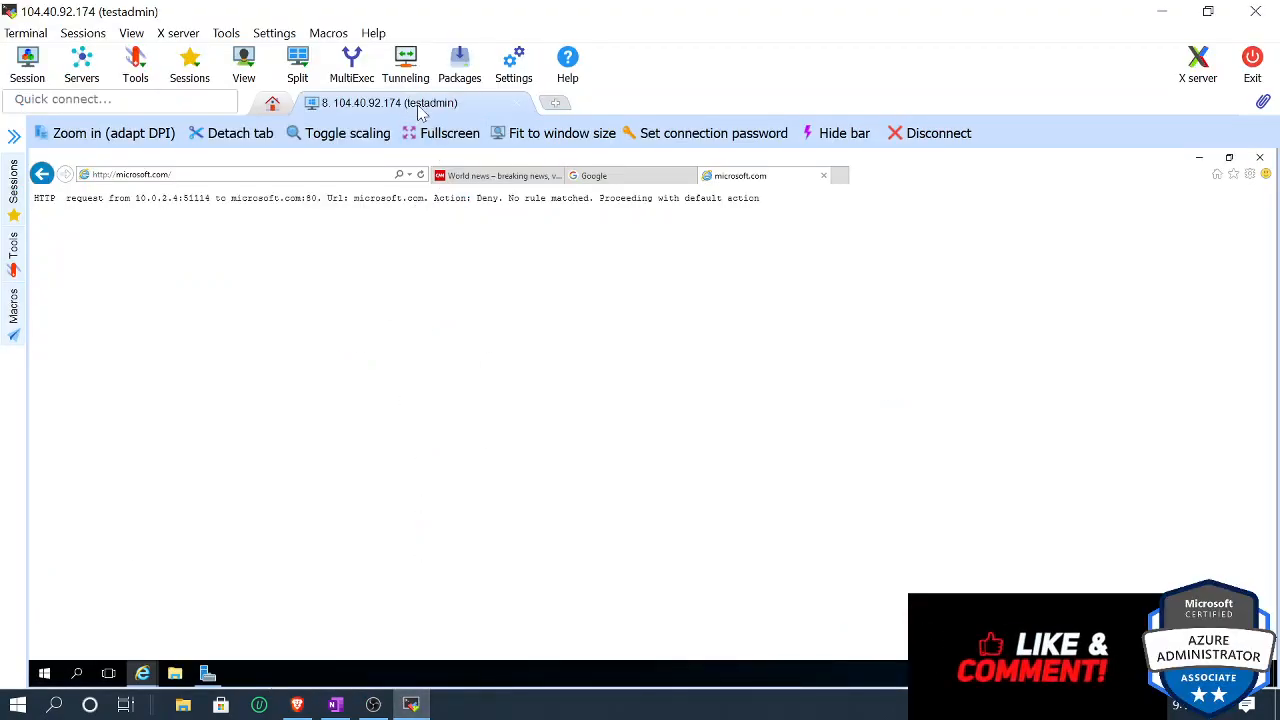
{"action": "left_click", "coordinate": [1162, 11]}
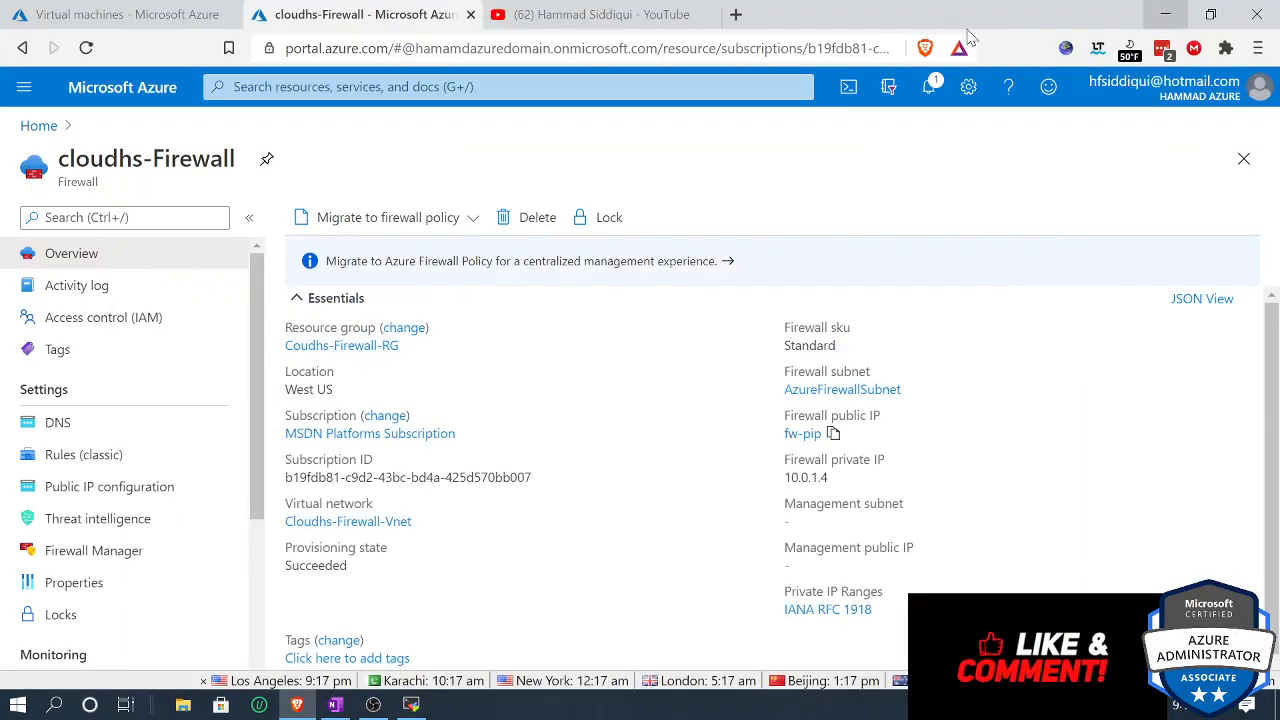
{"action": "left_click", "coordinate": [106, 455]}
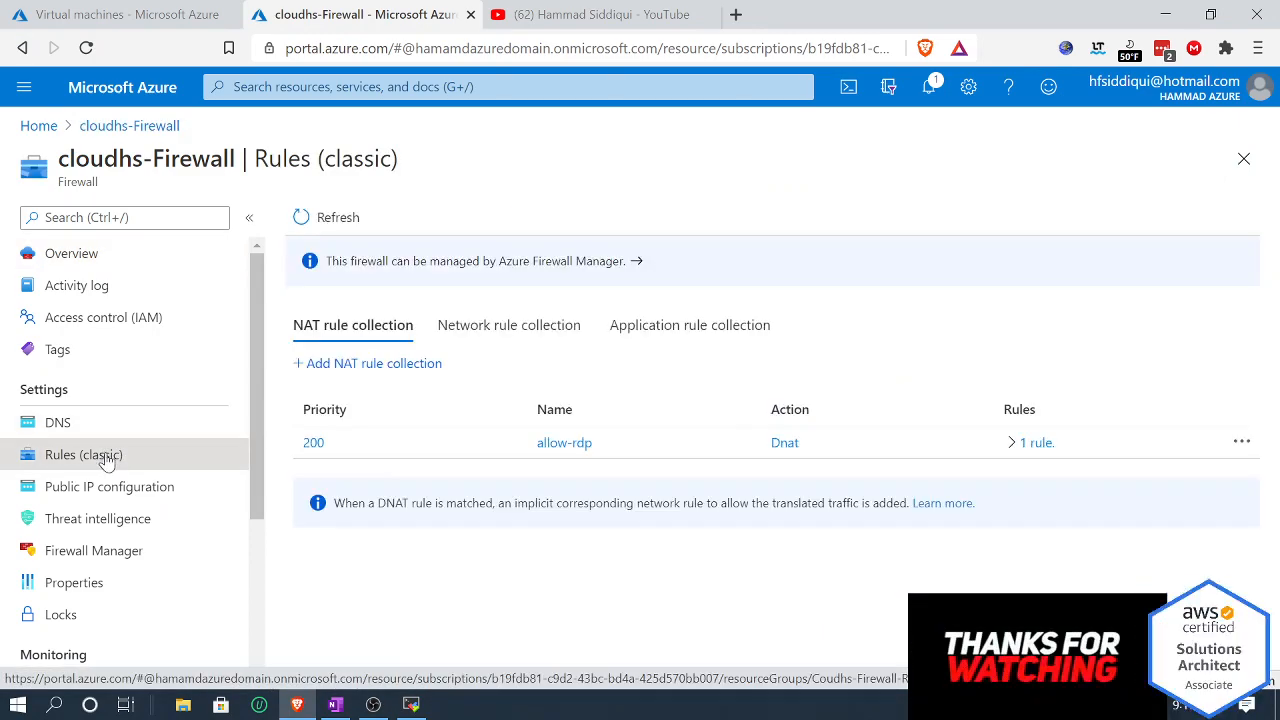
{"action": "left_click", "coordinate": [310, 443]}
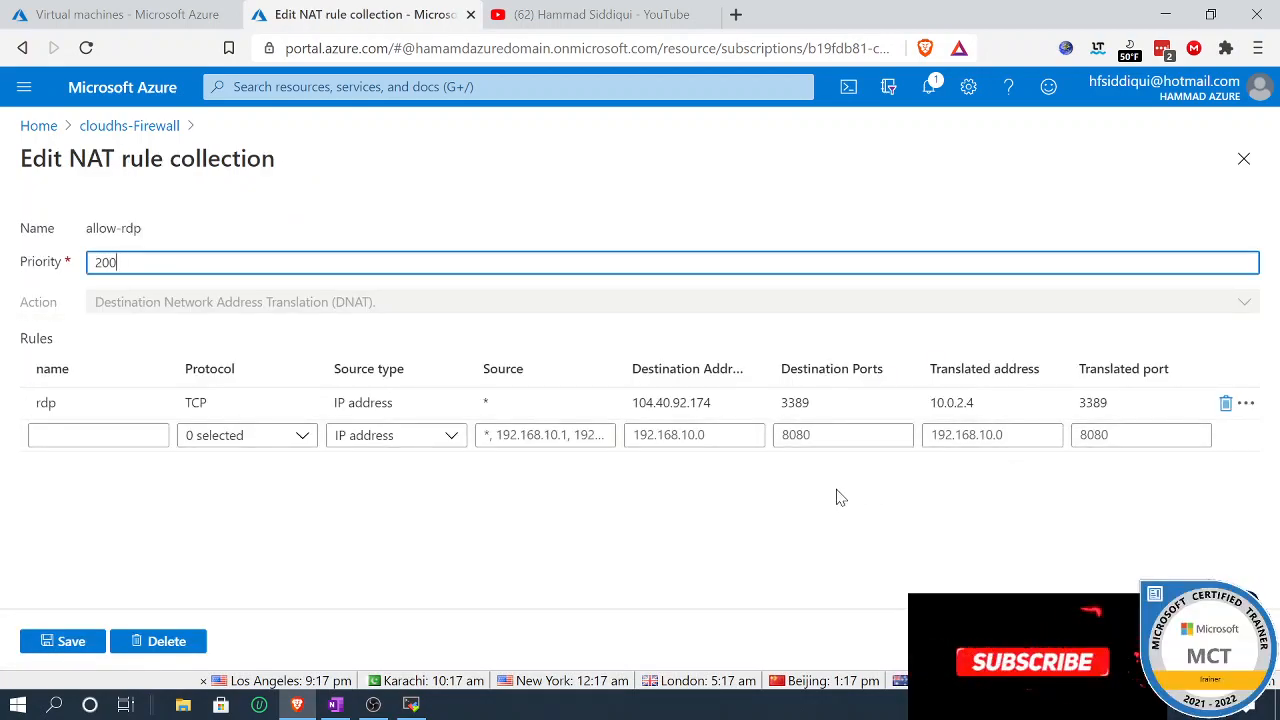
Step: Open the app-coll01 application rule collection of cloudhs-Firewall and add a target FQDN rule named allow-ms.com
{"action": "left_click", "coordinate": [129, 127]}
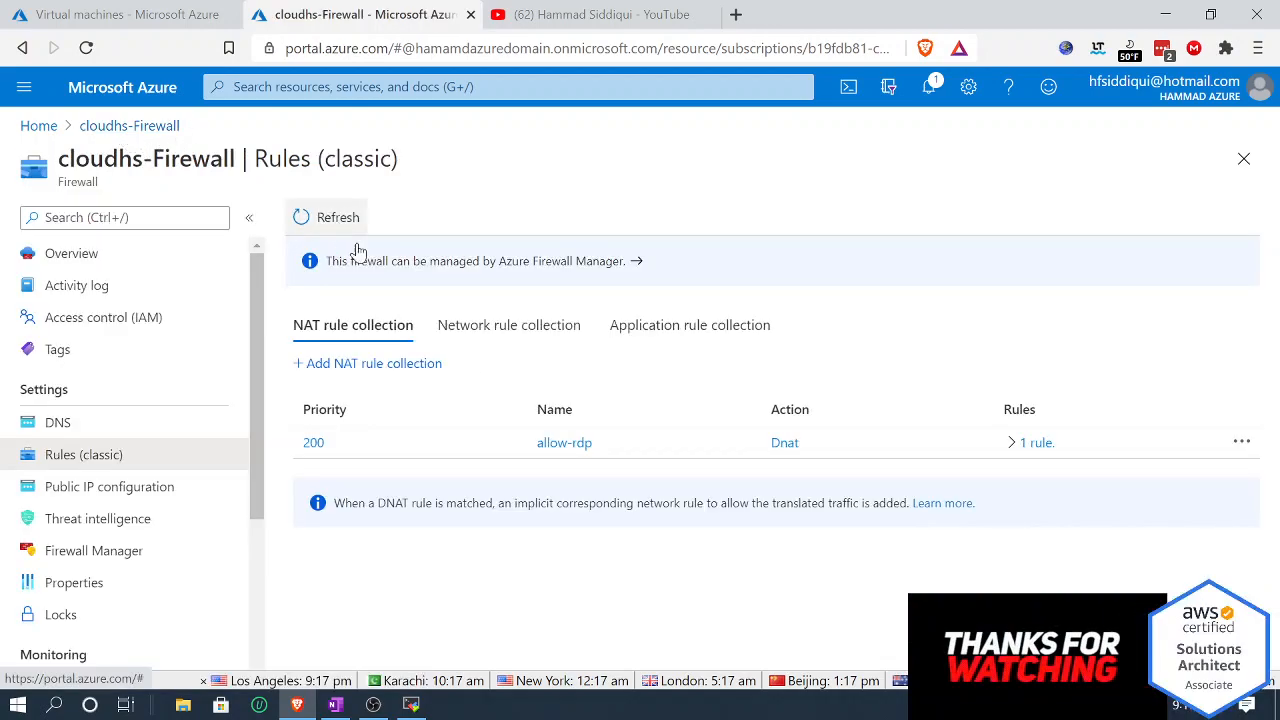
{"action": "left_click", "coordinate": [725, 326]}
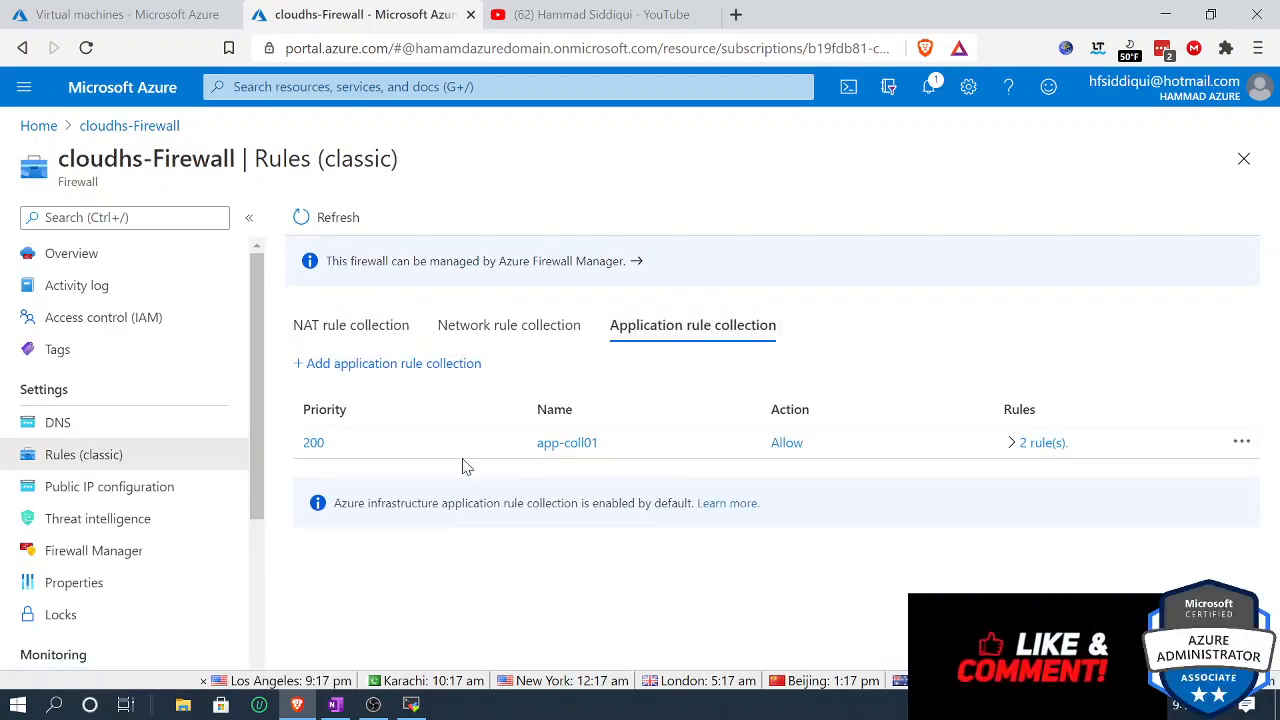
{"action": "left_click", "coordinate": [308, 444]}
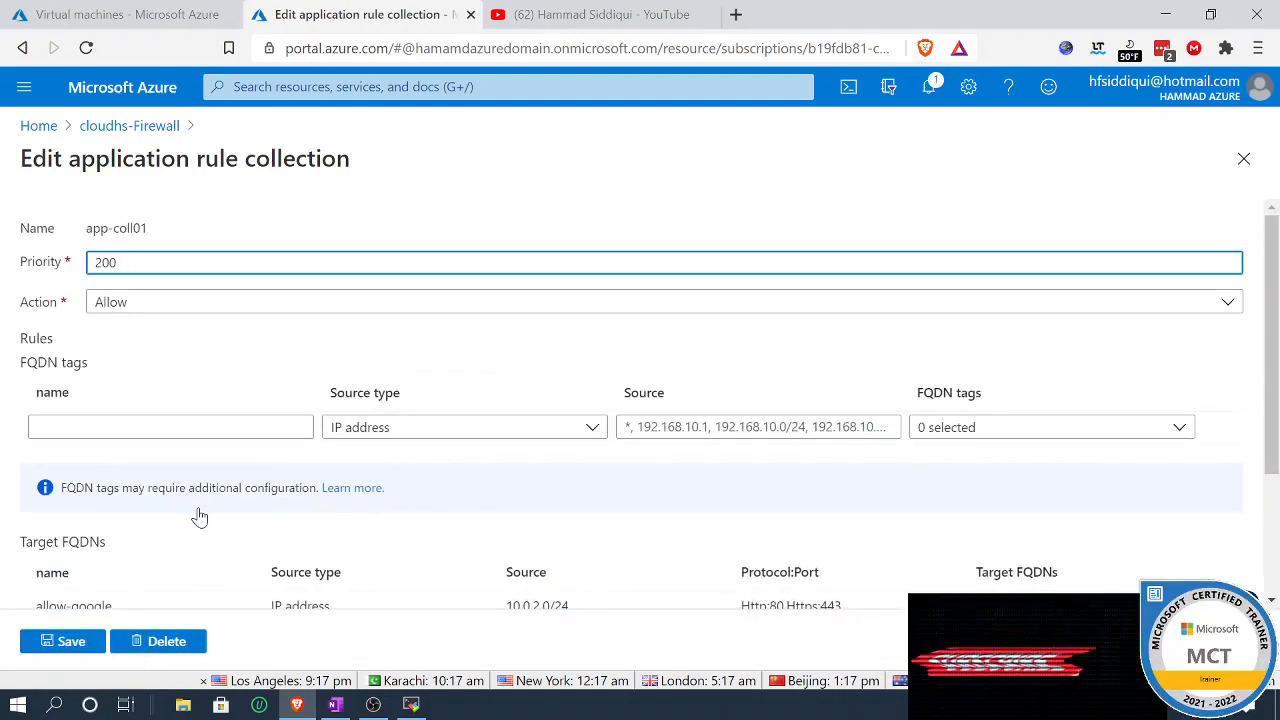
{"action": "scroll", "coordinate": [200, 517], "scroll_direction": "down", "scroll_amount": 2}
{"action": "left_click", "coordinate": [190, 484]}
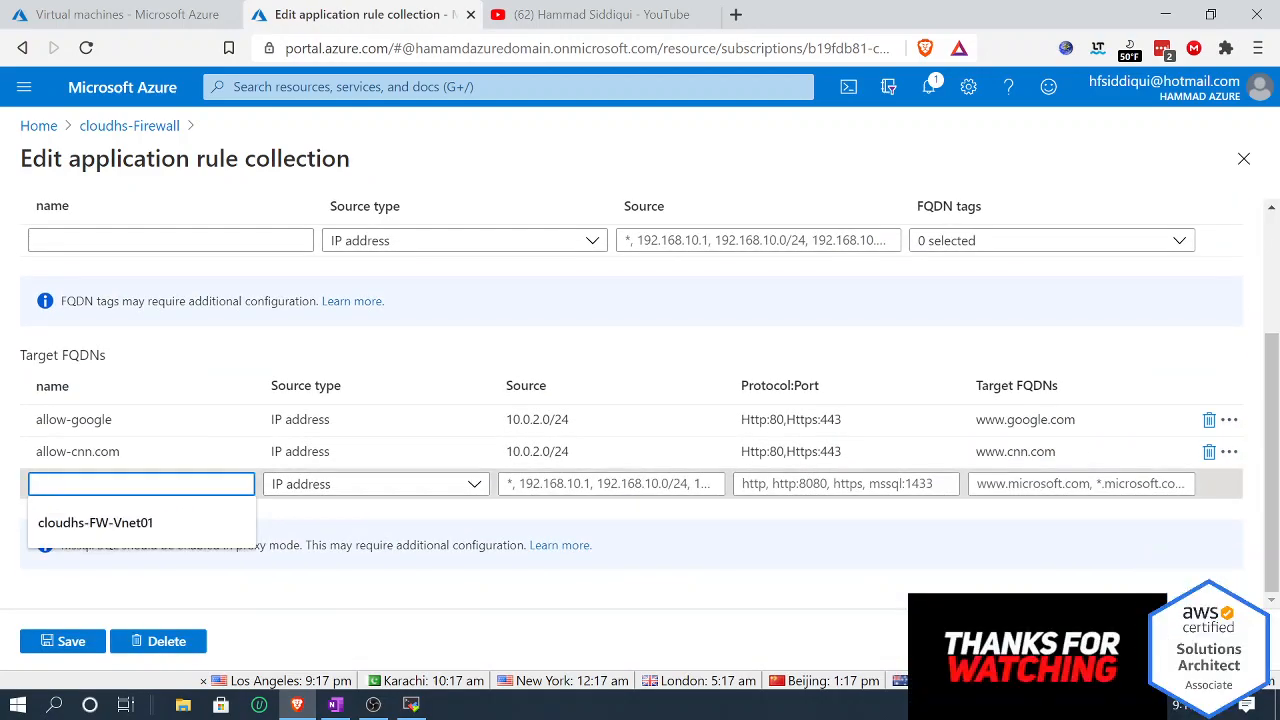
{"action": "type", "text": "allow-"}
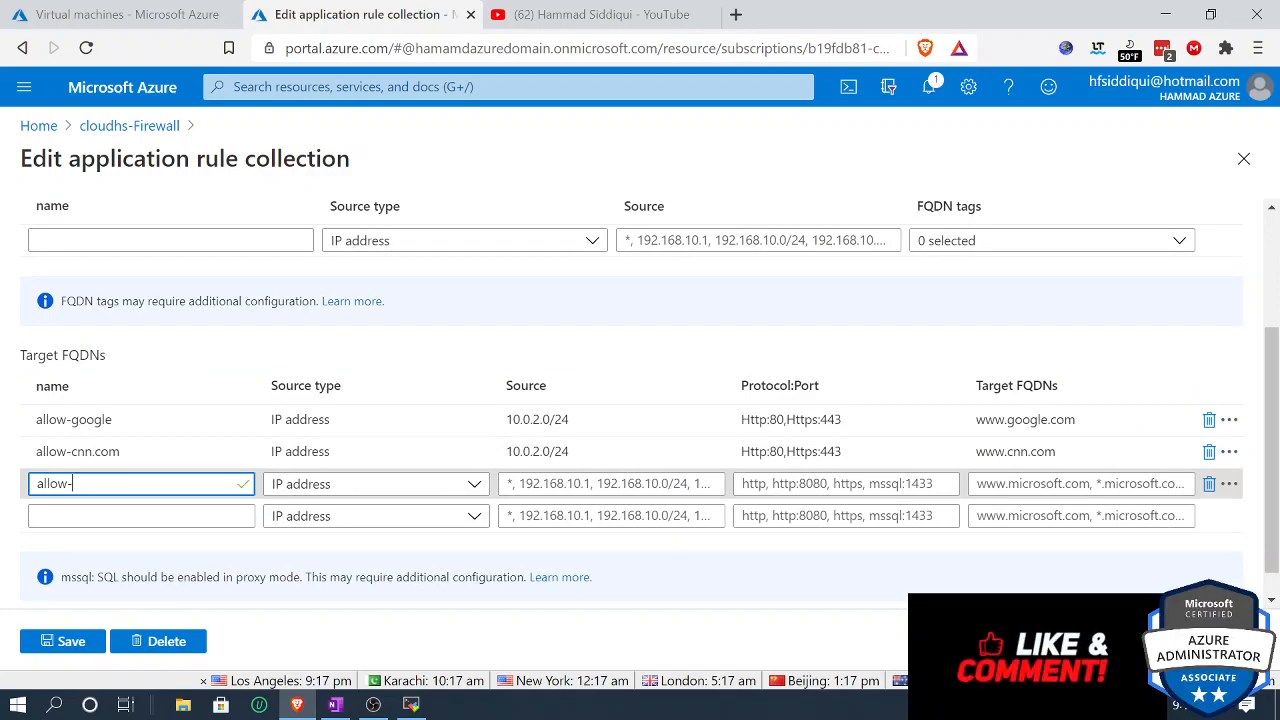
{"action": "type", "text": "ms"}
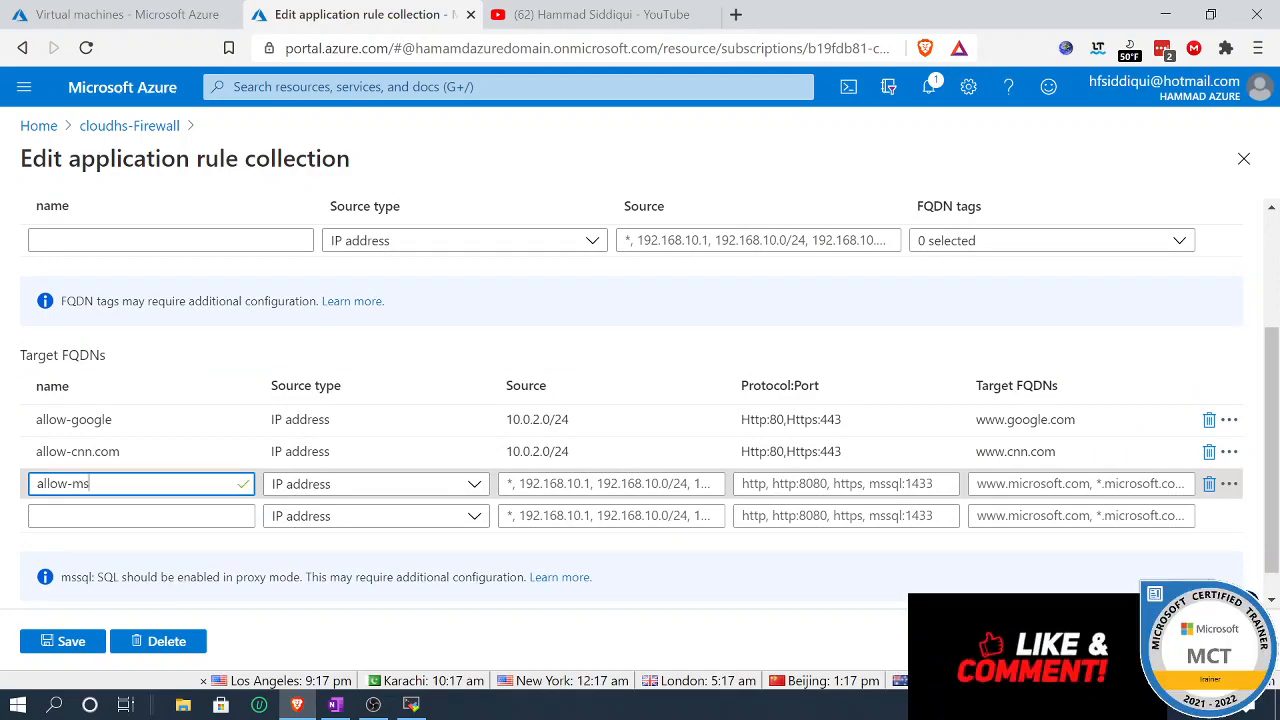
{"action": "key", "text": "Tab"}
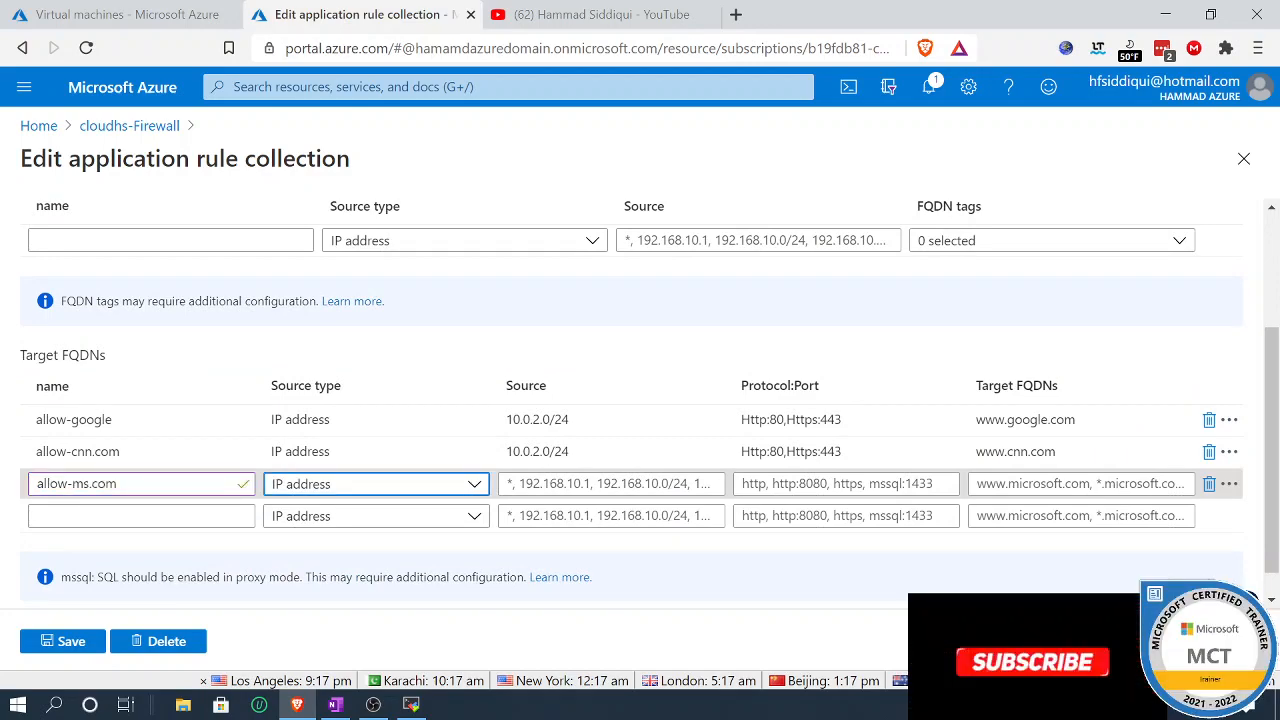
Step: Set the allow-ms.com rule's source to 10.0.2.0/24 and its protocols to http,https
{"action": "key", "text": "Tab"}
{"action": "type", "text": "10.0"}
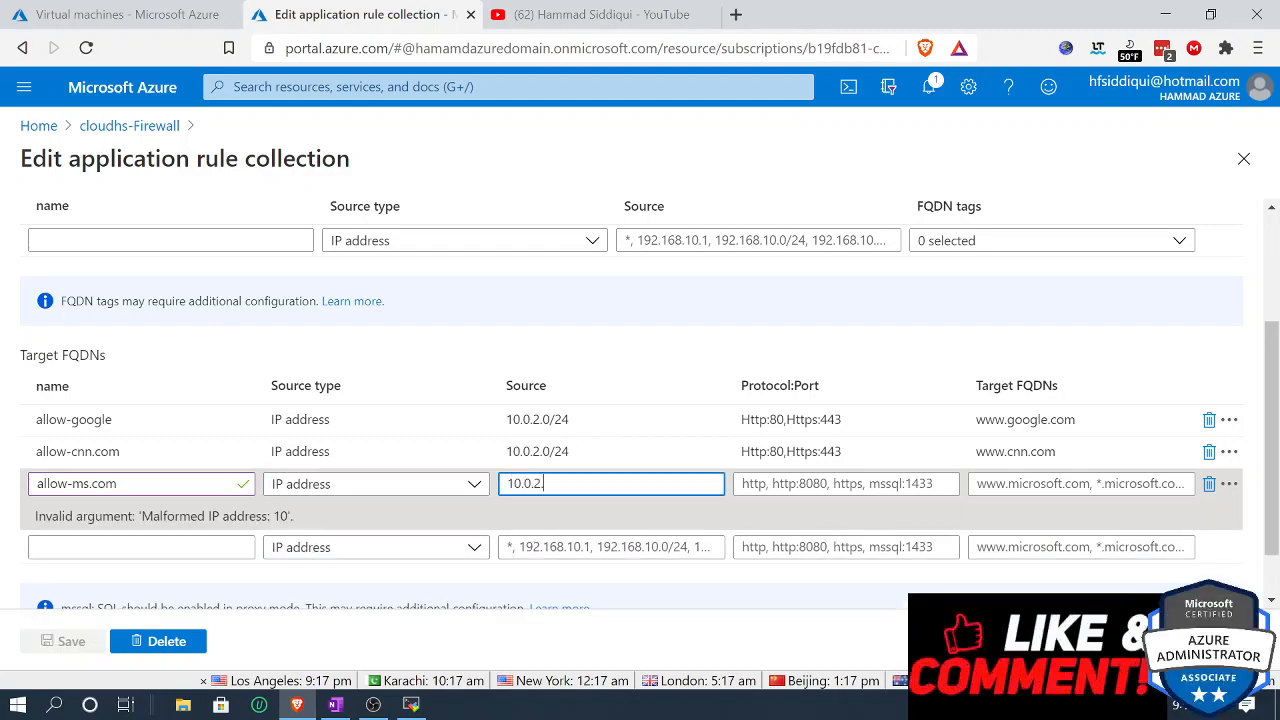
{"action": "type", "text": ".2.0/24"}
{"action": "key", "text": "Tab"}
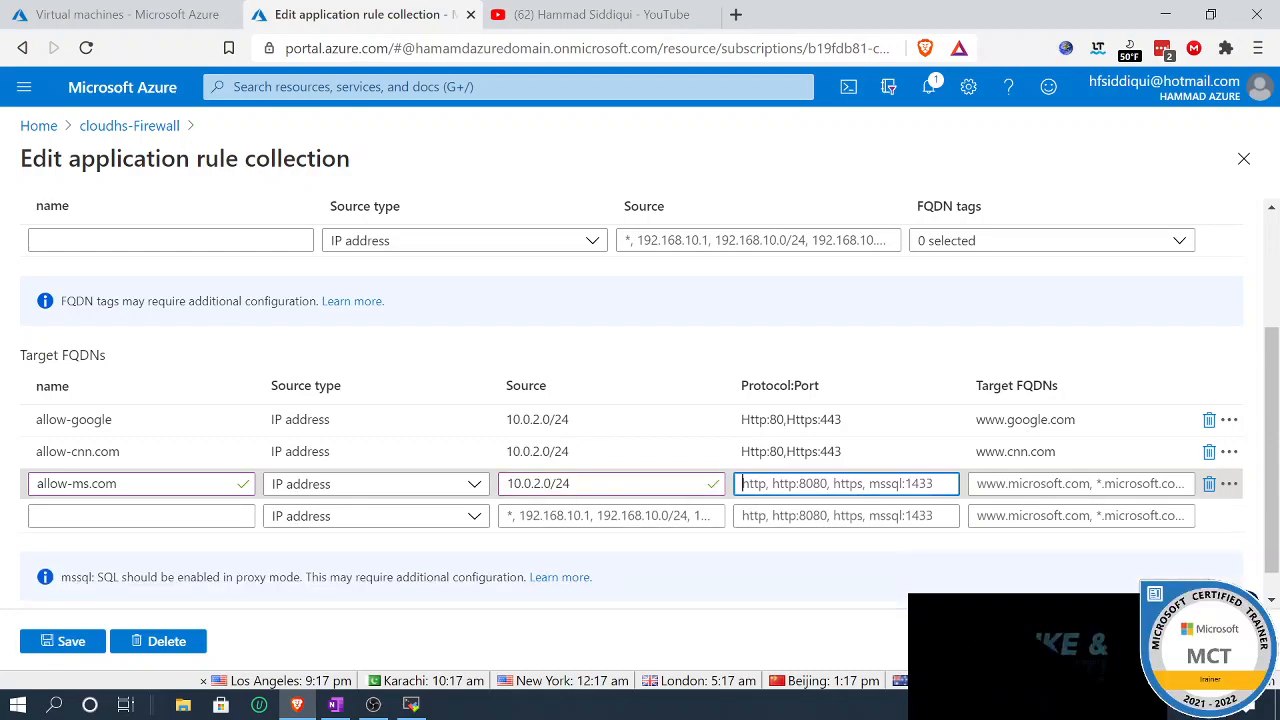
{"action": "type", "text": "http"}
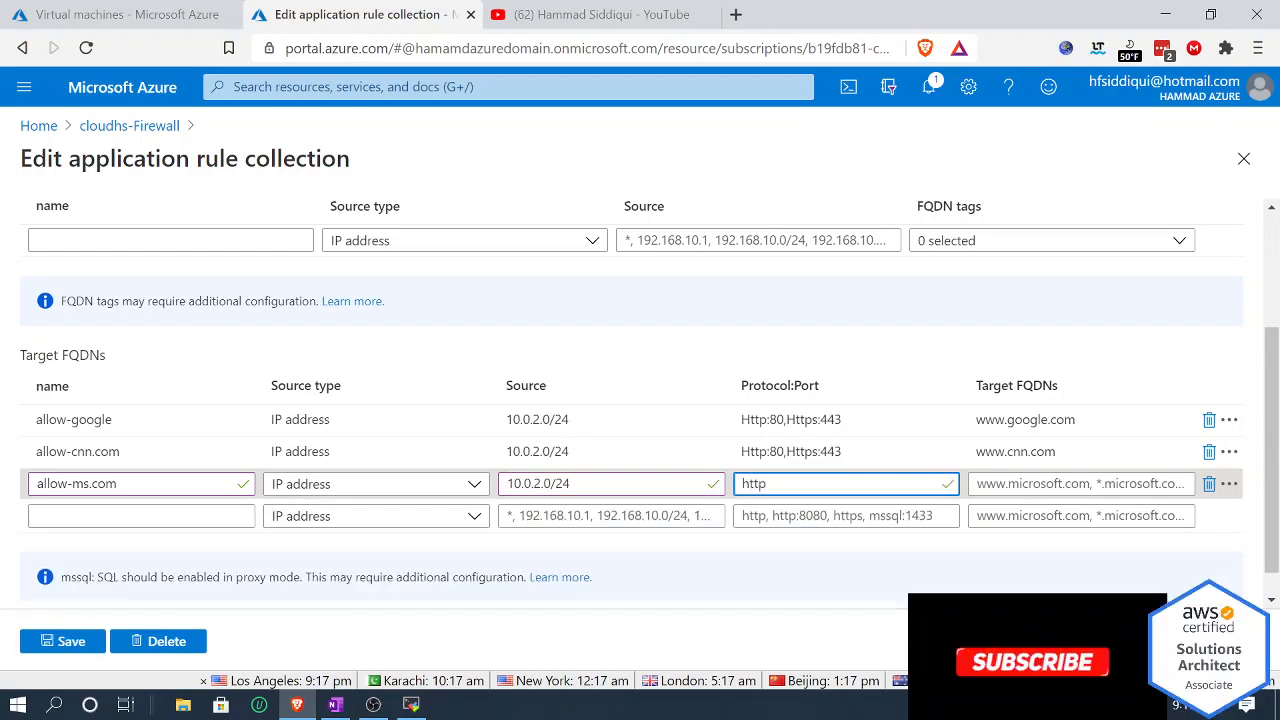
{"action": "type", "text": ",https"}
{"action": "key", "text": "Tab"}
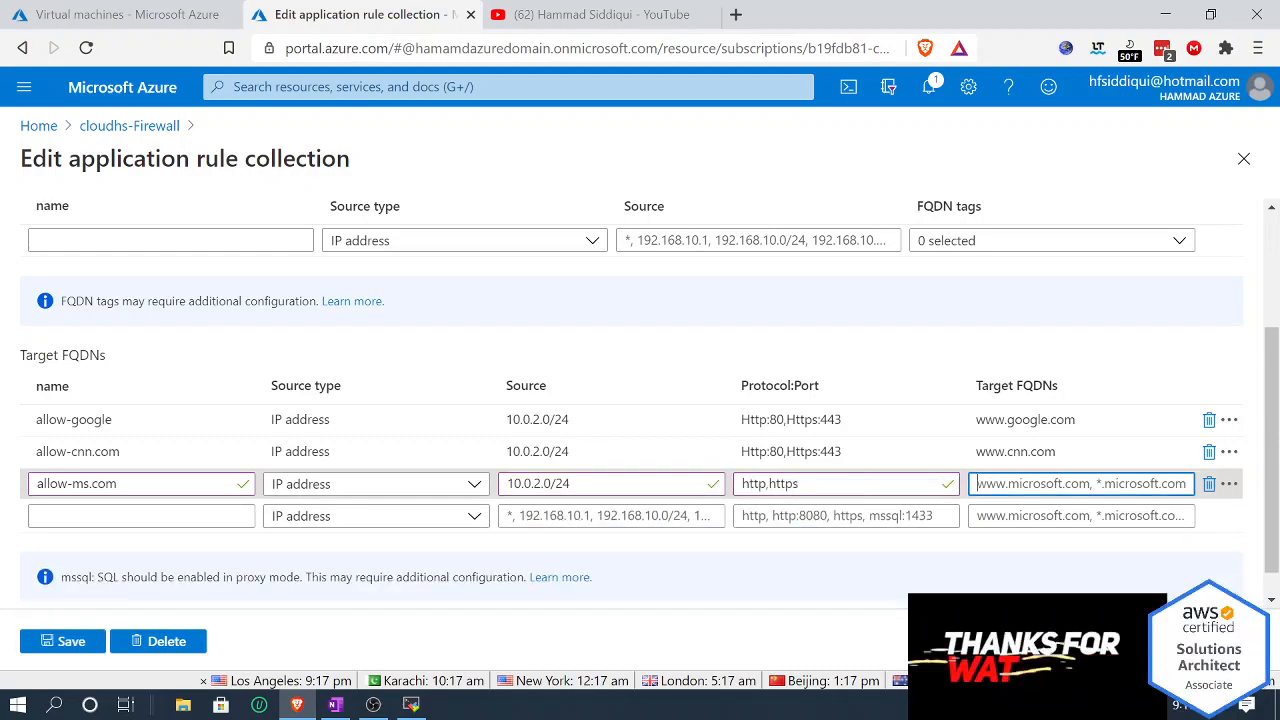
{"action": "type", "text": "www.mo"}
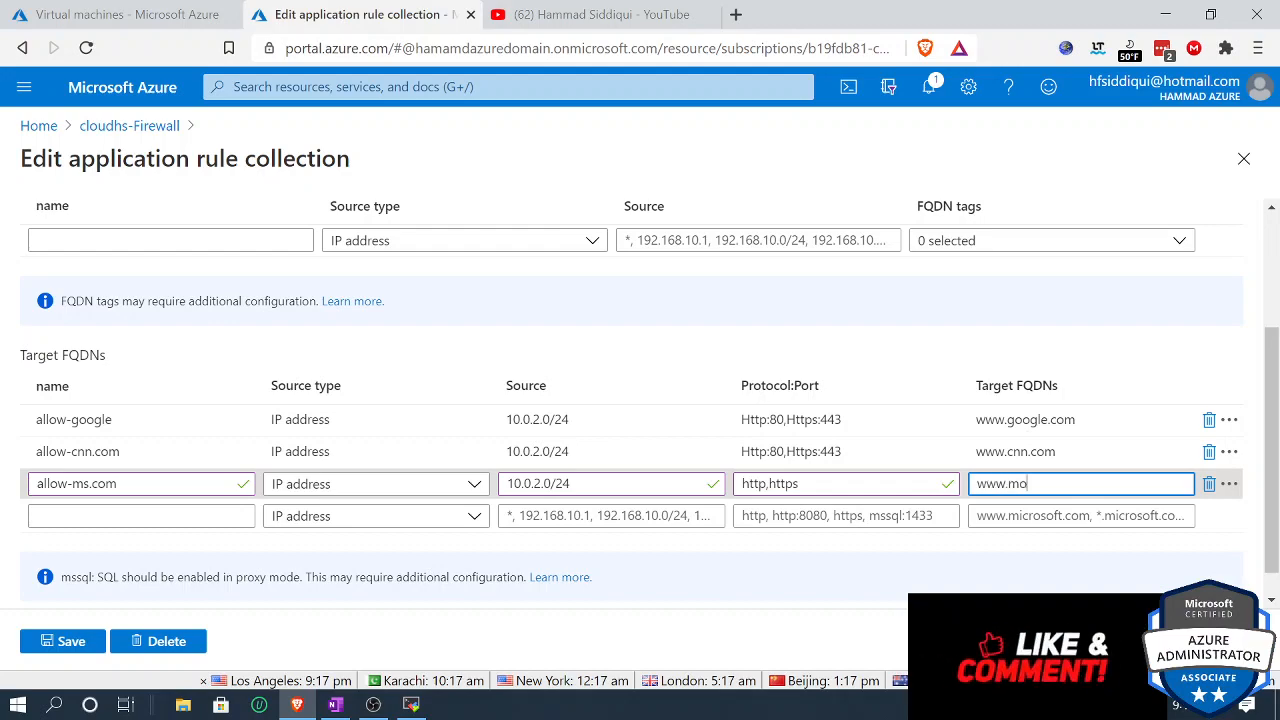
{"action": "key", "text": "BackSpace"}
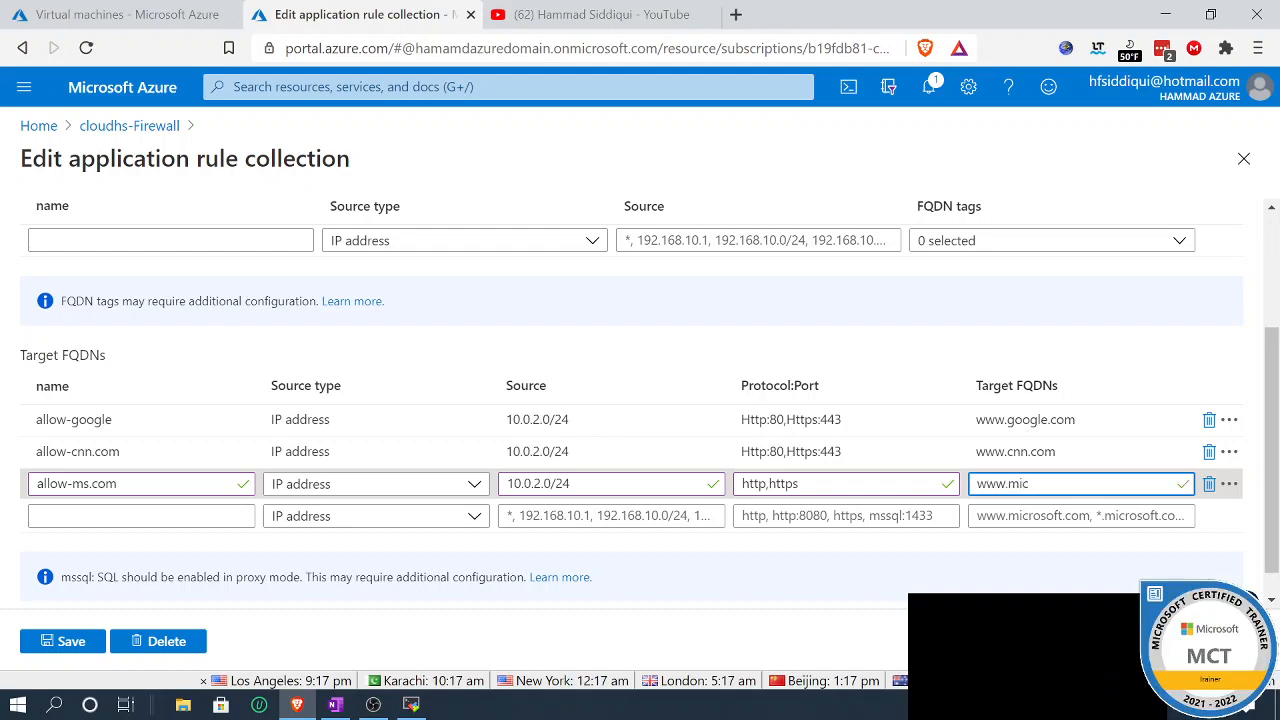
{"action": "type", "text": "soft.com"}
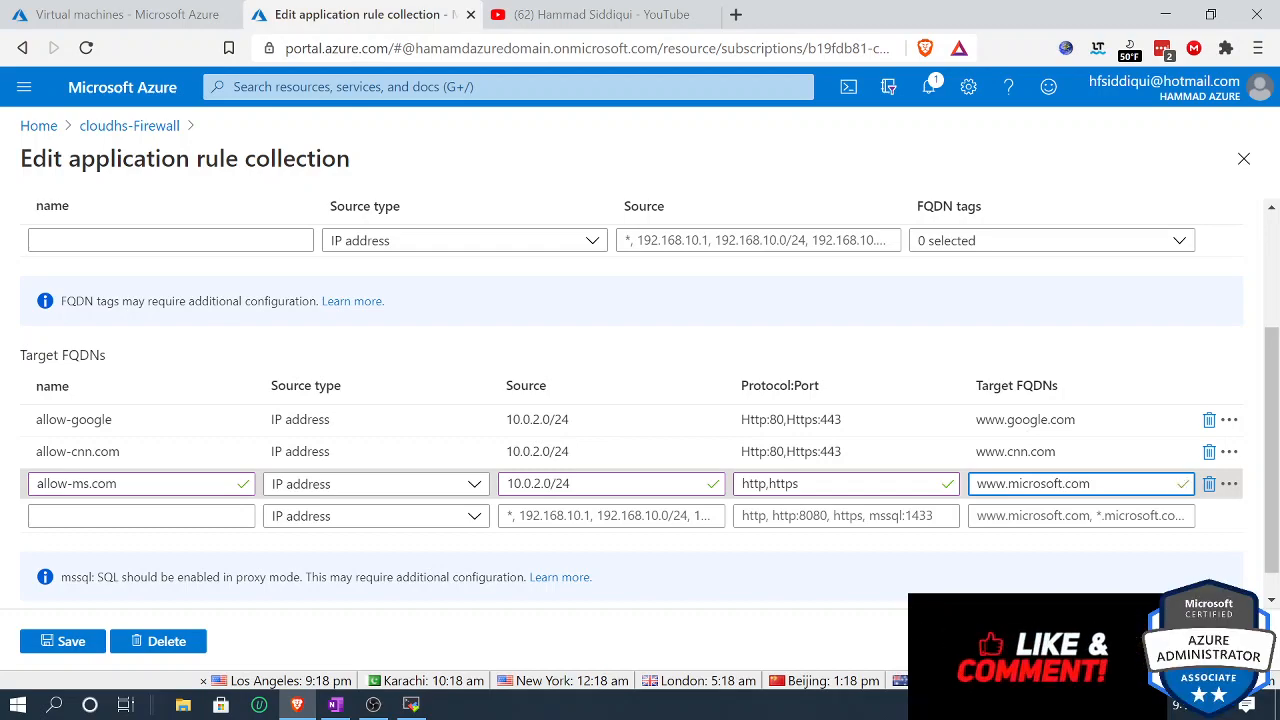
{"action": "left_click", "coordinate": [45, 641]}
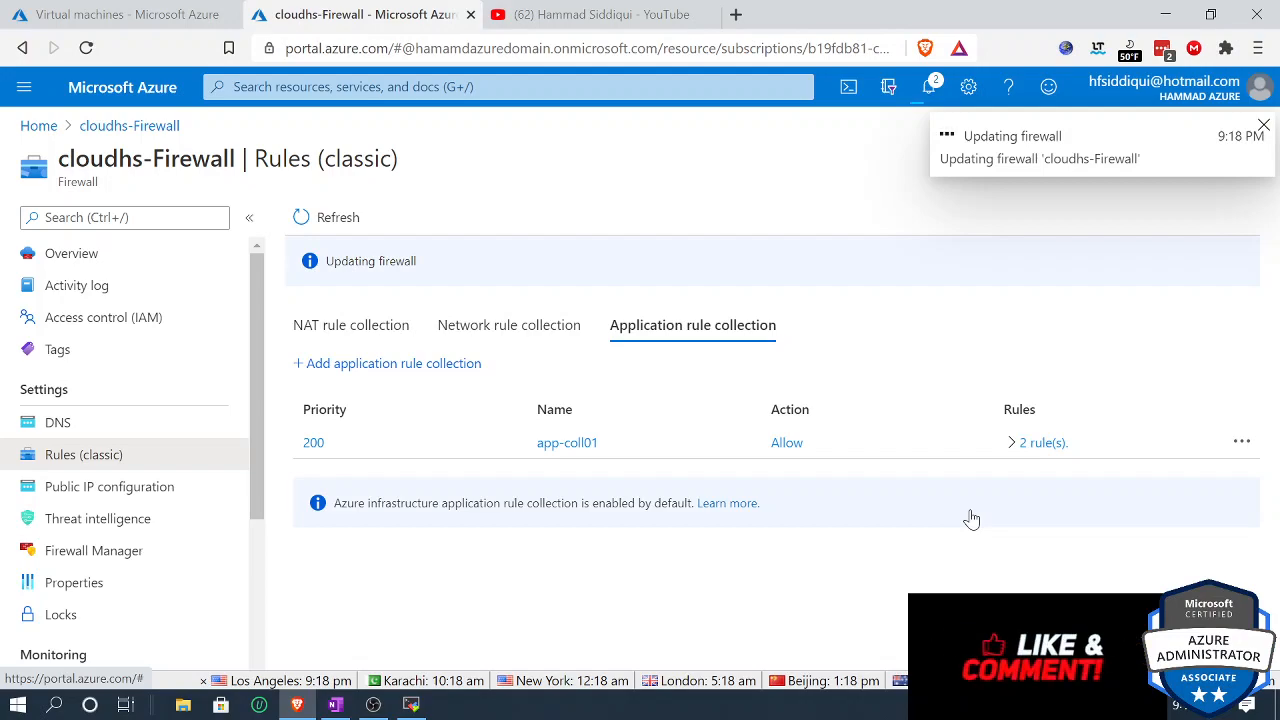
{"action": "left_click", "coordinate": [930, 88]}
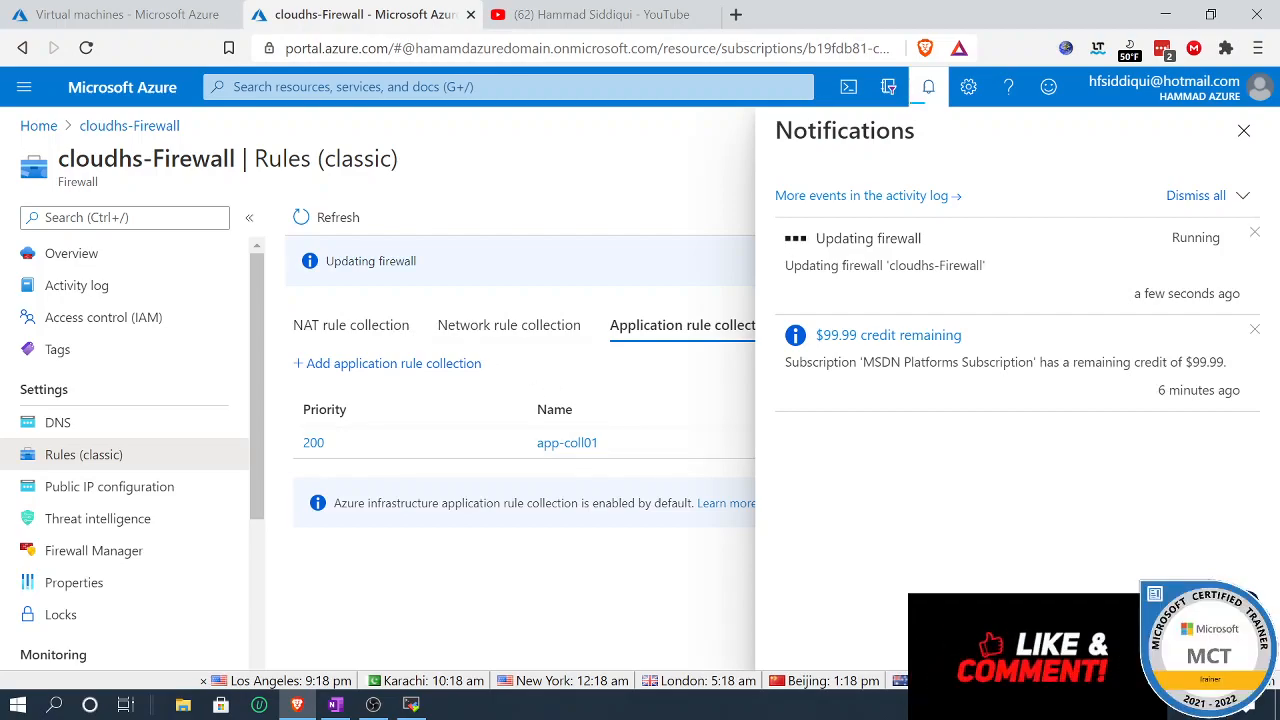
Step: Switch to the other Azure portal page and open Cloudhs-Firewall-Vnet from the Coudhs-Firewall-RG resource group
{"action": "left_click", "coordinate": [160, 15]}
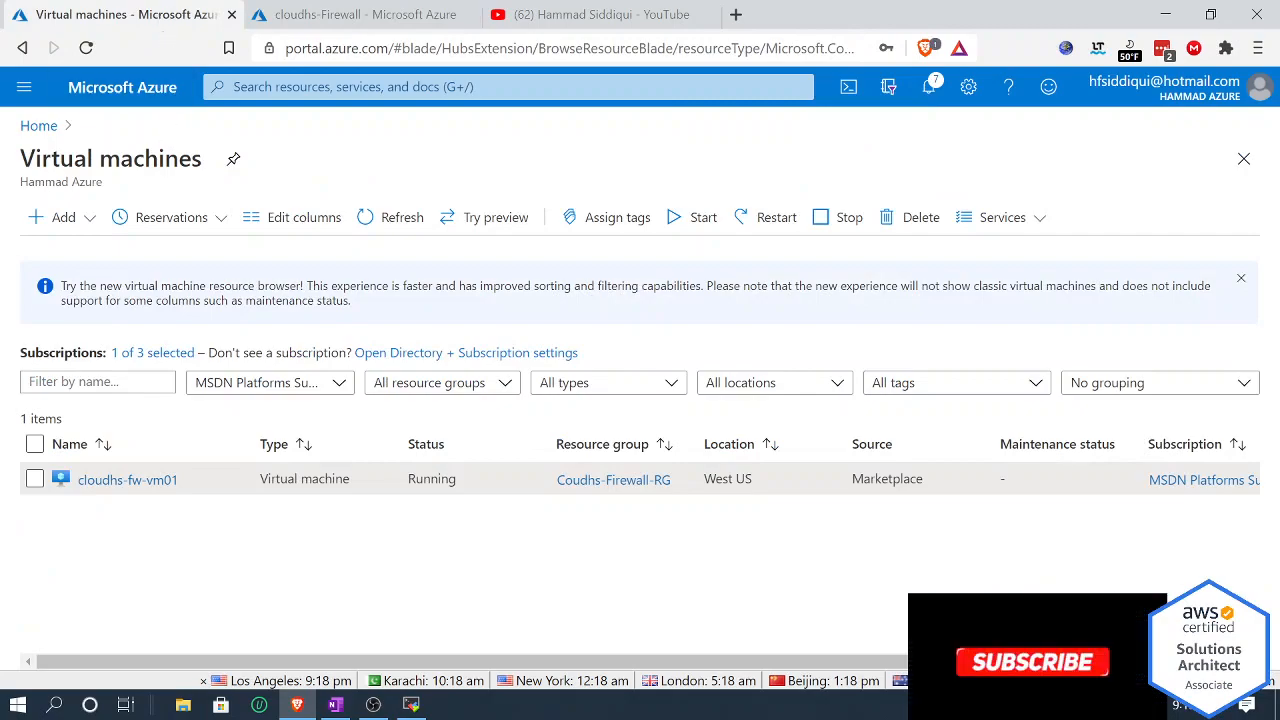
{"action": "left_click", "coordinate": [38, 127]}
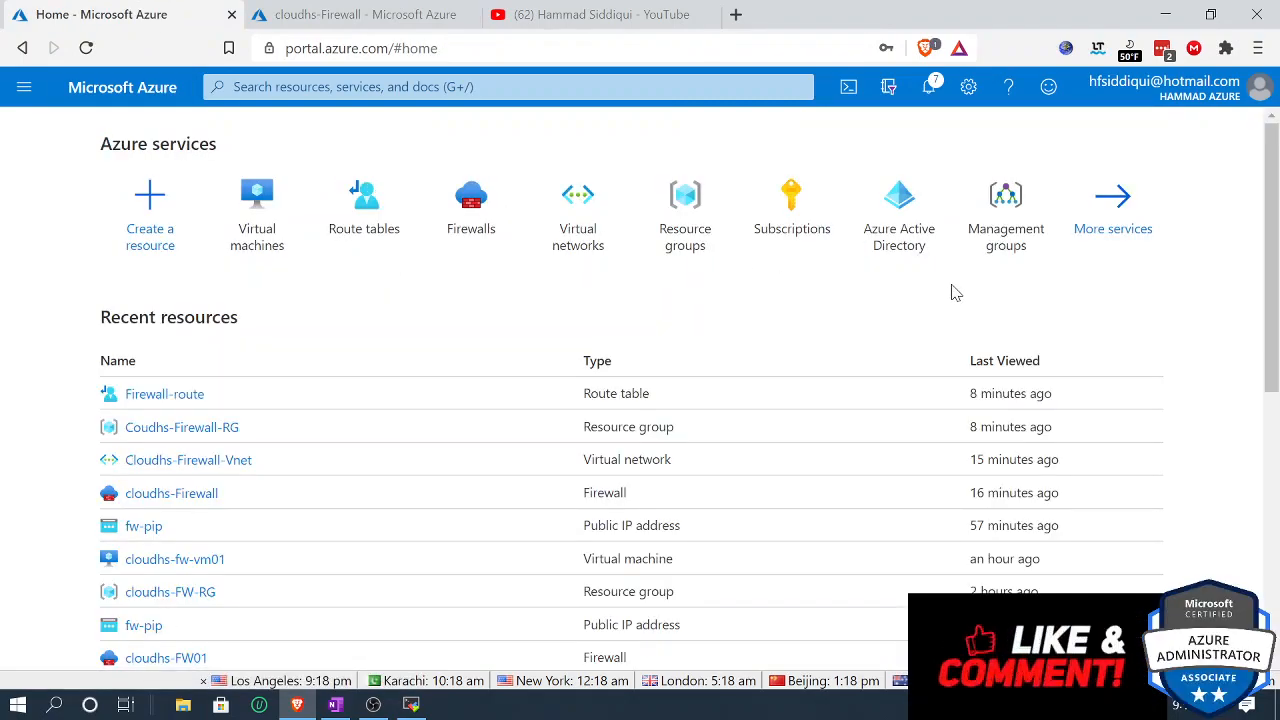
{"action": "left_click", "coordinate": [682, 205]}
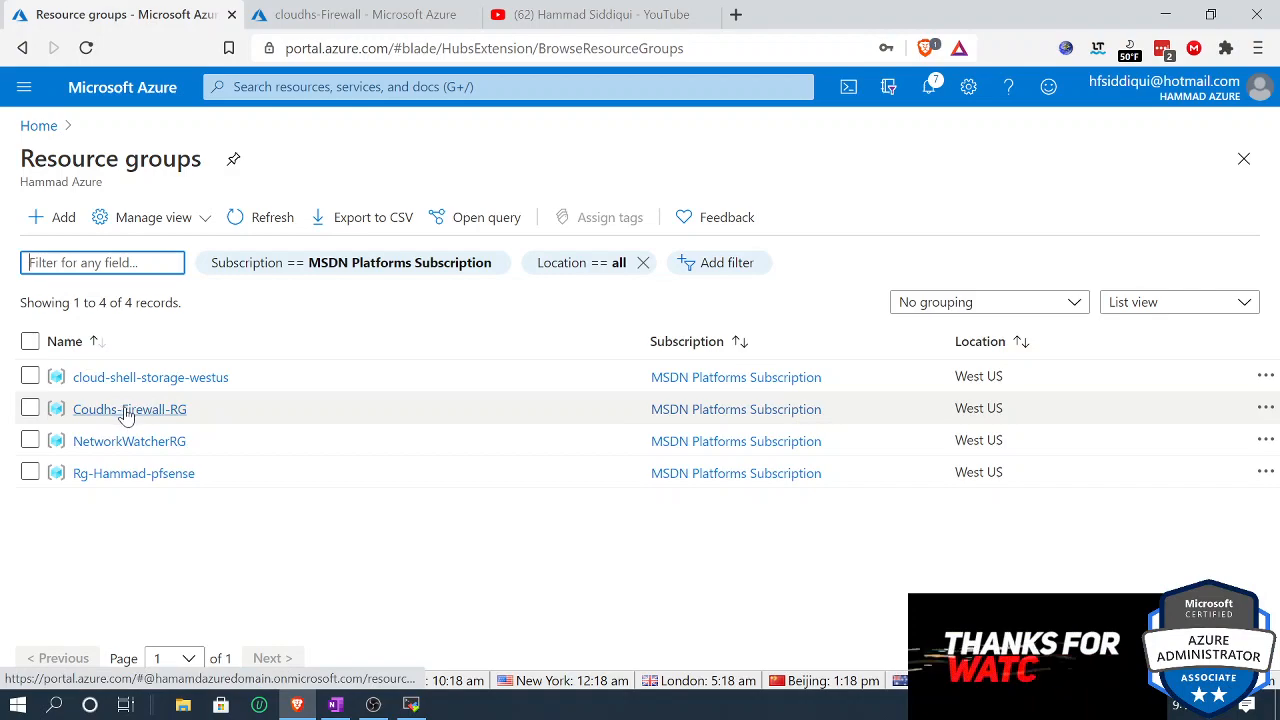
{"action": "left_click", "coordinate": [123, 409]}
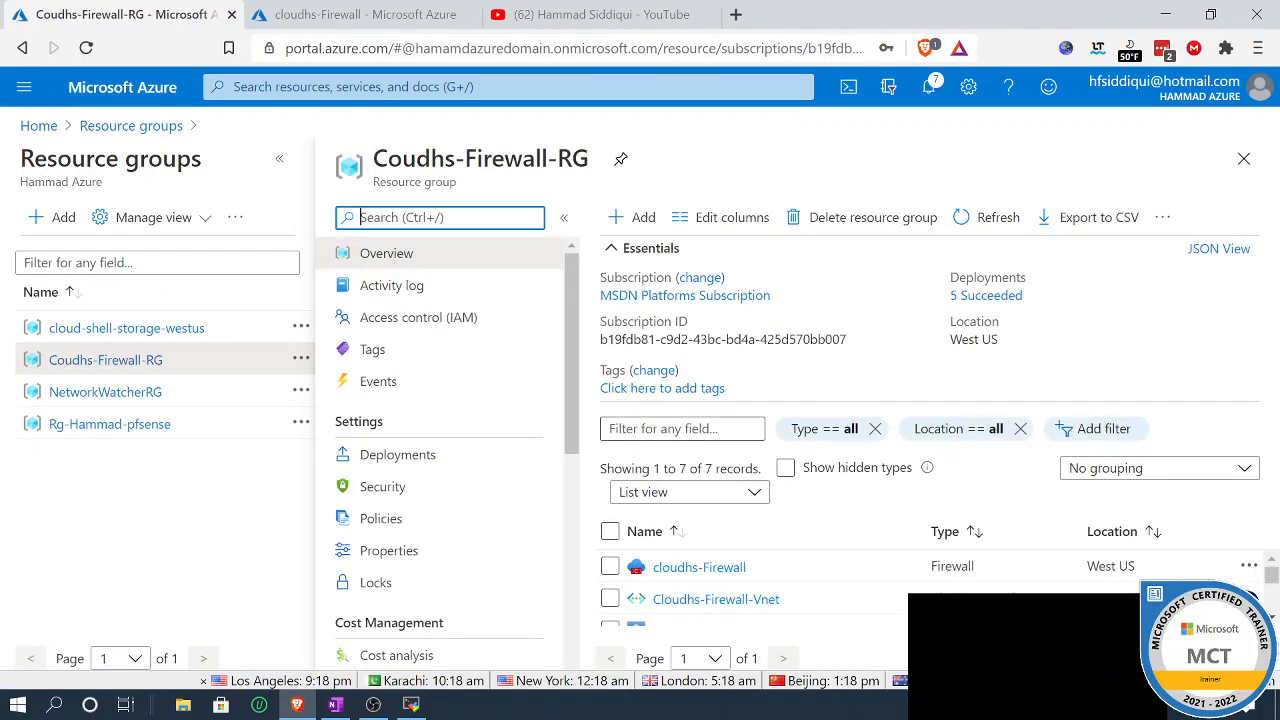
{"action": "left_click", "coordinate": [694, 600]}
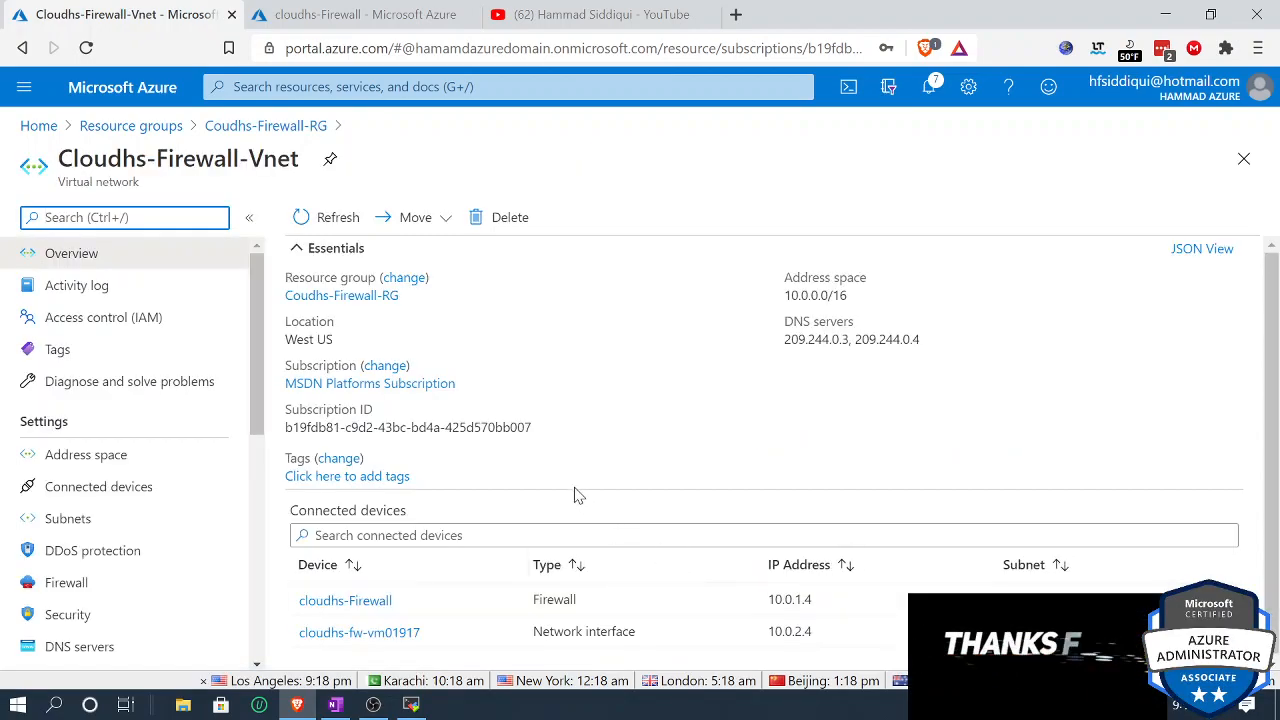
Step: Review the subnets of Cloudhs-Firewall-Vnet, briefly opening and closing the Backend-Snet details
{"action": "left_click", "coordinate": [106, 526]}
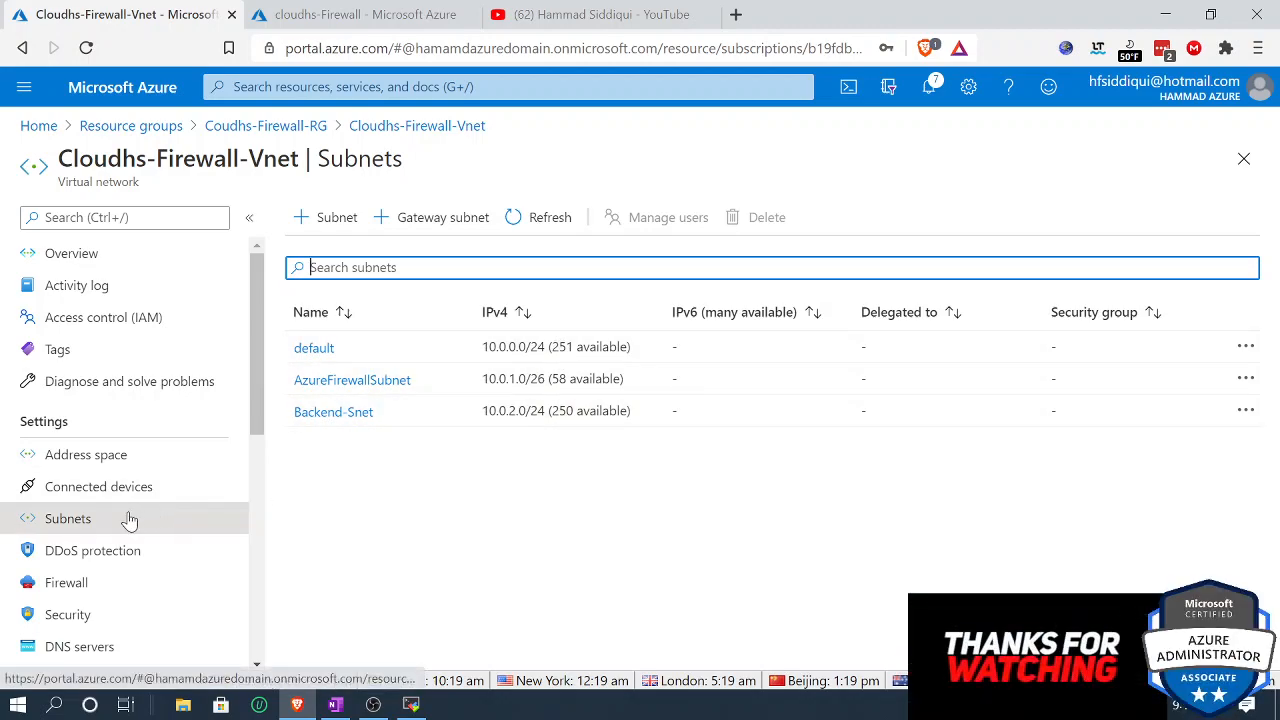
{"action": "left_click", "coordinate": [318, 420]}
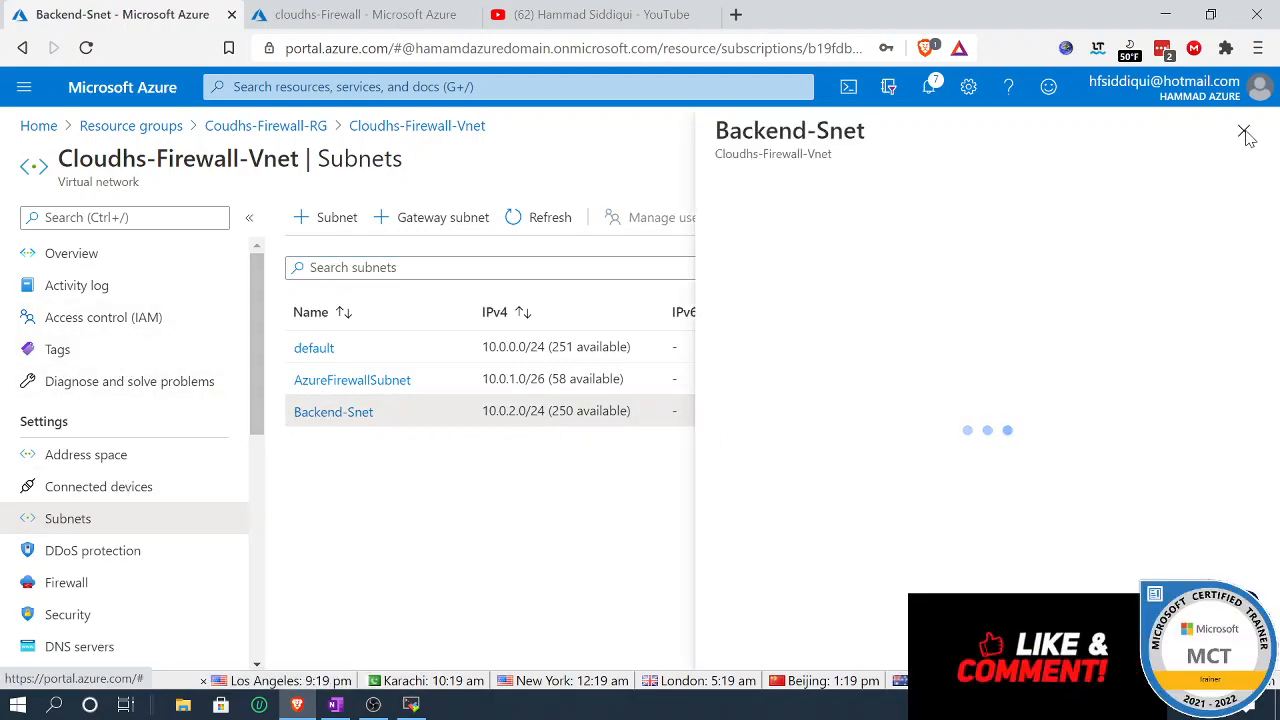
{"action": "left_click", "coordinate": [1245, 135]}
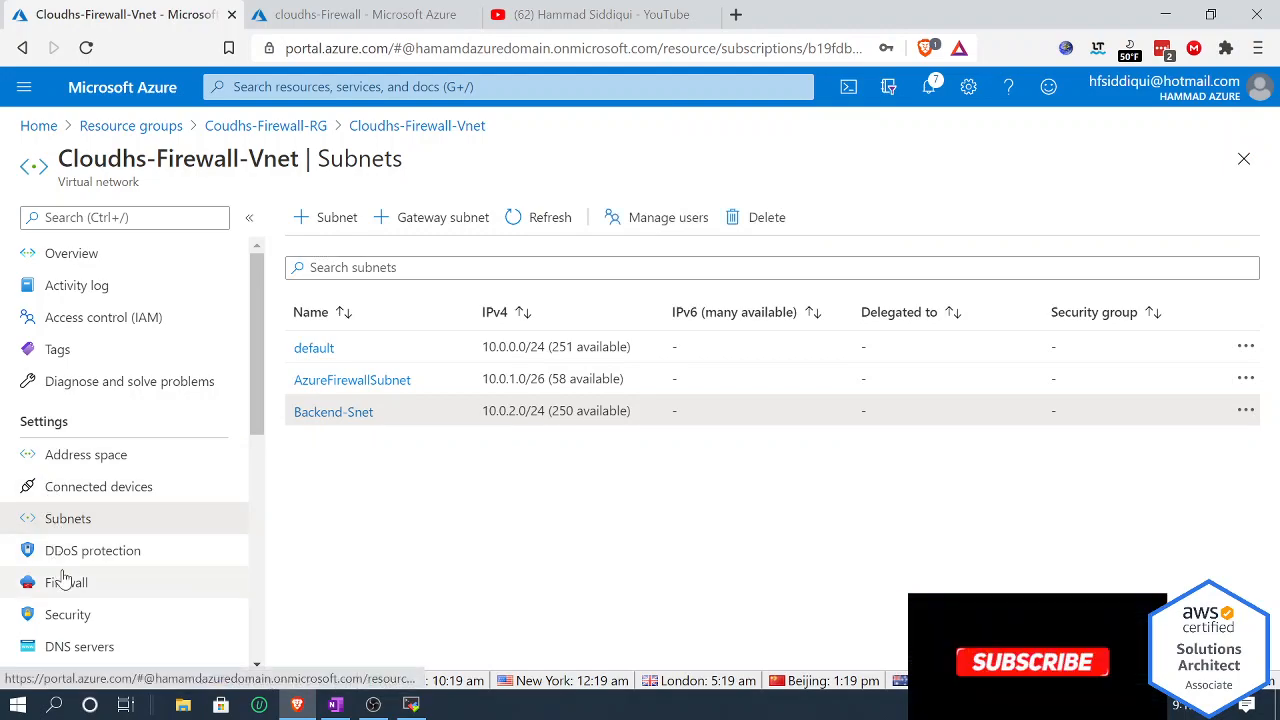
Step: Open the cloudhs-fw-vm01 virtual machine from Coudhs-Firewall-RG and examine its public and private IP address properties
{"action": "left_click", "coordinate": [131, 125]}
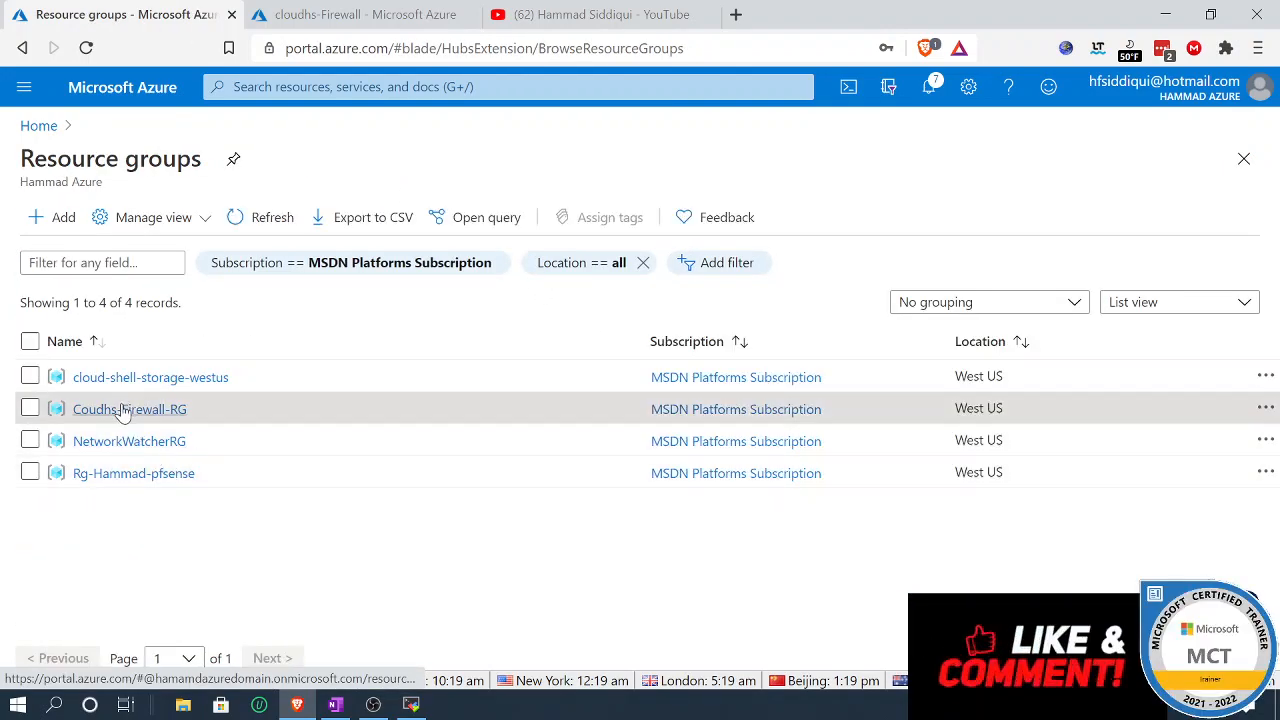
{"action": "left_click", "coordinate": [126, 410]}
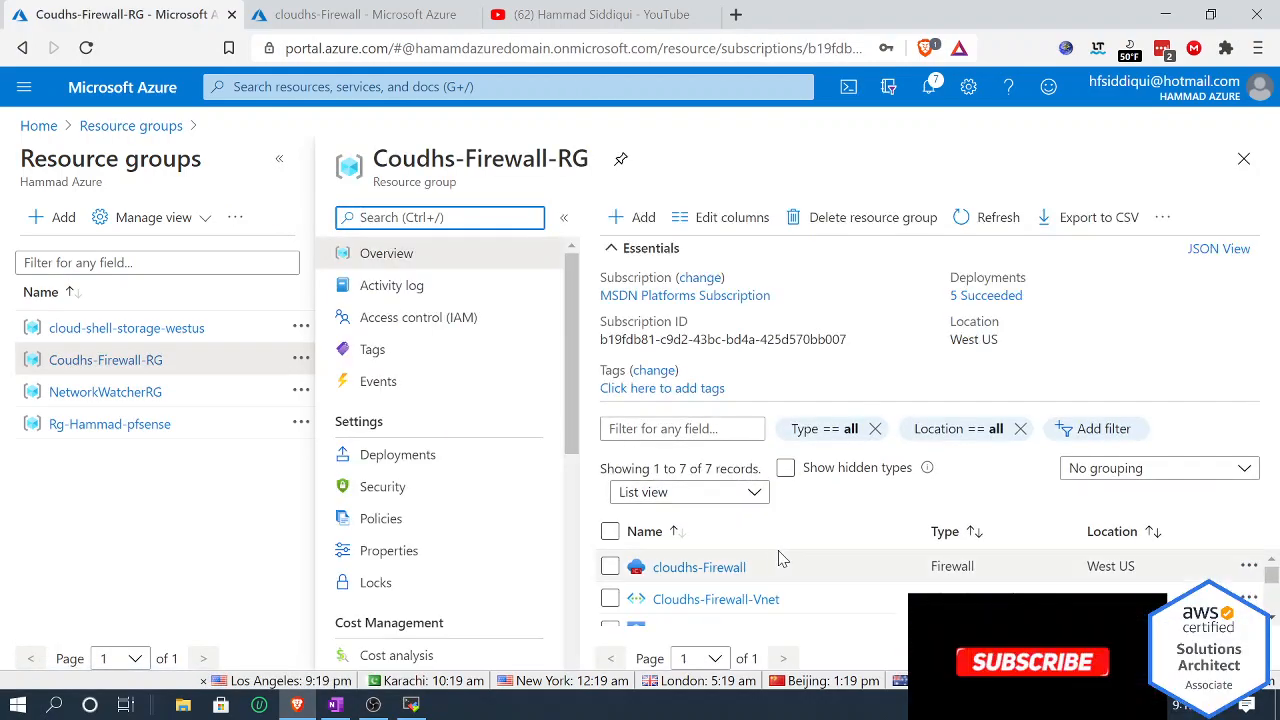
{"action": "left_click", "coordinate": [885, 262]}
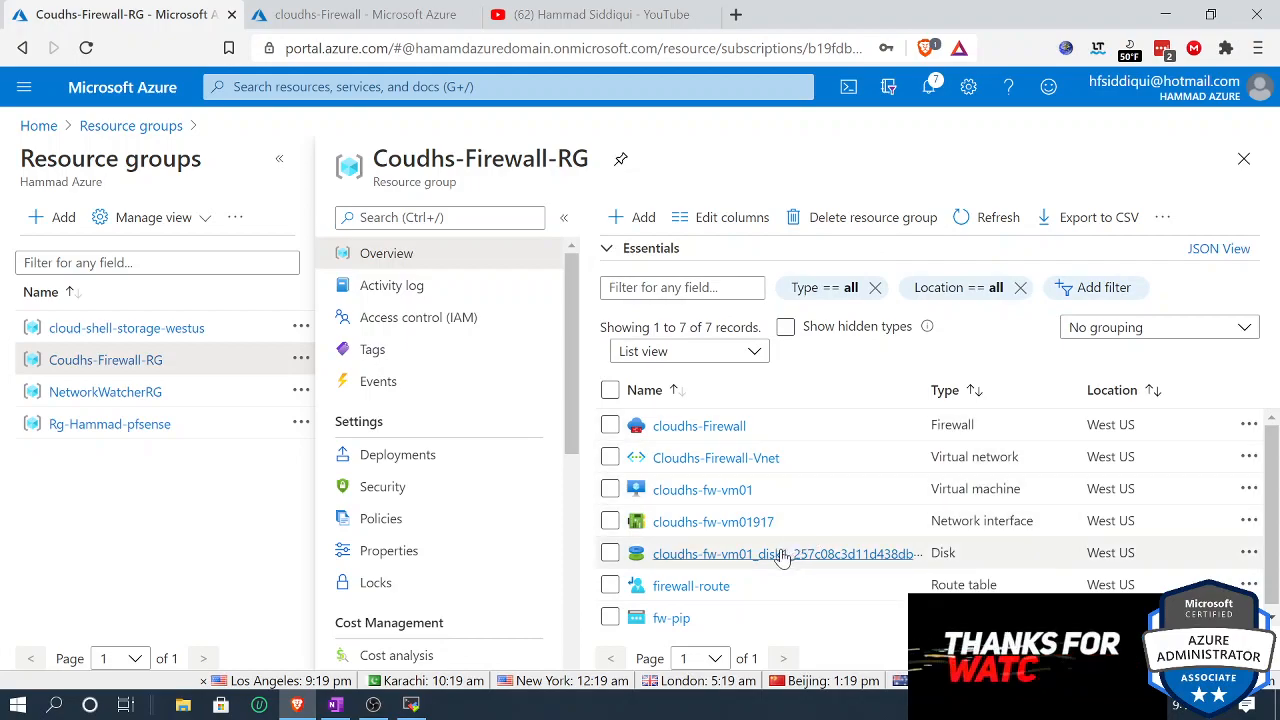
{"action": "left_click", "coordinate": [728, 490]}
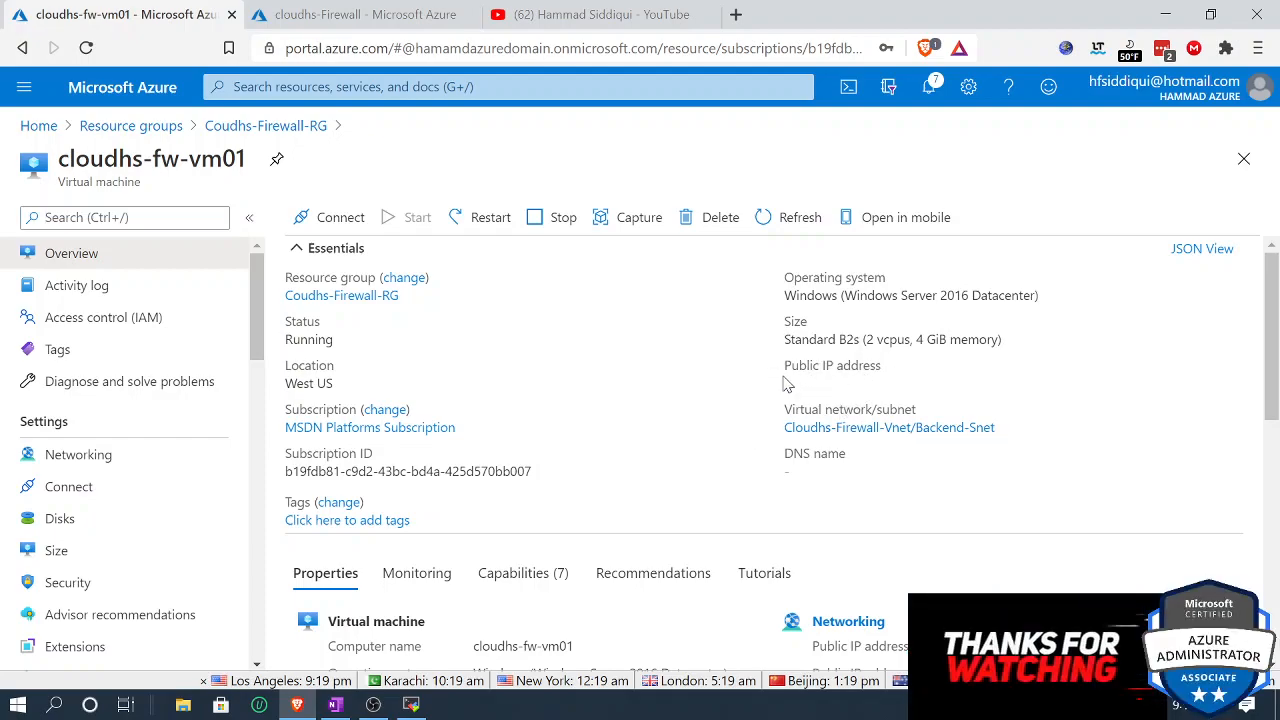
{"action": "scroll", "coordinate": [843, 538], "scroll_direction": "down", "scroll_amount": 2}
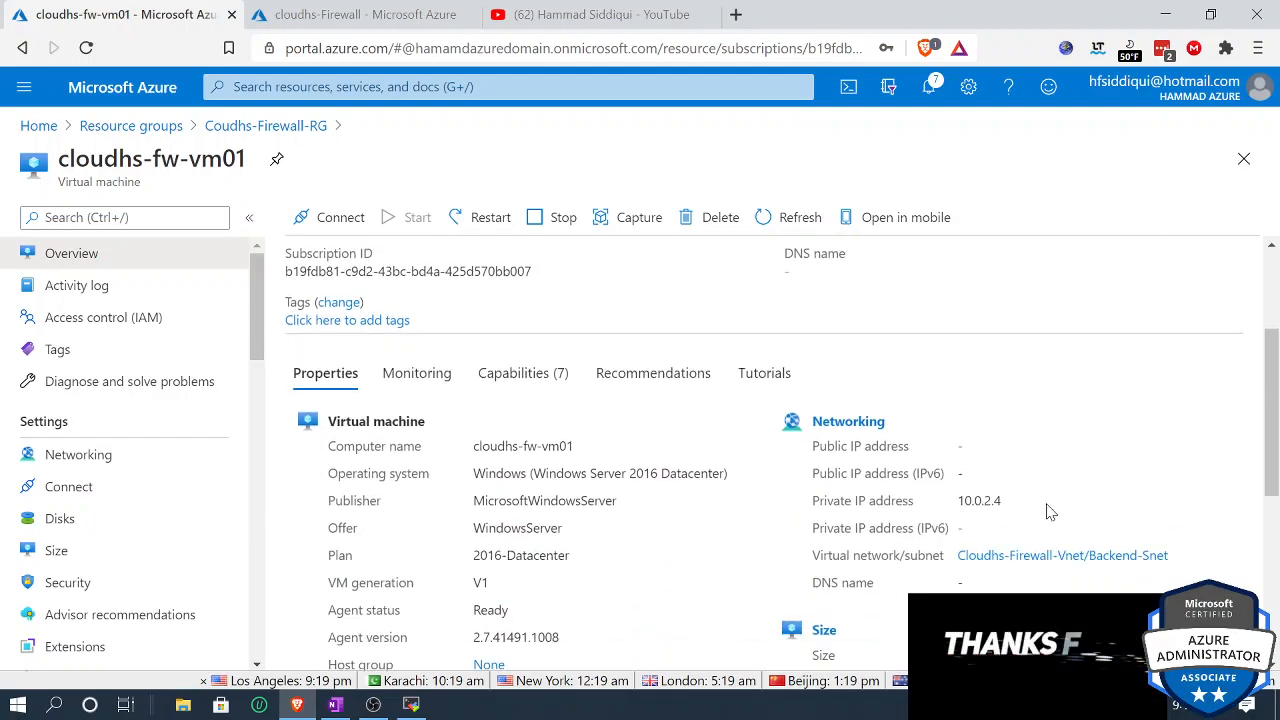
{"action": "left_click_drag", "start_coordinate": [1001, 500], "coordinate": [964, 500]}
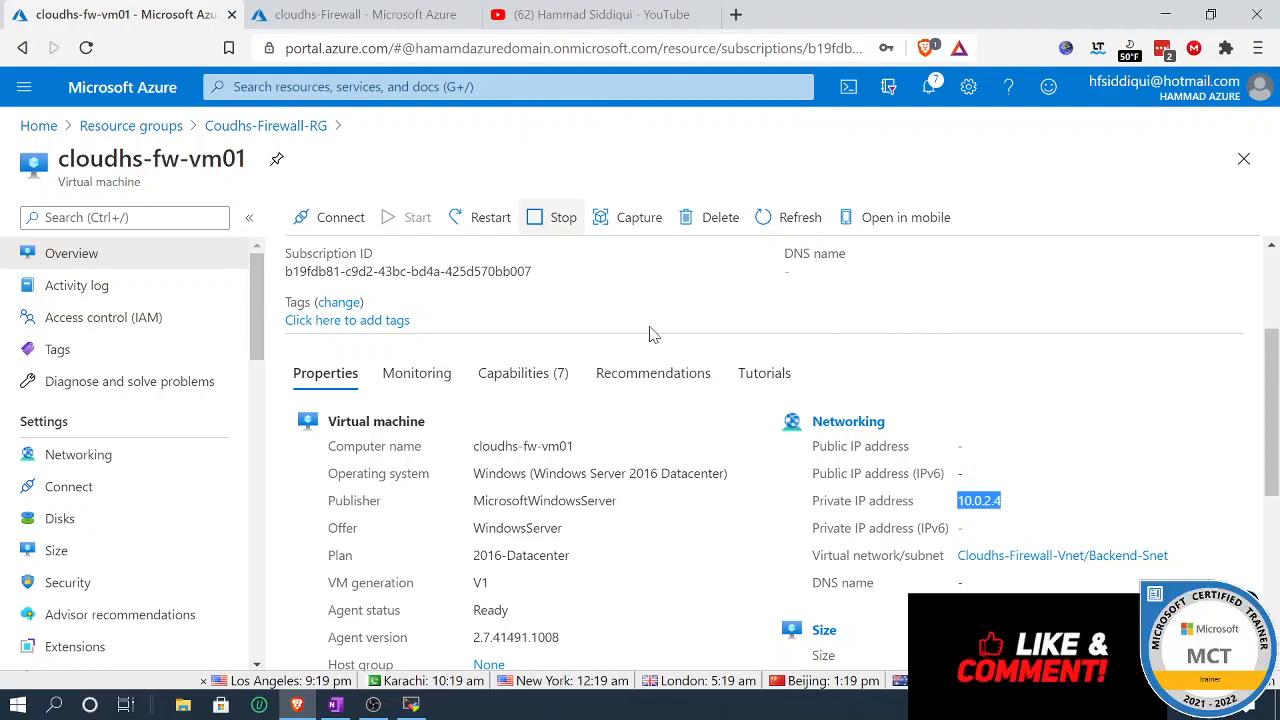
Step: Return to the Coudhs-Firewall-RG resource group and examine the subnet and IP details in cloudhs-Firewall's overview
{"action": "left_click", "coordinate": [145, 125]}
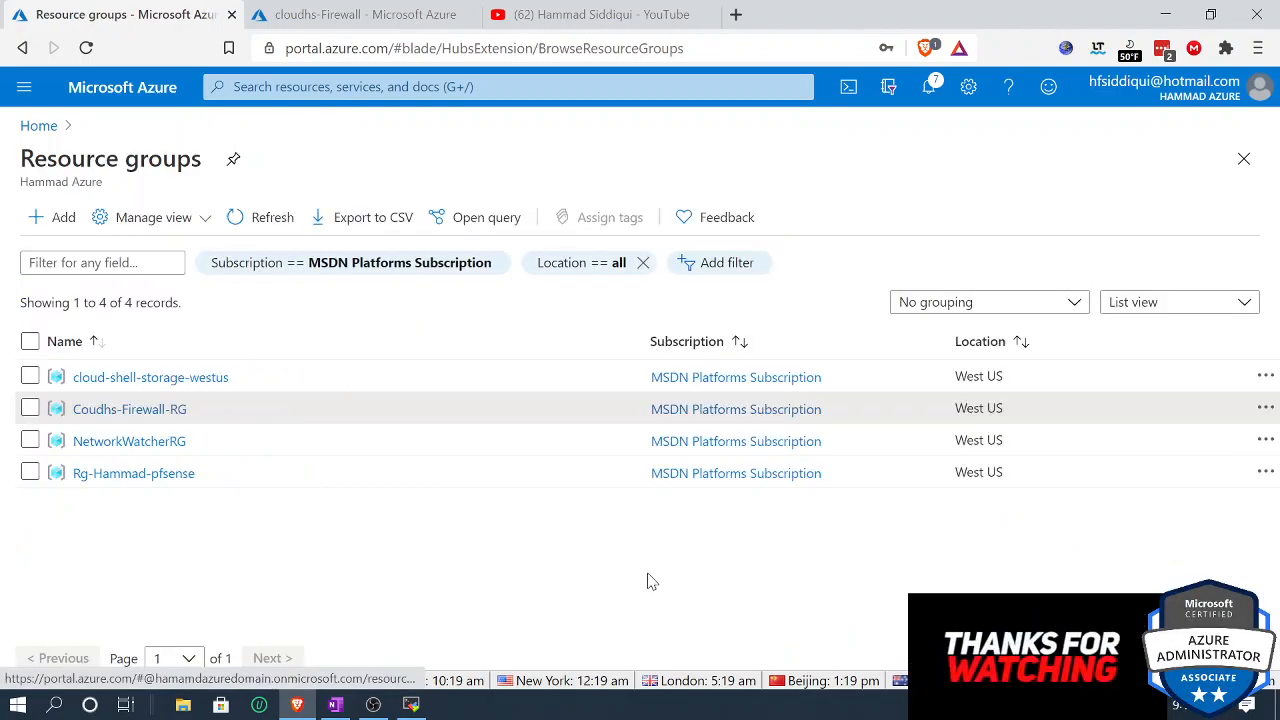
{"action": "left_click", "coordinate": [165, 409]}
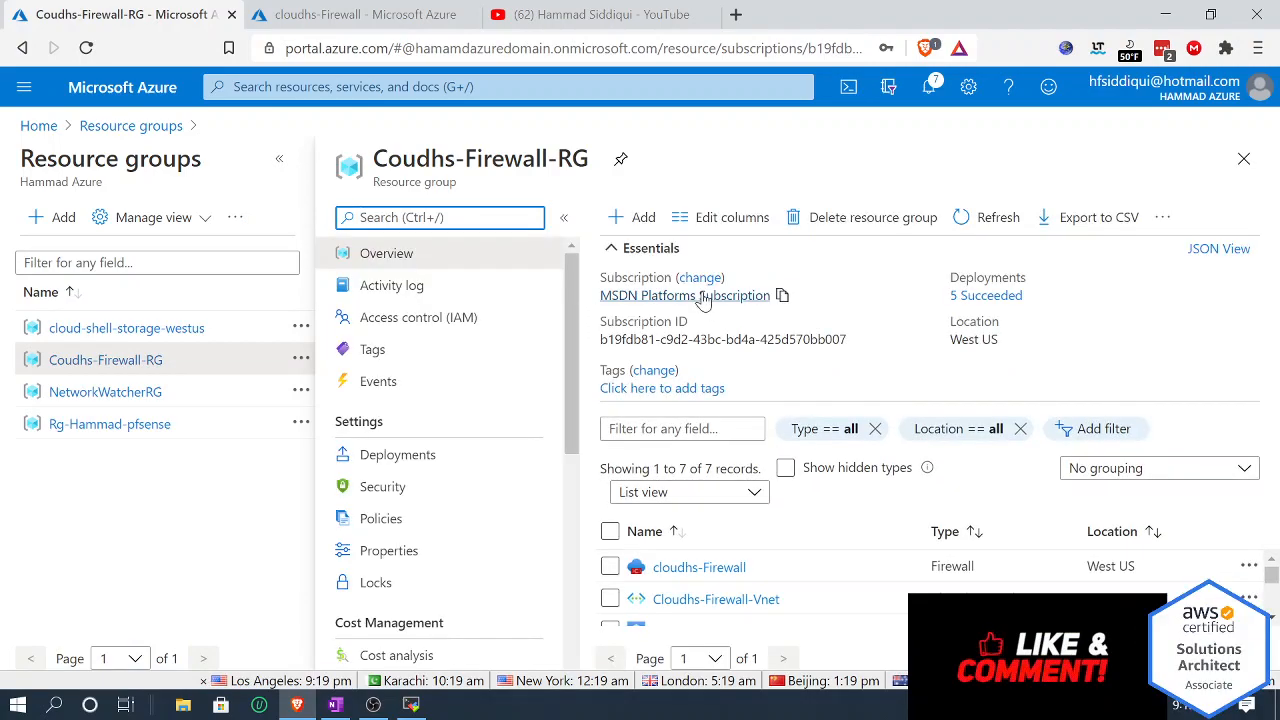
{"action": "left_click", "coordinate": [697, 251]}
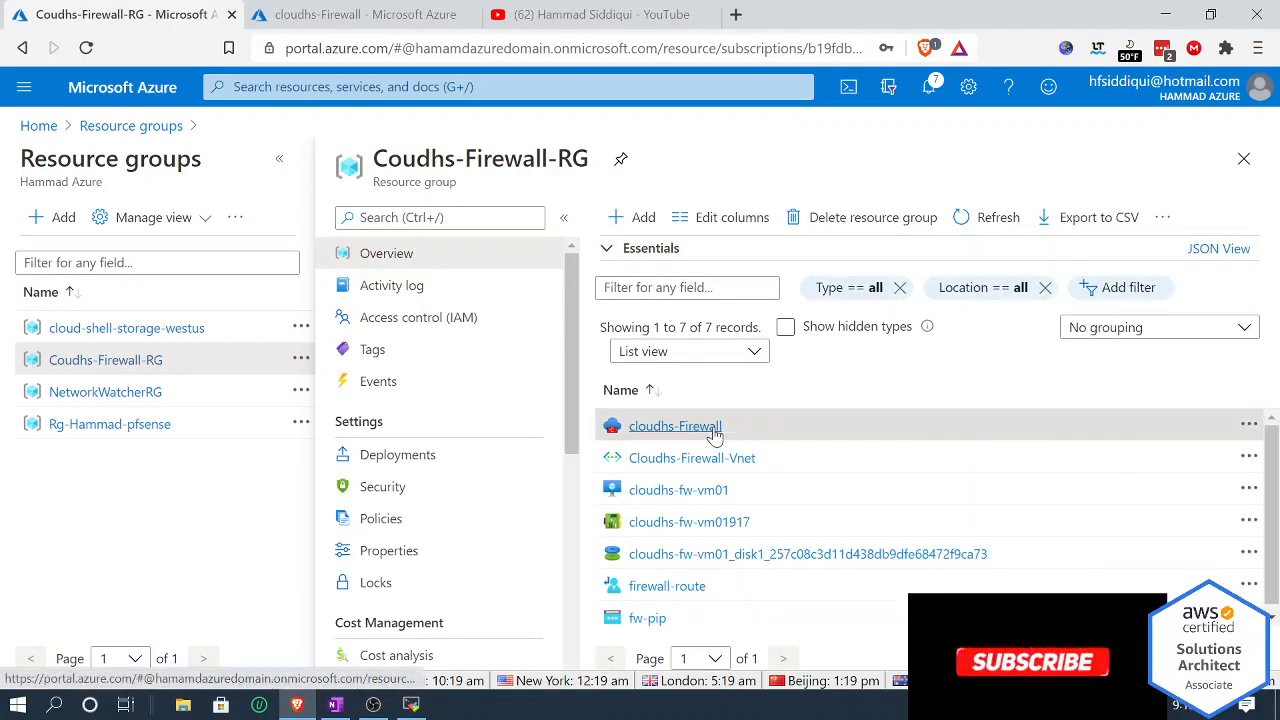
{"action": "left_click", "coordinate": [714, 428]}
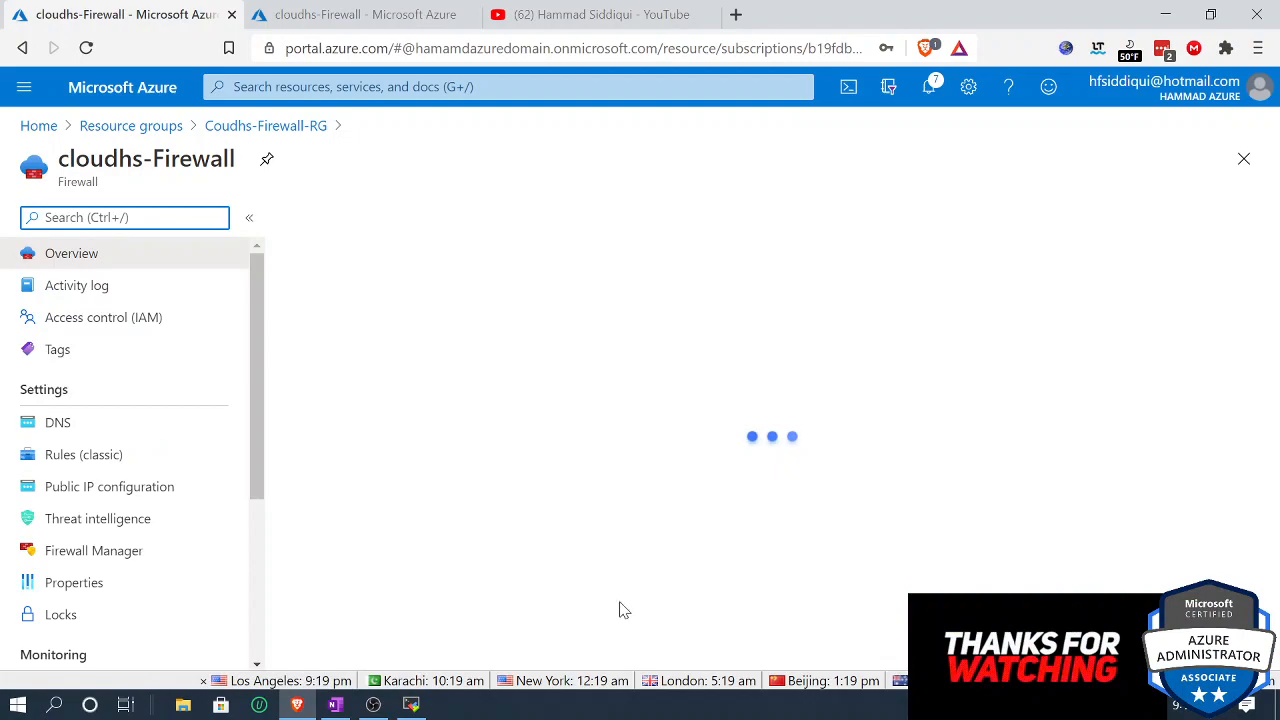
{"action": "scroll", "coordinate": [543, 477], "scroll_direction": "down", "scroll_amount": 1}
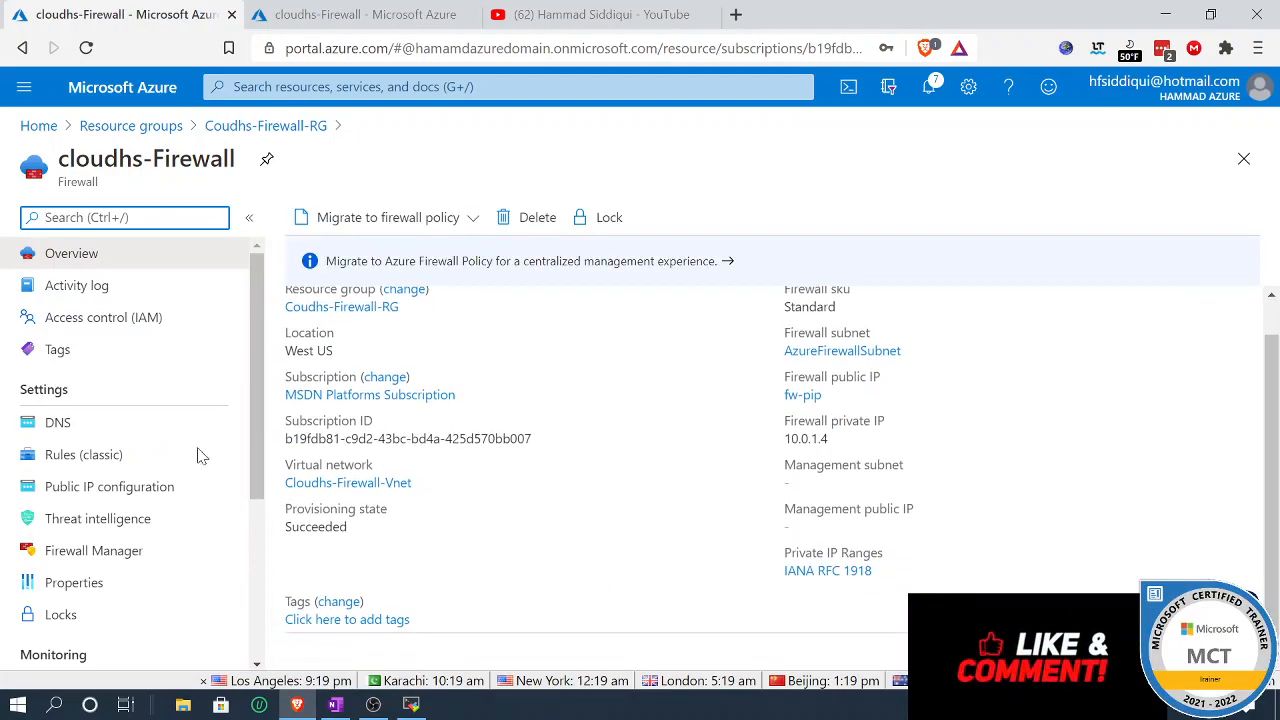
Step: Open the classic rules of cloudhs-Firewall, examine the target FQDN rules in the app-coll01 application collection, and return to the rules
{"action": "left_click", "coordinate": [106, 454]}
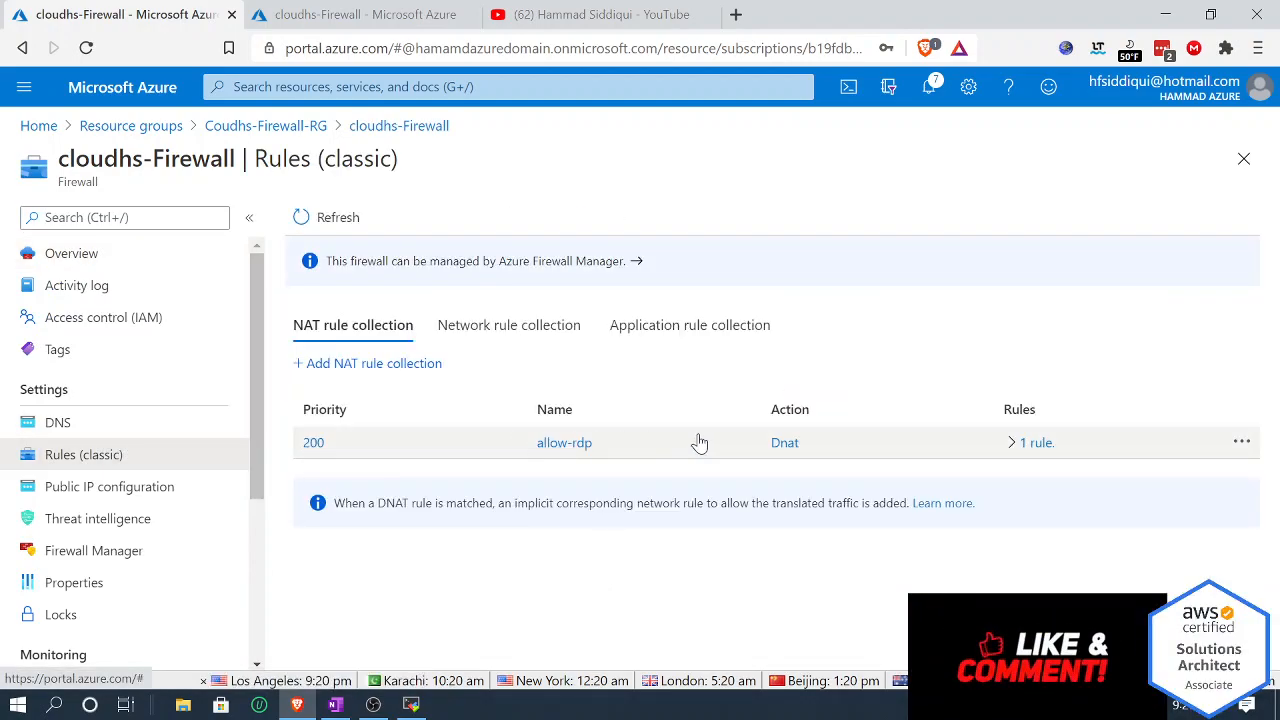
{"action": "left_click", "coordinate": [680, 326]}
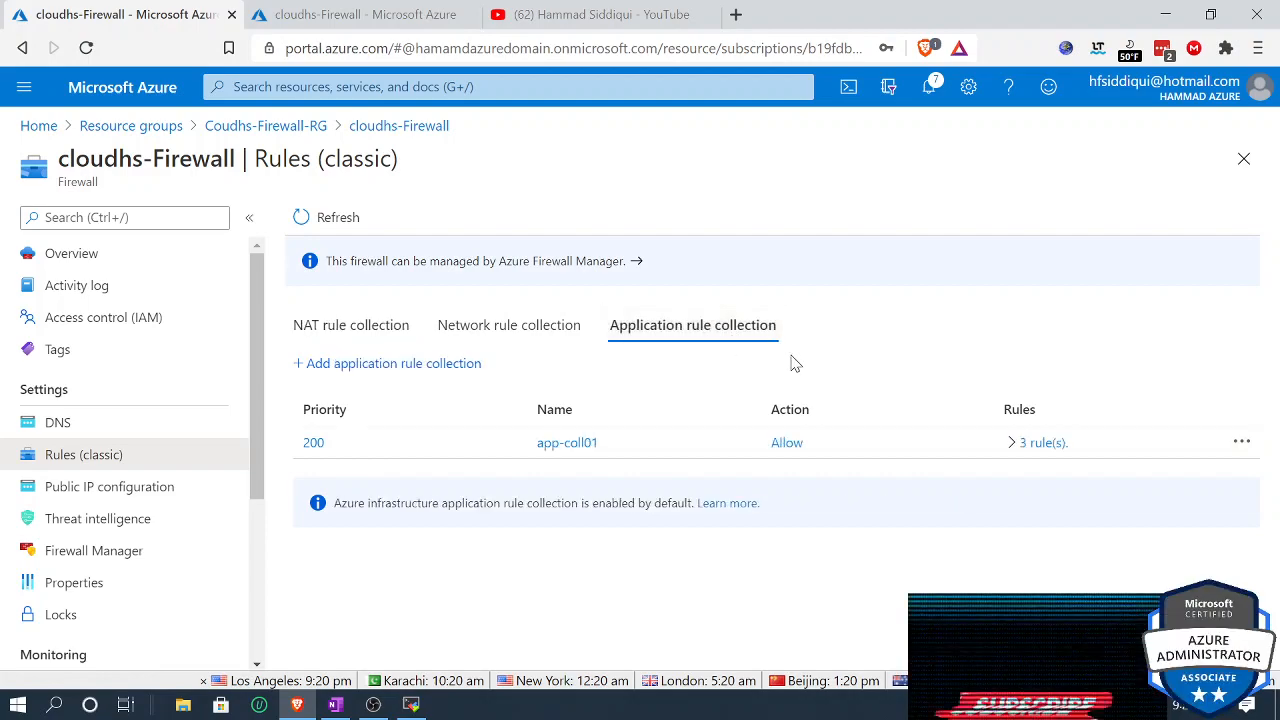
{"action": "left_click", "coordinate": [318, 446]}
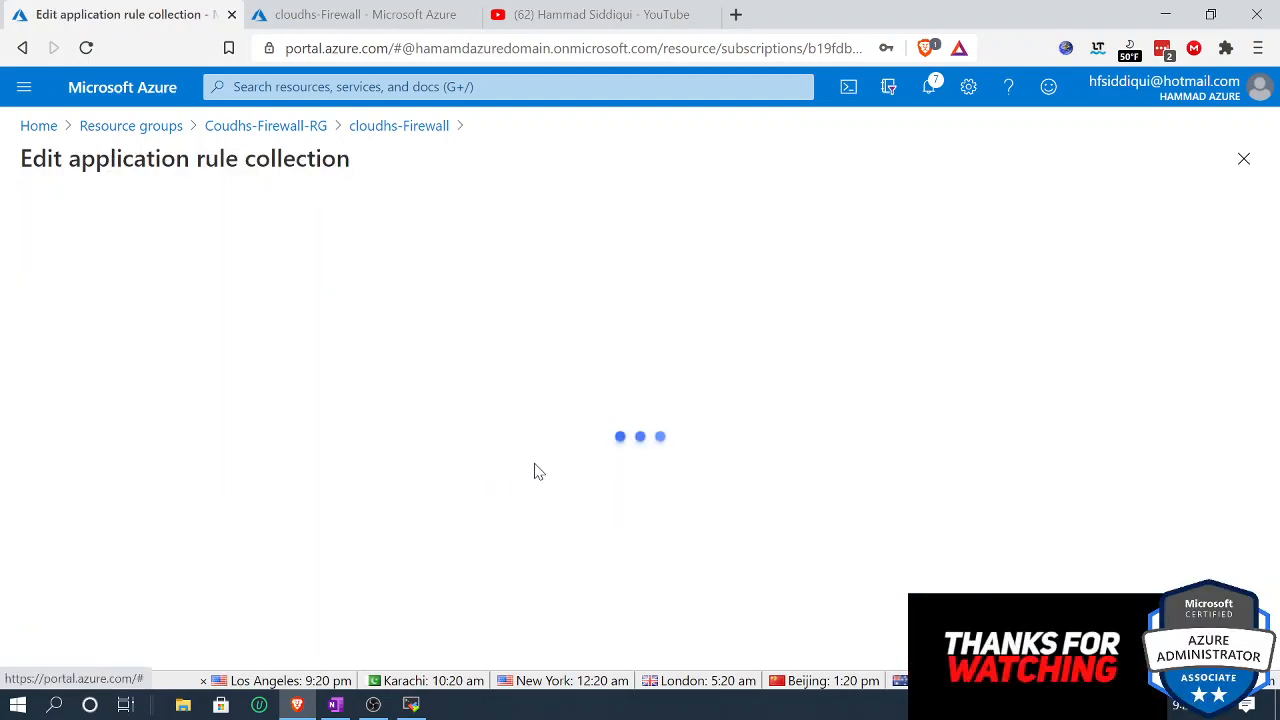
{"action": "scroll", "coordinate": [555, 555], "scroll_direction": "down", "scroll_amount": 1}
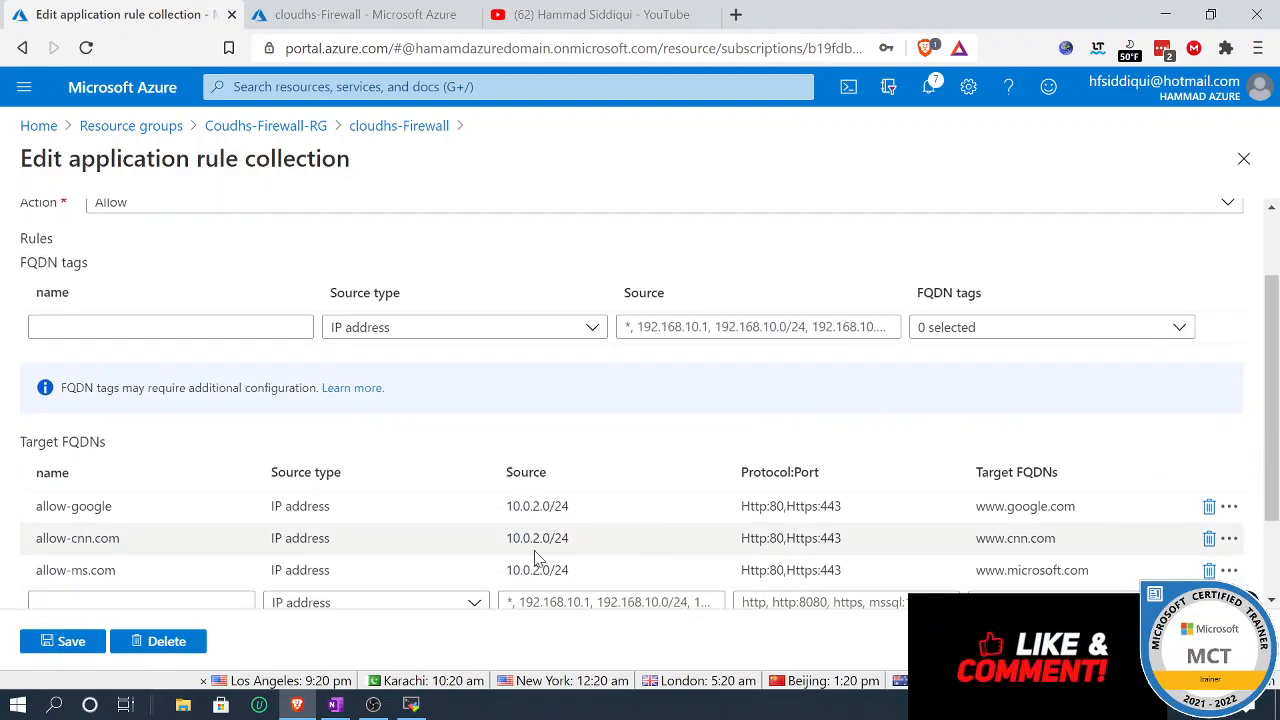
{"action": "left_click", "coordinate": [383, 130]}
Step: Examine the allow-dns rule in the network-rule collection, including its destination addresses, and return to the firewall rules
{"action": "left_click", "coordinate": [514, 325]}
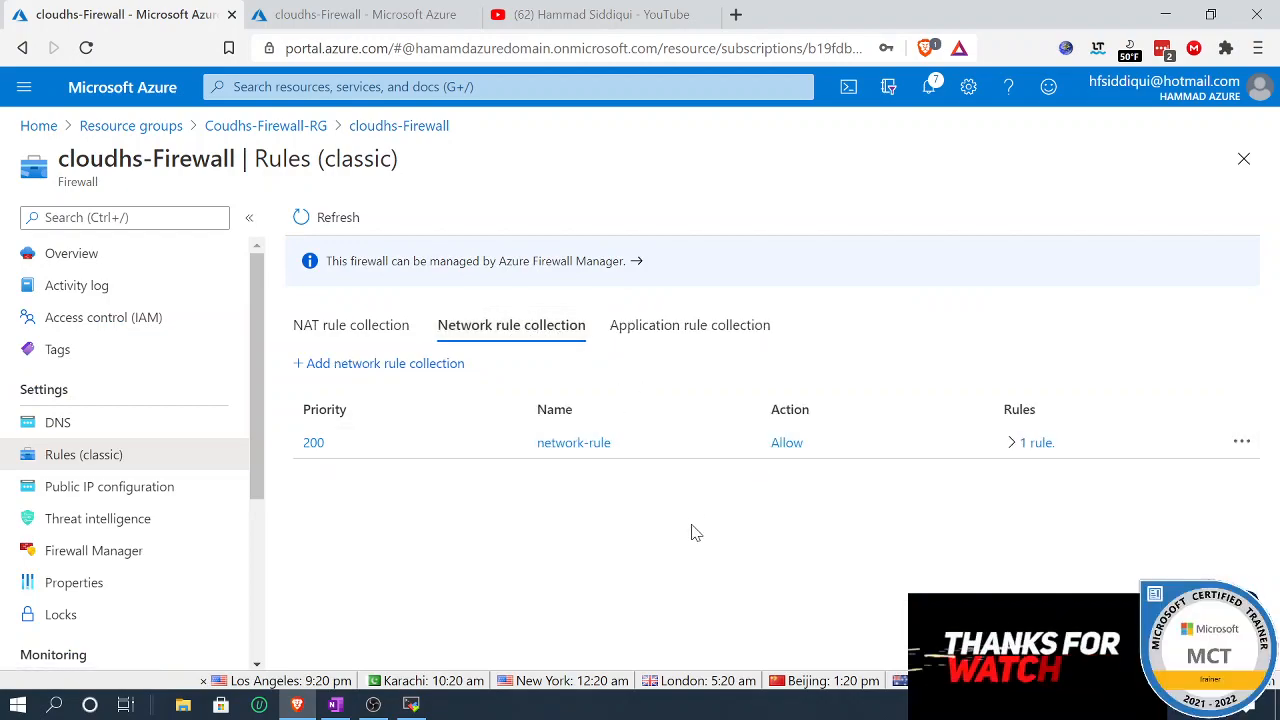
{"action": "left_click", "coordinate": [315, 445]}
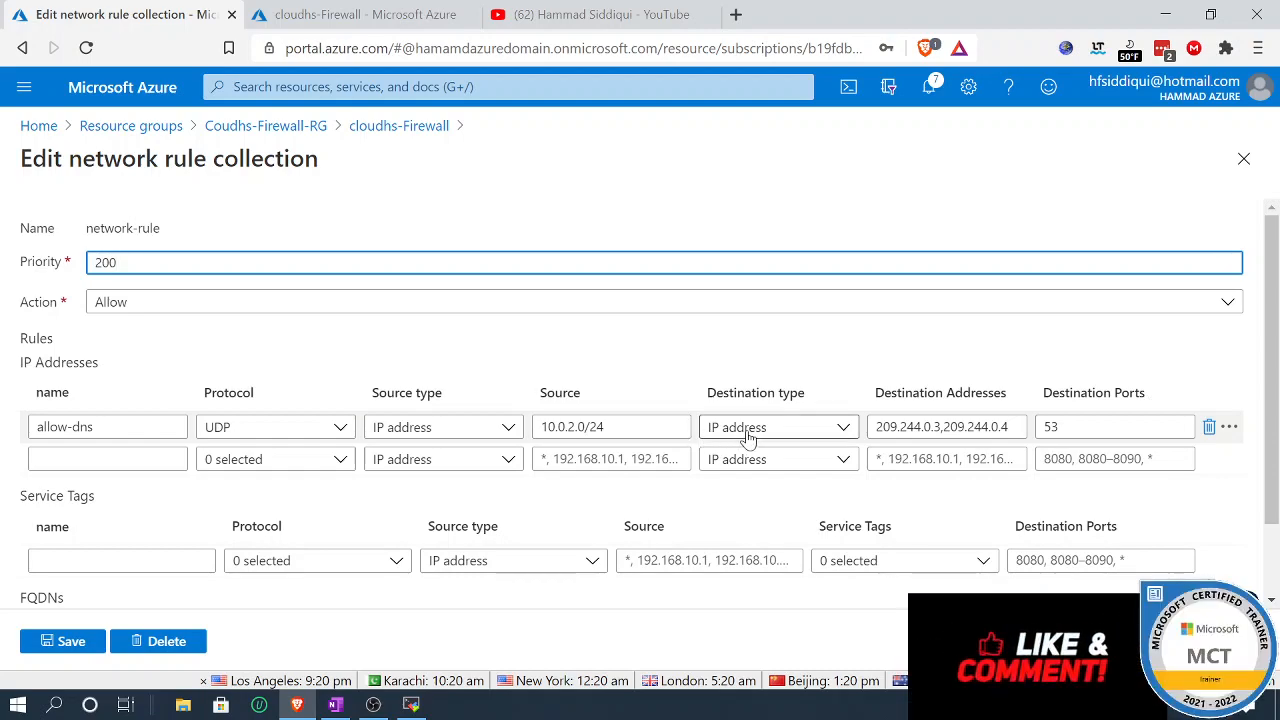
{"action": "left_click_drag", "start_coordinate": [877, 427], "coordinate": [1008, 427]}
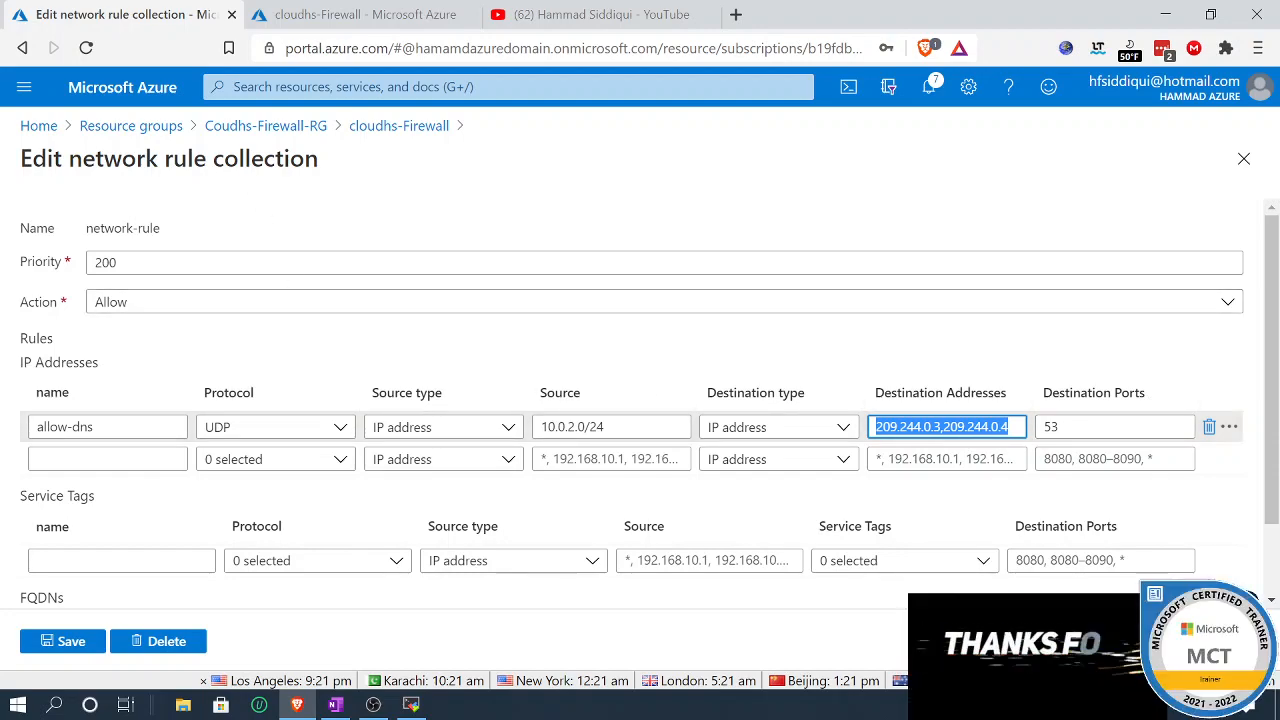
{"action": "left_click", "coordinate": [399, 130]}
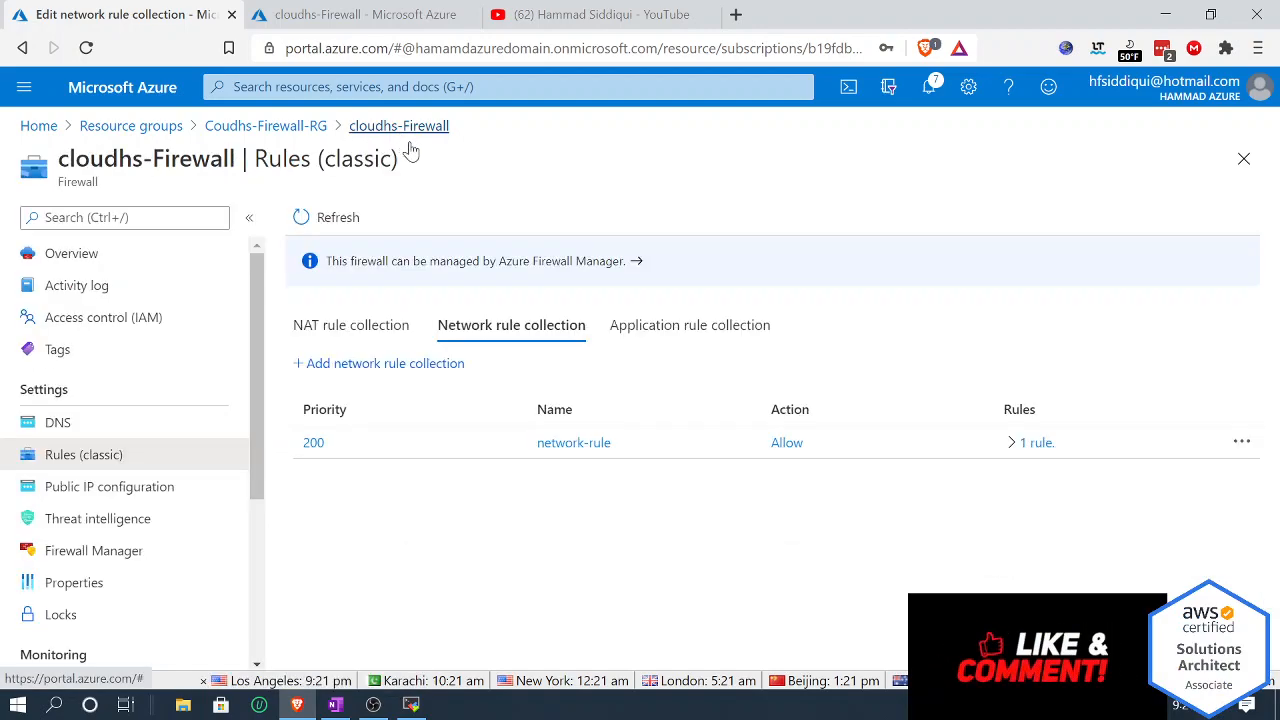
Step: Examine the rdp rule in the allow-rdp NAT collection and compare its destination address with the open remote desktop session
{"action": "left_click", "coordinate": [365, 328]}
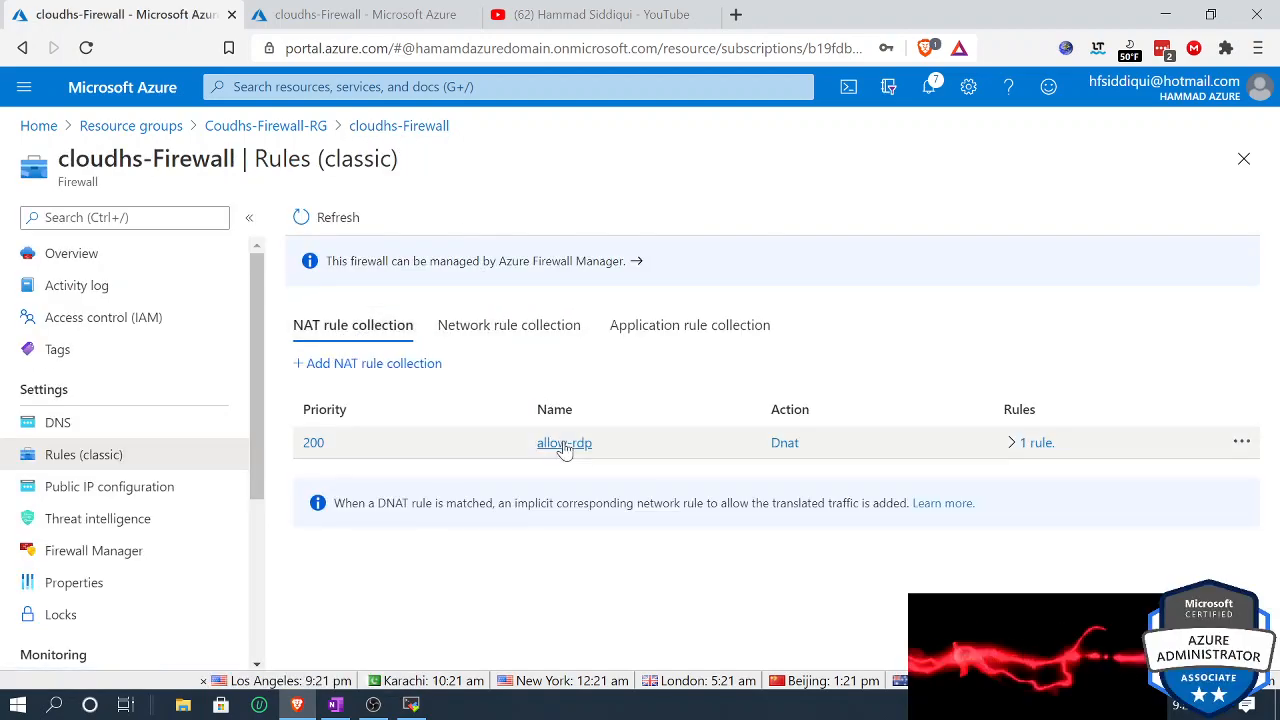
{"action": "left_click", "coordinate": [314, 446]}
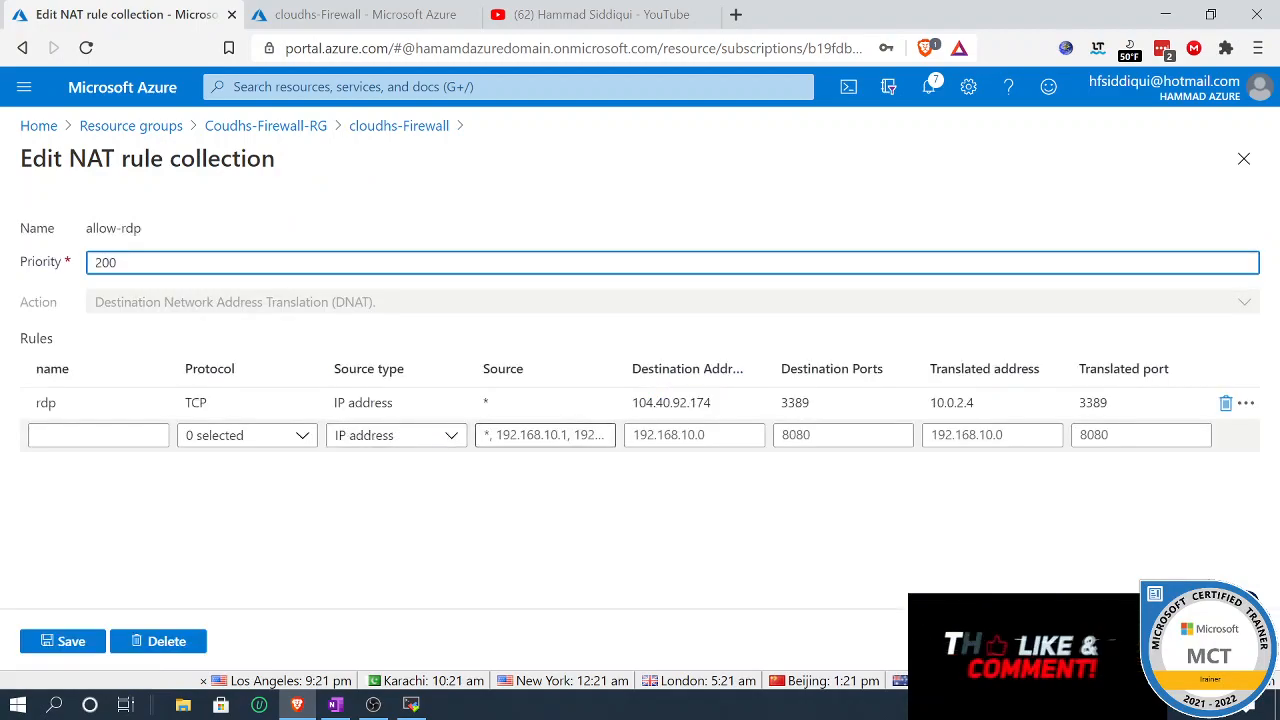
{"action": "mouse_move", "coordinate": [95, 405]}
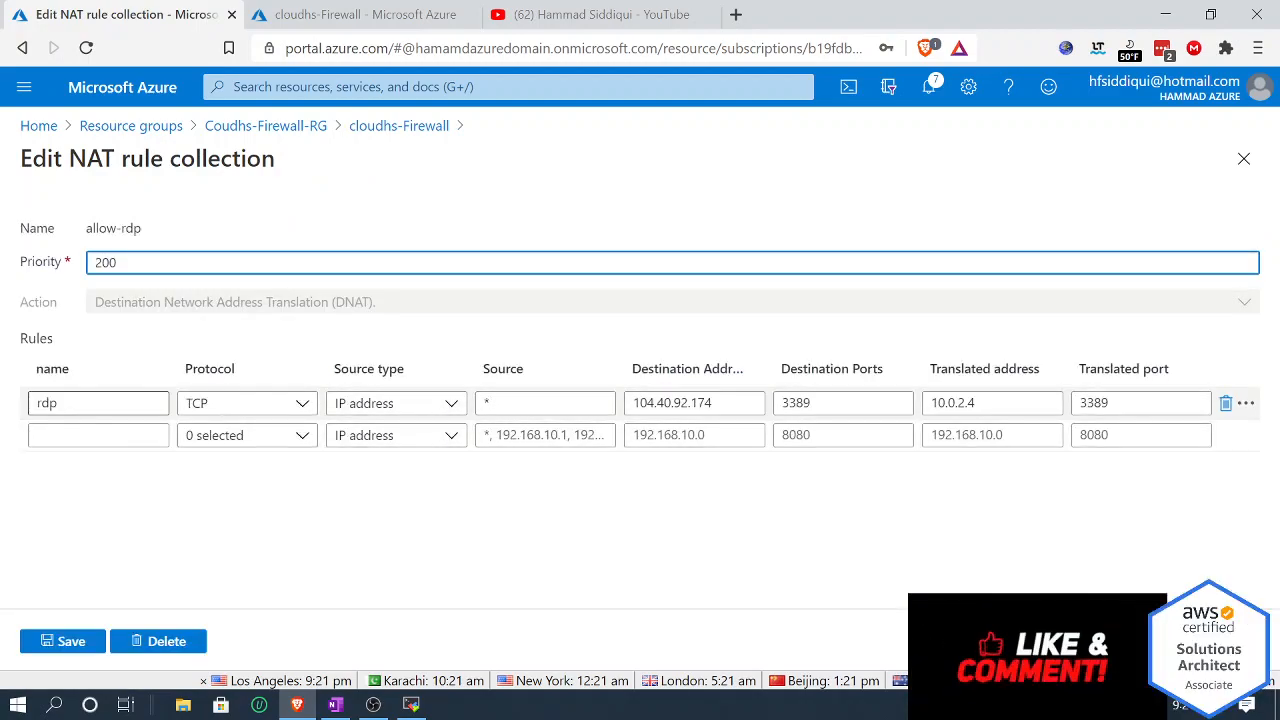
{"action": "left_click", "coordinate": [409, 706]}
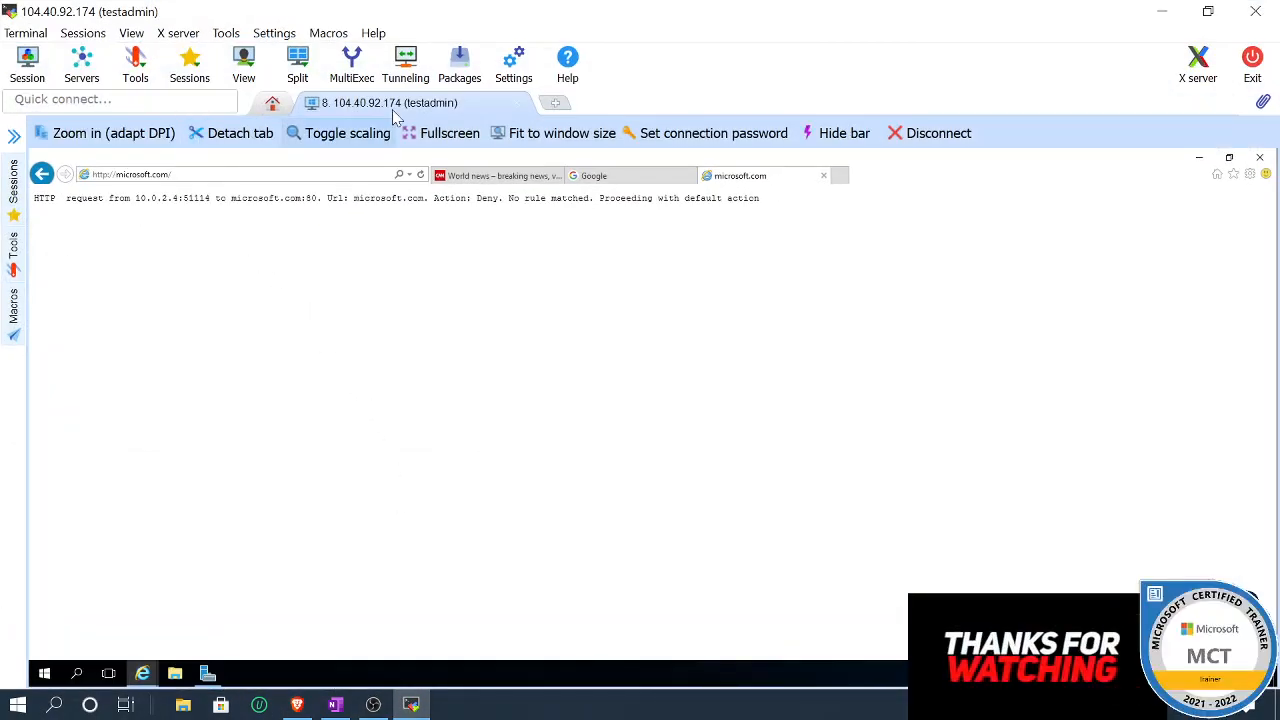
{"action": "left_click", "coordinate": [1162, 12]}
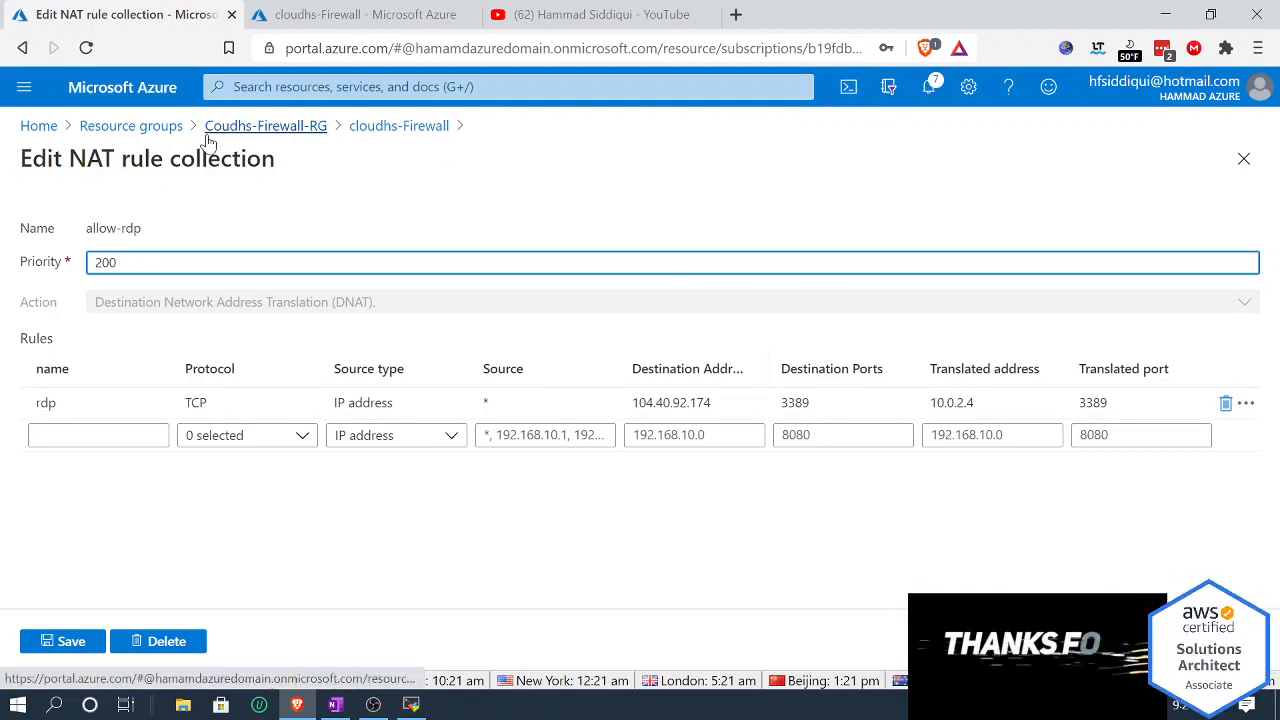
Step: Go from the portal home to the virtual networks and examine the DNS server settings of Cloudhs-Firewall-Vnet
{"action": "left_click", "coordinate": [40, 128]}
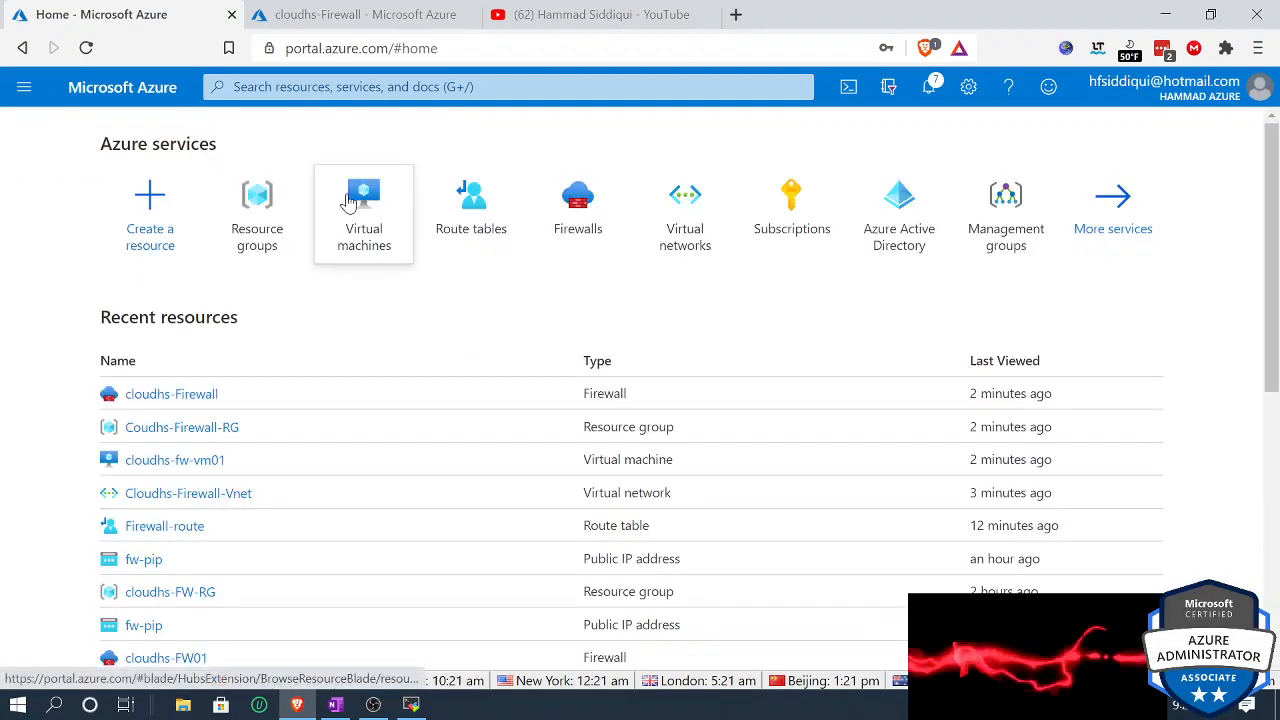
{"action": "left_click", "coordinate": [610, 204]}
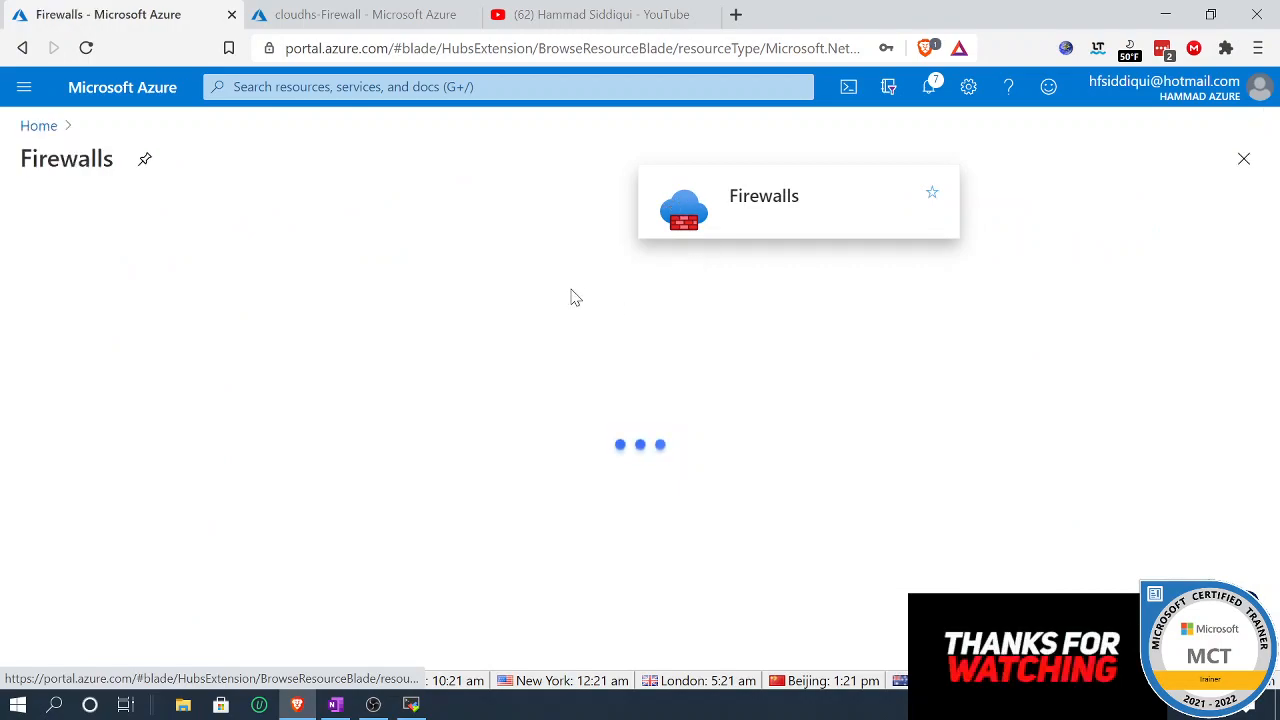
{"action": "left_click", "coordinate": [42, 127]}
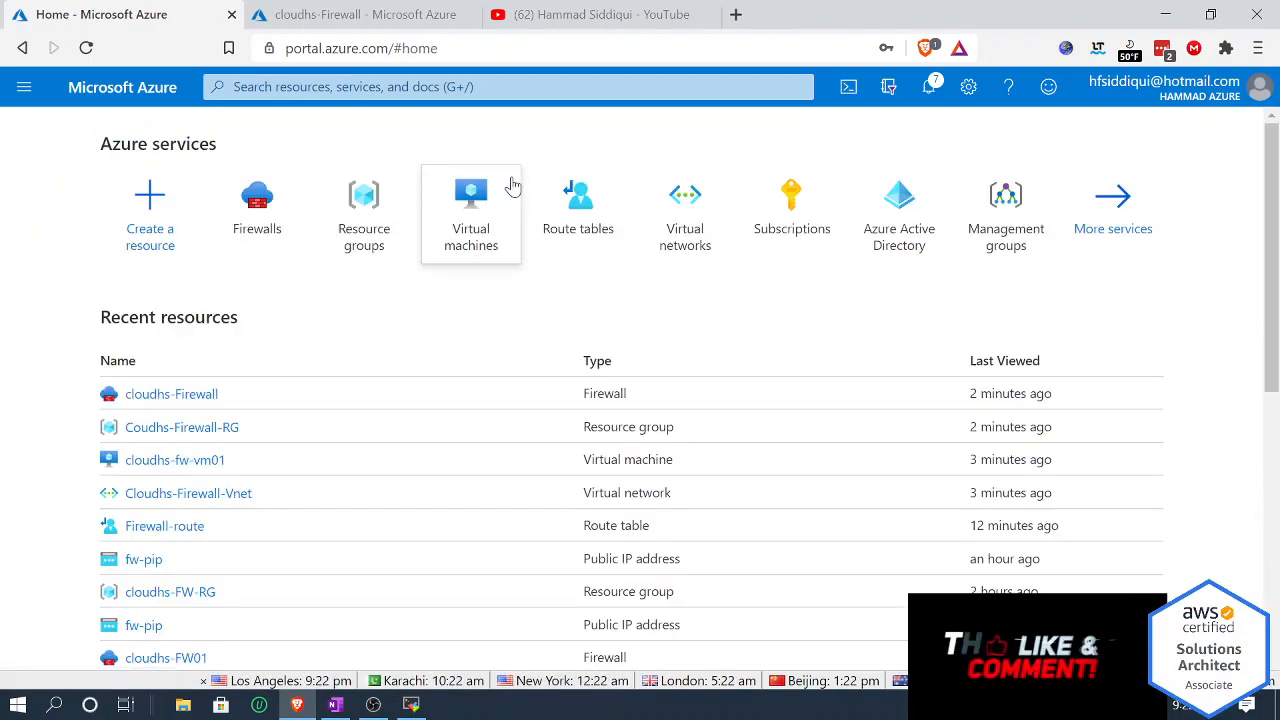
{"action": "left_click", "coordinate": [670, 203]}
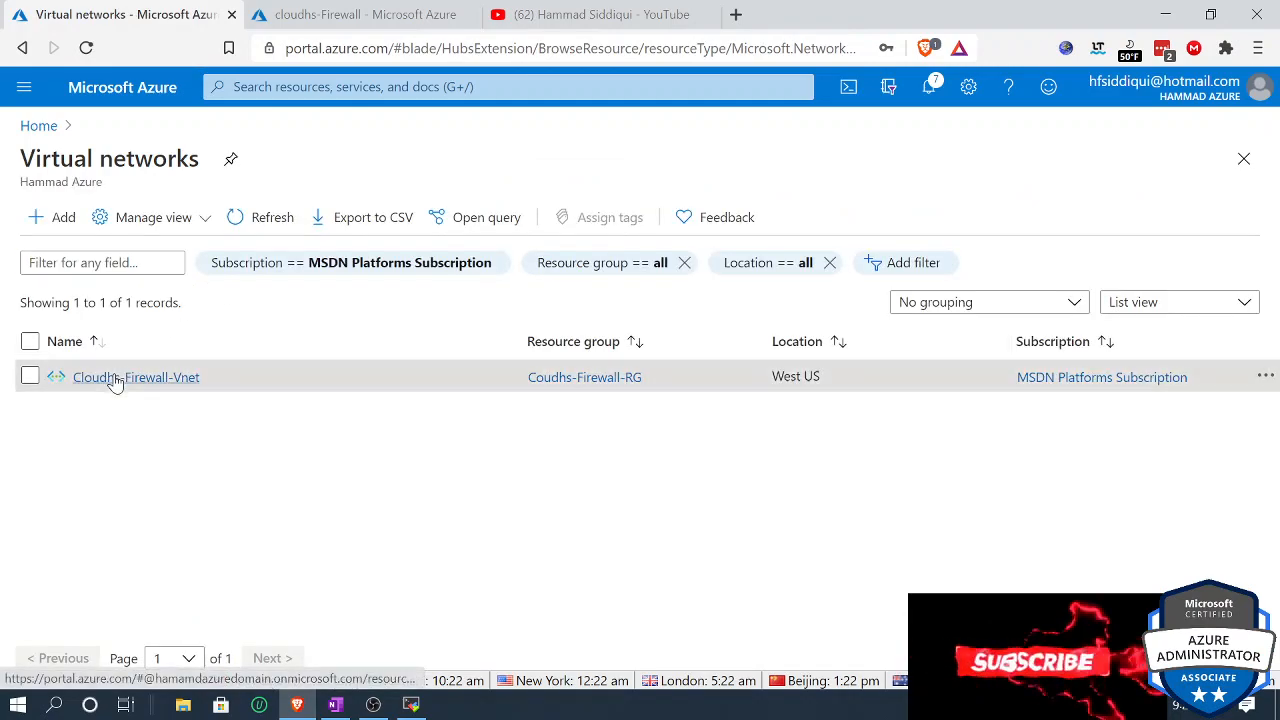
{"action": "left_click", "coordinate": [112, 378]}
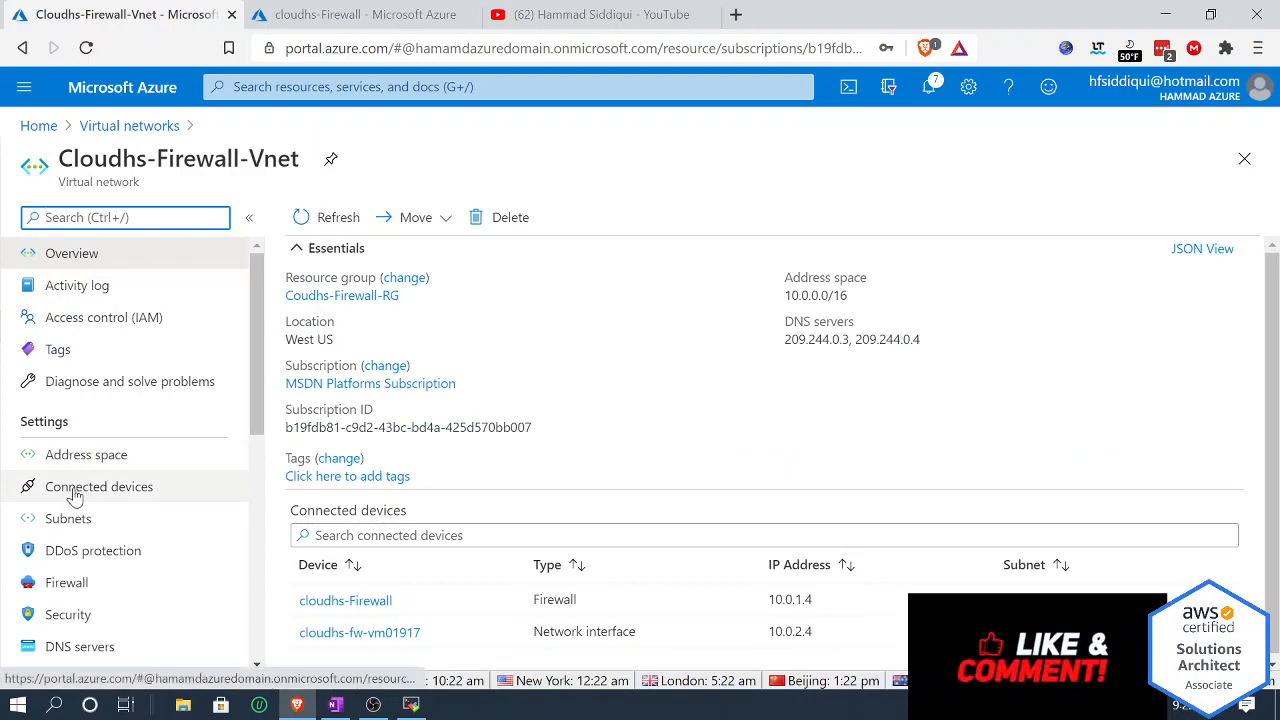
{"action": "scroll", "coordinate": [85, 607], "scroll_direction": "down", "scroll_amount": 3}
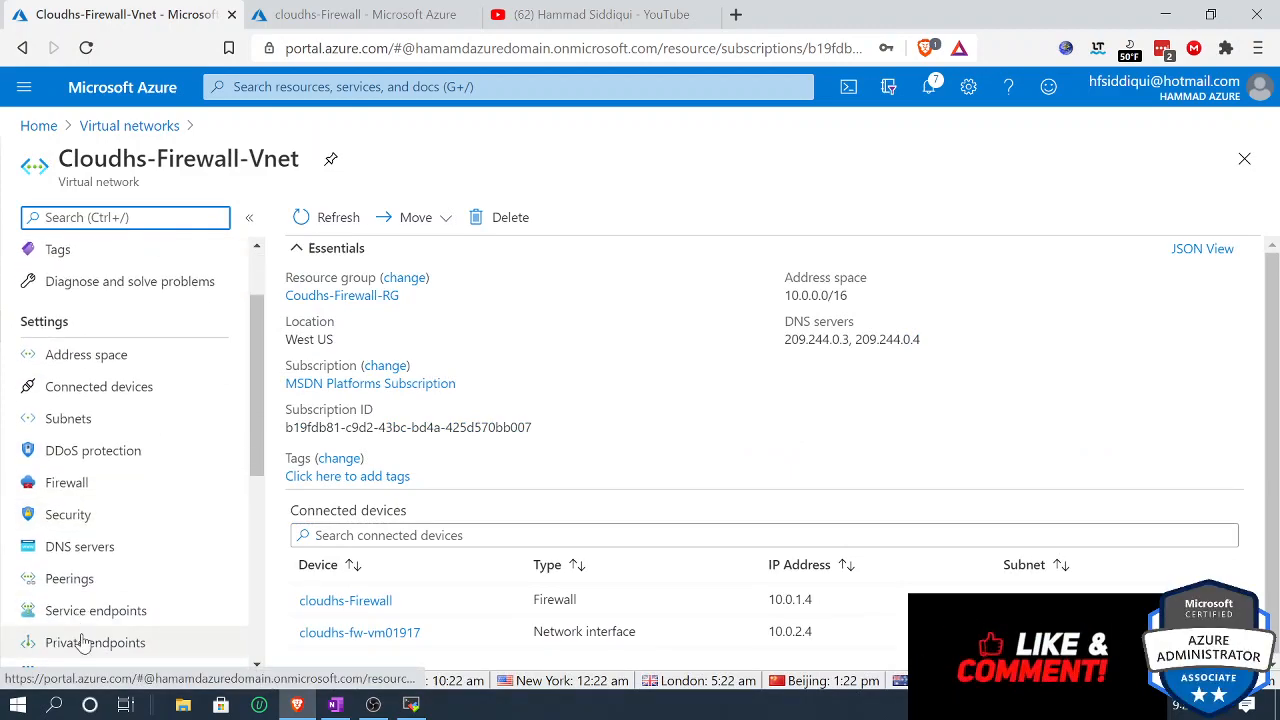
{"action": "left_click", "coordinate": [90, 555]}
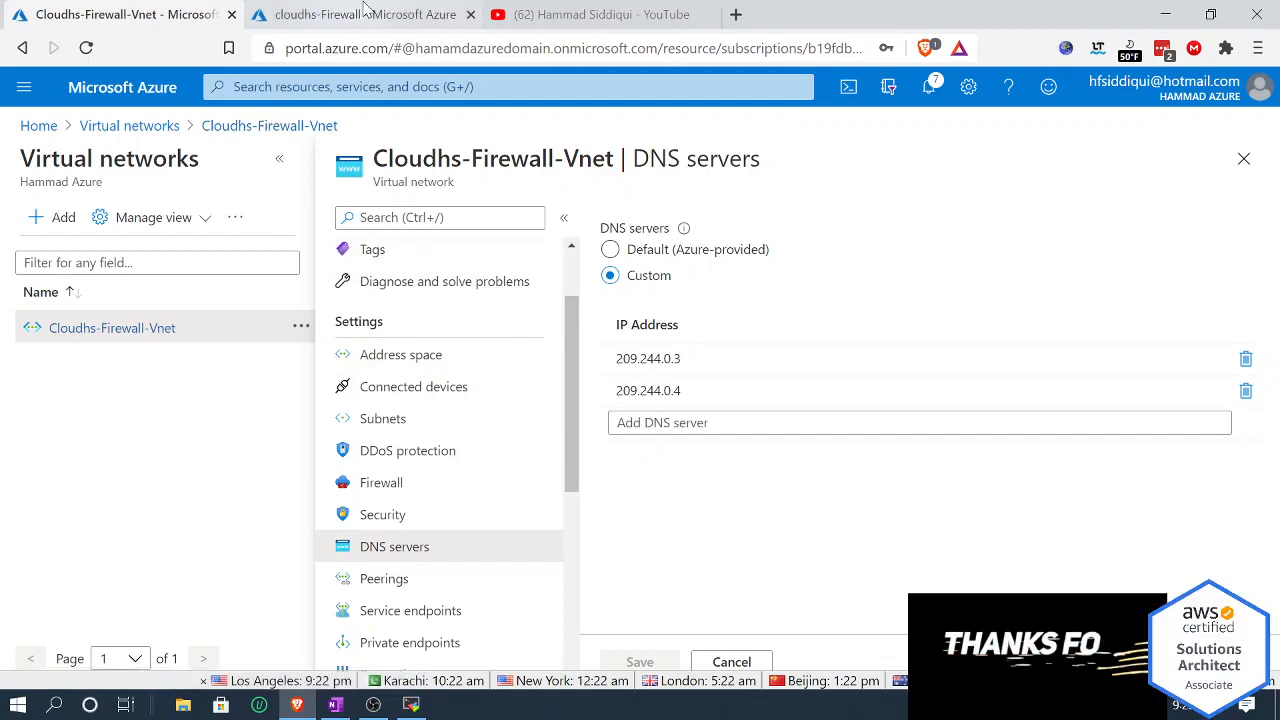
{"action": "left_click", "coordinate": [410, 706]}
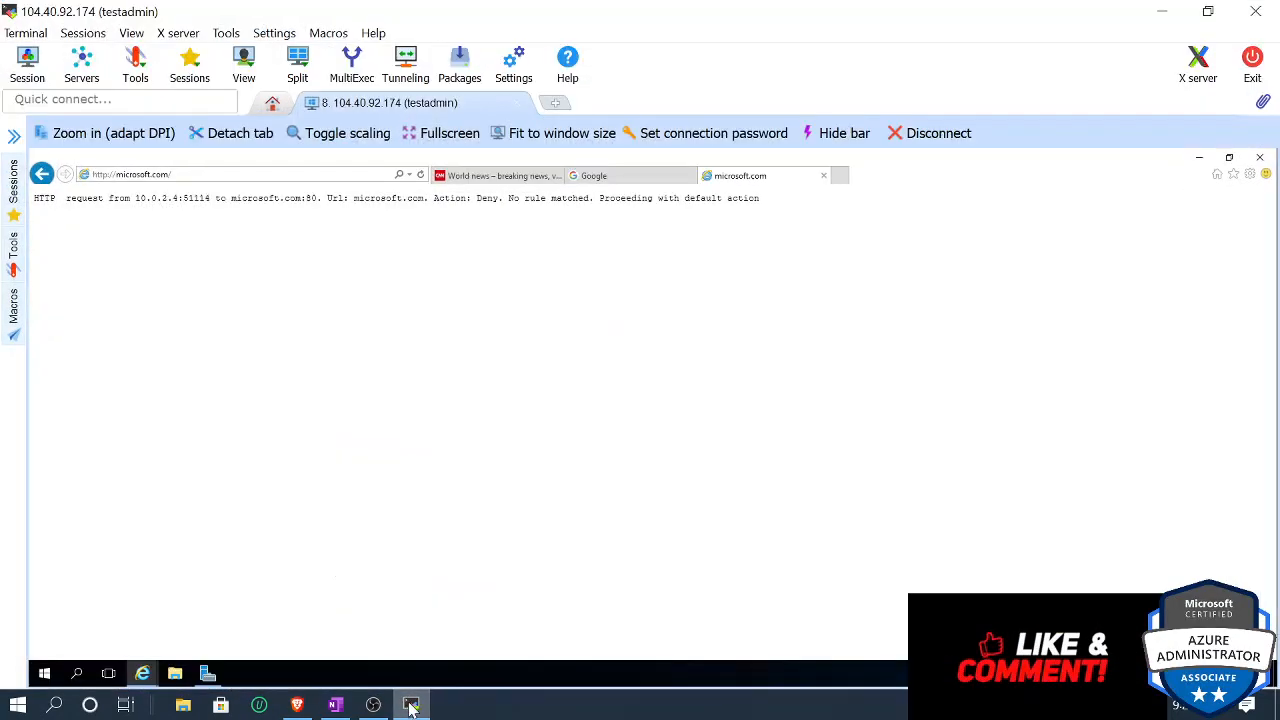
{"action": "key", "text": "Return"}
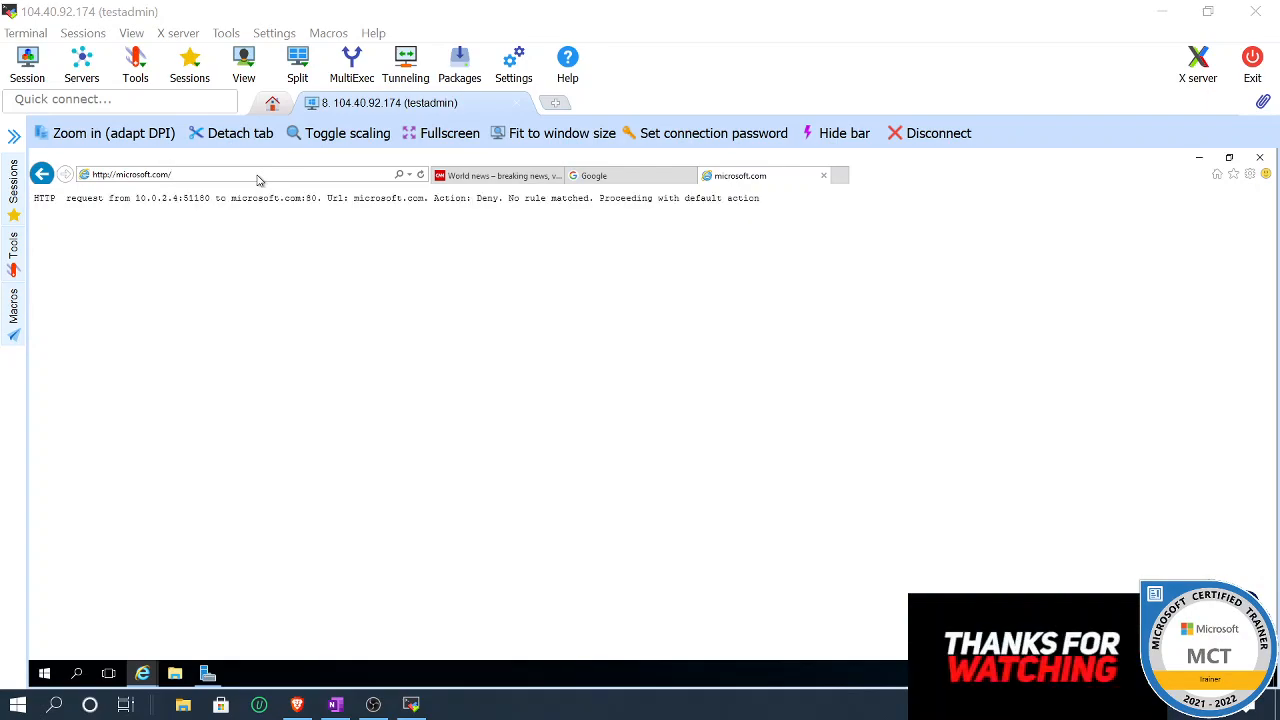
{"action": "left_click", "coordinate": [409, 176]}
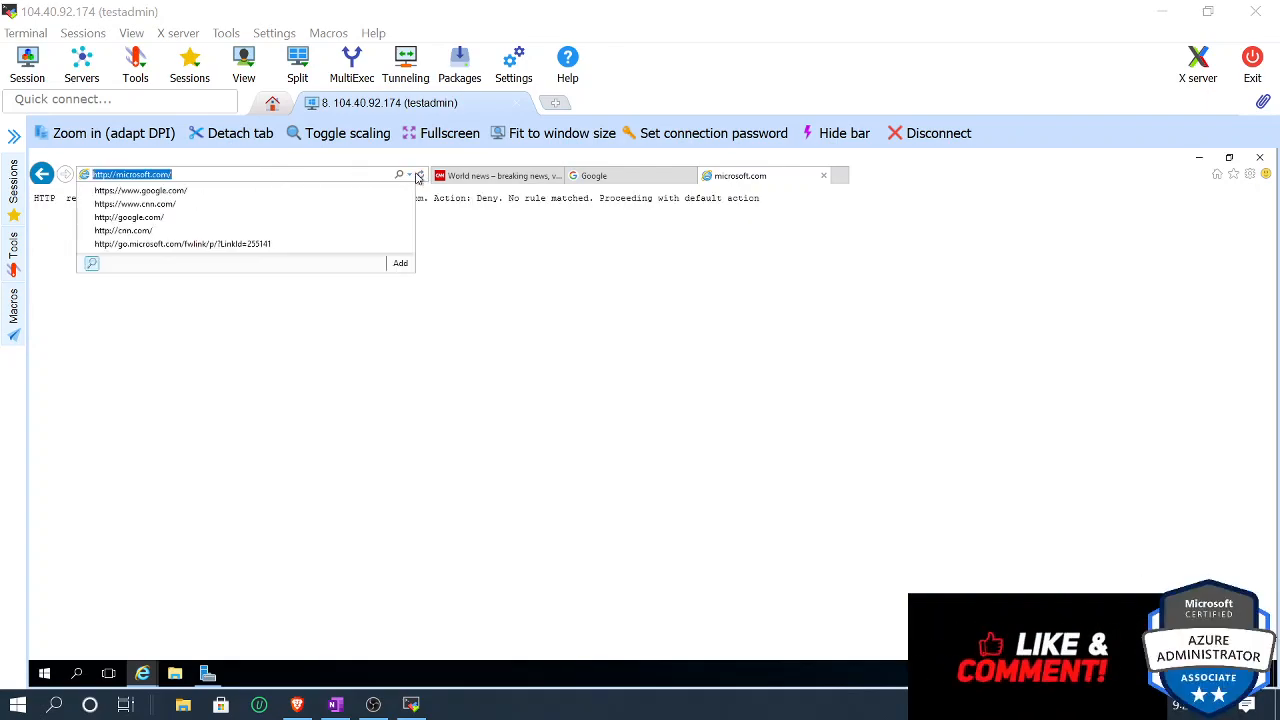
{"action": "left_click", "coordinate": [219, 207]}
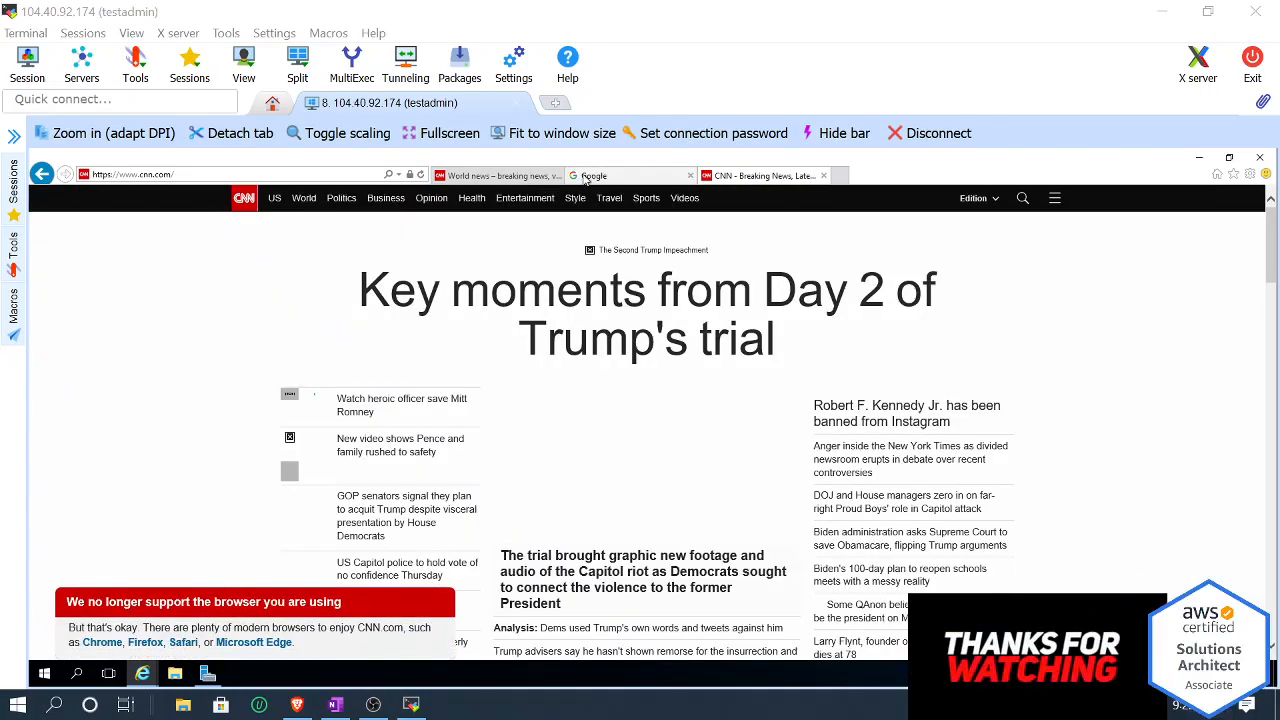
{"action": "left_click", "coordinate": [493, 177]}
{"action": "left_click", "coordinate": [617, 177]}
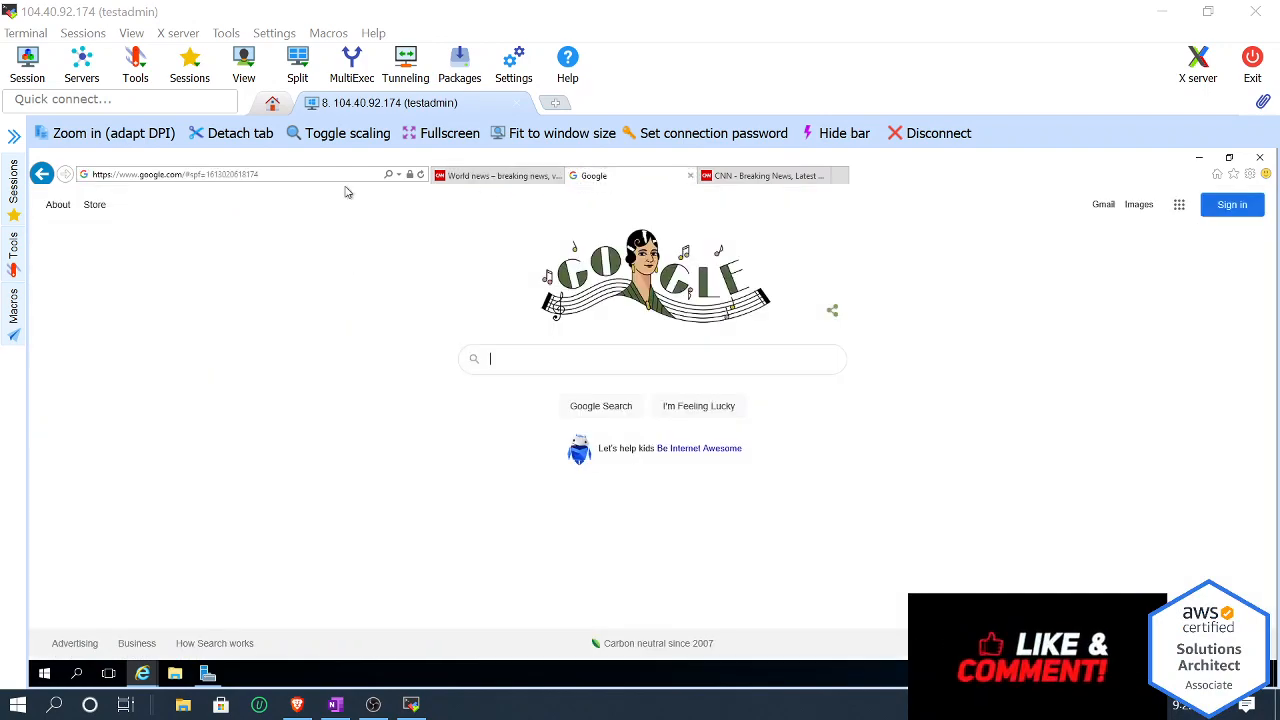
{"action": "left_click", "coordinate": [398, 175]}
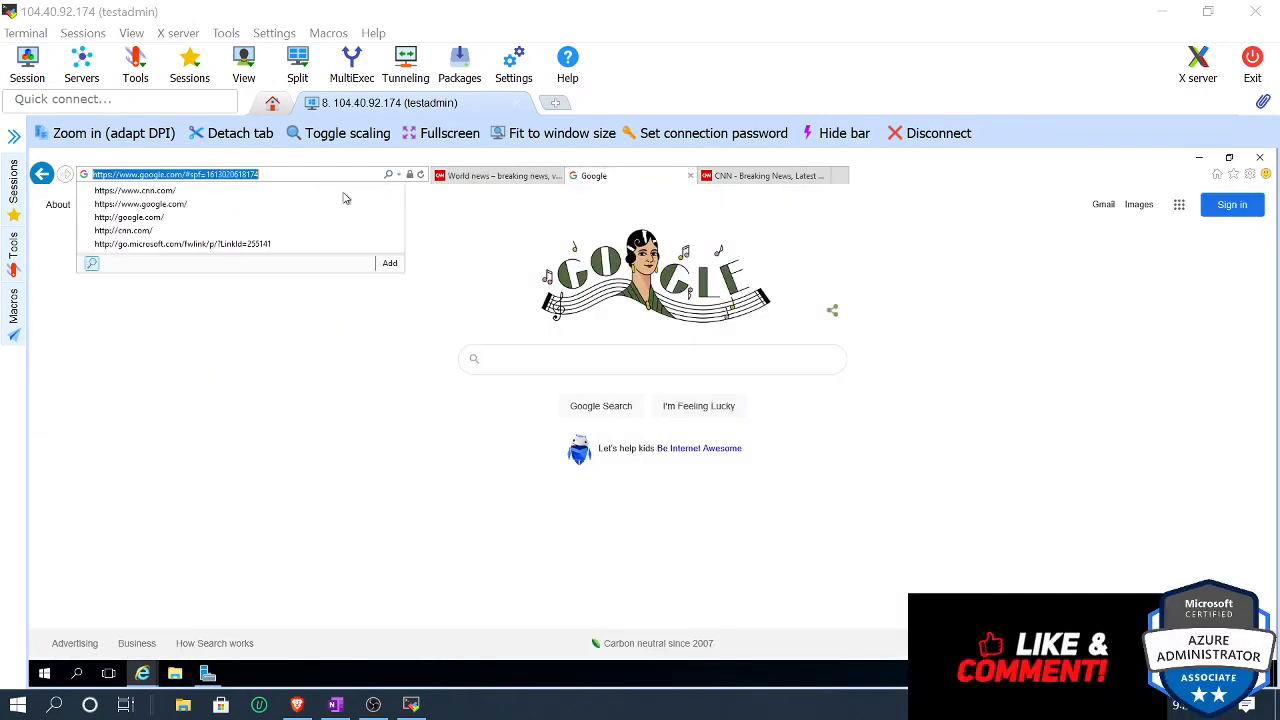
{"action": "left_click", "coordinate": [231, 219]}
{"action": "left_click", "coordinate": [217, 175]}
{"action": "key", "text": "BackSpace"}
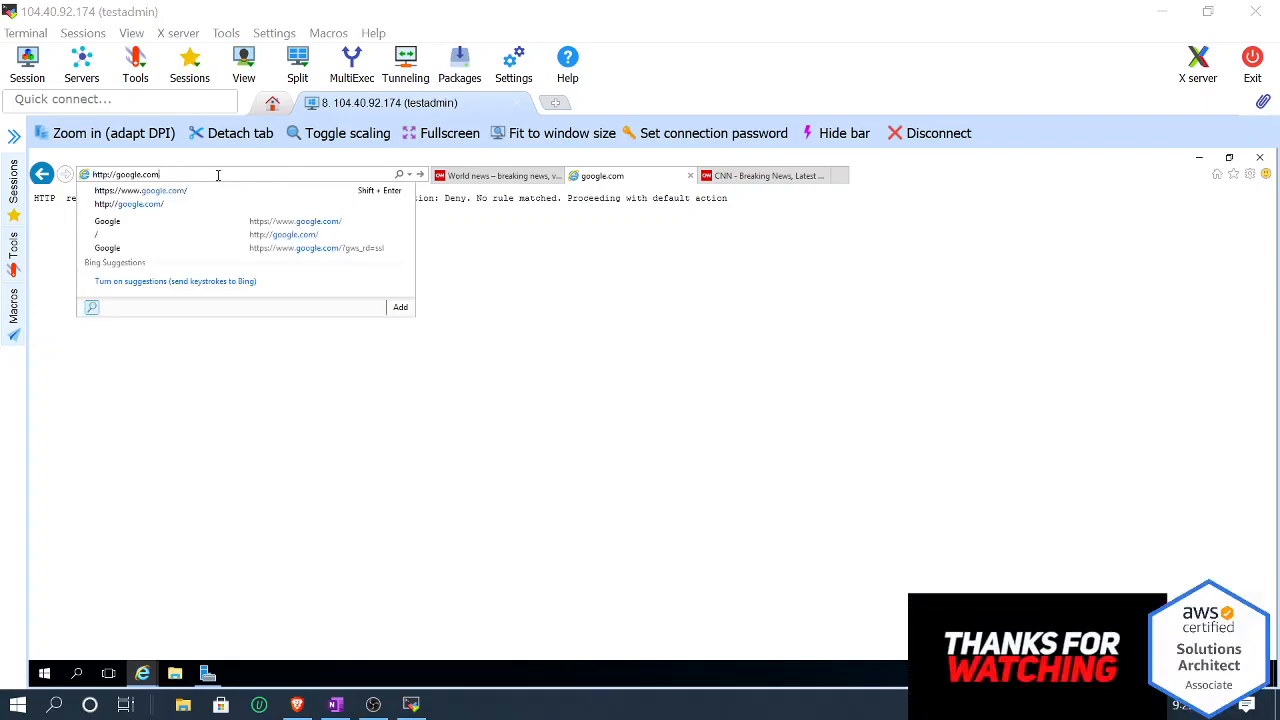
{"action": "key", "text": "Return"}
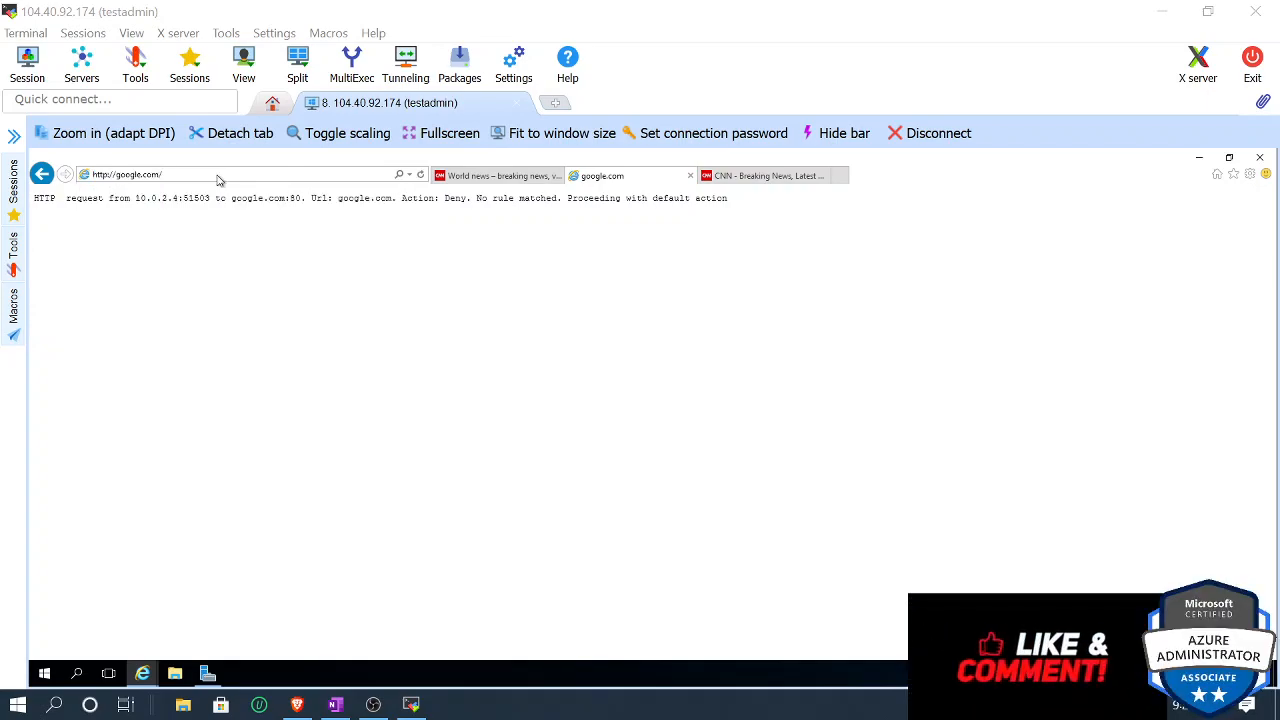
Step: Close all the open tabs of the remote machine's browser
{"action": "left_click", "coordinate": [690, 177]}
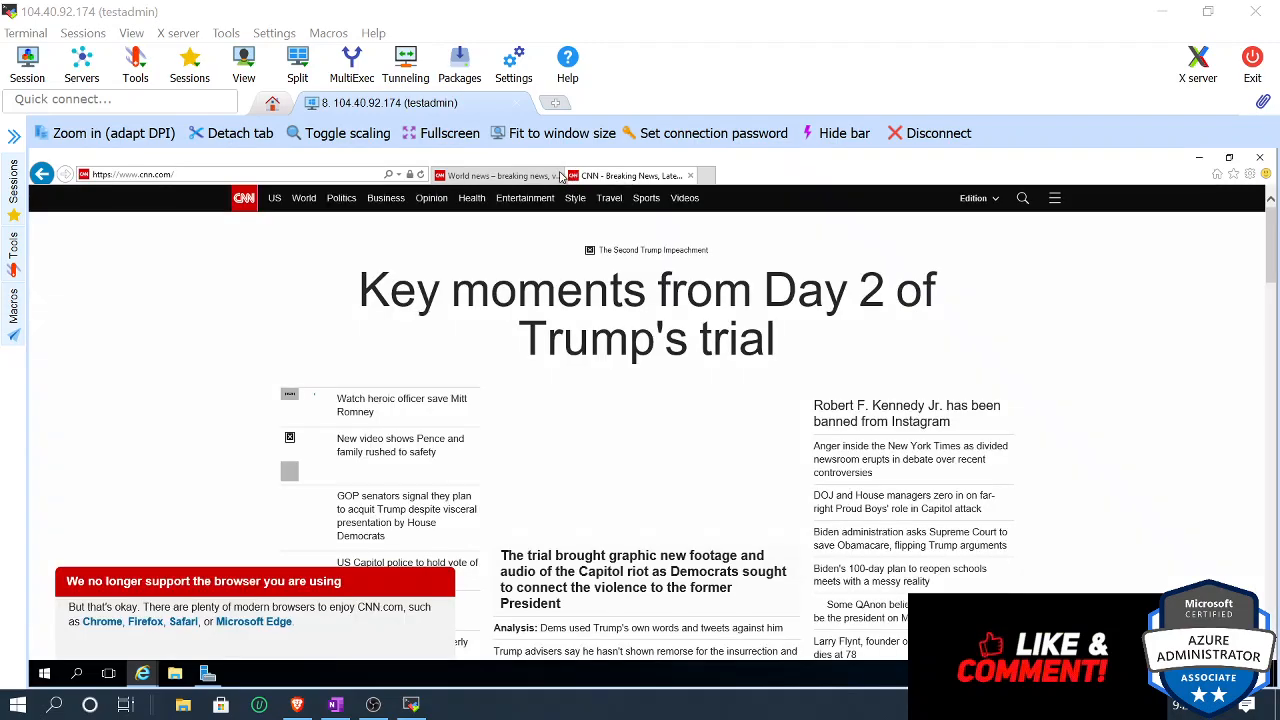
{"action": "left_click", "coordinate": [552, 177]}
{"action": "left_click", "coordinate": [558, 177]}
{"action": "left_click", "coordinate": [558, 177]}
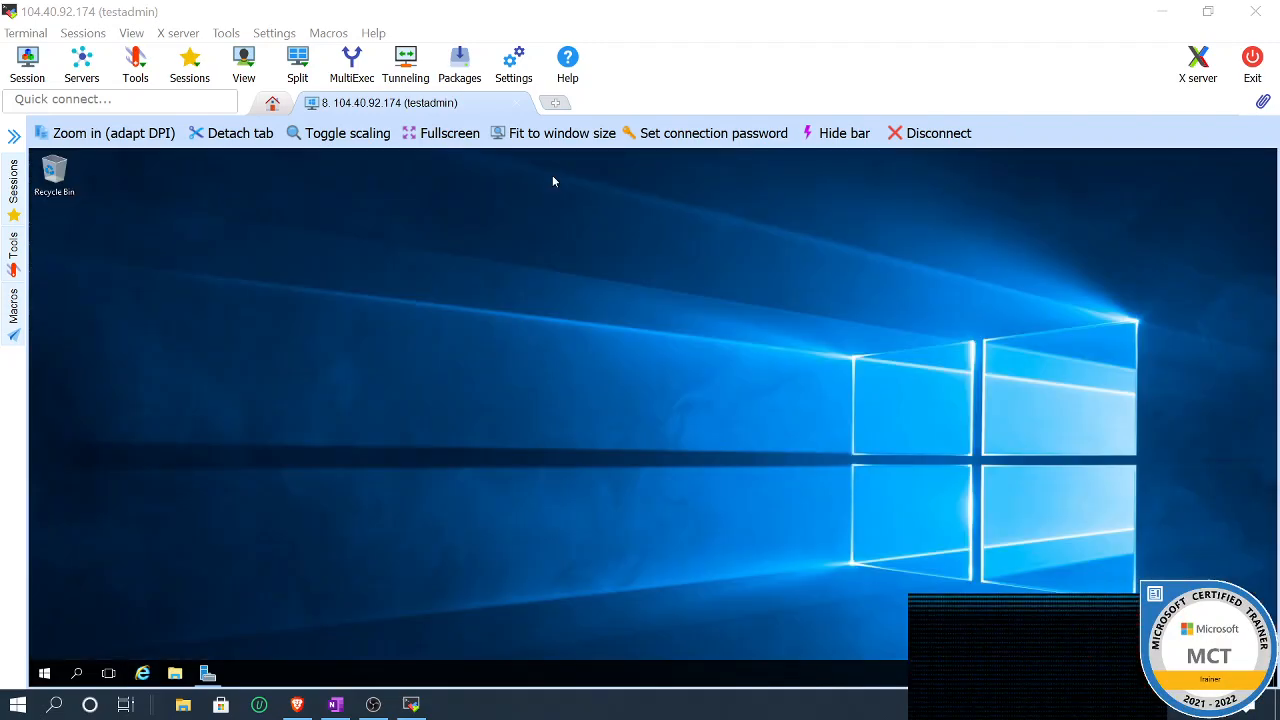
{"action": "left_click", "coordinate": [143, 675]}
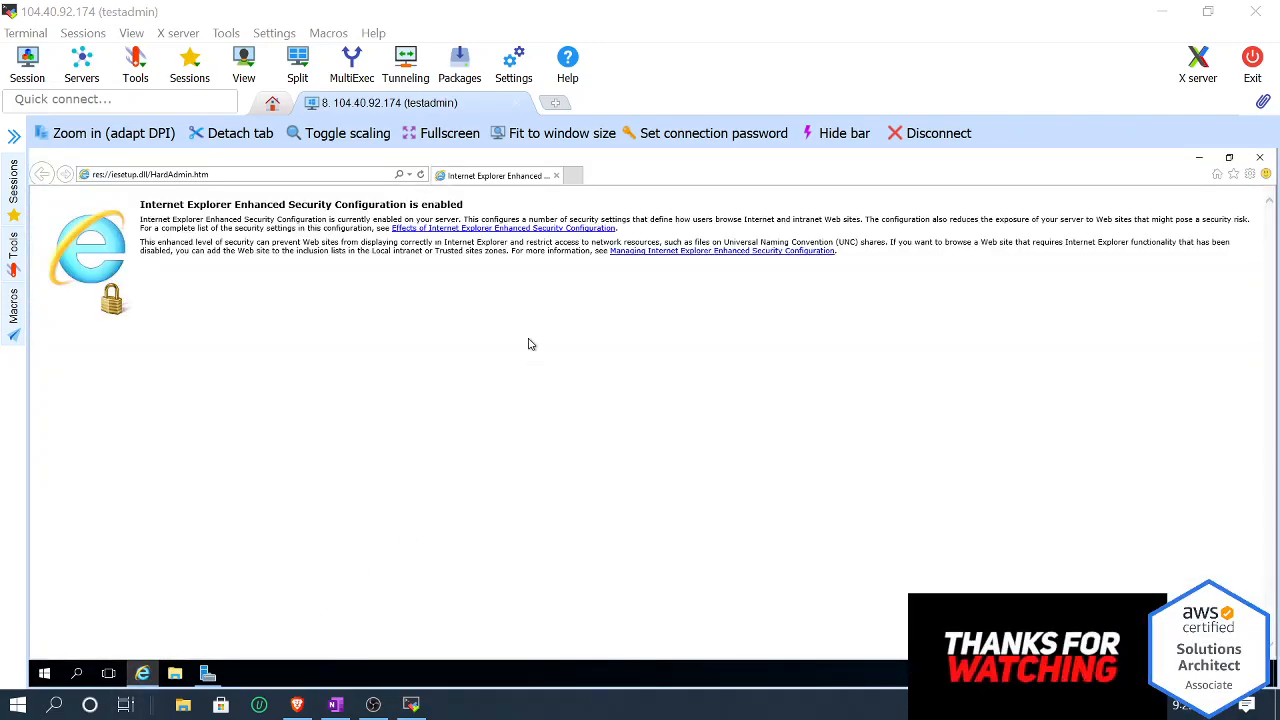
{"action": "left_click", "coordinate": [318, 177]}
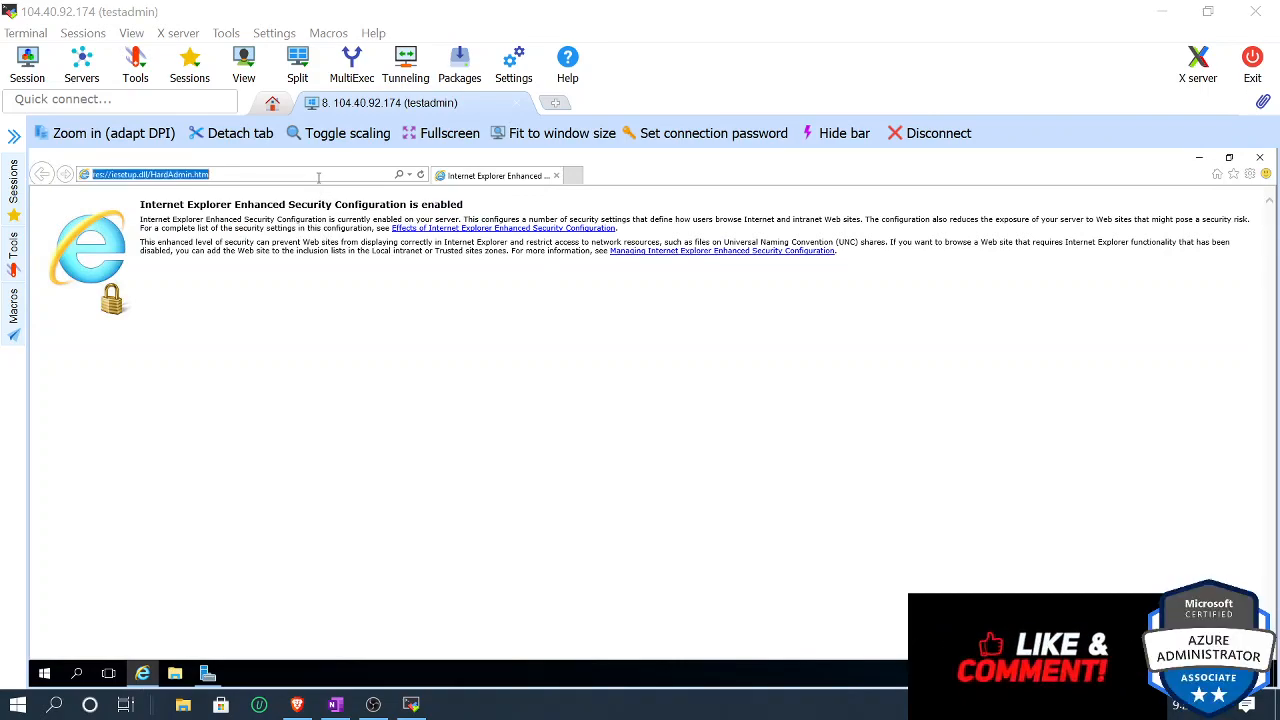
{"action": "type", "text": "www.google.com"}
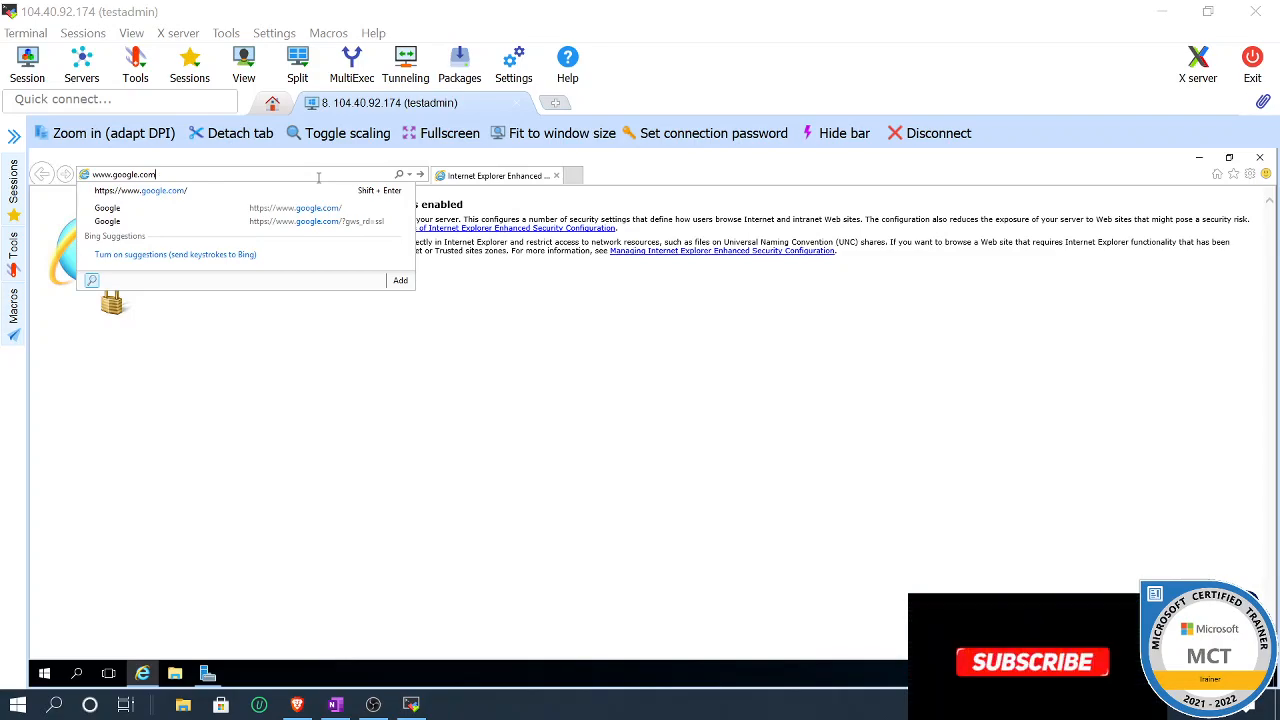
{"action": "key", "text": "Return"}
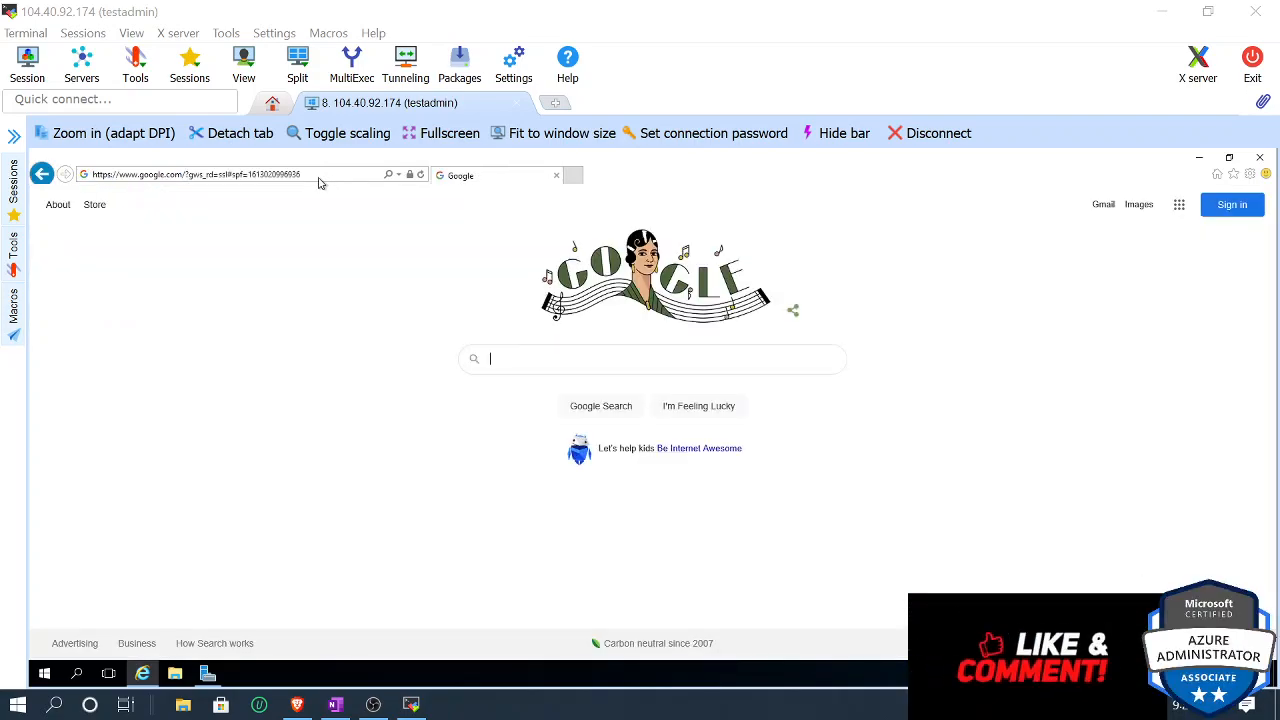
{"action": "left_click", "coordinate": [573, 176]}
{"action": "type", "text": "www.m"}
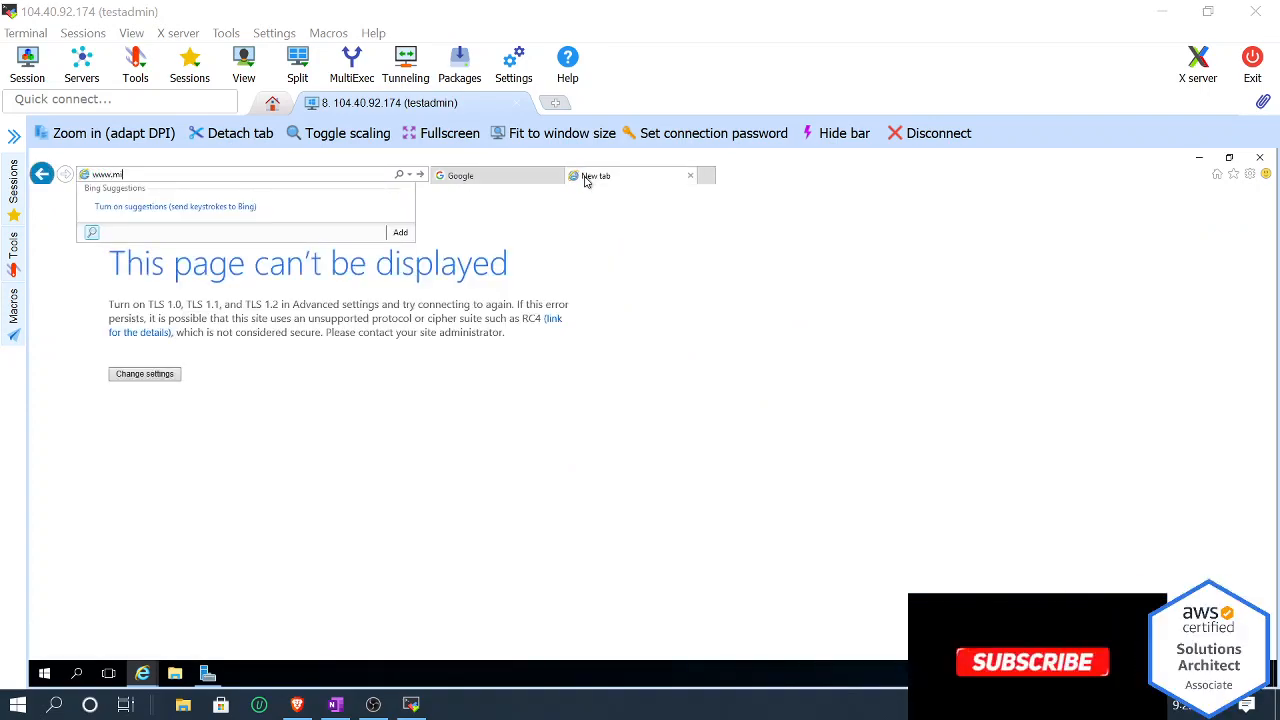
{"action": "type", "text": "icrosoft.com"}
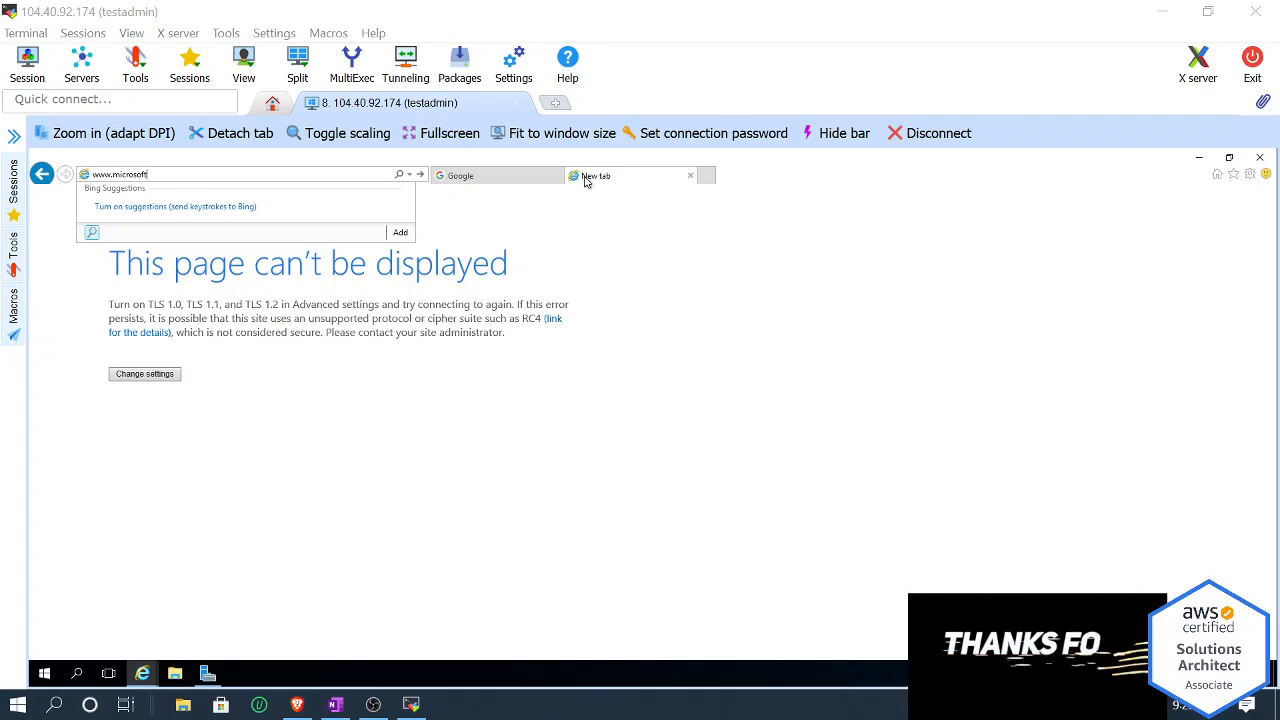
{"action": "key", "text": "Return"}
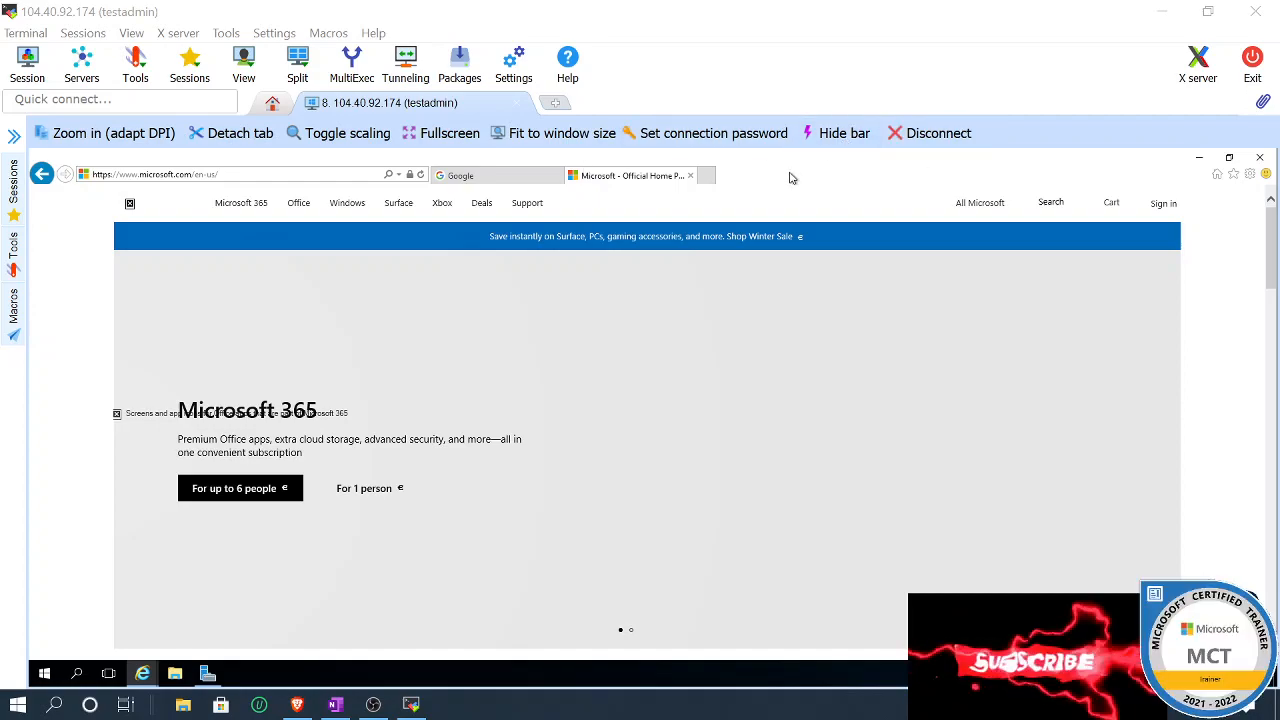
{"action": "left_click", "coordinate": [706, 175]}
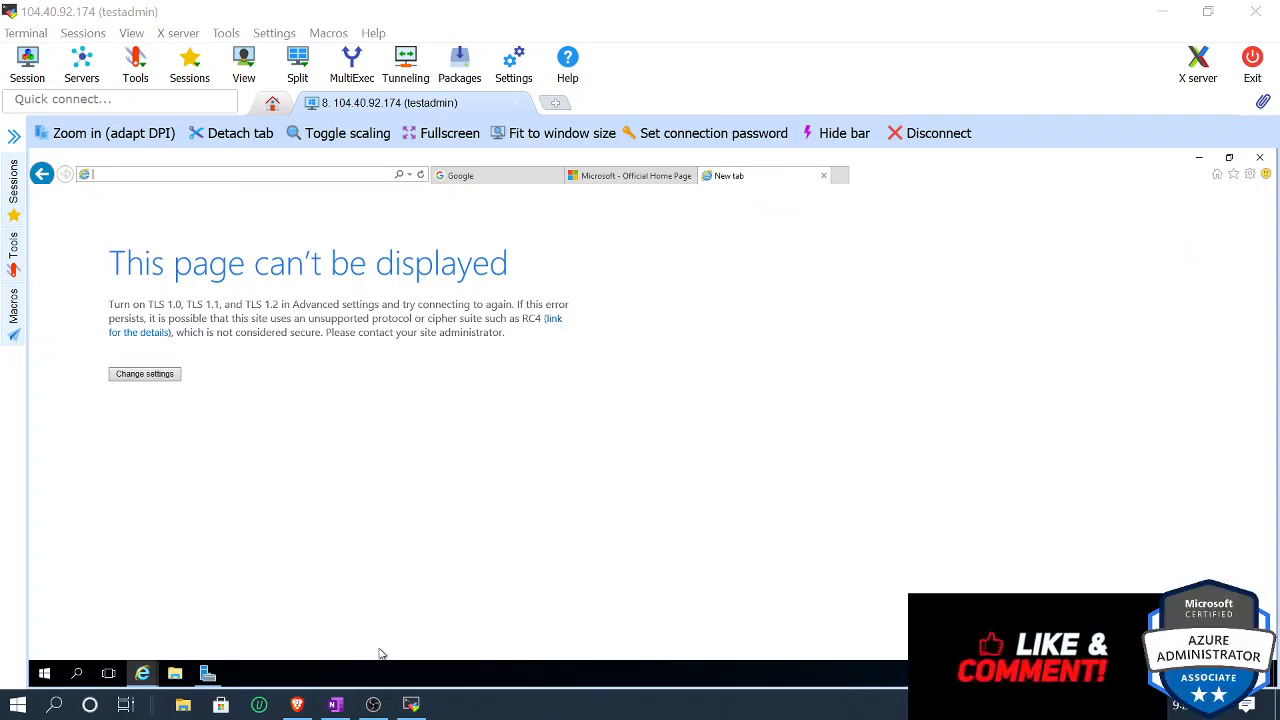
Step: Switch to OneNote and review the Azure Firewall lab's task list, from the firewall test item back up to the architecture diagrams
{"action": "left_click", "coordinate": [337, 704]}
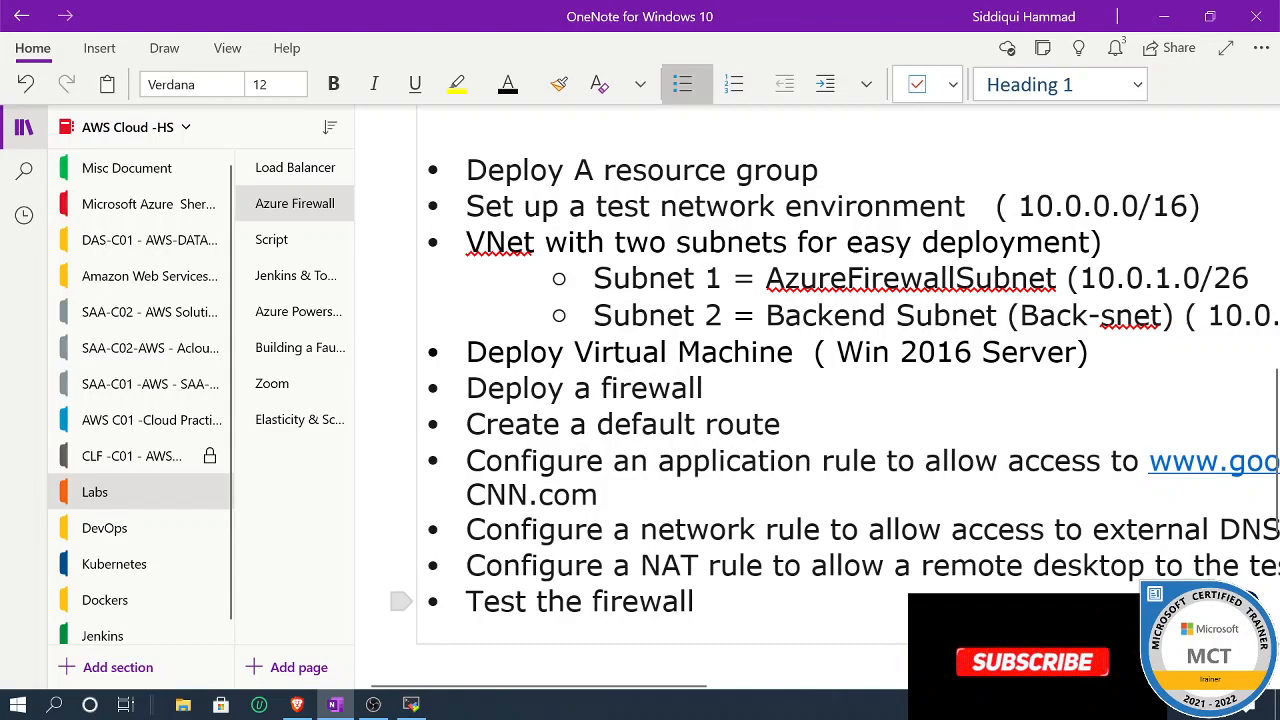
{"action": "left_click_drag", "start_coordinate": [697, 602], "coordinate": [515, 603]}
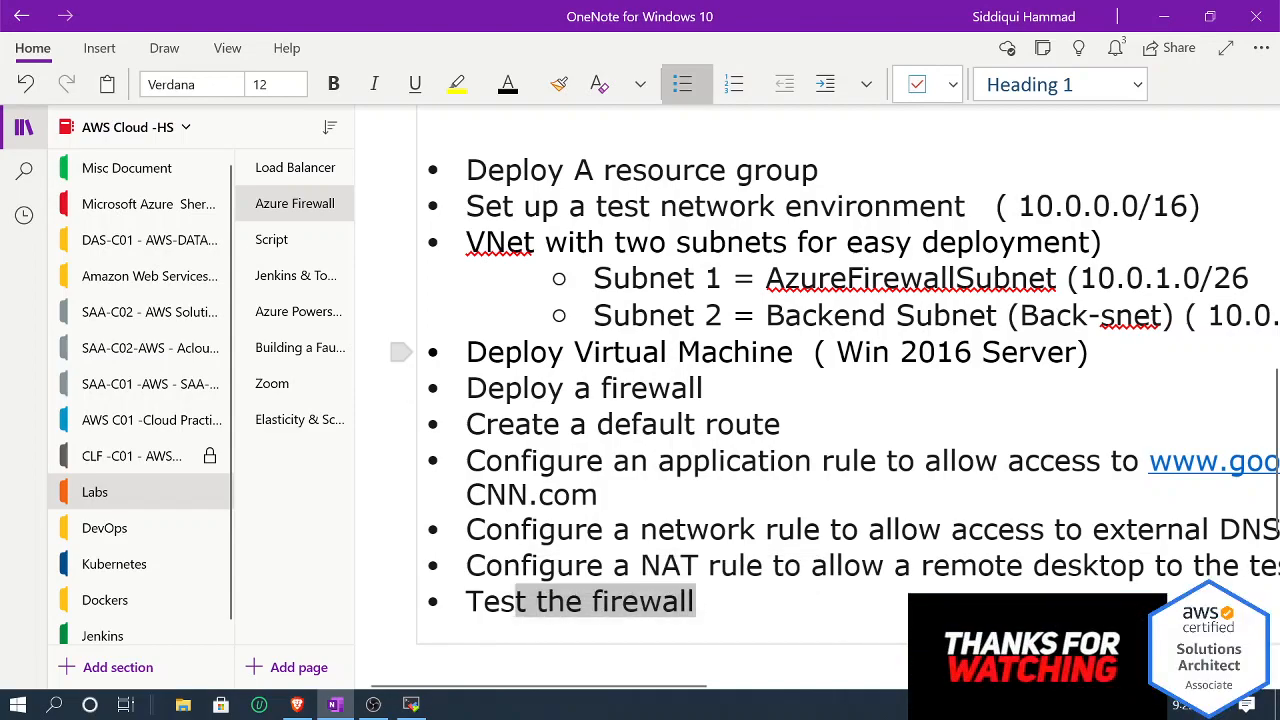
{"action": "left_click", "coordinate": [793, 352]}
{"action": "scroll", "coordinate": [793, 352], "scroll_direction": "up", "scroll_amount": 5}
{"action": "scroll", "coordinate": [793, 352], "scroll_direction": "up", "scroll_amount": 1}
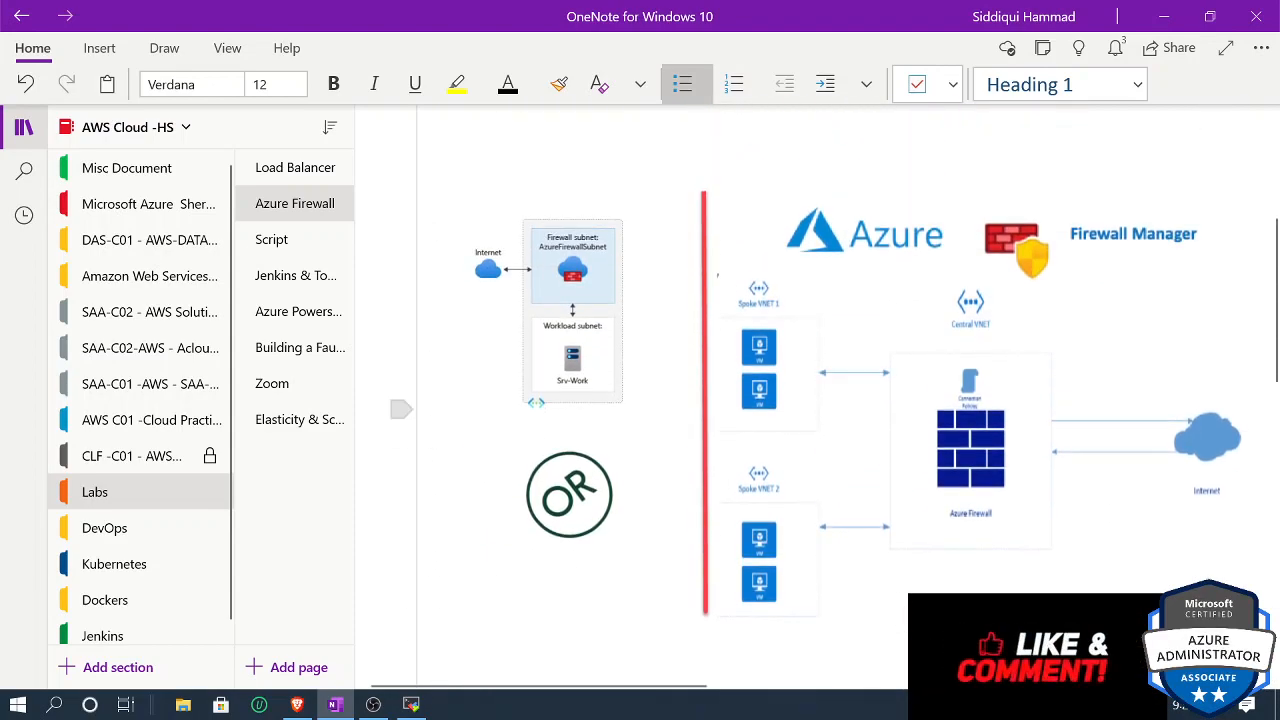